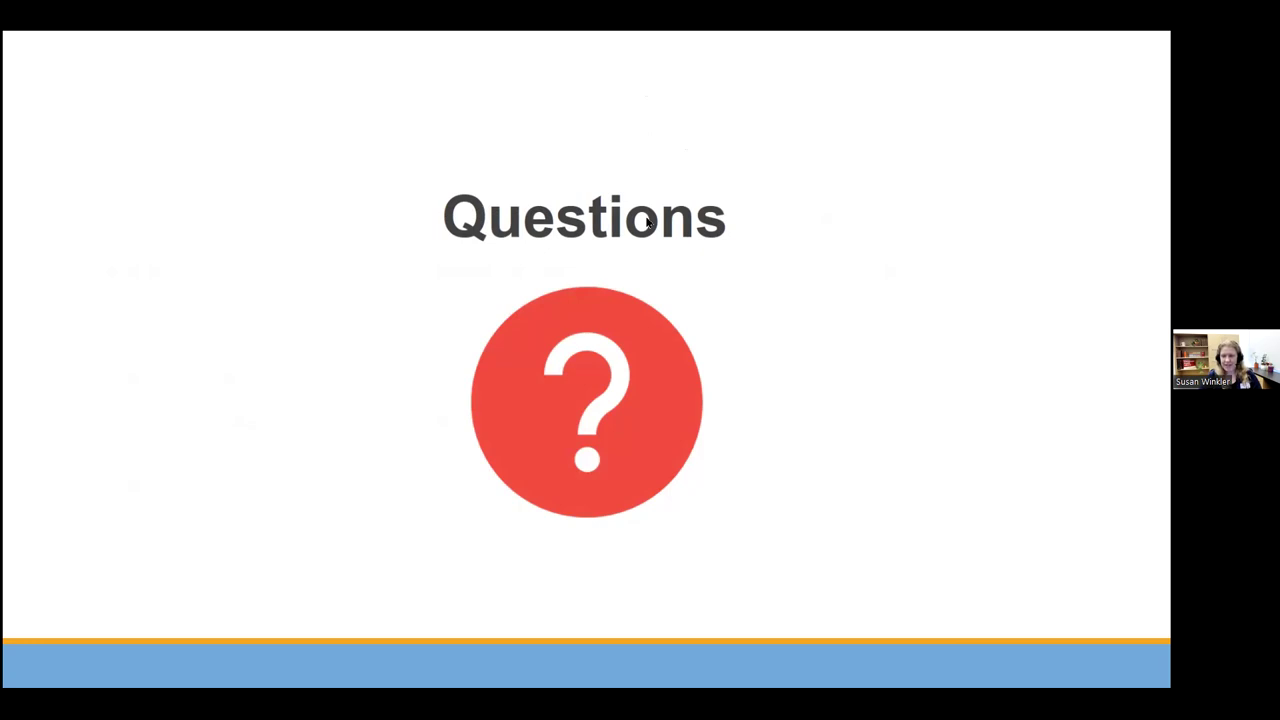
Step: Leave the webinar slideshow's Questions slide to show the Gmail inbox
{"action": "key", "text": "alt+Tab"}
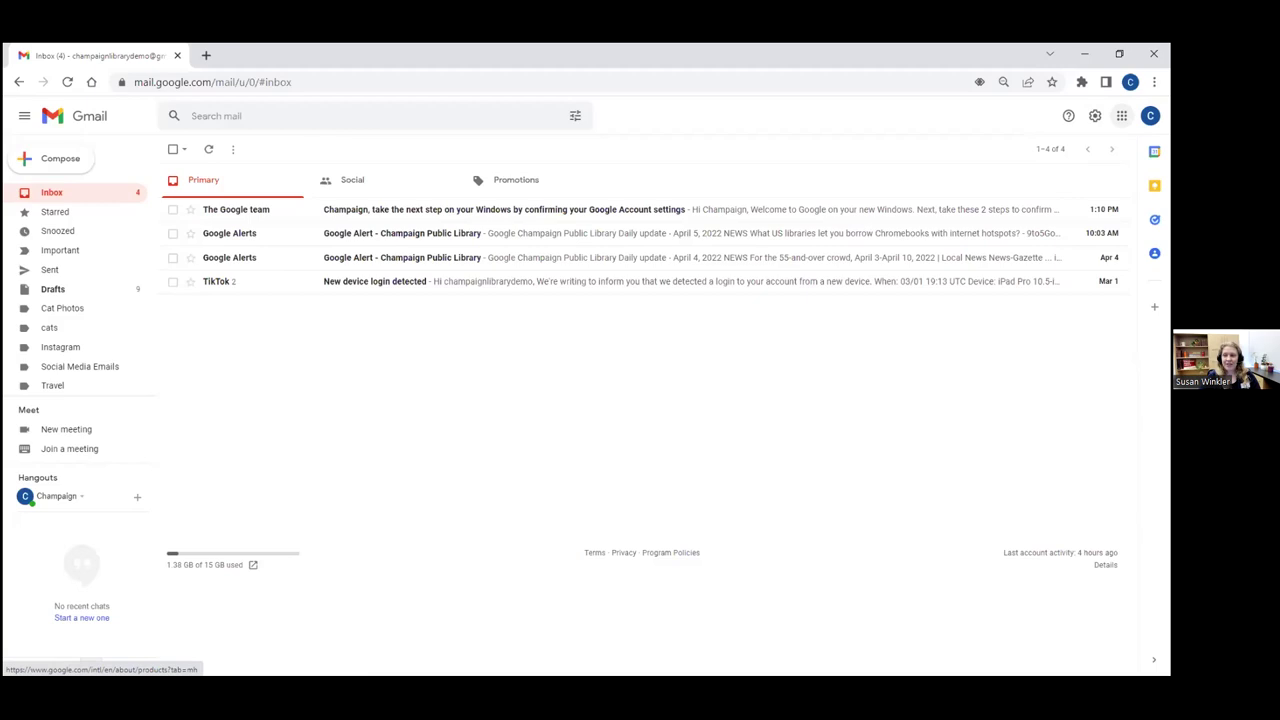
Step: Show the Google apps list and browse Drive, Docs, Sheets, Slides, Forms, Meet and others
{"action": "left_click", "coordinate": [1121, 116]}
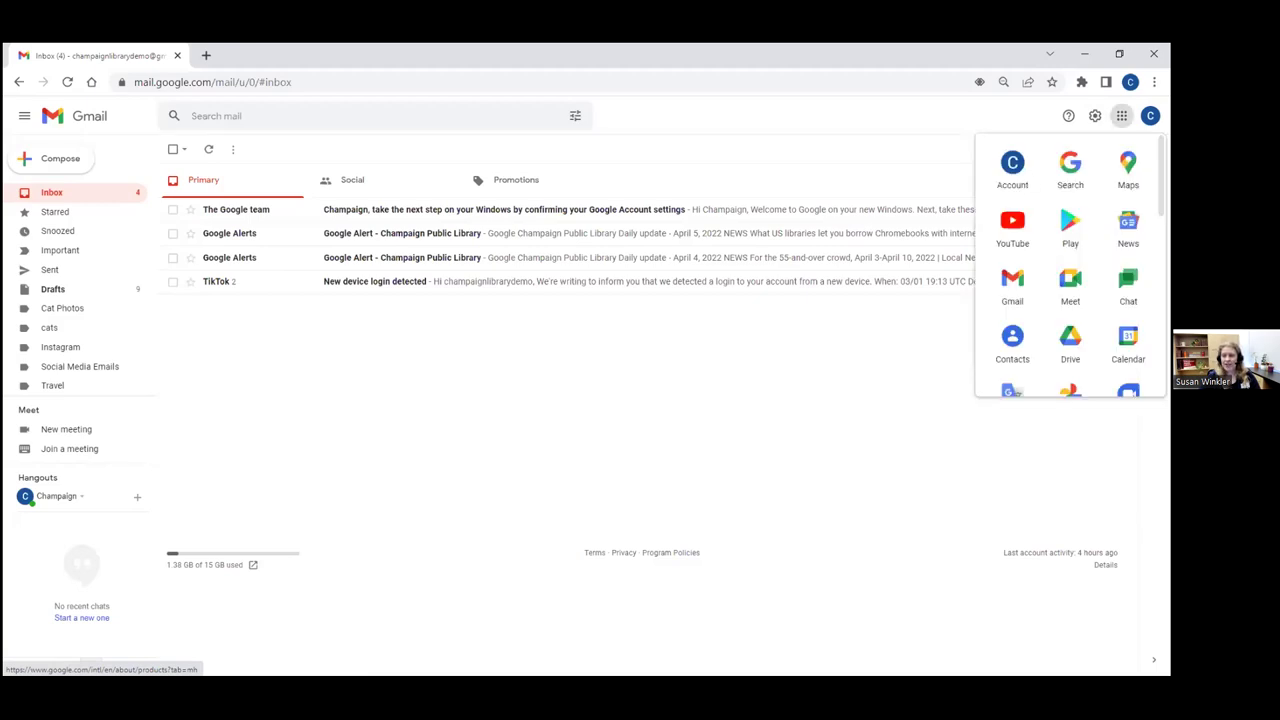
{"action": "scroll", "coordinate": [1070, 265], "scroll_direction": "down", "scroll_amount": 5}
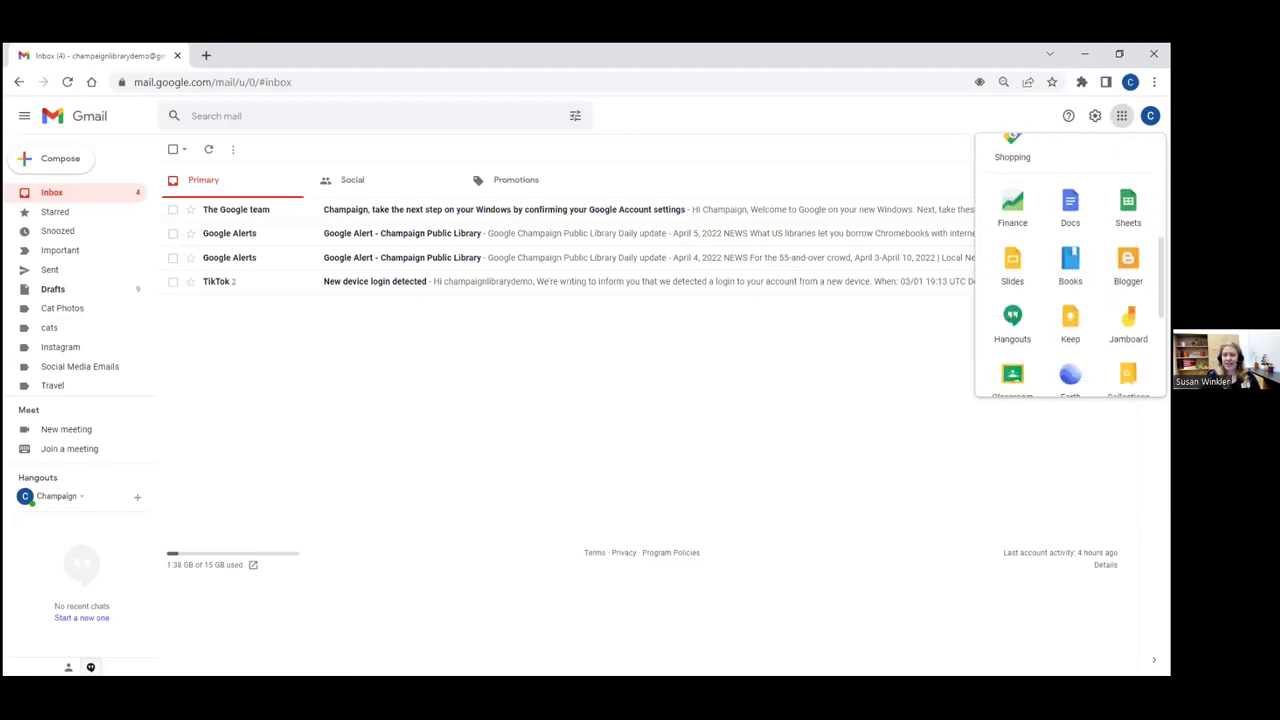
{"action": "scroll", "coordinate": [1070, 265], "scroll_direction": "down", "scroll_amount": 3}
{"action": "scroll", "coordinate": [1070, 265], "scroll_direction": "up", "scroll_amount": 1}
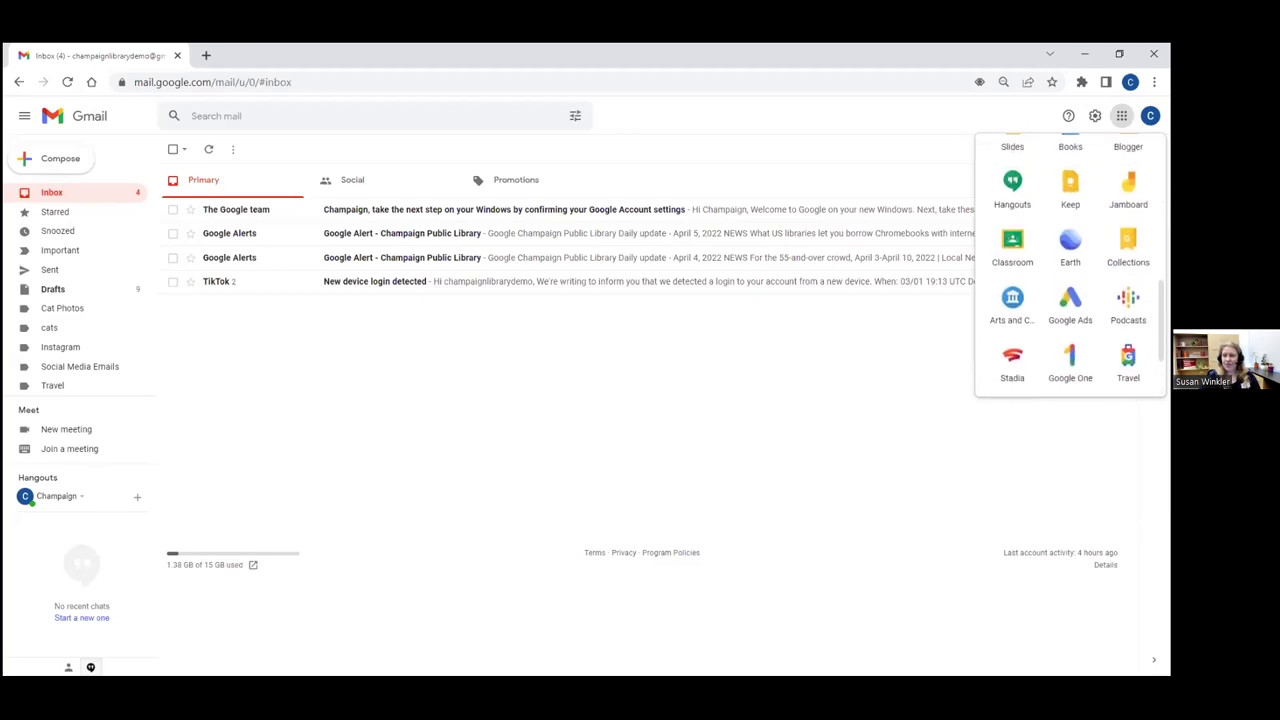
{"action": "scroll", "coordinate": [1070, 265], "scroll_direction": "up", "scroll_amount": 10}
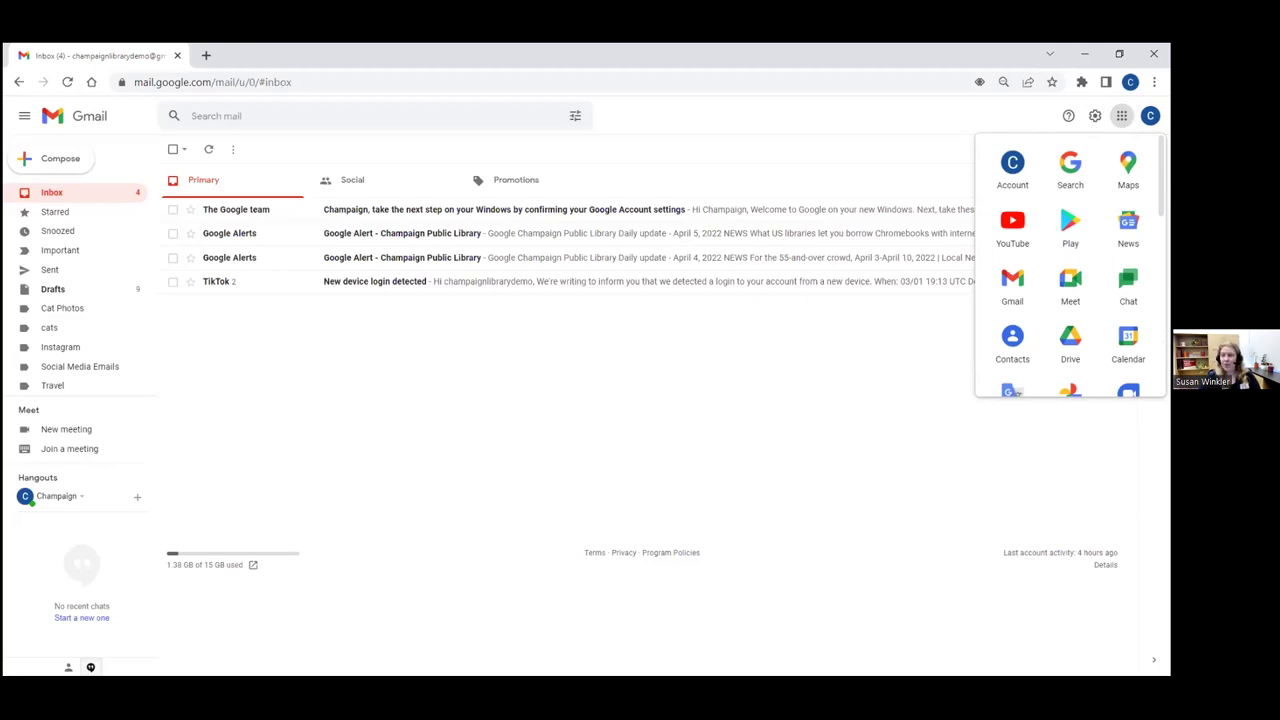
{"action": "scroll", "coordinate": [1070, 265], "scroll_direction": "down", "scroll_amount": 3}
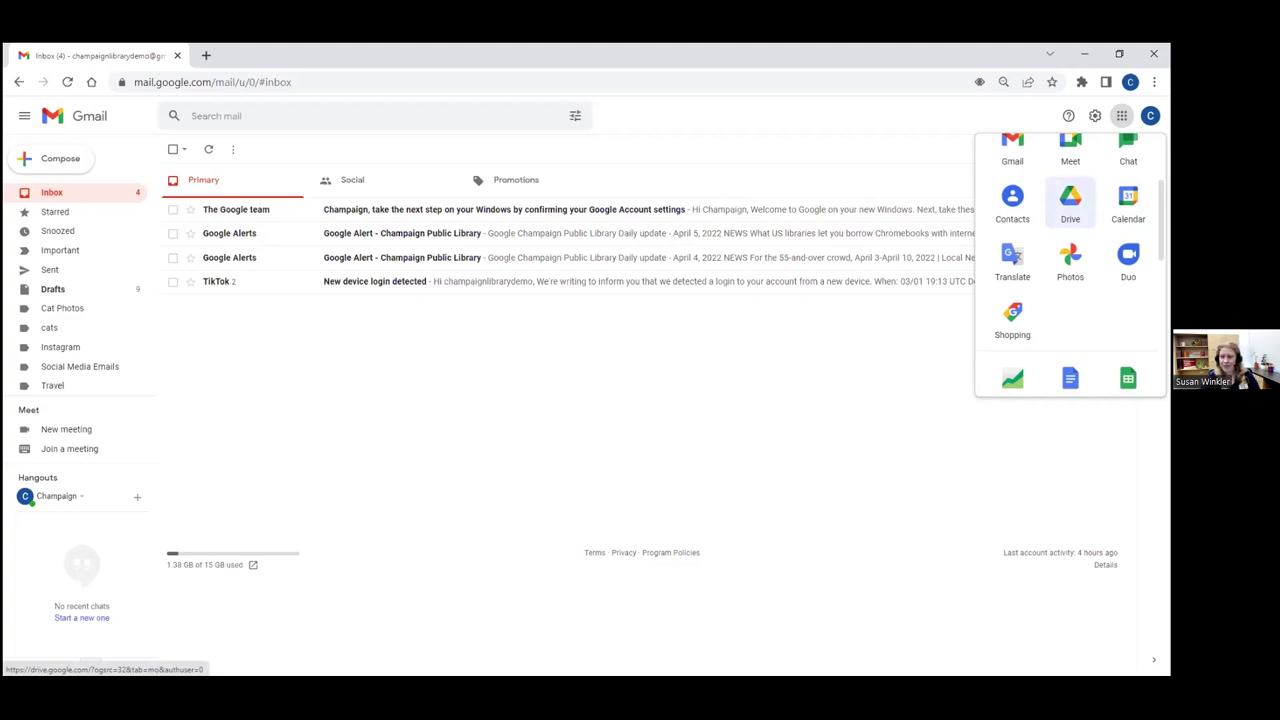
{"action": "scroll", "coordinate": [1070, 260], "scroll_direction": "down", "scroll_amount": 4}
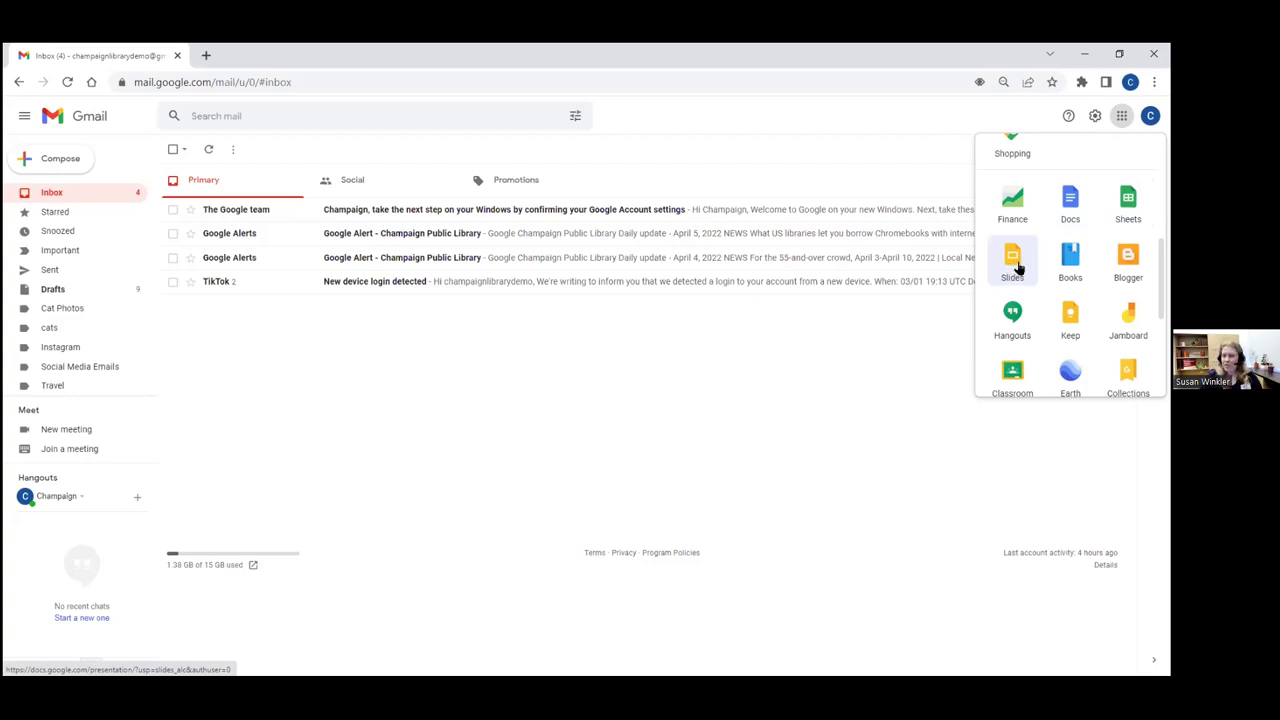
{"action": "scroll", "coordinate": [1070, 268], "scroll_direction": "down", "scroll_amount": 2}
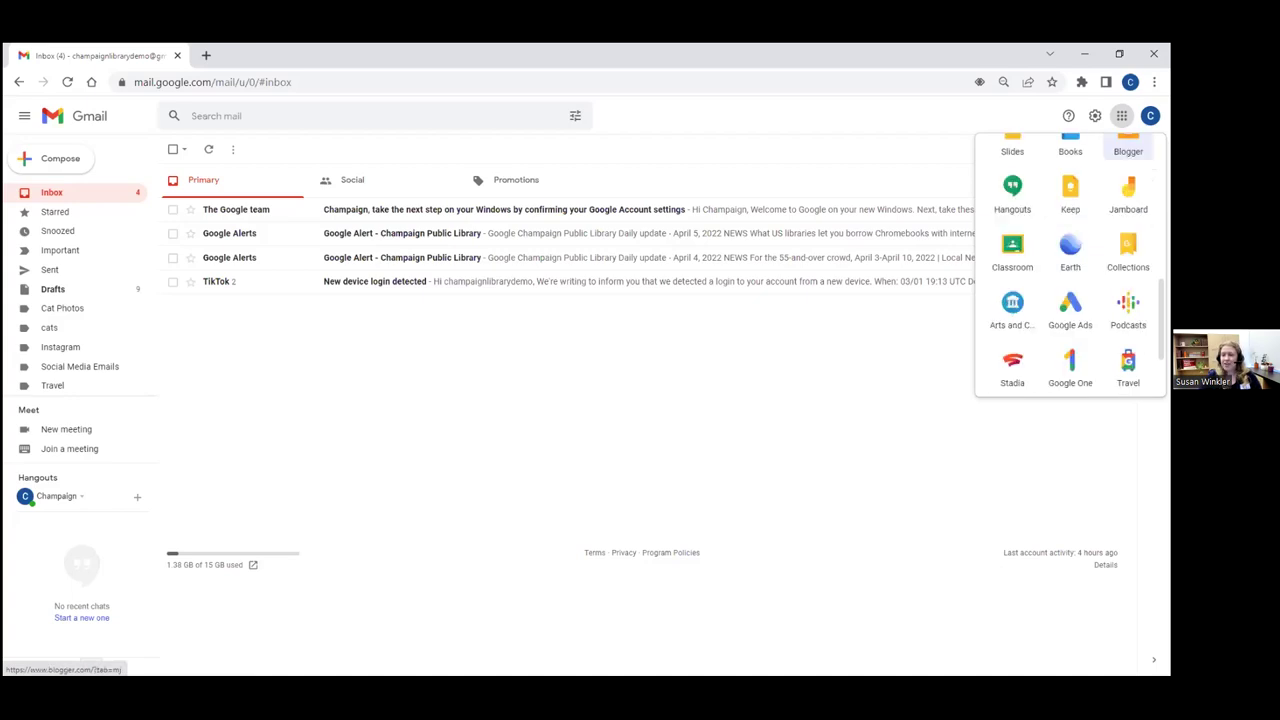
{"action": "scroll", "coordinate": [1044, 330], "scroll_direction": "down", "scroll_amount": 2}
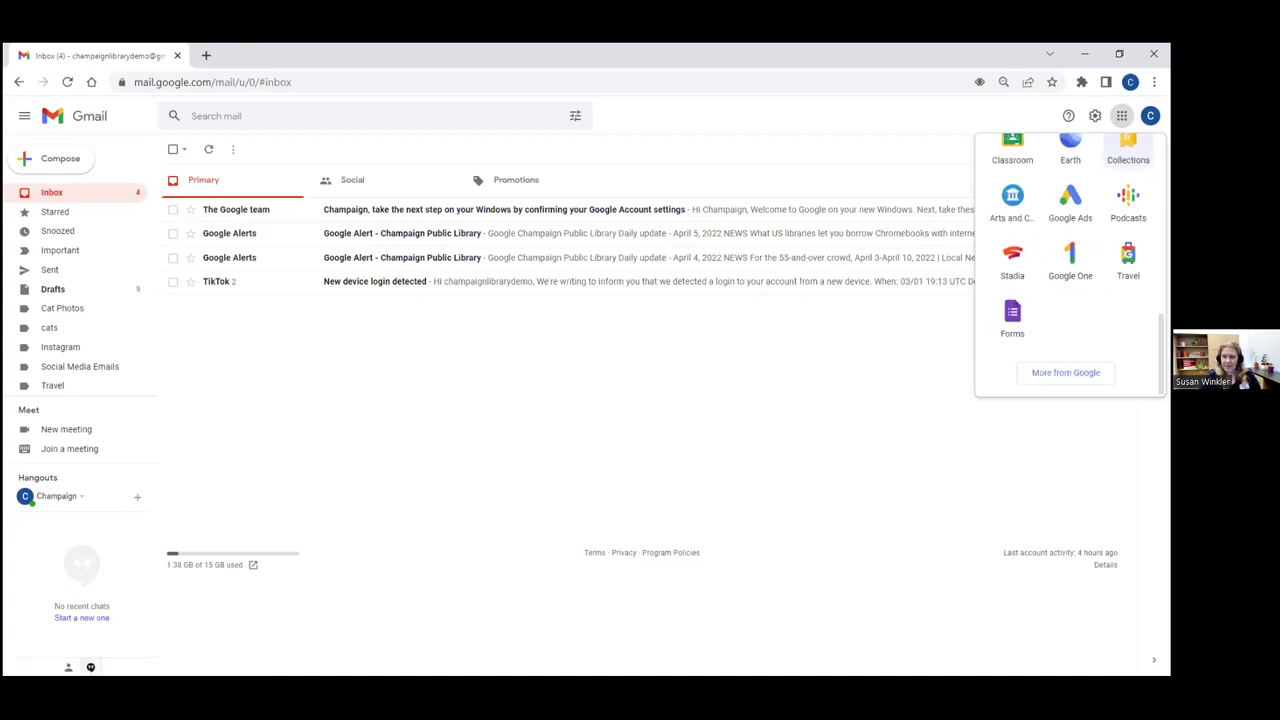
{"action": "scroll", "coordinate": [1070, 265], "scroll_direction": "up", "scroll_amount": 5}
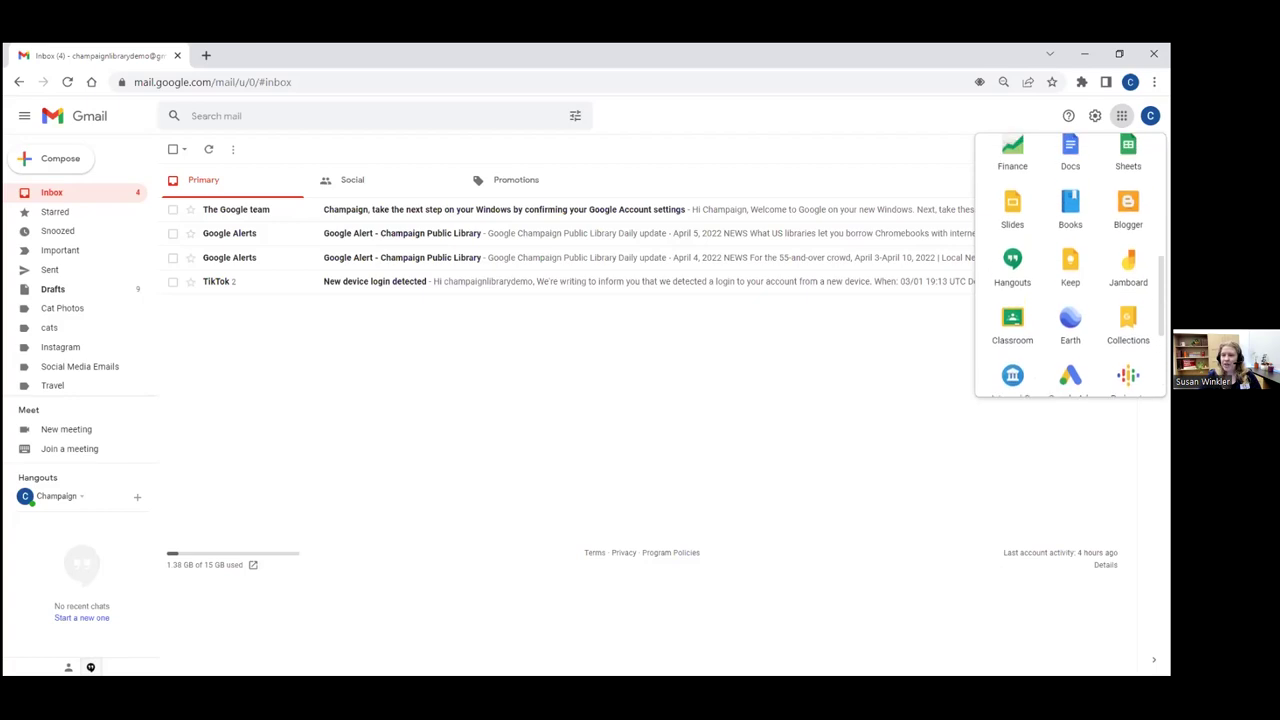
{"action": "scroll", "coordinate": [1016, 316], "scroll_direction": "up", "scroll_amount": 4}
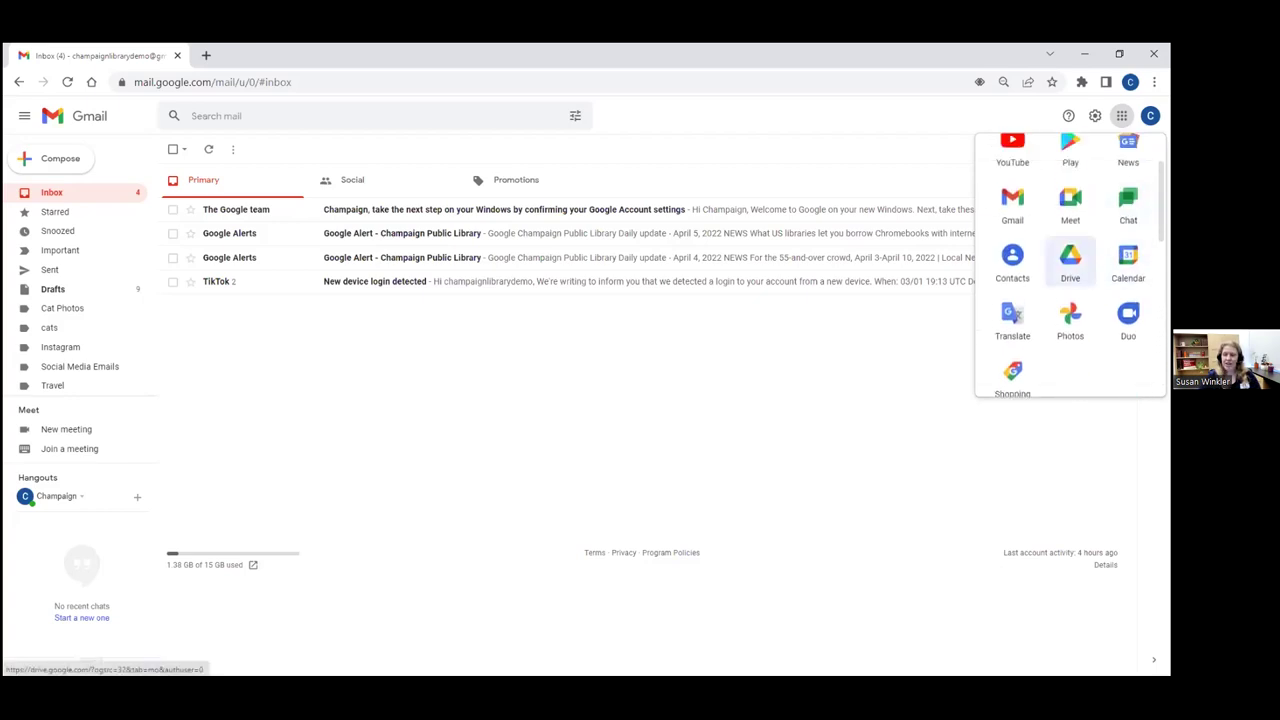
Step: Launch Drive from the apps list into a new tab and switch to My Drive
{"action": "left_click", "coordinate": [1070, 262]}
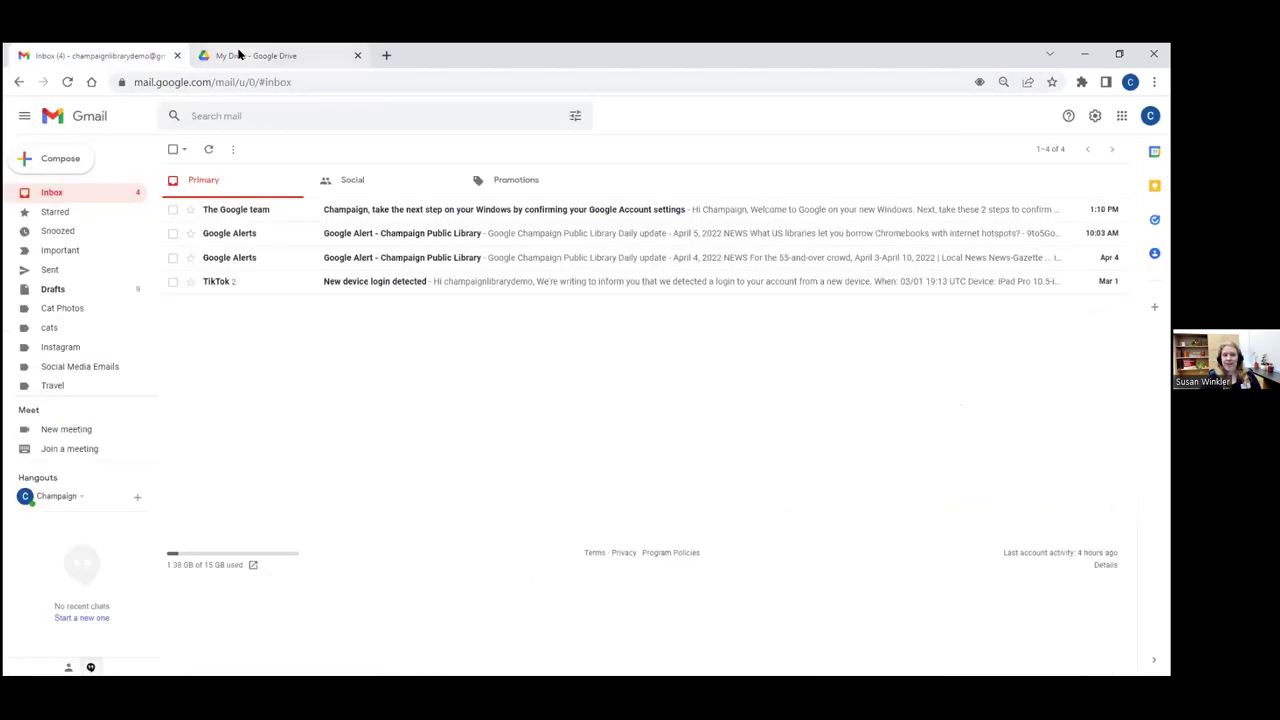
{"action": "left_click", "coordinate": [238, 55]}
{"action": "left_click", "coordinate": [120, 56]}
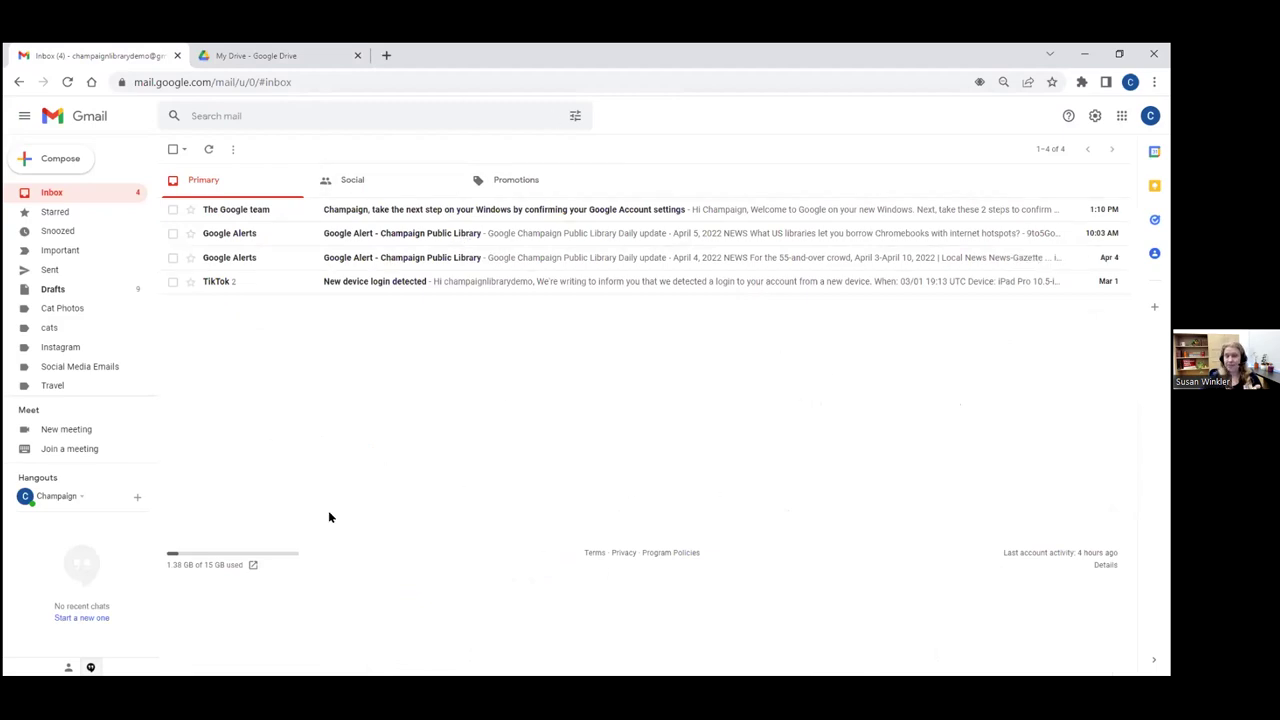
{"action": "left_click", "coordinate": [314, 53]}
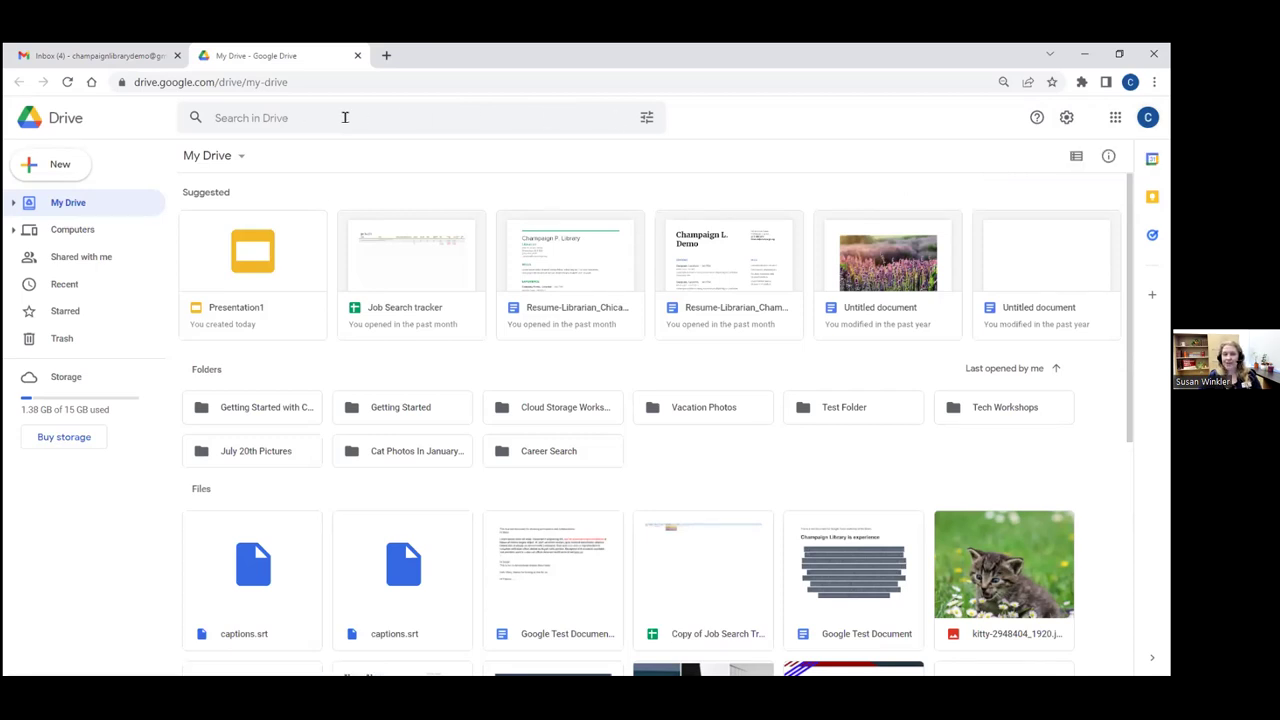
Step: Activate the Search in Drive box to reveal PDFs, Documents, Spreadsheets and other type filters
{"action": "left_click", "coordinate": [306, 120]}
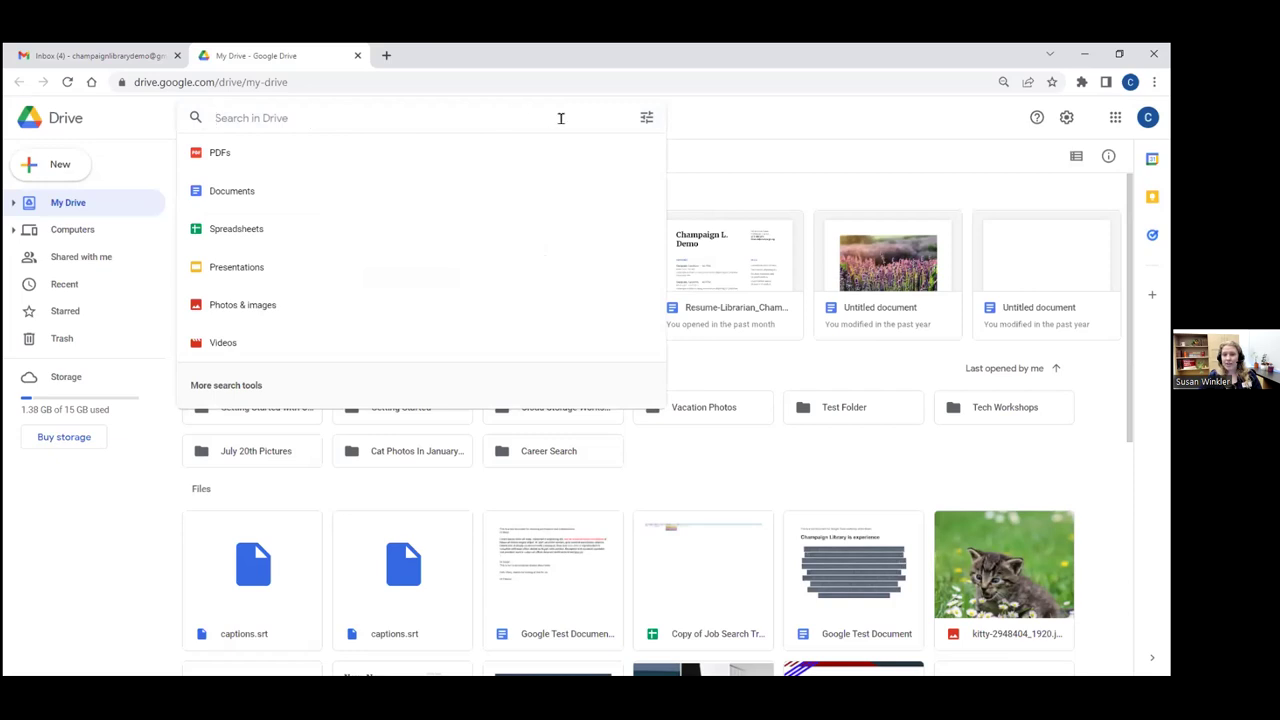
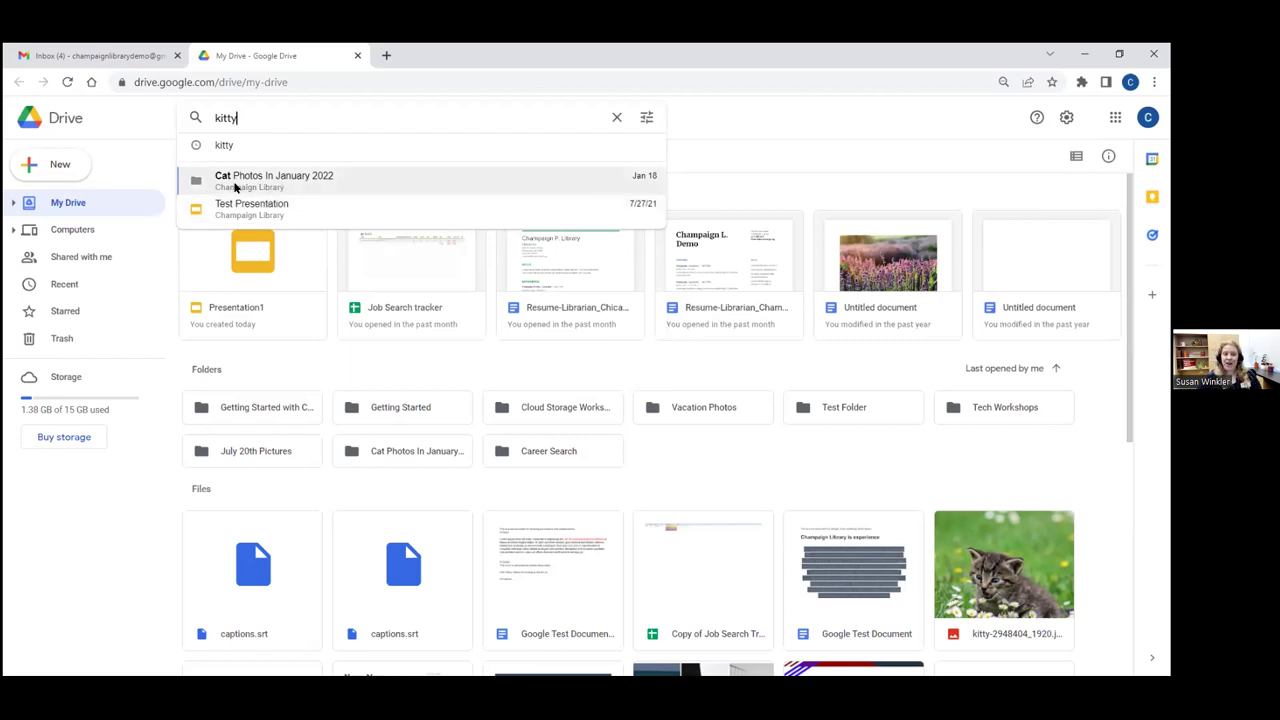
Step: Look inside the Cat Photos In January 2022 folder, then return to My Drive's add-item options
{"action": "left_click", "coordinate": [285, 186]}
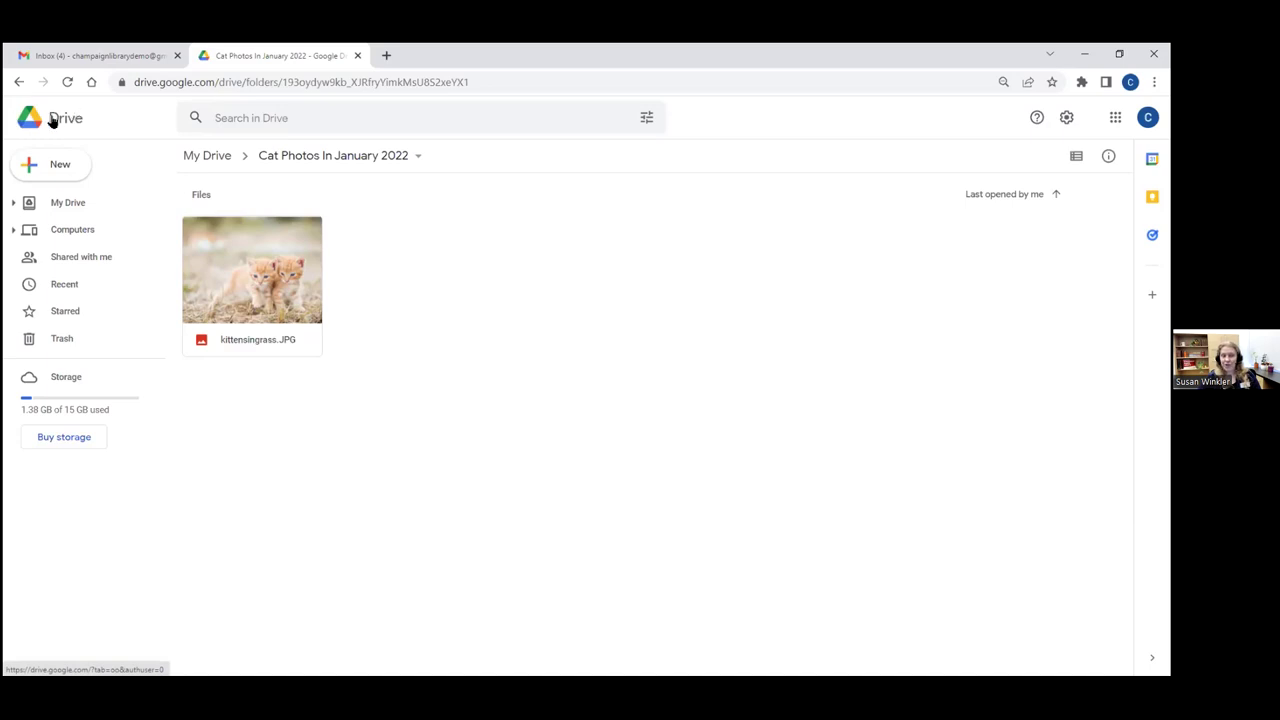
{"action": "left_click", "coordinate": [53, 120]}
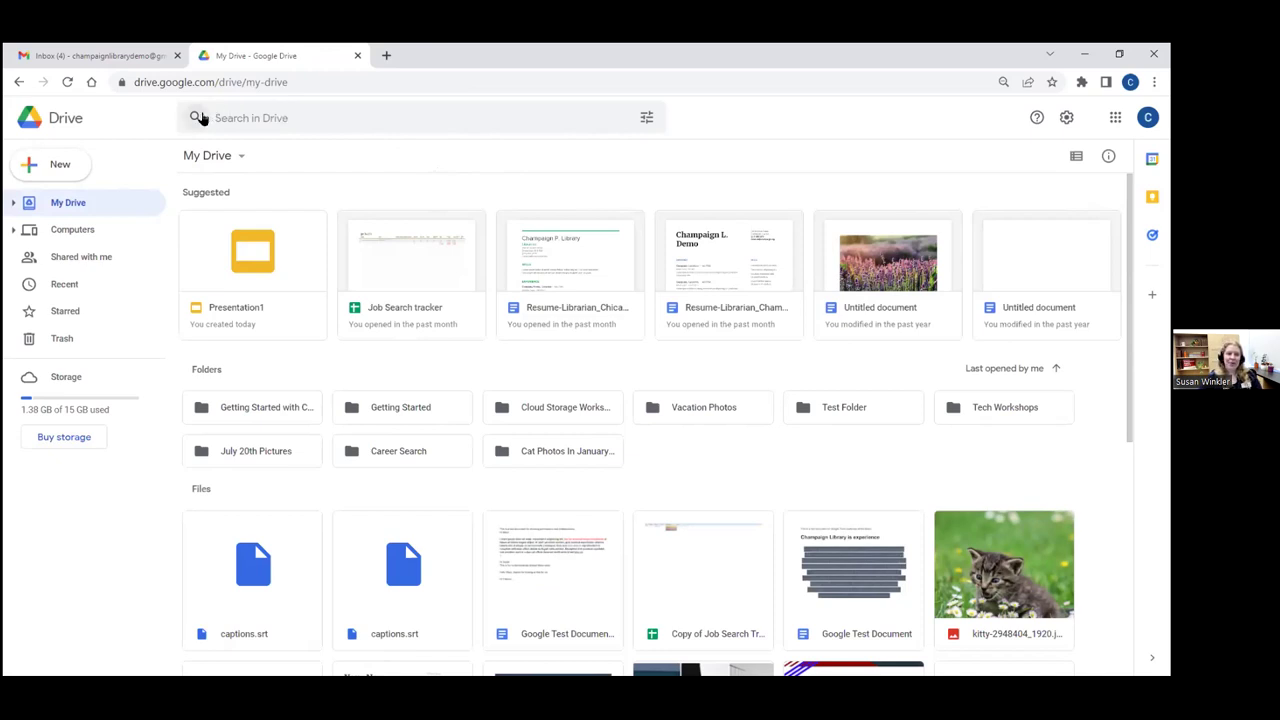
{"action": "left_click", "coordinate": [241, 156]}
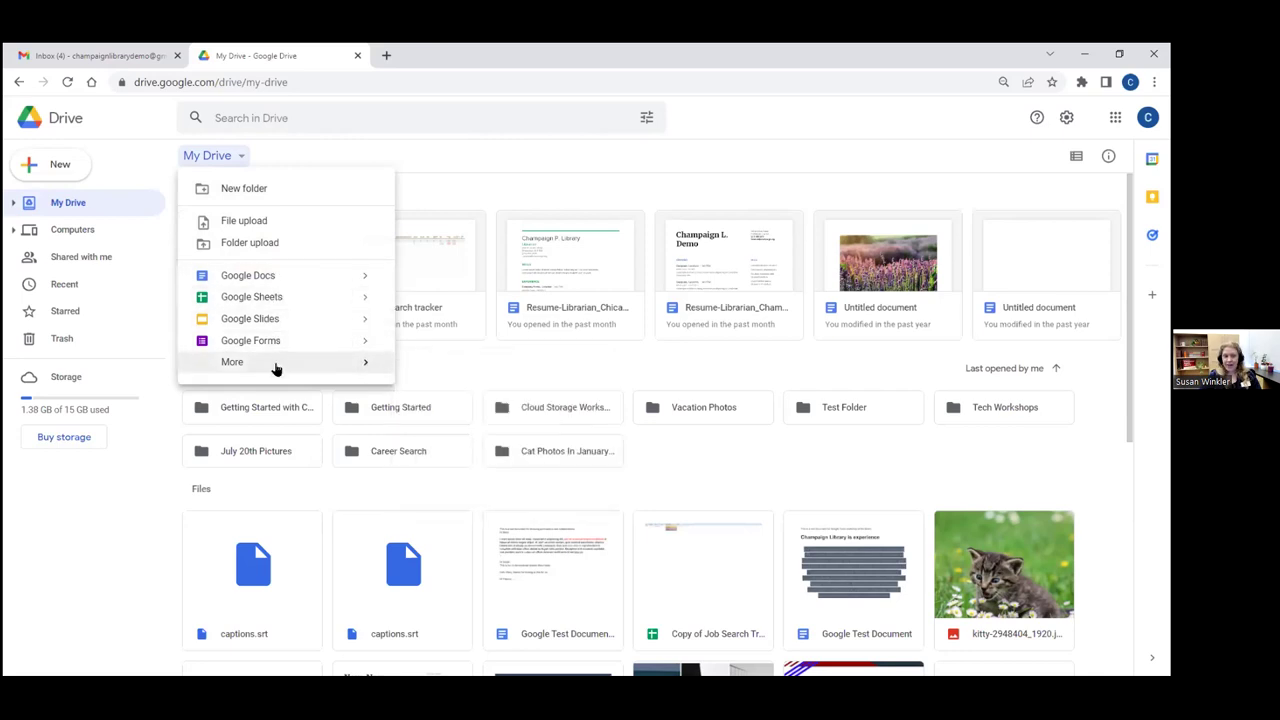
{"action": "left_click", "coordinate": [292, 161]}
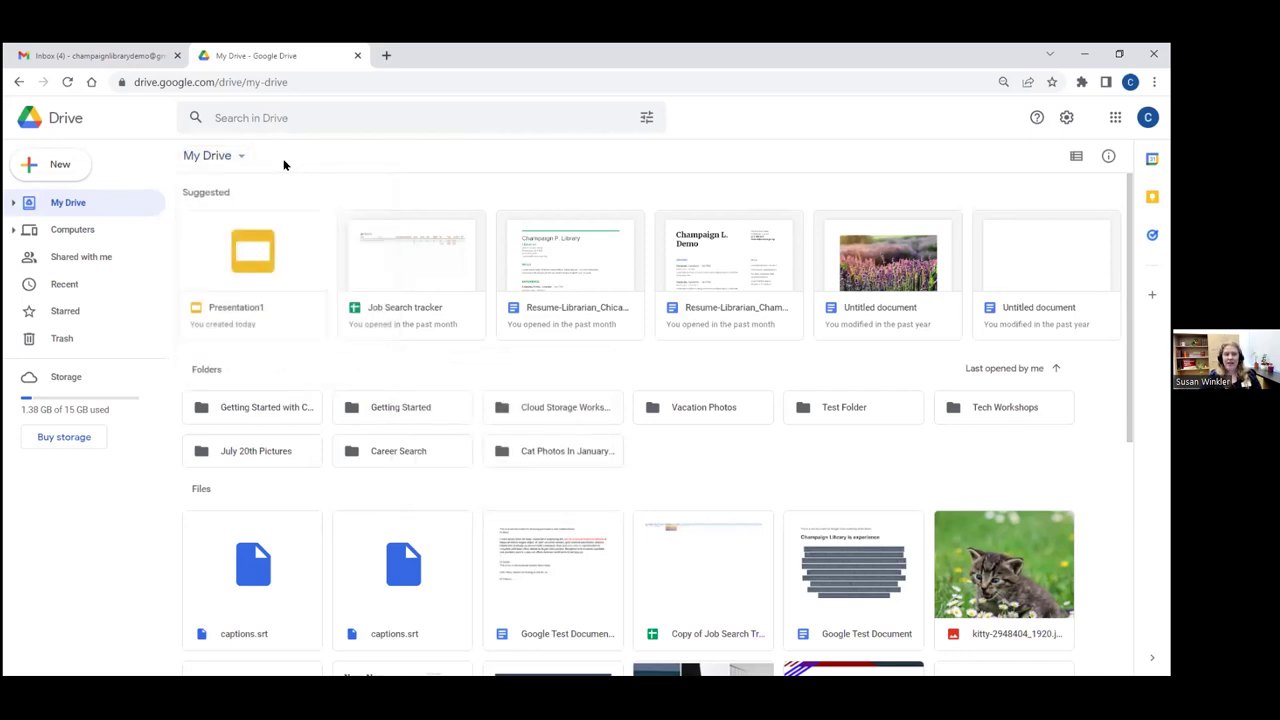
{"action": "left_click", "coordinate": [55, 170]}
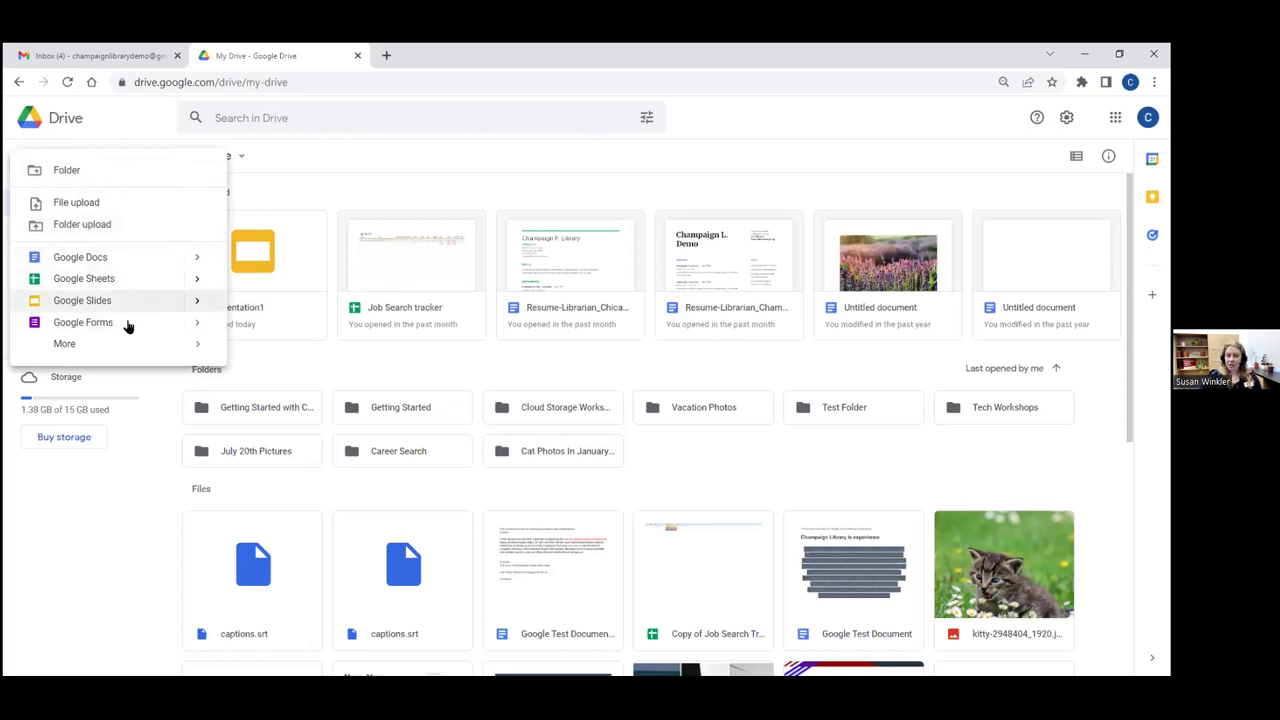
{"action": "mouse_move", "coordinate": [127, 344]}
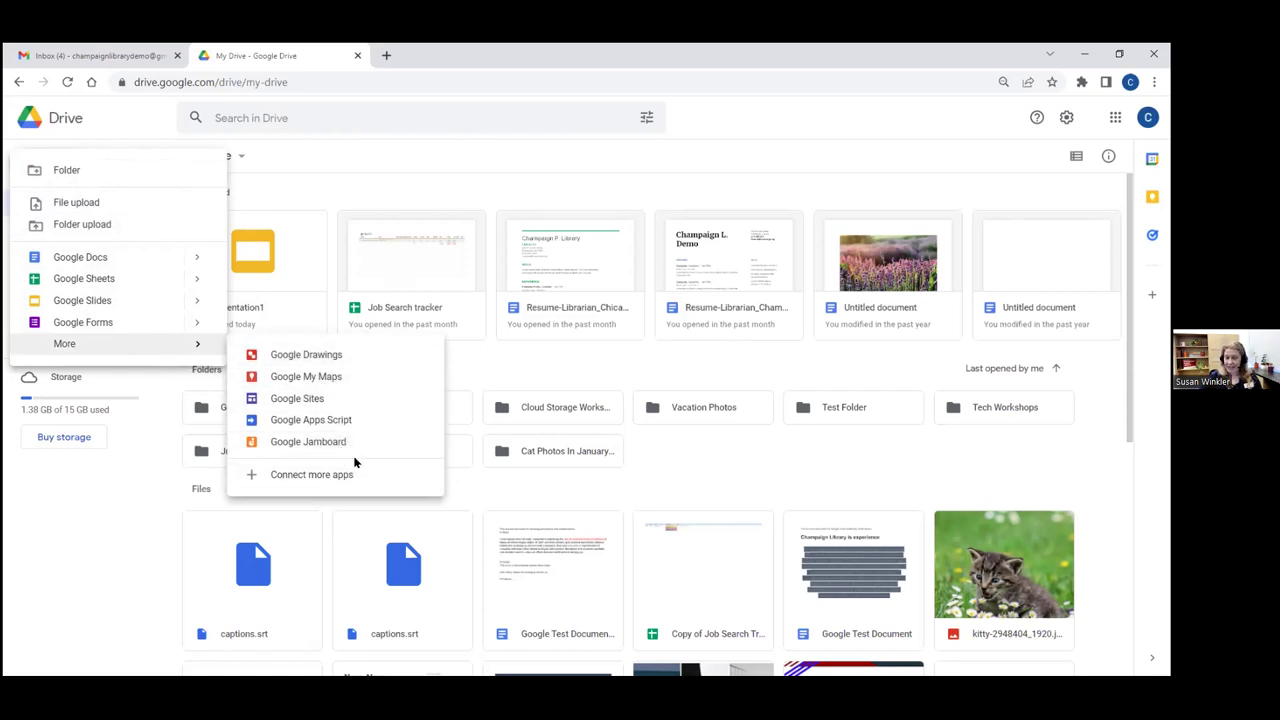
{"action": "left_click", "coordinate": [340, 164]}
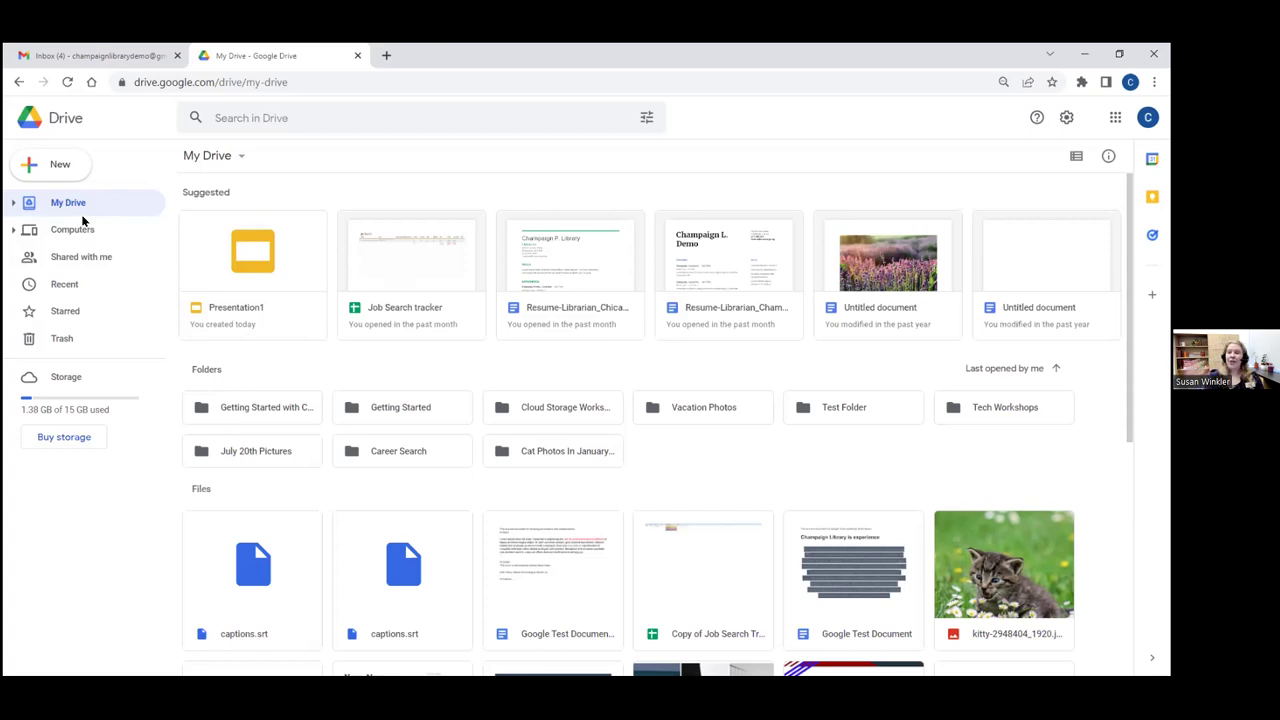
{"action": "left_click", "coordinate": [63, 229]}
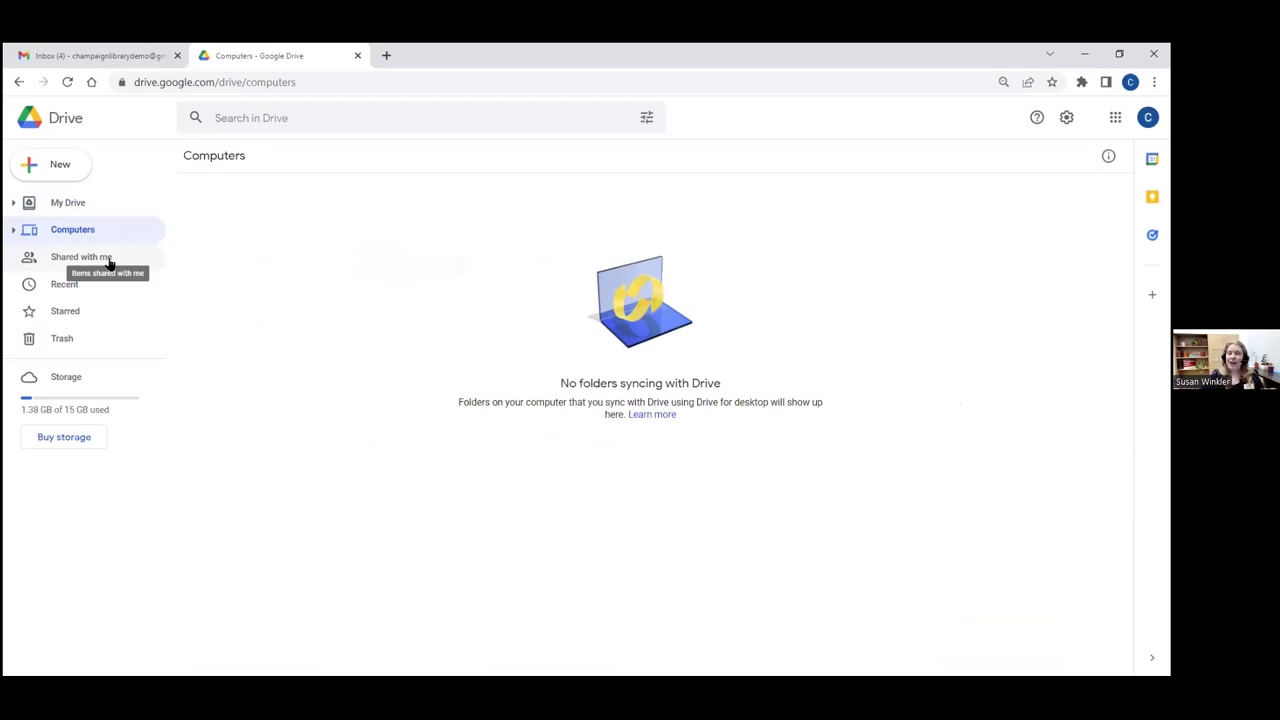
Step: Check Shared with me, then scroll through the Recent list of recently used files
{"action": "left_click", "coordinate": [85, 257]}
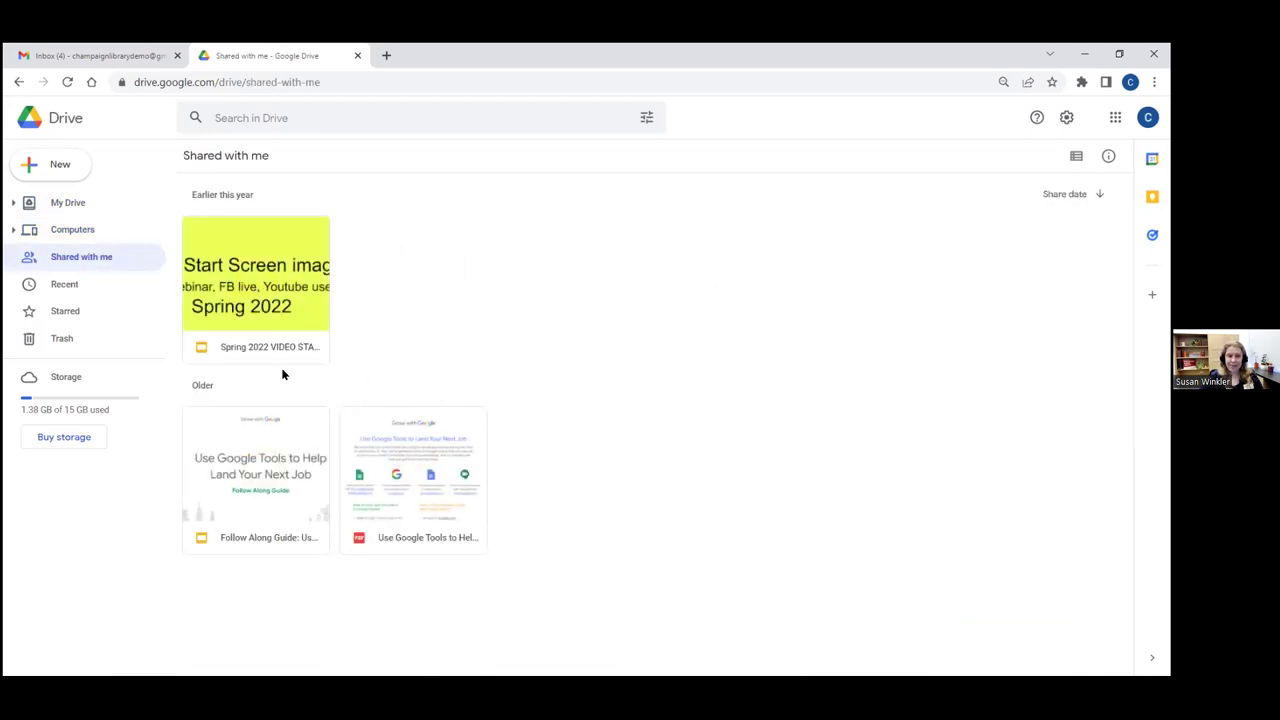
{"action": "left_click", "coordinate": [79, 287]}
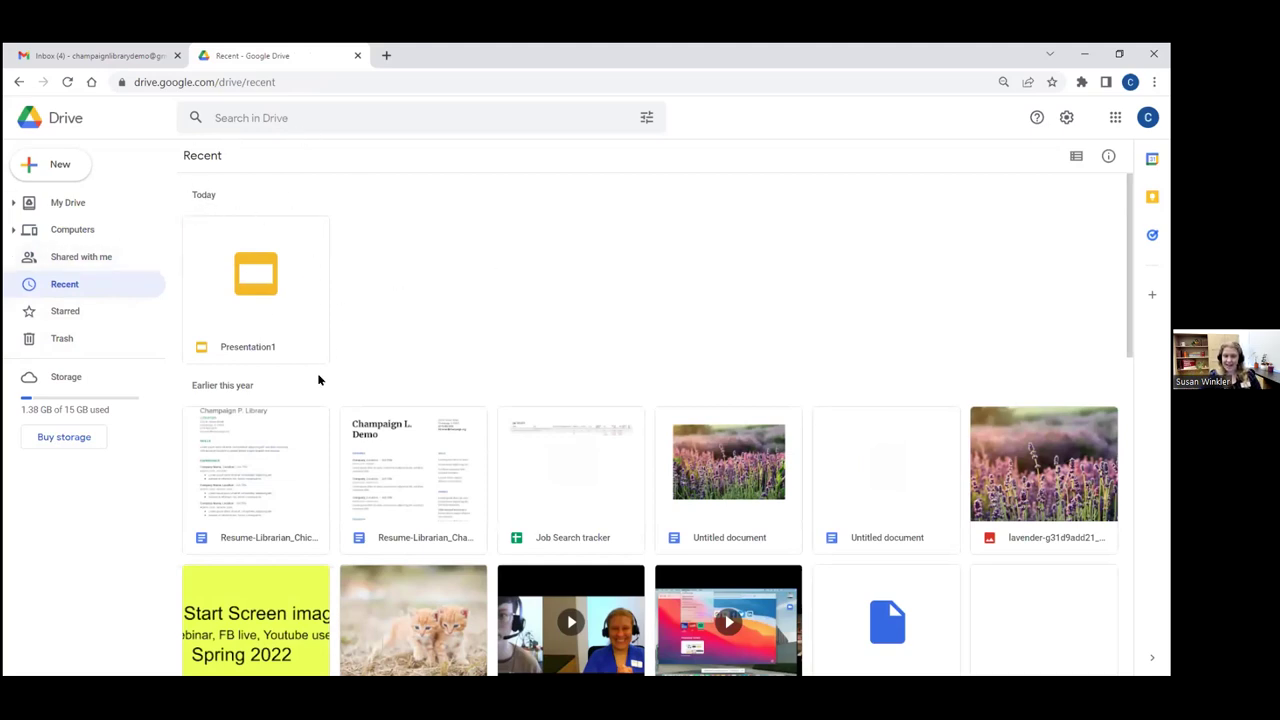
{"action": "scroll", "coordinate": [320, 378], "scroll_direction": "down", "scroll_amount": 3}
{"action": "scroll", "coordinate": [784, 486], "scroll_direction": "down", "scroll_amount": 5}
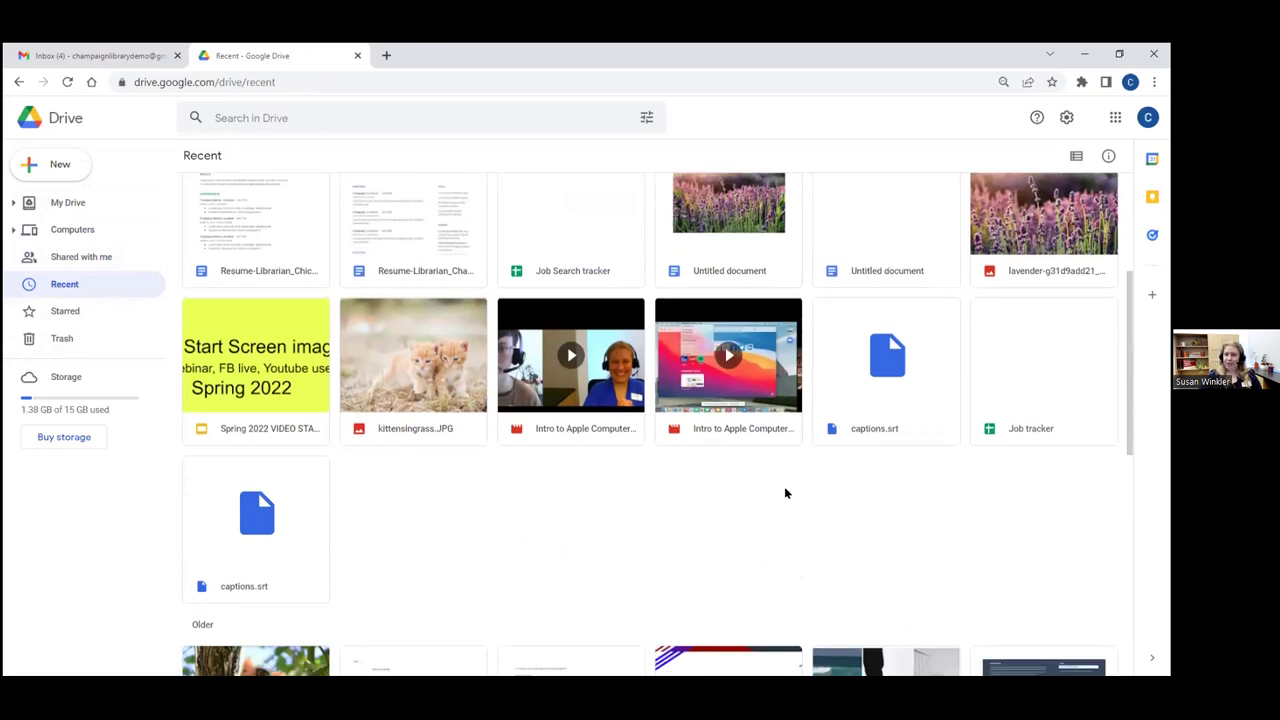
{"action": "scroll", "coordinate": [963, 447], "scroll_direction": "down", "scroll_amount": 3}
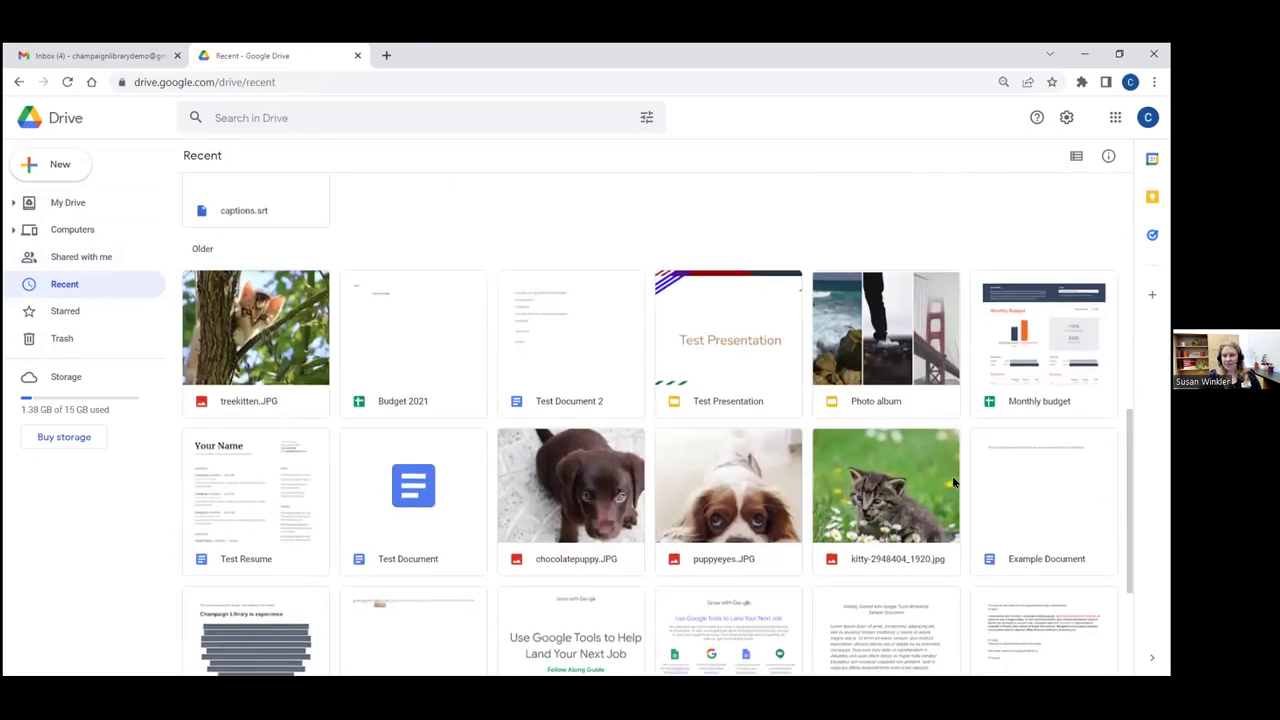
{"action": "scroll", "coordinate": [950, 488], "scroll_direction": "up", "scroll_amount": 7}
{"action": "scroll", "coordinate": [948, 486], "scroll_direction": "up", "scroll_amount": 3}
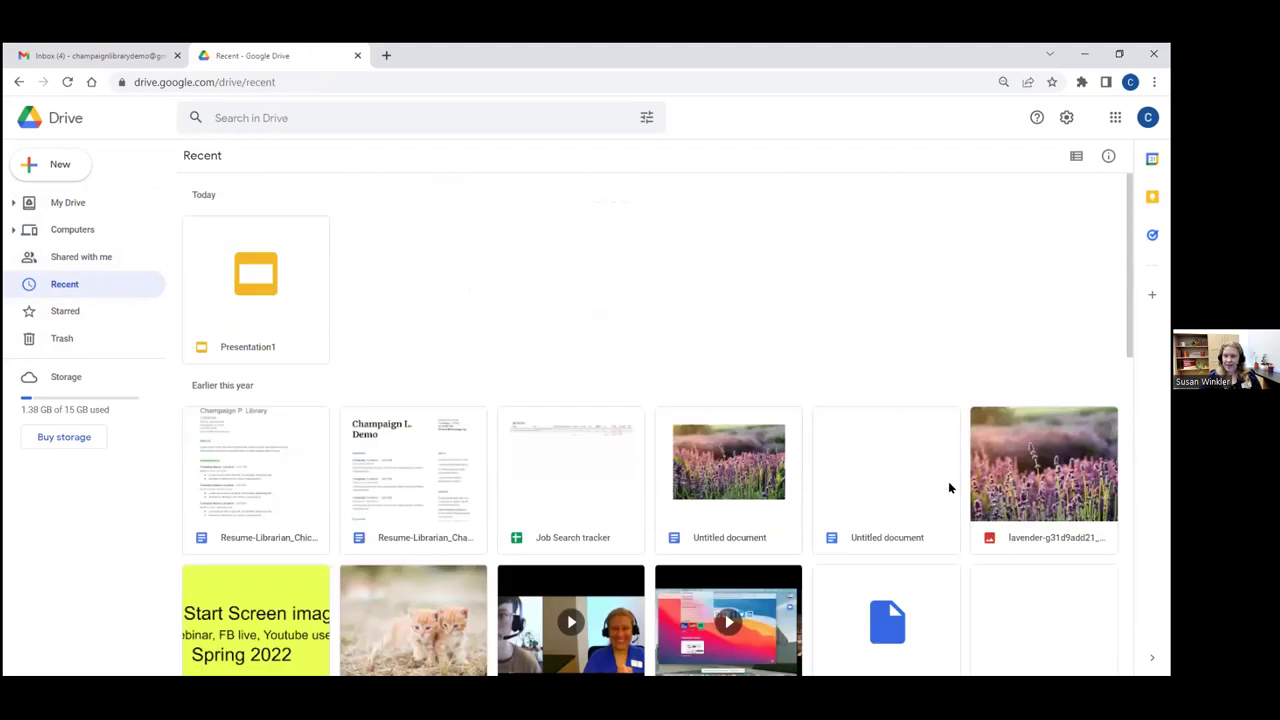
{"action": "scroll", "coordinate": [600, 200], "scroll_direction": "down", "scroll_amount": 1}
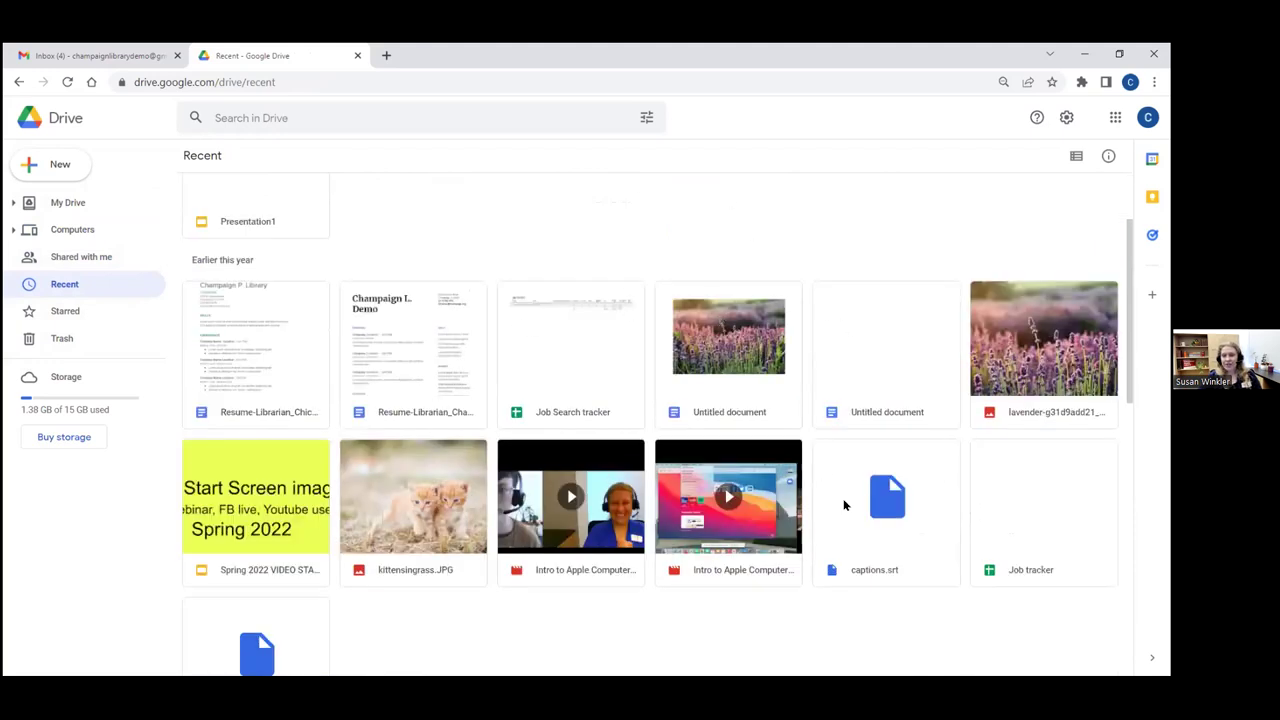
{"action": "scroll", "coordinate": [846, 503], "scroll_direction": "down", "scroll_amount": 10}
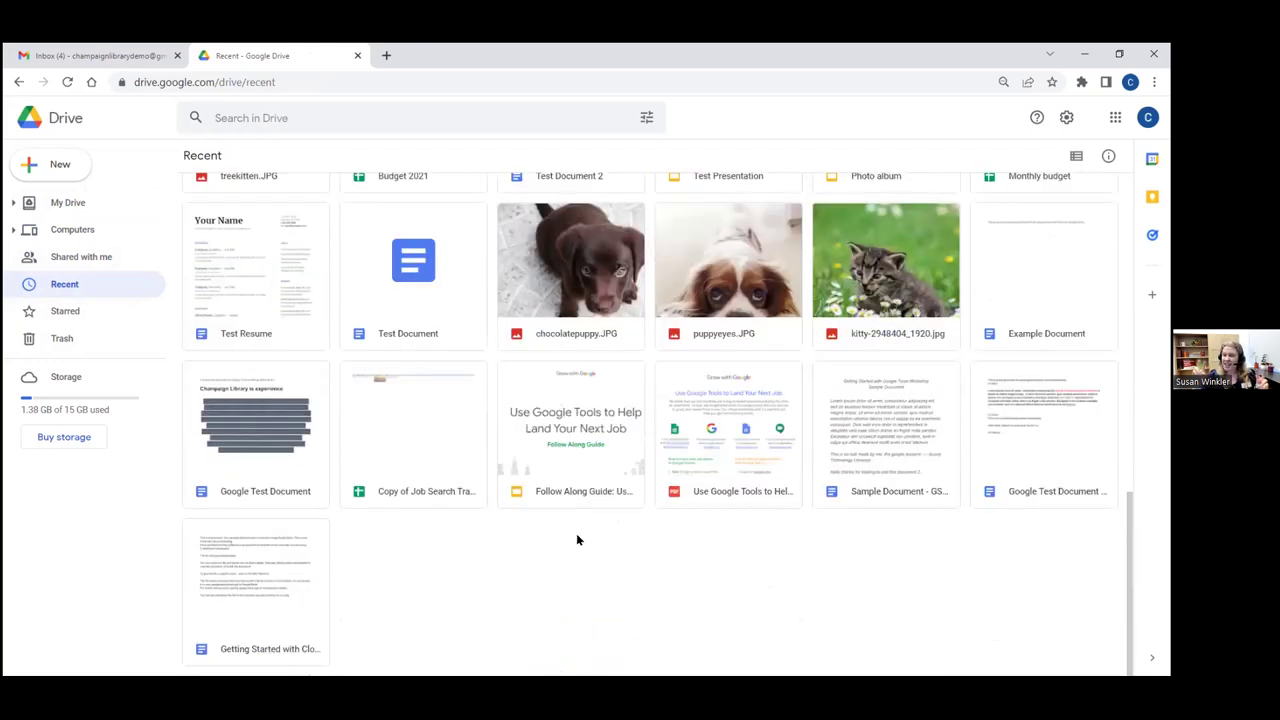
{"action": "scroll", "coordinate": [580, 540], "scroll_direction": "up", "scroll_amount": 1}
{"action": "scroll", "coordinate": [583, 540], "scroll_direction": "up", "scroll_amount": 10}
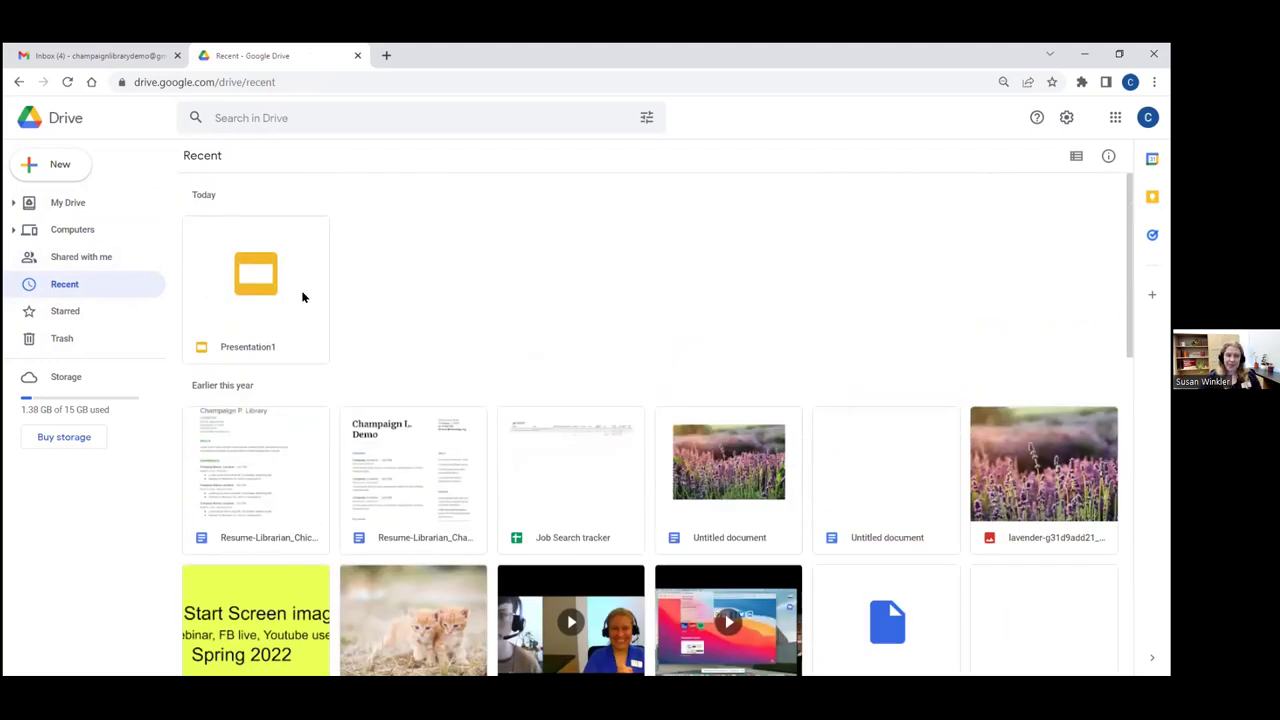
{"action": "left_click", "coordinate": [70, 314]}
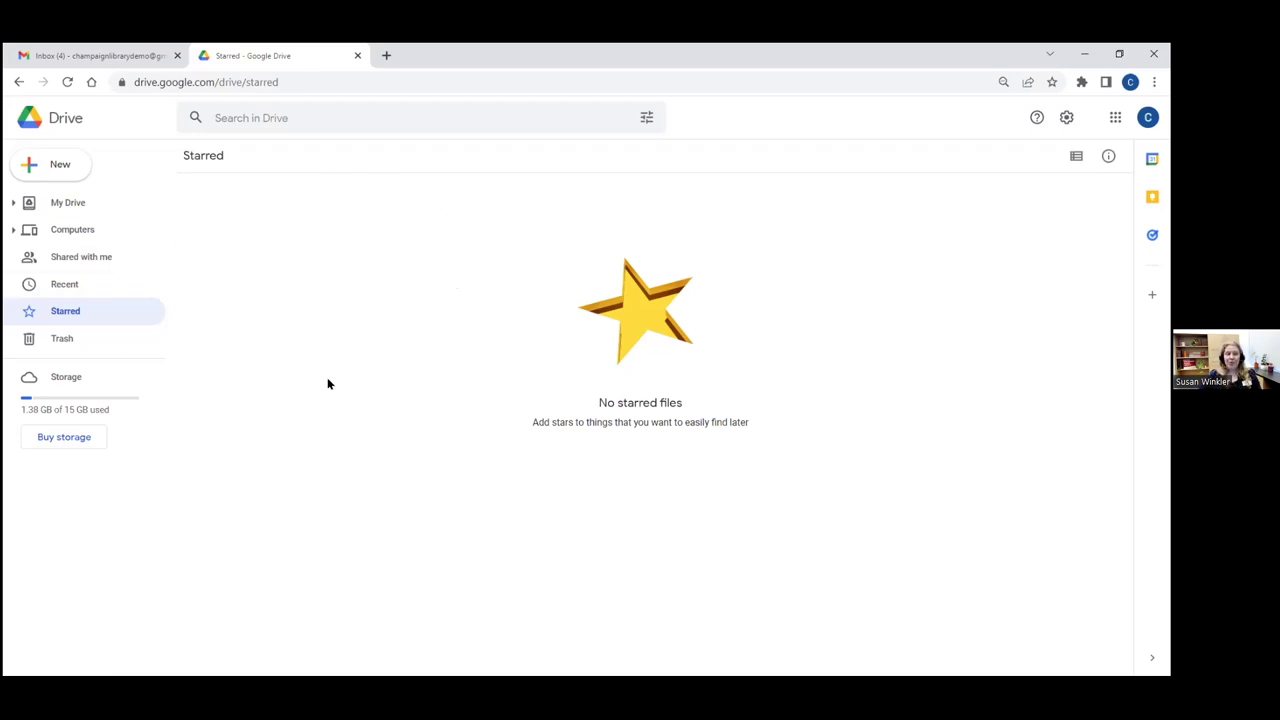
Step: Leave the empty Starred view and go back to My Drive
{"action": "left_click", "coordinate": [79, 207]}
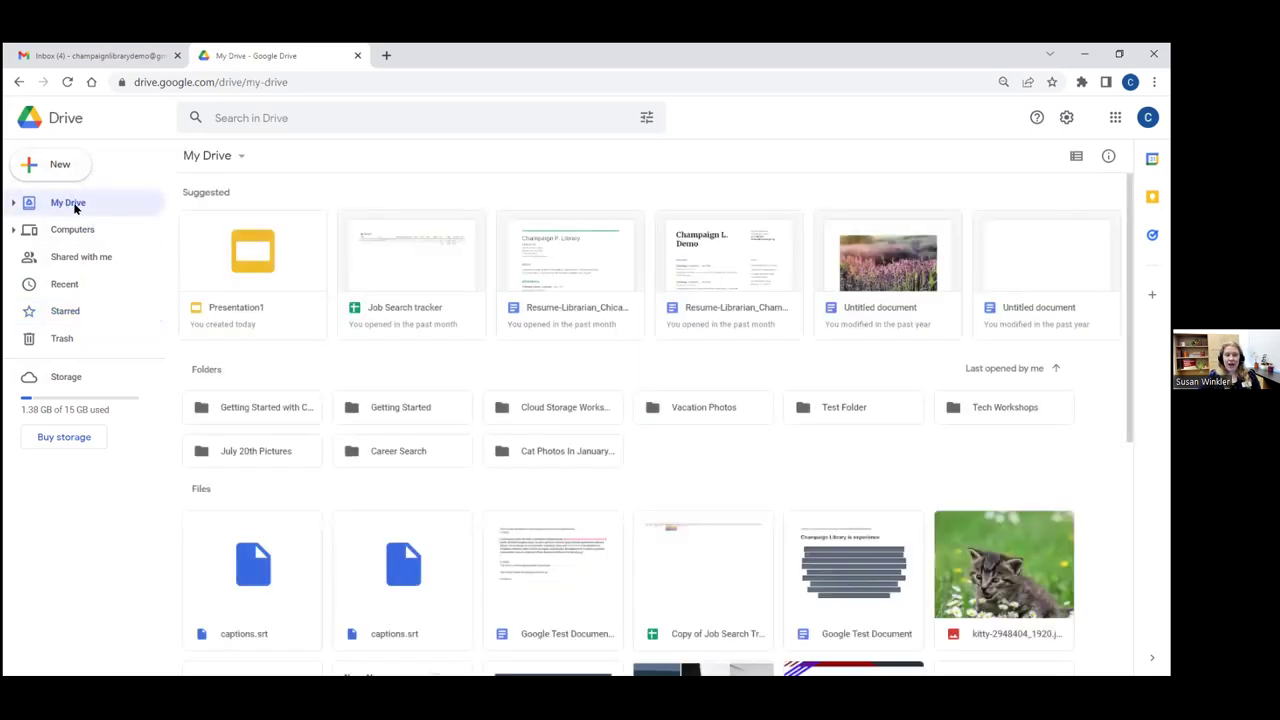
Step: Preview the kitty-2948404_1920.jpg image, glance at its actions menu, and close back to My Drive
{"action": "scroll", "coordinate": [966, 514], "scroll_direction": "down", "scroll_amount": 3}
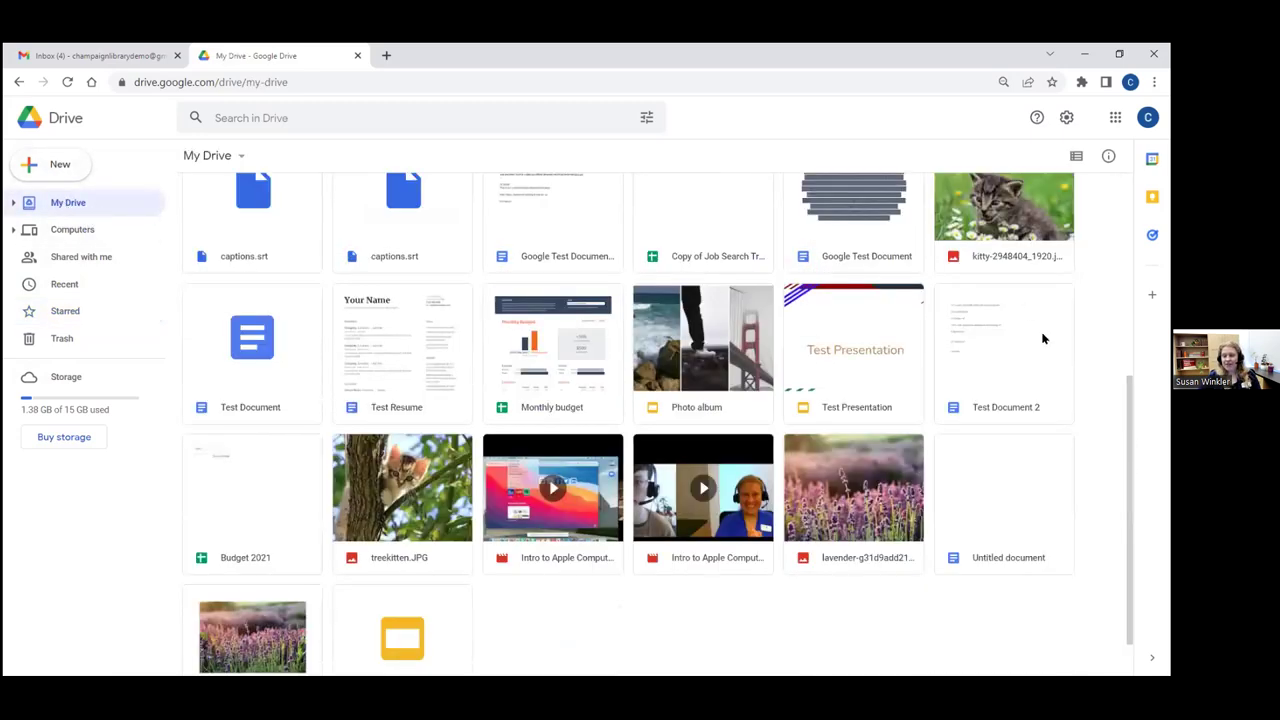
{"action": "scroll", "coordinate": [1043, 337], "scroll_direction": "up", "scroll_amount": 2}
{"action": "left_click", "coordinate": [1003, 463]}
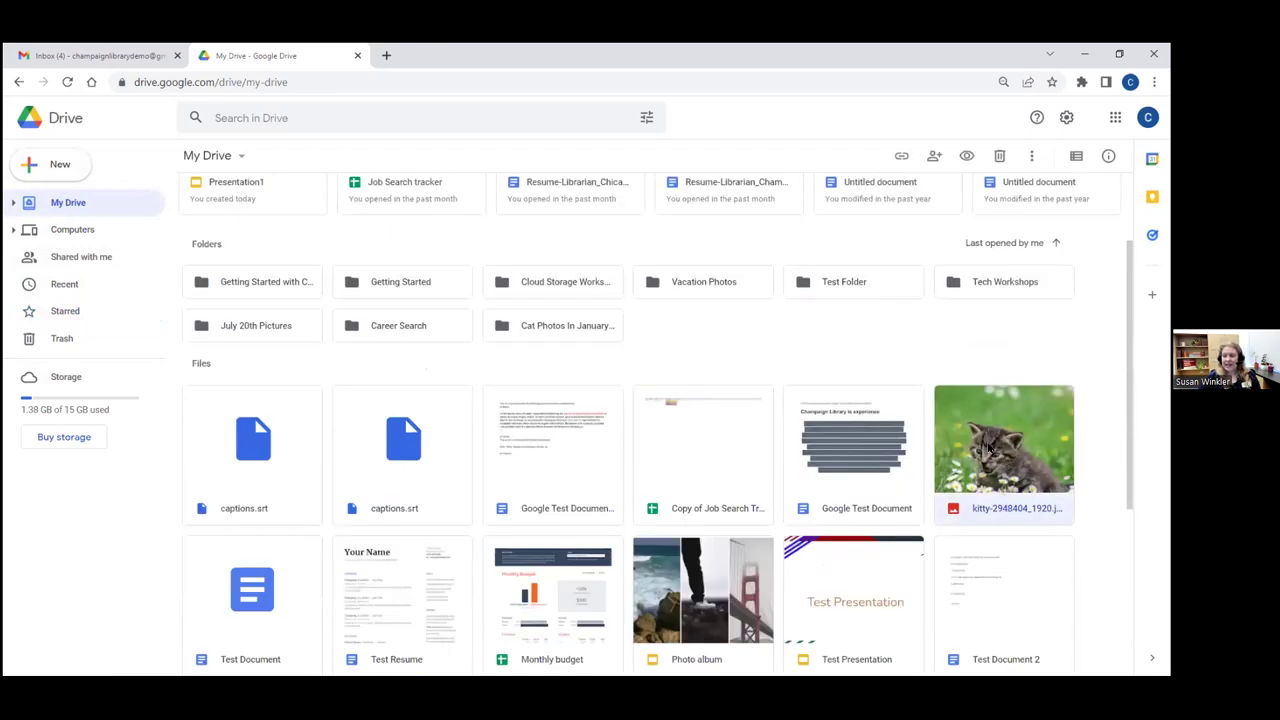
{"action": "double_click", "coordinate": [990, 449]}
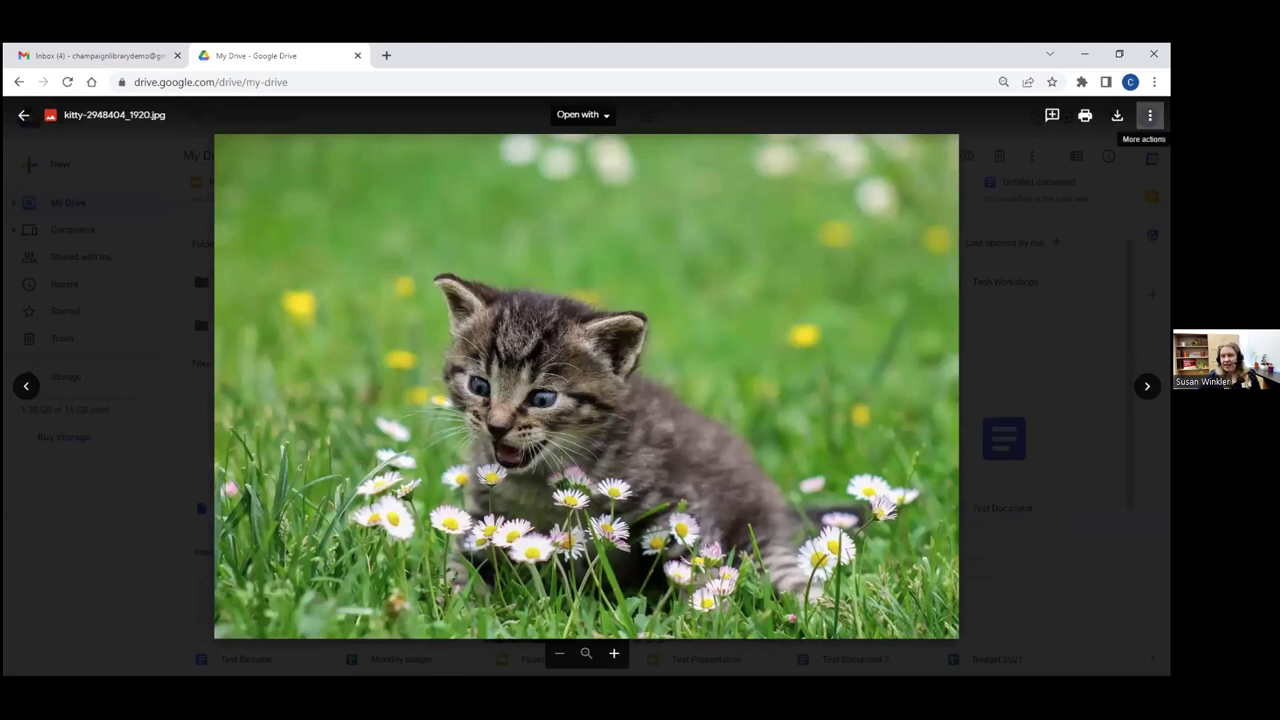
{"action": "left_click", "coordinate": [1150, 115]}
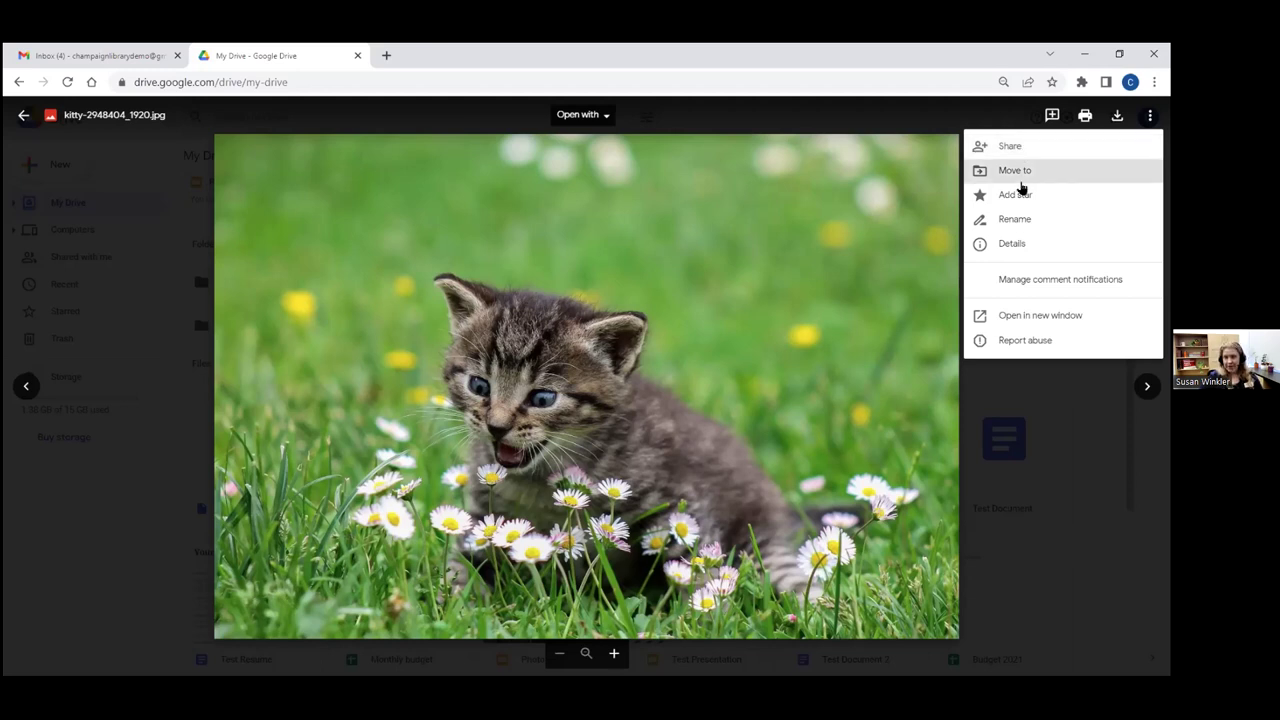
{"action": "left_click", "coordinate": [23, 115]}
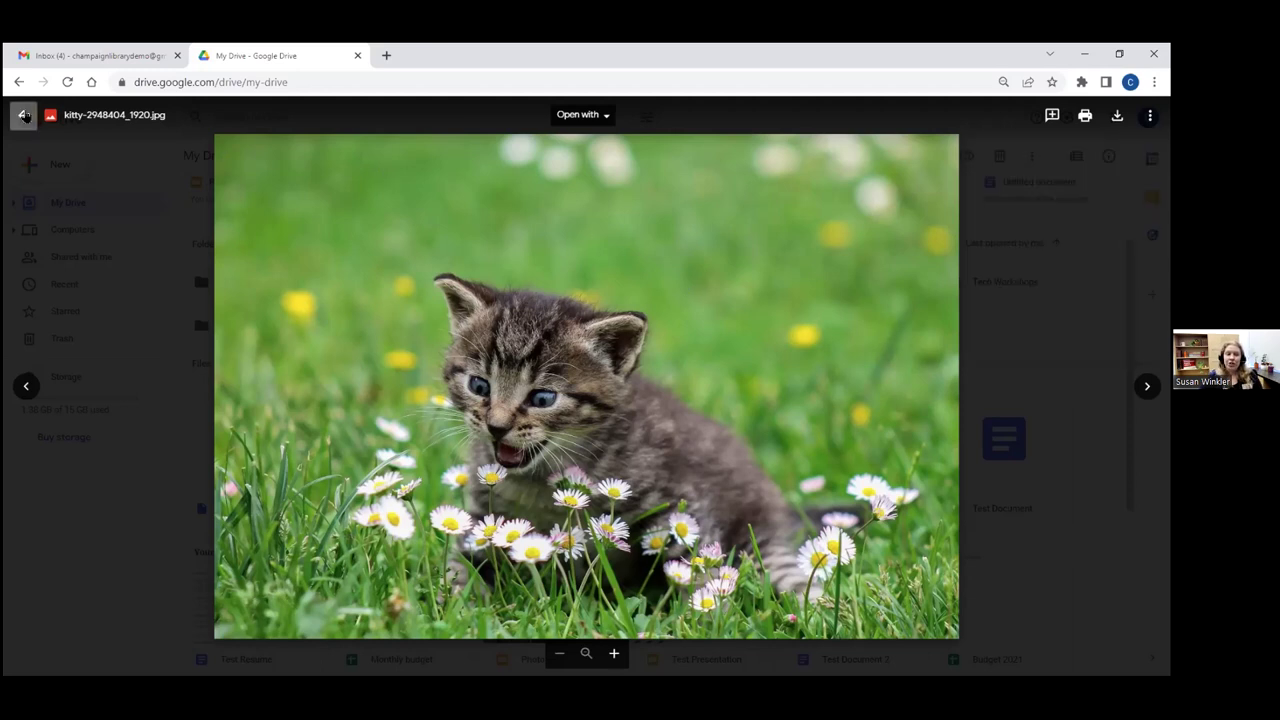
{"action": "left_click", "coordinate": [23, 115]}
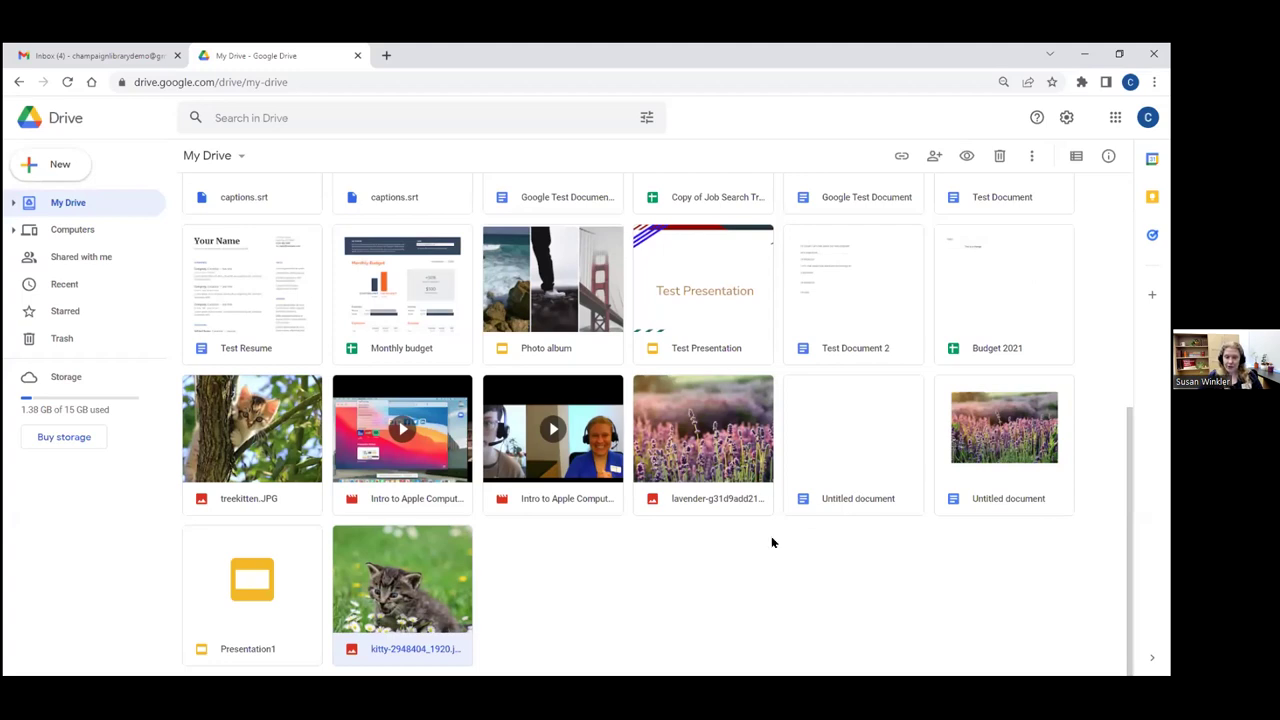
{"action": "scroll", "coordinate": [898, 507], "scroll_direction": "up", "scroll_amount": 5}
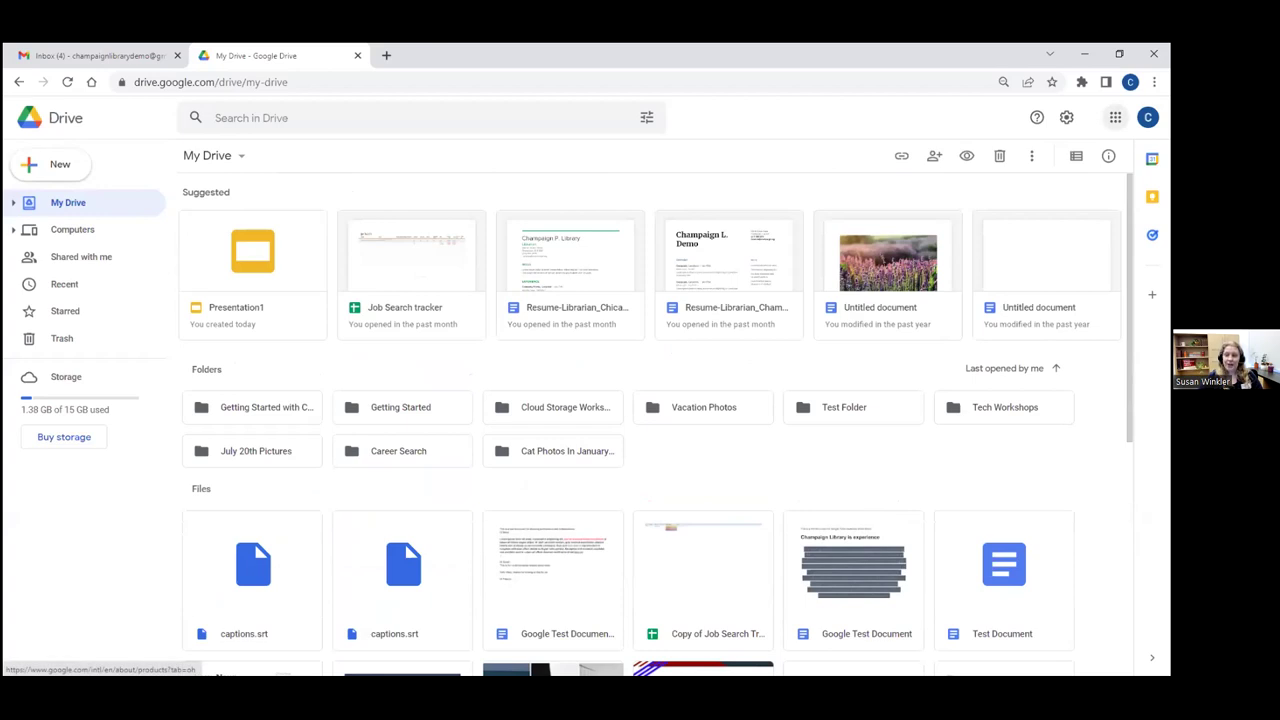
Step: Open the Google apps launcher listing Docs, Sheets, Slides and other apps
{"action": "left_click", "coordinate": [1115, 117]}
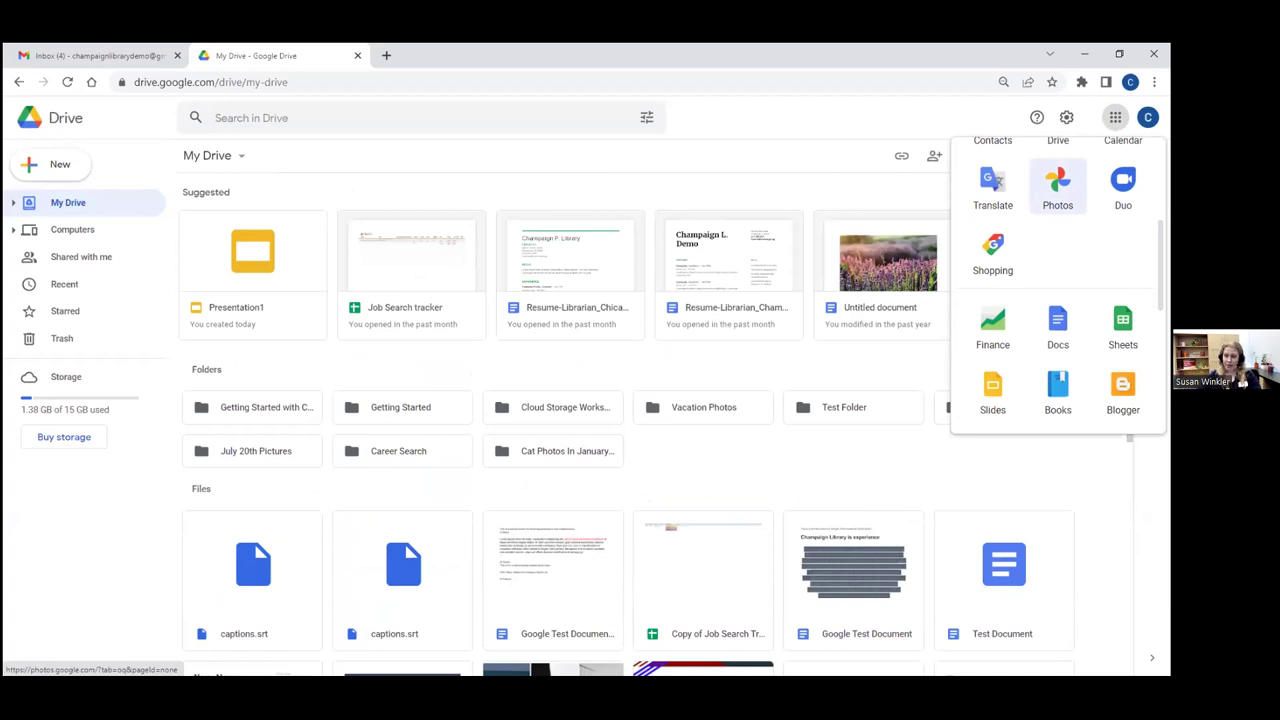
Step: Dismiss the apps launcher and scroll through My Drive files like Test Resume and Budget 2021
{"action": "key", "text": "Escape"}
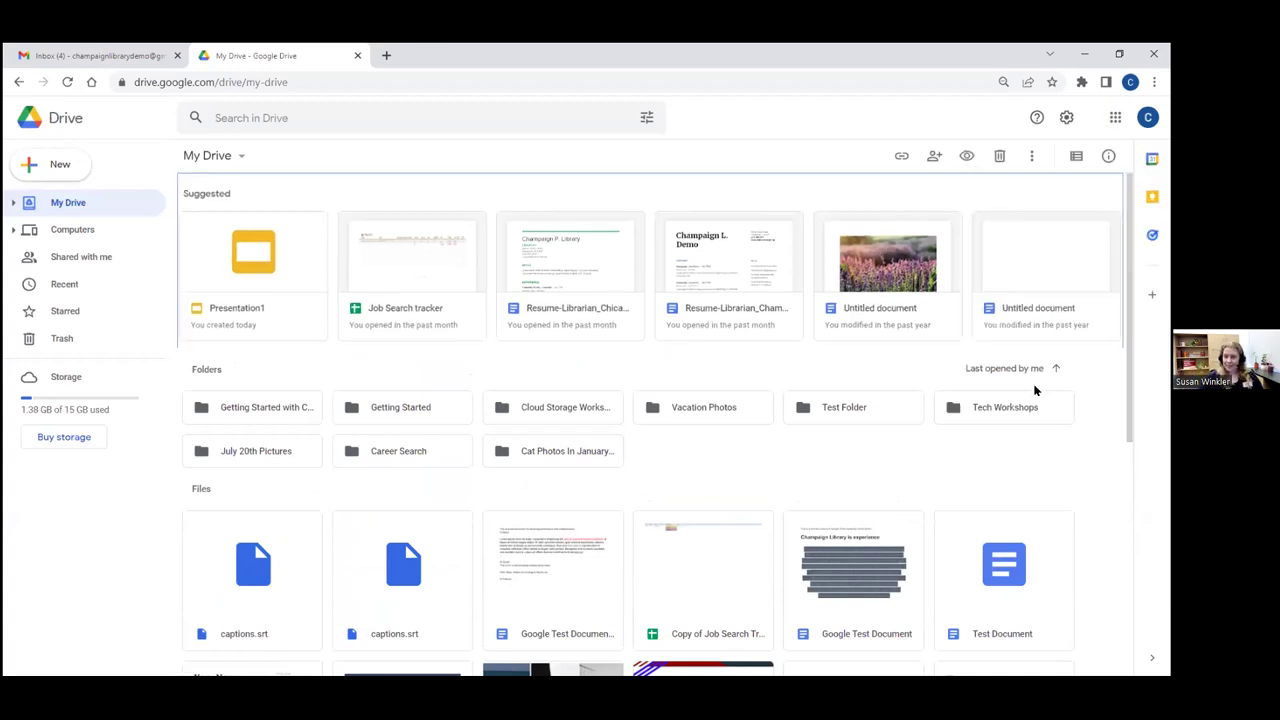
{"action": "scroll", "coordinate": [1036, 428], "scroll_direction": "down", "scroll_amount": 5}
{"action": "scroll", "coordinate": [1036, 428], "scroll_direction": "up", "scroll_amount": 5}
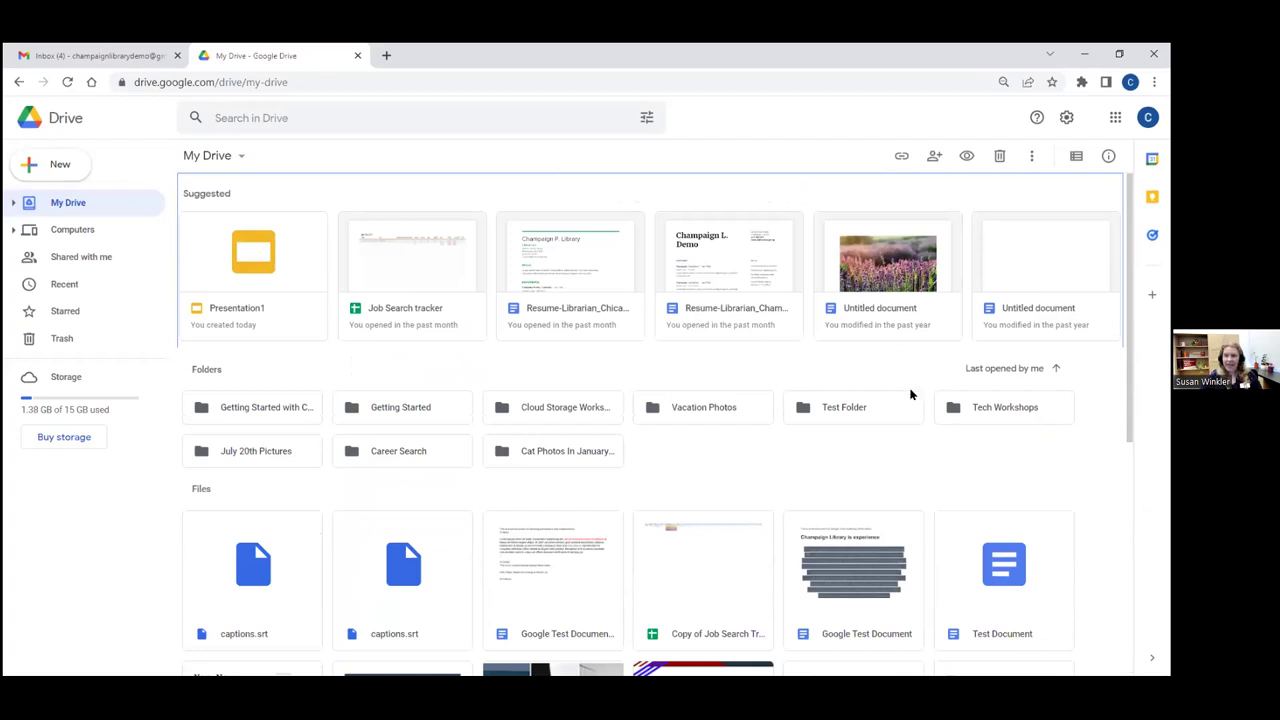
{"action": "scroll", "coordinate": [816, 453], "scroll_direction": "down", "scroll_amount": 1}
{"action": "scroll", "coordinate": [816, 453], "scroll_direction": "down", "scroll_amount": 3}
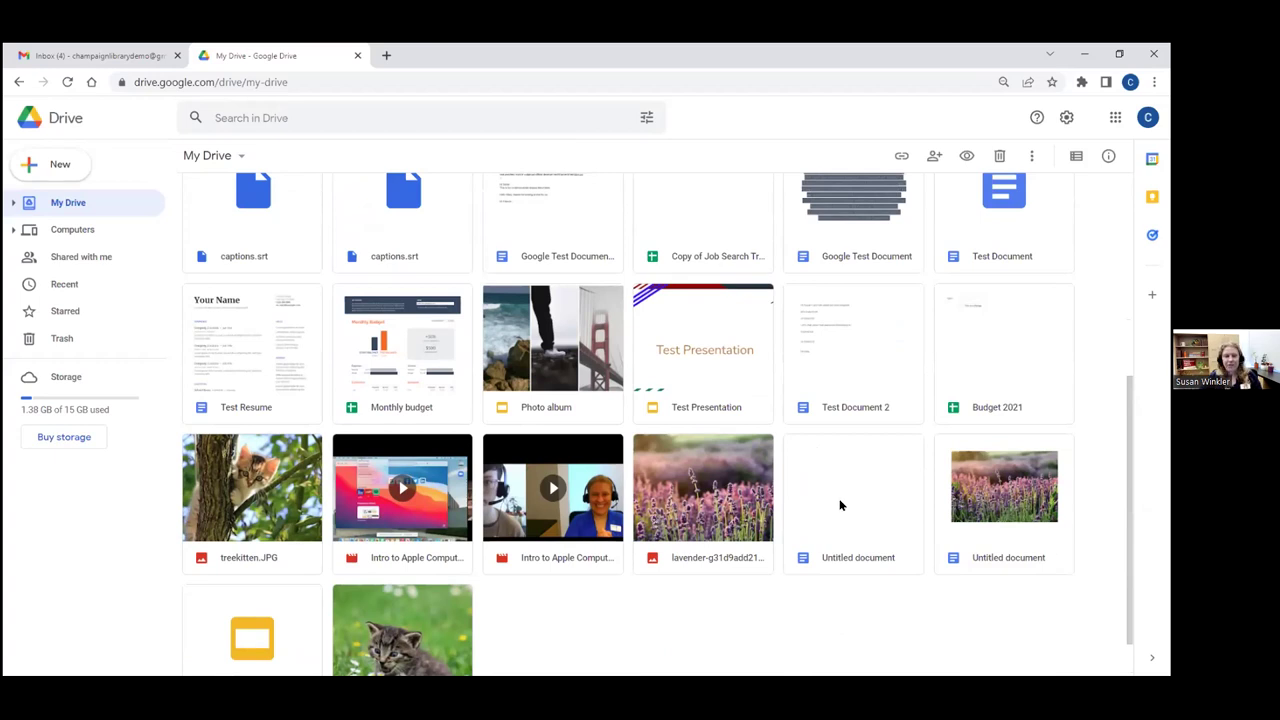
{"action": "scroll", "coordinate": [840, 505], "scroll_direction": "up", "scroll_amount": 4}
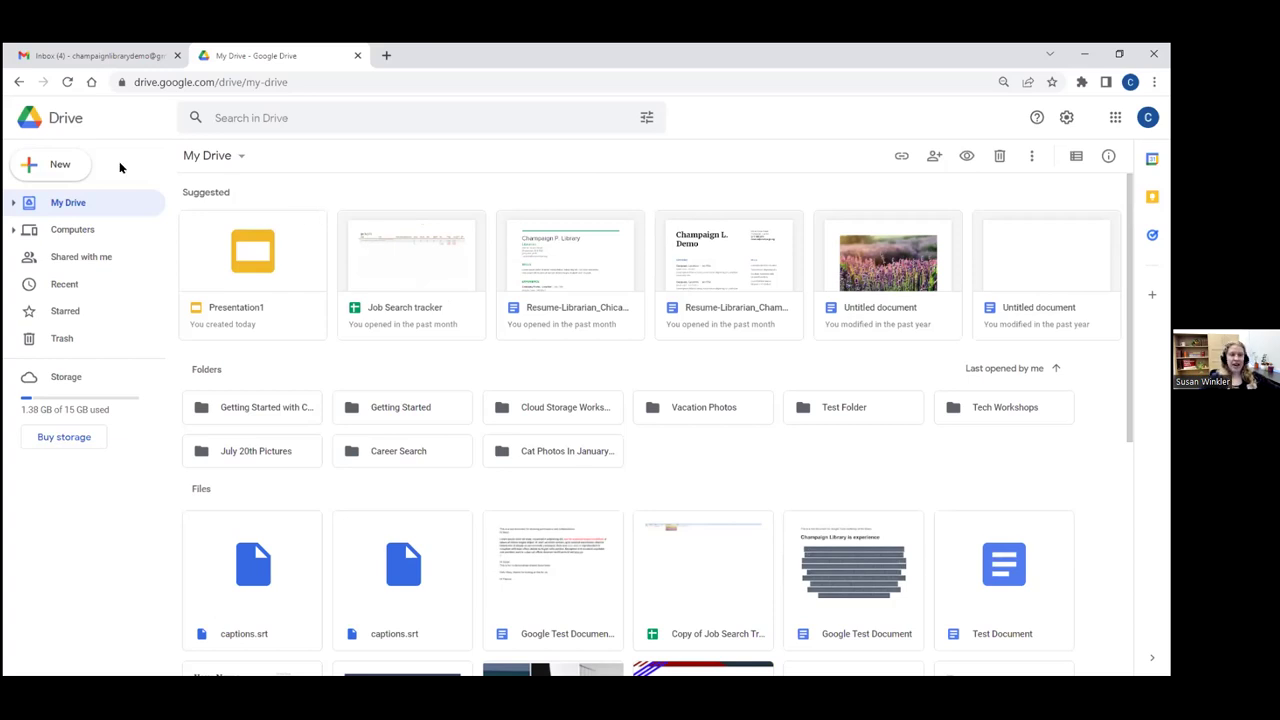
Step: Start a new Google Docs document from a template via the New menu
{"action": "left_click", "coordinate": [67, 170]}
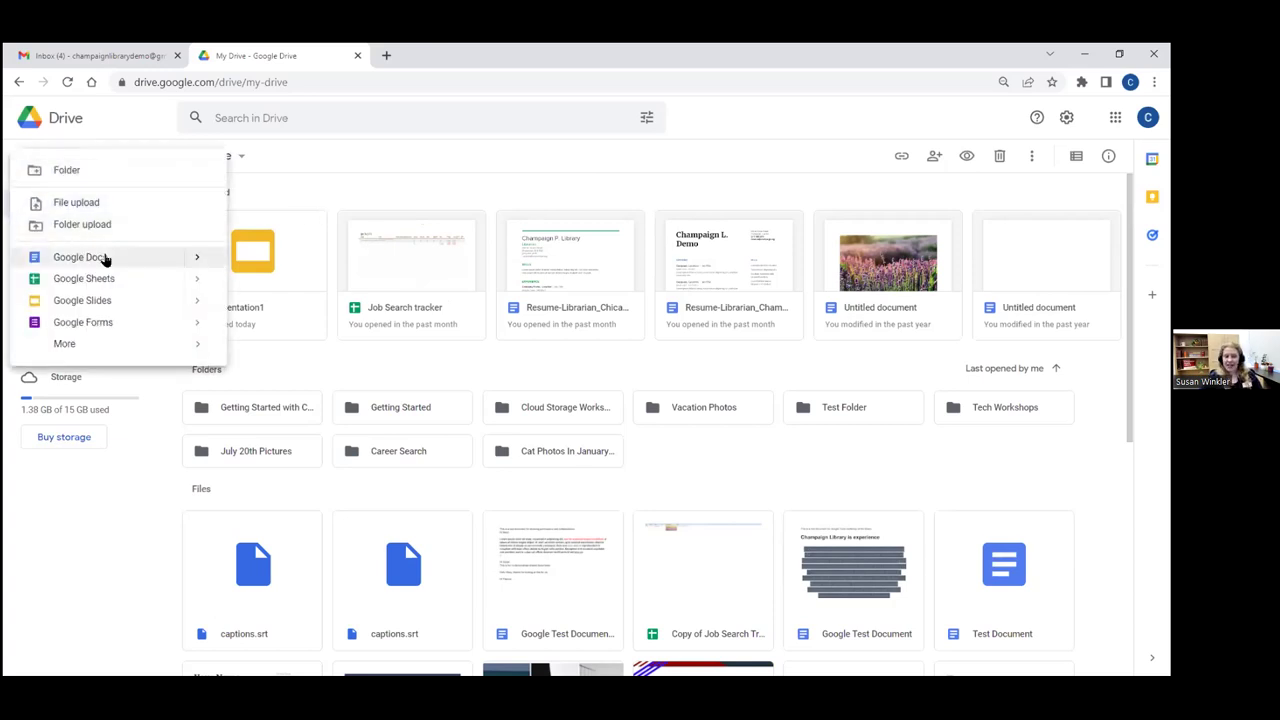
{"action": "mouse_move", "coordinate": [198, 260]}
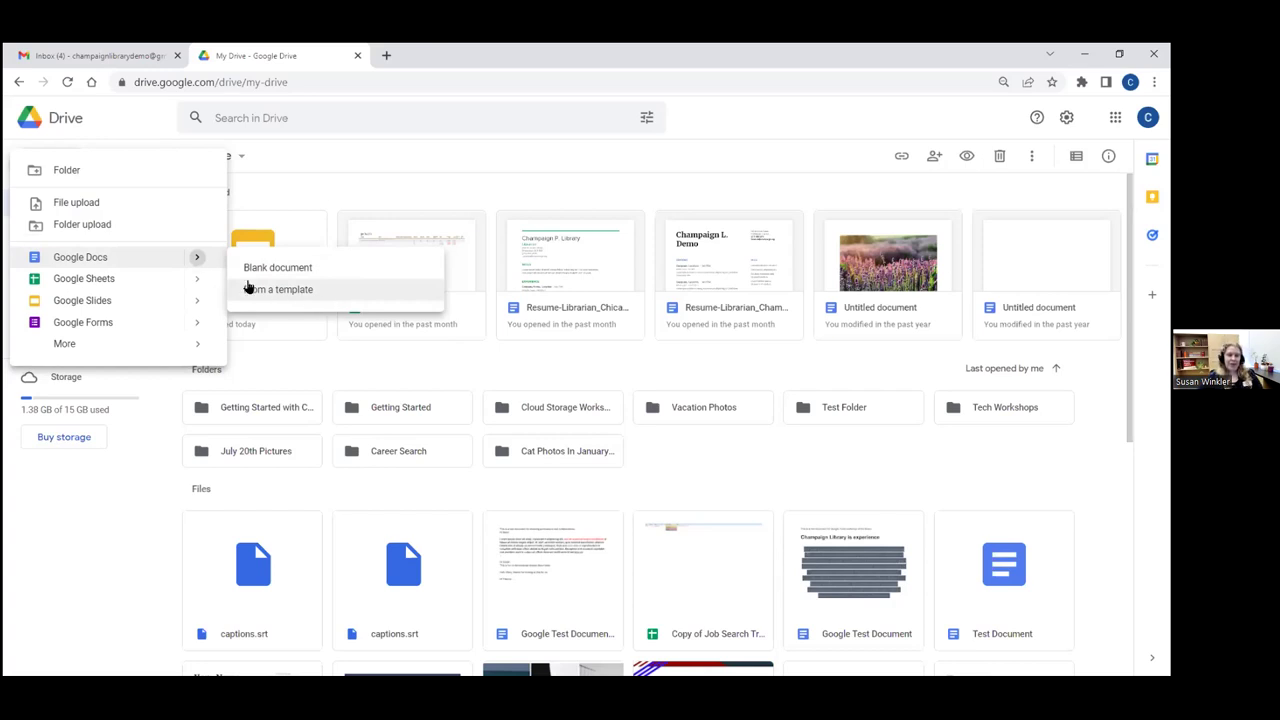
{"action": "left_click", "coordinate": [283, 289]}
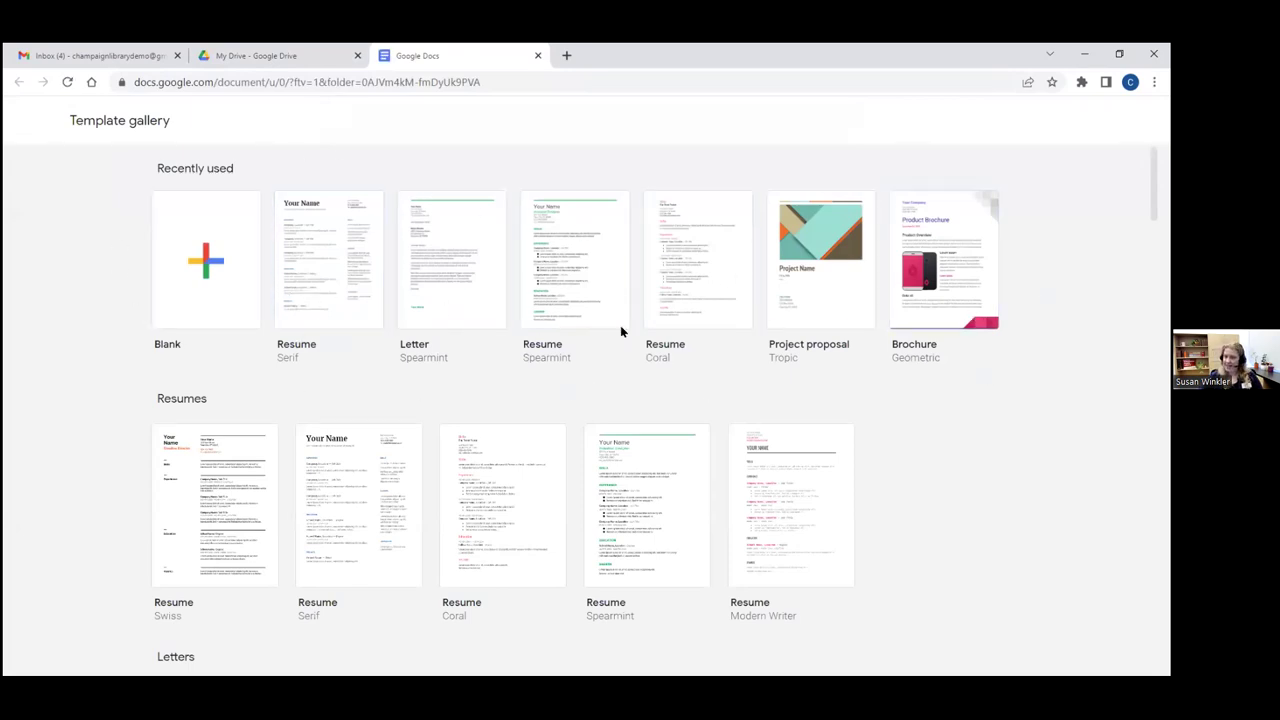
Step: Pick the Spearmint resume template from the Docs template gallery
{"action": "scroll", "coordinate": [879, 362], "scroll_direction": "down", "scroll_amount": 3}
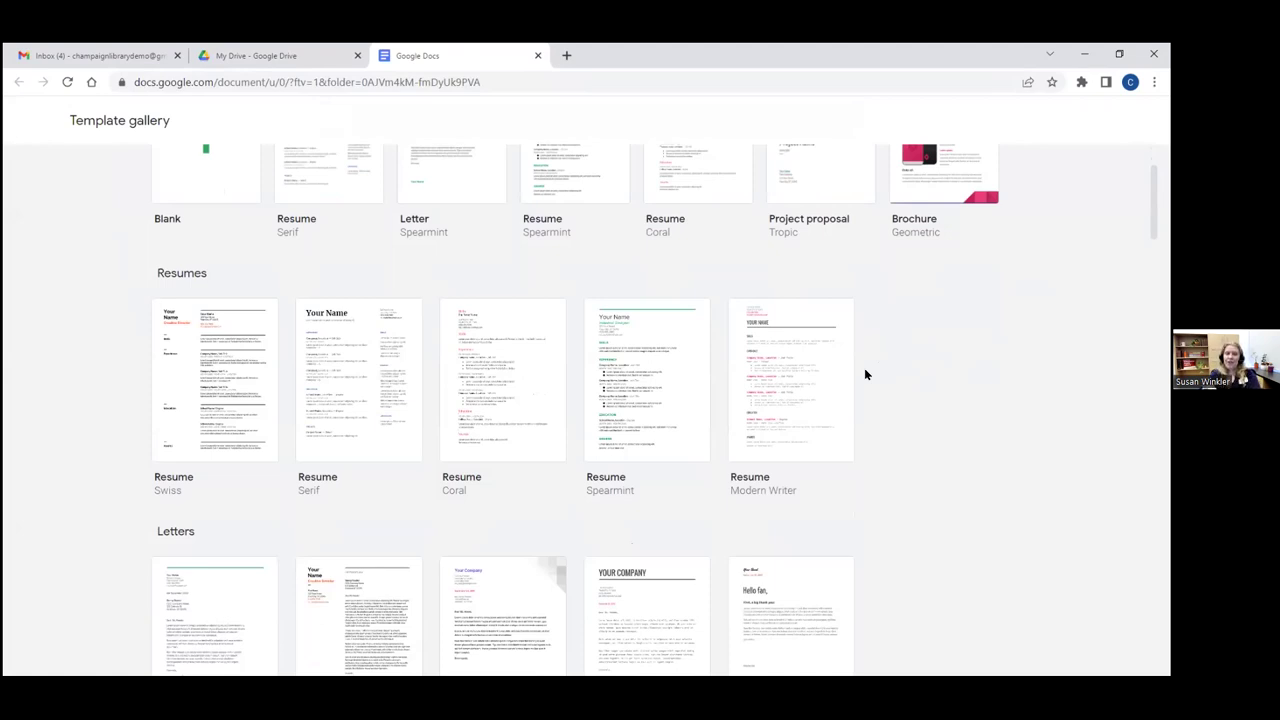
{"action": "scroll", "coordinate": [855, 366], "scroll_direction": "up", "scroll_amount": 3}
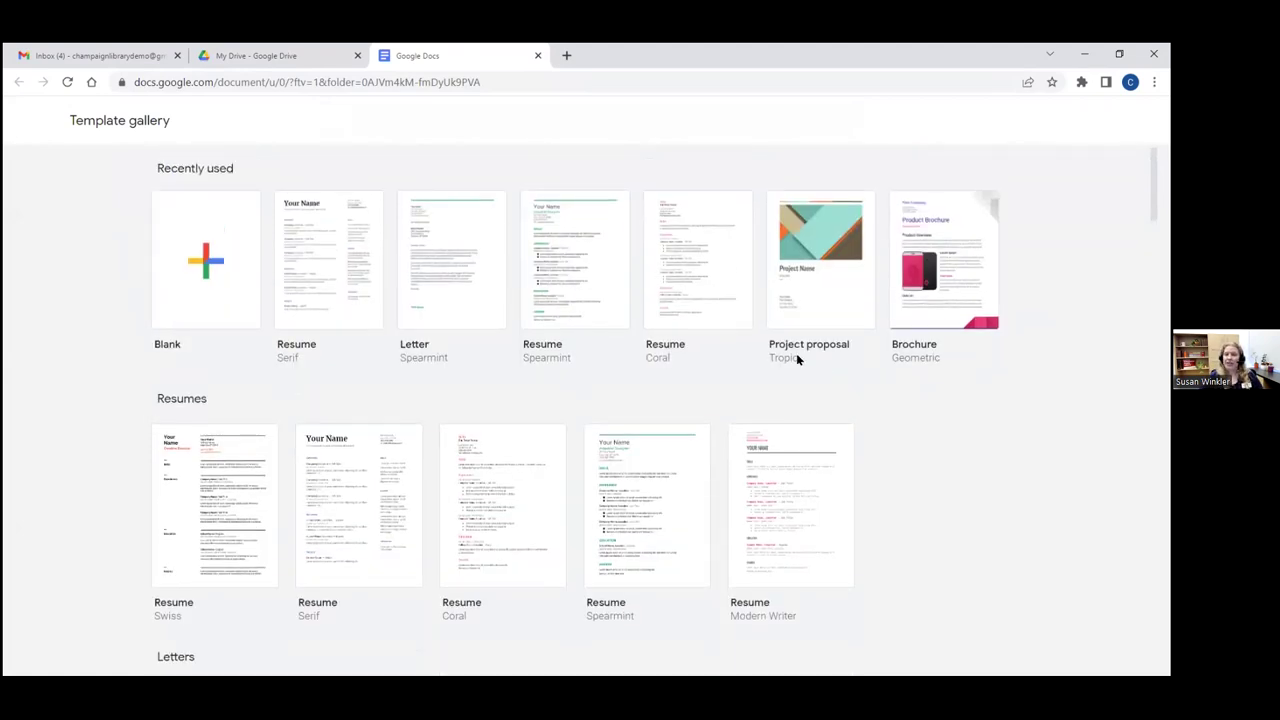
{"action": "left_click", "coordinate": [583, 249]}
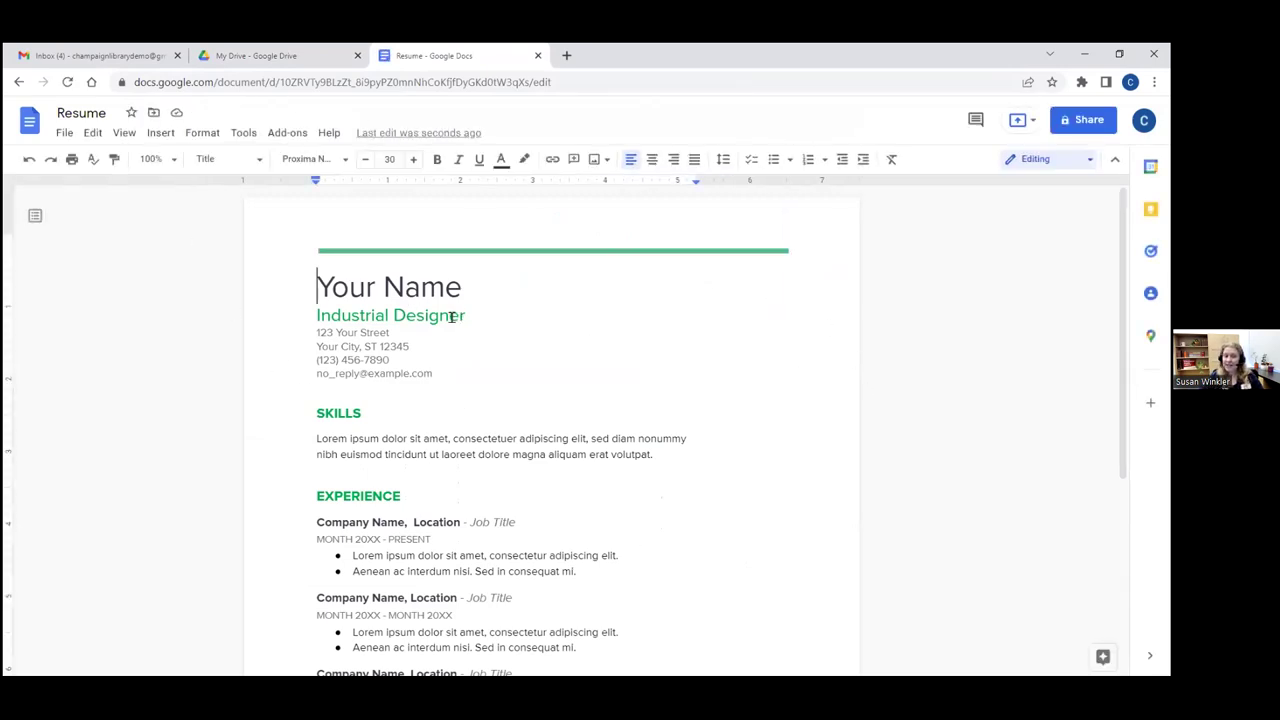
Step: Replace the 'Your Name' resume heading with the user's full name
{"action": "left_click", "coordinate": [367, 287]}
{"action": "left_click", "coordinate": [351, 287]}
{"action": "double_click", "coordinate": [351, 287]}
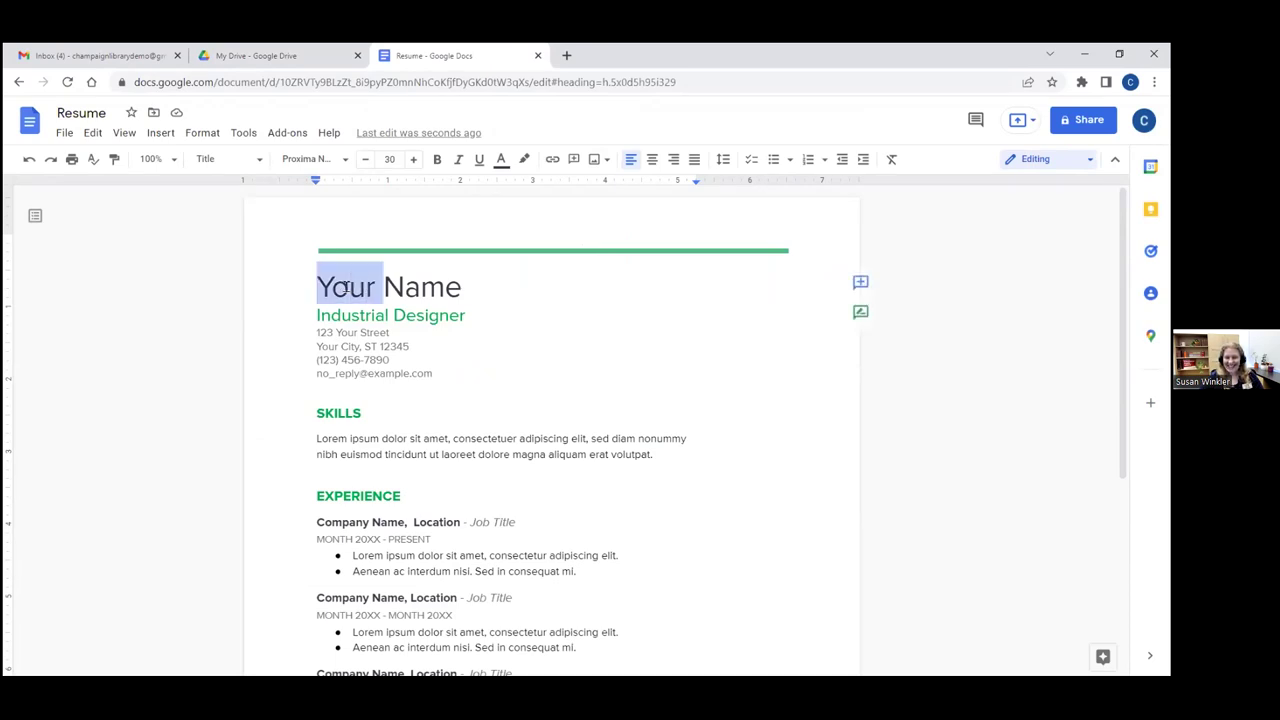
{"action": "type", "text": "Susan Winkler"}
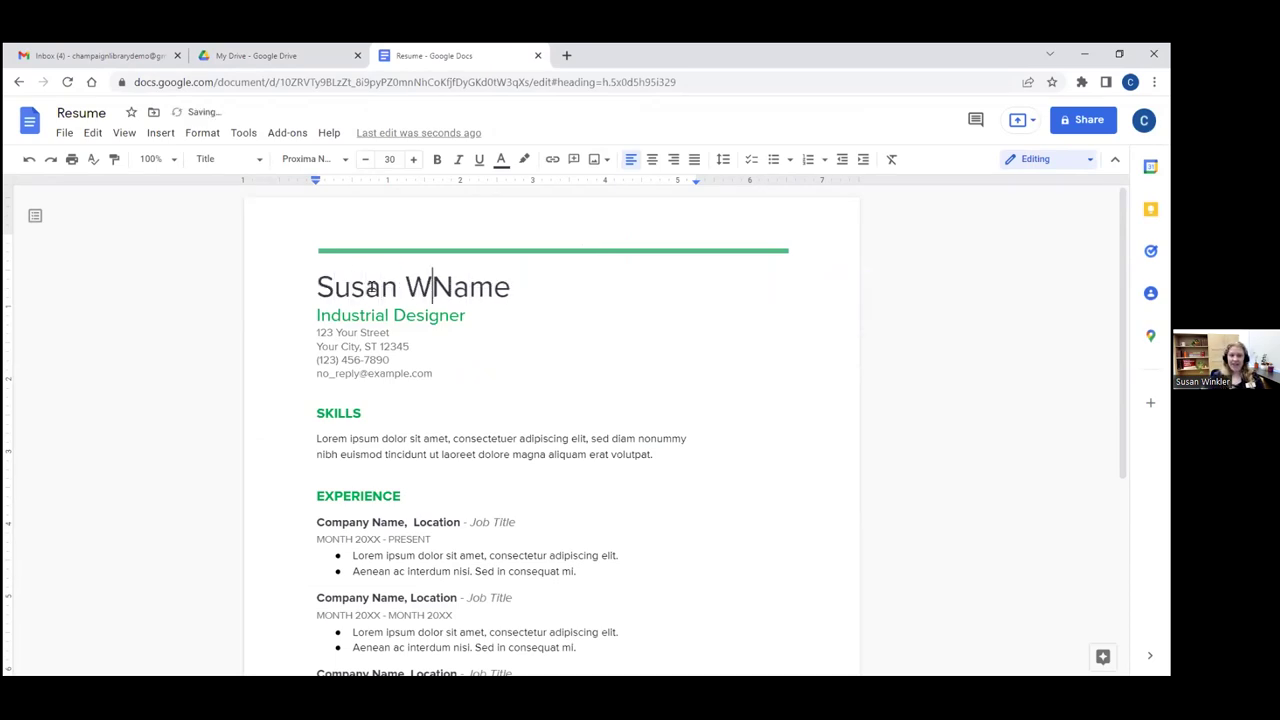
{"action": "key", "text": "Delete"}
{"action": "key", "text": "Delete"}
{"action": "key", "text": "Delete"}
{"action": "key", "text": "Delete"}
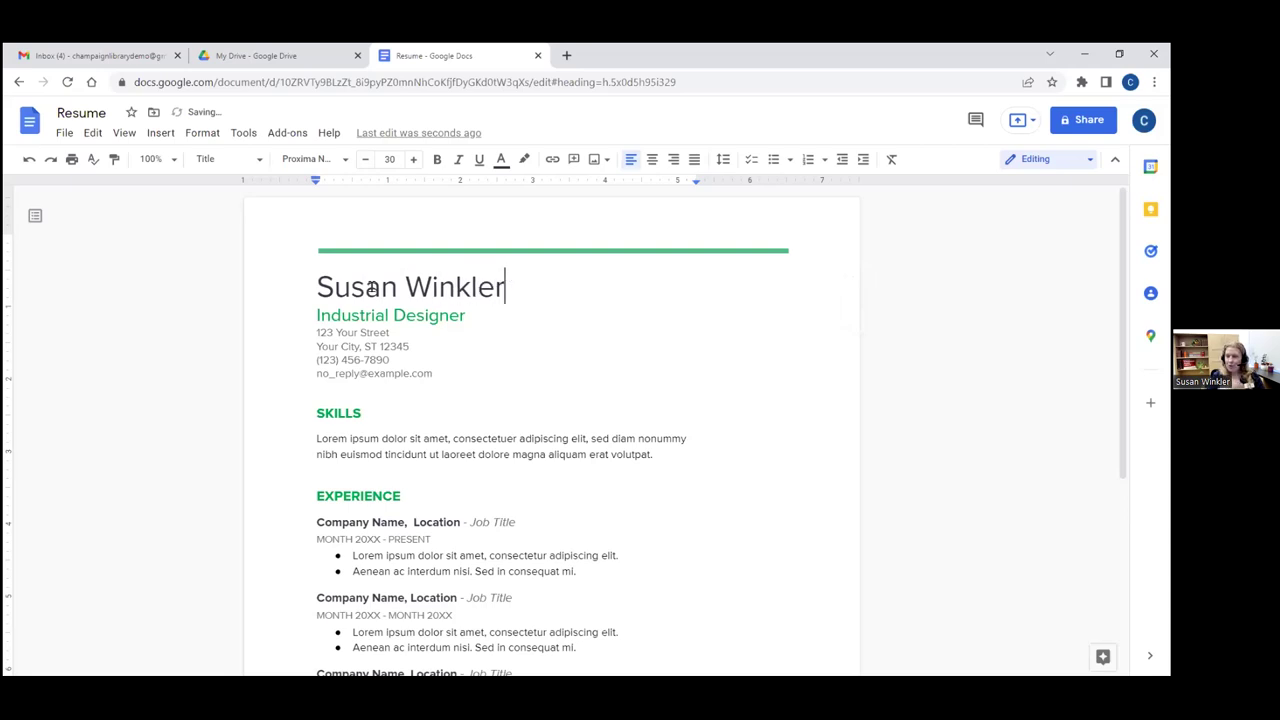
{"action": "left_click", "coordinate": [411, 333]}
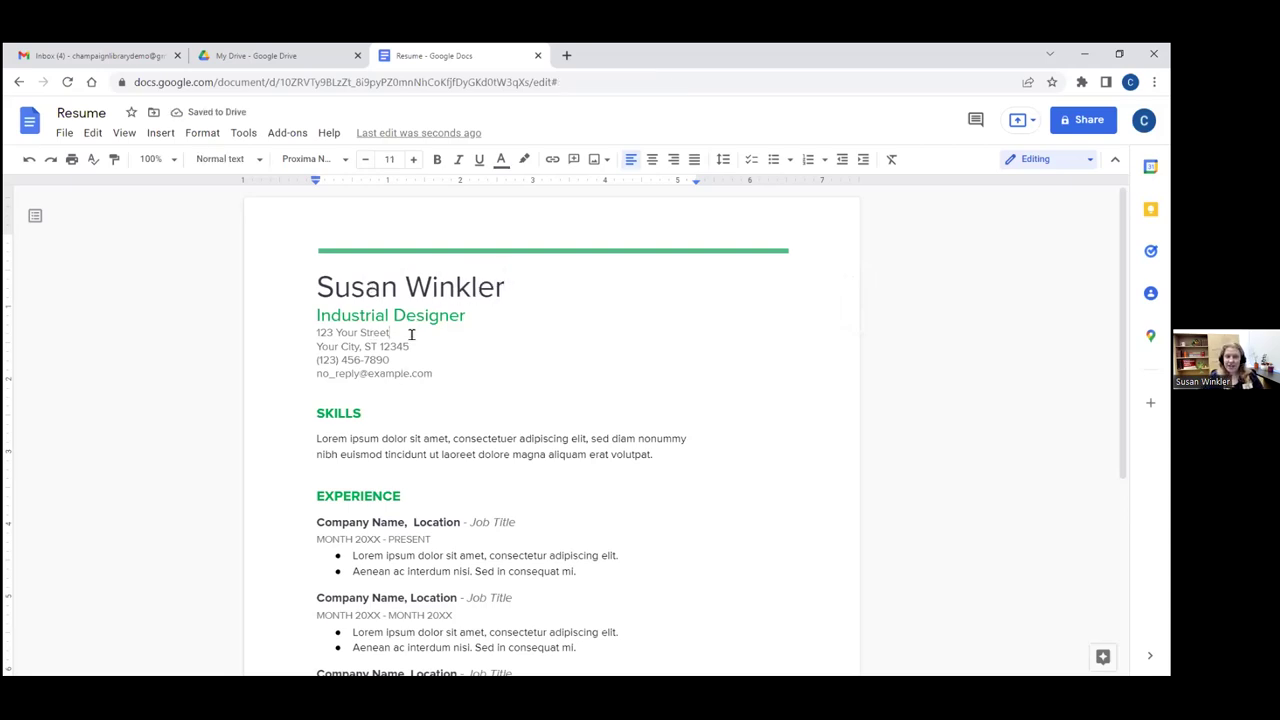
{"action": "scroll", "coordinate": [520, 449], "scroll_direction": "down", "scroll_amount": 3}
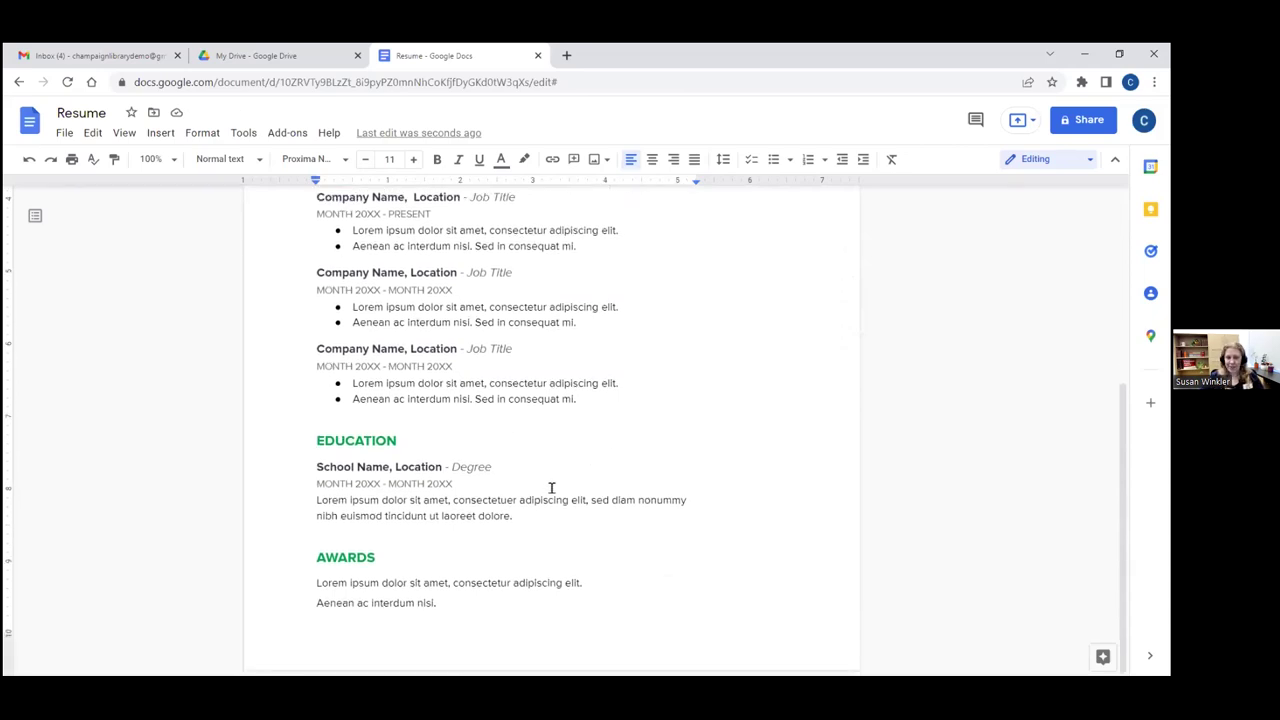
{"action": "scroll", "coordinate": [551, 488], "scroll_direction": "up", "scroll_amount": 3}
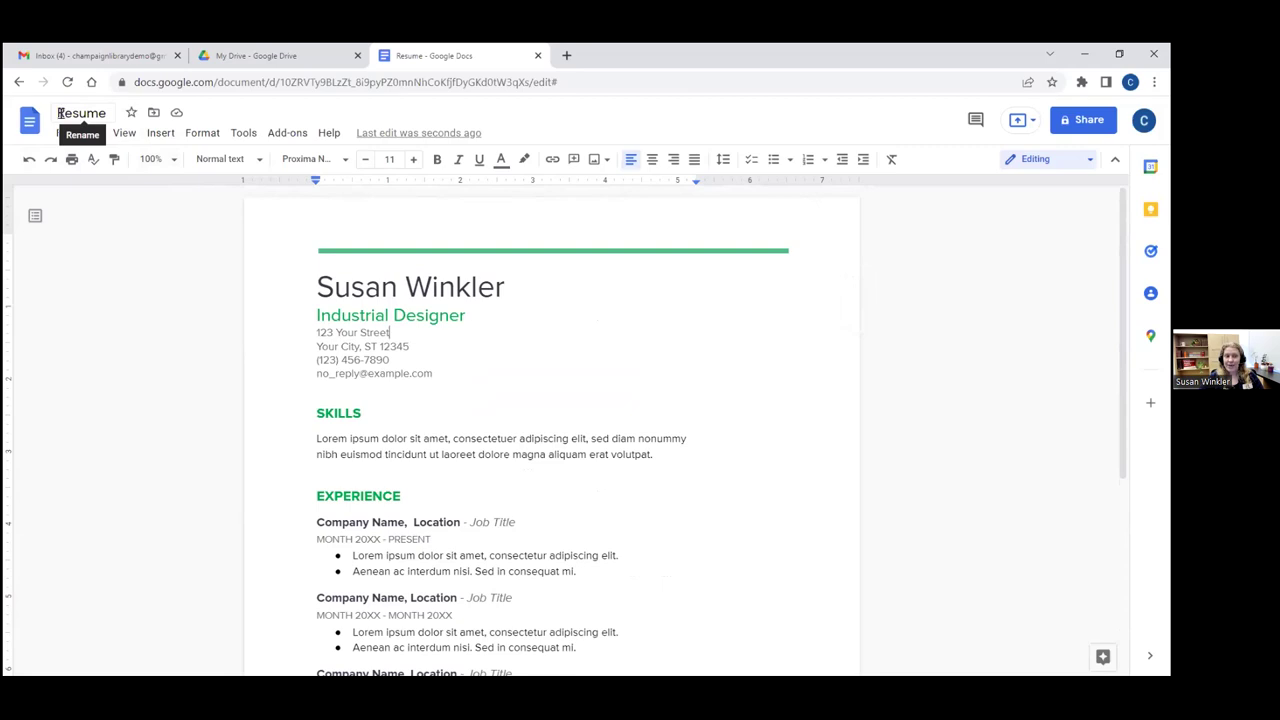
{"action": "left_click", "coordinate": [59, 113]}
Step: Prefix the document title with CPL_Test_ so it reads CPL_Test_Resume
{"action": "type", "text": "CPL_"}
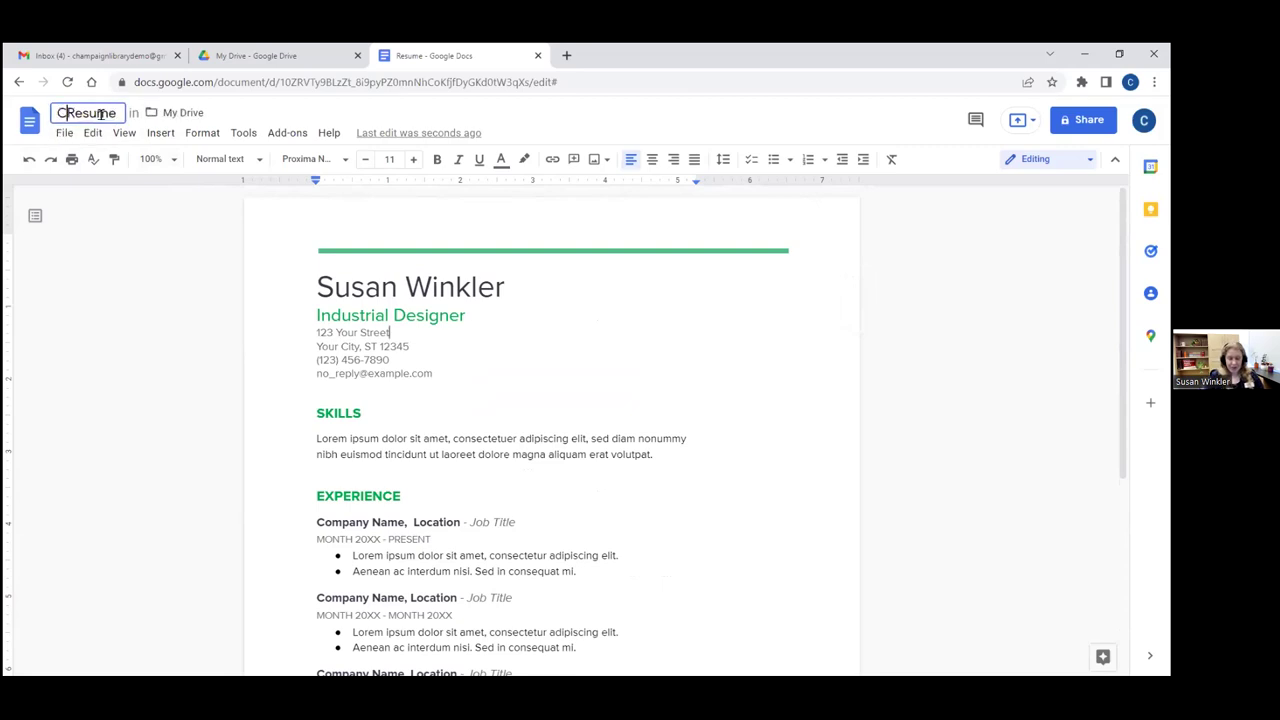
{"action": "type", "text": "Test_"}
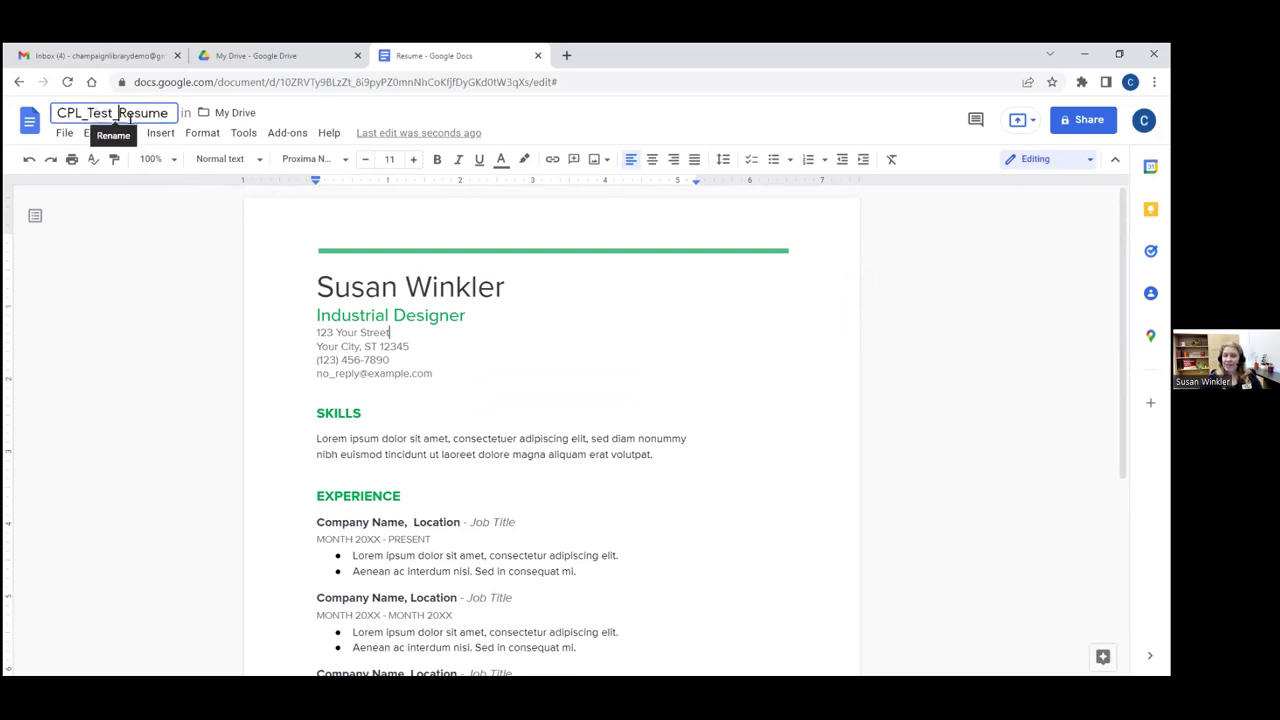
Step: Relocate CPL_Test_Resume from My Drive to Career Search, then place the caret in the name heading
{"action": "left_click", "coordinate": [240, 114]}
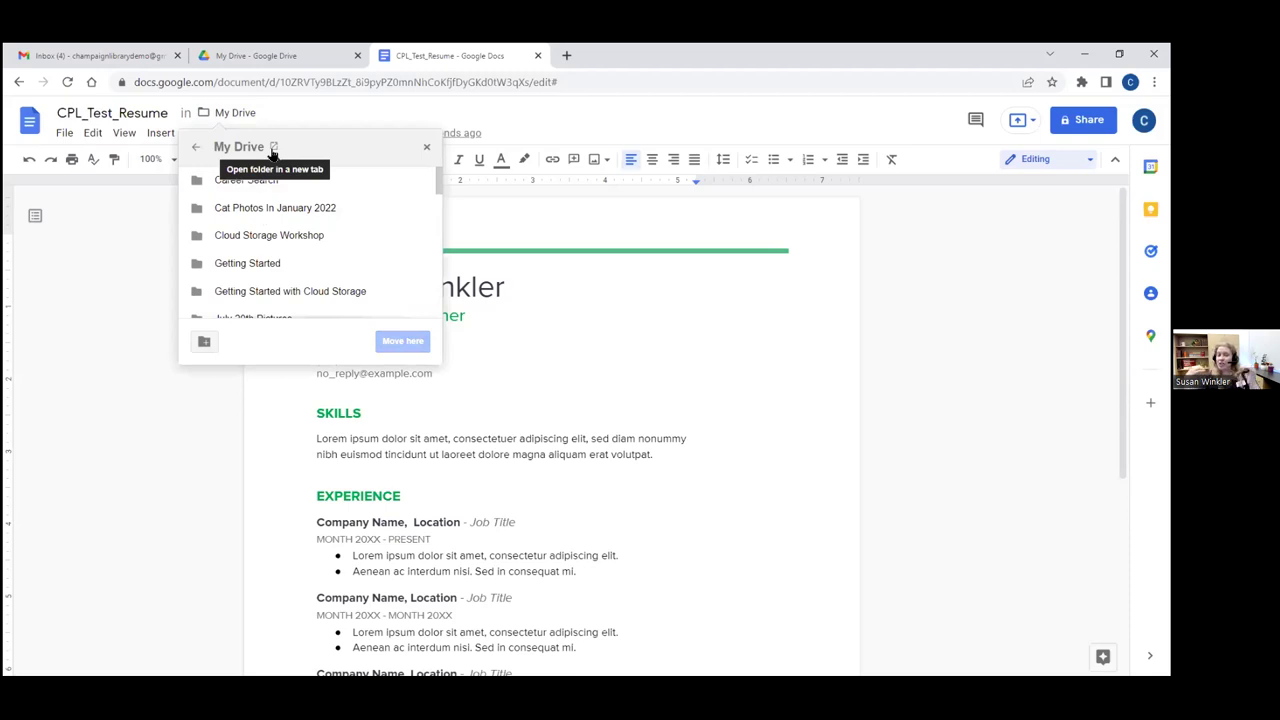
{"action": "scroll", "coordinate": [314, 296], "scroll_direction": "down", "scroll_amount": 3}
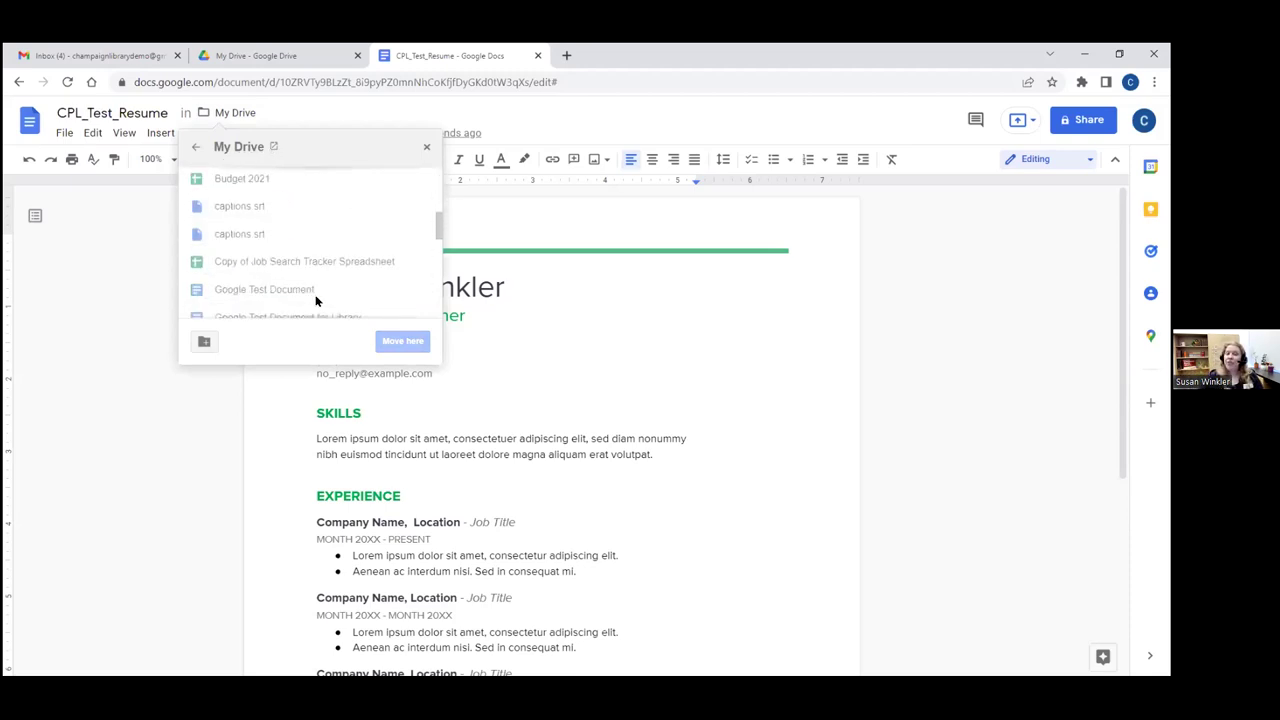
{"action": "scroll", "coordinate": [312, 220], "scroll_direction": "up", "scroll_amount": 3}
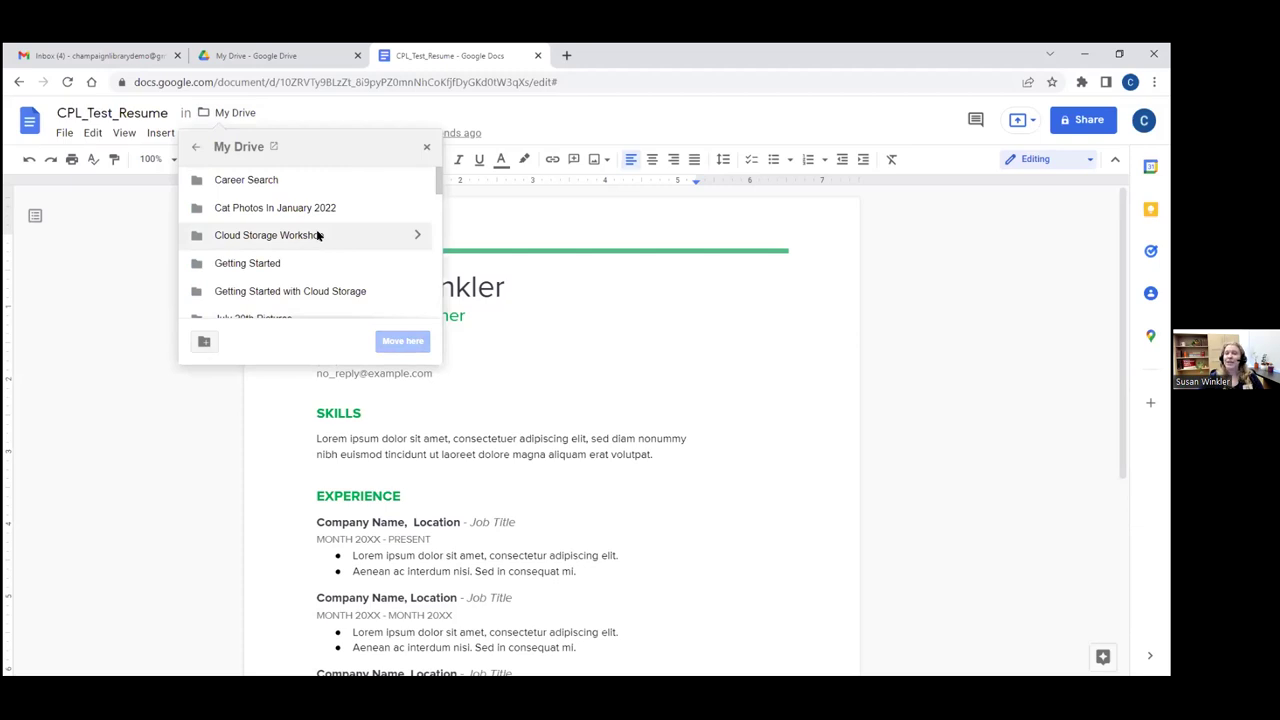
{"action": "left_click", "coordinate": [252, 184]}
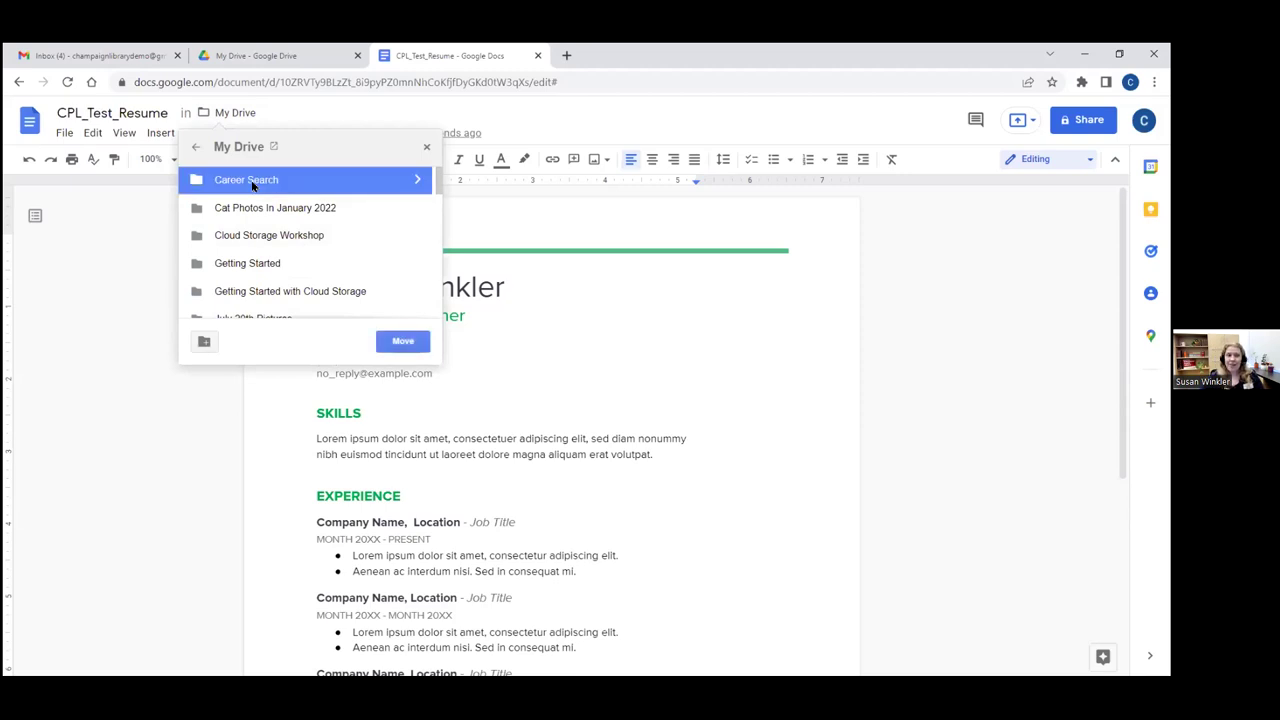
{"action": "left_click", "coordinate": [403, 342]}
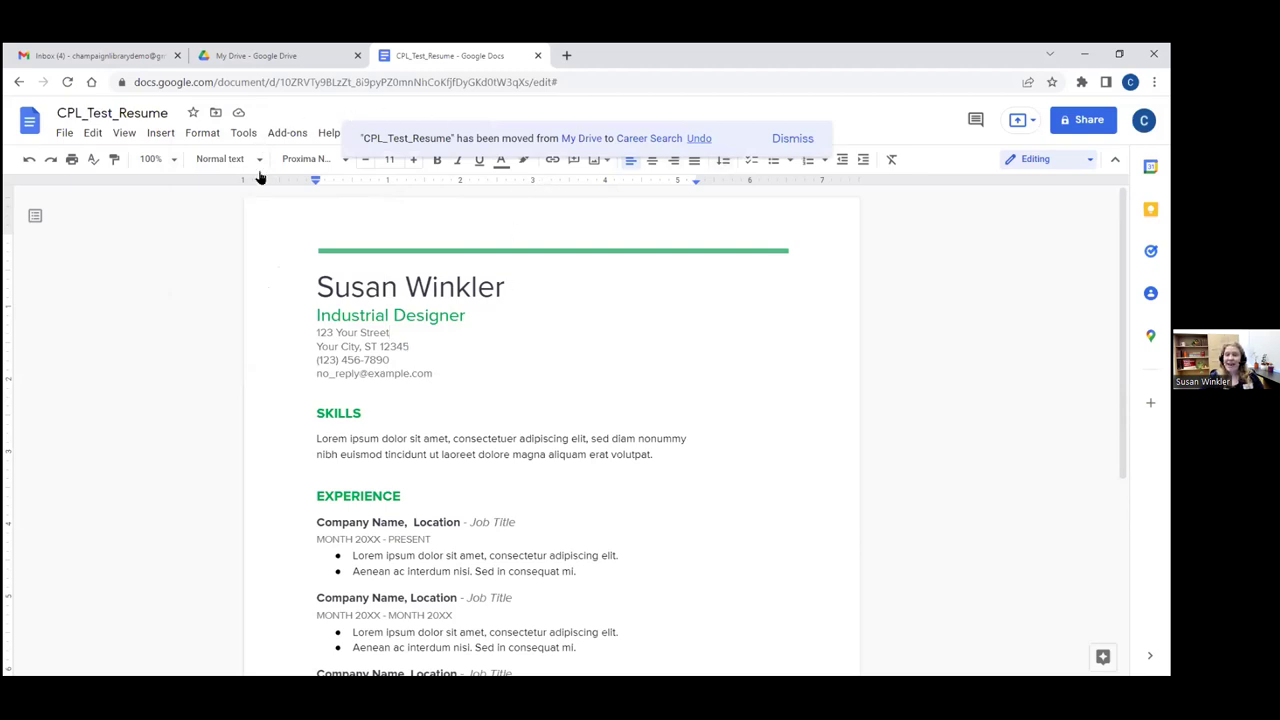
{"action": "left_click", "coordinate": [585, 297]}
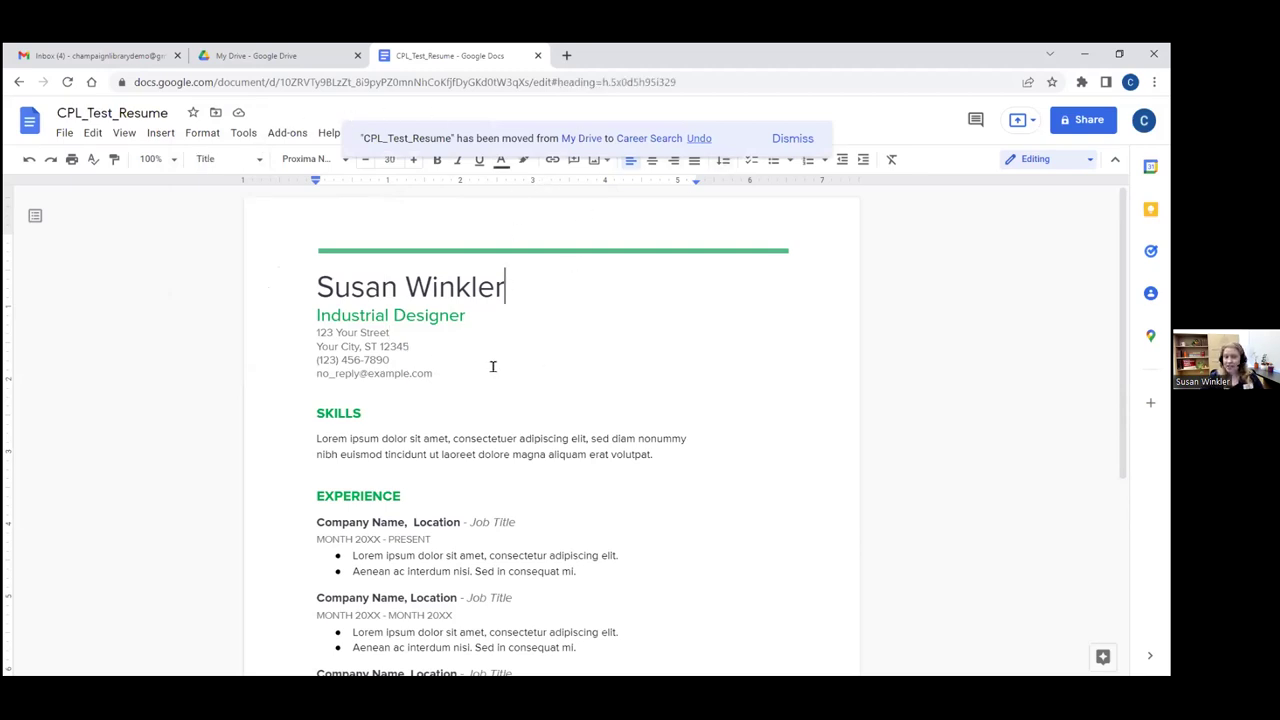
{"action": "left_click_drag", "start_coordinate": [315, 373], "coordinate": [437, 373]}
{"action": "left_click", "coordinate": [626, 317]}
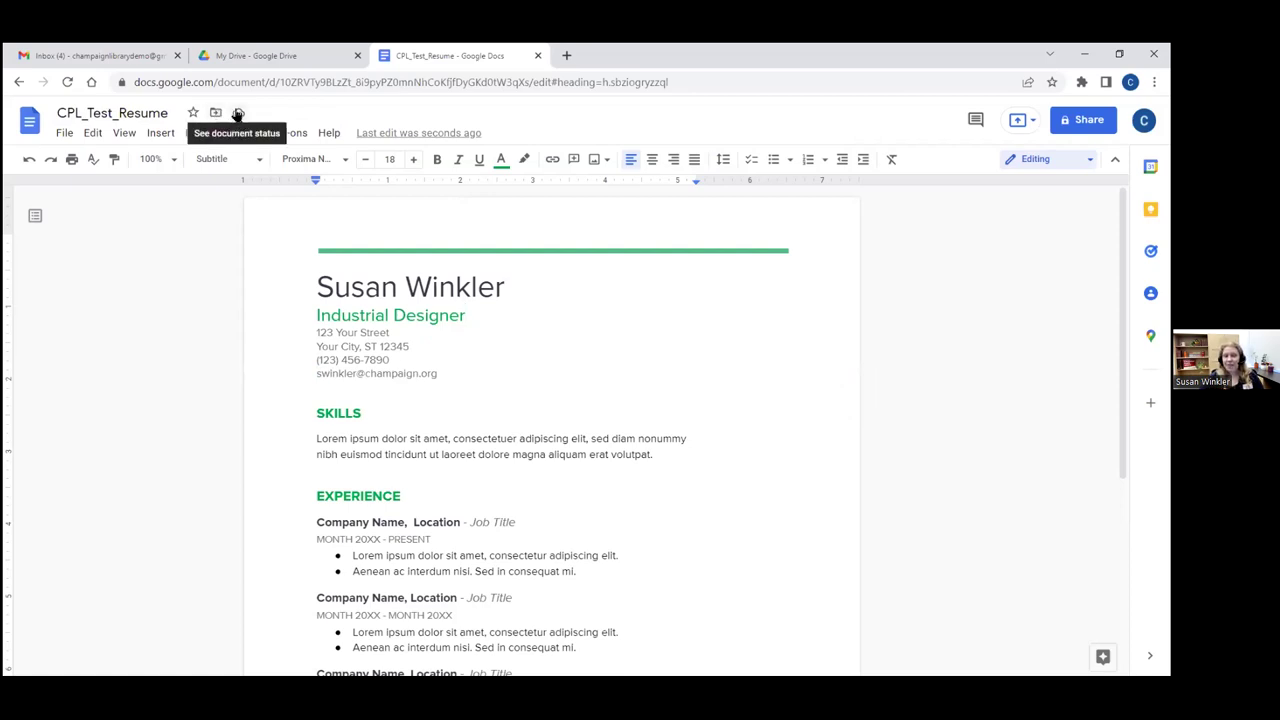
{"action": "left_click", "coordinate": [237, 114]}
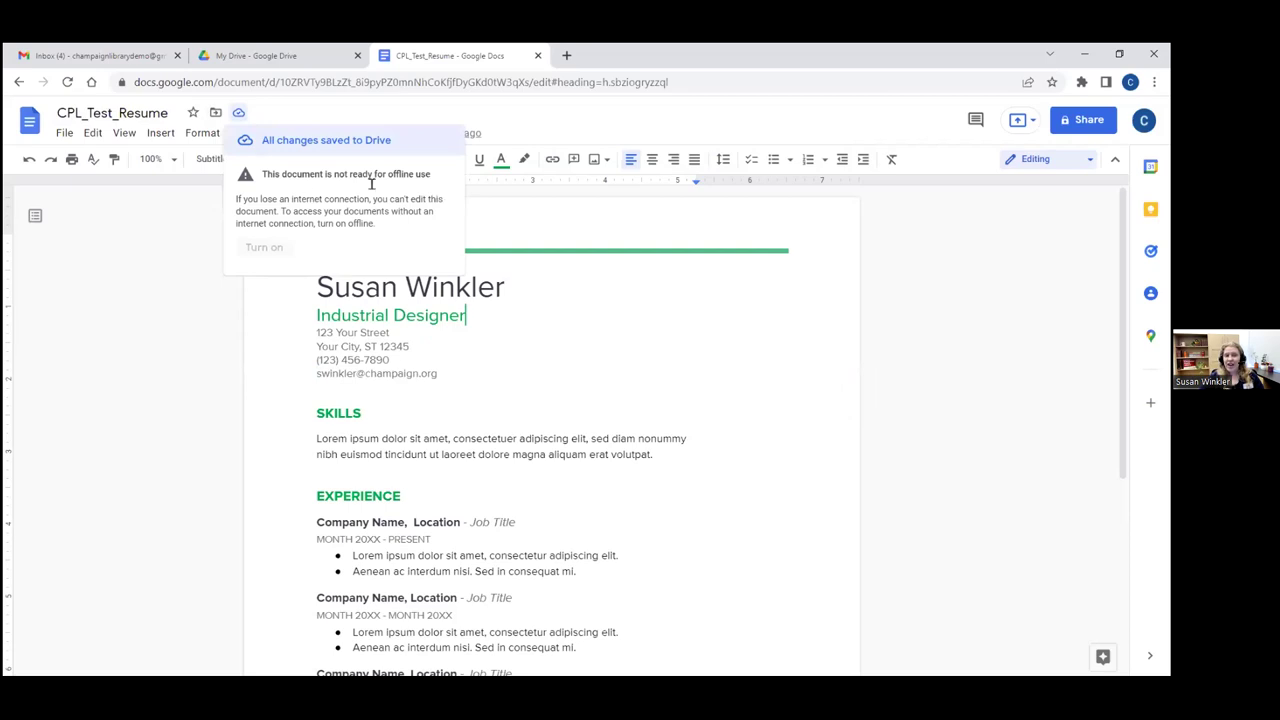
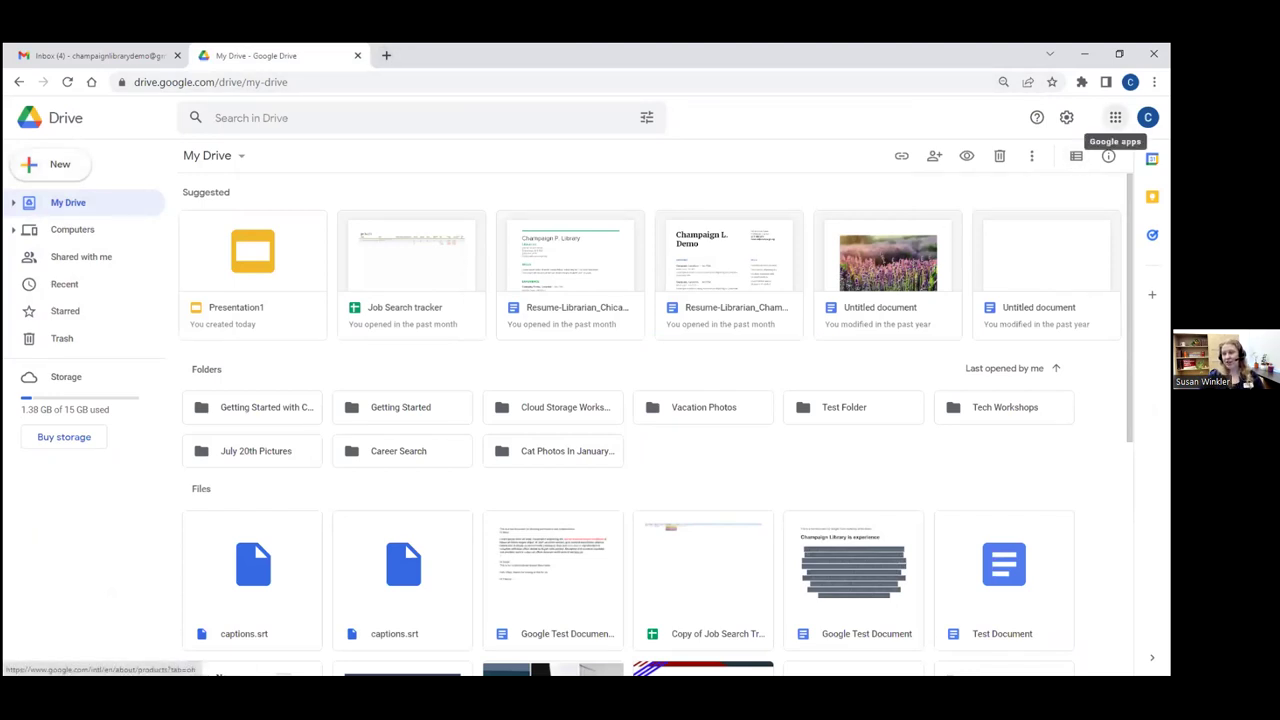
{"action": "left_click", "coordinate": [1115, 117]}
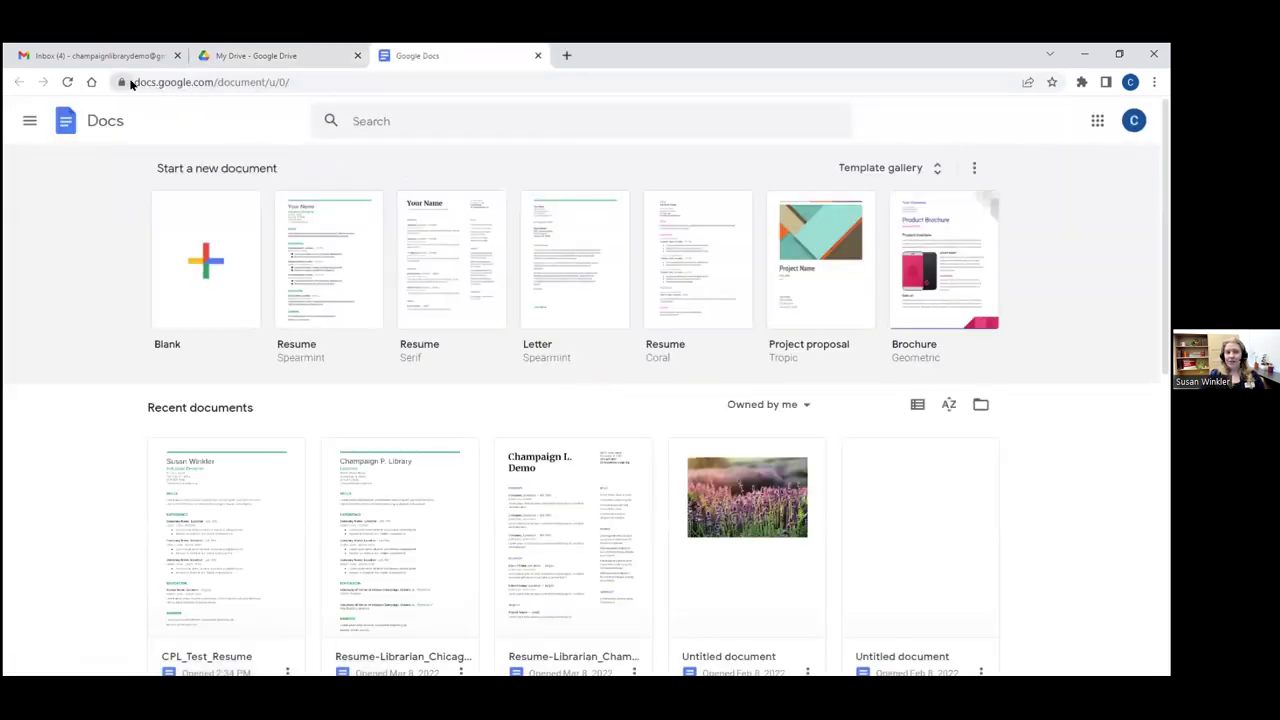
{"action": "left_click_drag", "start_coordinate": [135, 80], "coordinate": [212, 82]}
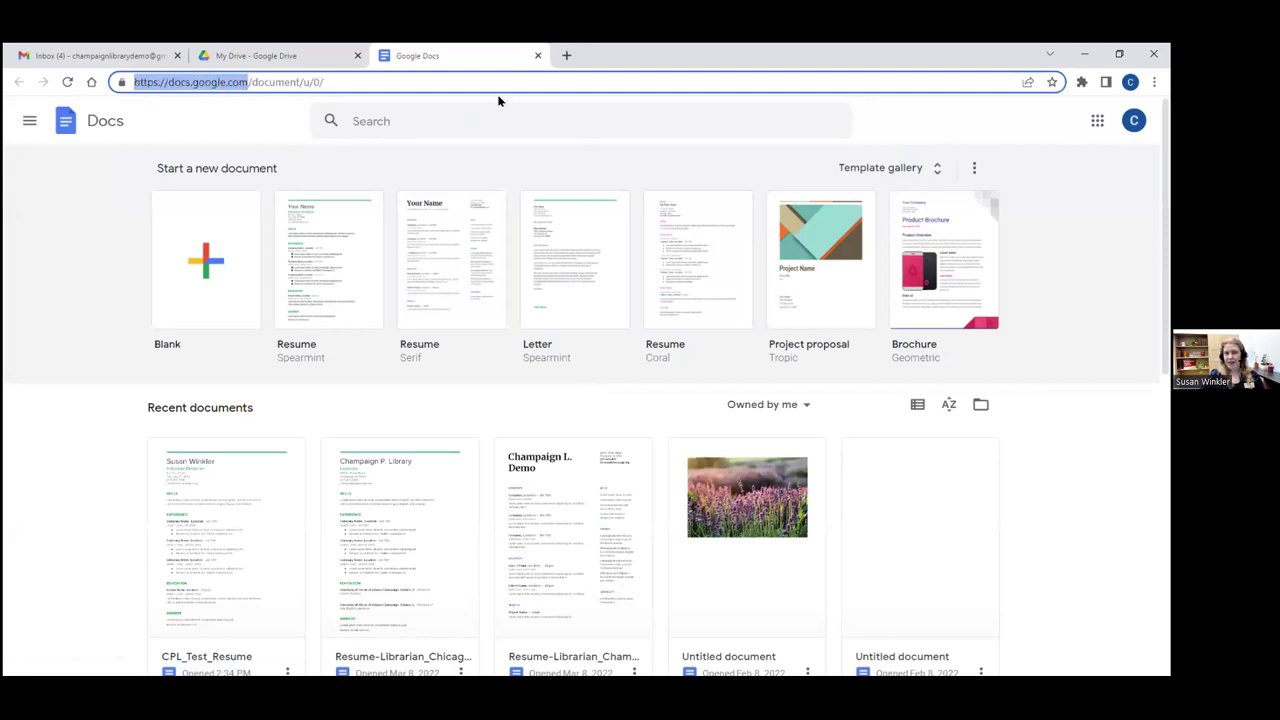
{"action": "left_click", "coordinate": [538, 56]}
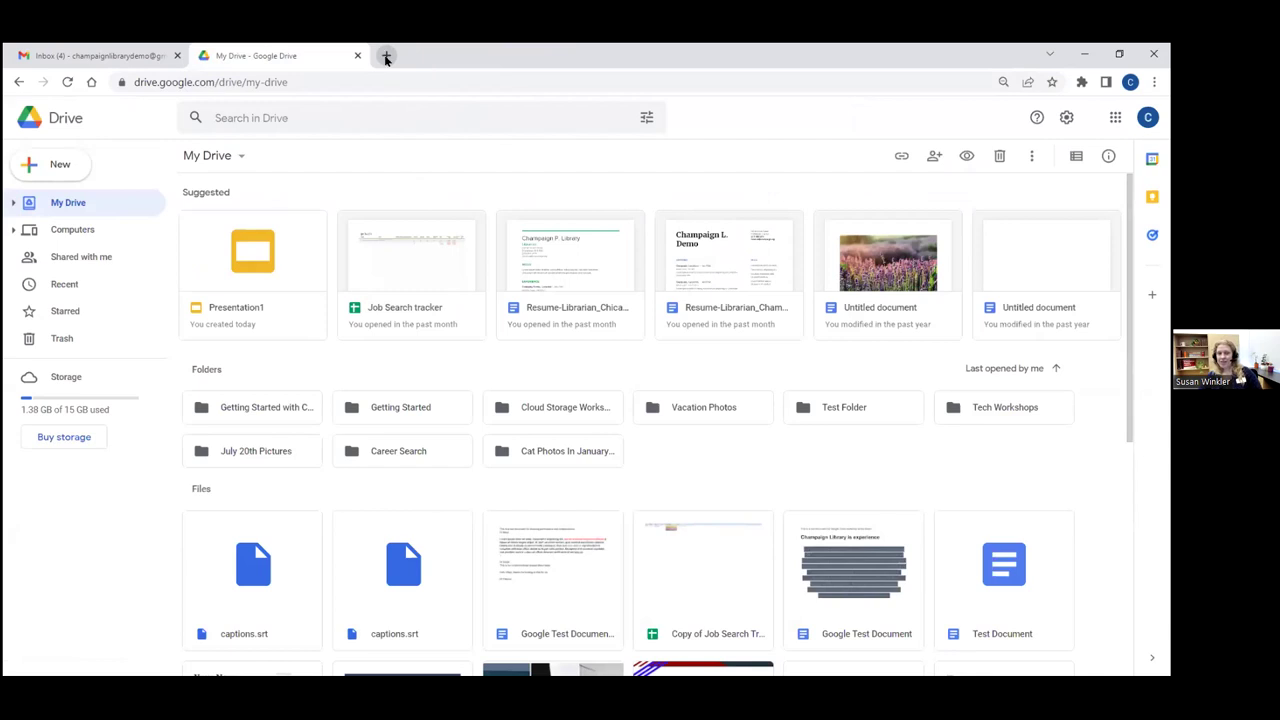
Step: Load docs.google.com in a new Chrome tab to reach the Google Docs home page
{"action": "left_click", "coordinate": [386, 57]}
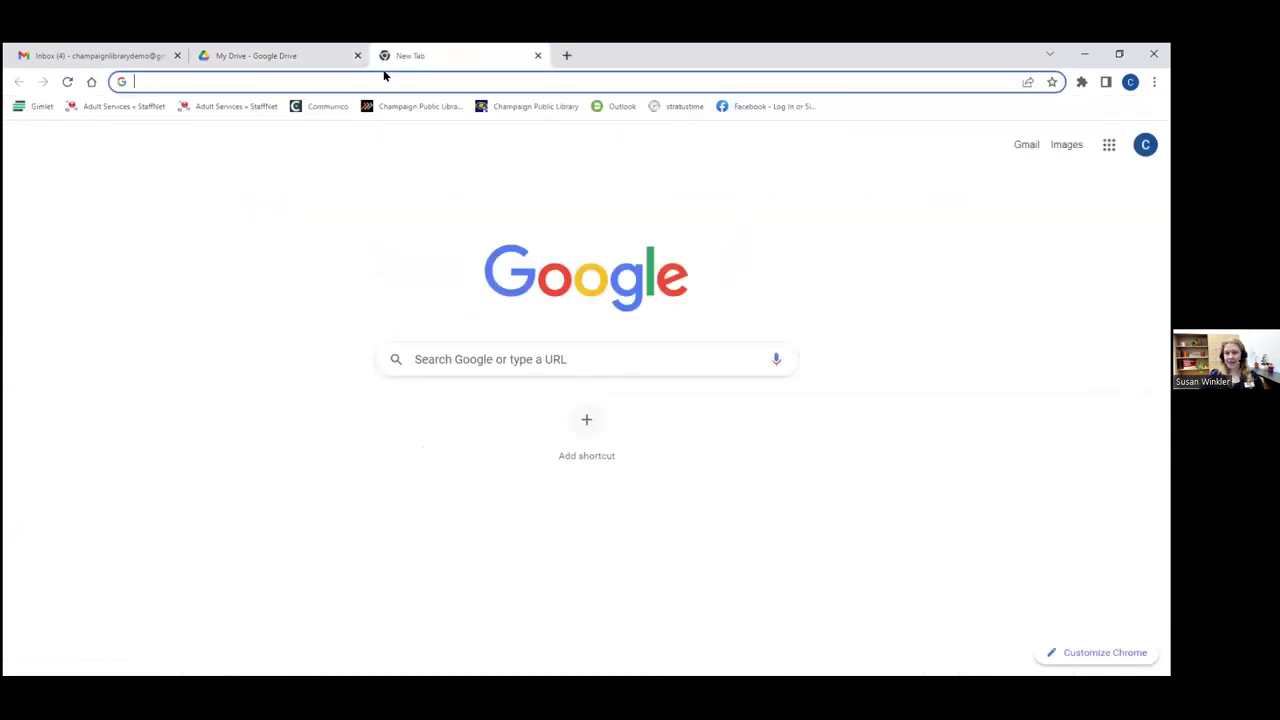
{"action": "type", "text": "co"}
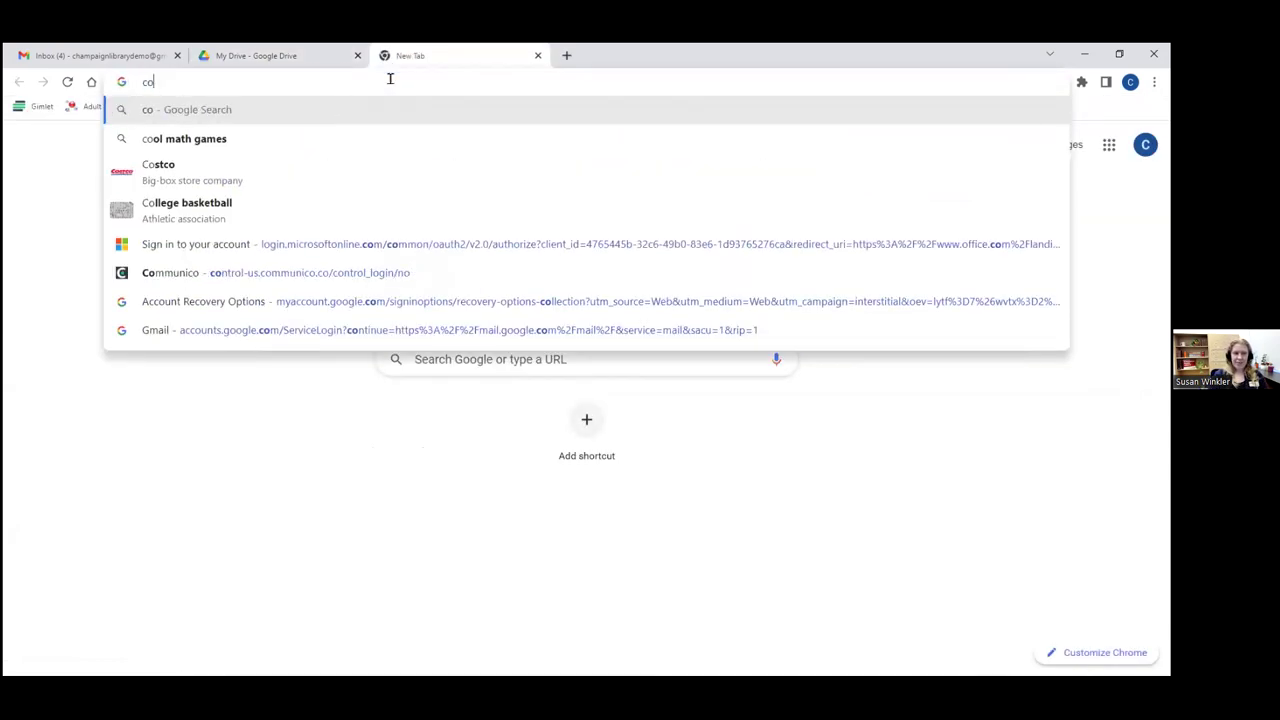
{"action": "key", "text": "BackSpace"}
{"action": "key", "text": "BackSpace"}
{"action": "type", "text": "docs.goo"}
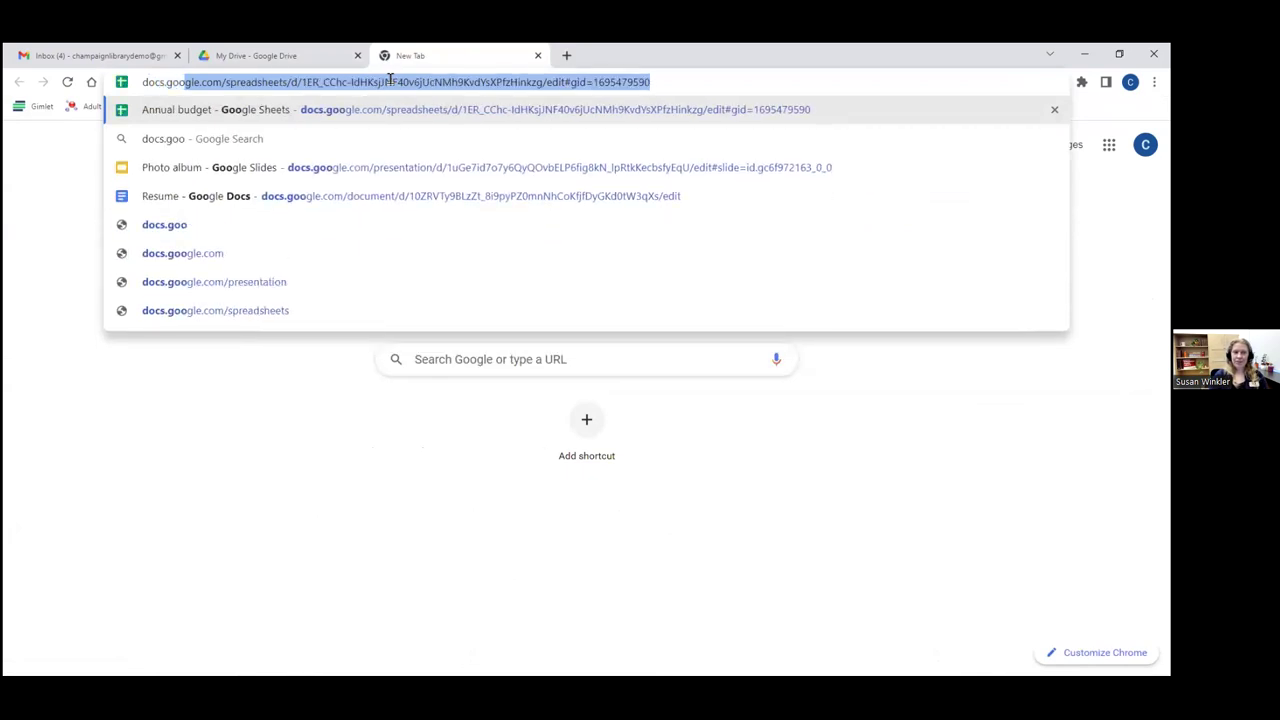
{"action": "type", "text": "gle.com"}
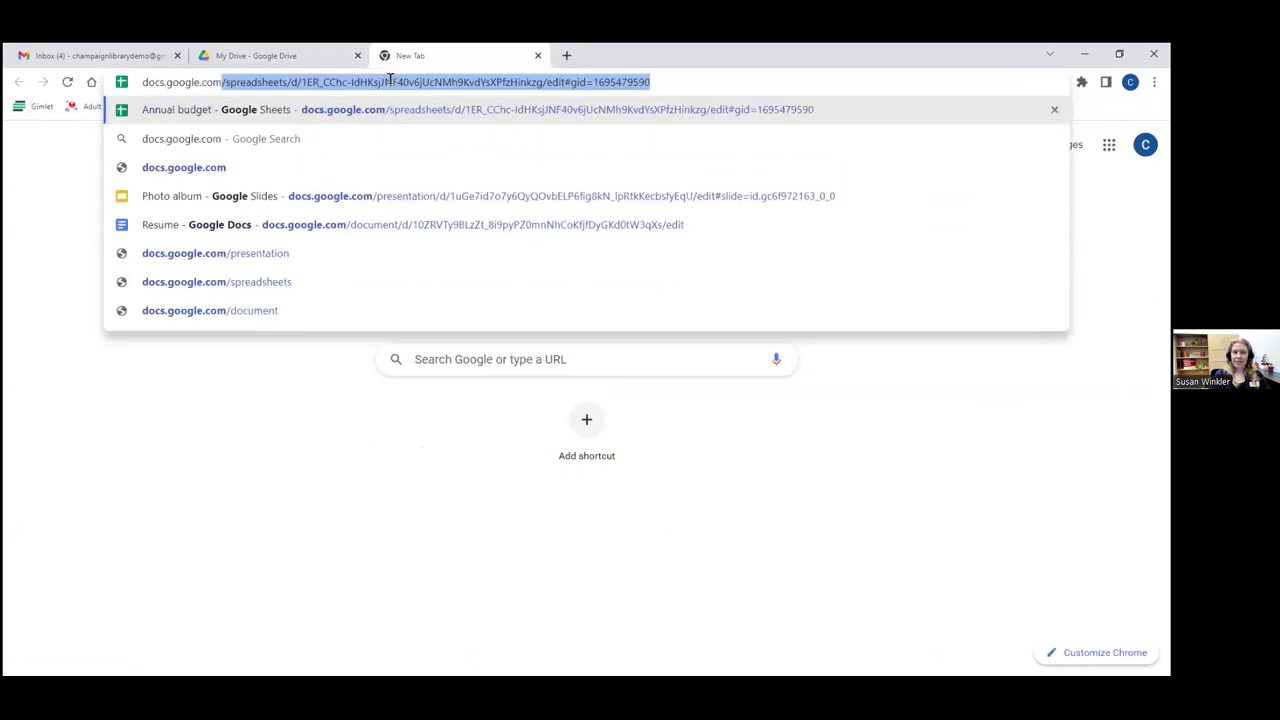
{"action": "key", "text": "Return"}
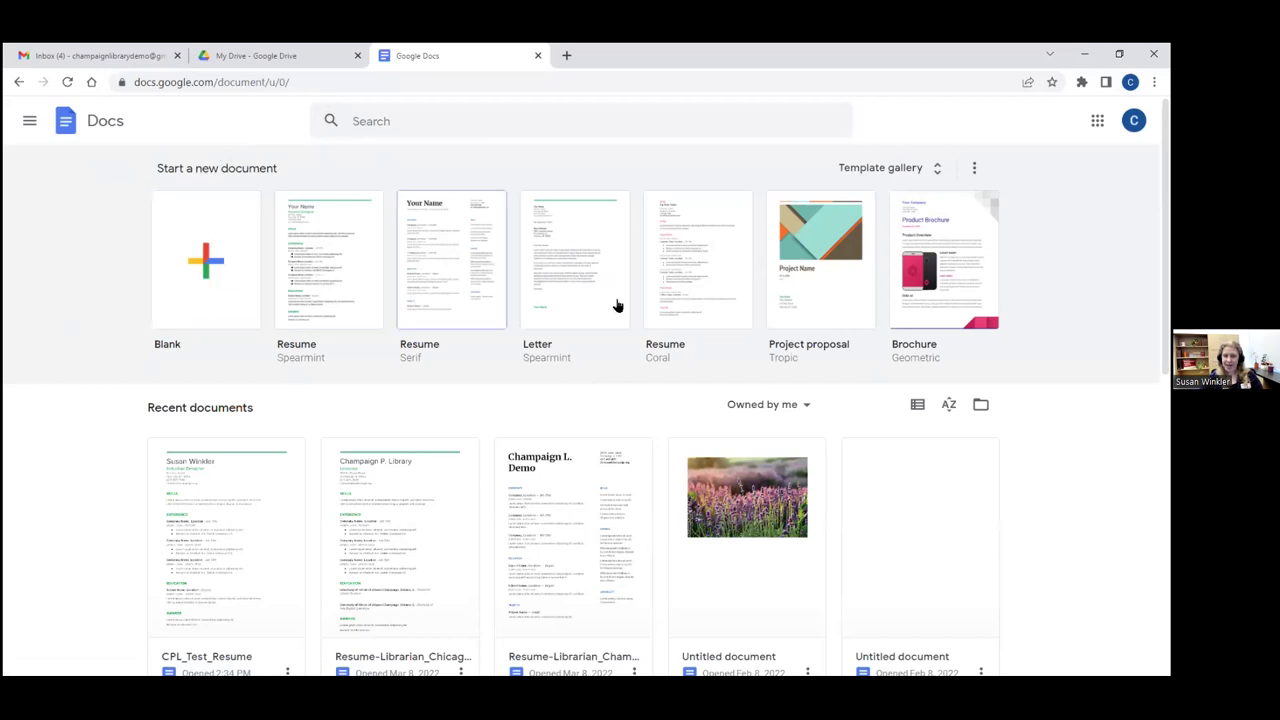
{"action": "left_click", "coordinate": [939, 170]}
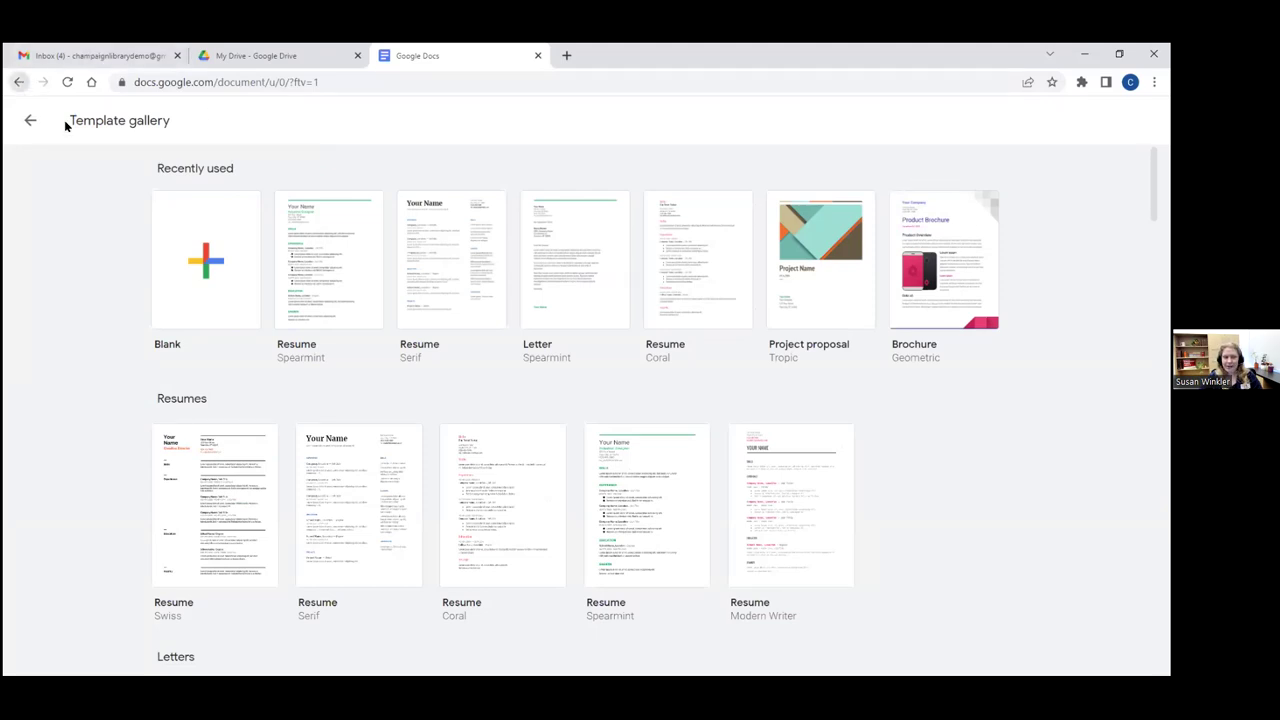
{"action": "key", "text": "alt+Left"}
{"action": "left_click", "coordinate": [43, 82]}
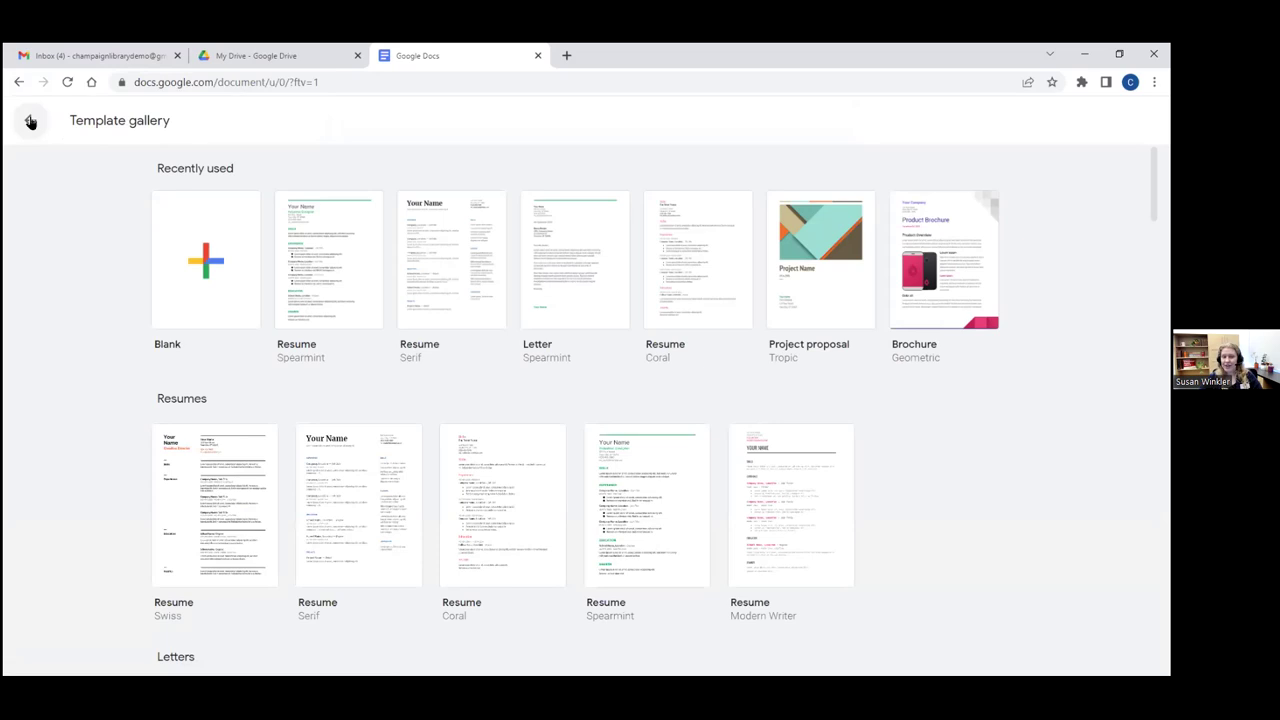
{"action": "left_click", "coordinate": [30, 121]}
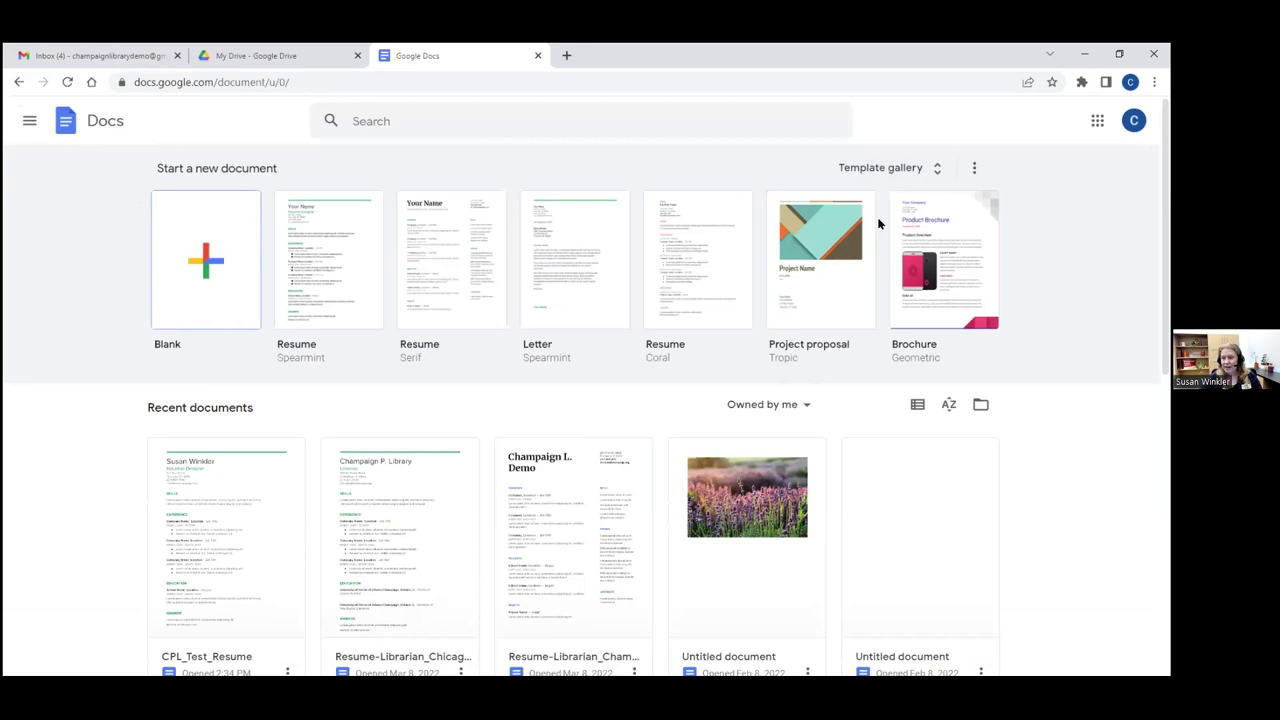
{"action": "left_click", "coordinate": [890, 168]}
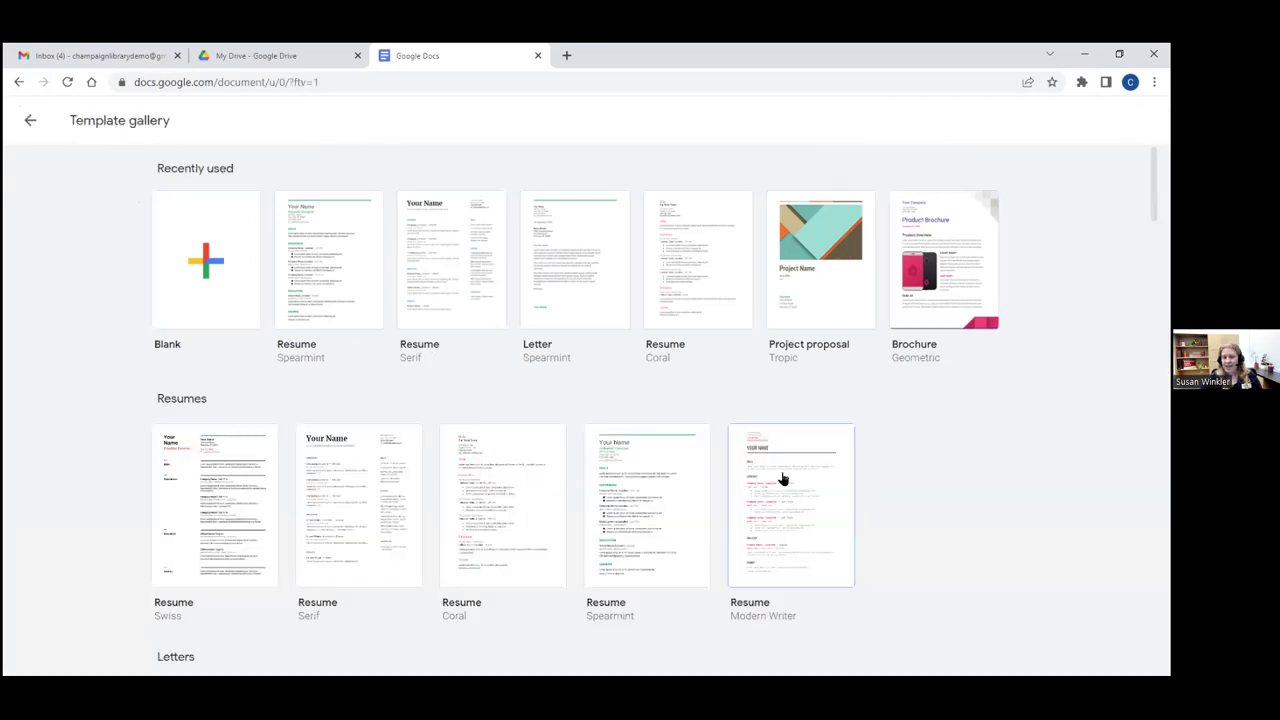
{"action": "scroll", "coordinate": [783, 480], "scroll_direction": "down", "scroll_amount": 6}
{"action": "scroll", "coordinate": [783, 480], "scroll_direction": "down", "scroll_amount": 10}
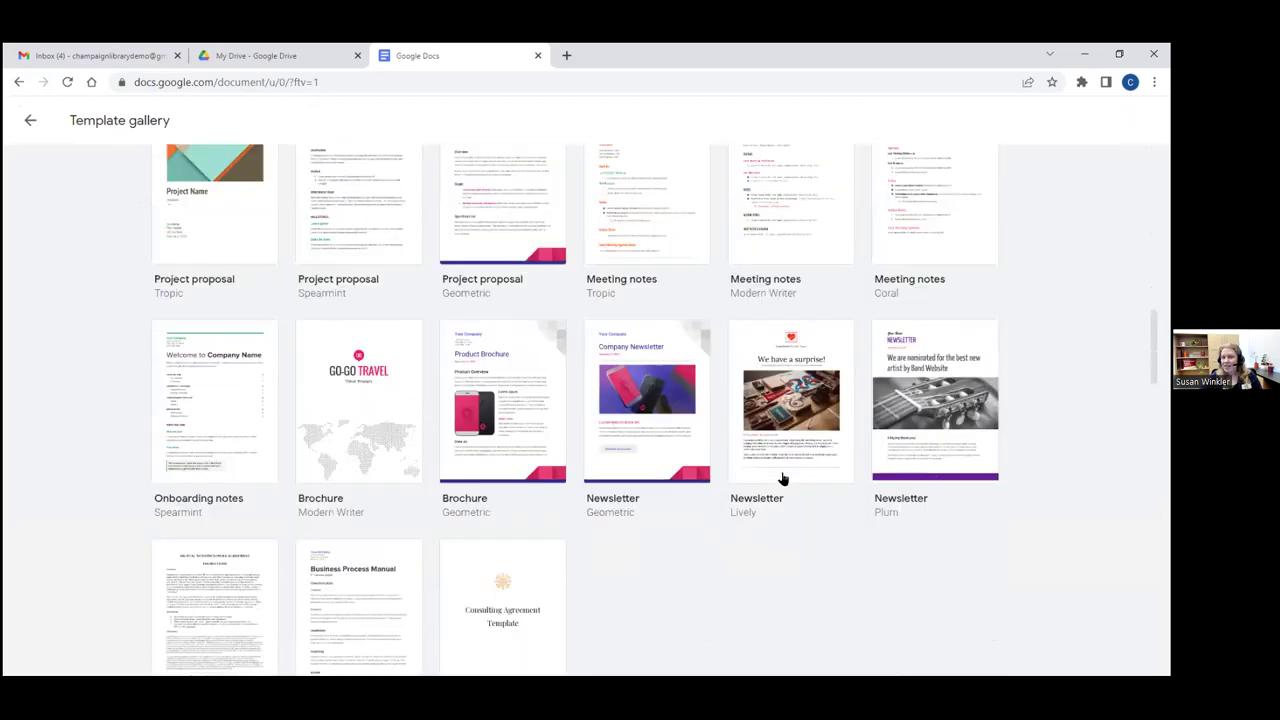
{"action": "scroll", "coordinate": [782, 478], "scroll_direction": "down", "scroll_amount": 12}
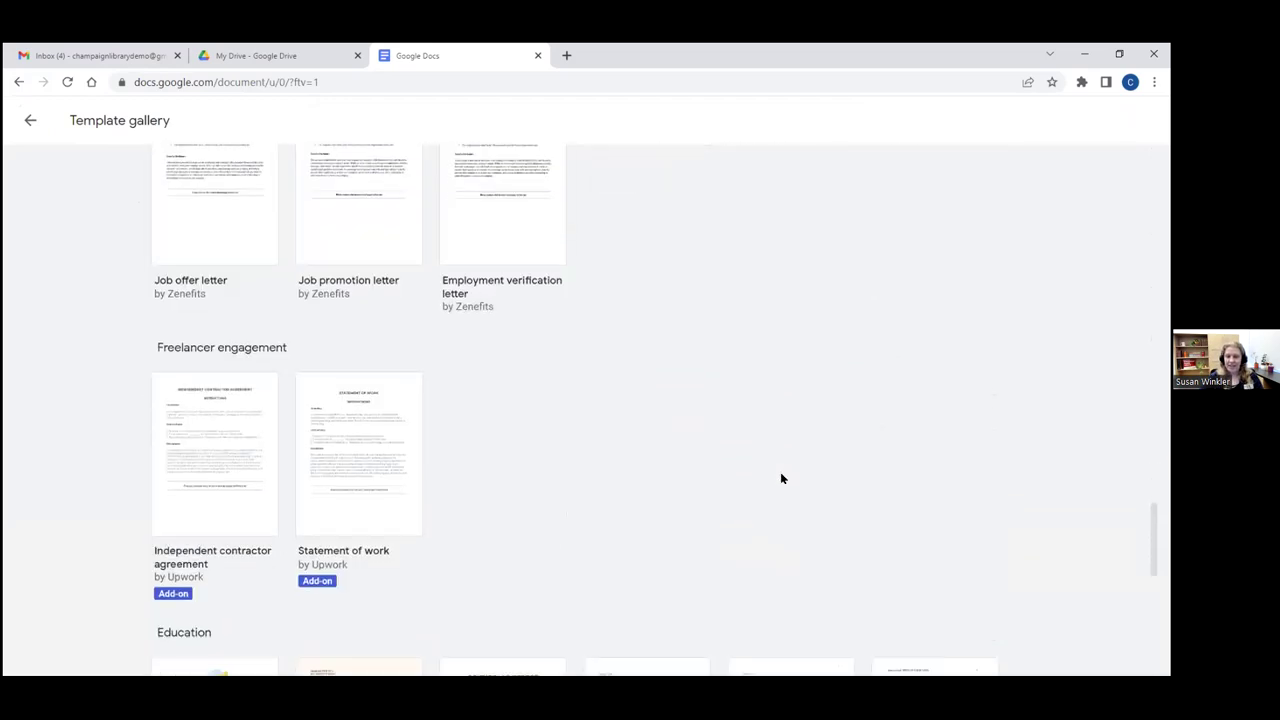
{"action": "scroll", "coordinate": [777, 488], "scroll_direction": "up", "scroll_amount": 20}
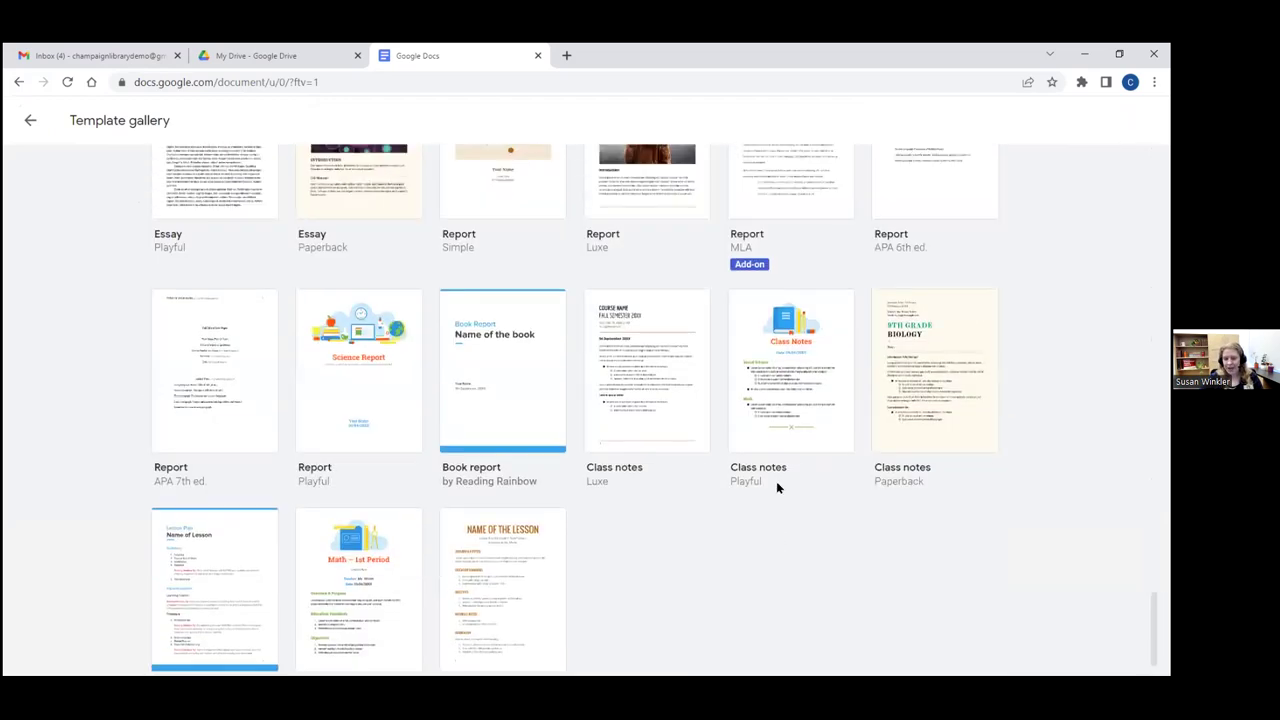
{"action": "scroll", "coordinate": [777, 488], "scroll_direction": "up", "scroll_amount": 5}
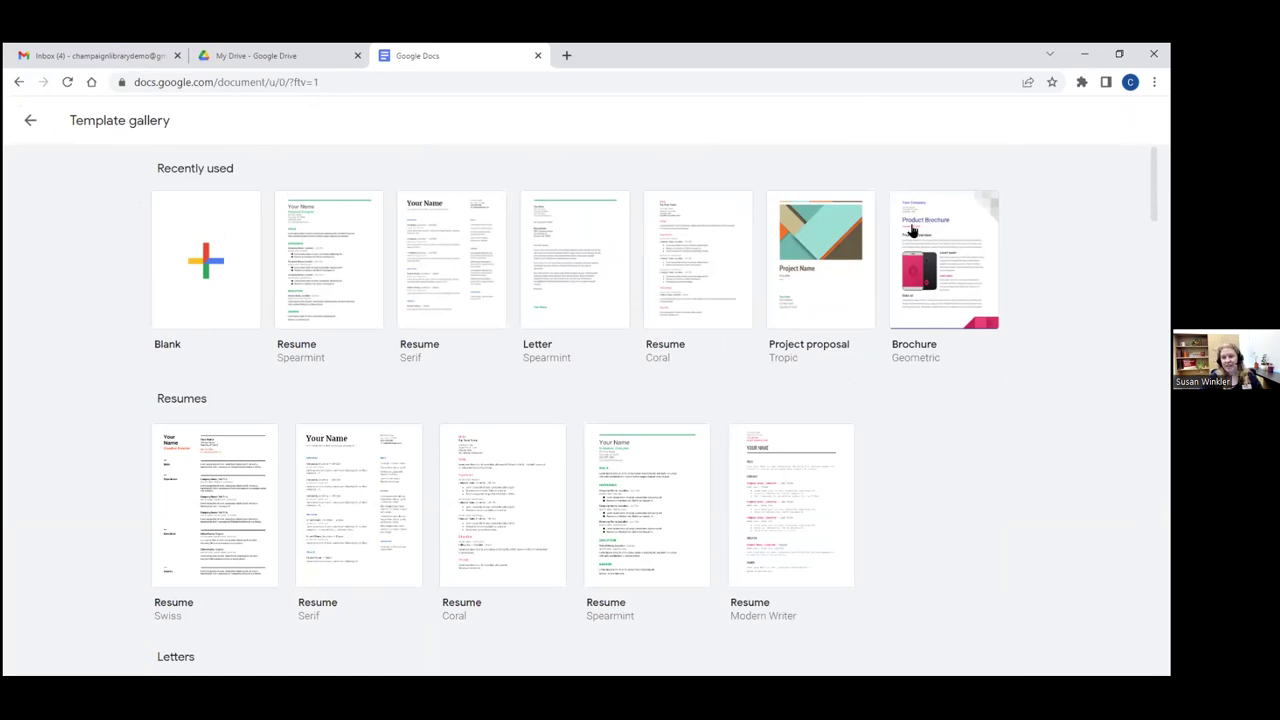
{"action": "left_click", "coordinate": [30, 122]}
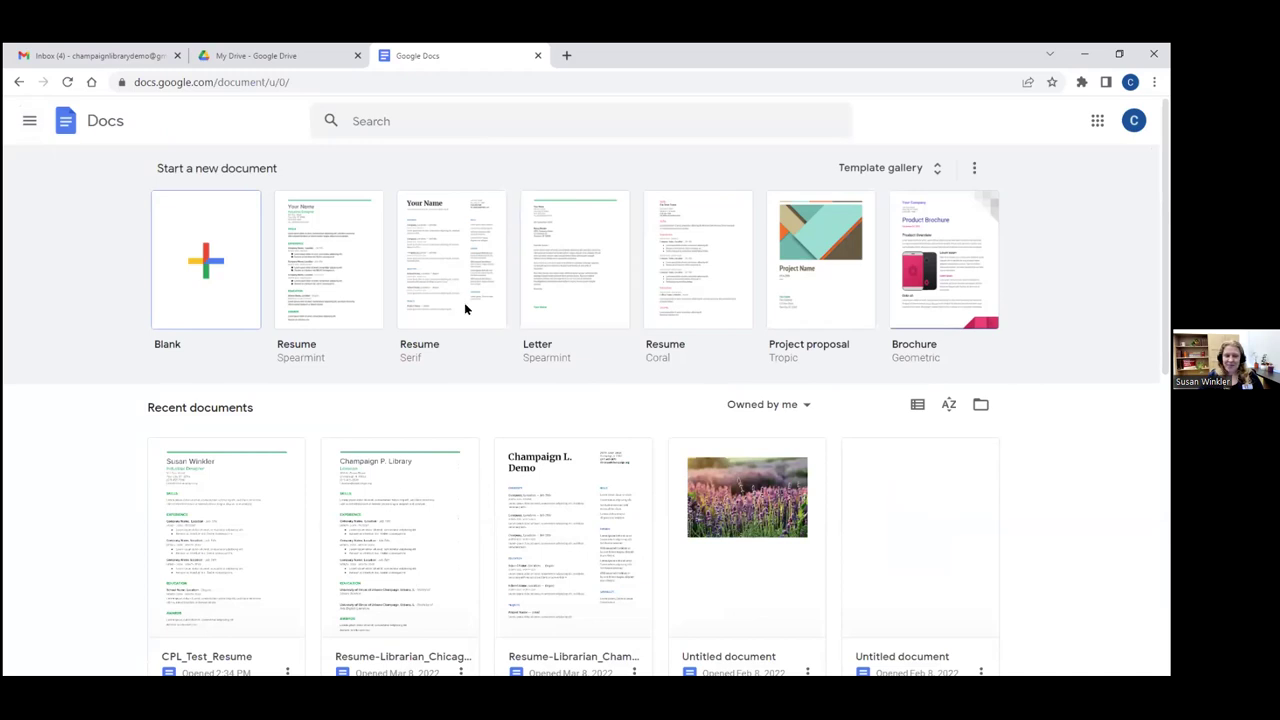
{"action": "scroll", "coordinate": [308, 412], "scroll_direction": "down", "scroll_amount": 1}
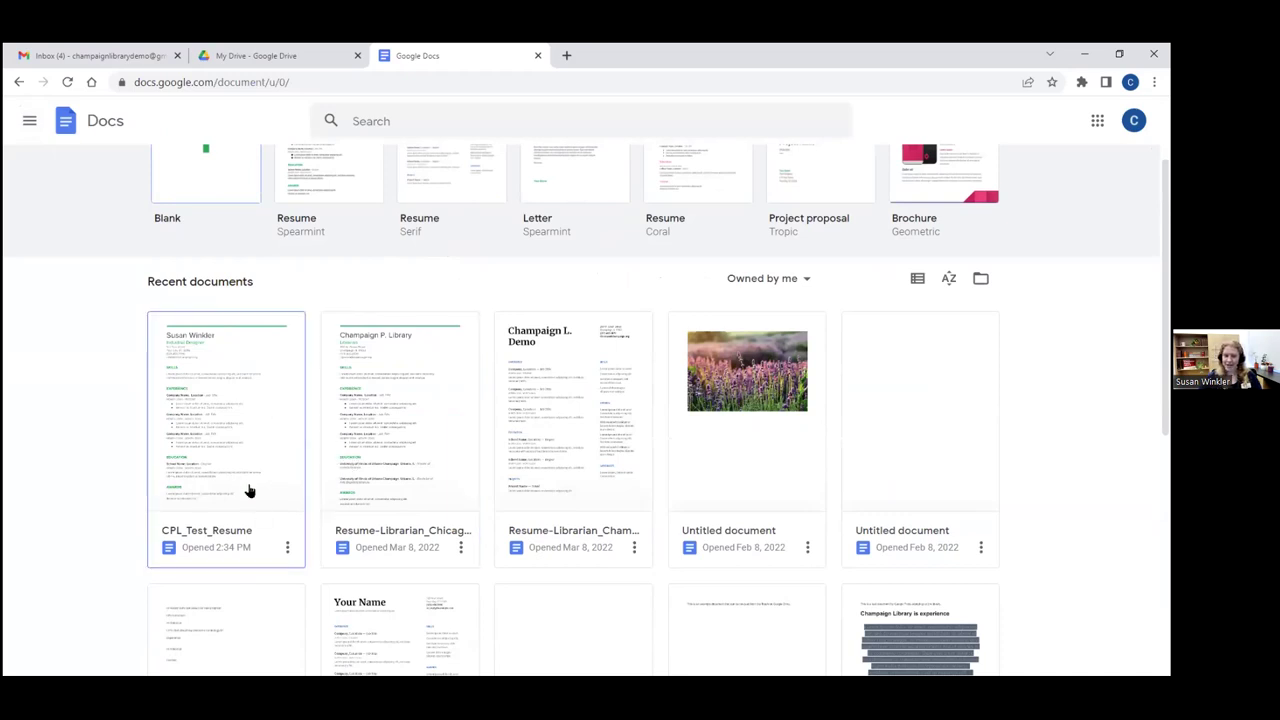
{"action": "scroll", "coordinate": [988, 486], "scroll_direction": "down", "scroll_amount": 2}
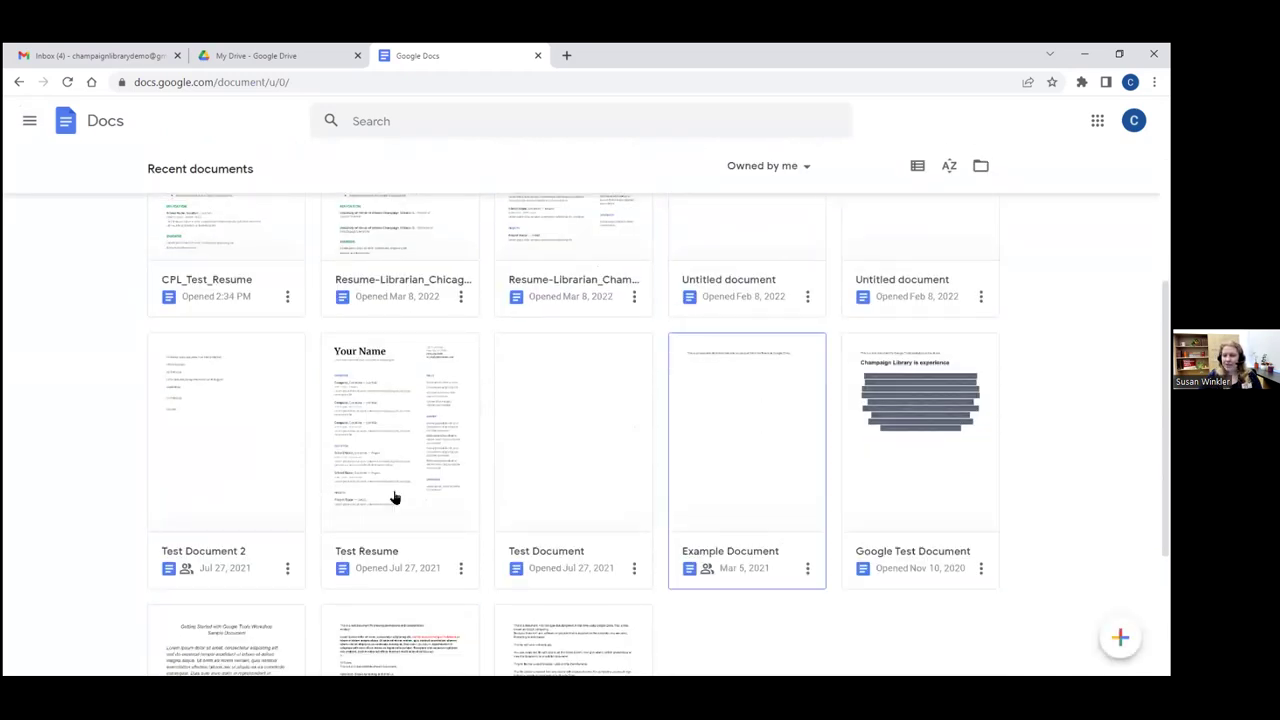
{"action": "scroll", "coordinate": [1010, 536], "scroll_direction": "down", "scroll_amount": 2}
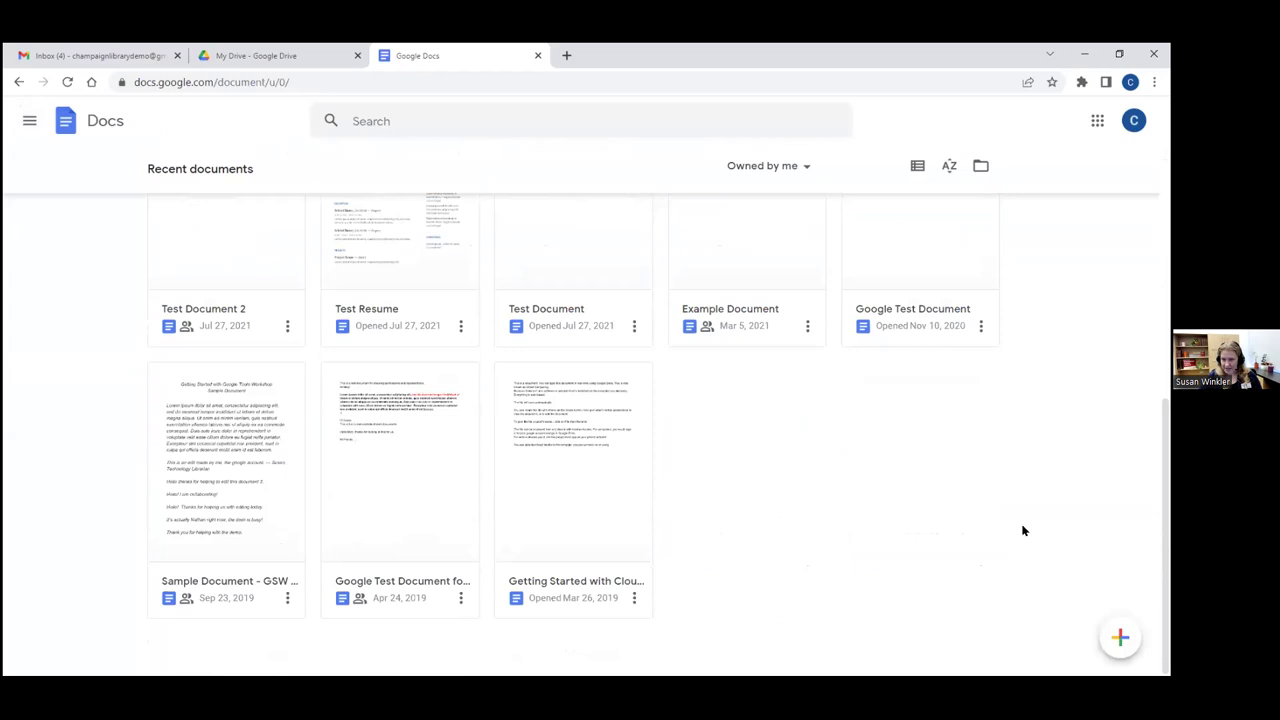
{"action": "scroll", "coordinate": [1023, 530], "scroll_direction": "up", "scroll_amount": 5}
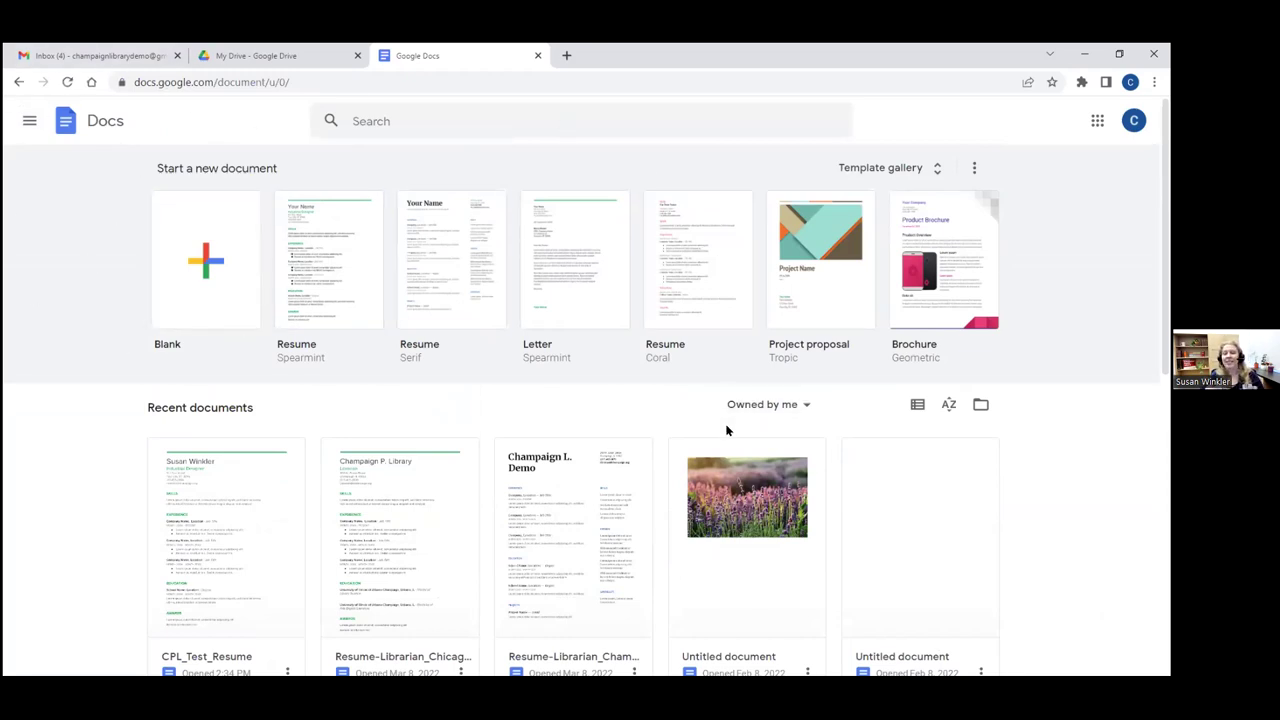
Step: Create a blank document and start titling it with the presenter's name followed by '_Test_Do'
{"action": "left_click", "coordinate": [199, 268]}
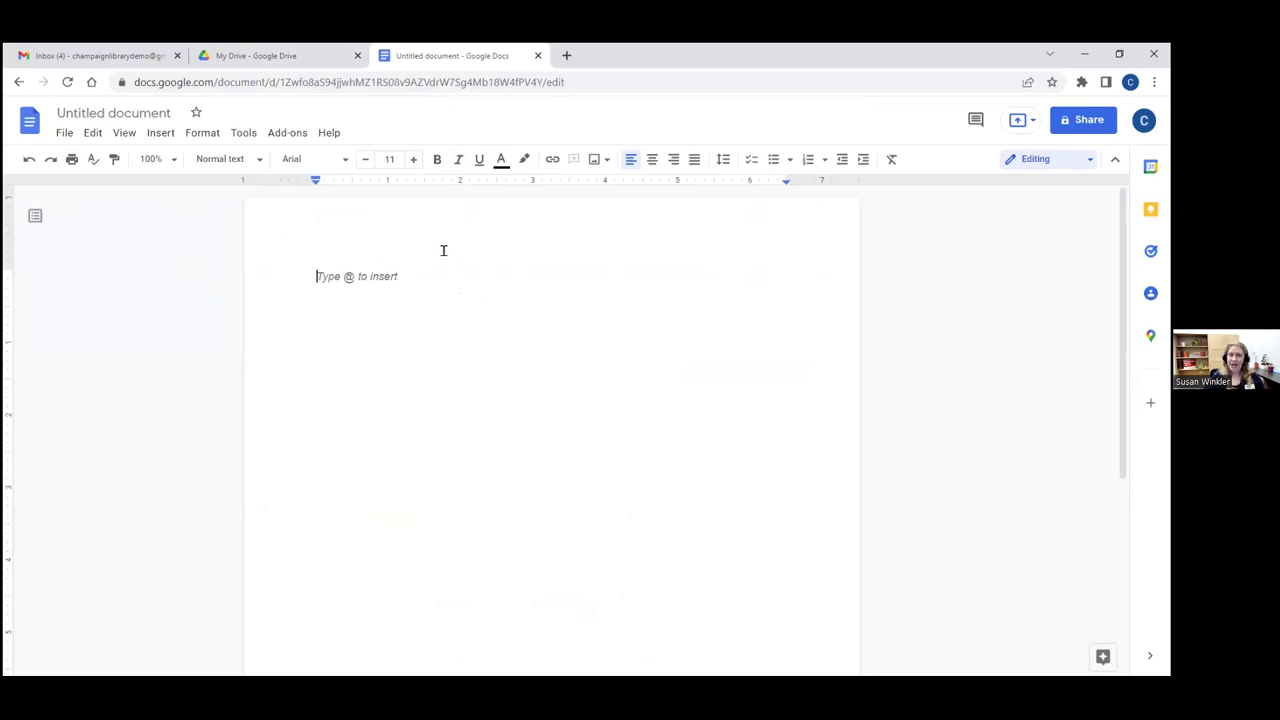
{"action": "left_click", "coordinate": [114, 114]}
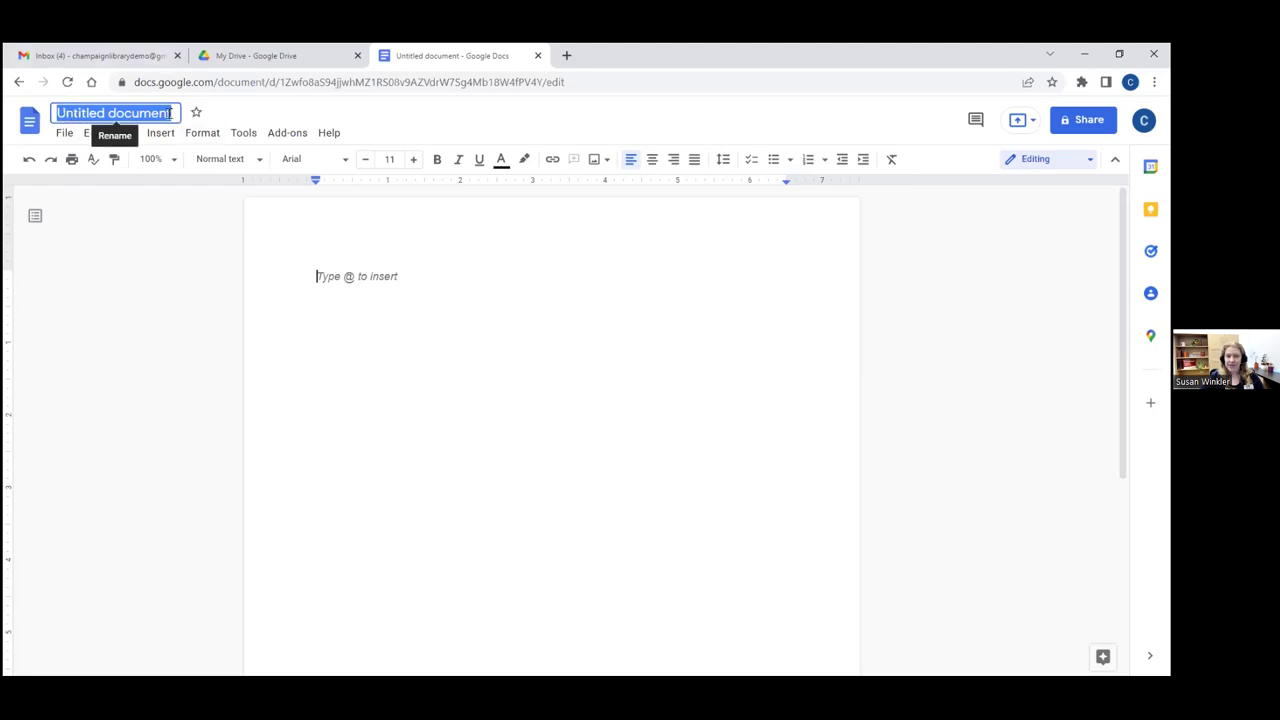
{"action": "type", "text": "Susan_Wi"}
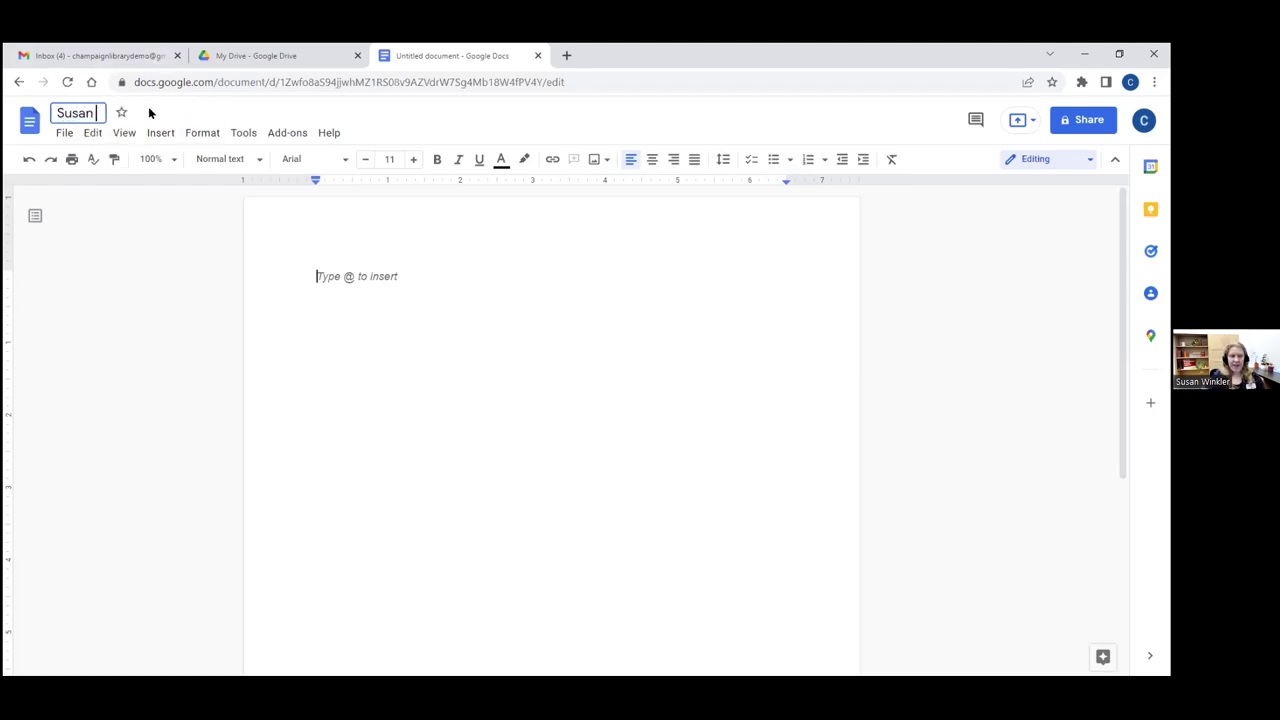
{"action": "type", "text": "_Test_Do"}
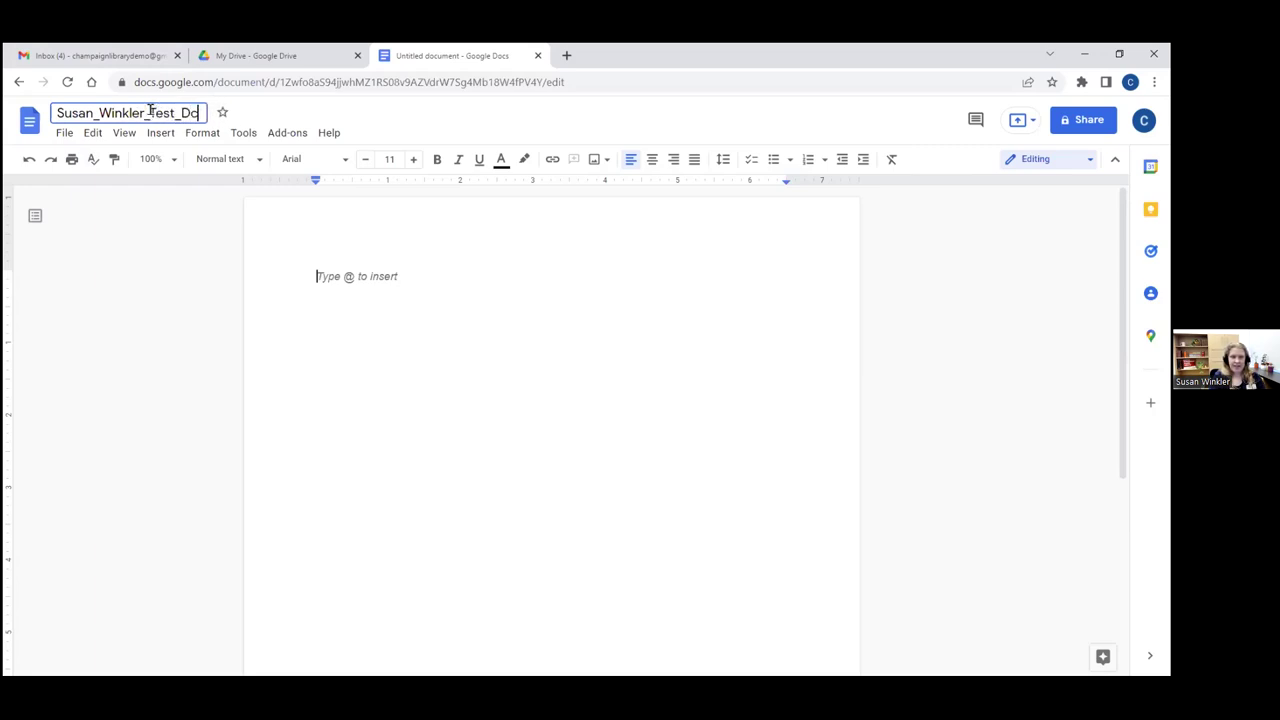
{"action": "key", "text": "BackSpace"}
Step: Complete the title as the presenter's name followed by '_Test_Document' and commit it
{"action": "type", "text": "ocument"}
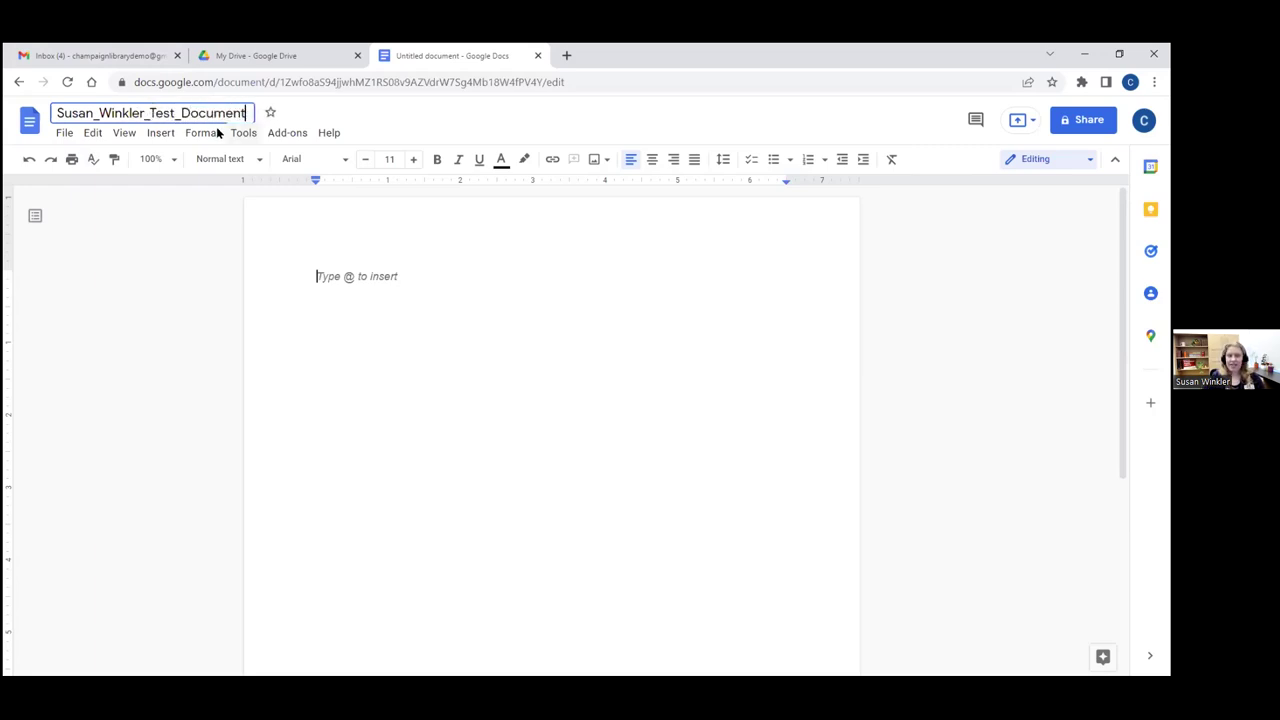
{"action": "left_click", "coordinate": [420, 291]}
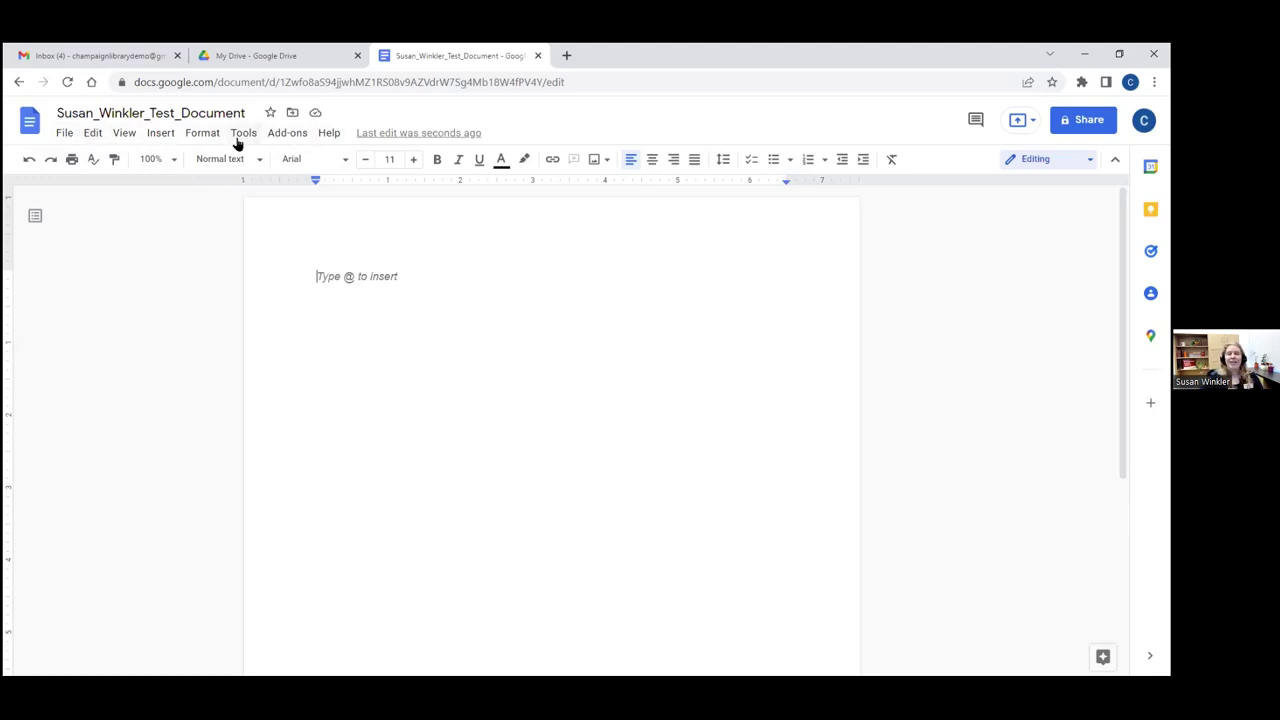
Step: Browse the File menu's submenus, then close it without choosing a command
{"action": "left_click", "coordinate": [64, 134]}
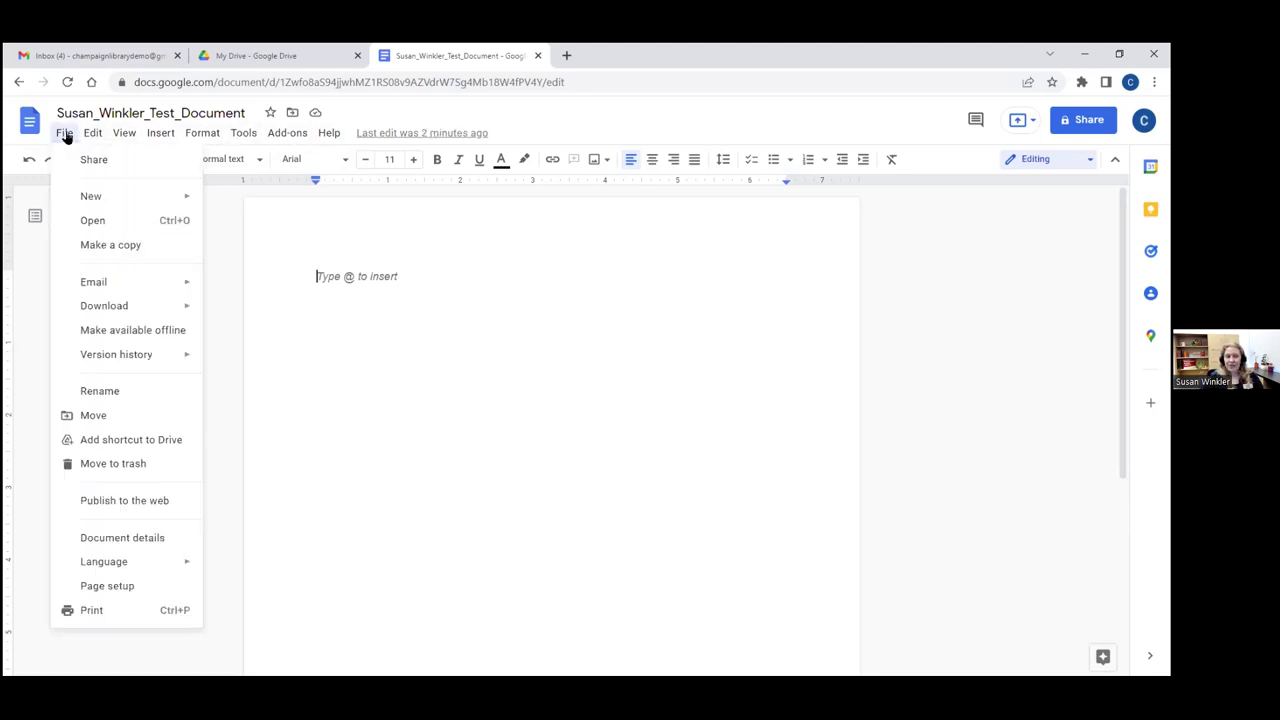
{"action": "mouse_move", "coordinate": [88, 134]}
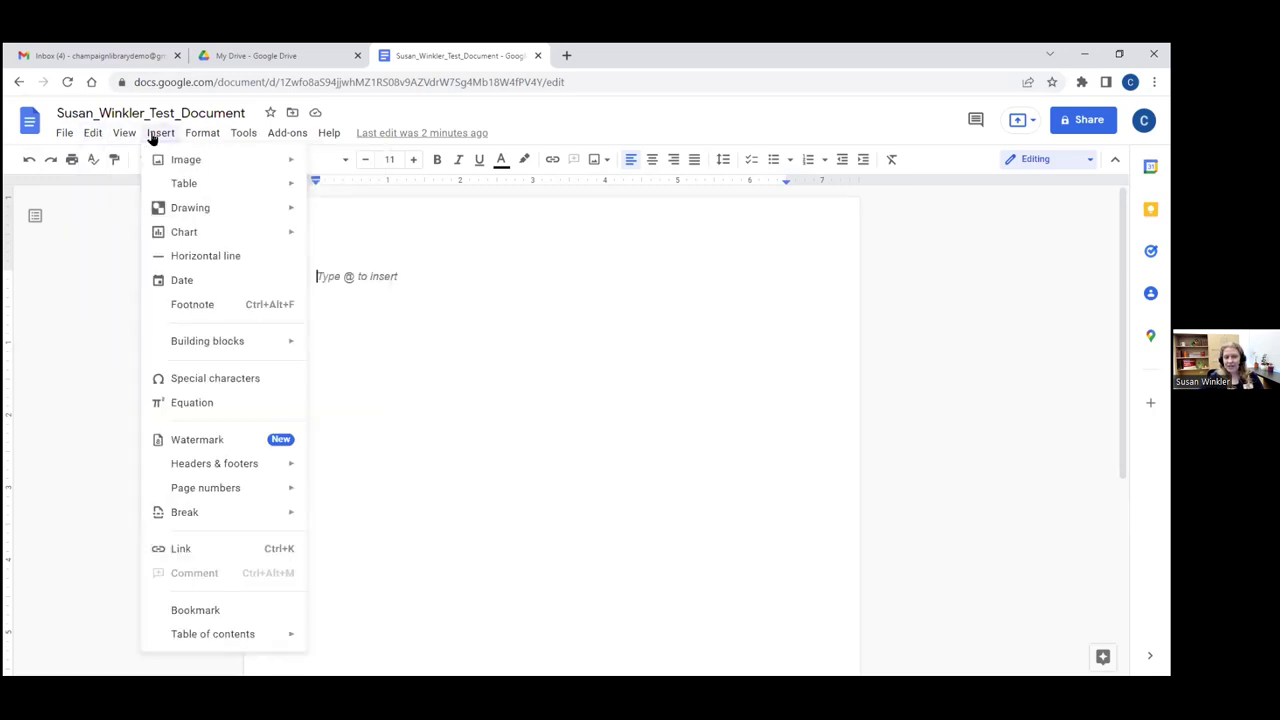
{"action": "mouse_move", "coordinate": [238, 135]}
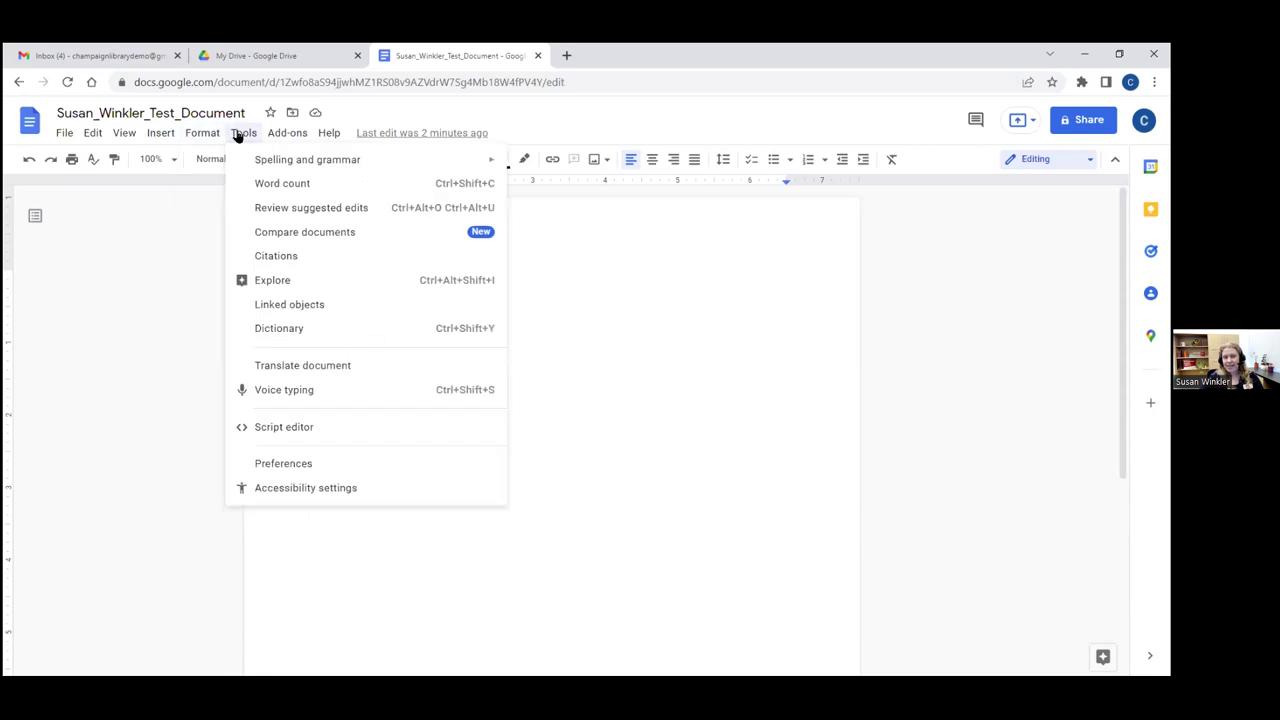
{"action": "mouse_move", "coordinate": [278, 136]}
{"action": "mouse_move", "coordinate": [328, 140]}
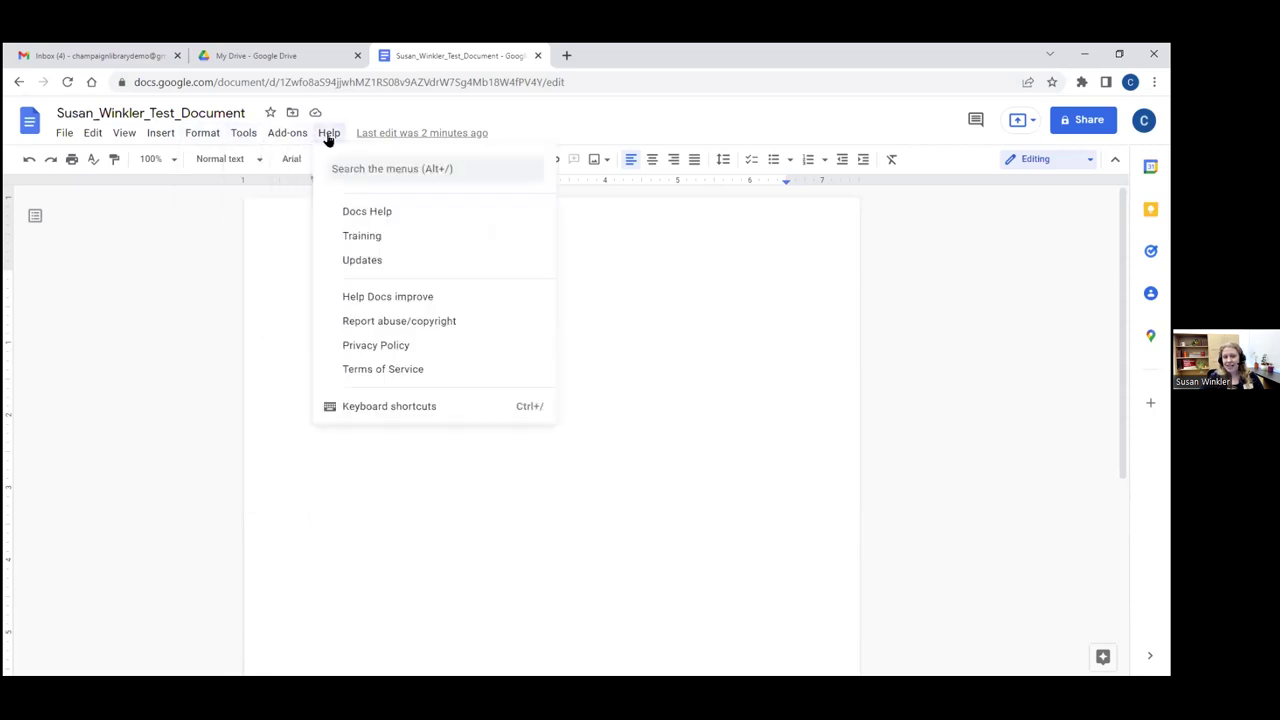
{"action": "left_click", "coordinate": [601, 117]}
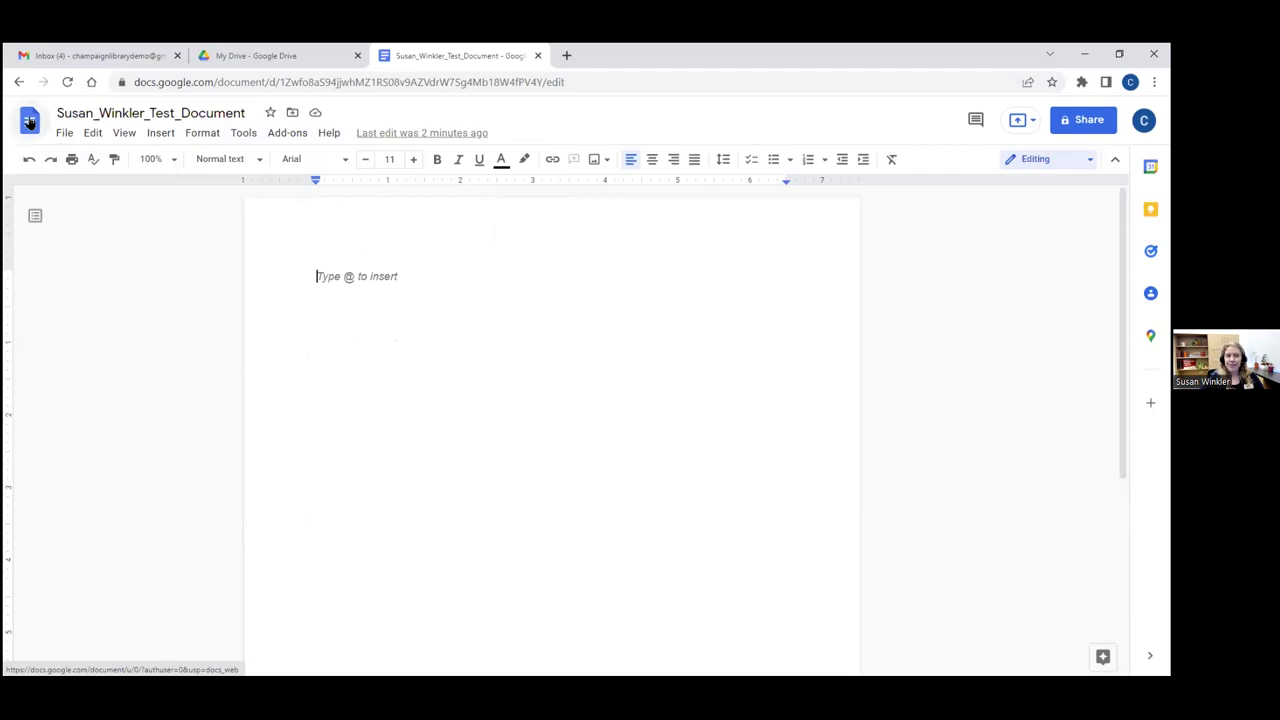
{"action": "left_click", "coordinate": [29, 121]}
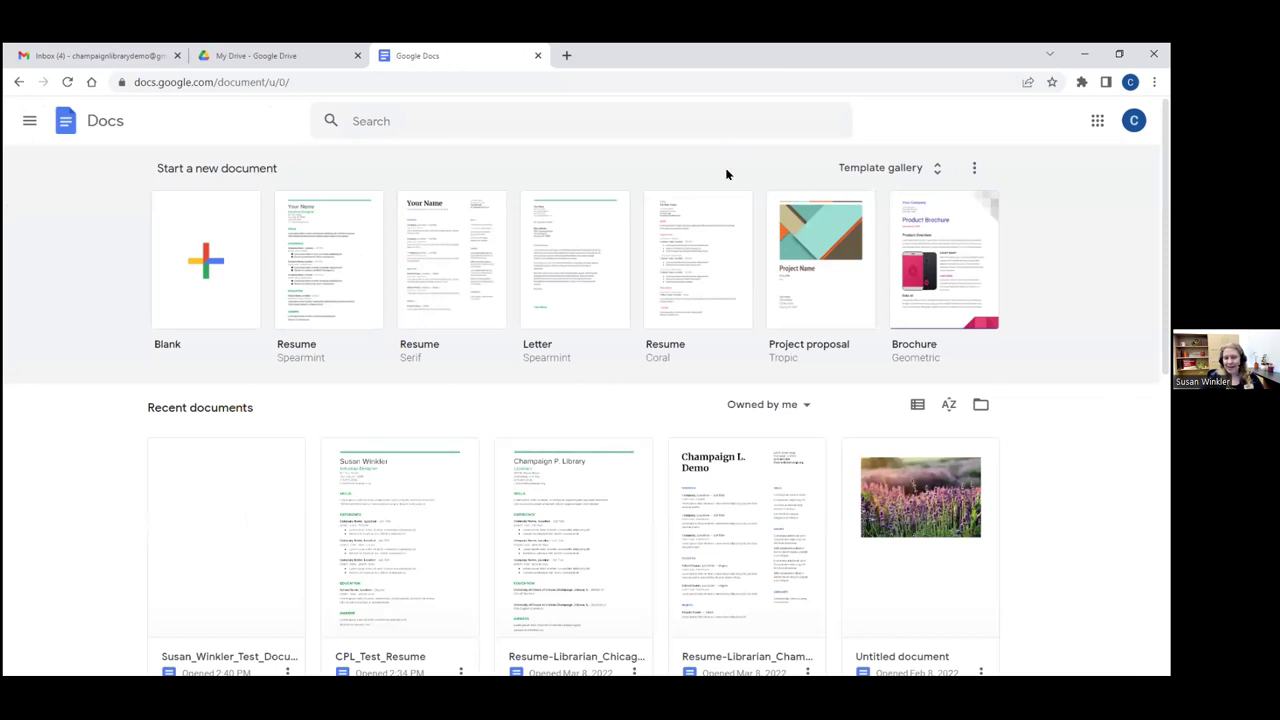
{"action": "scroll", "coordinate": [800, 353], "scroll_direction": "down", "scroll_amount": 3}
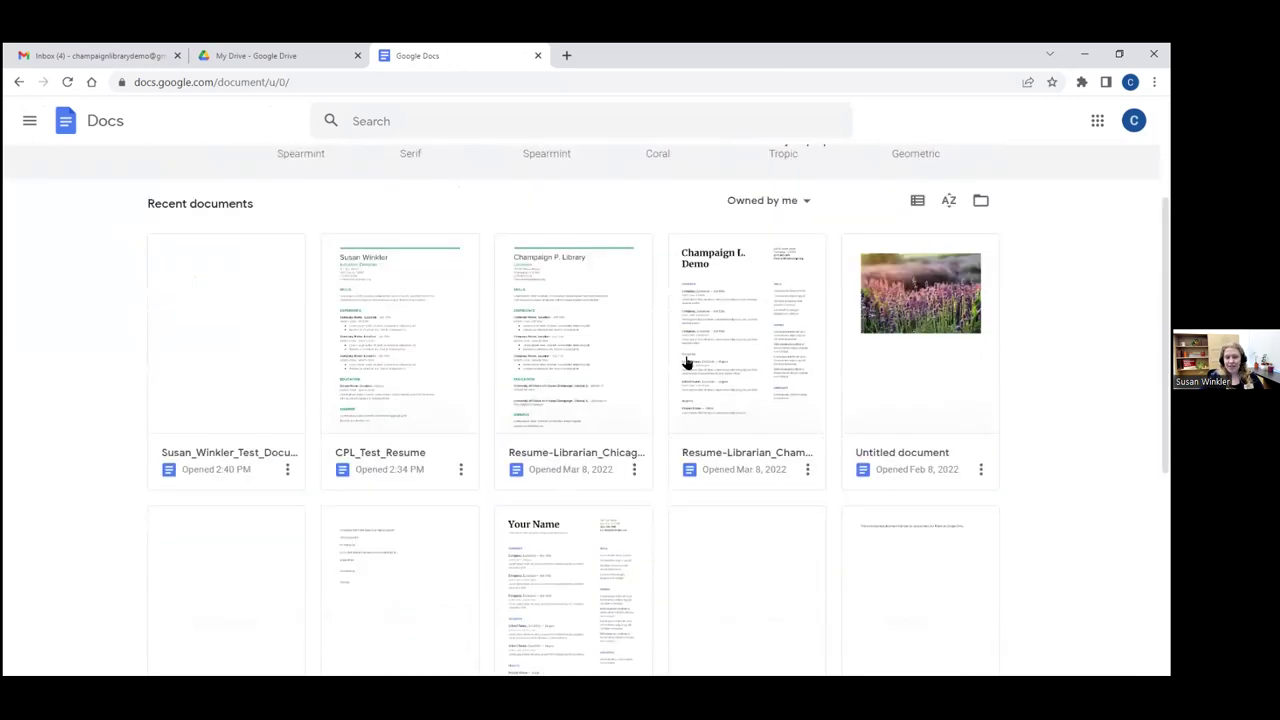
{"action": "left_click", "coordinate": [199, 416]}
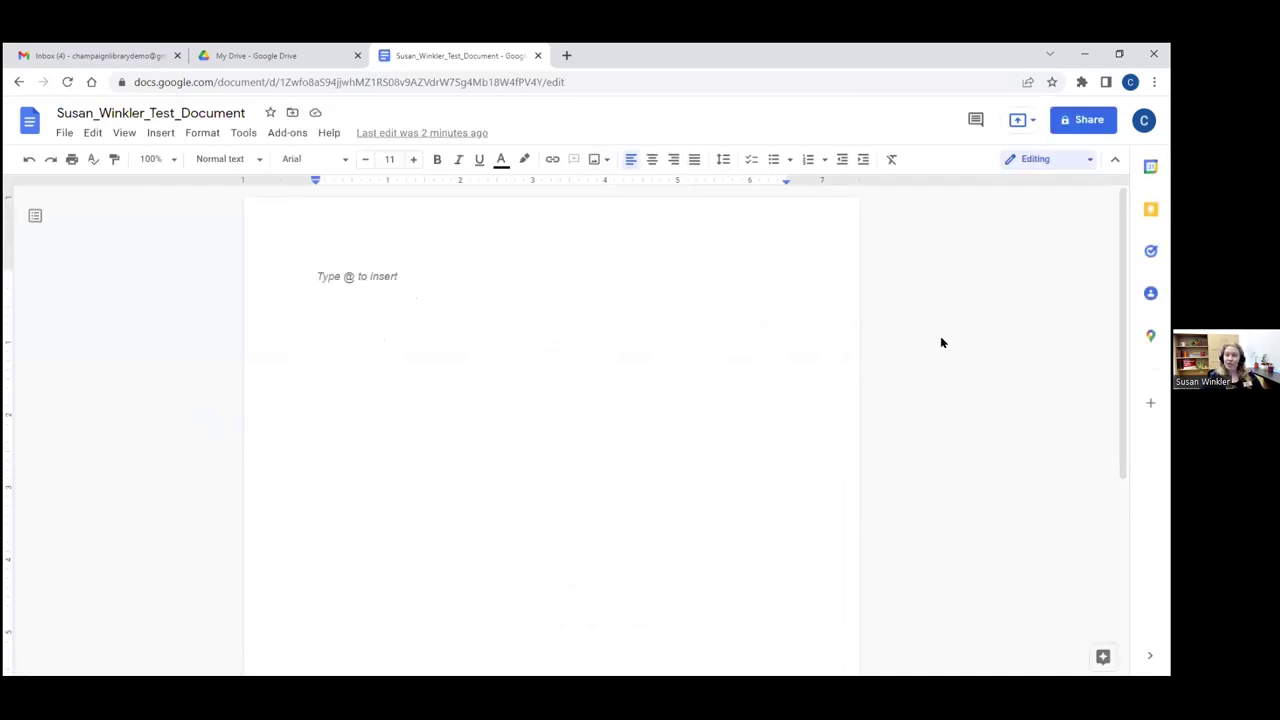
Step: Type 'Hi Everyone! Isn't this great to learn about Google Docs' and switch to My Drive
{"action": "type", "text": "Hi Su"}
{"action": "key", "text": "BackSpace"}
{"action": "key", "text": "BackSpace"}
{"action": "key", "text": "BackSpace"}
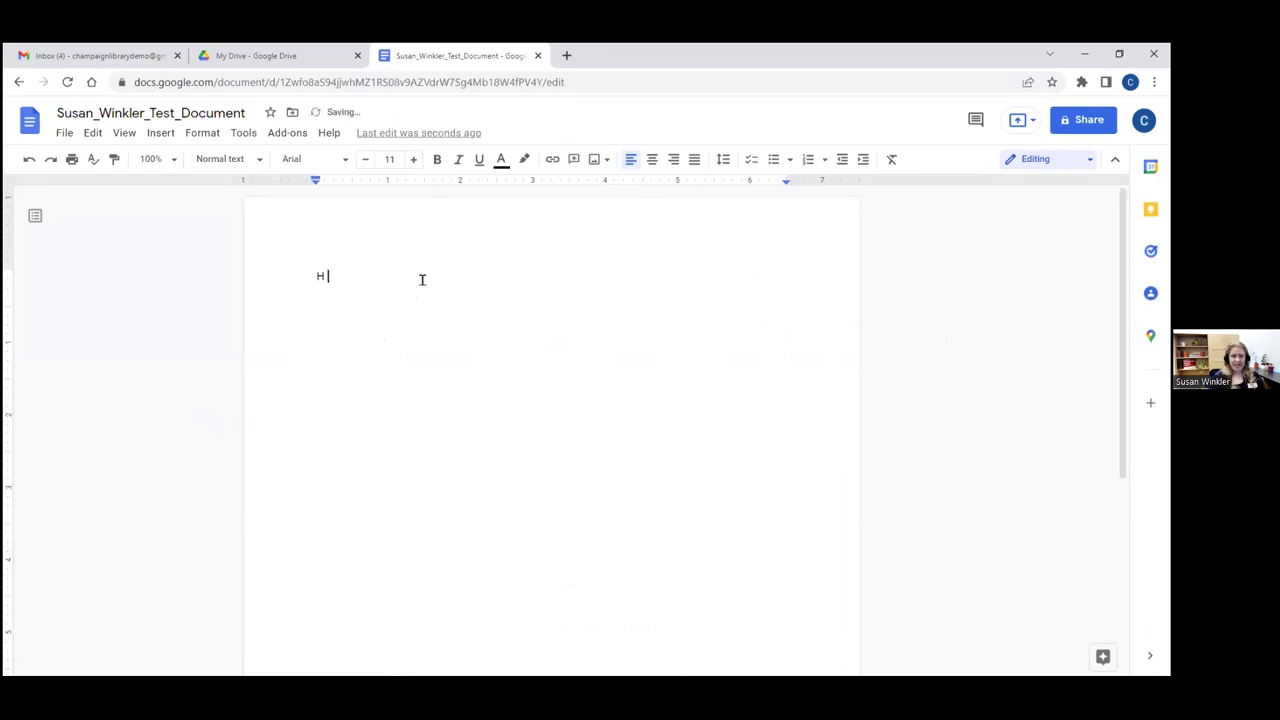
{"action": "type", "text": "i Everyone!"}
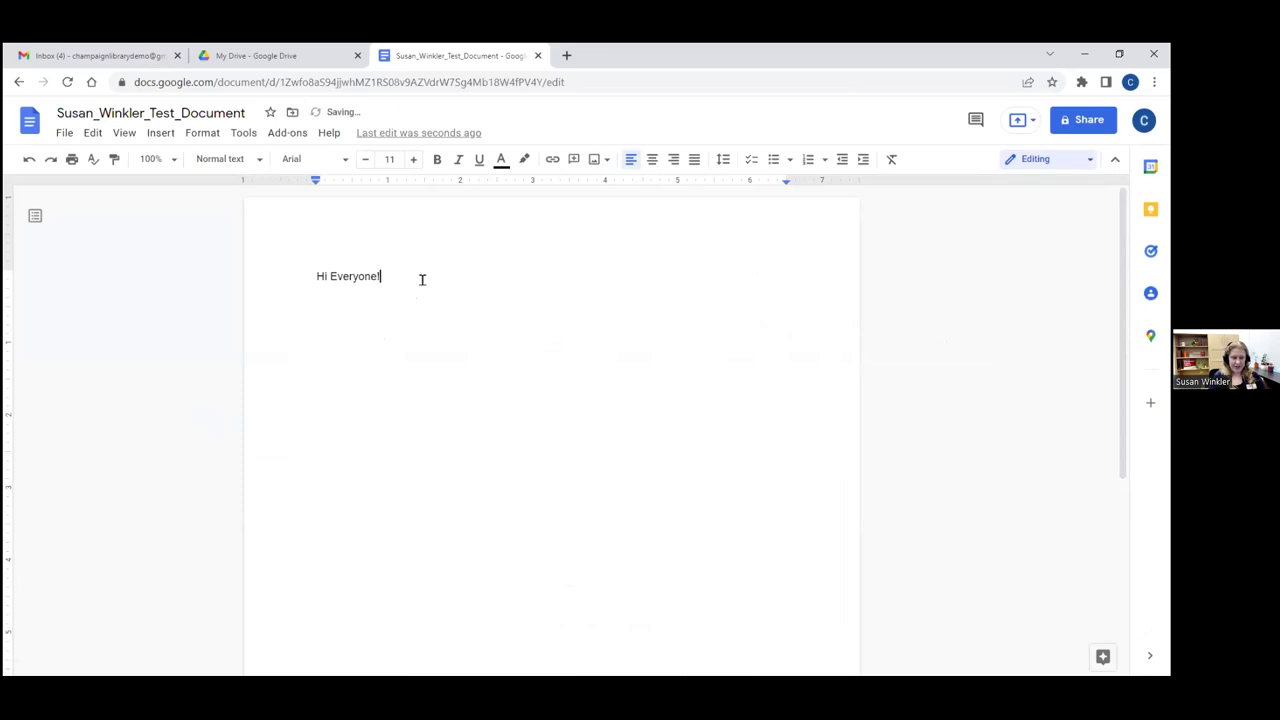
{"action": "type", "text": "  Isn't this great to learn about Google Docs!"}
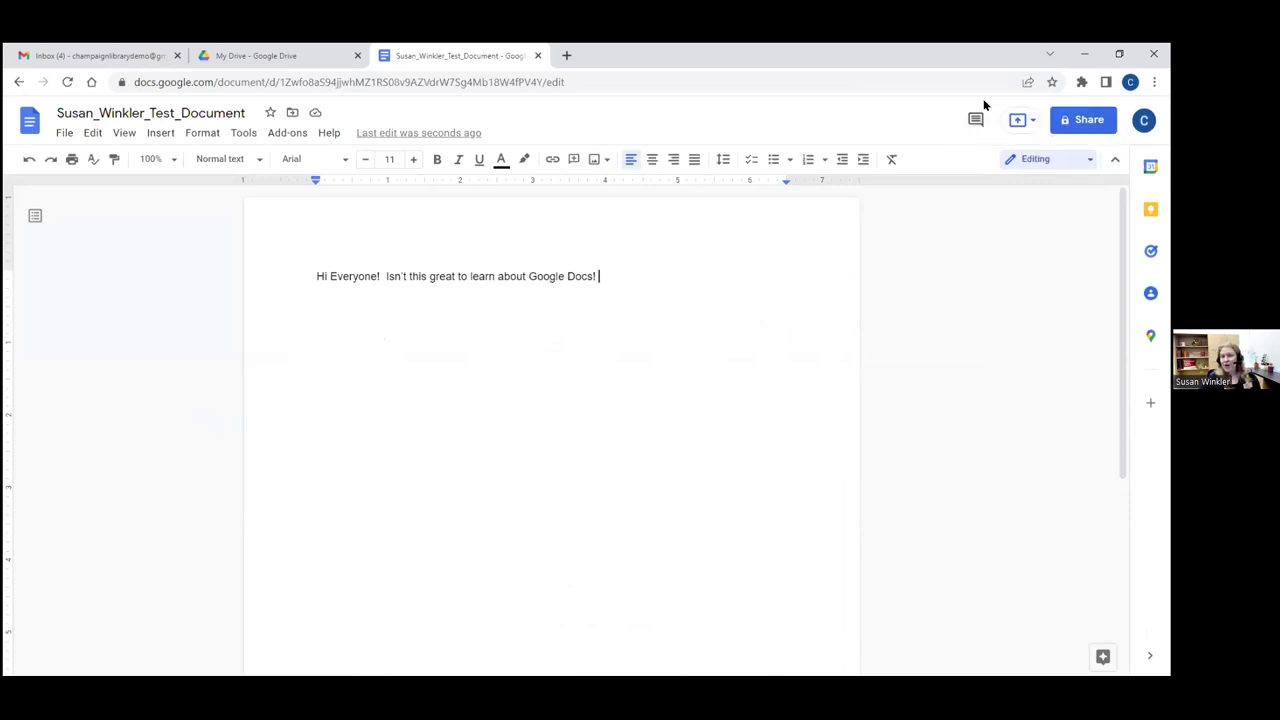
{"action": "left_click", "coordinate": [327, 58]}
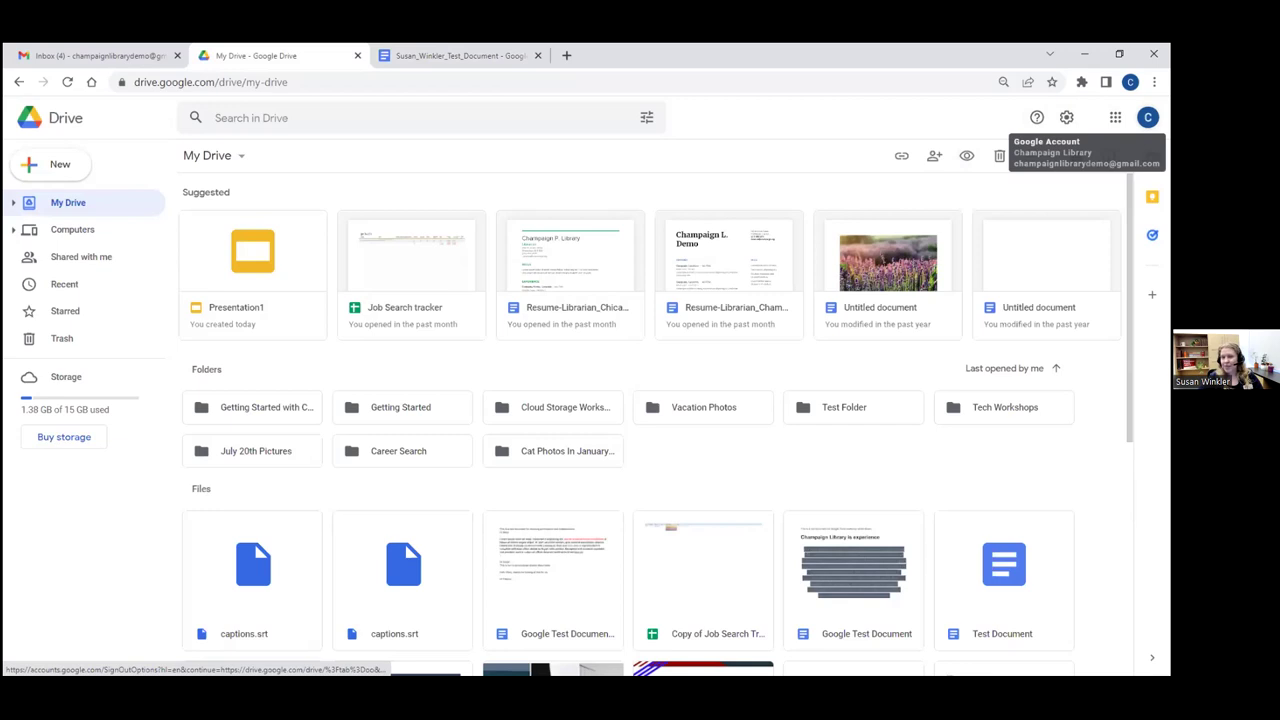
Step: Return to the test document's tab to bring up its Share settings
{"action": "left_click", "coordinate": [486, 57]}
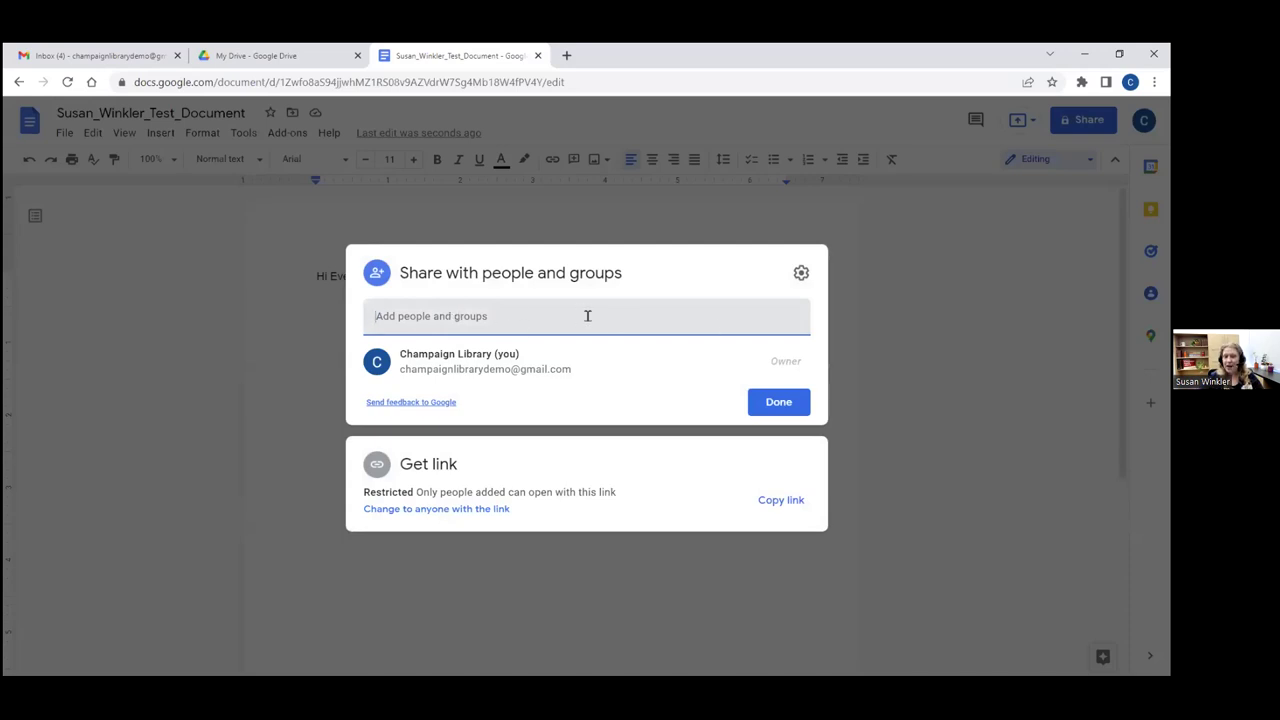
Step: Close the Share dialog, leaving link access Restricted
{"action": "left_click", "coordinate": [856, 327]}
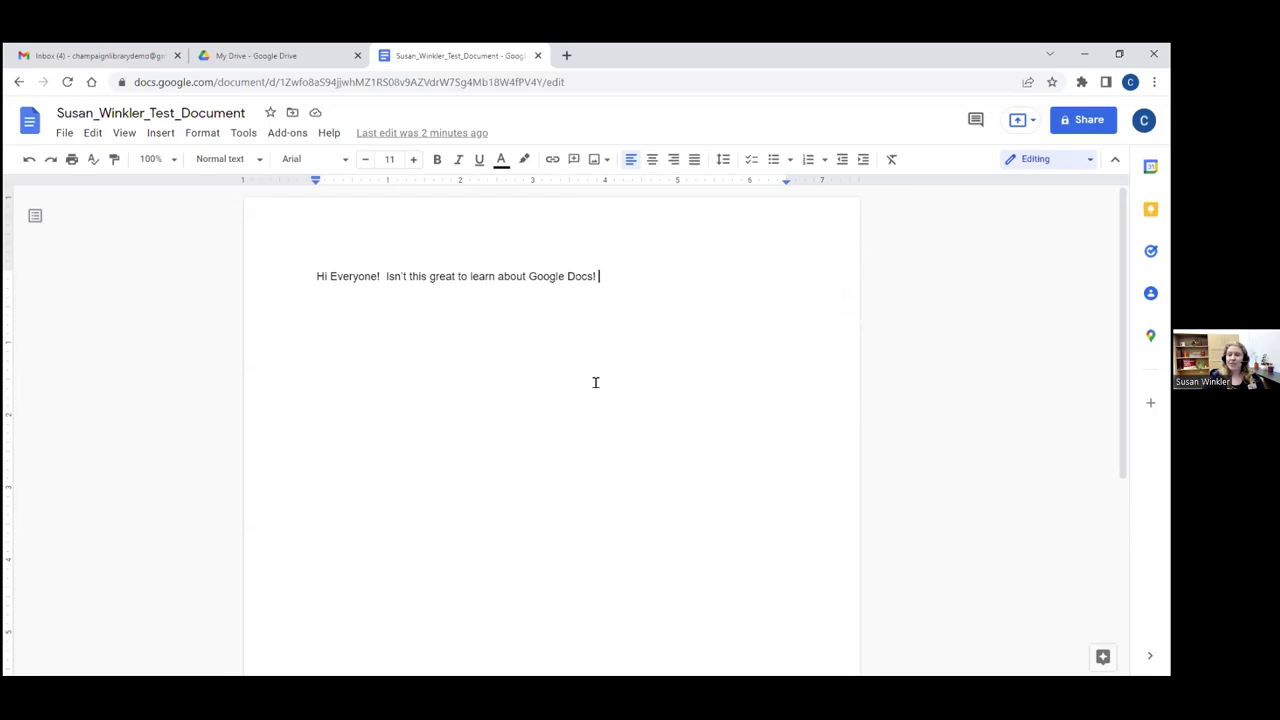
Step: Add the lines Copy, Cut and Paste beneath the greeting
{"action": "key", "text": "Return"}
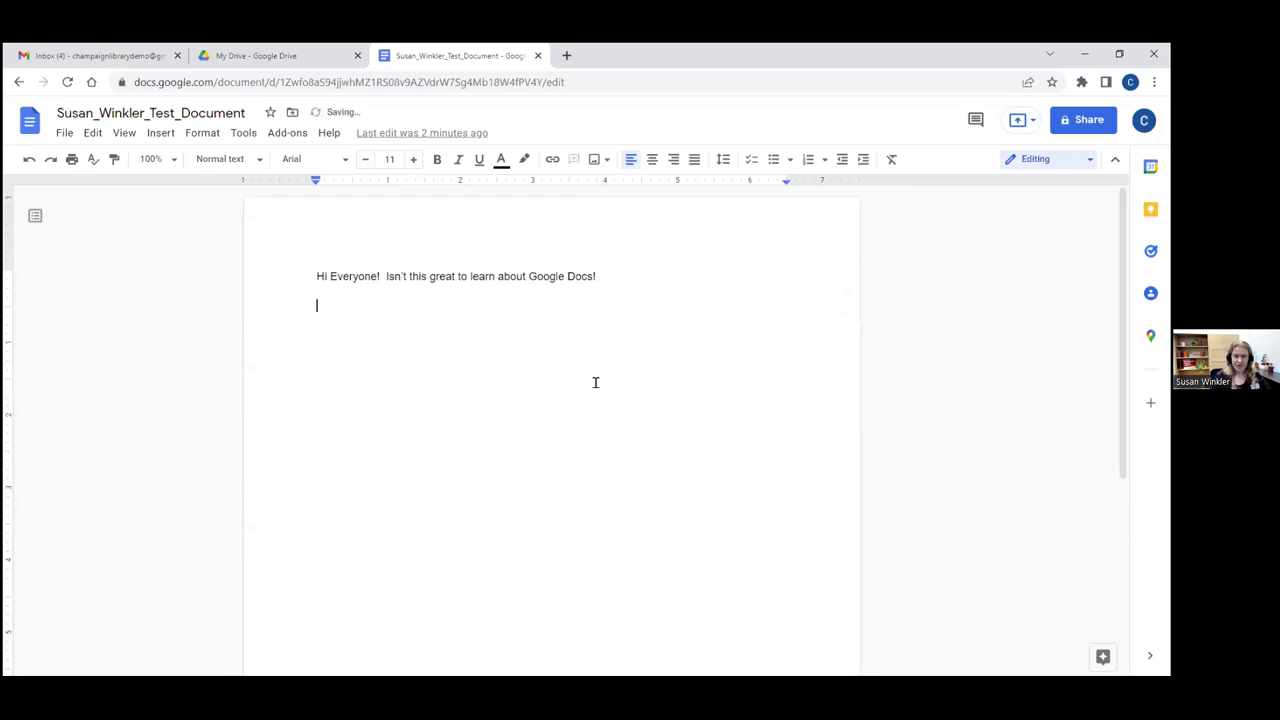
{"action": "type", "text": "Copy"}
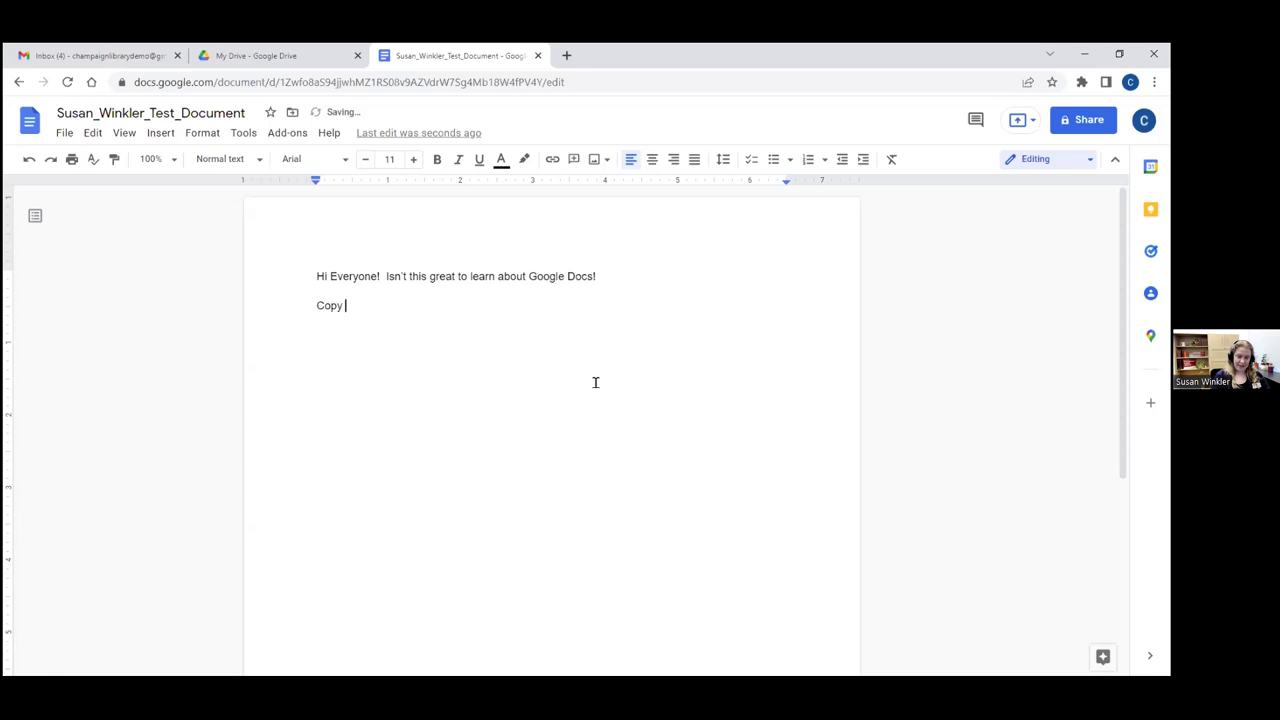
{"action": "key", "text": "Return"}
{"action": "type", "text": "Cut"}
{"action": "key", "text": "Return"}
{"action": "type", "text": "Pase"}
{"action": "key", "text": "BackSpace"}
{"action": "type", "text": "te"}
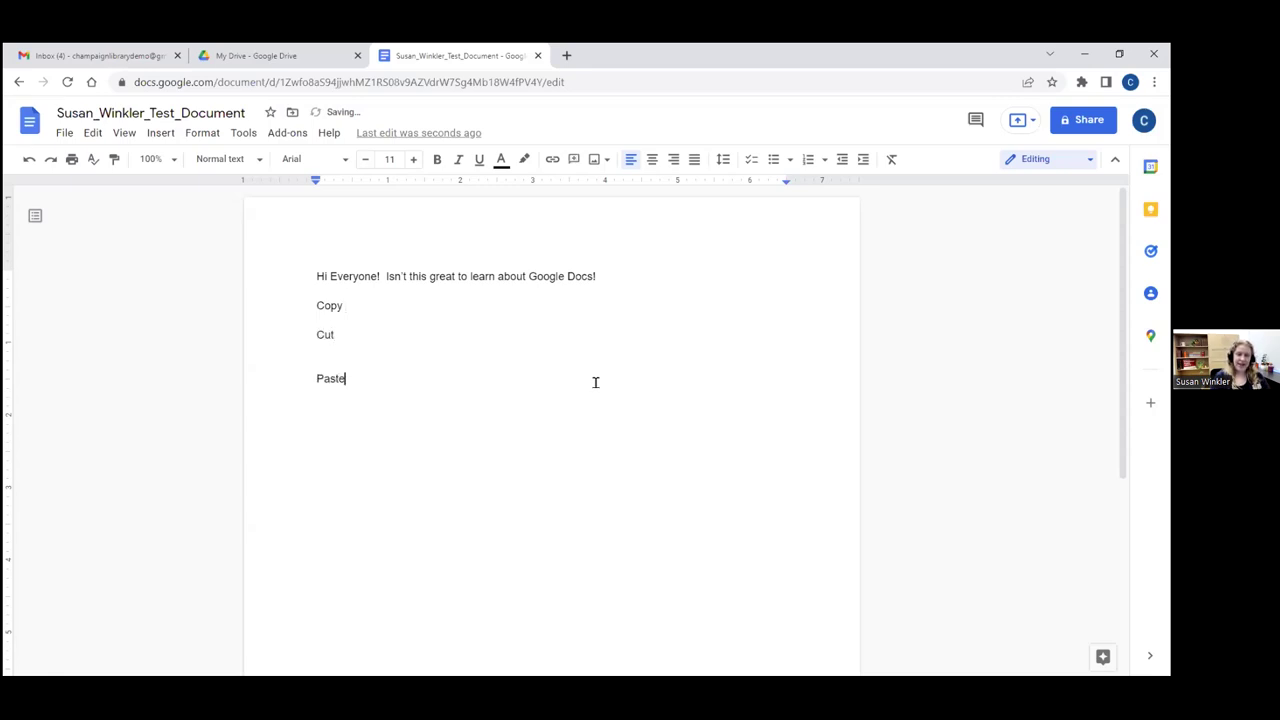
Step: Append '(CTRL+C) windows' to Copy, add a '(Command +C) Mac' line, and zoom to 150%
{"action": "left_click", "coordinate": [411, 307]}
{"action": "type", "text": "(CT"}
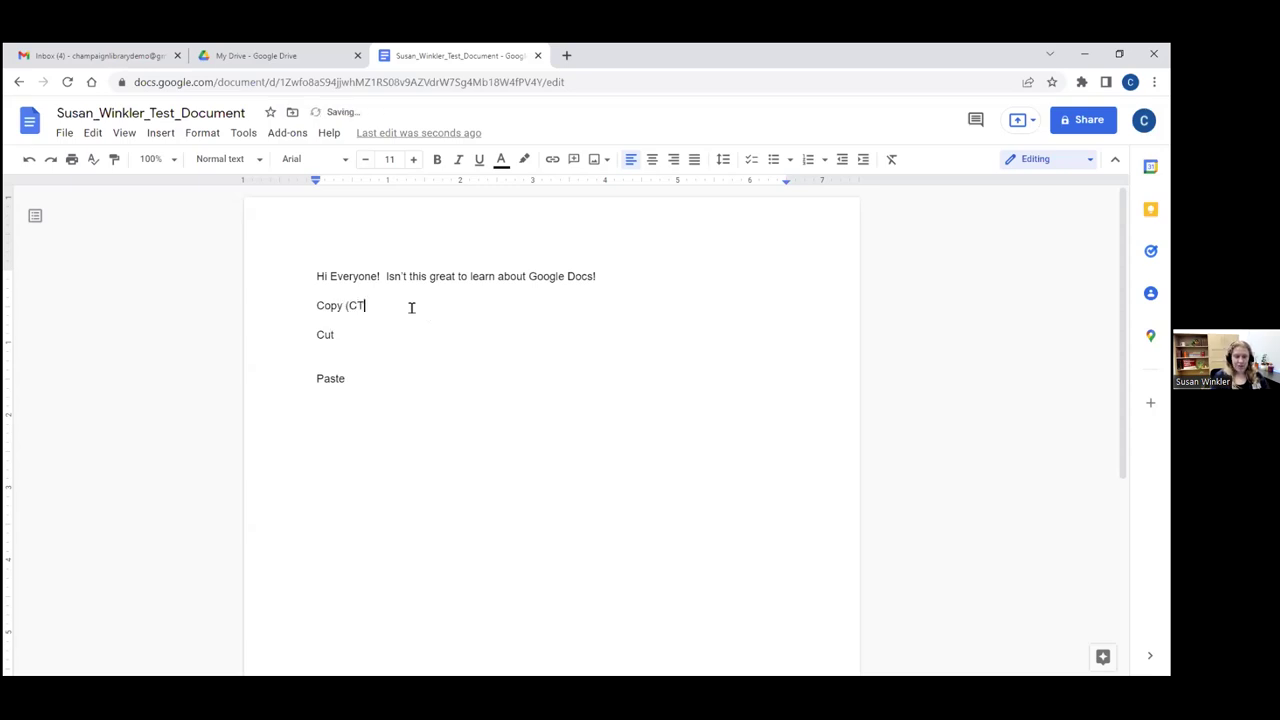
{"action": "type", "text": "RL+"}
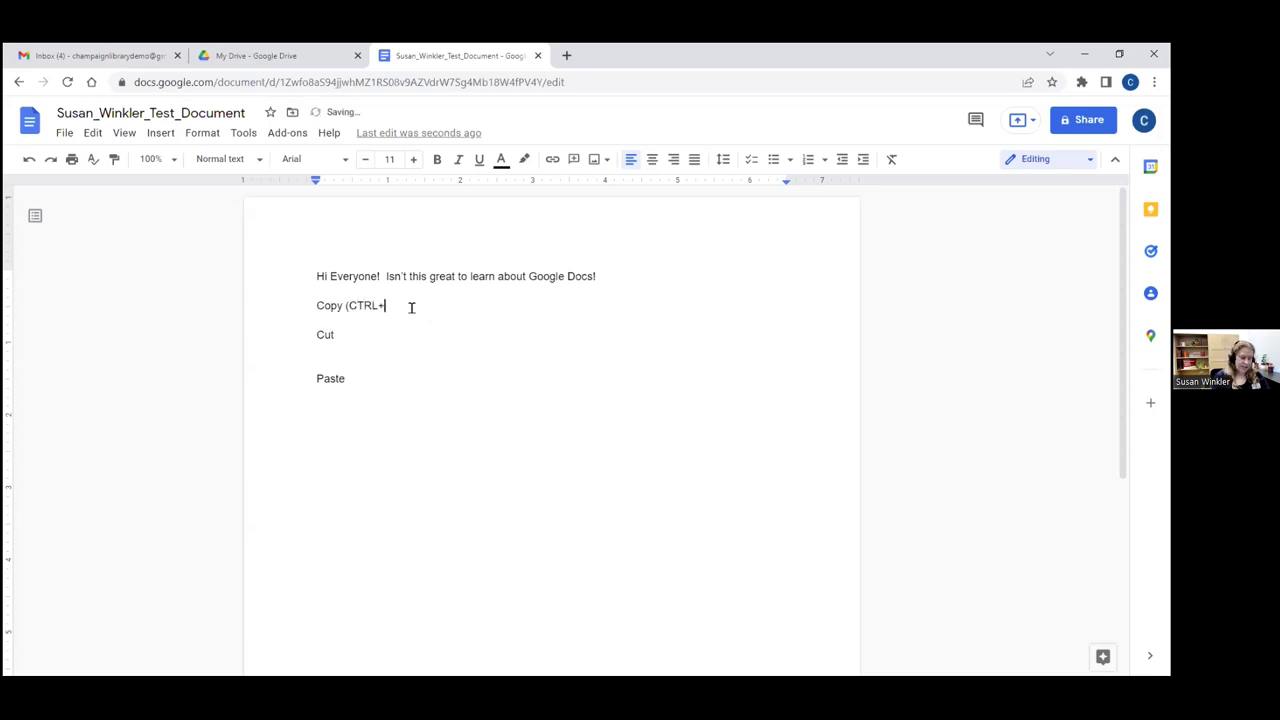
{"action": "type", "text": "C "}
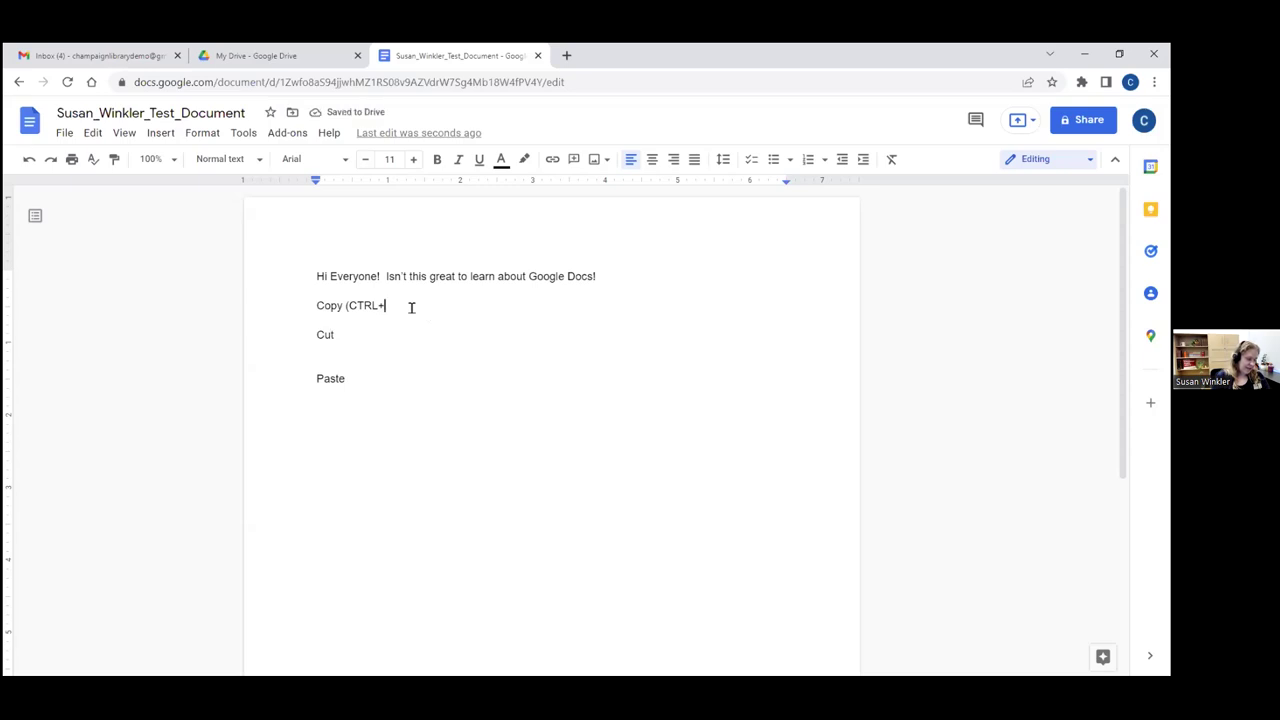
{"action": "type", "text": "windows"}
{"action": "key", "text": "BackSpace"}
{"action": "key", "text": "BackSpace"}
{"action": "key", "text": "BackSpace"}
{"action": "key", "text": "BackSpace"}
{"action": "key", "text": "BackSpace"}
{"action": "key", "text": "BackSpace"}
{"action": "key", "text": "BackSpace"}
{"action": "key", "text": "BackSpace"}
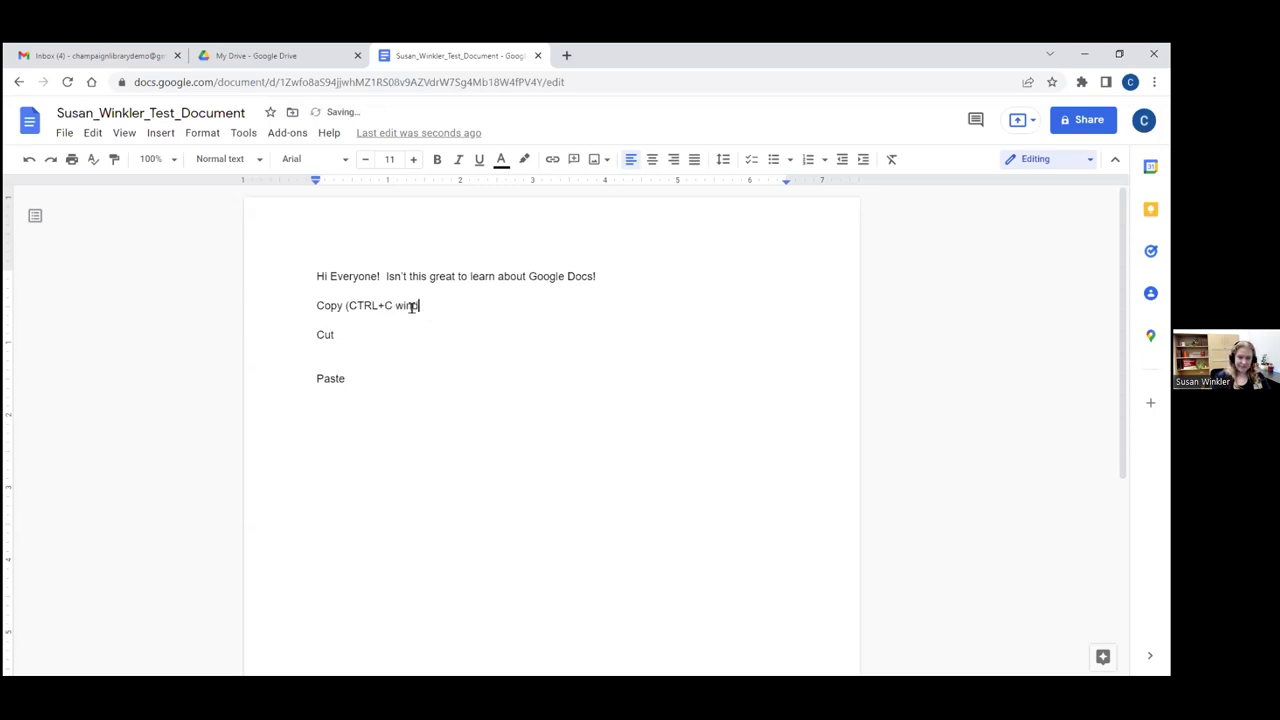
{"action": "type", "text": ") windows"}
{"action": "key", "text": "Return"}
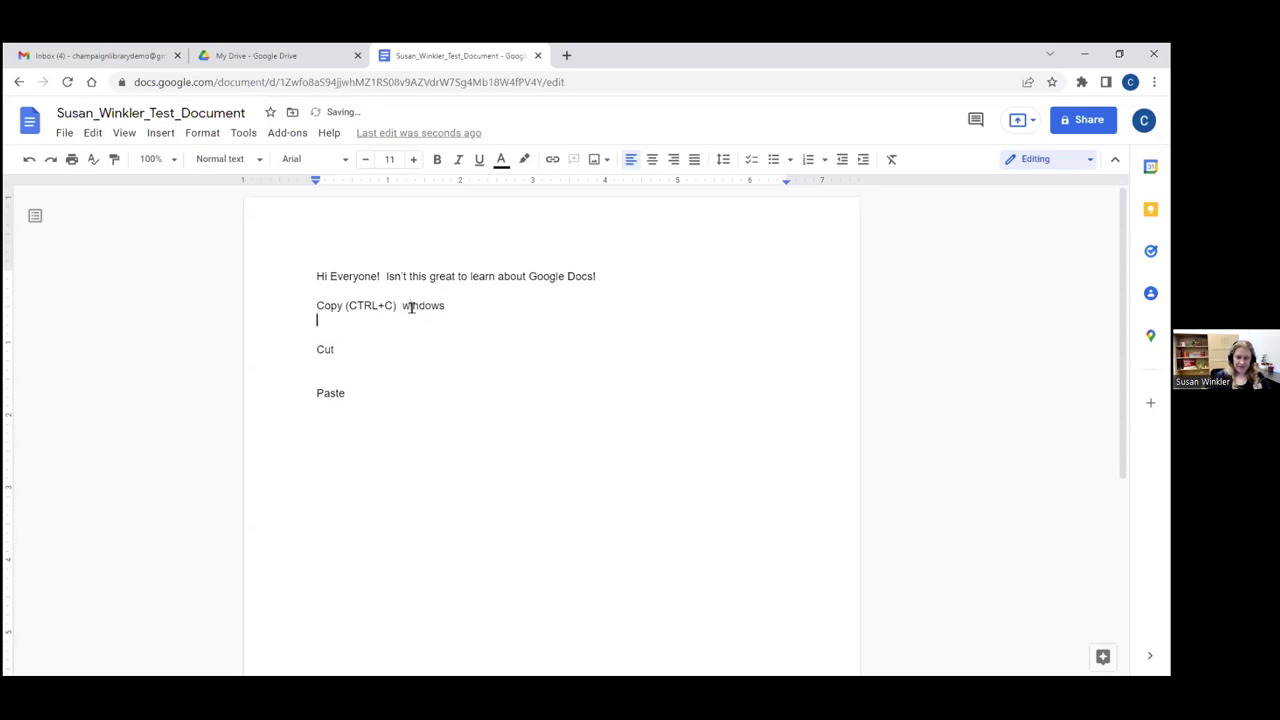
{"action": "type", "text": "("}
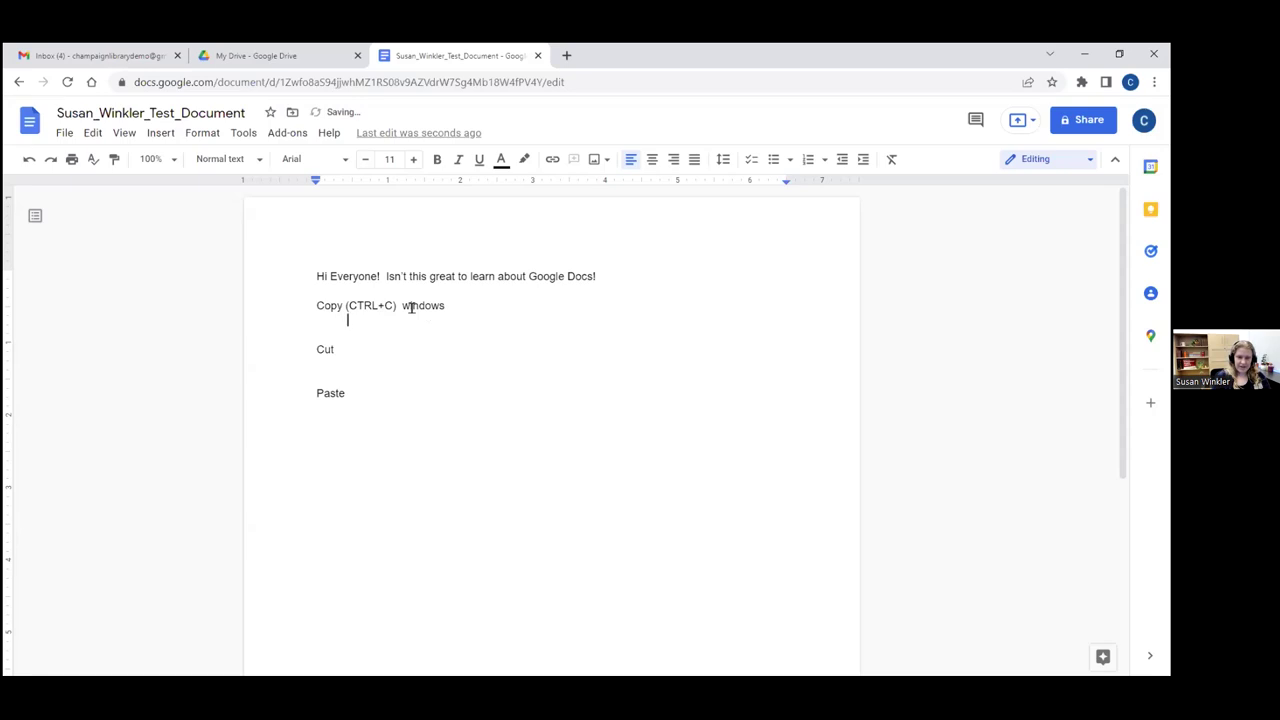
{"action": "type", "text": "Command "}
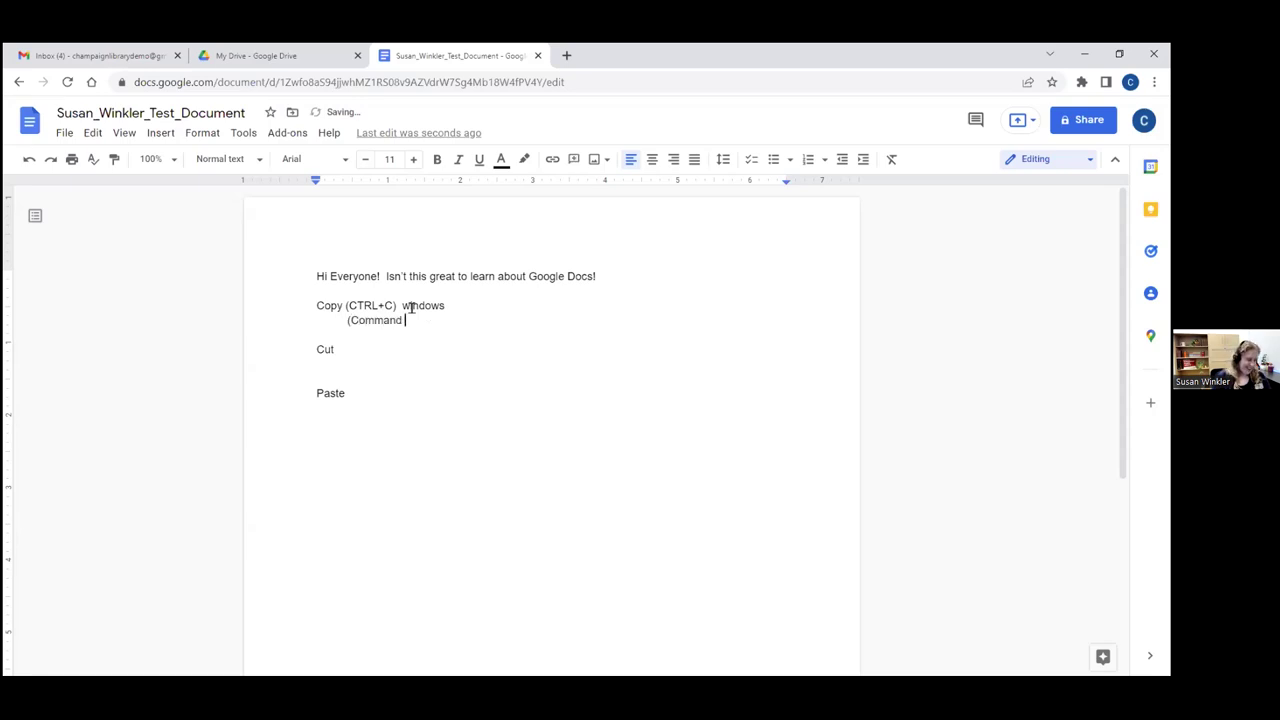
{"action": "type", "text": "+"}
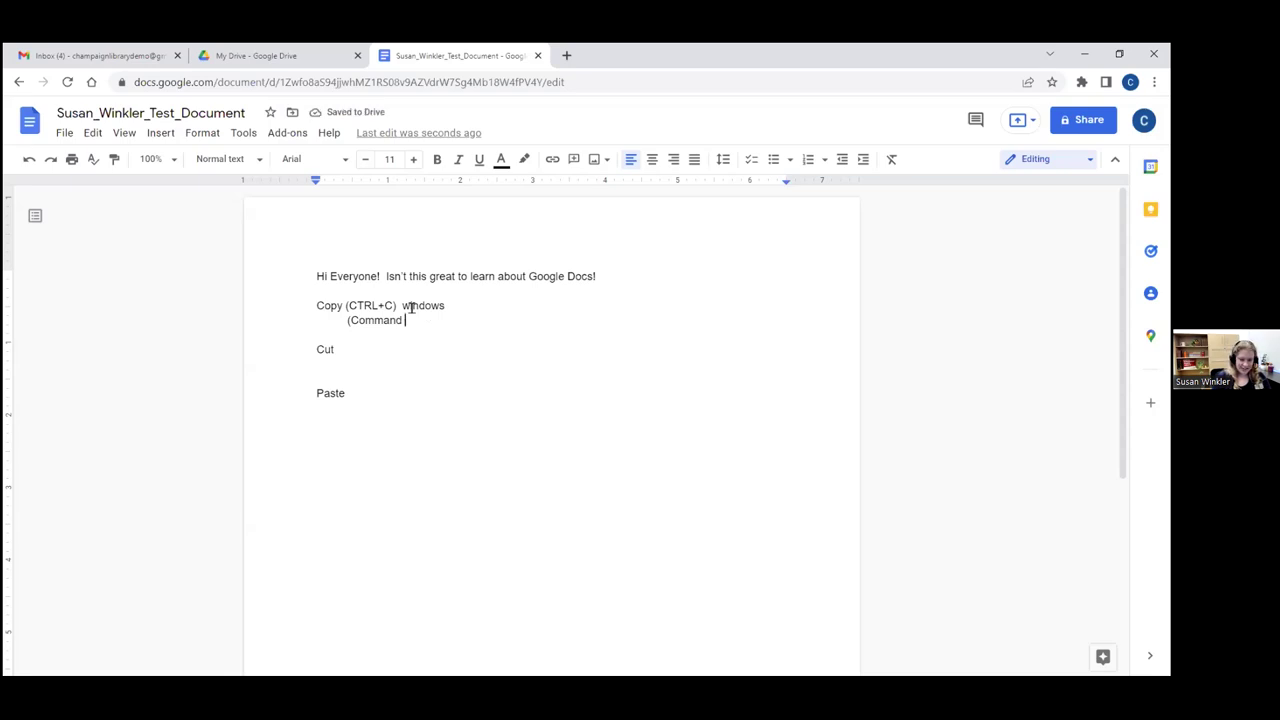
{"action": "type", "text": "C"}
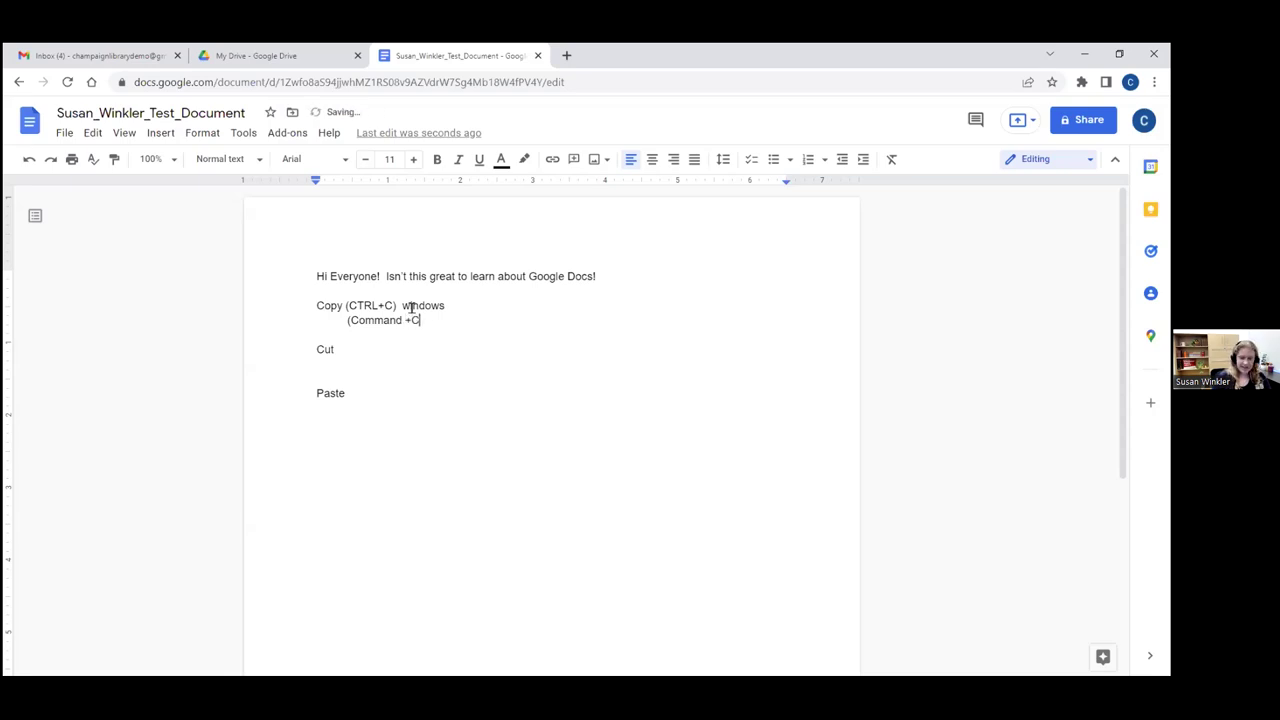
{"action": "type", "text": ") Mac"}
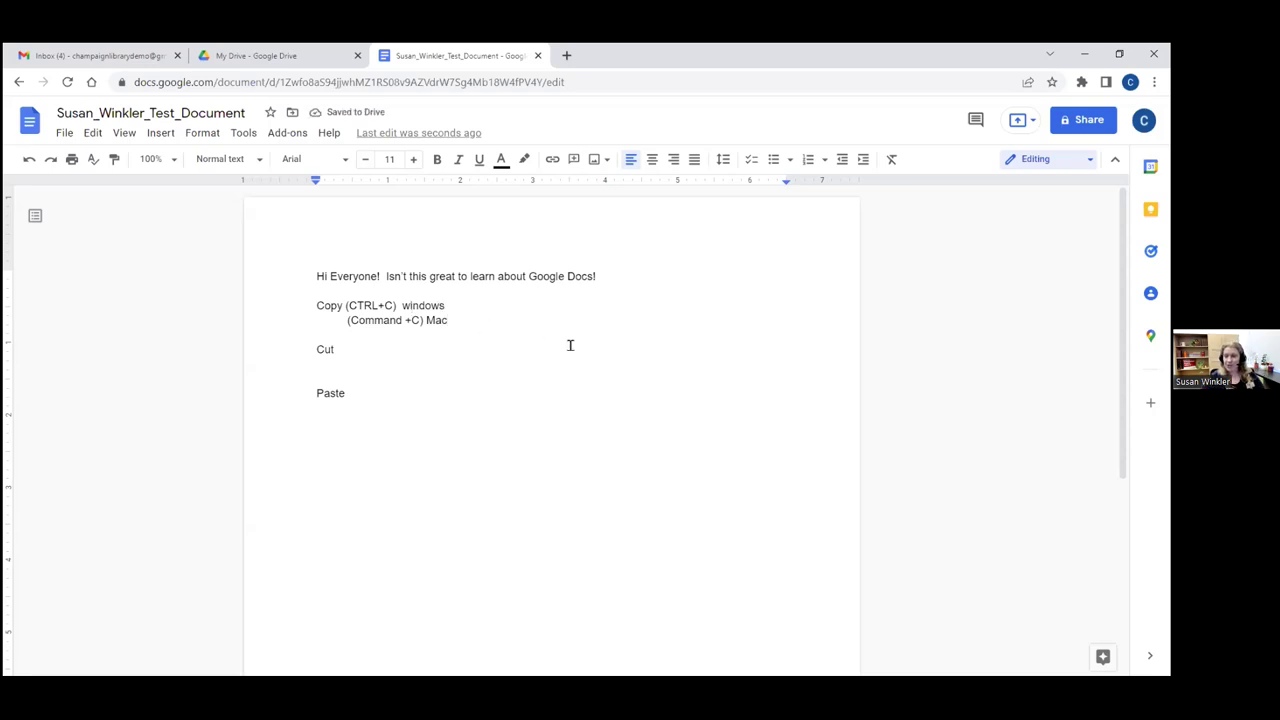
{"action": "key", "text": "ctrl+plus"}
{"action": "key", "text": "ctrl+plus"}
{"action": "key", "text": "ctrl+plus"}
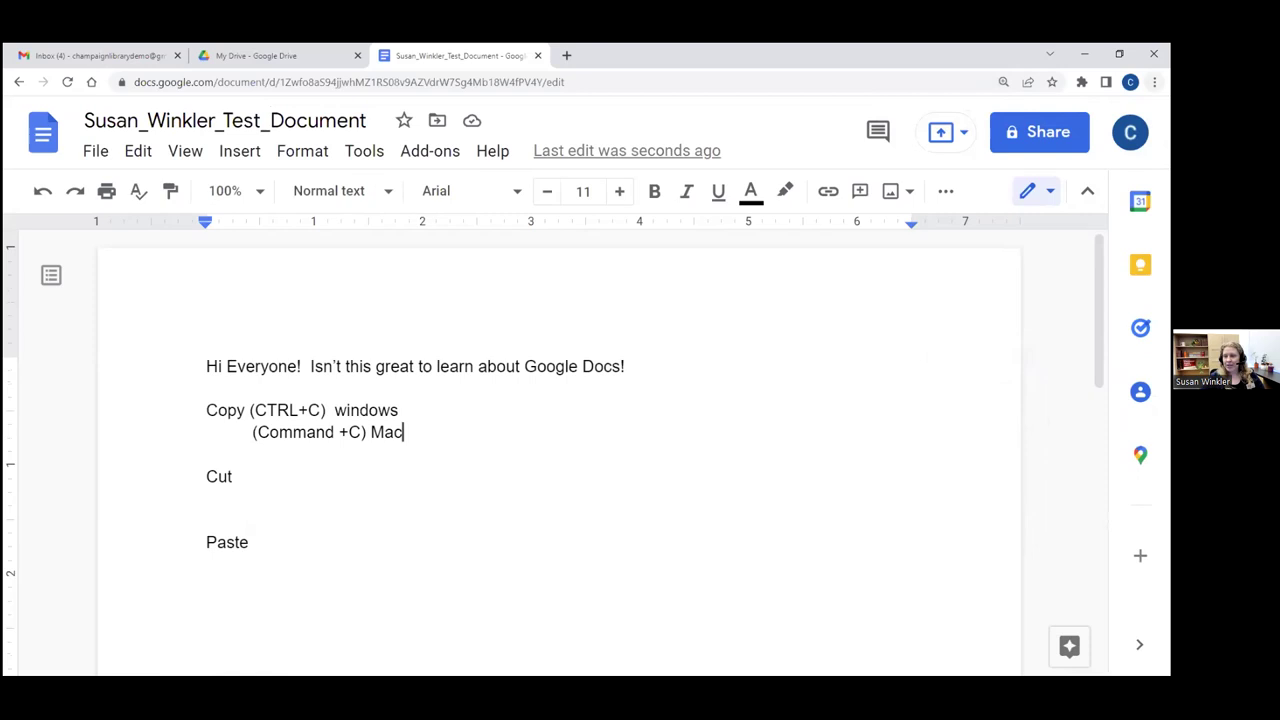
{"action": "key", "text": "alt+f"}
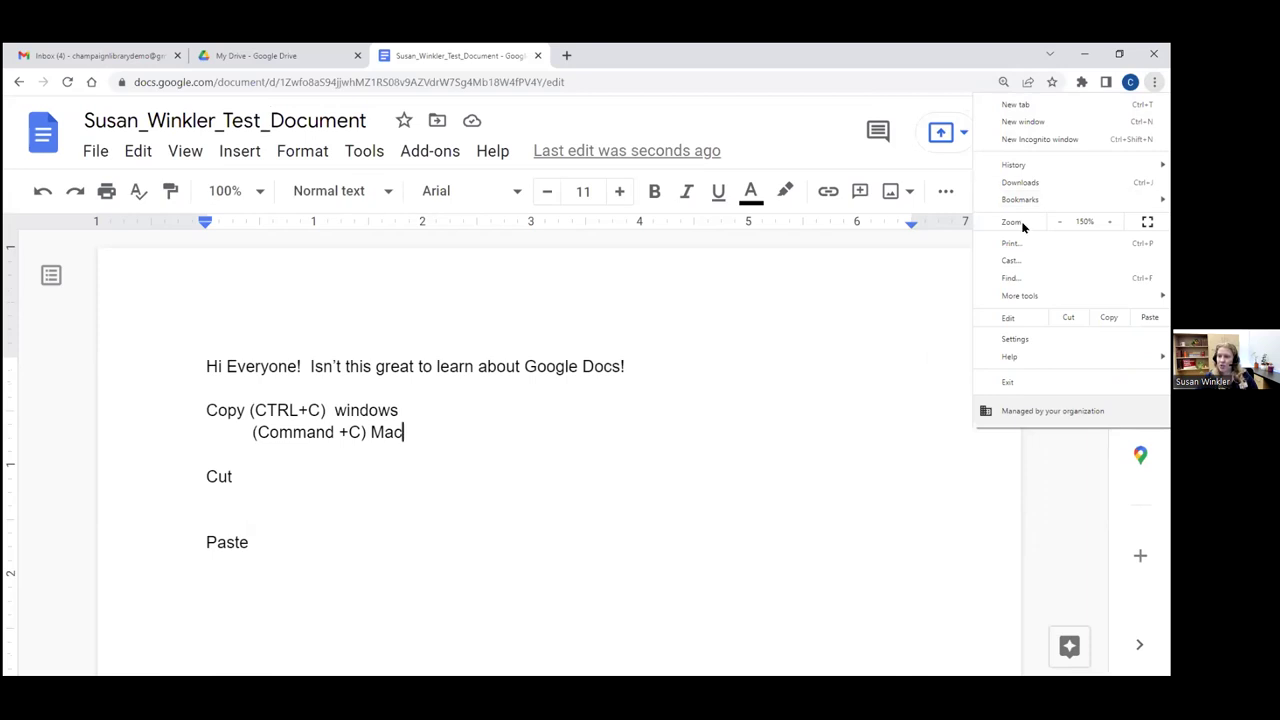
Step: Set Chrome's page zoom to 125% and place the cursor back after 'Mac'
{"action": "left_click", "coordinate": [1109, 221]}
{"action": "left_click", "coordinate": [1059, 221]}
{"action": "left_click", "coordinate": [1059, 221]}
{"action": "left_click", "coordinate": [1059, 221]}
{"action": "left_click", "coordinate": [1059, 221]}
{"action": "left_click", "coordinate": [1109, 221]}
{"action": "left_click", "coordinate": [1109, 221]}
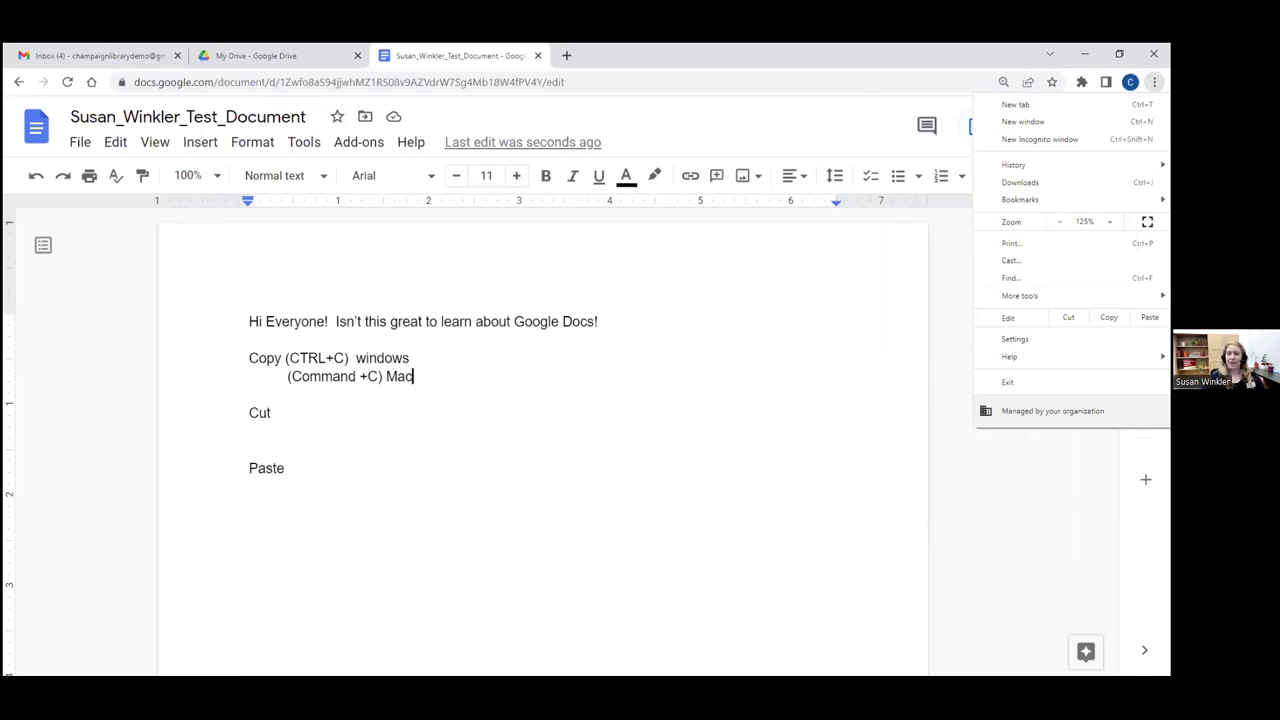
{"action": "left_click", "coordinate": [617, 338]}
{"action": "left_click", "coordinate": [451, 375]}
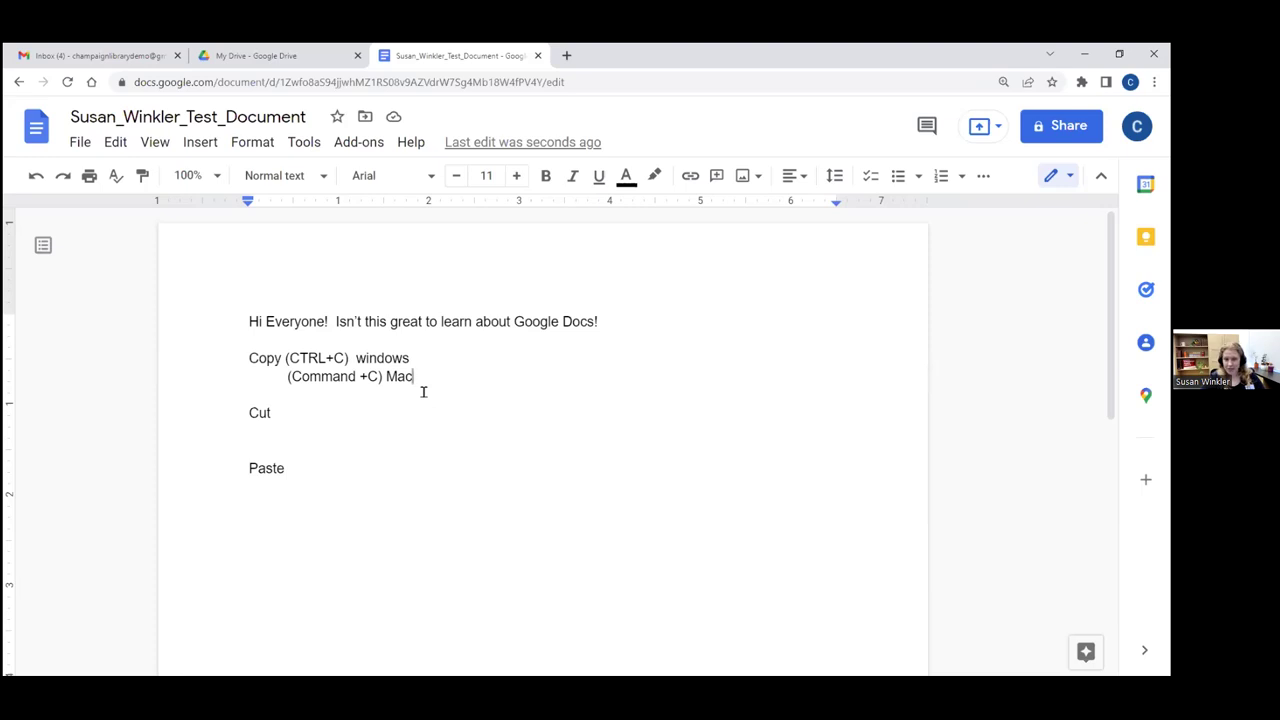
Step: Search the web for 'lorem ipsum' in a new tab and open the lipsum.com result
{"action": "left_click", "coordinate": [566, 56]}
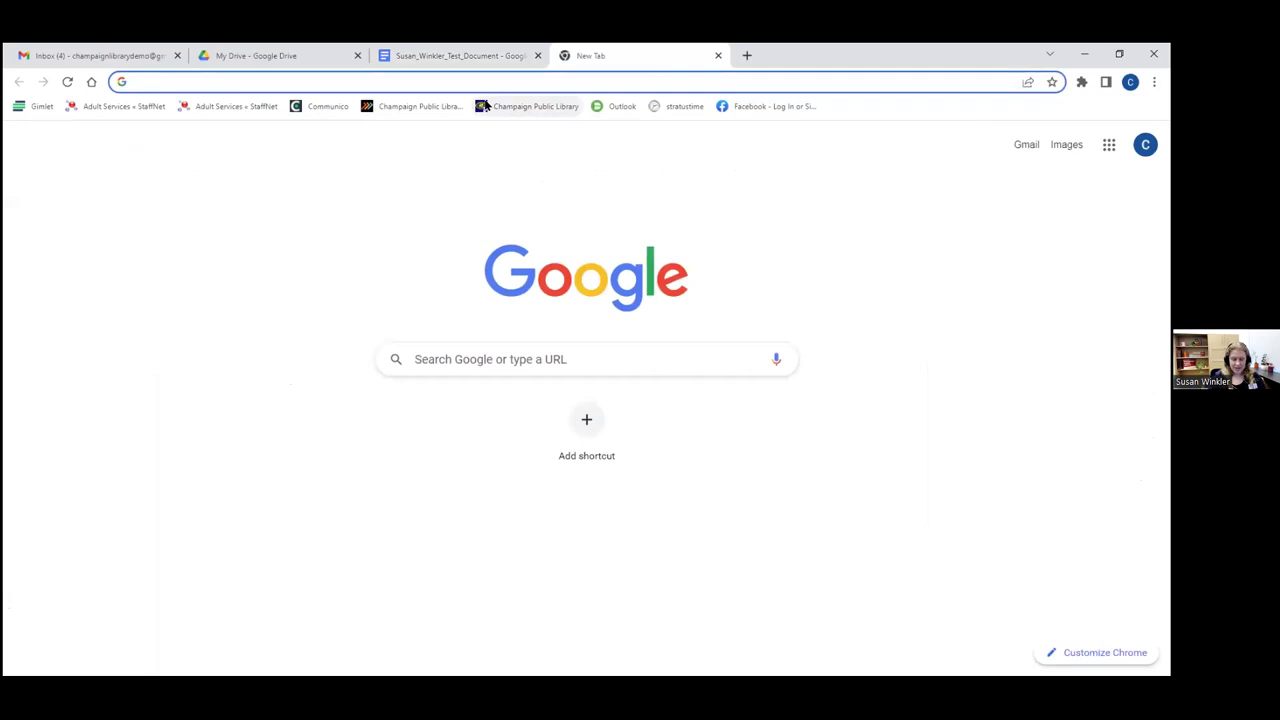
{"action": "type", "text": "lorem i"}
{"action": "key", "text": "Return"}
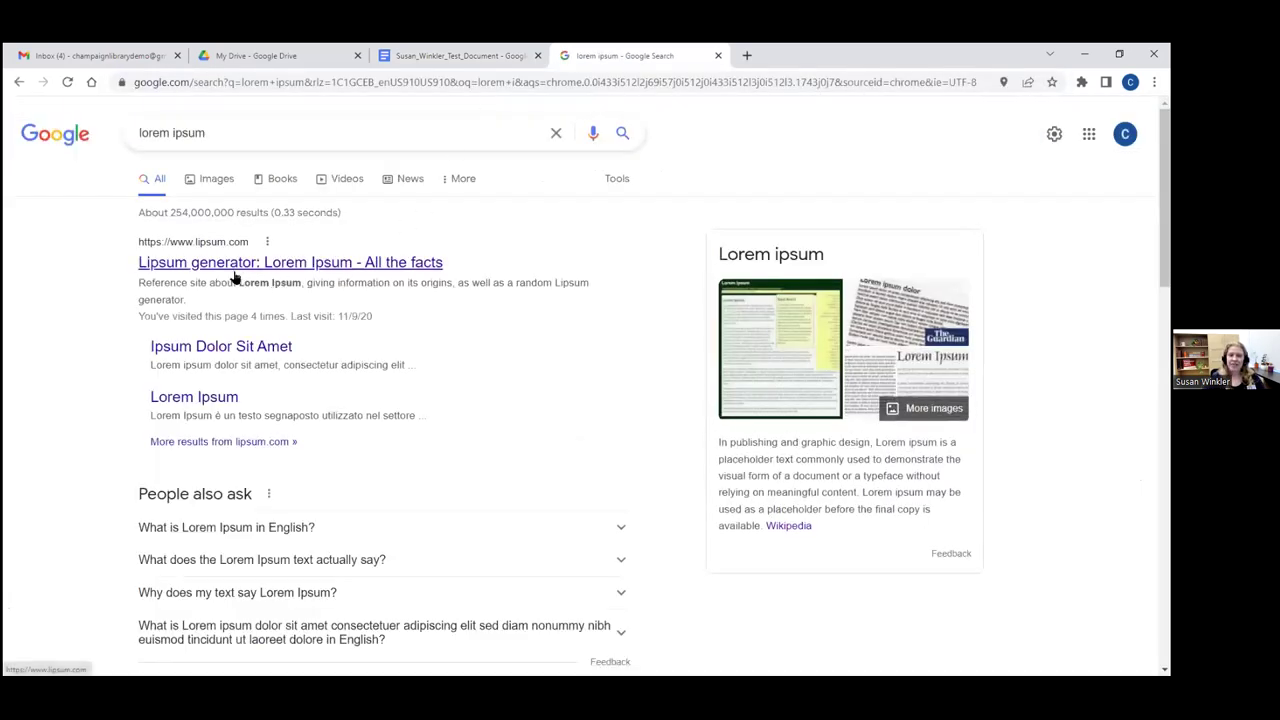
{"action": "left_click", "coordinate": [215, 263]}
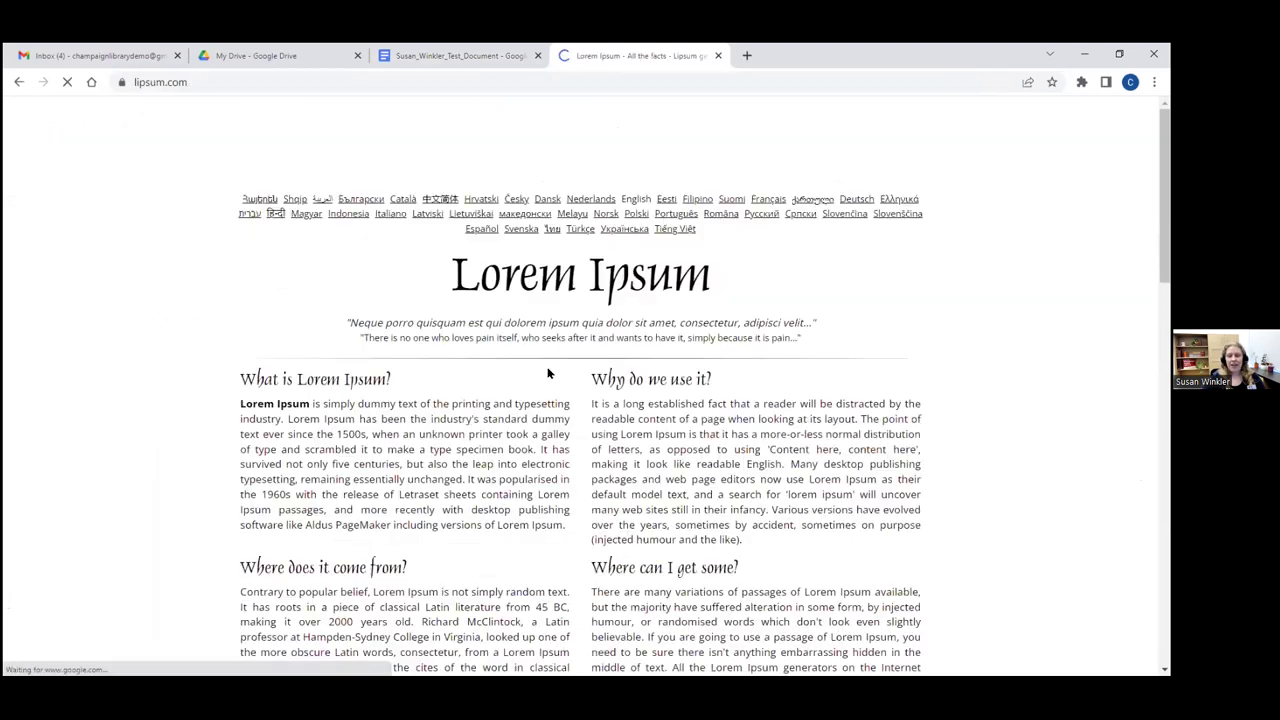
Step: Select the first 'What is Lorem Ipsum?' paragraph and return to the test document
{"action": "scroll", "coordinate": [299, 325], "scroll_direction": "down", "scroll_amount": 2}
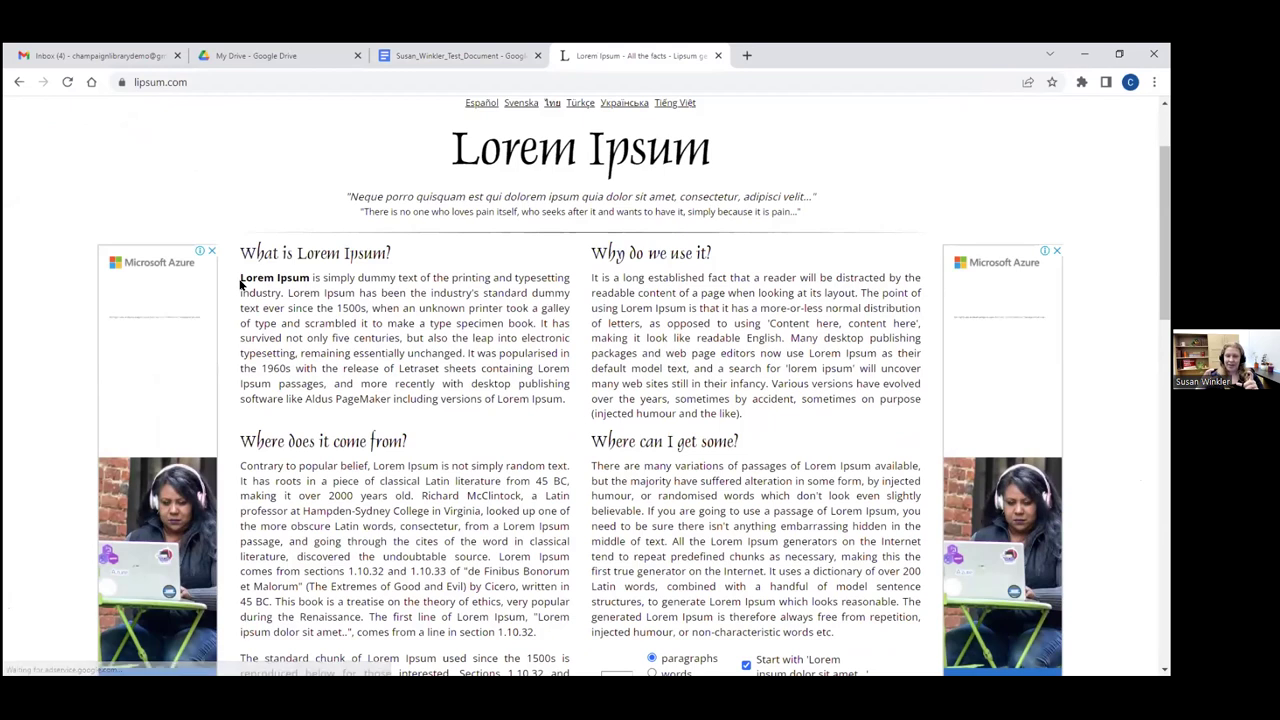
{"action": "scroll", "coordinate": [403, 318], "scroll_direction": "down", "scroll_amount": 2}
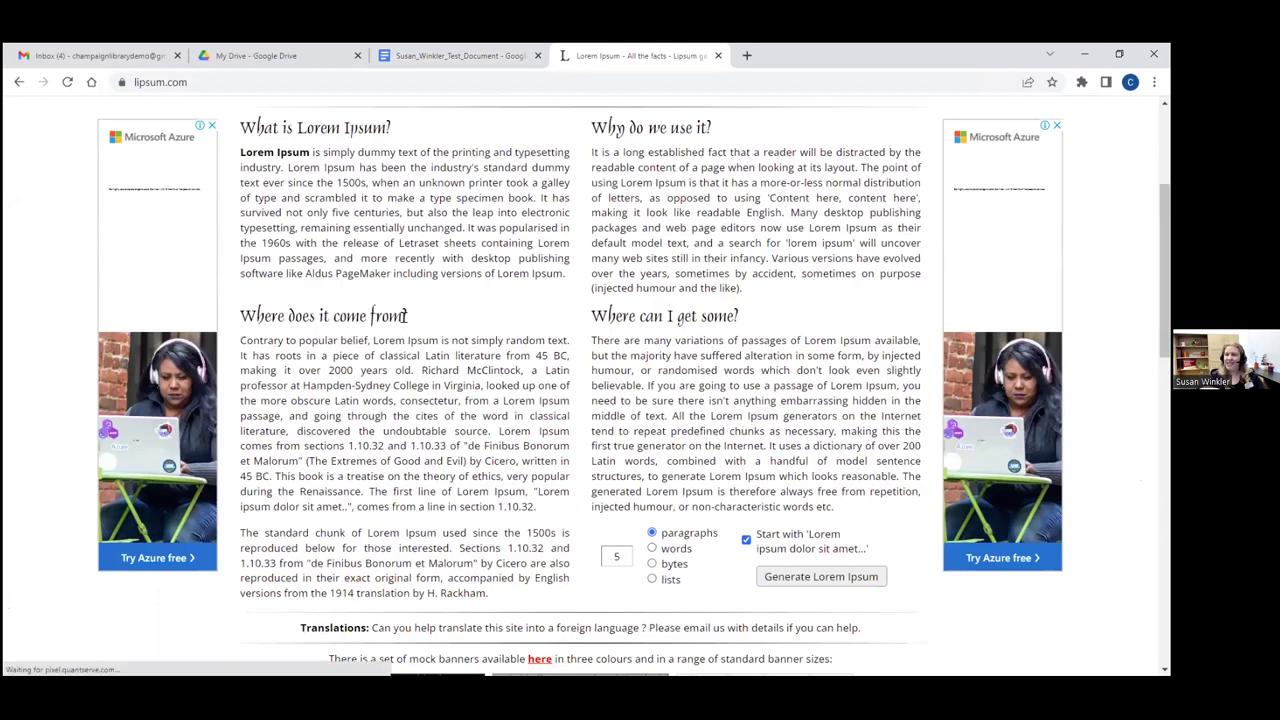
{"action": "scroll", "coordinate": [405, 316], "scroll_direction": "up", "scroll_amount": 2}
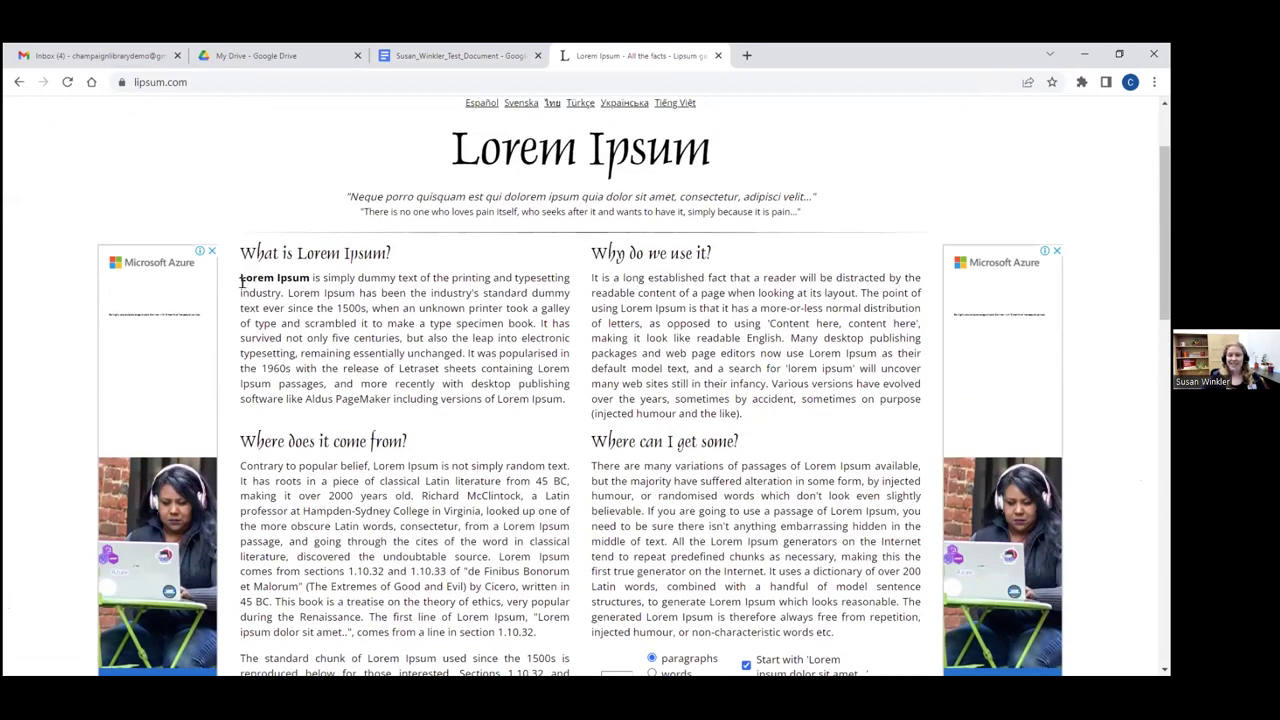
{"action": "left_click_drag", "start_coordinate": [241, 282], "coordinate": [568, 404]}
{"action": "key", "text": "ctrl+c"}
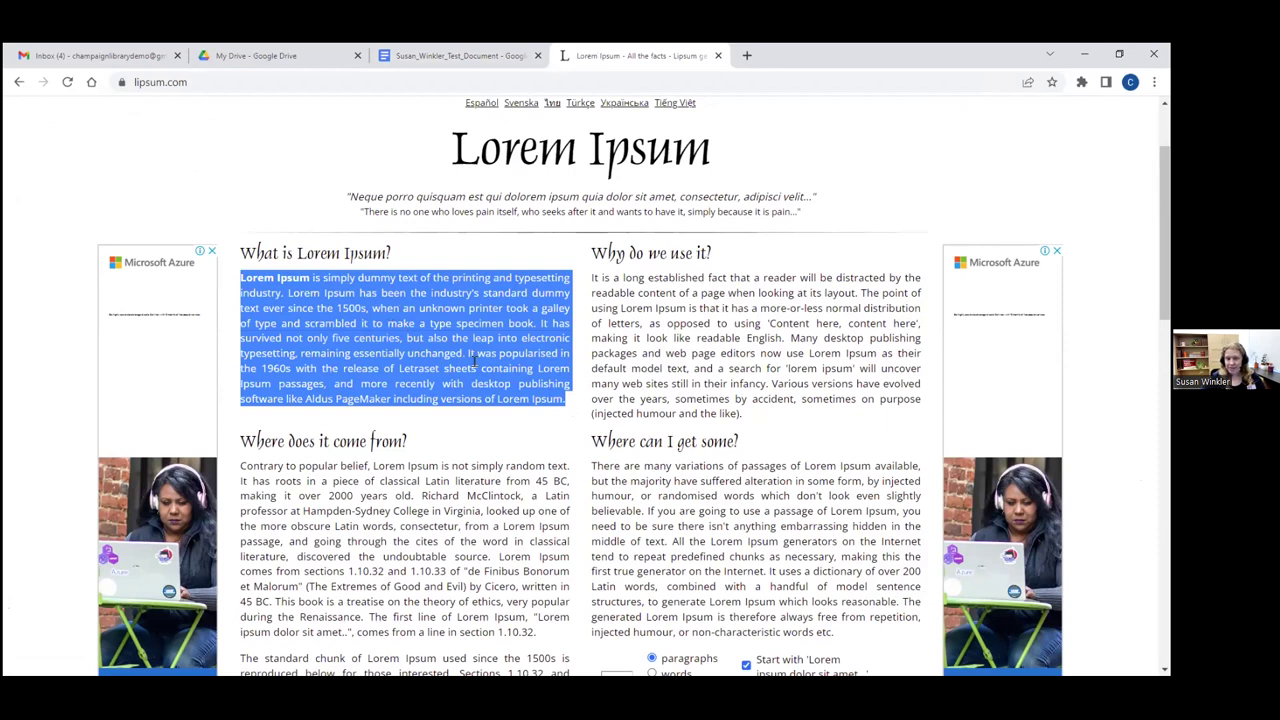
{"action": "left_click", "coordinate": [456, 55]}
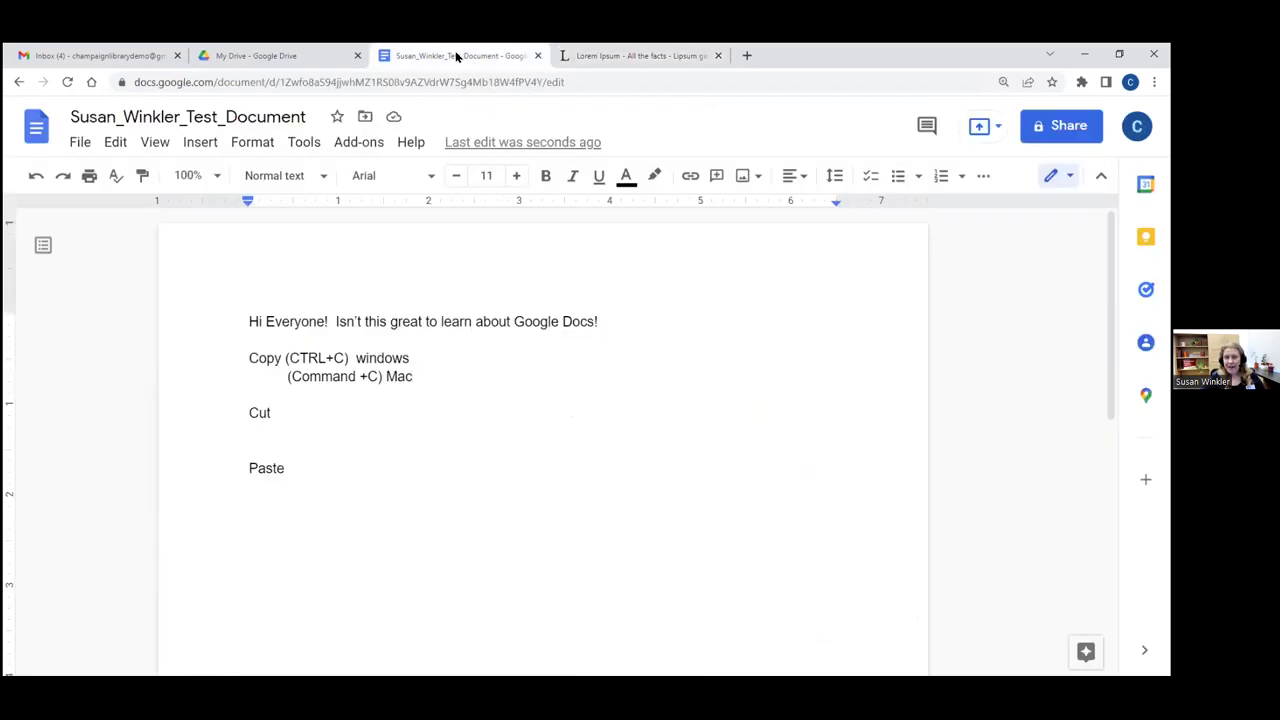
Step: Paste the Lorem Ipsum paragraph on a new line below the Mac Copy shortcut
{"action": "left_click", "coordinate": [476, 370]}
{"action": "key", "text": "Return"}
{"action": "key", "text": "Return"}
{"action": "key", "text": "Up"}
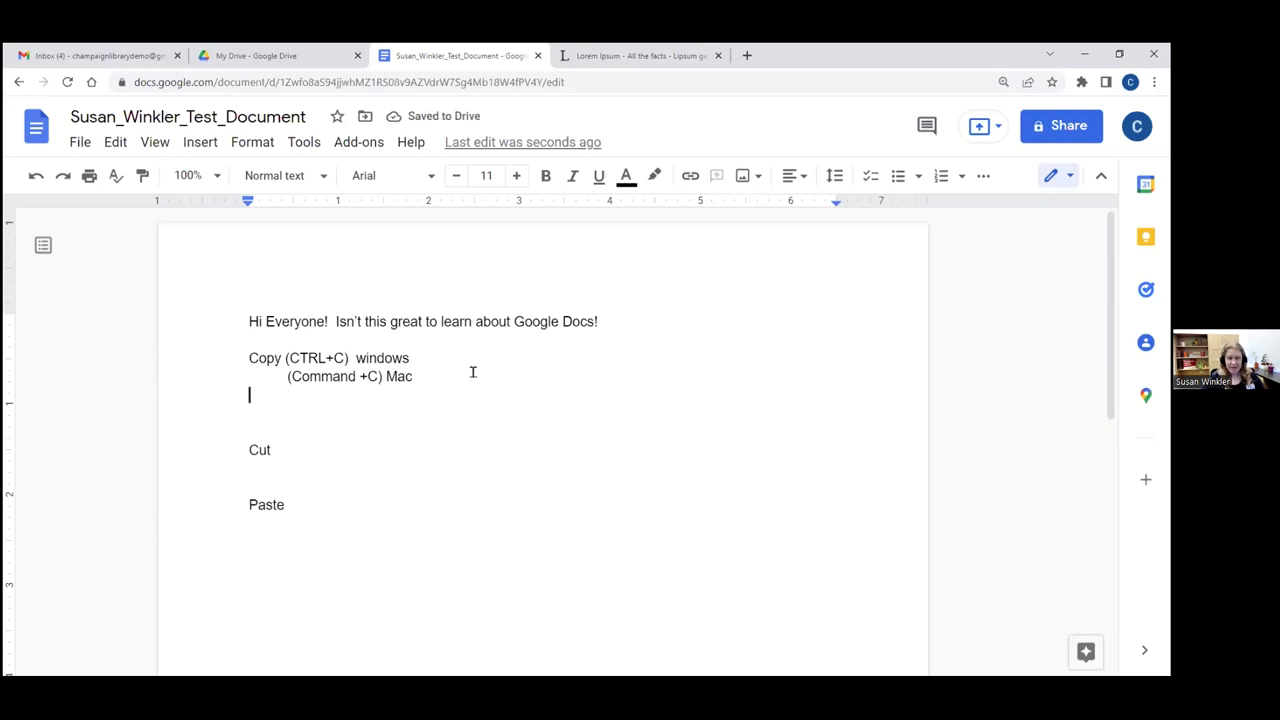
{"action": "key", "text": "ctrl+v"}
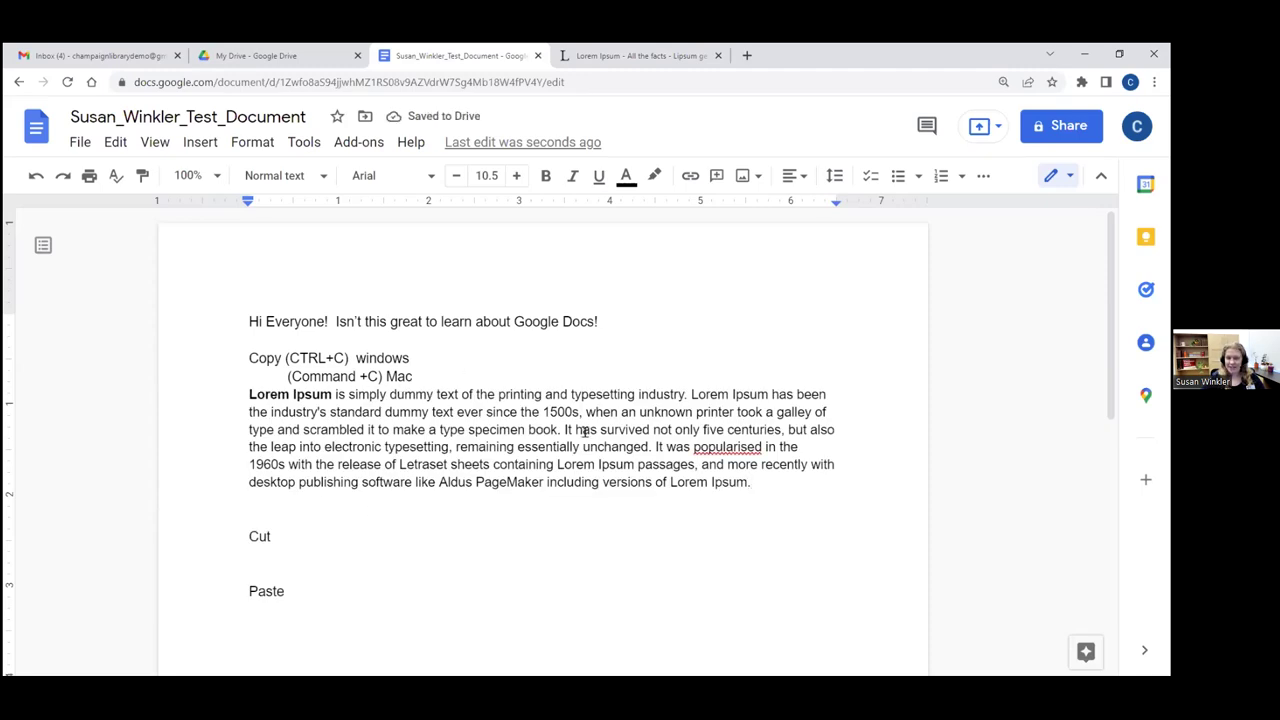
{"action": "left_click", "coordinate": [763, 483]}
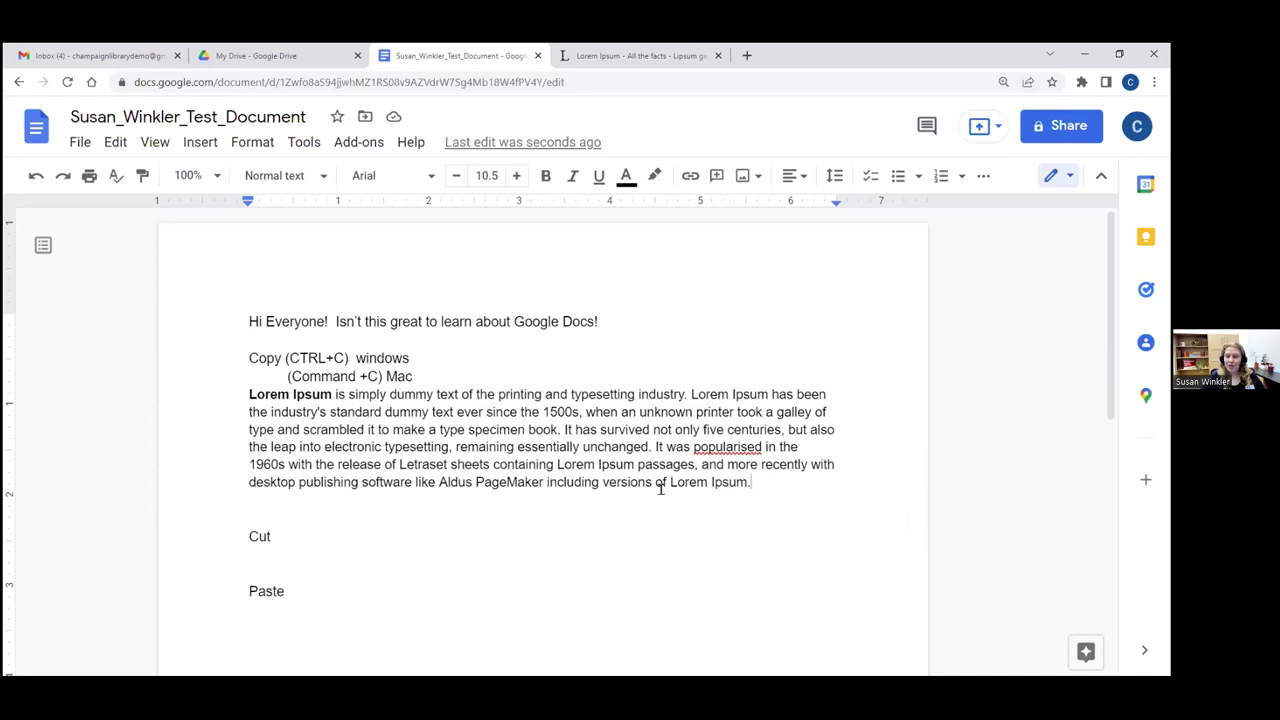
Step: Bring up the context menu over '1500s' and dismiss it without changing anything
{"action": "right_click", "coordinate": [563, 420]}
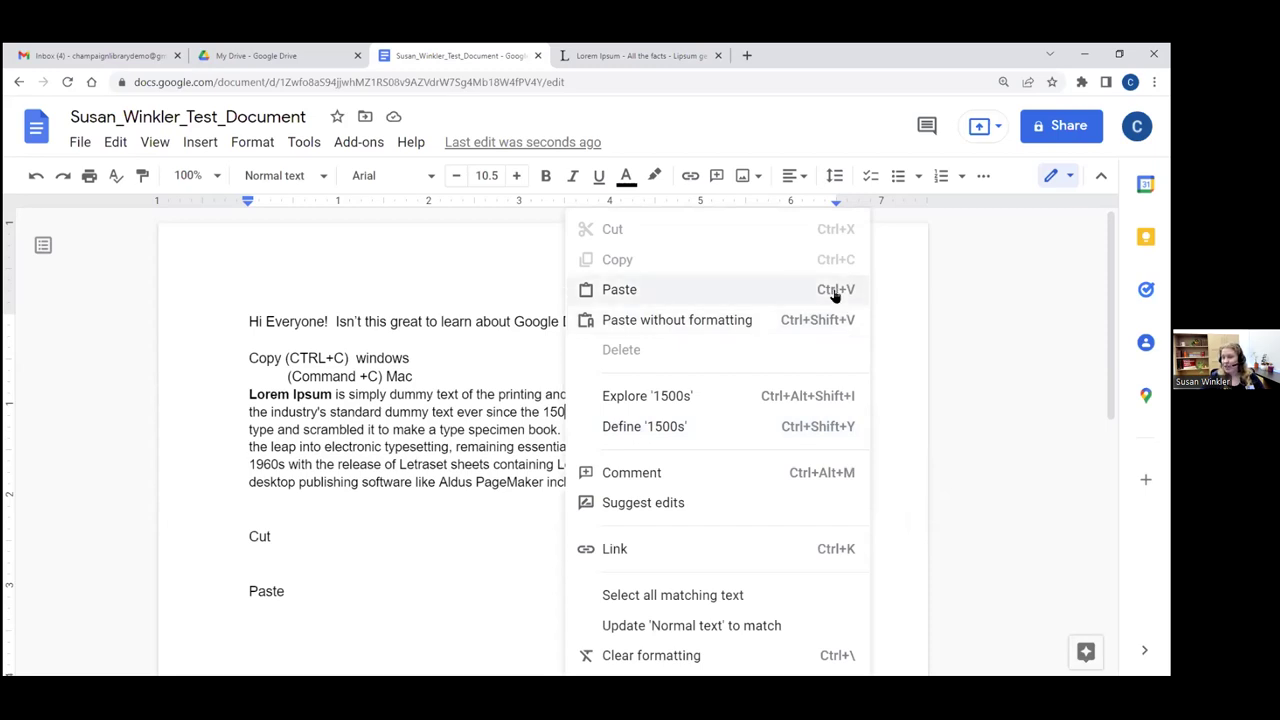
{"action": "left_click", "coordinate": [500, 427]}
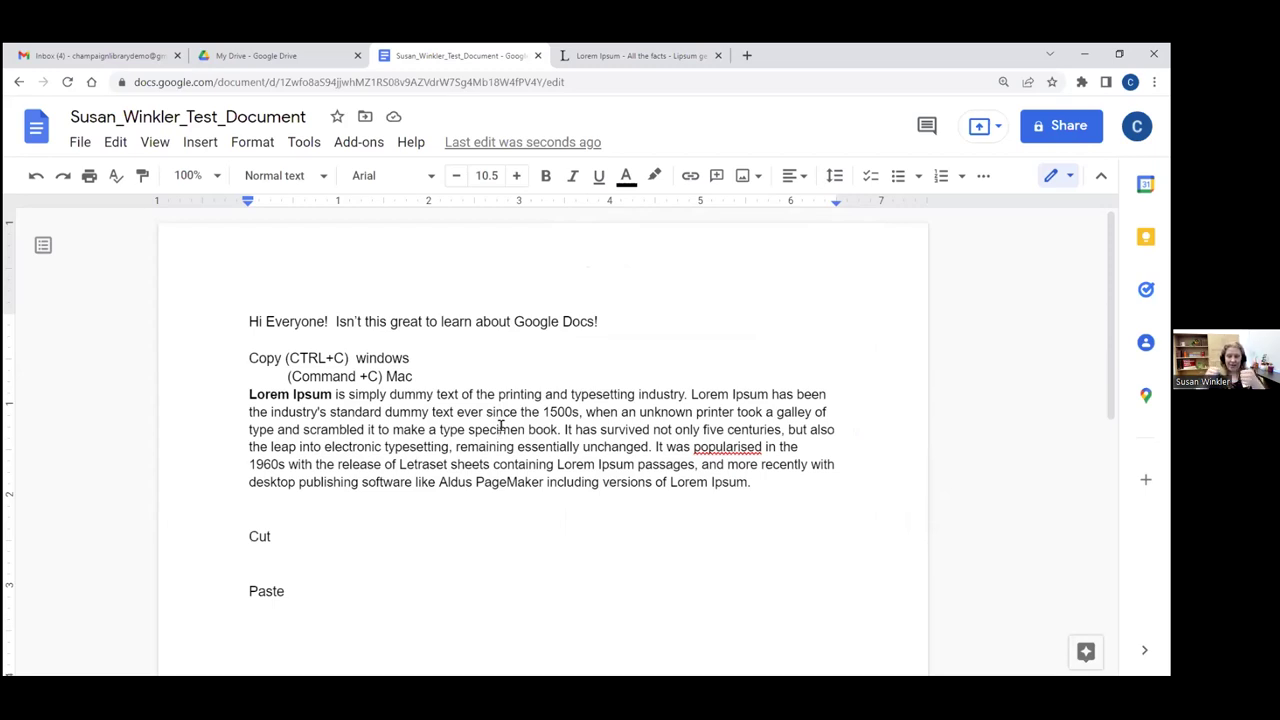
{"action": "scroll", "coordinate": [353, 384], "scroll_direction": "down", "scroll_amount": 2}
{"action": "scroll", "coordinate": [353, 384], "scroll_direction": "up", "scroll_amount": 2}
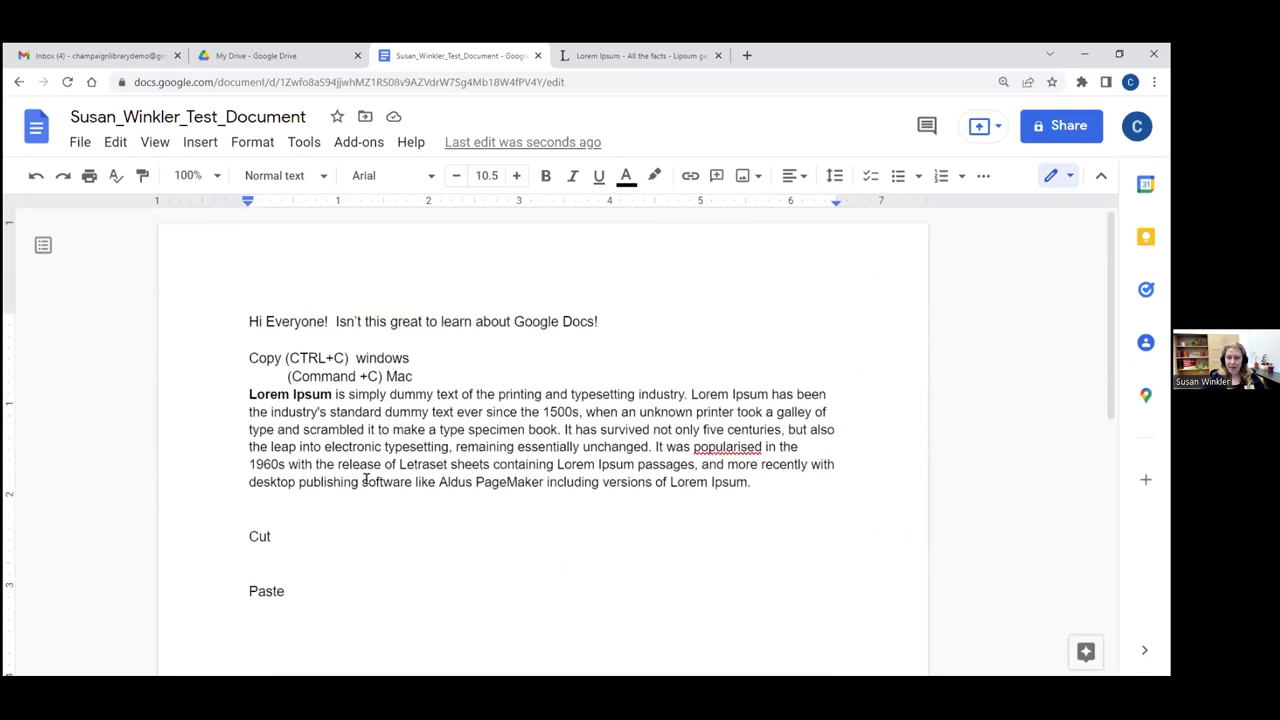
Step: Add '(CTRL+X) windows' after Cut and '(Command + X) Mac' on the line below
{"action": "left_click", "coordinate": [334, 535]}
{"action": "type", "text": "(CTRL+X"}
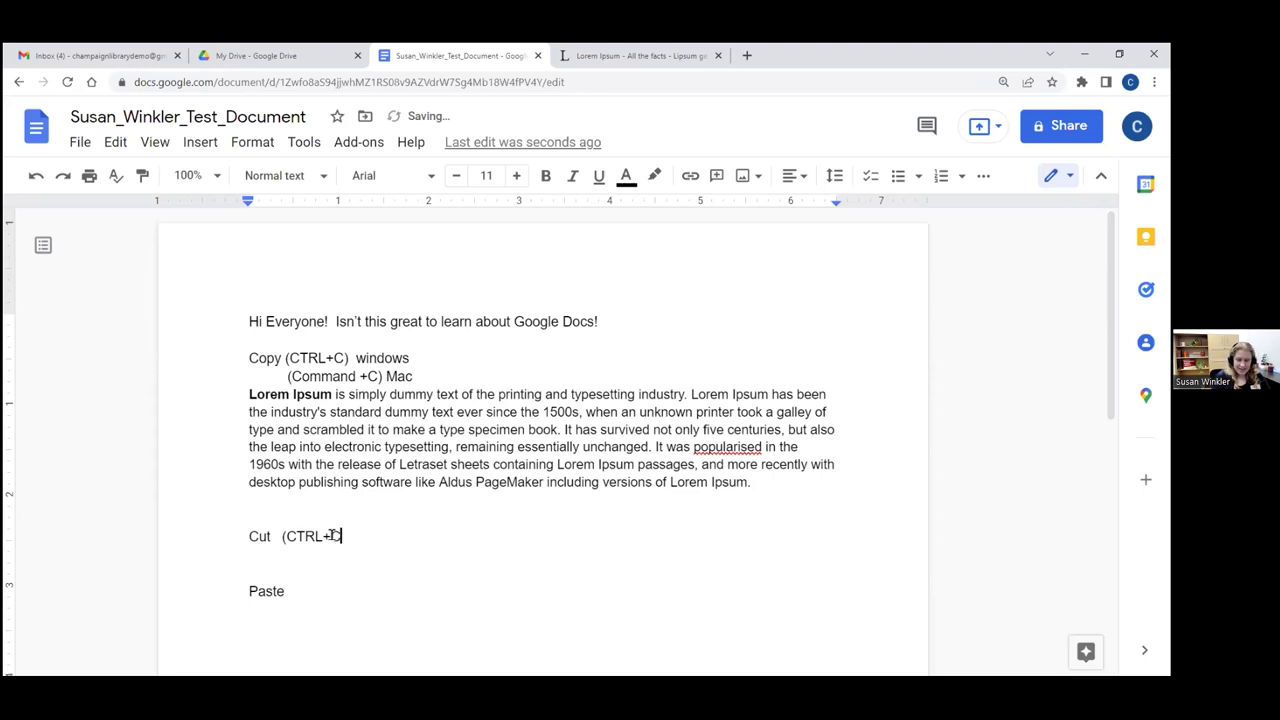
{"action": "type", "text": ") windows"}
{"action": "key", "text": "Return"}
{"action": "type", "text": "(Command + X) Mac"}
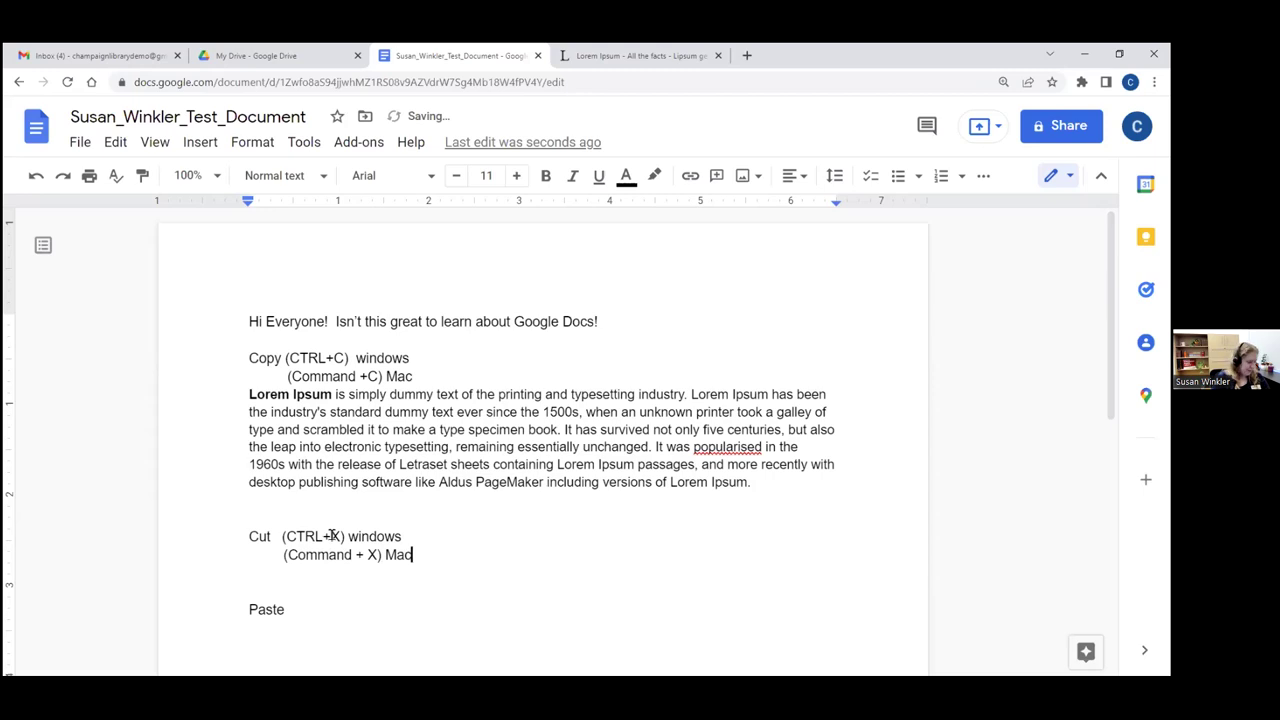
{"action": "key", "text": "Return"}
{"action": "key", "text": "Return"}
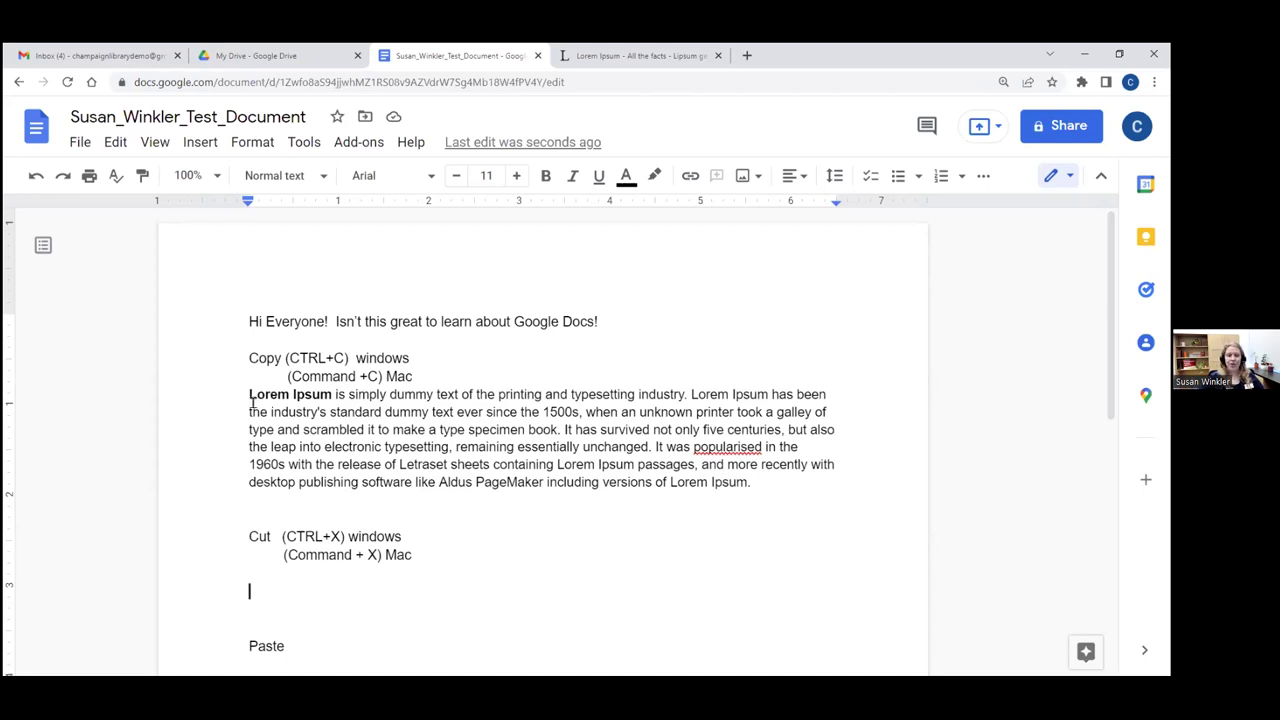
Step: Cut the Lorem Ipsum paragraph from under Copy and paste it below '(Command + X) Mac'
{"action": "left_click_drag", "start_coordinate": [247, 395], "coordinate": [751, 486]}
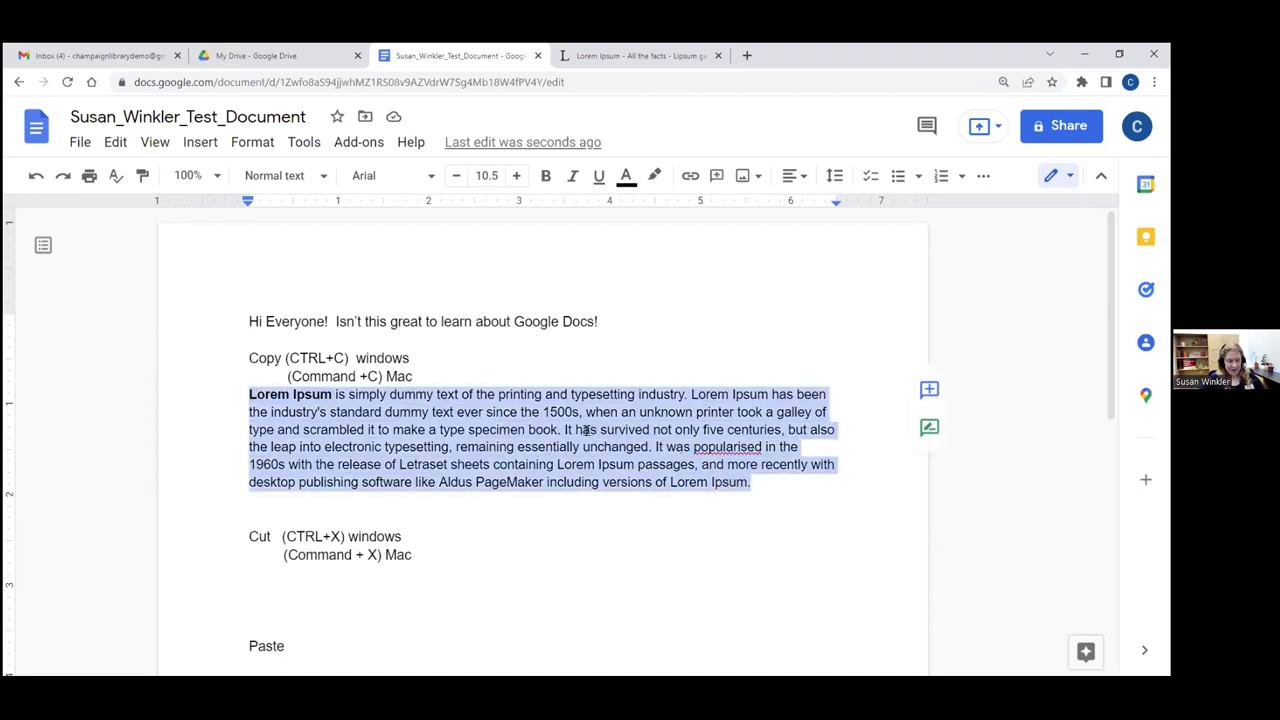
{"action": "key", "text": "ctrl+x"}
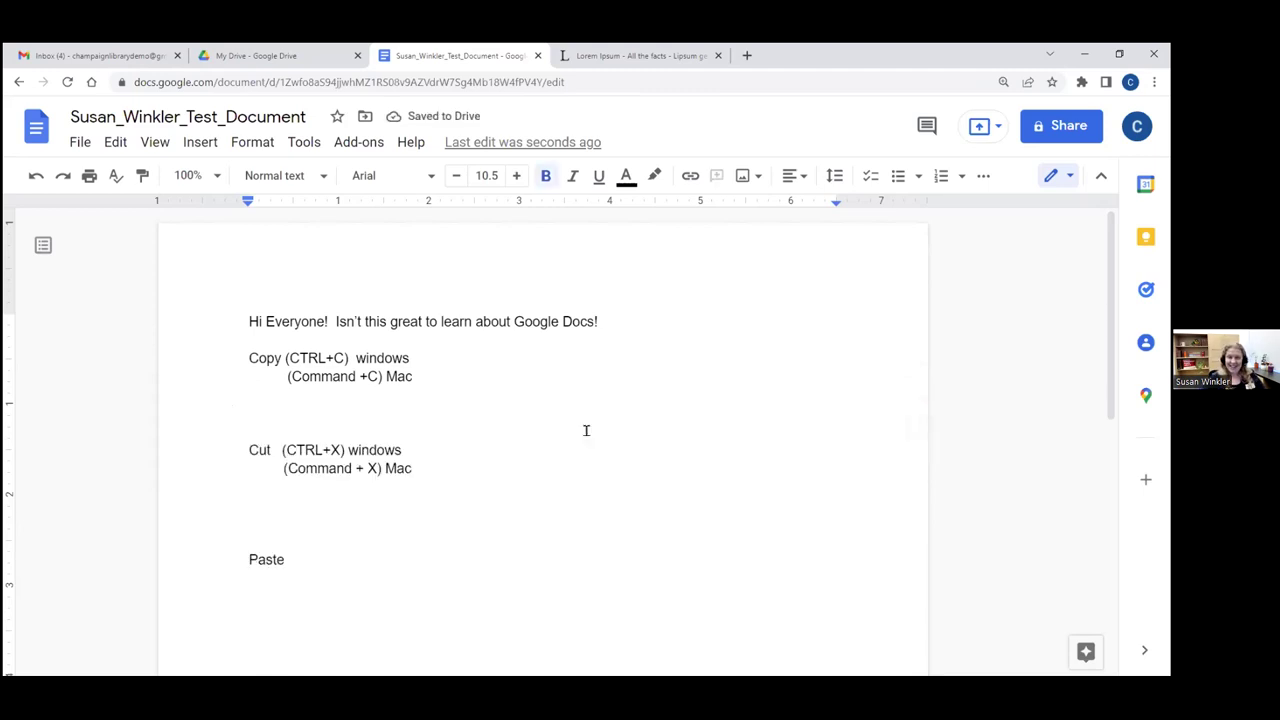
{"action": "left_click", "coordinate": [283, 491]}
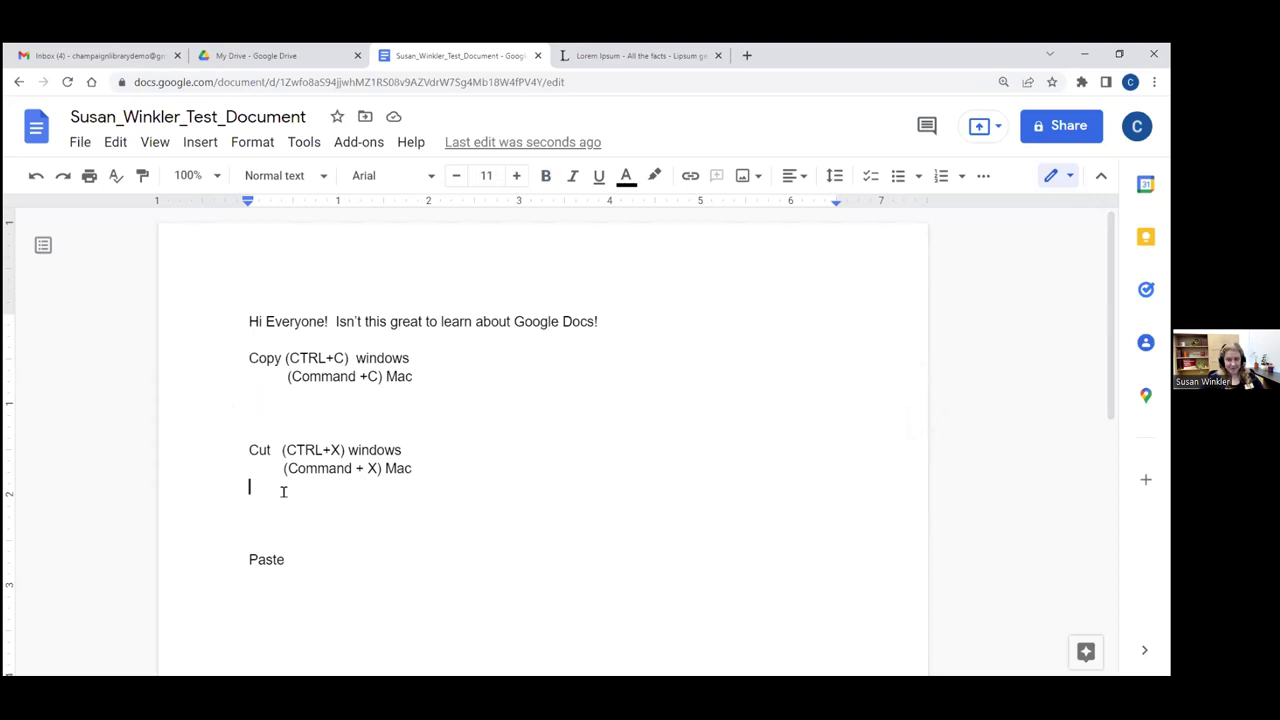
{"action": "key", "text": "ctrl+v"}
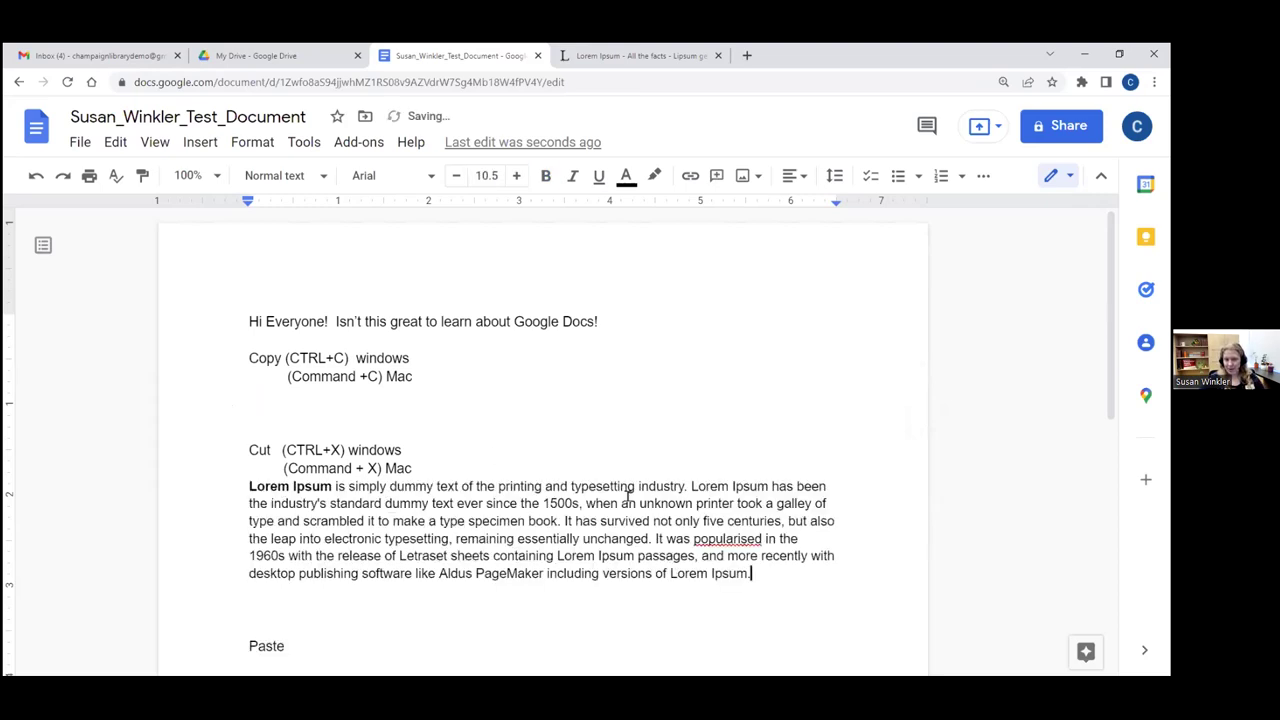
{"action": "scroll", "coordinate": [594, 477], "scroll_direction": "down", "scroll_amount": 3}
{"action": "scroll", "coordinate": [417, 331], "scroll_direction": "up", "scroll_amount": 2}
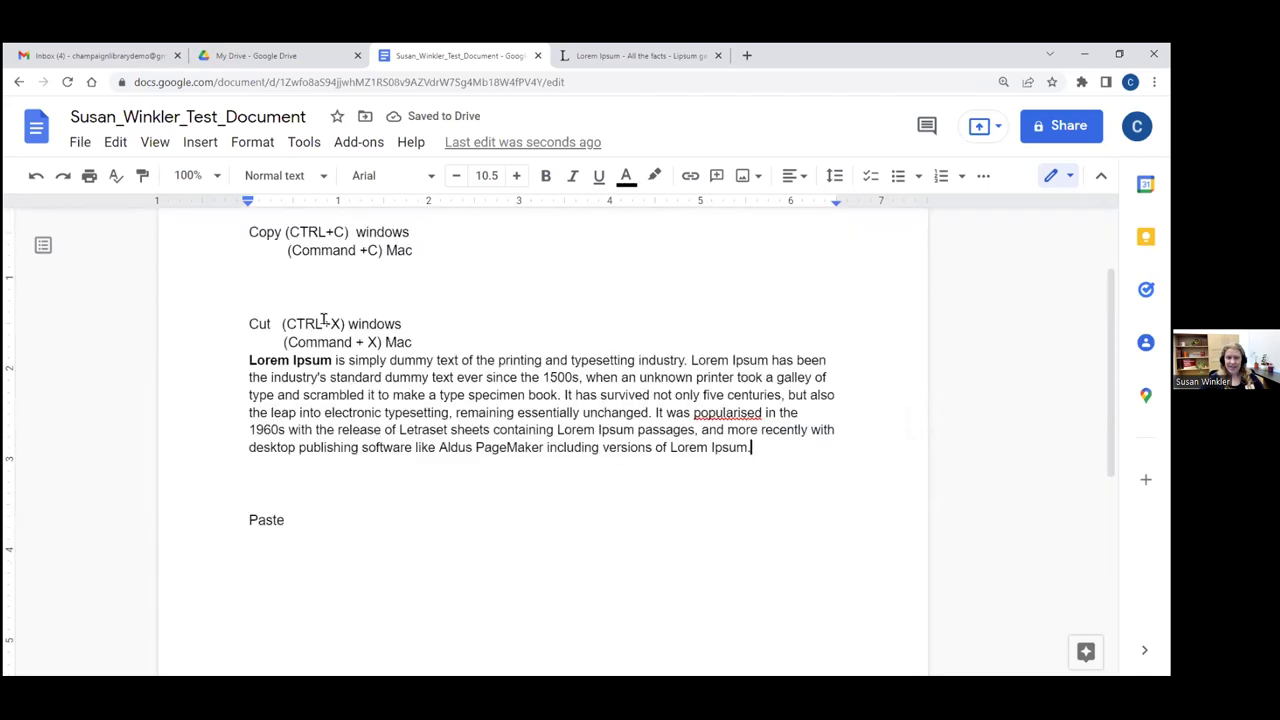
Step: Add '(CTRL + V) windows' and '(Command + V) Mac' under Paste, then open the print dialog
{"action": "left_click", "coordinate": [324, 520]}
{"action": "type", "text": "(CTRL +"}
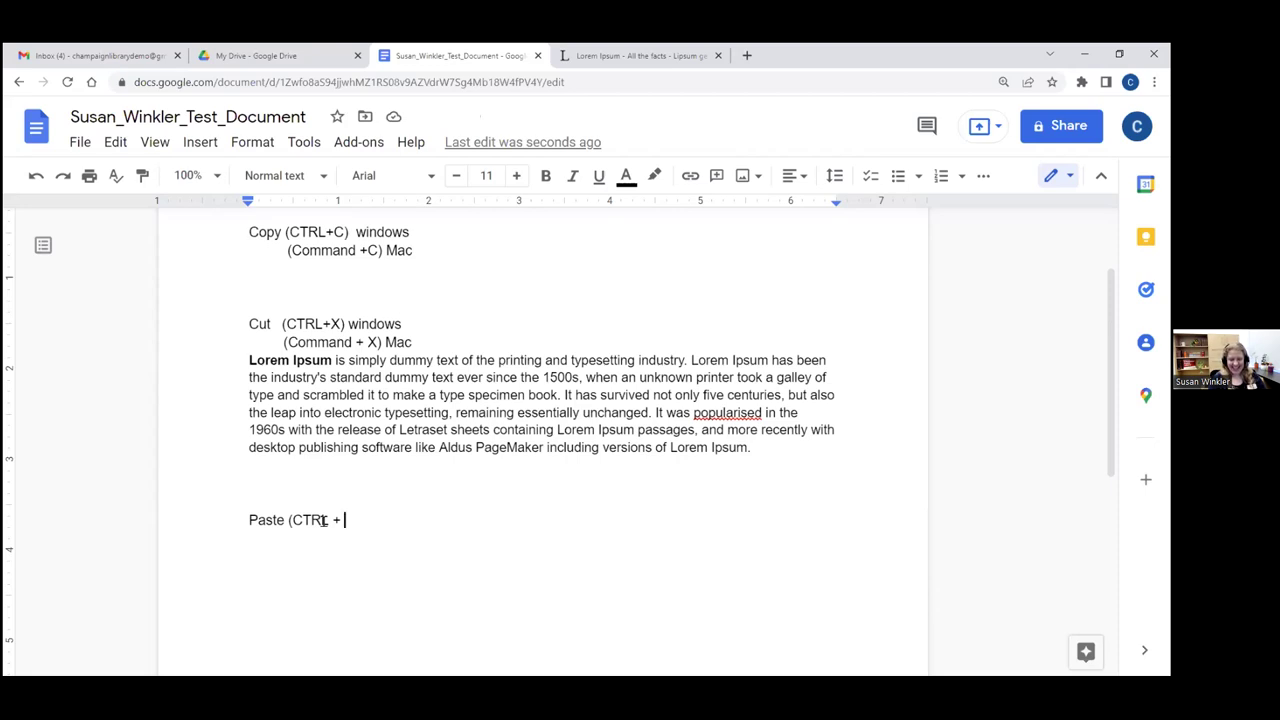
{"action": "type", "text": "V)"}
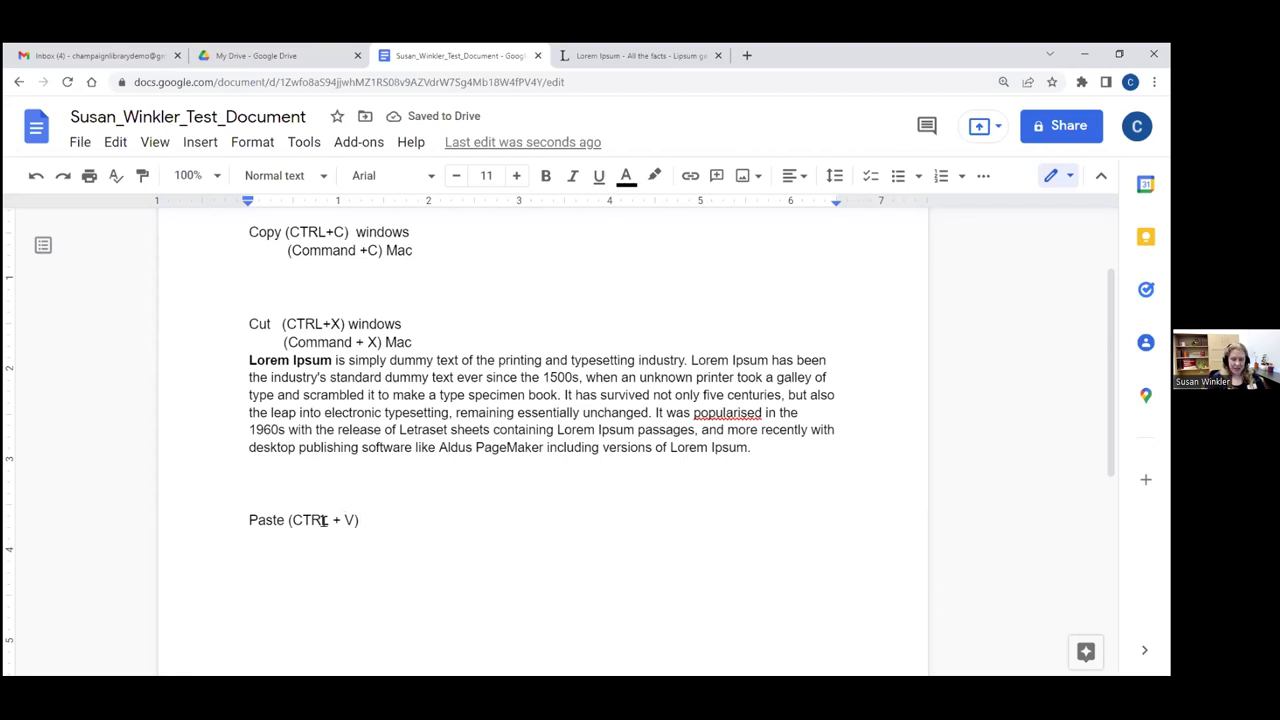
{"action": "type", "text": "windows"}
{"action": "key", "text": "Return"}
{"action": "key", "text": "BackSpace"}
{"action": "key", "text": "BackSpace"}
{"action": "key", "text": "BackSpace"}
{"action": "key", "text": "BackSpace"}
{"action": "type", "text": "ows"}
{"action": "key", "text": "Return"}
{"action": "type", "text": "(C"}
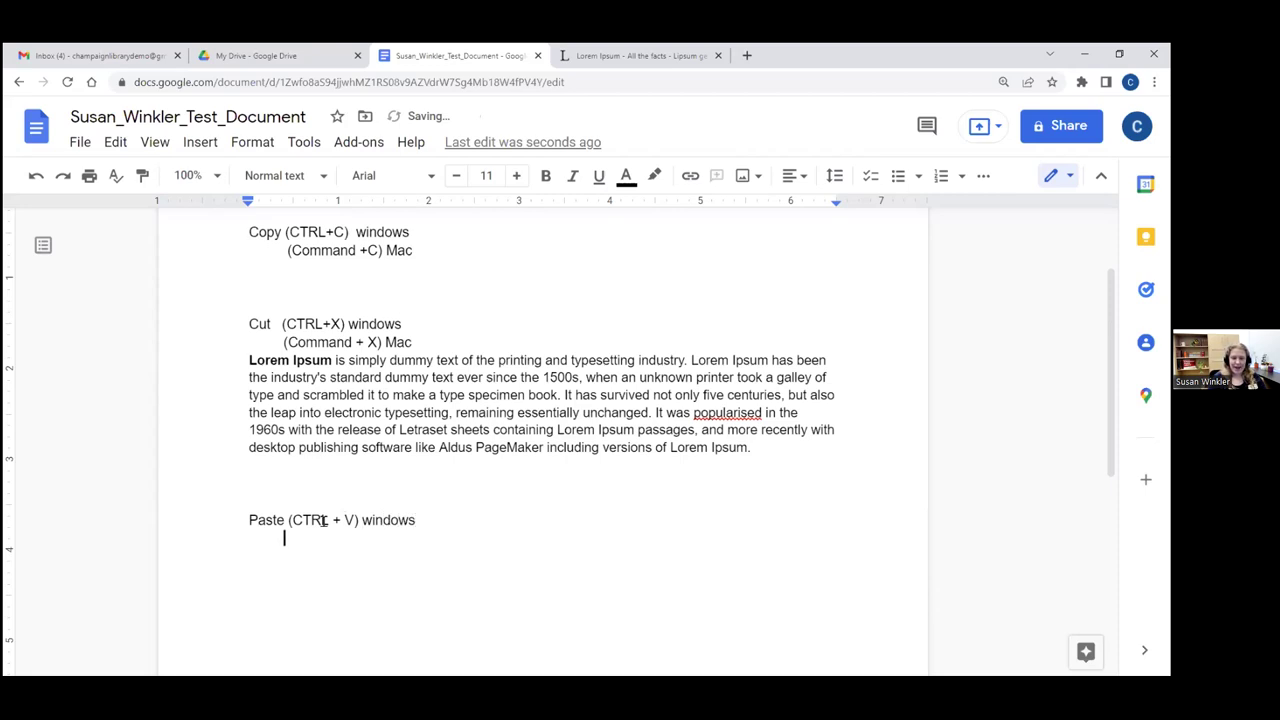
{"action": "type", "text": "ommand"}
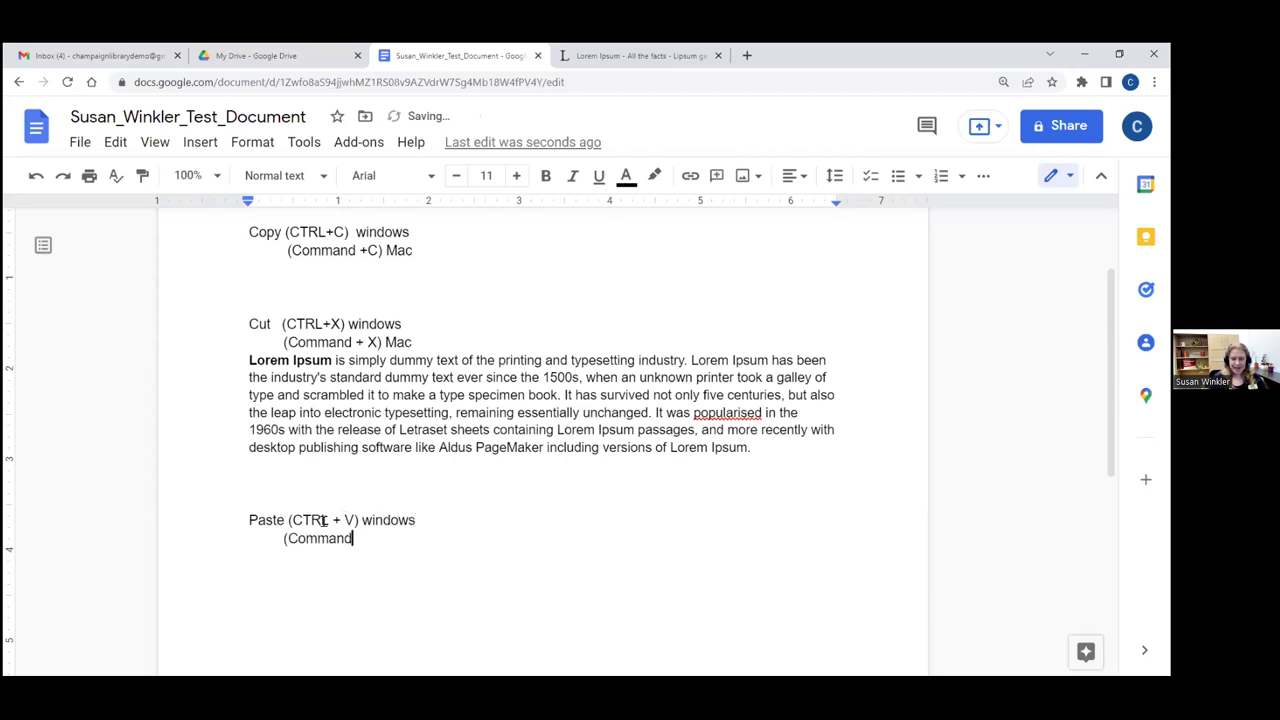
{"action": "type", "text": " + V) Mac"}
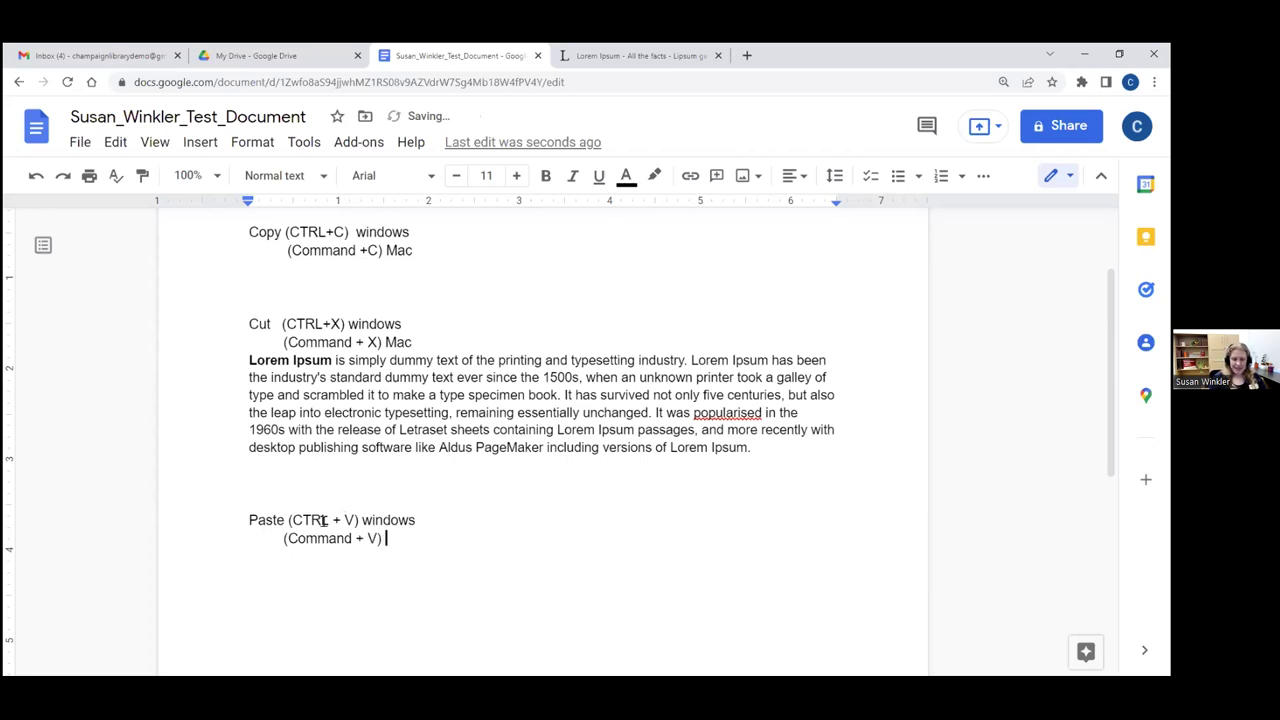
{"action": "key", "text": "Return"}
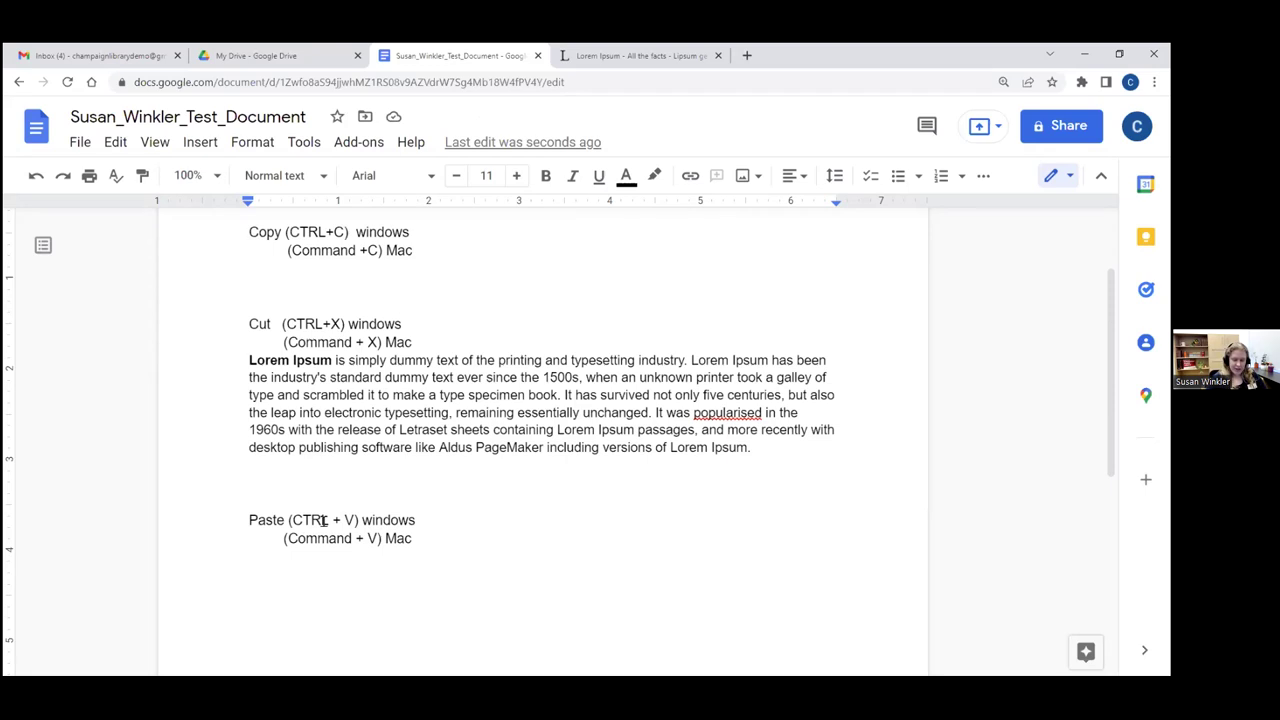
{"action": "key", "text": "ctrl+p"}
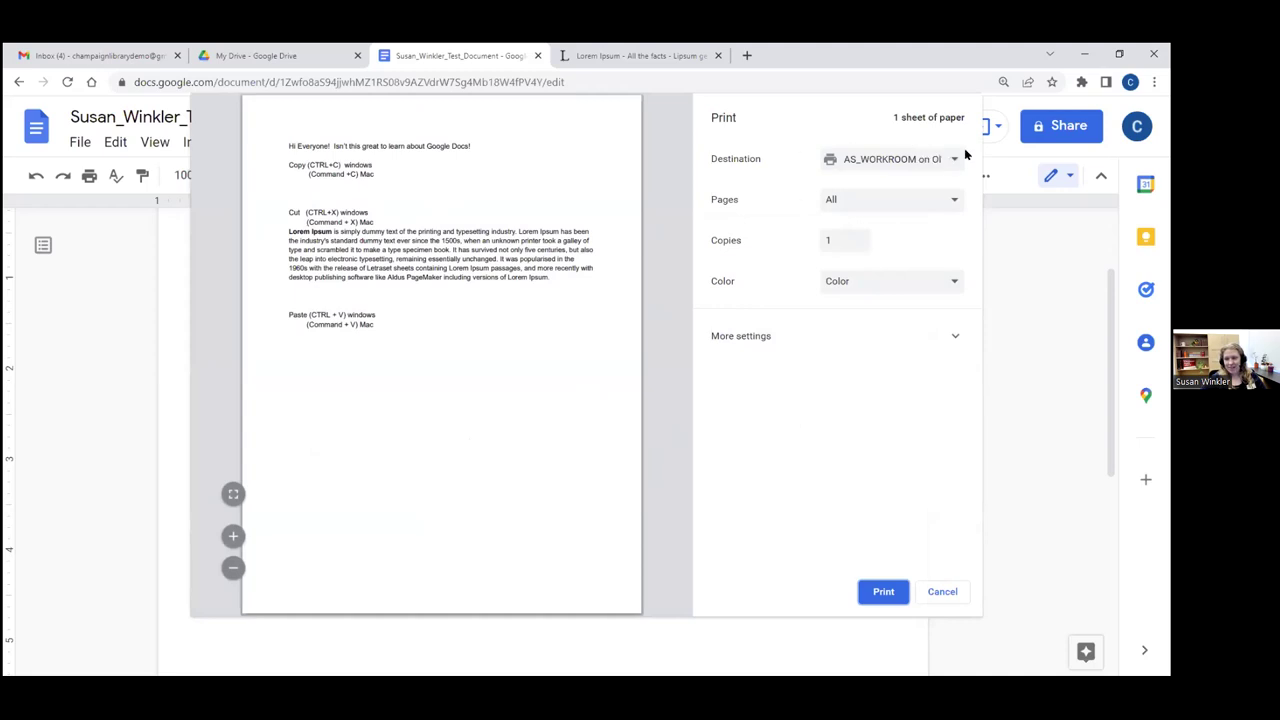
Step: Cancel printing and paste the Lorem Ipsum paragraph below '(Command + V) Mac'
{"action": "left_click", "coordinate": [942, 591]}
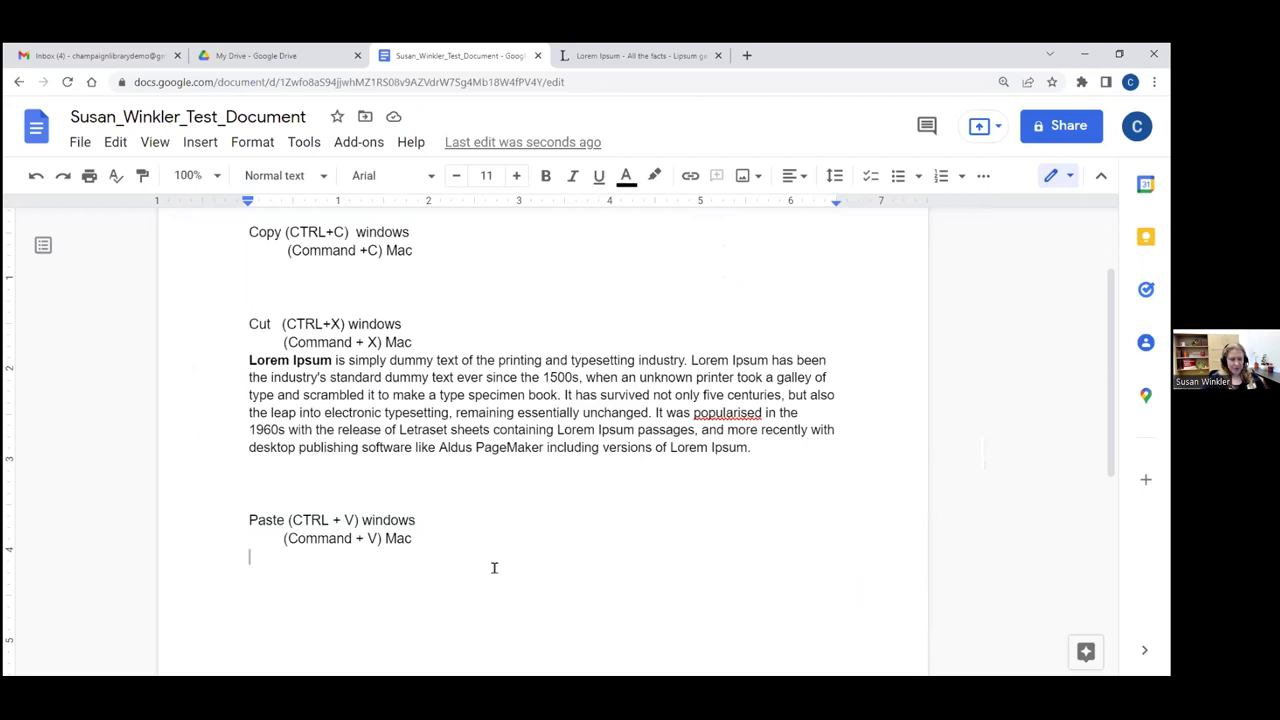
{"action": "key", "text": "ctrl+v"}
{"action": "scroll", "coordinate": [480, 523], "scroll_direction": "down", "scroll_amount": 3}
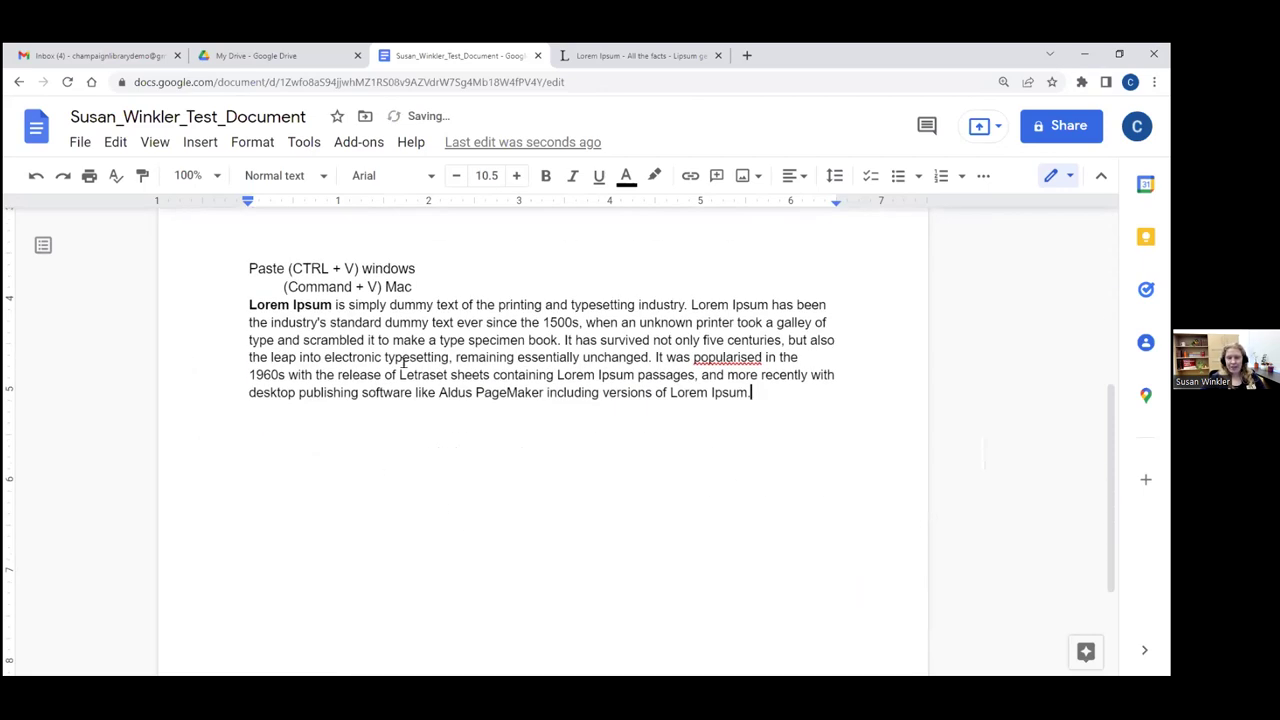
{"action": "scroll", "coordinate": [706, 490], "scroll_direction": "up", "scroll_amount": 3}
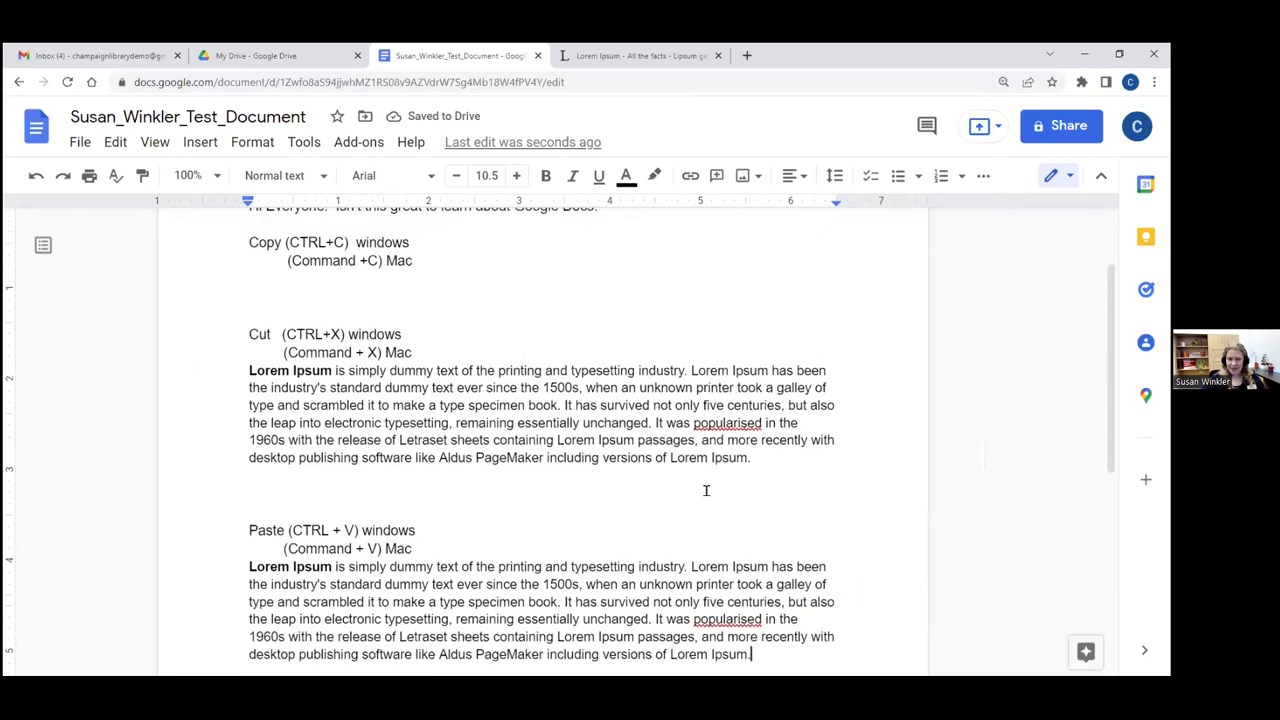
Step: Copy the Lorem Ipsum paragraph under Cut via the right-click menu
{"action": "scroll", "coordinate": [706, 490], "scroll_direction": "up", "scroll_amount": 2}
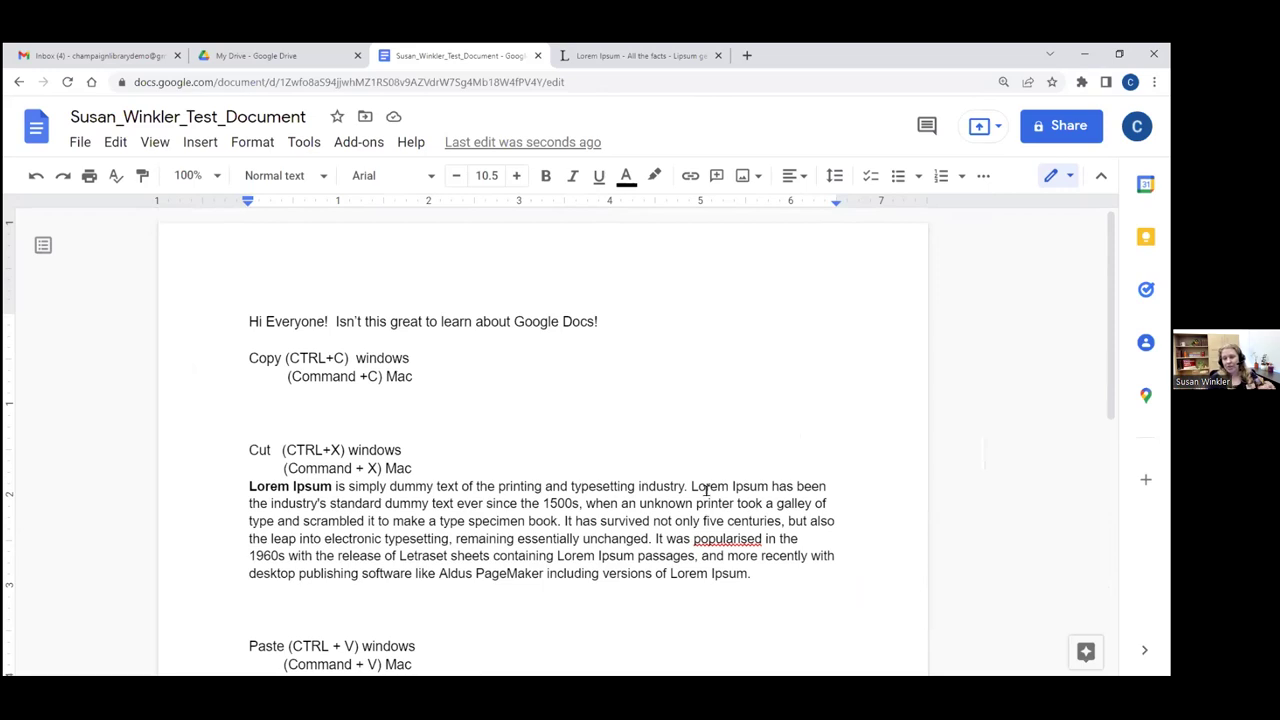
{"action": "left_click_drag", "start_coordinate": [750, 573], "coordinate": [282, 483]}
{"action": "right_click", "coordinate": [360, 507]}
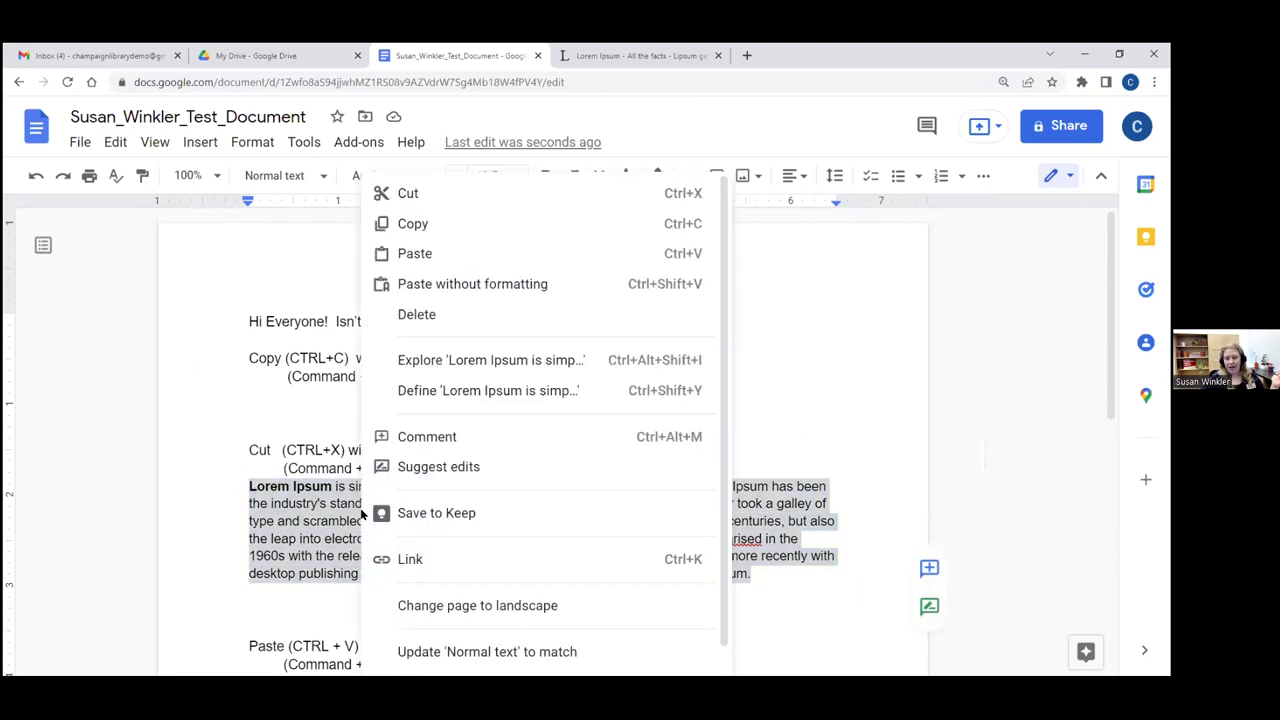
{"action": "left_click", "coordinate": [437, 224]}
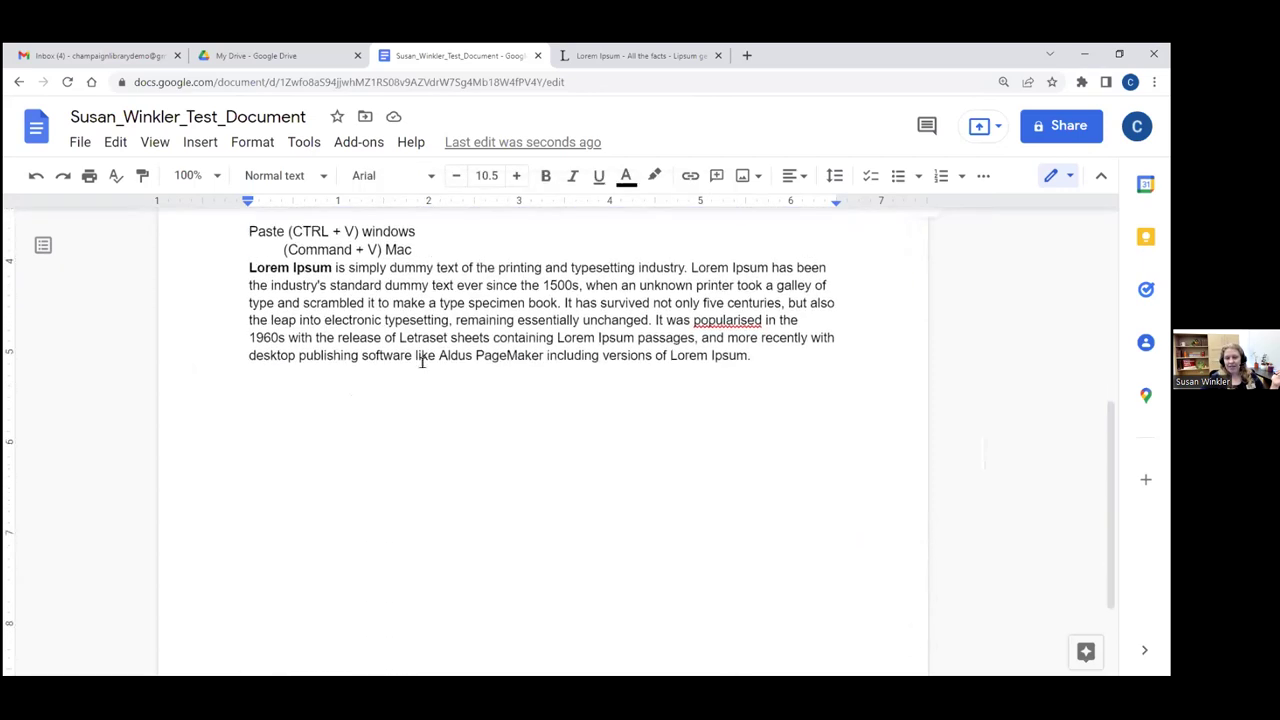
Step: Paste another copy of it after the last paragraph at the document's end
{"action": "scroll", "coordinate": [421, 361], "scroll_direction": "down", "scroll_amount": 2}
{"action": "left_click", "coordinate": [790, 228]}
{"action": "key", "text": "Return"}
{"action": "key", "text": "Return"}
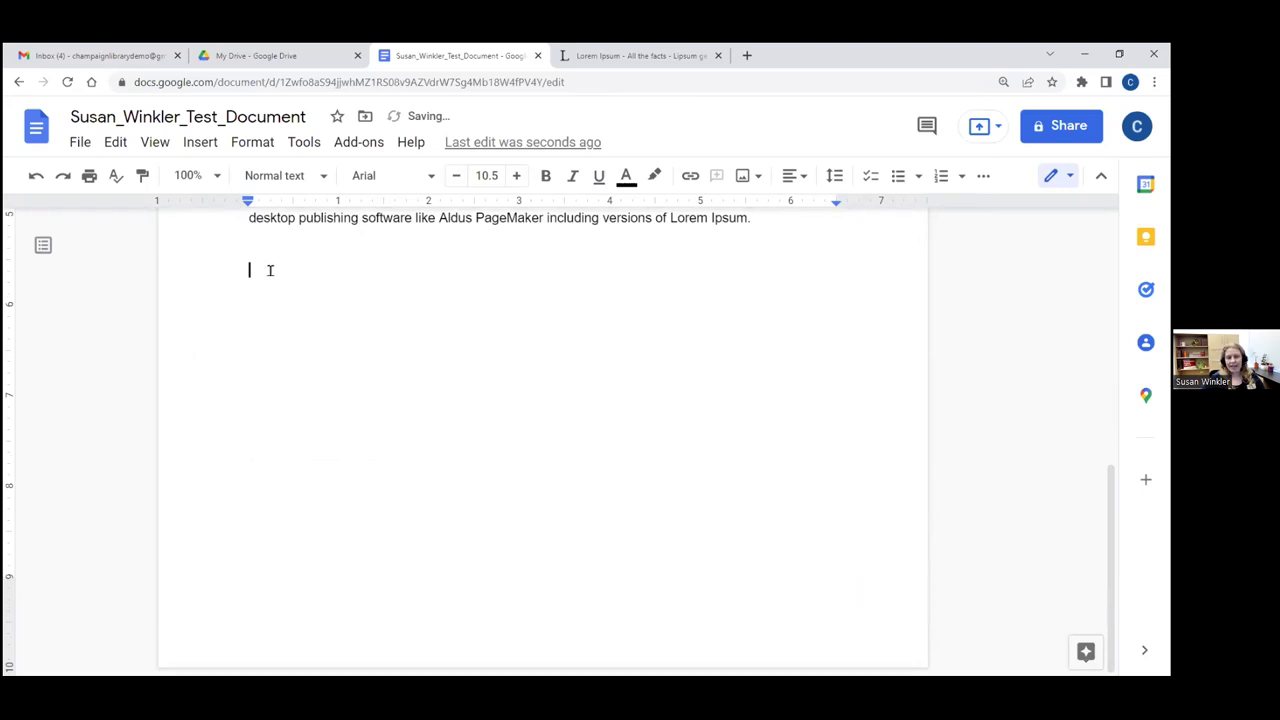
{"action": "right_click", "coordinate": [266, 268]}
{"action": "left_click", "coordinate": [316, 351]}
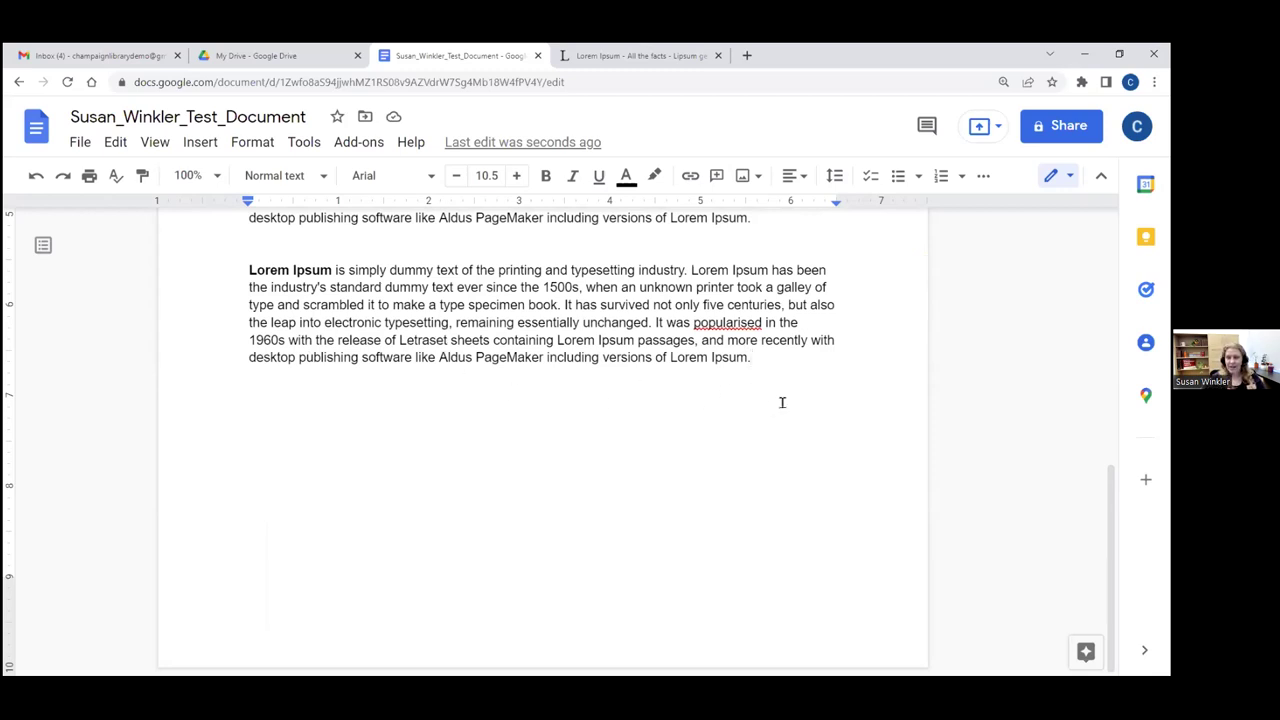
Step: Cut the extra Lorem Ipsum paragraph from the end of the document
{"action": "left_click_drag", "start_coordinate": [752, 358], "coordinate": [213, 270]}
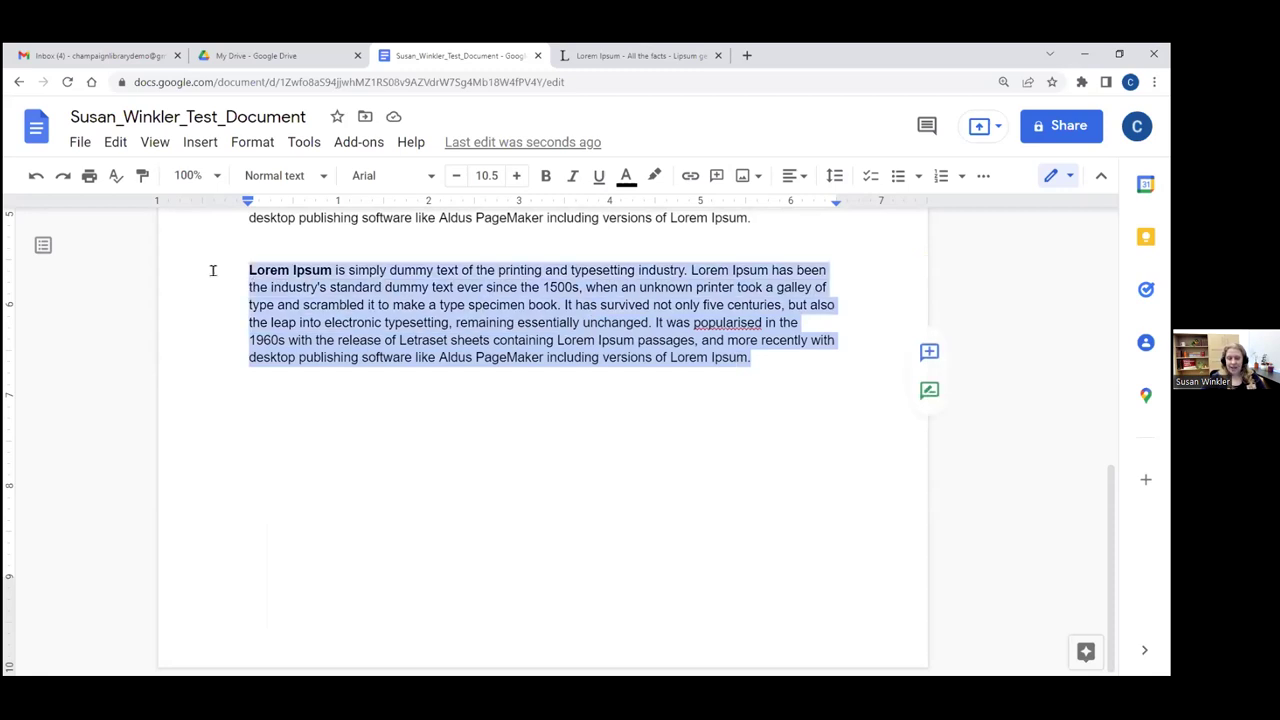
{"action": "key", "text": "ctrl+x"}
{"action": "scroll", "coordinate": [351, 377], "scroll_direction": "up", "scroll_amount": 5}
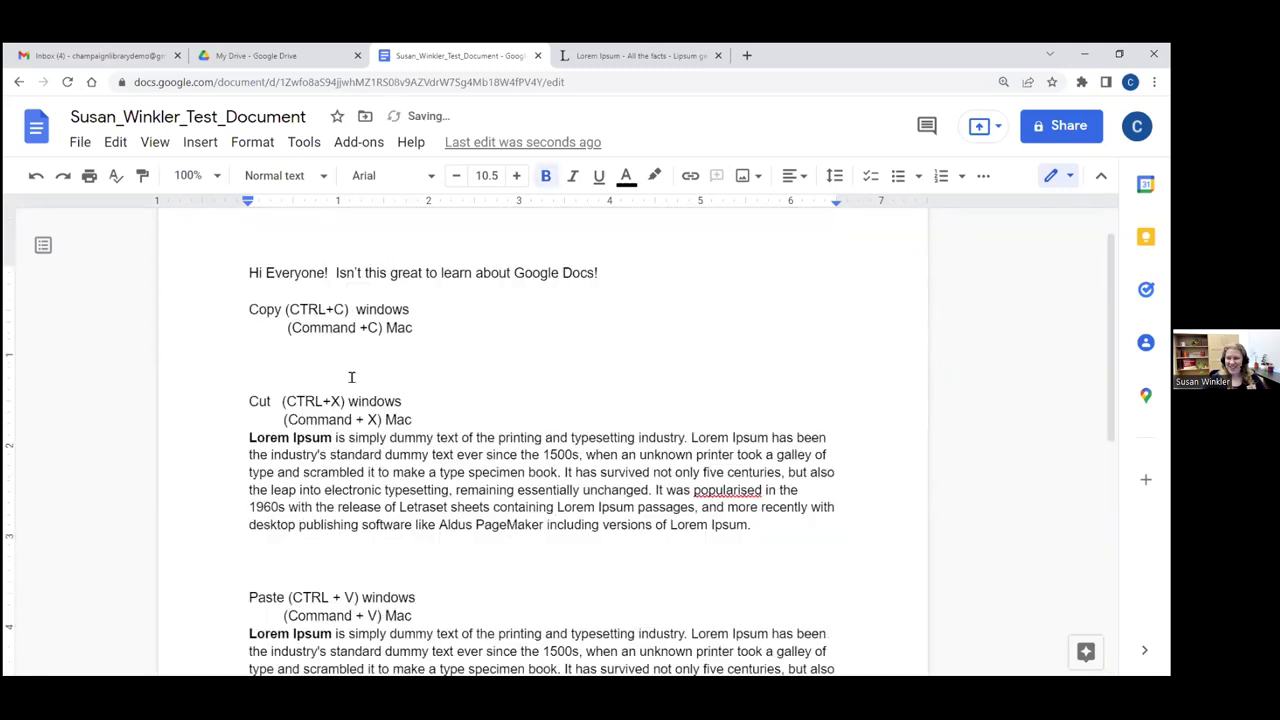
{"action": "scroll", "coordinate": [351, 377], "scroll_direction": "up", "scroll_amount": 1}
Step: Add a blank line after the Lorem Ipsum paragraph under Paste
{"action": "left_click", "coordinate": [595, 376]}
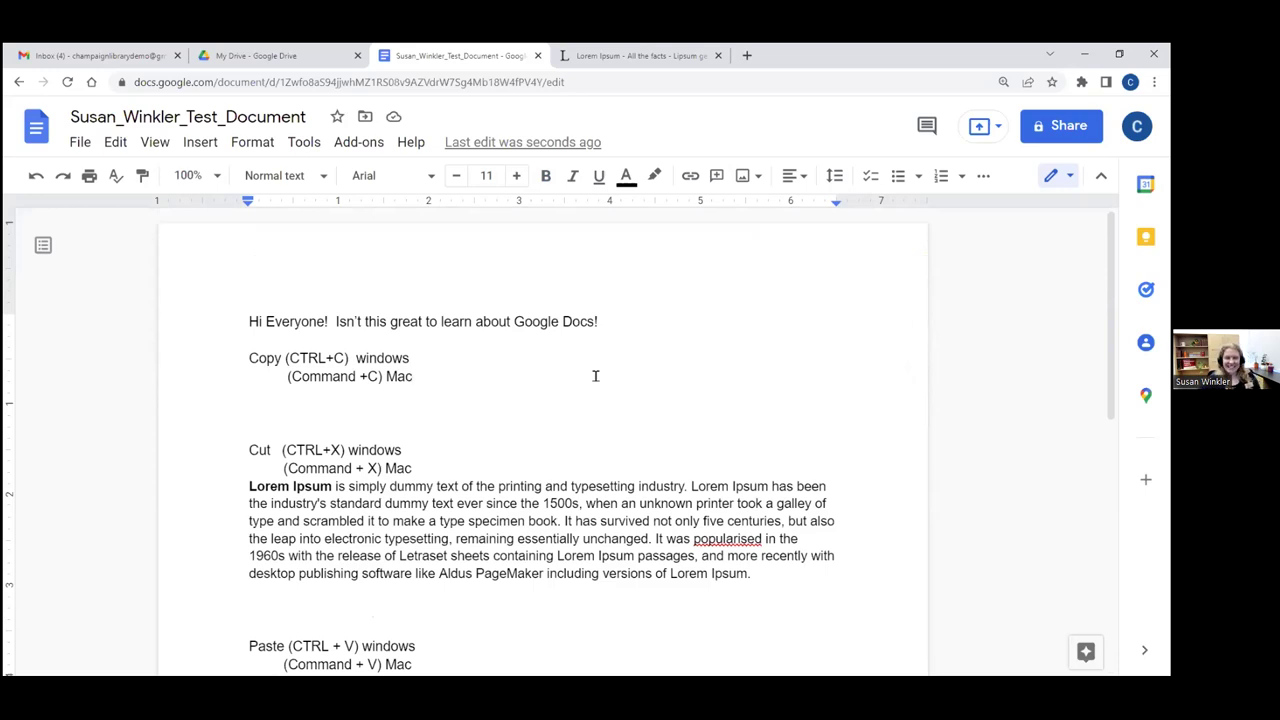
{"action": "scroll", "coordinate": [606, 380], "scroll_direction": "down", "scroll_amount": 2}
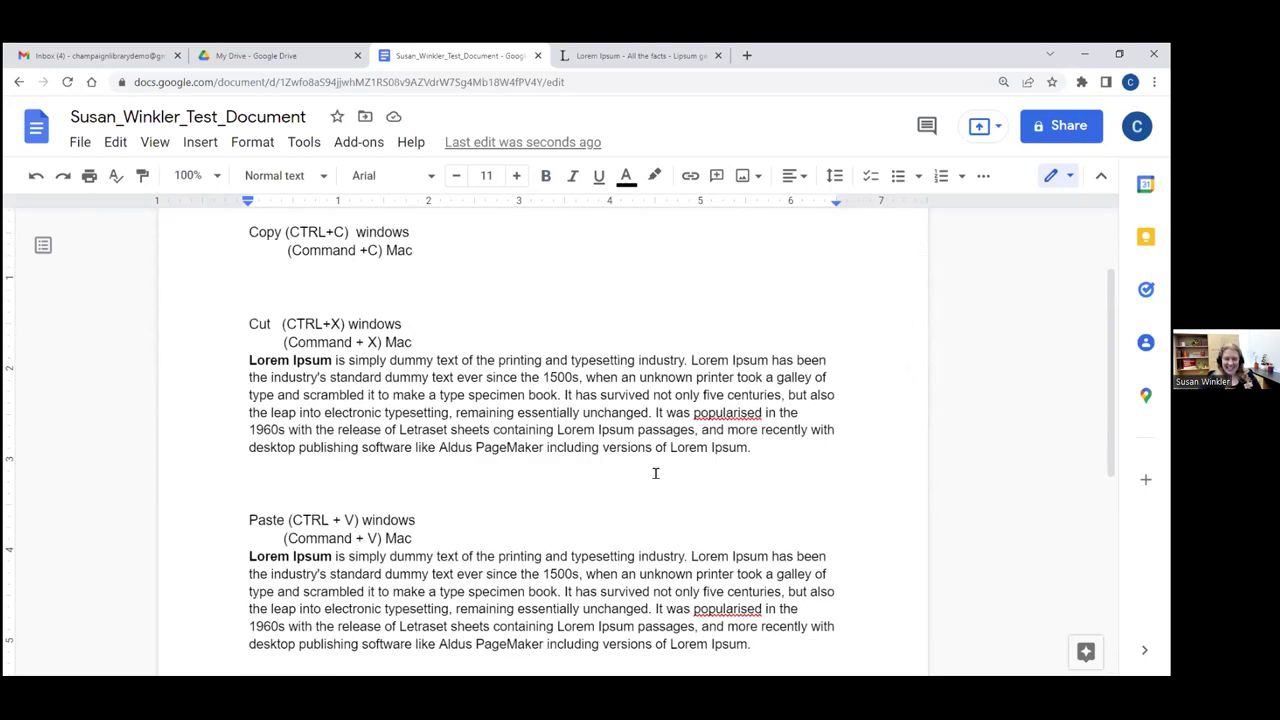
{"action": "scroll", "coordinate": [652, 470], "scroll_direction": "down", "scroll_amount": 5}
{"action": "scroll", "coordinate": [648, 462], "scroll_direction": "up", "scroll_amount": 3}
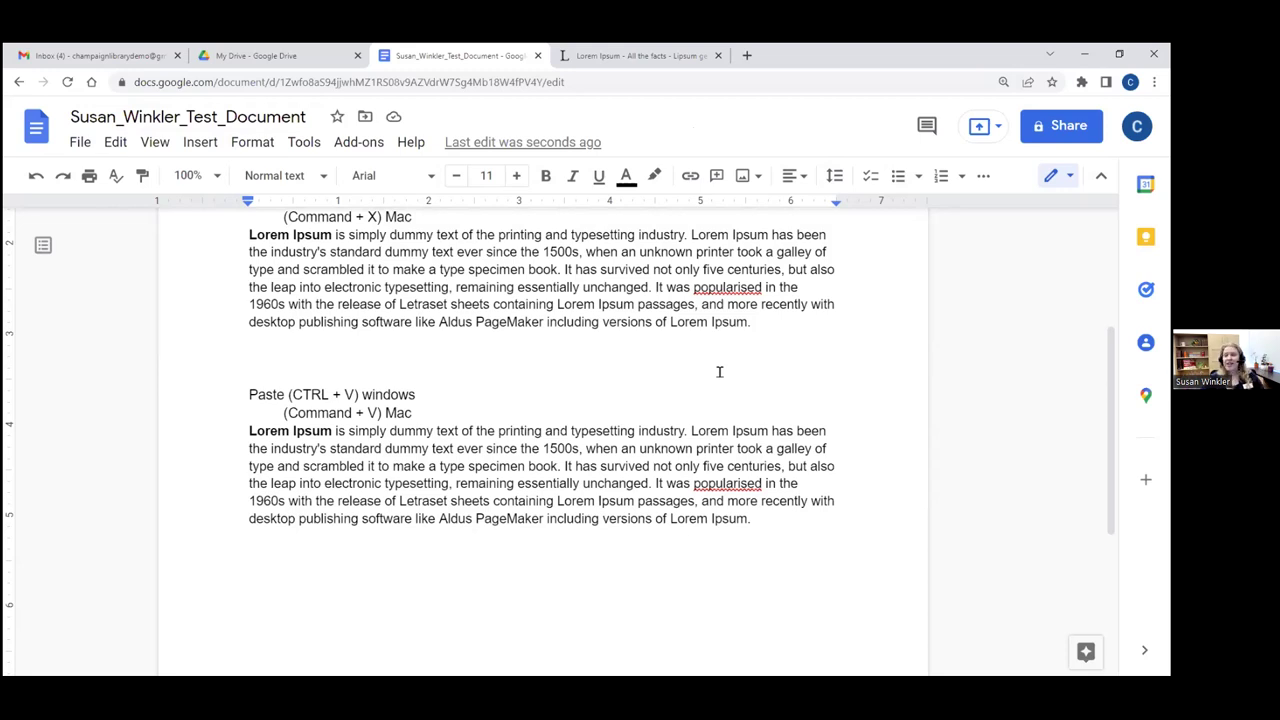
{"action": "left_click", "coordinate": [246, 236]}
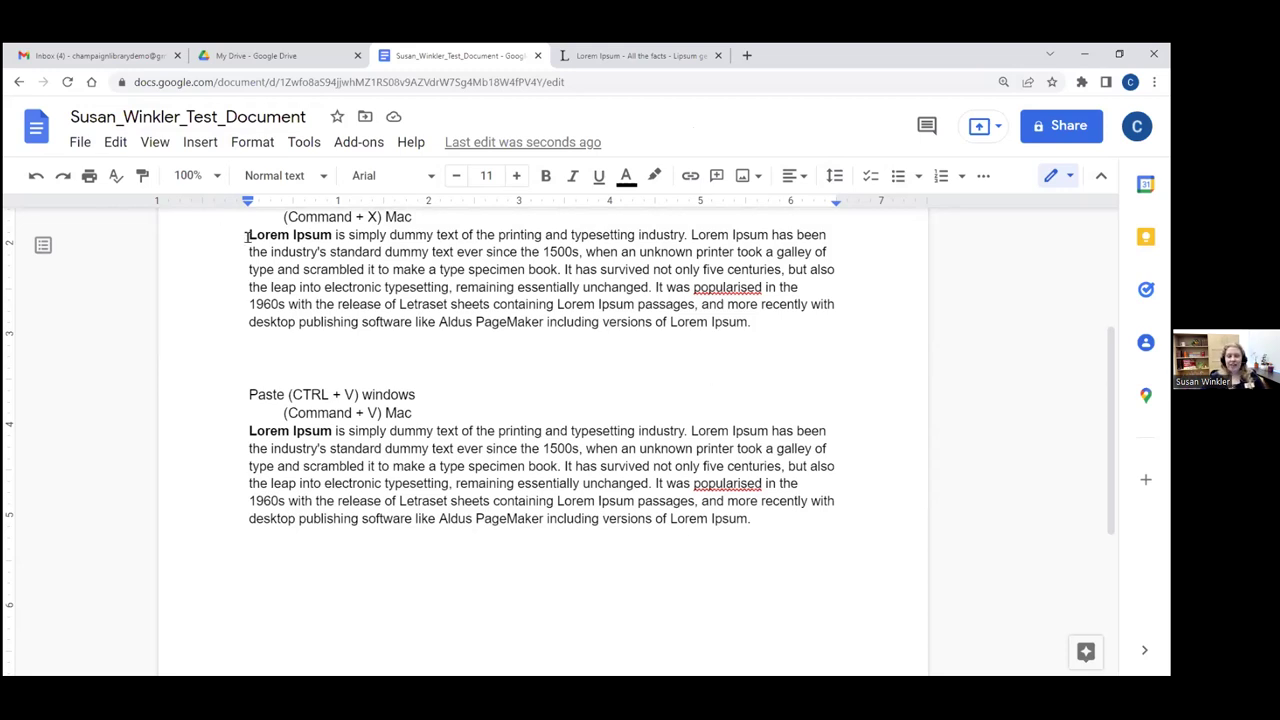
{"action": "left_click_drag", "start_coordinate": [246, 236], "coordinate": [757, 323]}
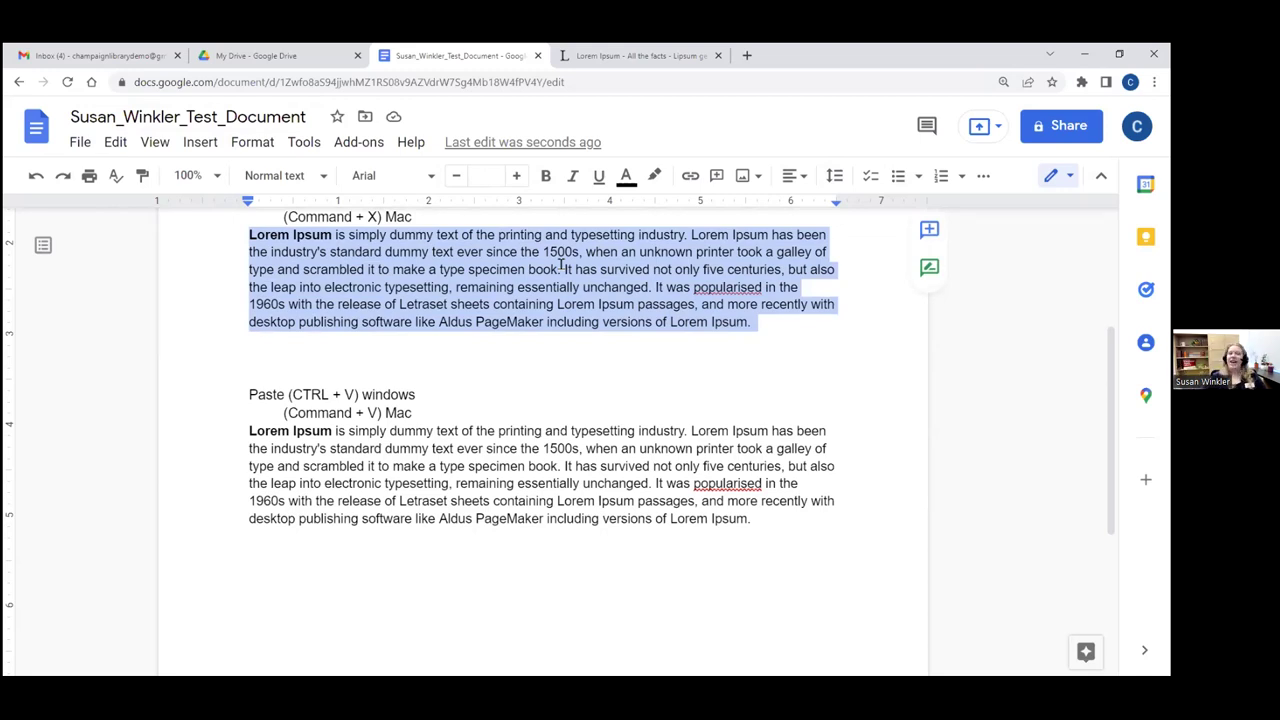
{"action": "left_click", "coordinate": [771, 523]}
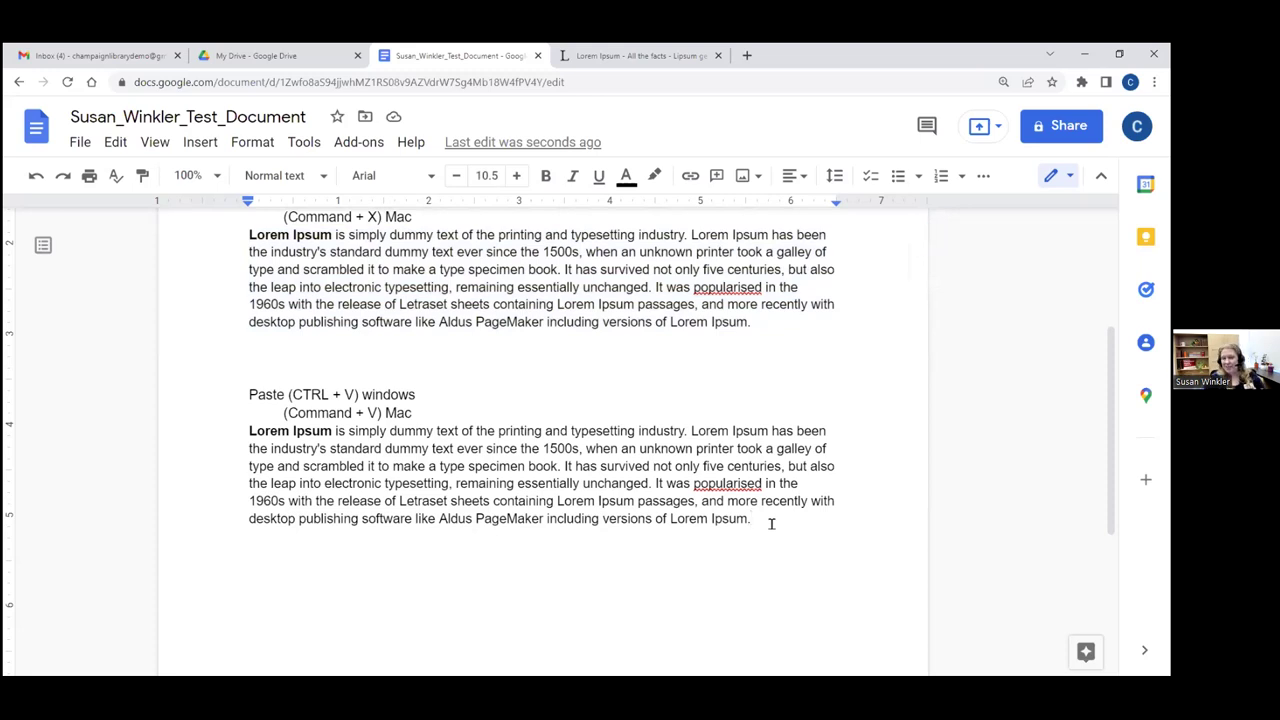
{"action": "scroll", "coordinate": [614, 460], "scroll_direction": "down", "scroll_amount": 2}
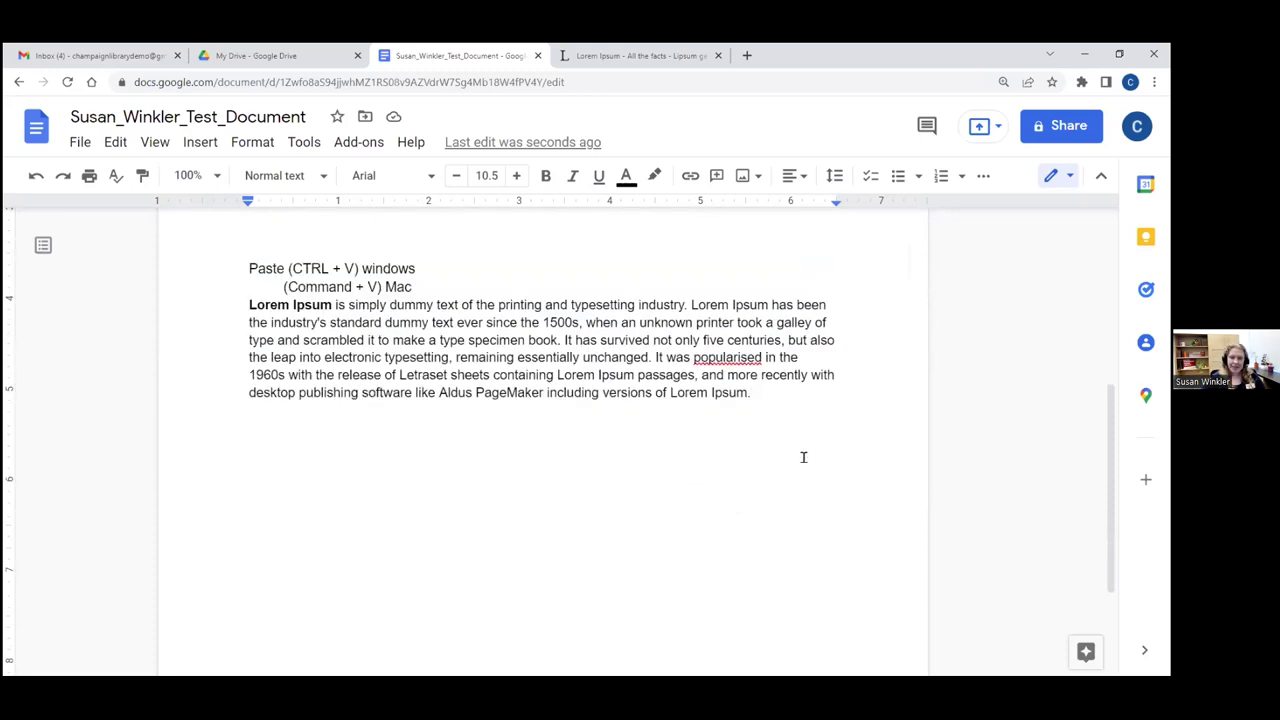
{"action": "key", "text": "Return"}
{"action": "key", "text": "Return"}
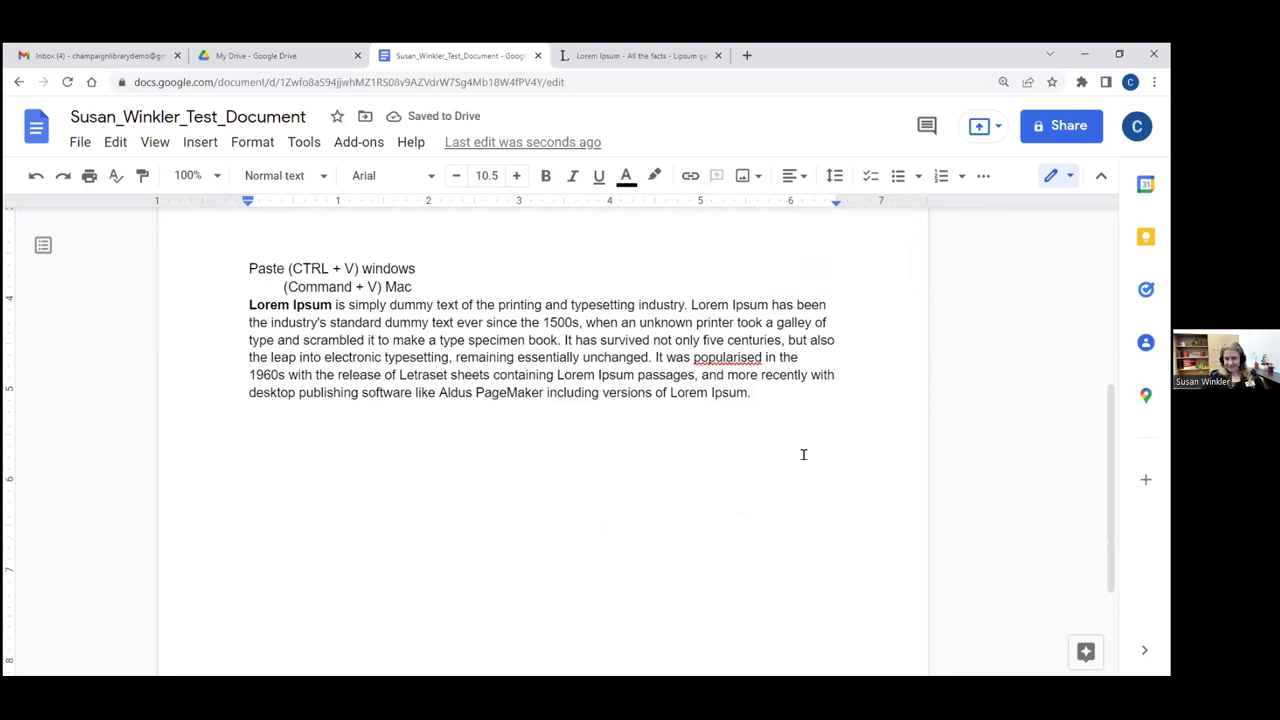
{"action": "scroll", "coordinate": [800, 456], "scroll_direction": "up", "scroll_amount": 3}
Step: Delete the blank line below the Copy instructions and the one above Paste
{"action": "scroll", "coordinate": [795, 460], "scroll_direction": "up", "scroll_amount": 1}
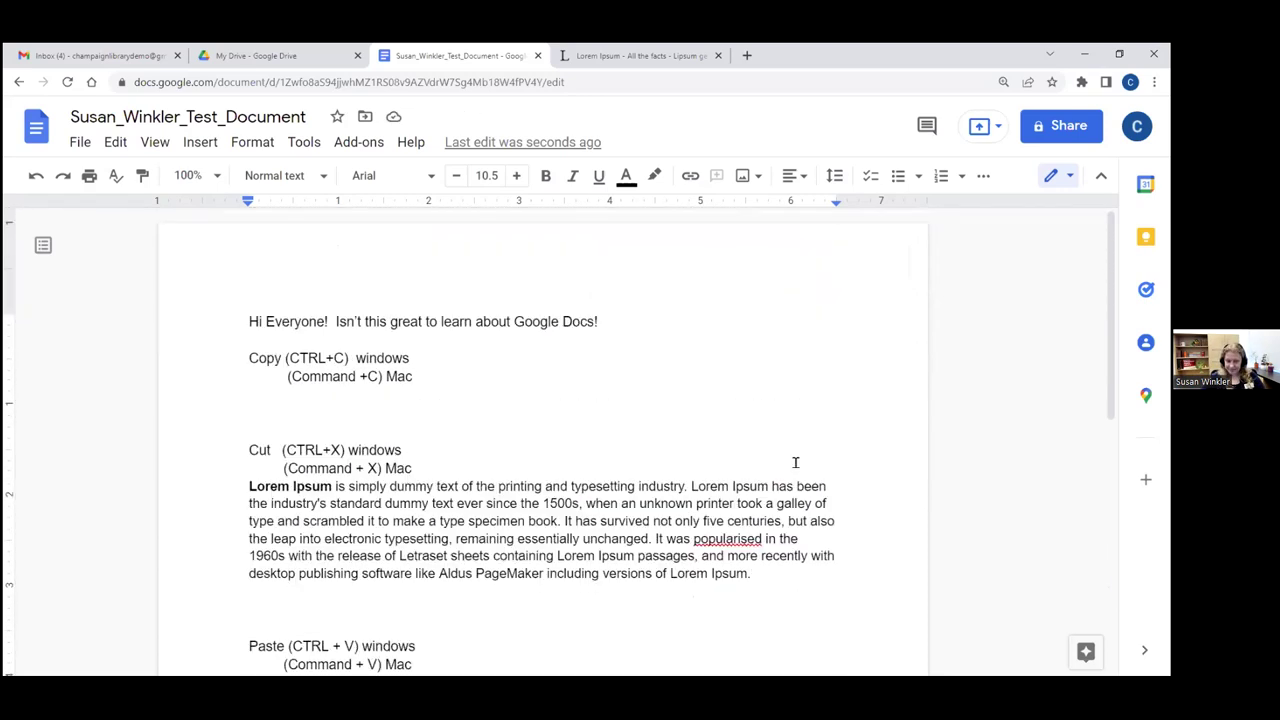
{"action": "left_click", "coordinate": [686, 358]}
{"action": "scroll", "coordinate": [600, 365], "scroll_direction": "down", "scroll_amount": 2}
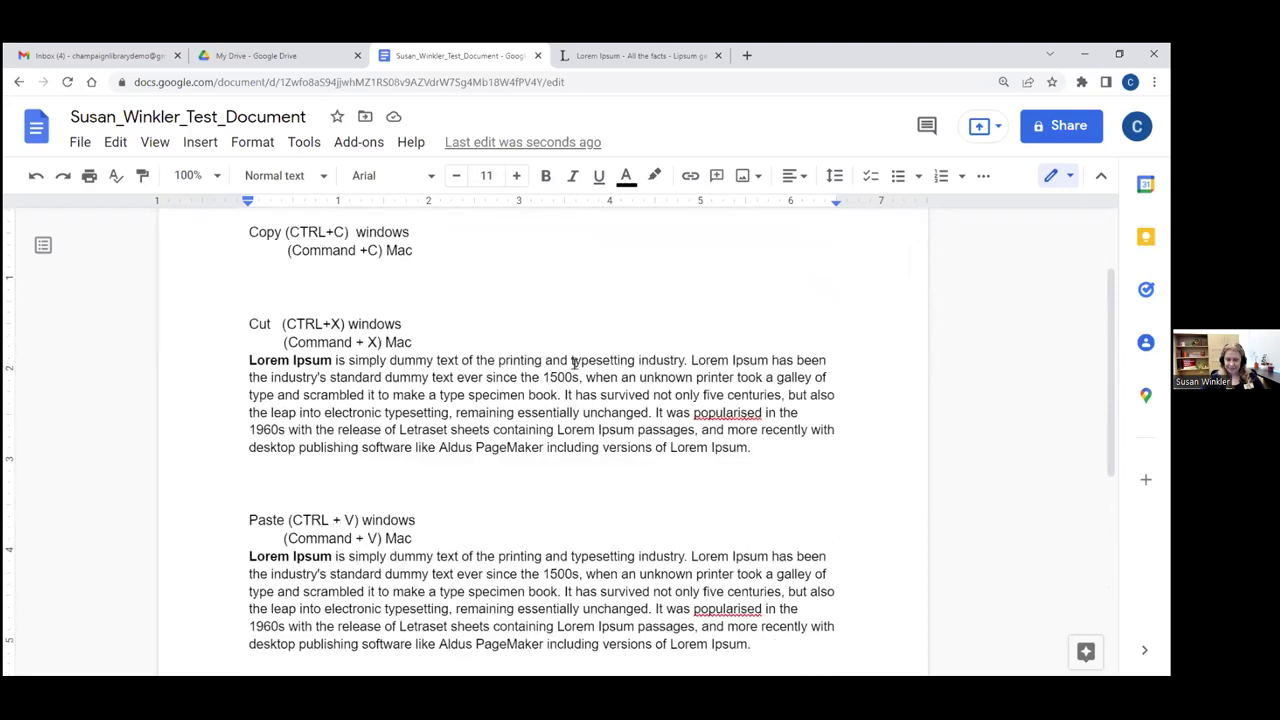
{"action": "left_click", "coordinate": [422, 287]}
{"action": "key", "text": "BackSpace"}
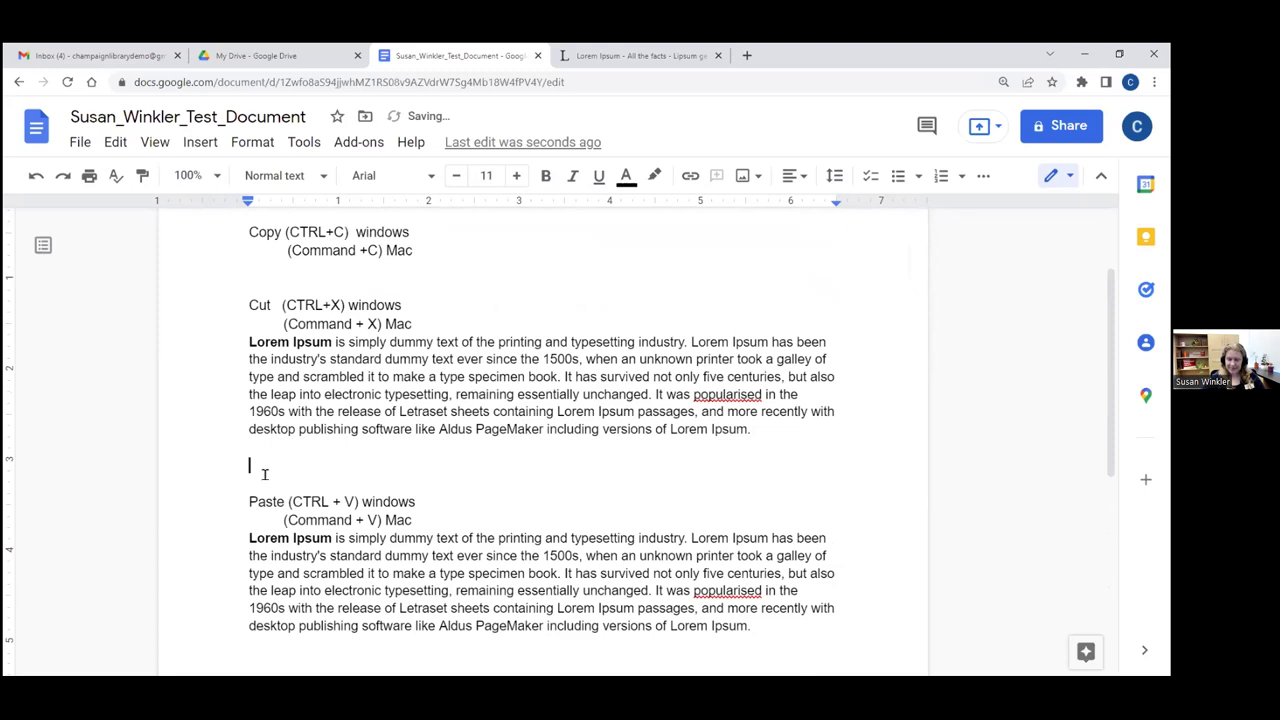
{"action": "key", "text": "BackSpace"}
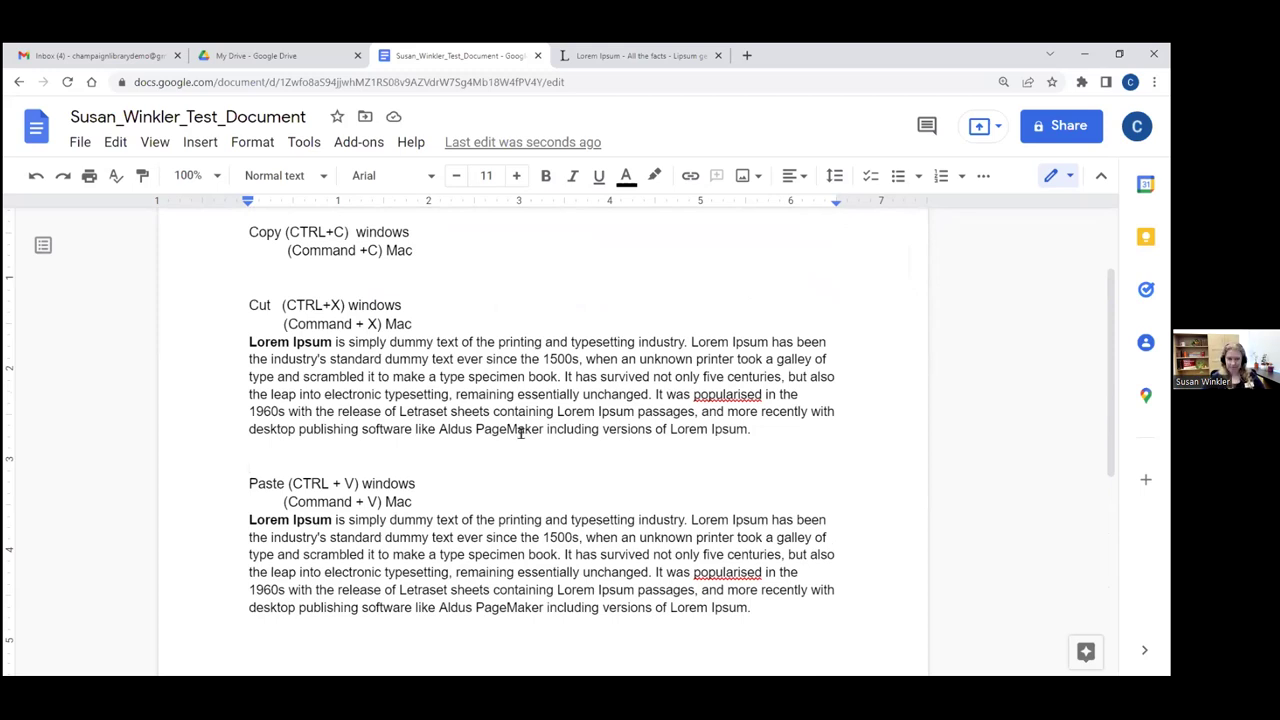
{"action": "scroll", "coordinate": [508, 436], "scroll_direction": "up", "scroll_amount": 2}
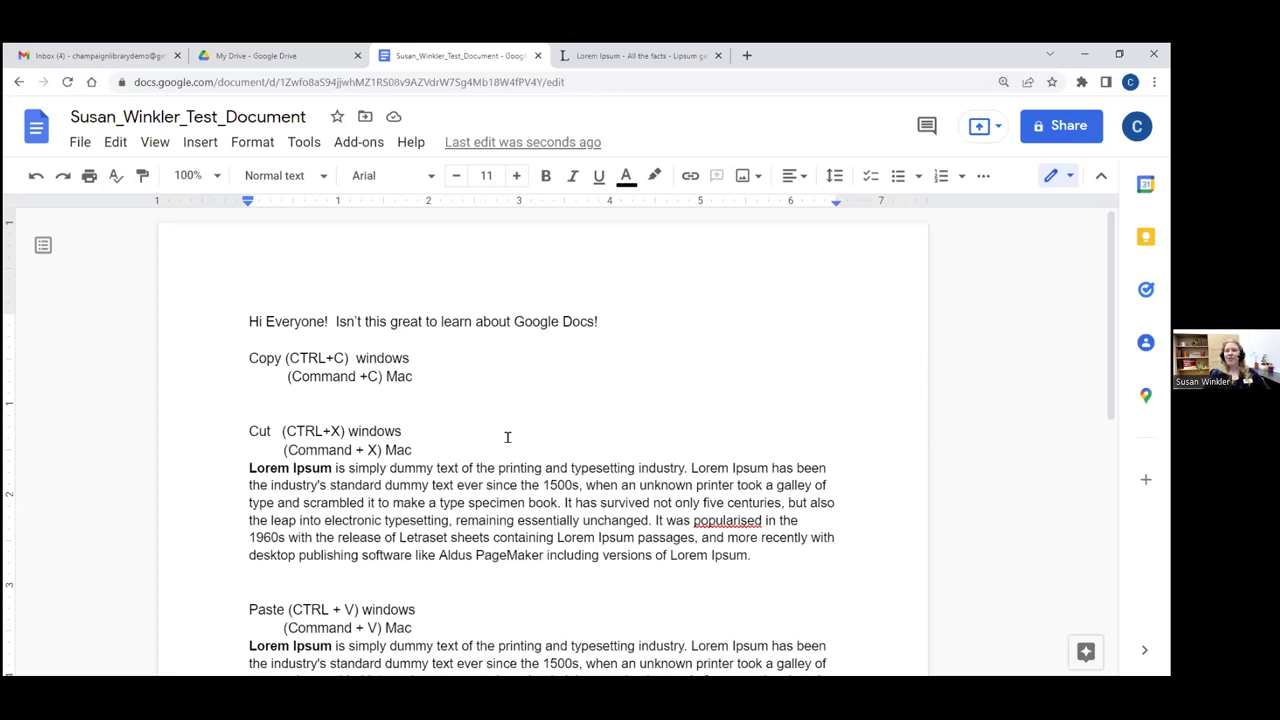
{"action": "left_click", "coordinate": [503, 411]}
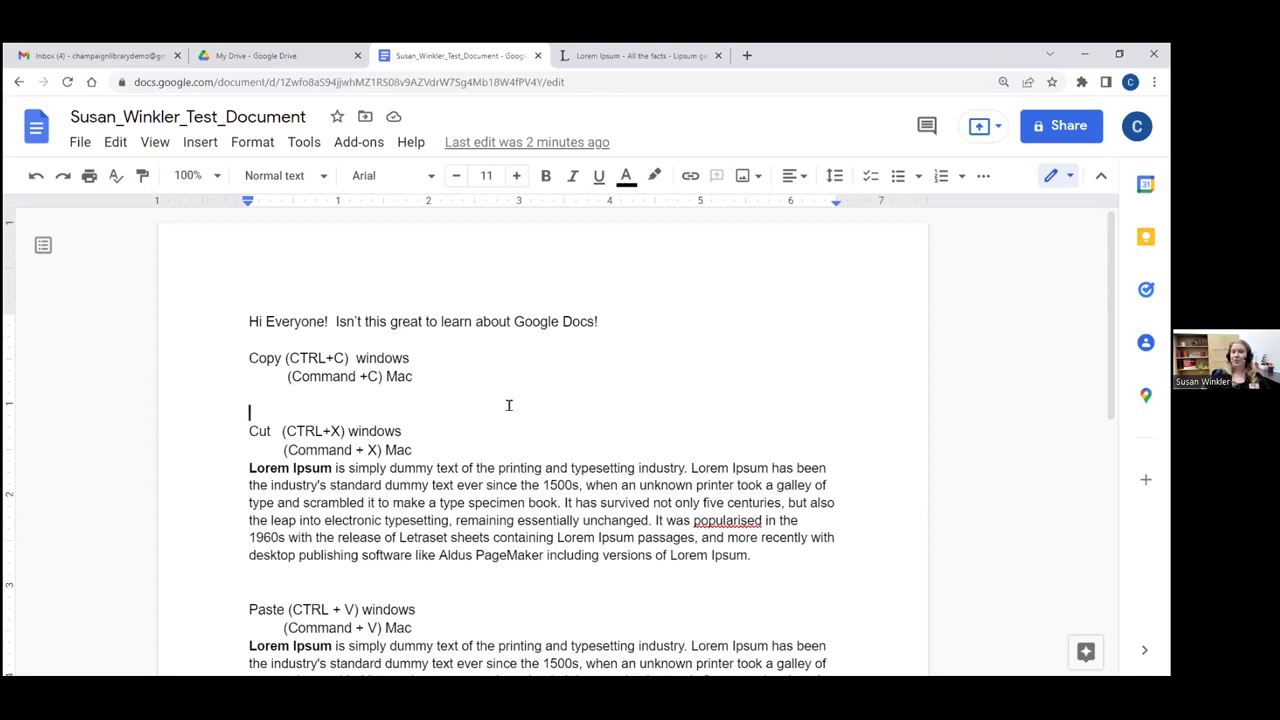
{"action": "left_click", "coordinate": [508, 405]}
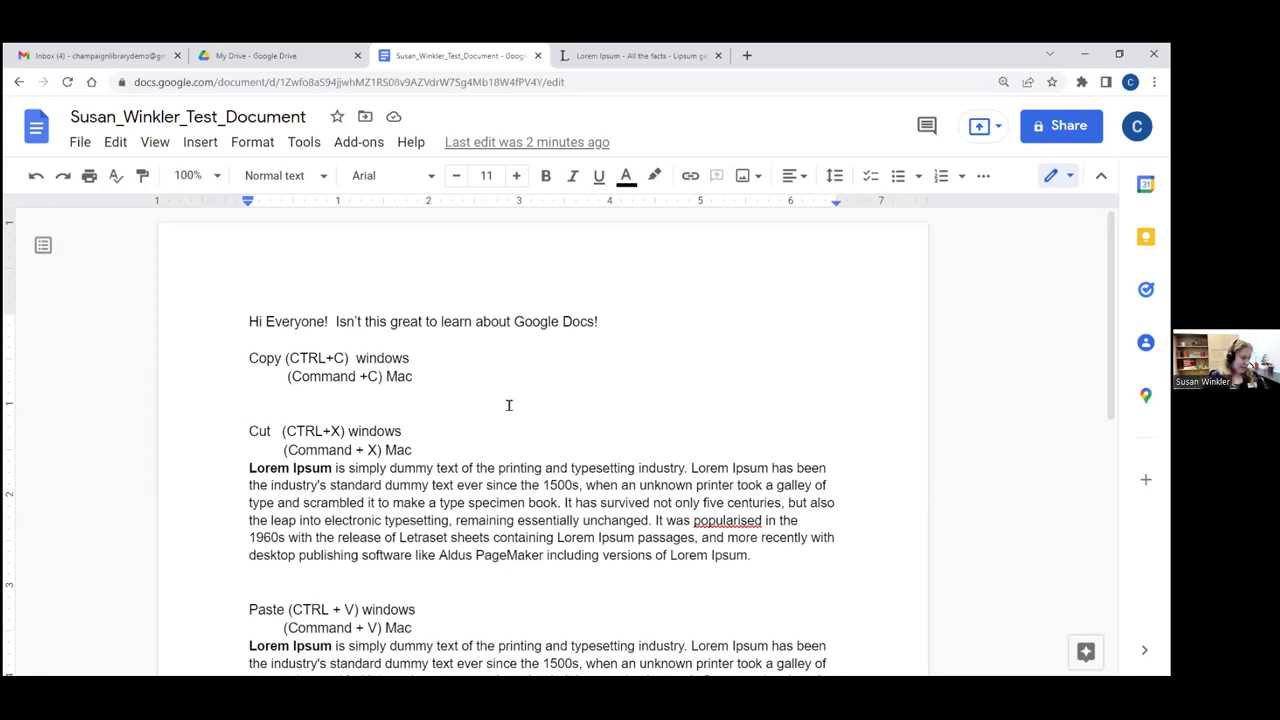
{"action": "scroll", "coordinate": [508, 405], "scroll_direction": "down", "scroll_amount": 2}
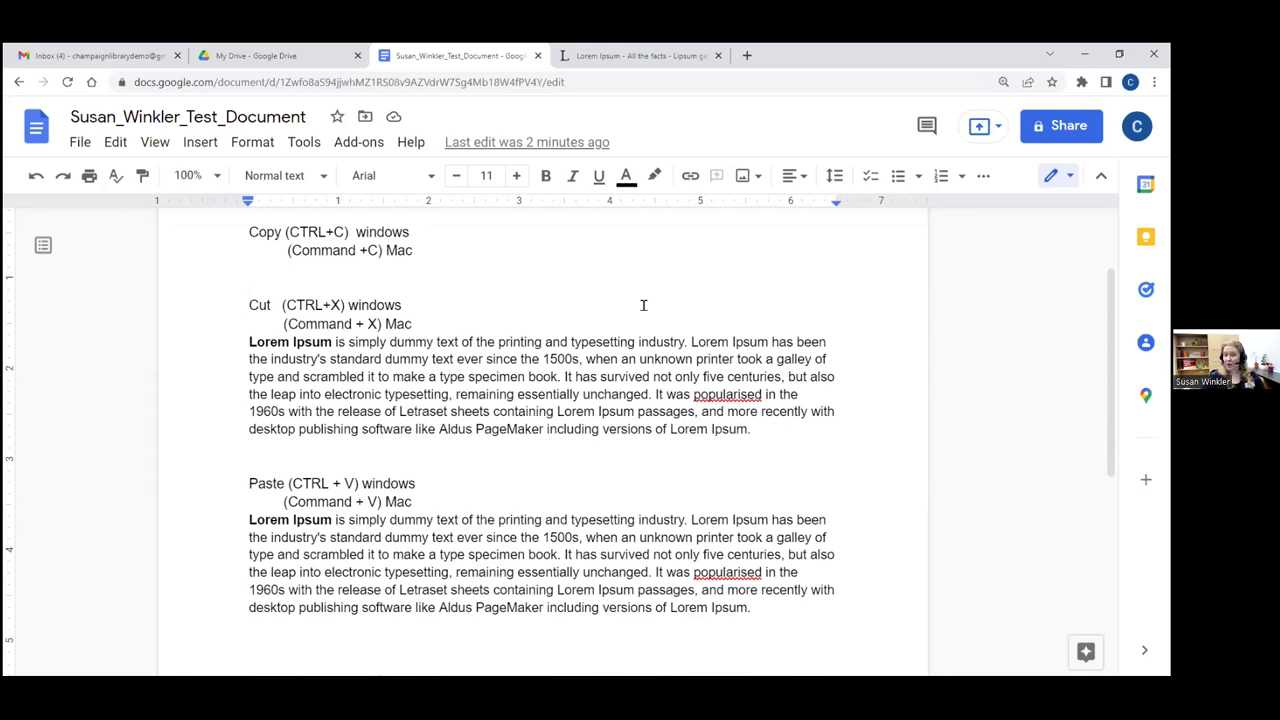
{"action": "scroll", "coordinate": [580, 325], "scroll_direction": "up", "scroll_amount": 1}
{"action": "scroll", "coordinate": [580, 325], "scroll_direction": "down", "scroll_amount": 1}
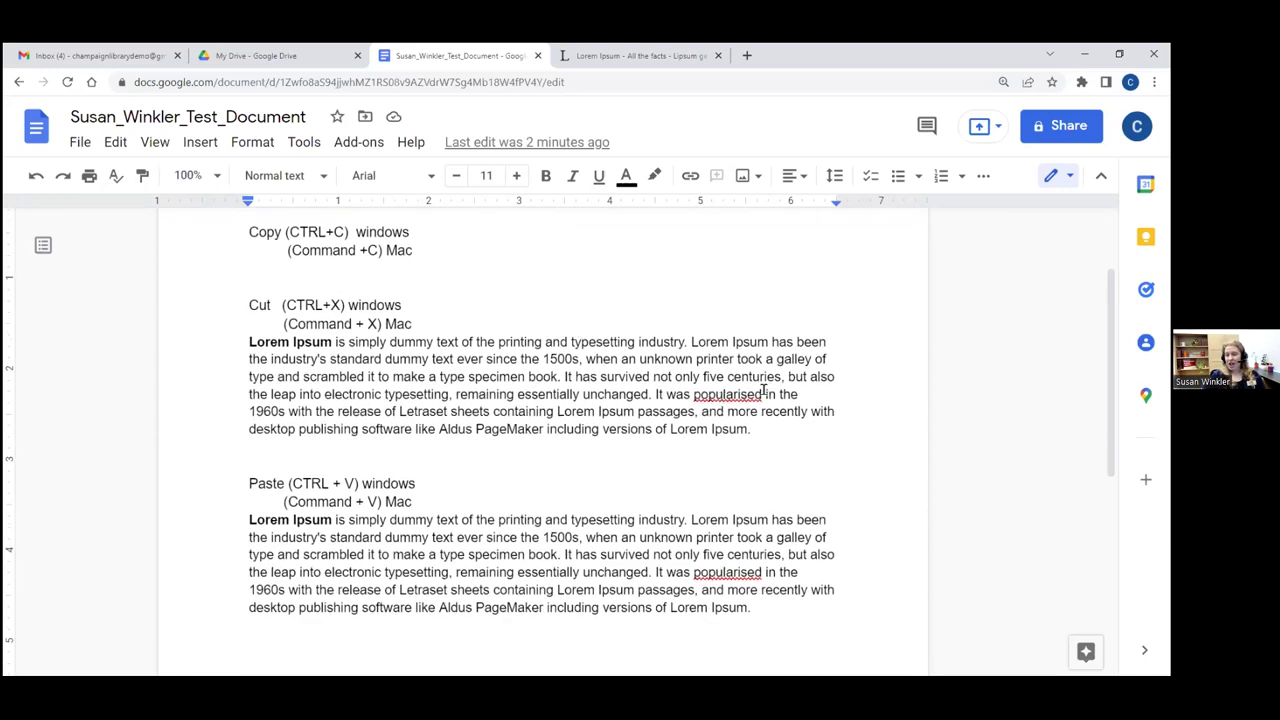
Step: Dismiss the 'popularized' suggestion, keeping 'popularised', and briefly run Spelling and grammar check
{"action": "left_click", "coordinate": [726, 395]}
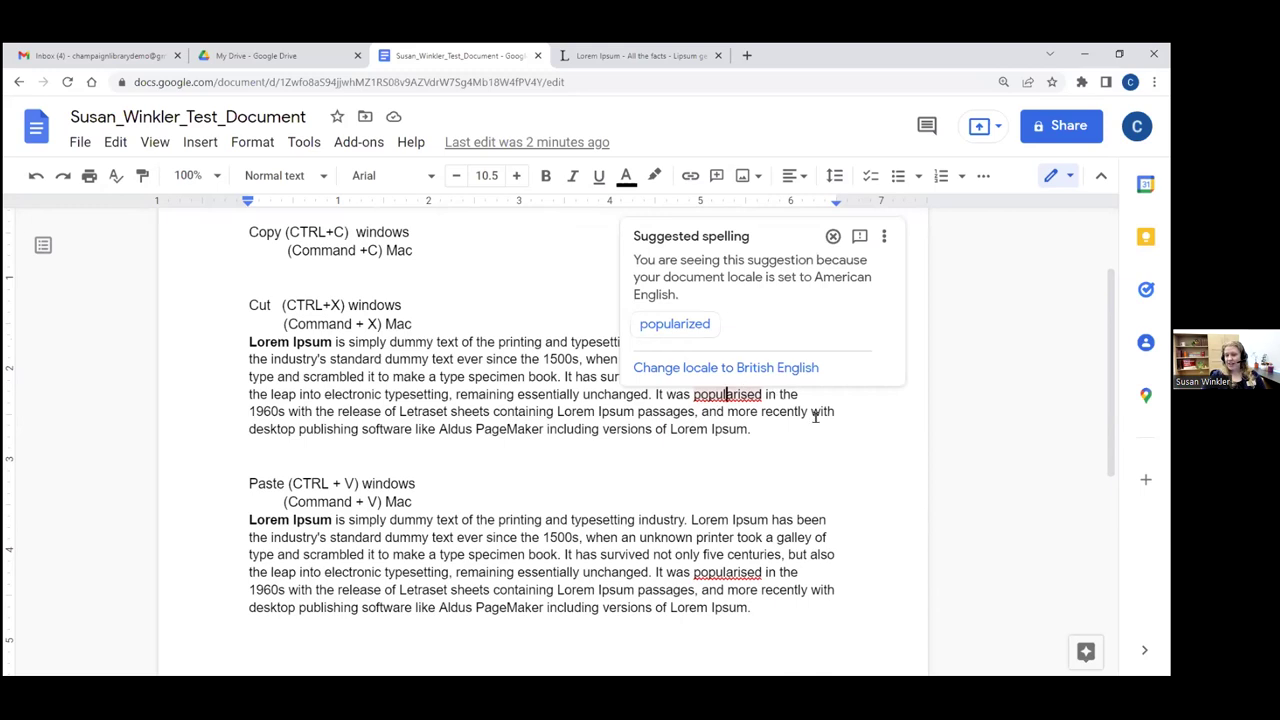
{"action": "left_click", "coordinate": [812, 412]}
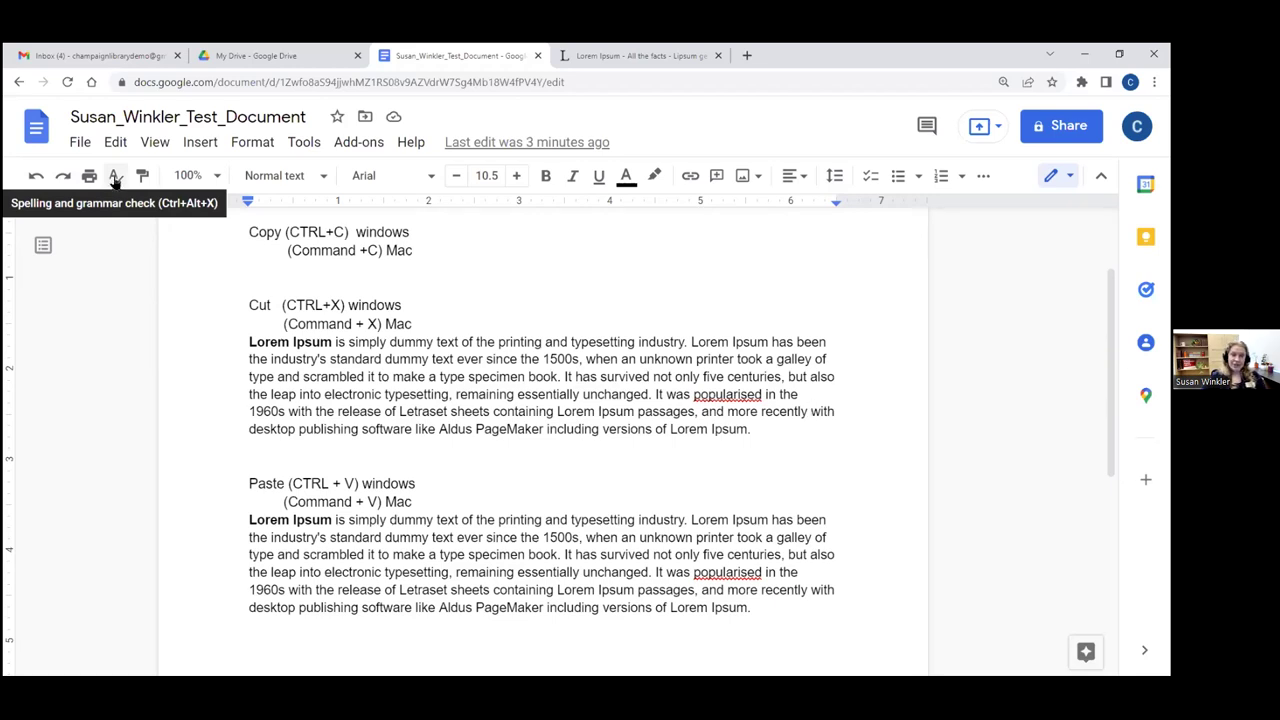
{"action": "left_click", "coordinate": [114, 178]}
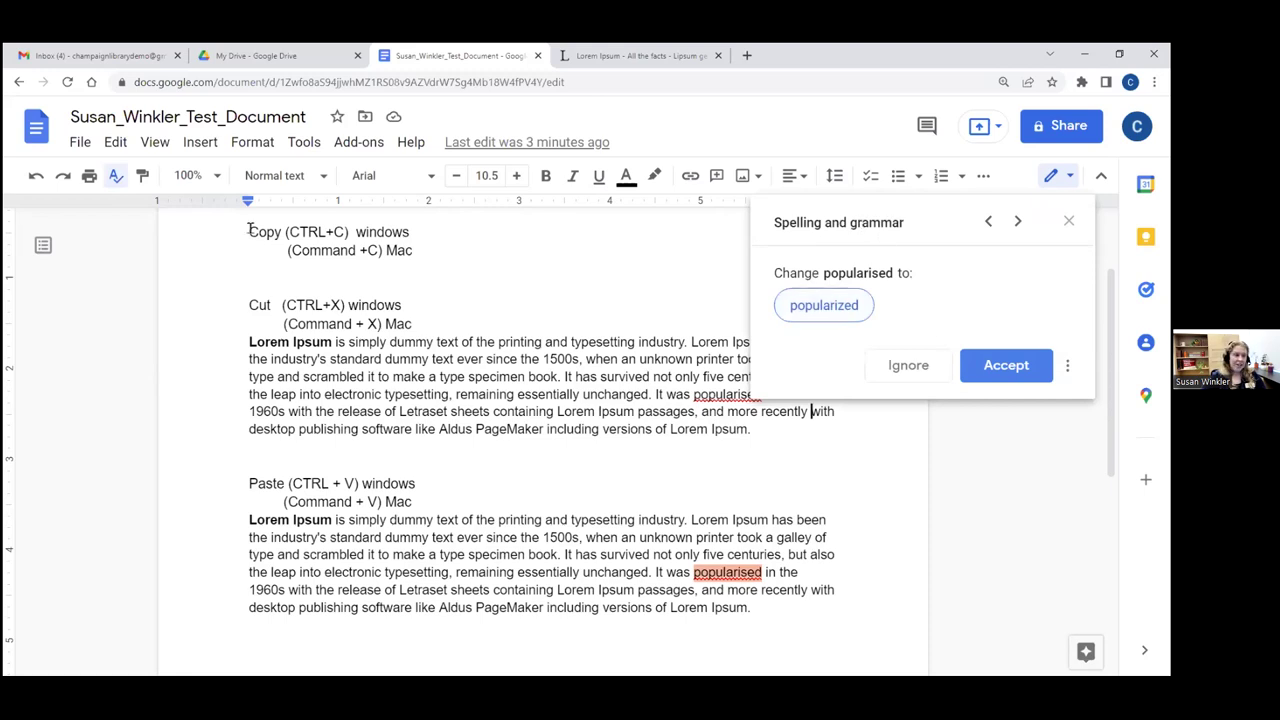
{"action": "key", "text": "Escape"}
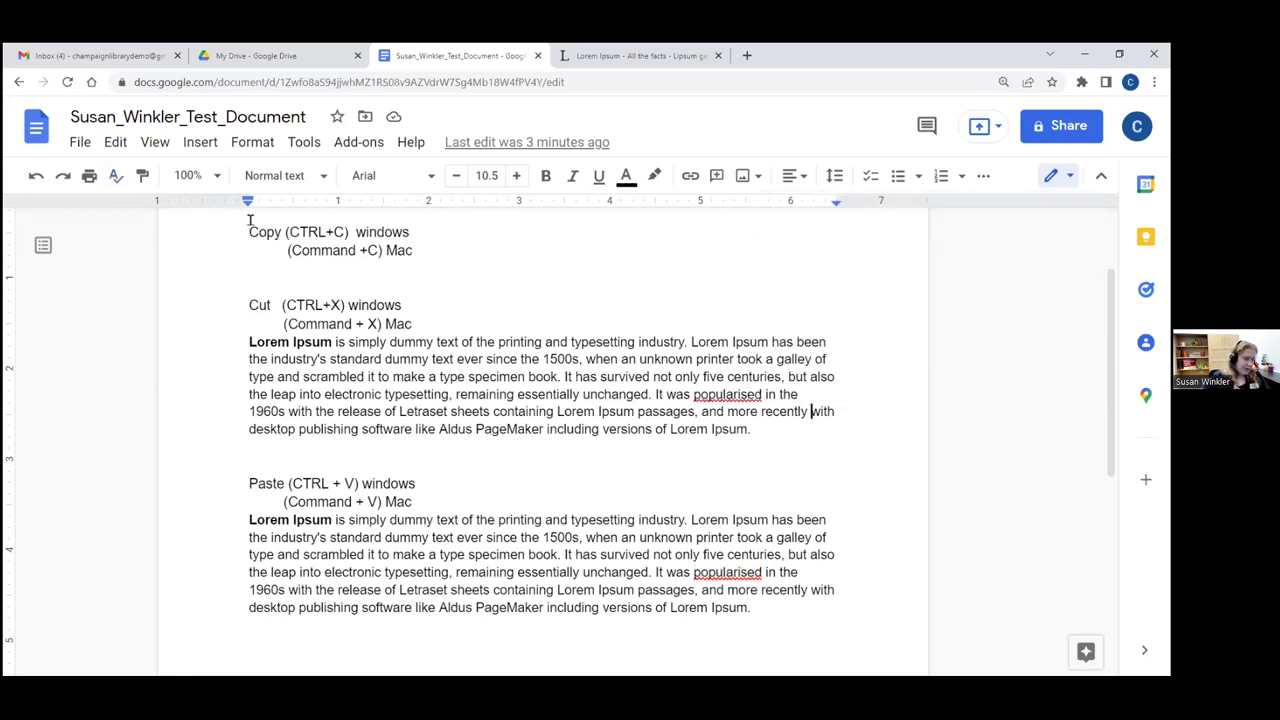
{"action": "left_click", "coordinate": [300, 145]}
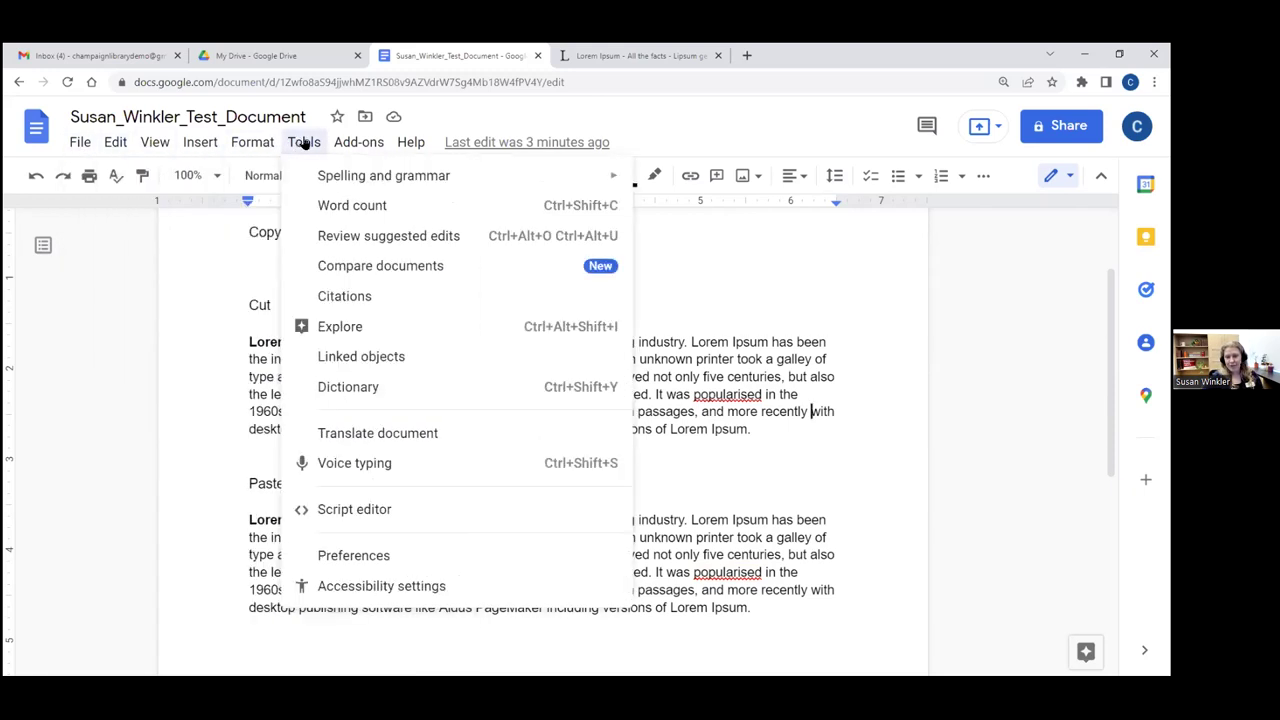
Step: Add the presenter's surname to the personal dictionary
{"action": "mouse_move", "coordinate": [402, 184]}
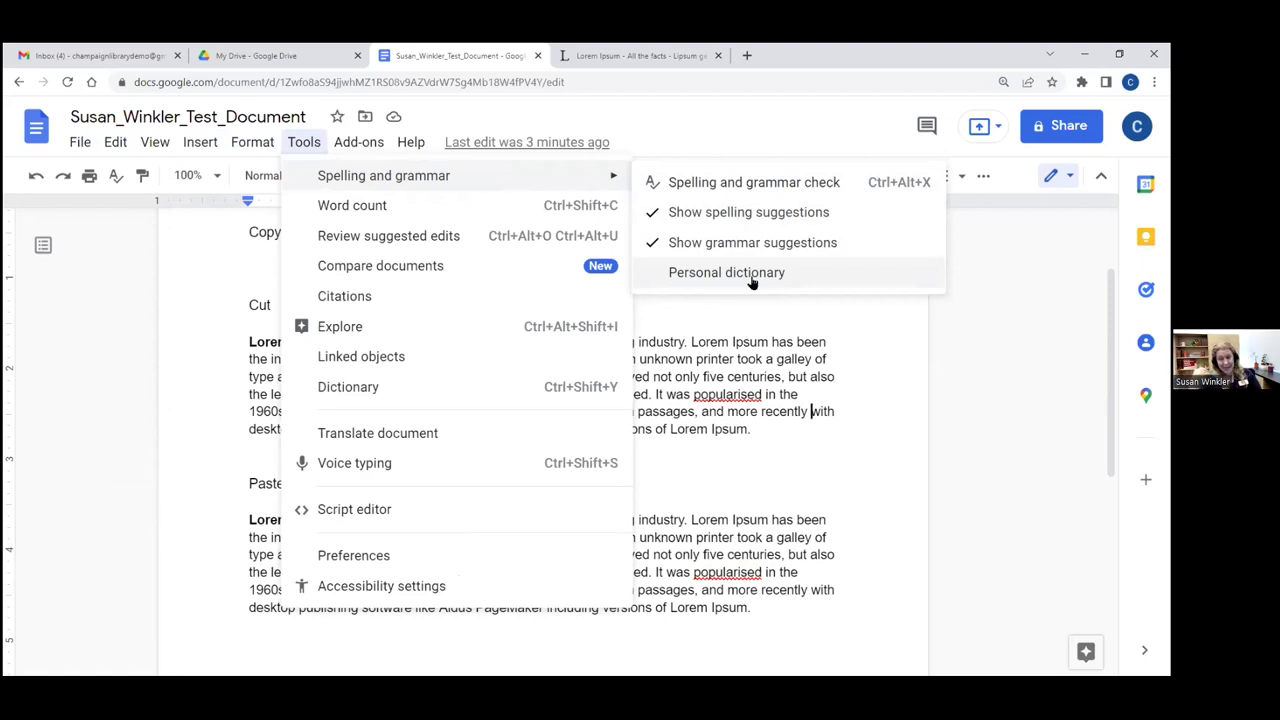
{"action": "left_click", "coordinate": [751, 278]}
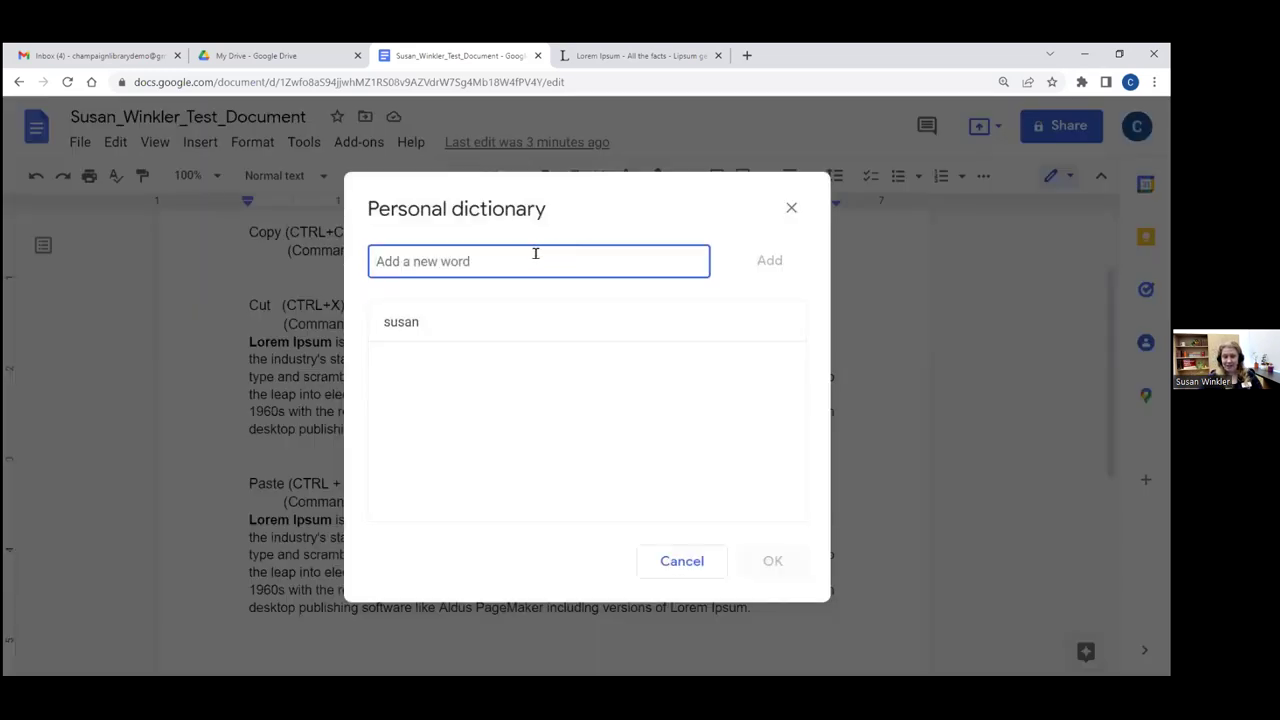
{"action": "type", "text": "Winkler"}
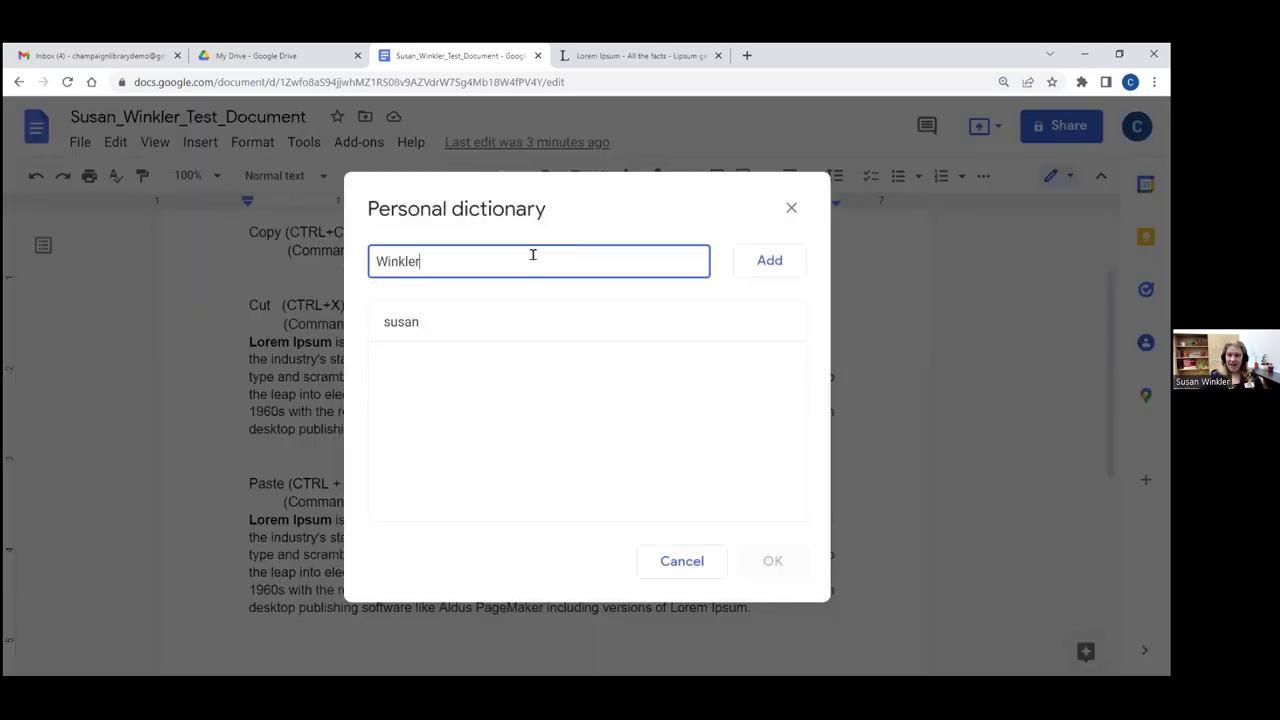
{"action": "left_click", "coordinate": [752, 260]}
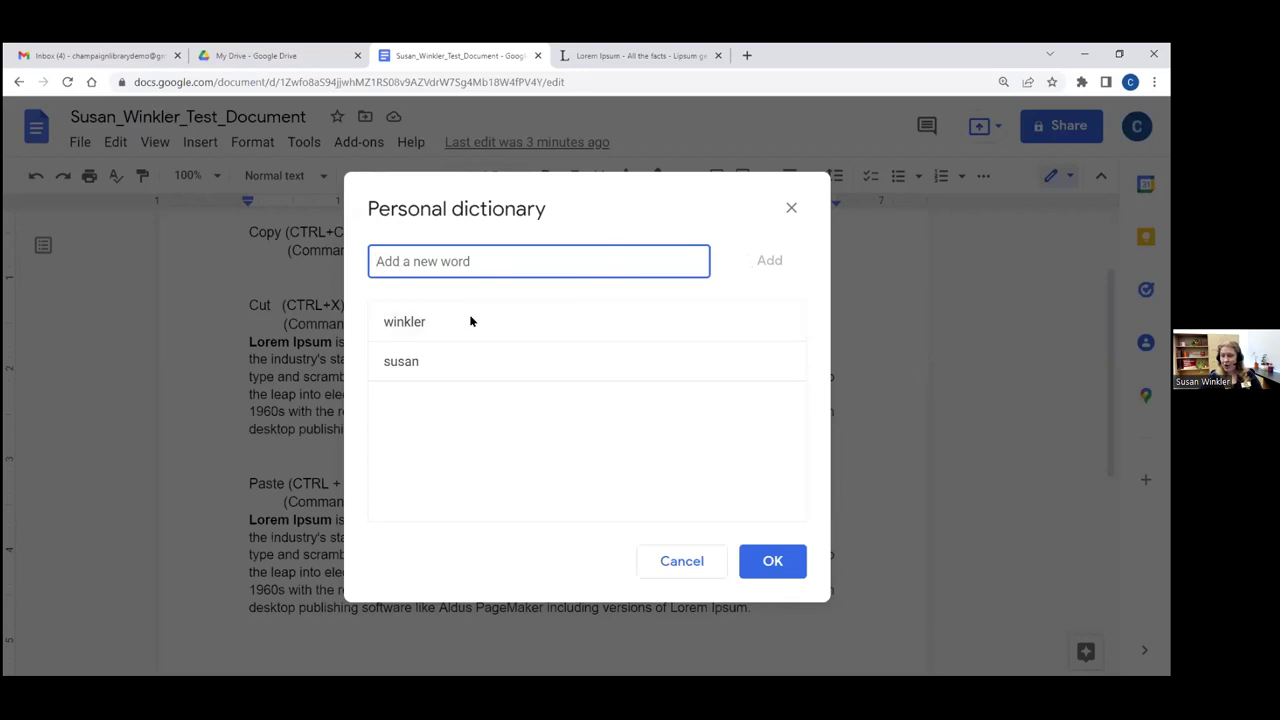
{"action": "left_click", "coordinate": [744, 559]}
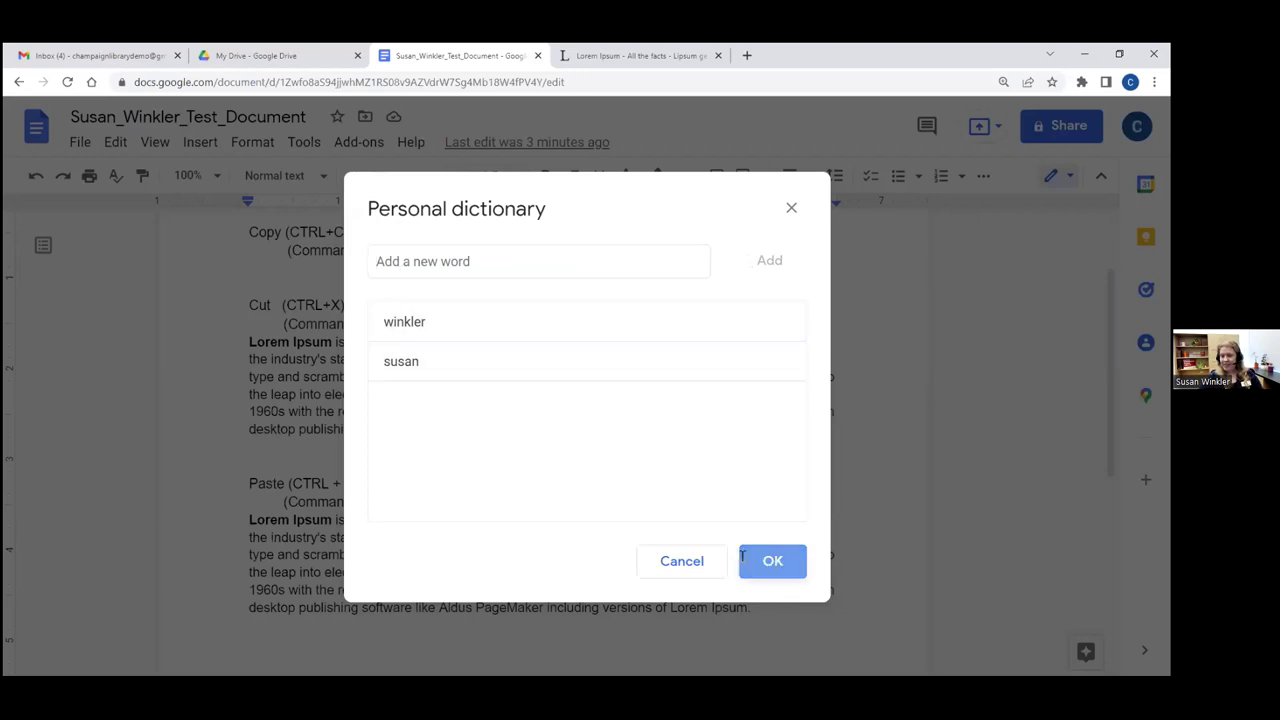
Step: Type the presenter's full name on a new line below 'Hi Everyone!'
{"action": "scroll", "coordinate": [434, 354], "scroll_direction": "up", "scroll_amount": 2}
{"action": "left_click", "coordinate": [624, 326]}
{"action": "key", "text": "Return"}
{"action": "key", "text": "Return"}
{"action": "type", "text": "Susan Winkler"}
{"action": "key", "text": "Return"}
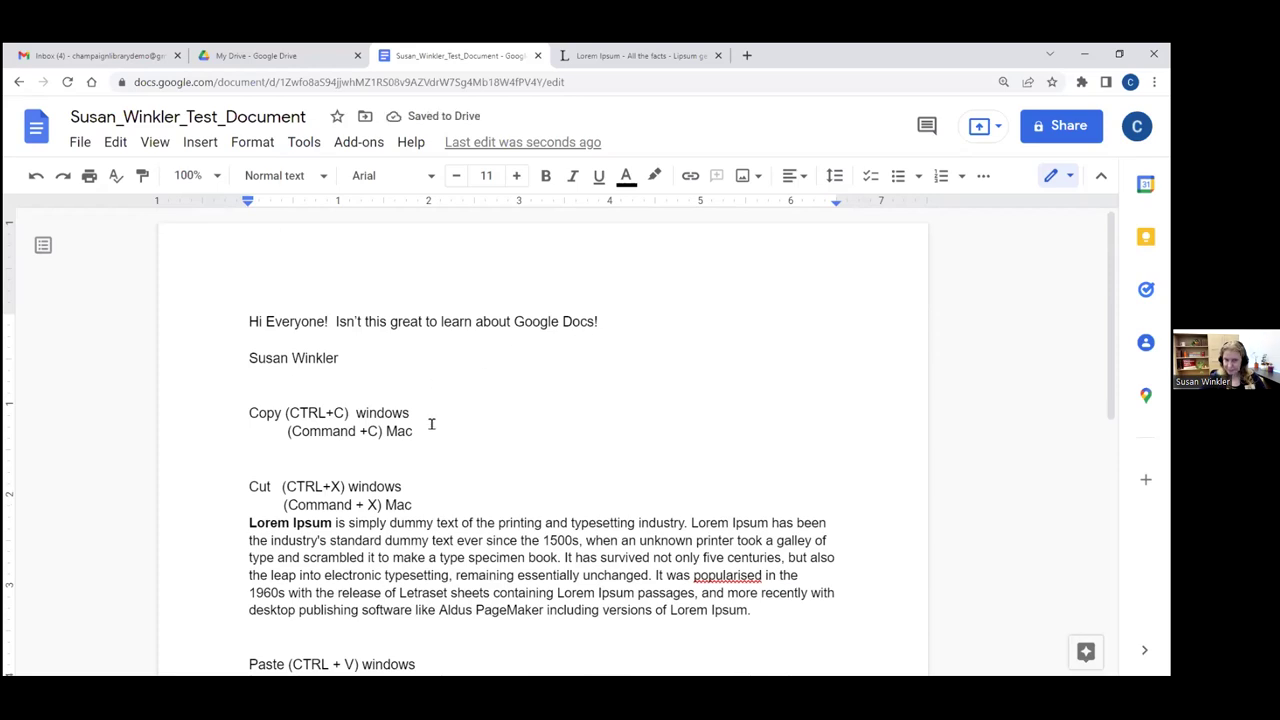
Step: Open the Tools menu's Spelling and grammar submenu in the test document
{"action": "left_click", "coordinate": [304, 142]}
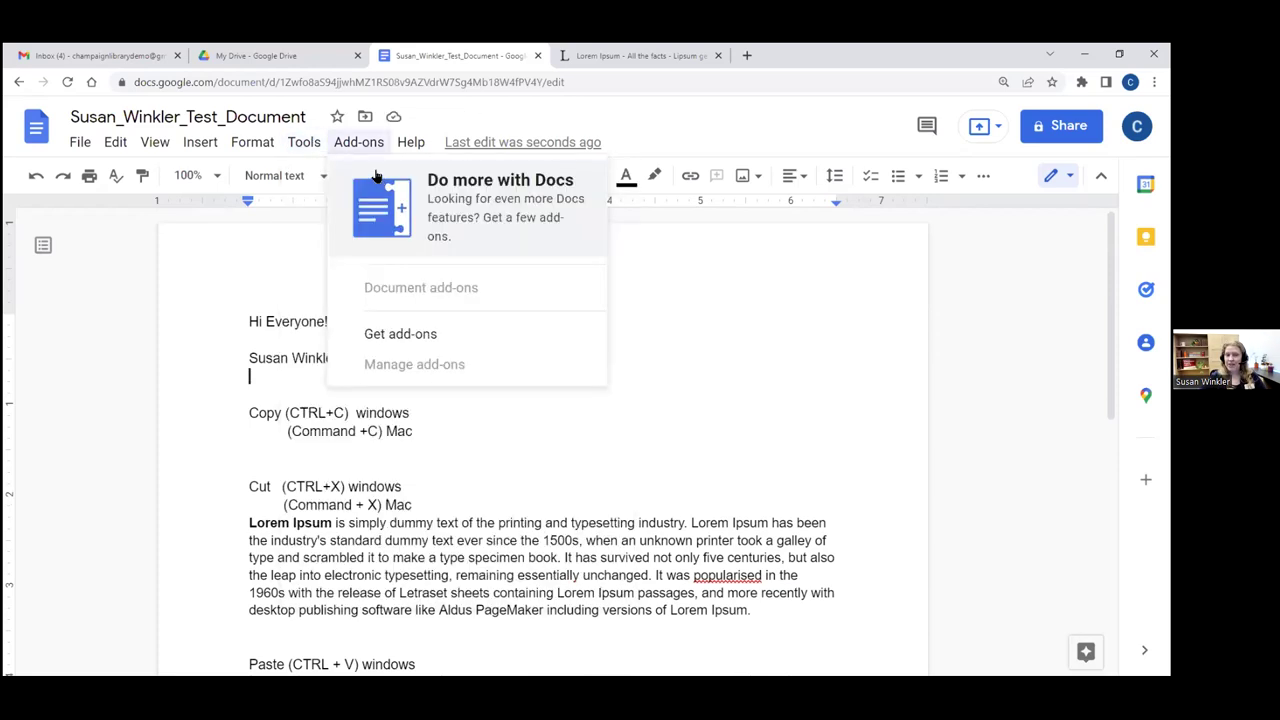
{"action": "mouse_move", "coordinate": [323, 177]}
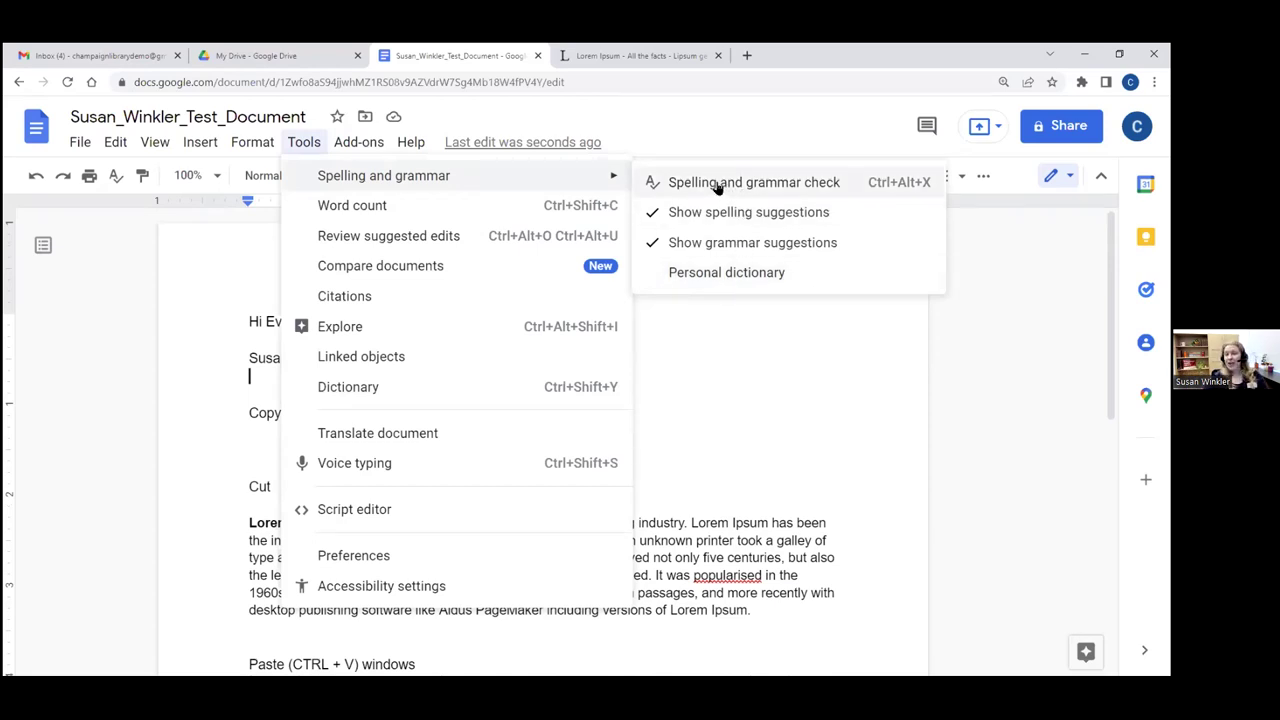
Step: Run the spelling check and accept 'popularized' for both found instances, then close the panel
{"action": "left_click", "coordinate": [748, 184]}
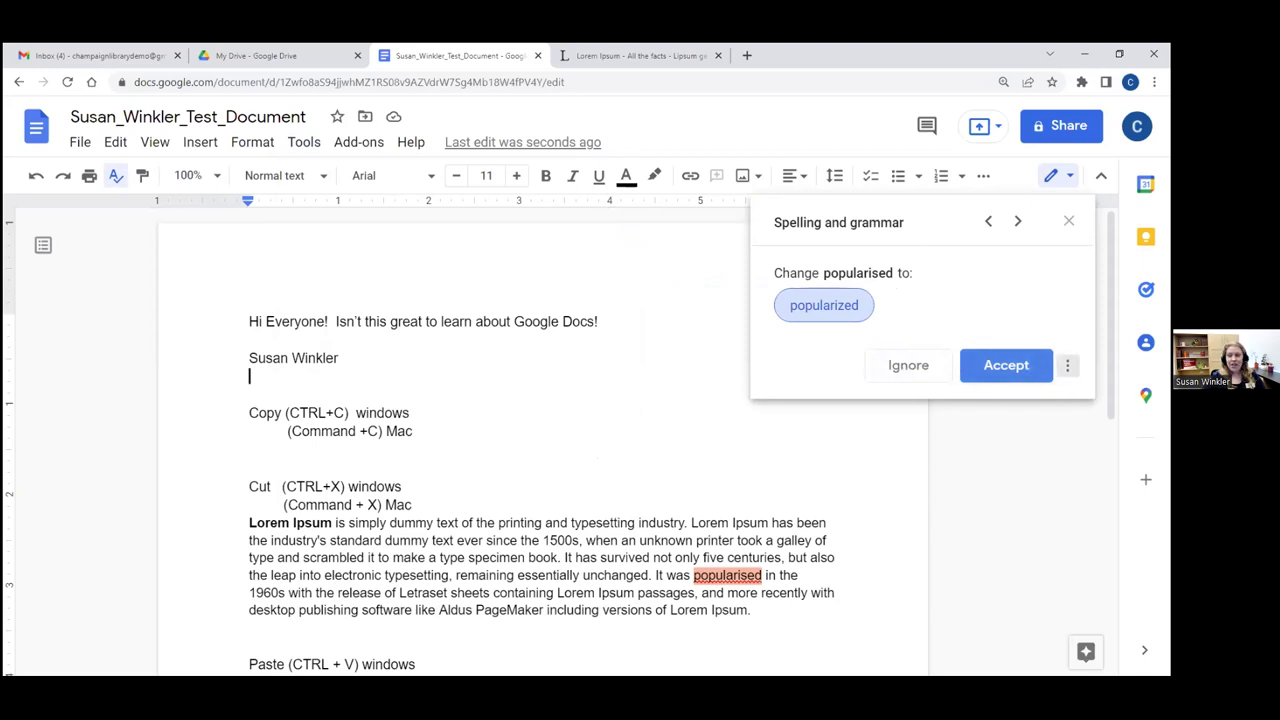
{"action": "left_click", "coordinate": [1067, 365]}
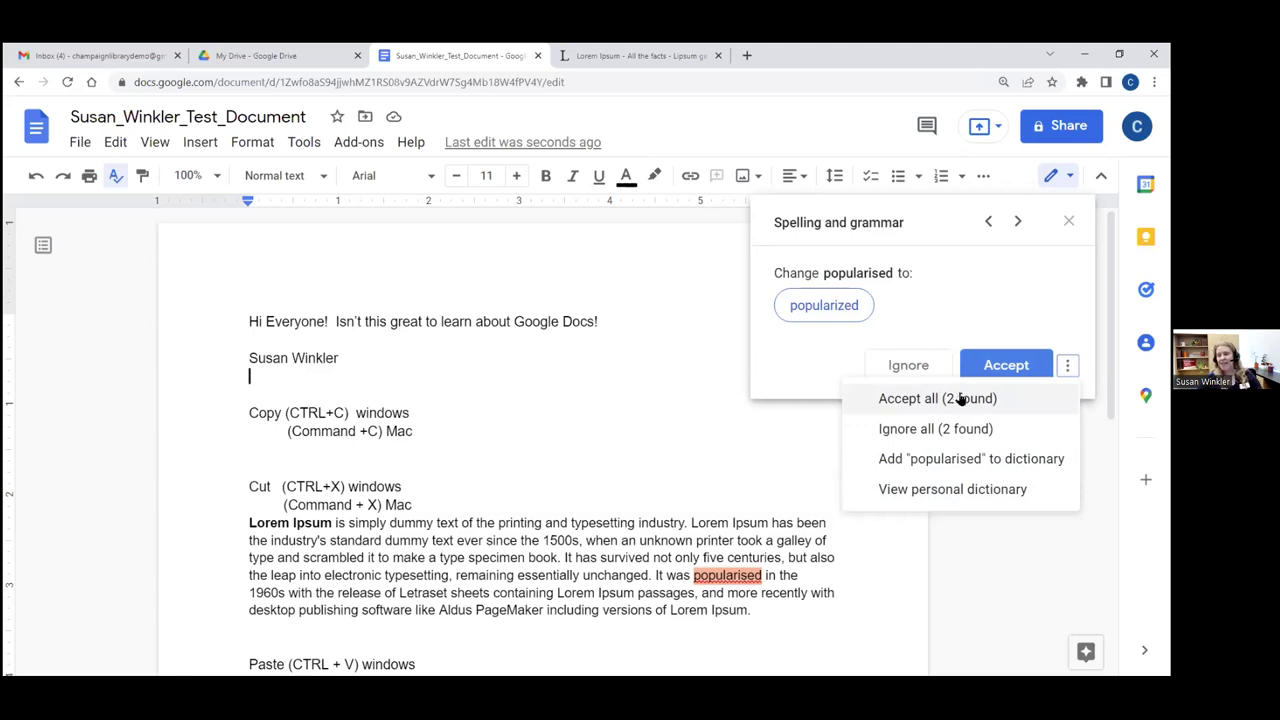
{"action": "left_click", "coordinate": [960, 398]}
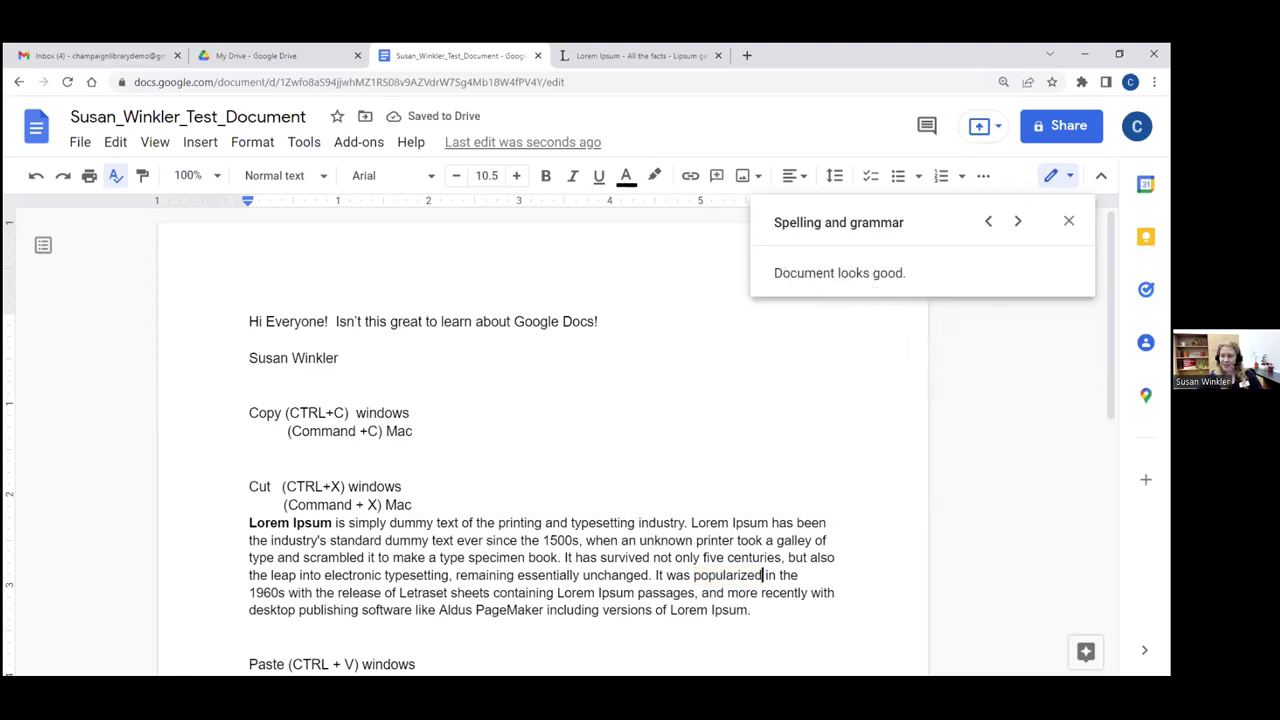
{"action": "left_click", "coordinate": [863, 414]}
Step: Check that the Cut and Paste paragraphs both read 'popularized', then close the document tab
{"action": "scroll", "coordinate": [842, 425], "scroll_direction": "down", "scroll_amount": 3}
{"action": "scroll", "coordinate": [842, 425], "scroll_direction": "up", "scroll_amount": 2}
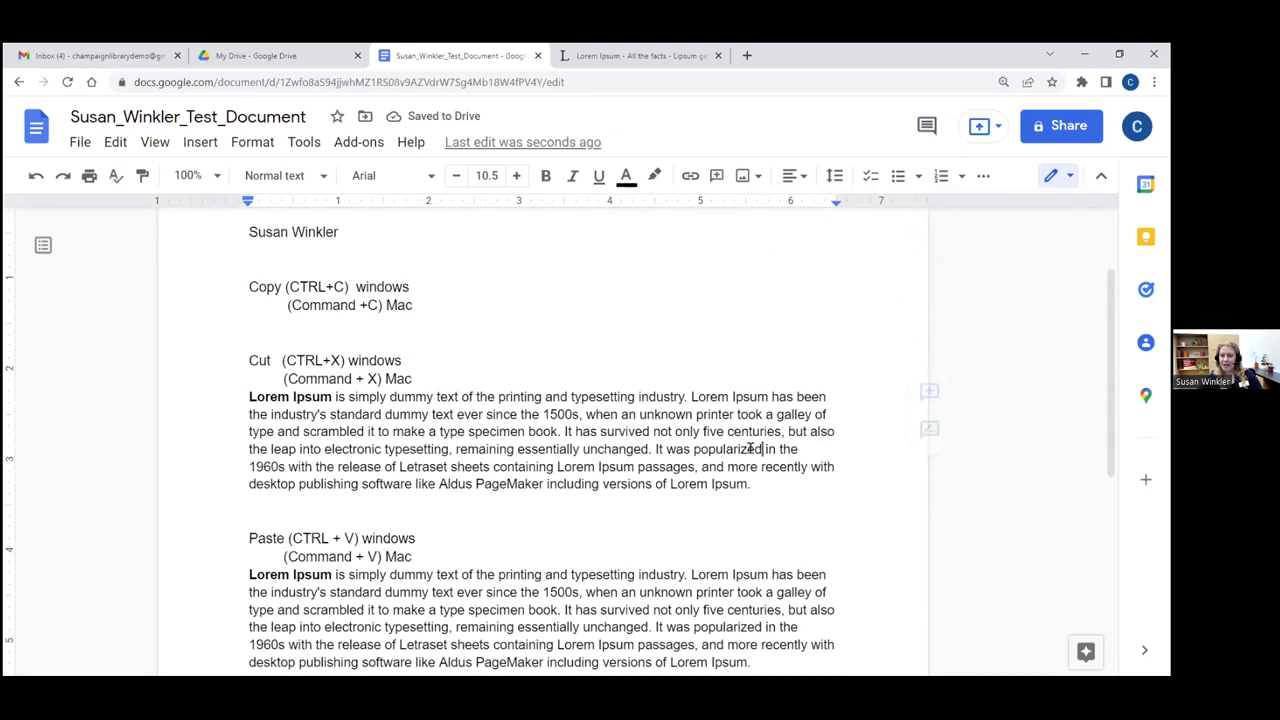
{"action": "double_click", "coordinate": [730, 449]}
{"action": "scroll", "coordinate": [783, 481], "scroll_direction": "down", "scroll_amount": 3}
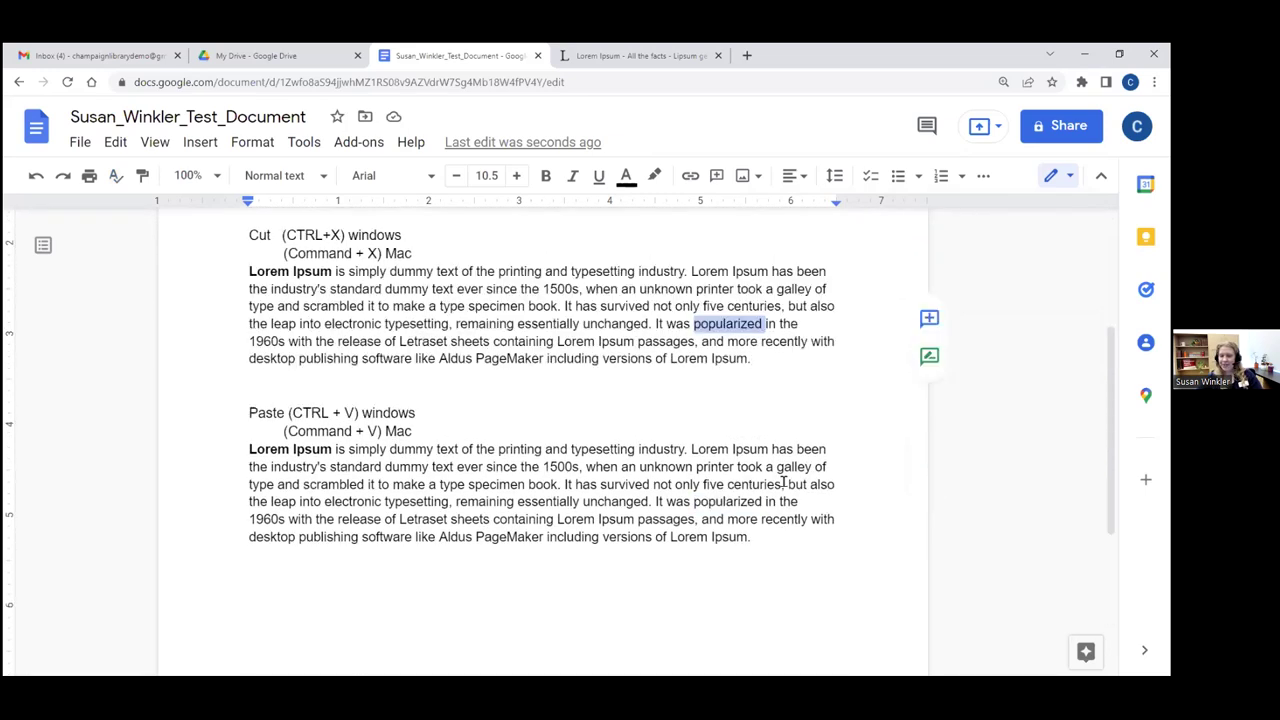
{"action": "double_click", "coordinate": [722, 375]}
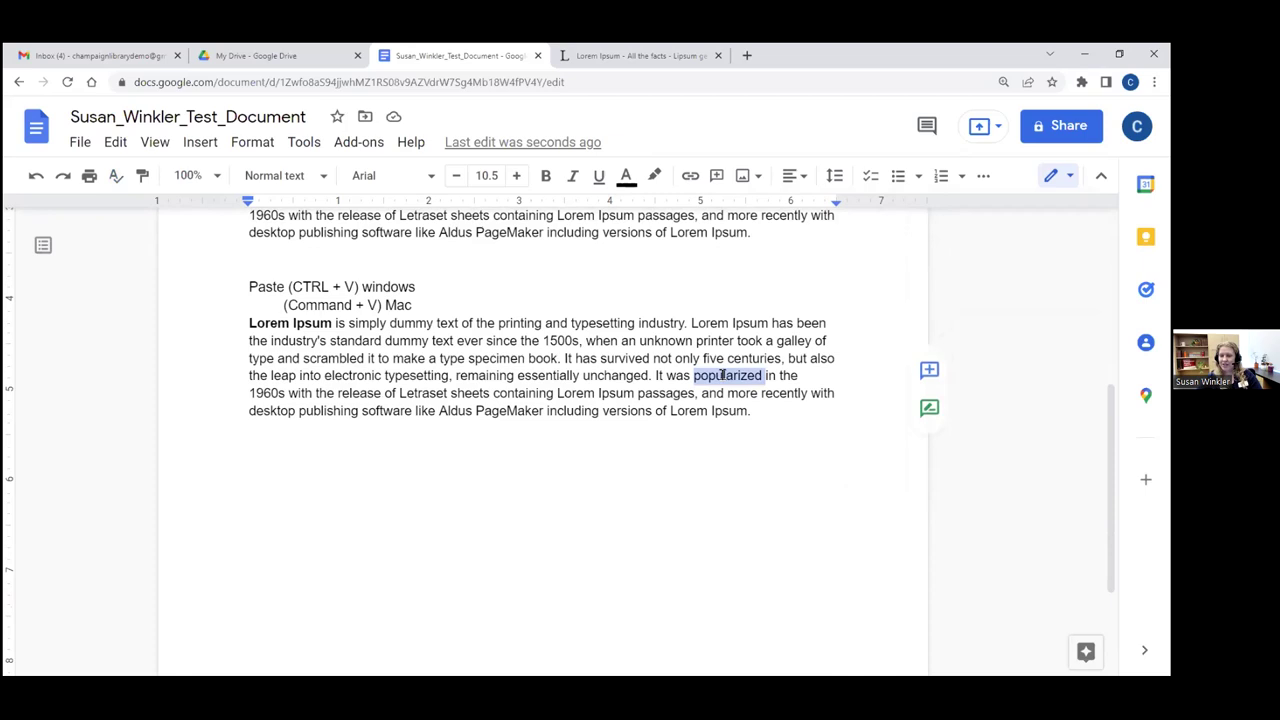
{"action": "left_click", "coordinate": [848, 445]}
{"action": "scroll", "coordinate": [832, 450], "scroll_direction": "up", "scroll_amount": 4}
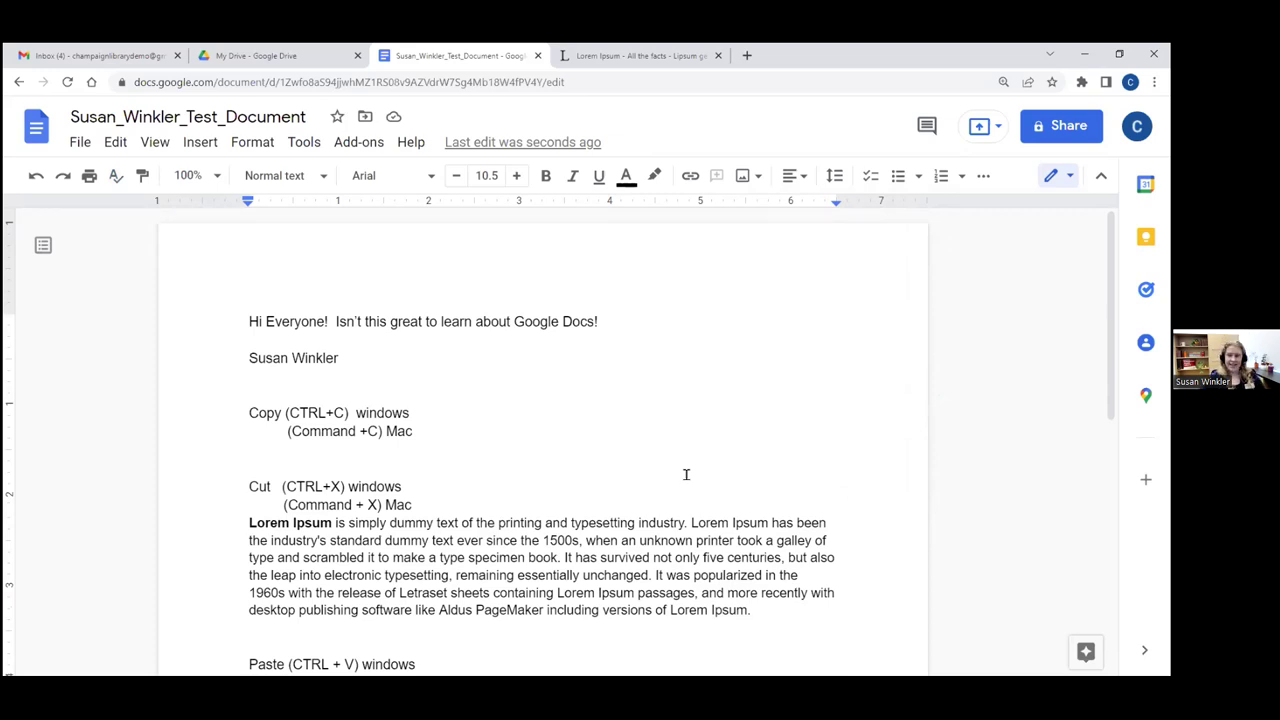
{"action": "left_click", "coordinate": [692, 450]}
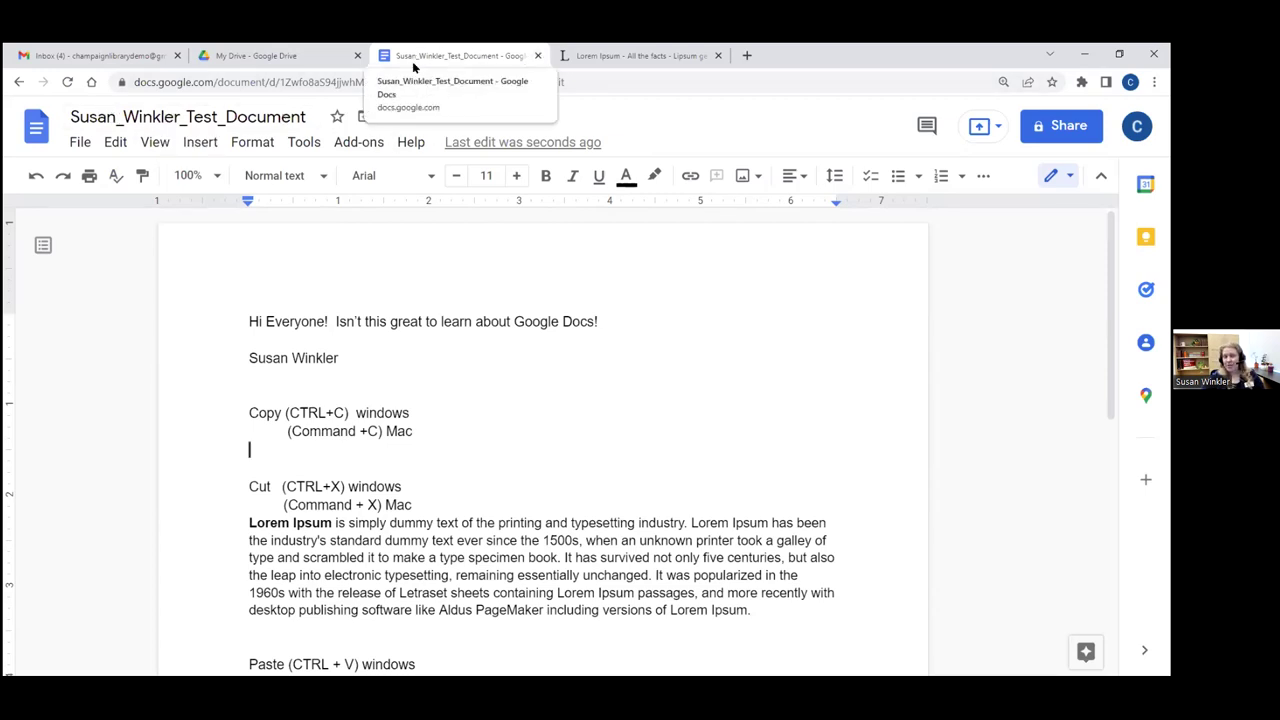
{"action": "left_click", "coordinate": [539, 56]}
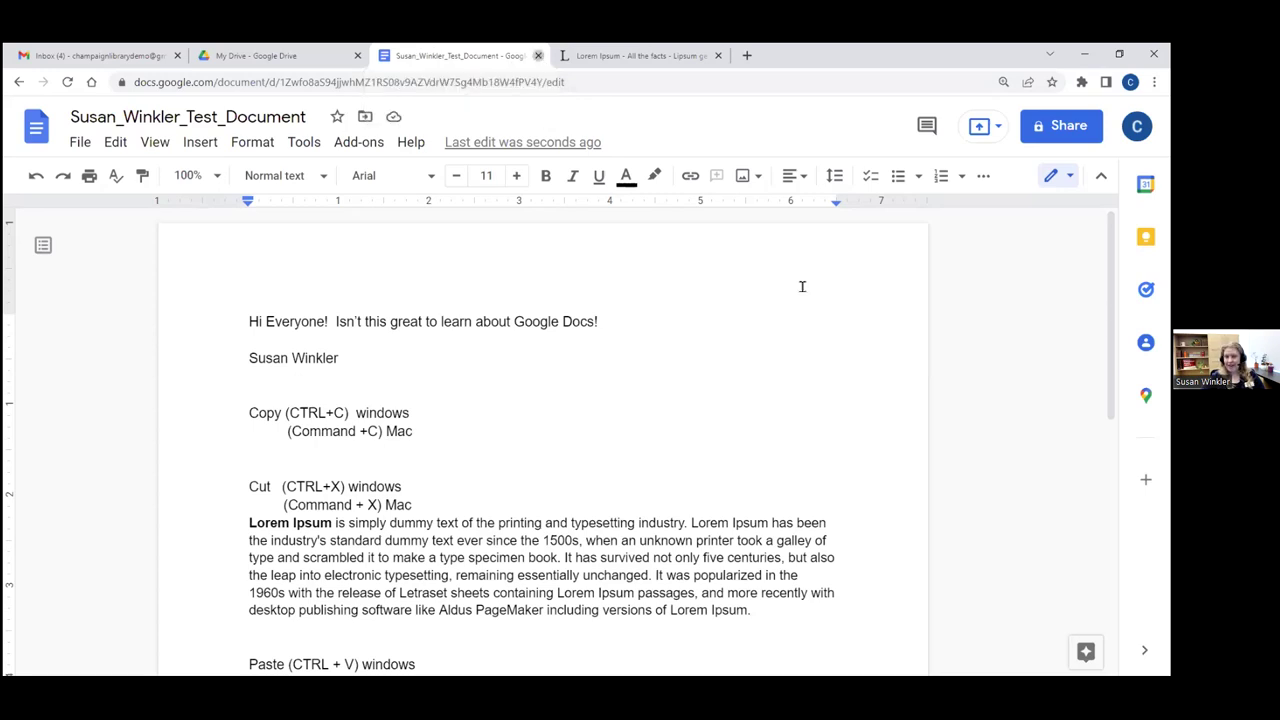
Step: Return to My Drive and reload it so the edited test document appears in Suggested files
{"action": "left_click", "coordinate": [298, 56]}
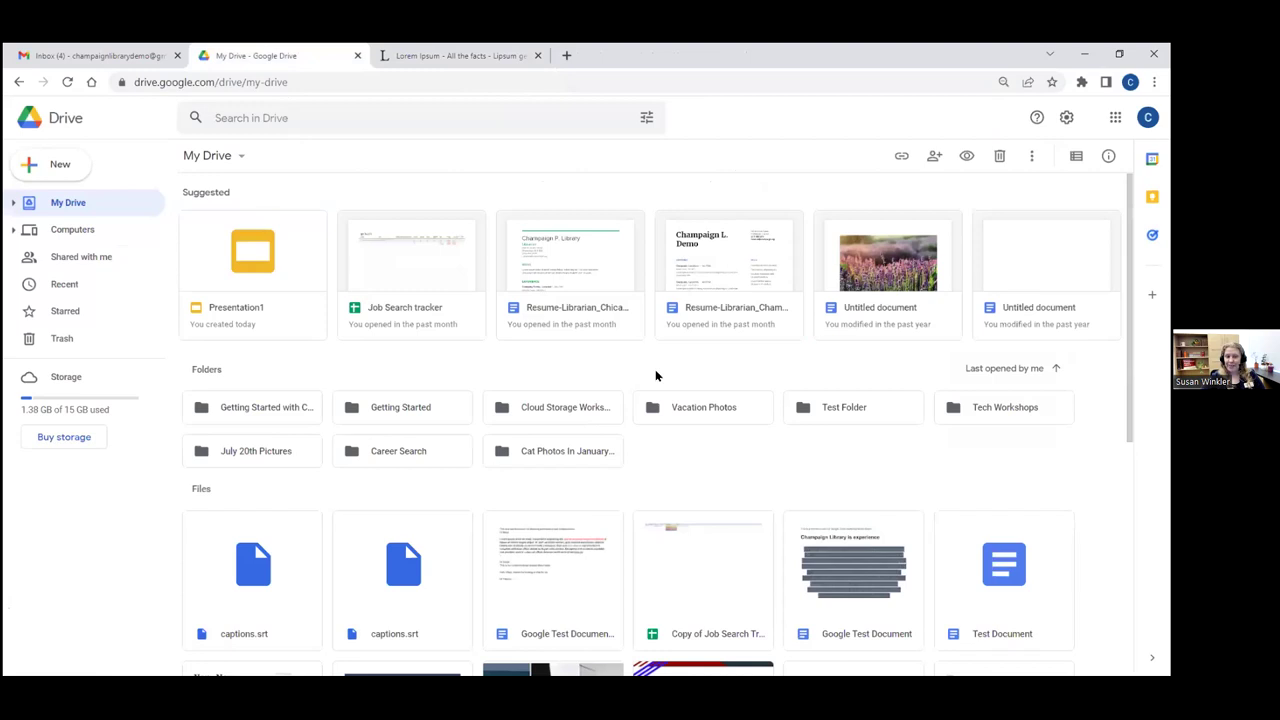
{"action": "scroll", "coordinate": [280, 414], "scroll_direction": "down", "scroll_amount": 3}
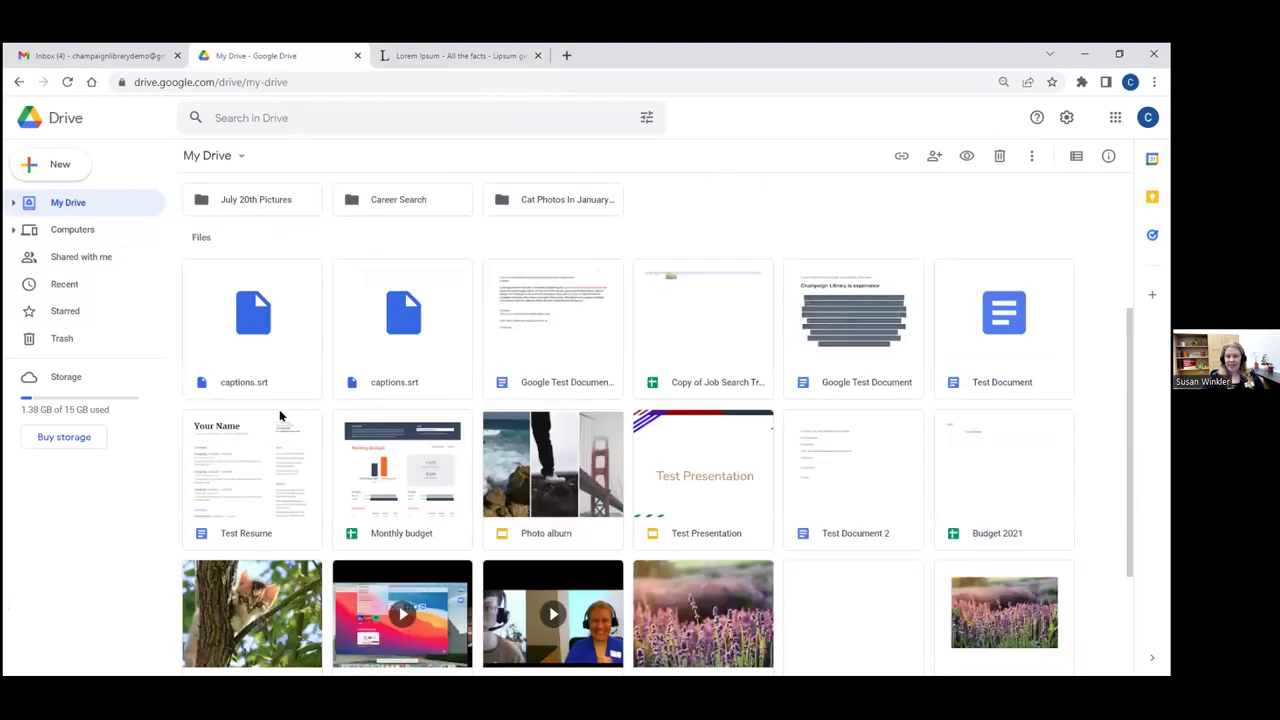
{"action": "scroll", "coordinate": [380, 420], "scroll_direction": "up", "scroll_amount": 1}
{"action": "scroll", "coordinate": [380, 438], "scroll_direction": "up", "scroll_amount": 2}
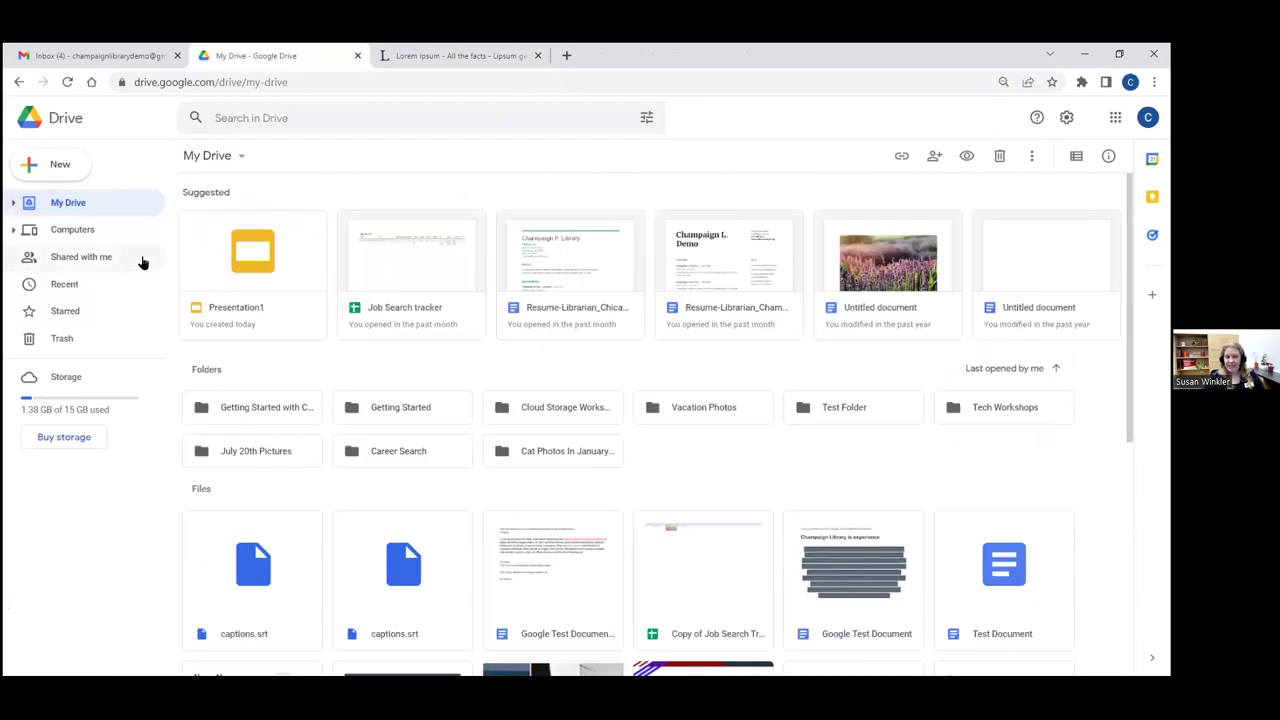
{"action": "left_click", "coordinate": [67, 83]}
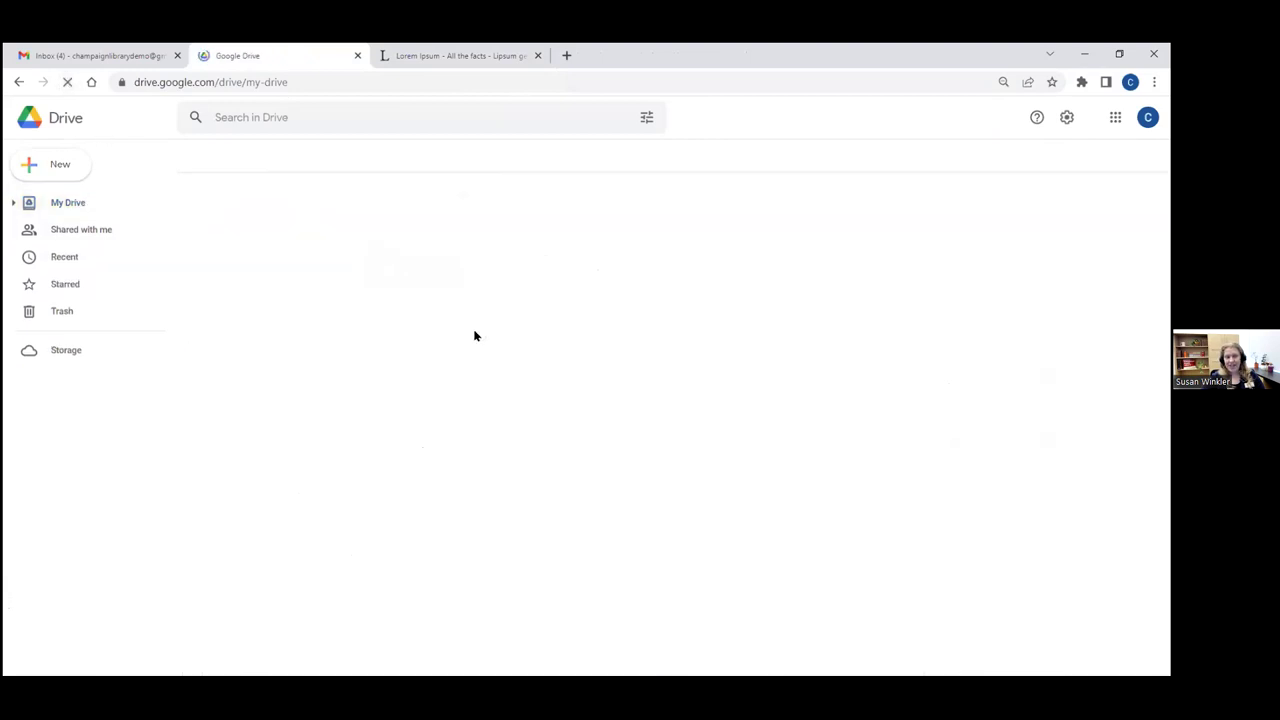
{"action": "scroll", "coordinate": [306, 457], "scroll_direction": "down", "scroll_amount": 1}
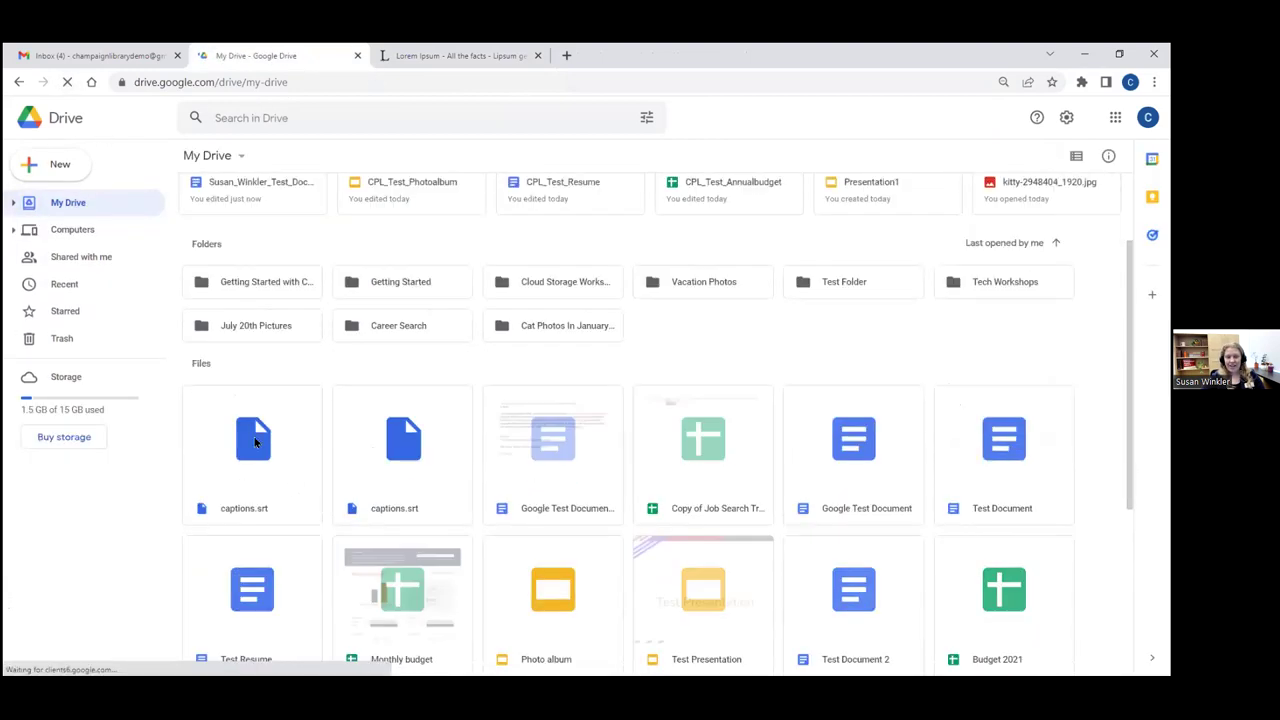
{"action": "scroll", "coordinate": [285, 279], "scroll_direction": "up", "scroll_amount": 1}
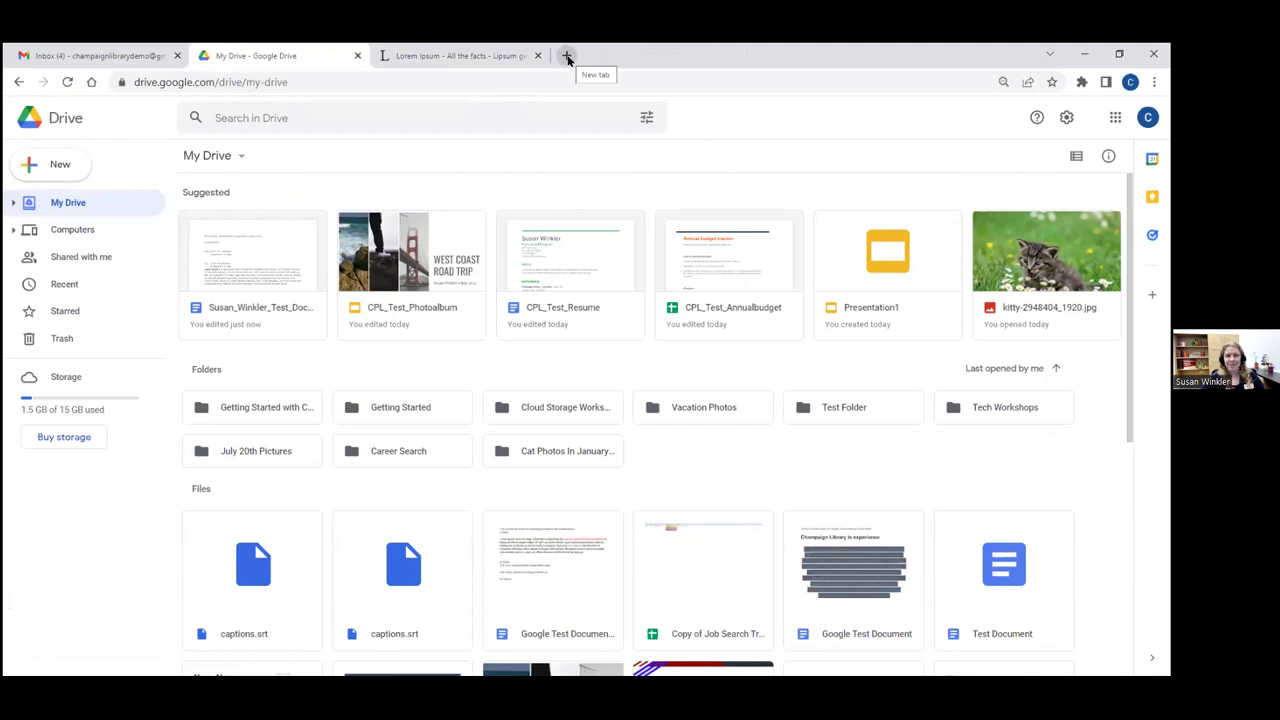
Step: Load sheets.google.com in a fresh browser tab
{"action": "left_click", "coordinate": [566, 57]}
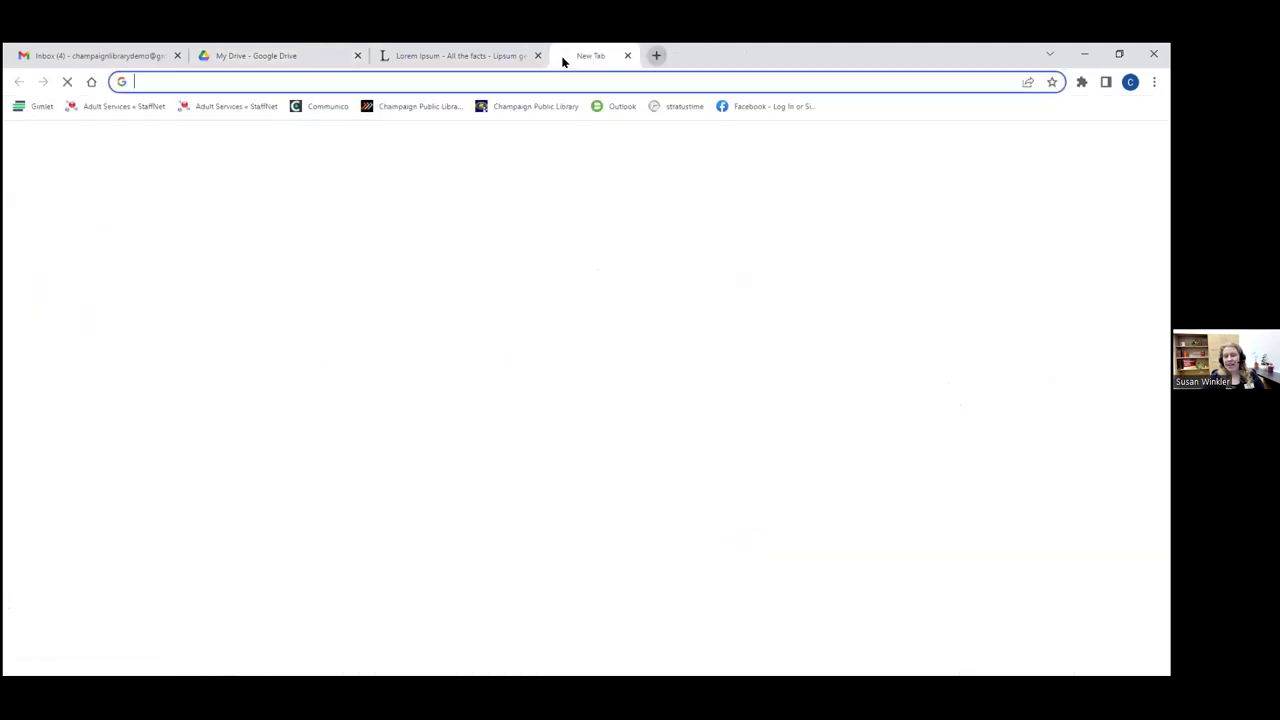
{"action": "left_click", "coordinate": [366, 83]}
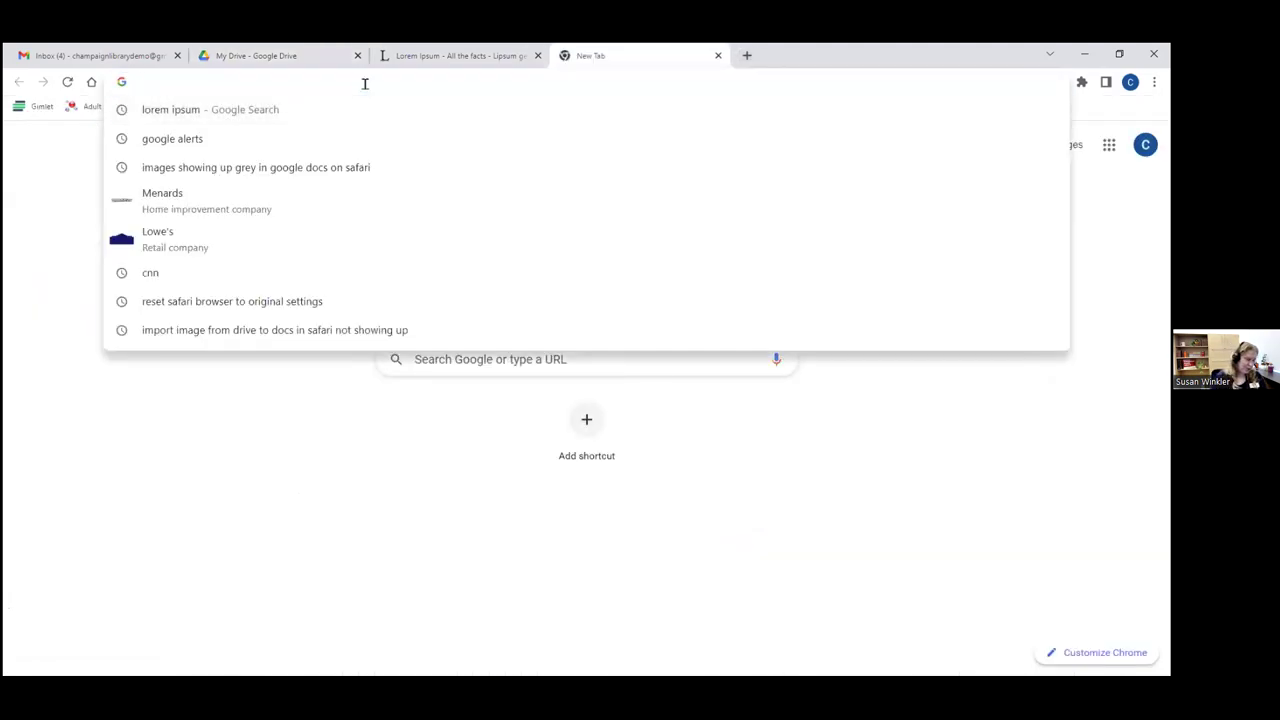
{"action": "type", "text": "sheets.google.com"}
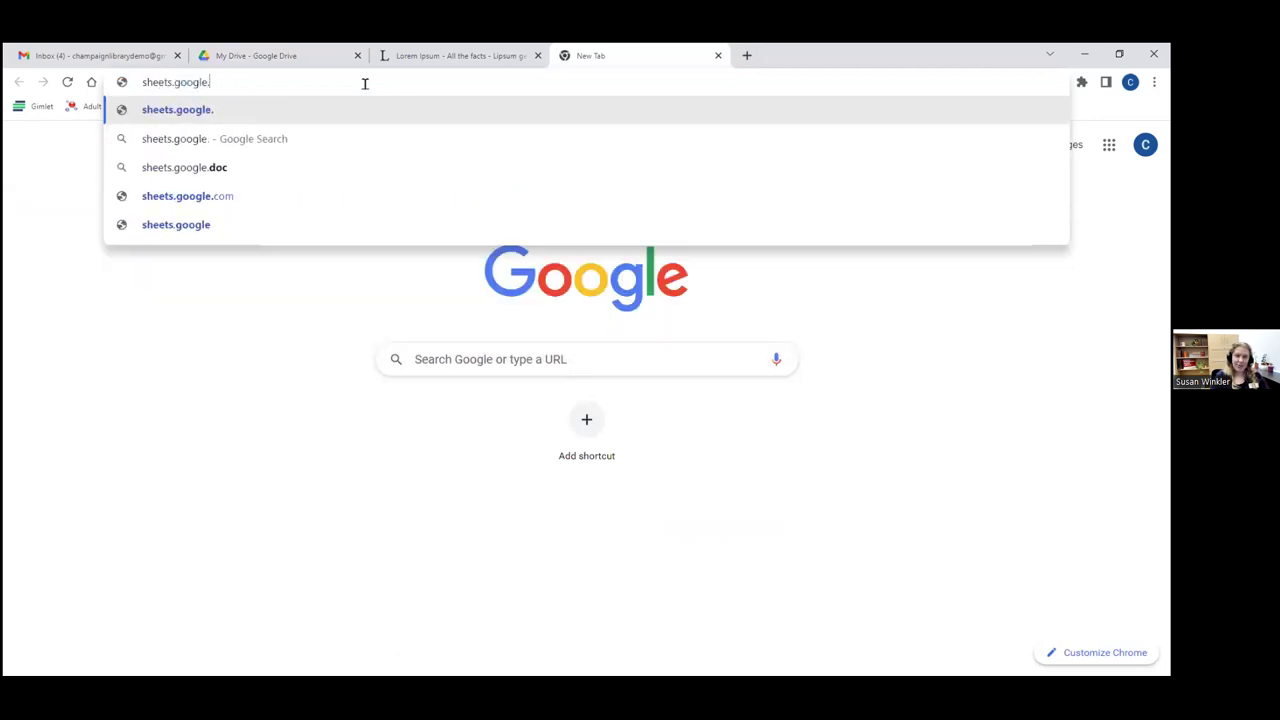
{"action": "key", "text": "Return"}
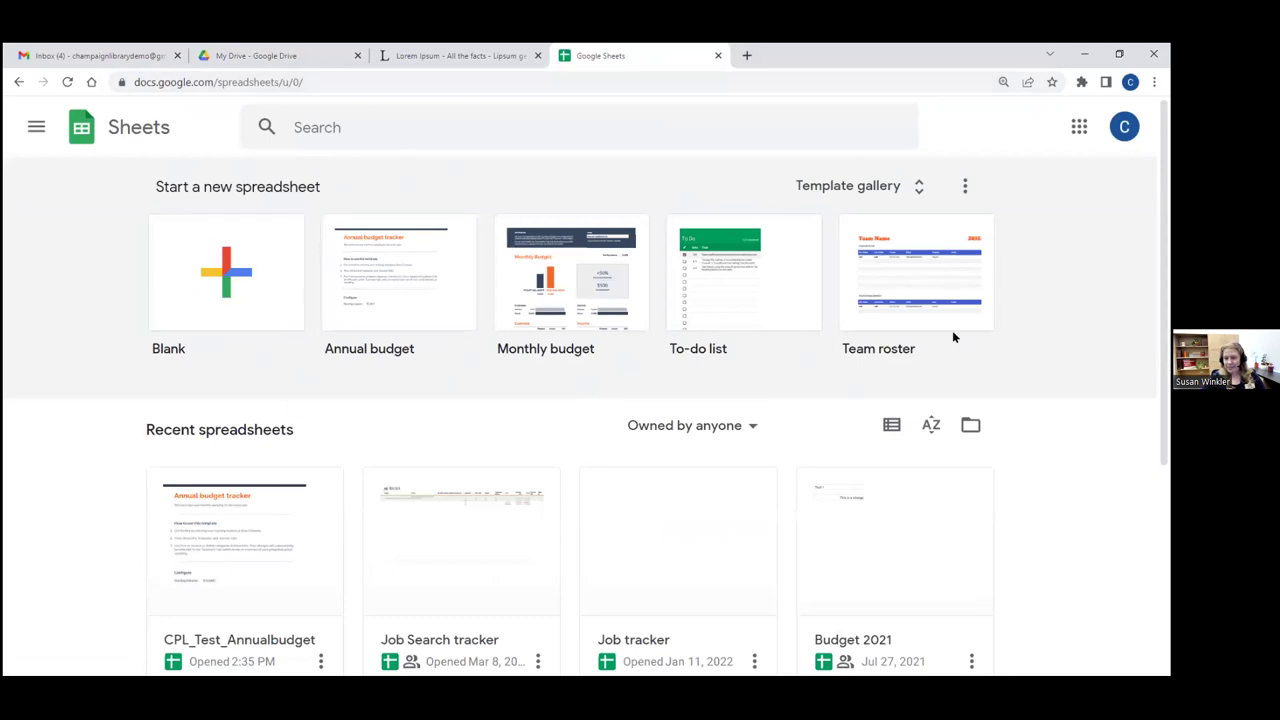
{"action": "left_click", "coordinate": [875, 190]}
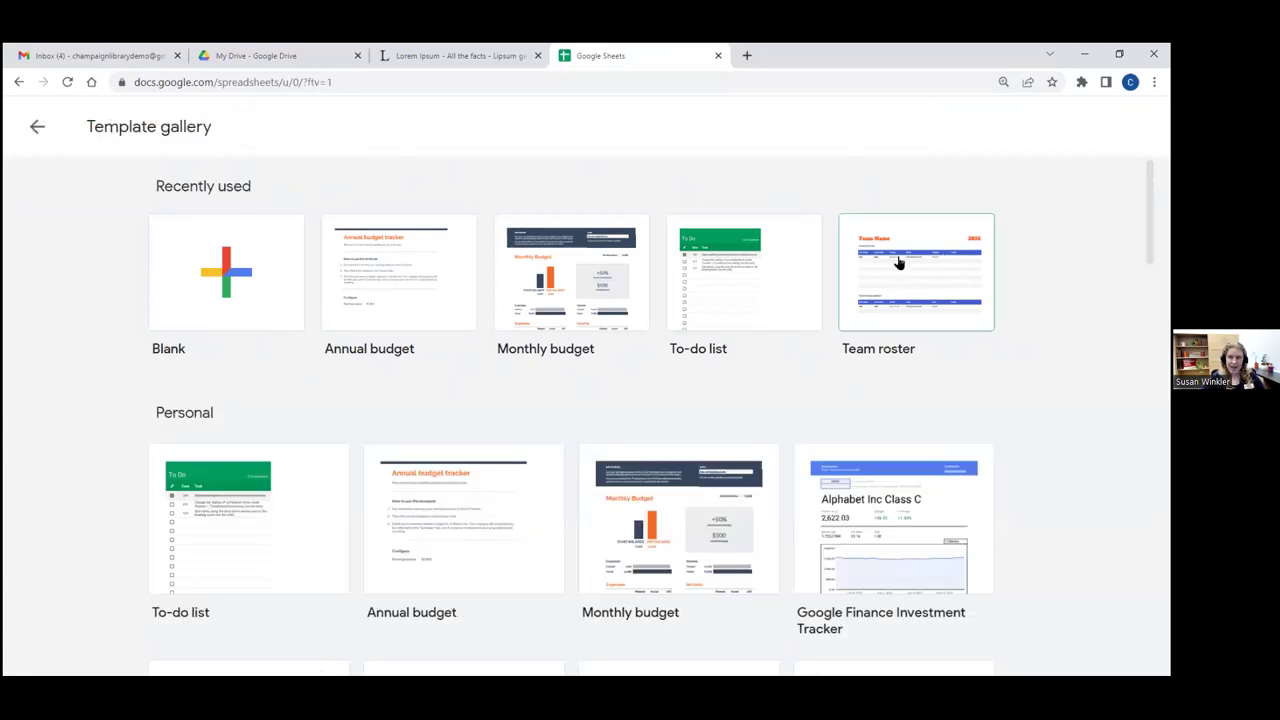
{"action": "left_click", "coordinate": [34, 112]}
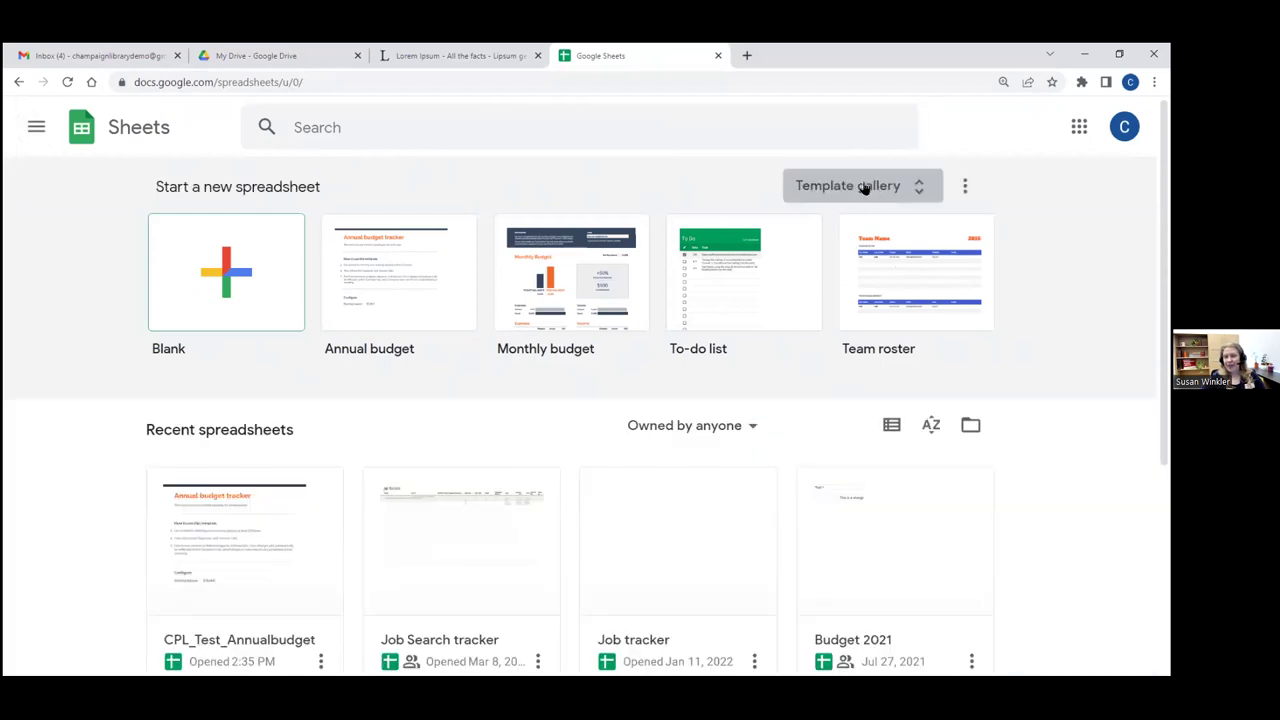
{"action": "left_click", "coordinate": [864, 186]}
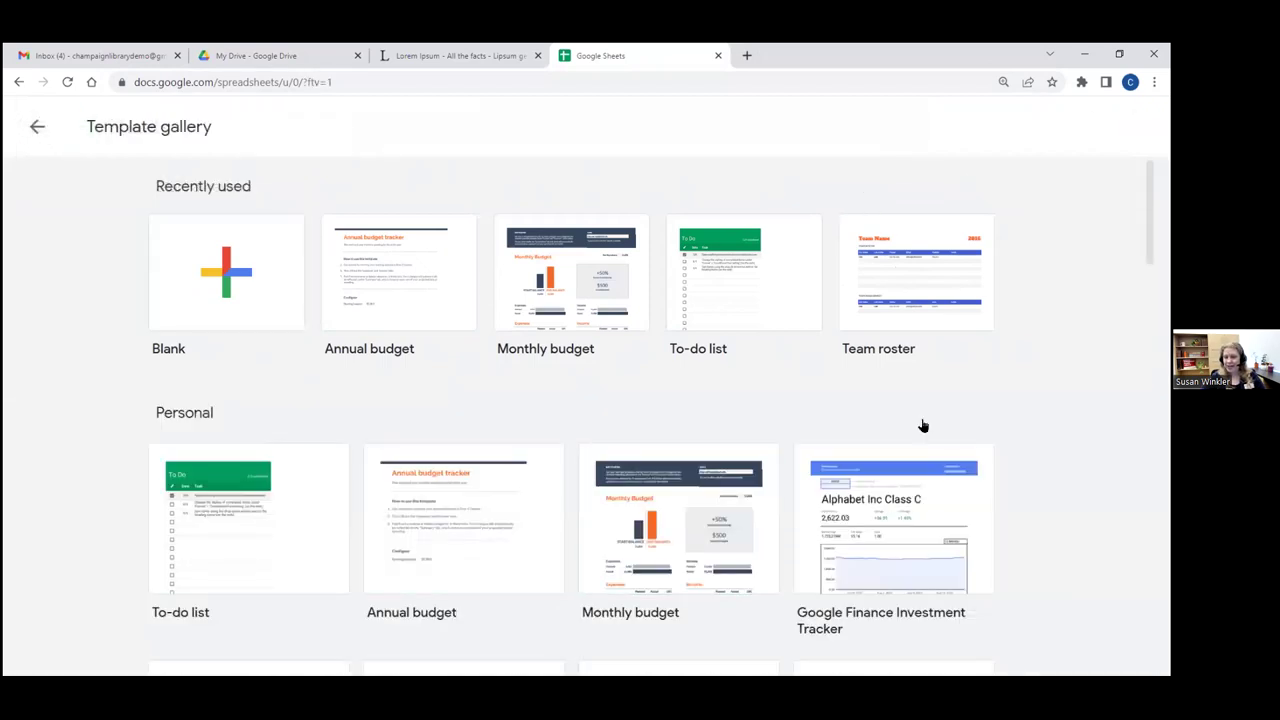
{"action": "scroll", "coordinate": [976, 477], "scroll_direction": "down", "scroll_amount": 20}
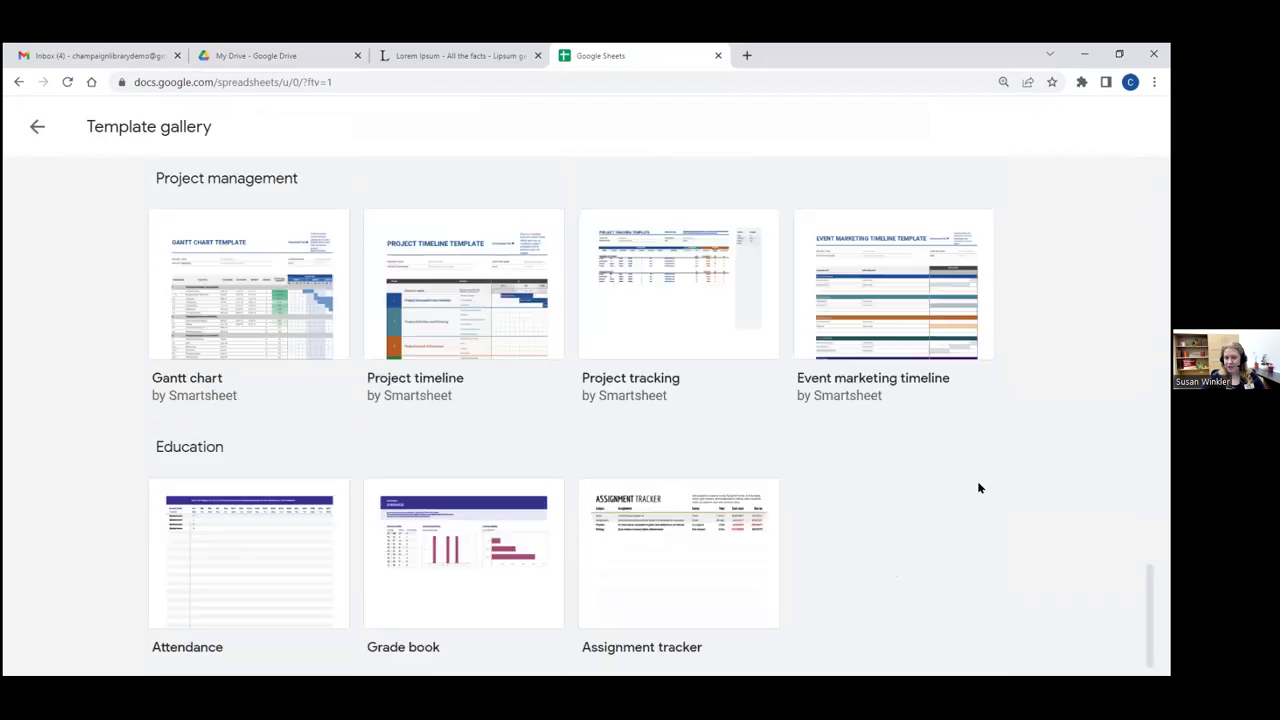
{"action": "scroll", "coordinate": [979, 488], "scroll_direction": "up", "scroll_amount": 20}
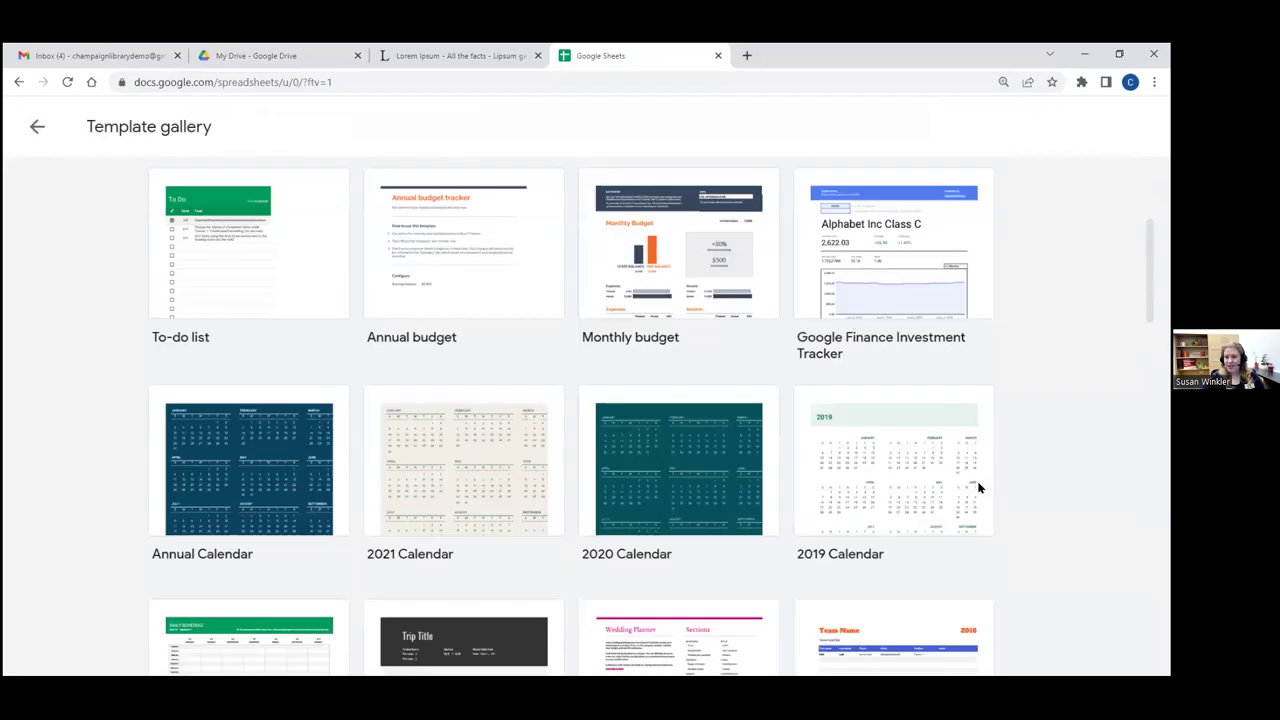
{"action": "left_click", "coordinate": [37, 127]}
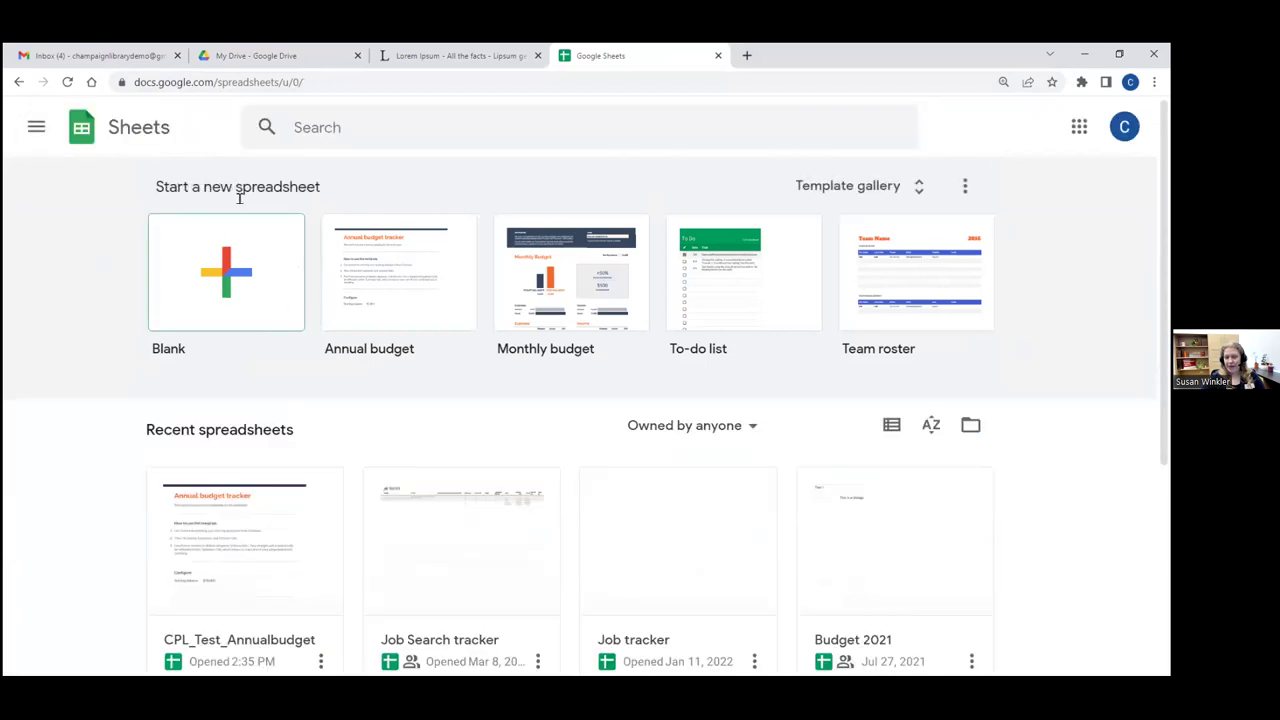
{"action": "scroll", "coordinate": [731, 451], "scroll_direction": "down", "scroll_amount": 3}
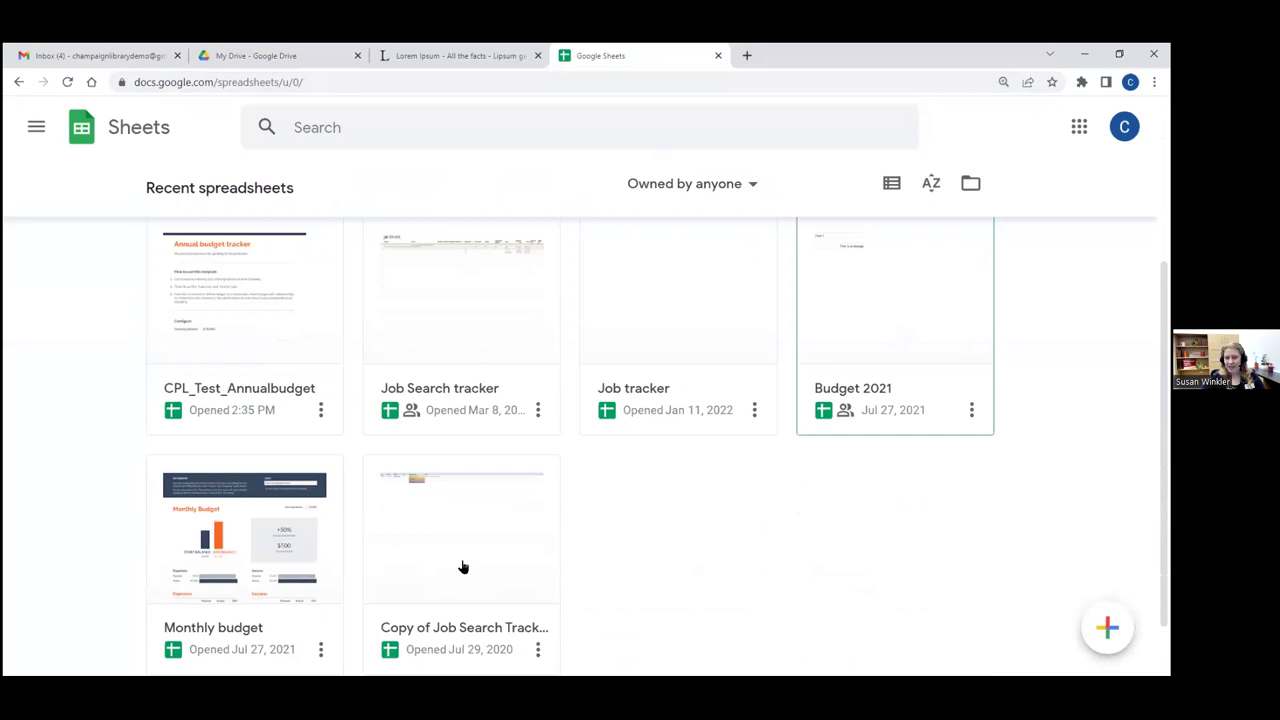
{"action": "scroll", "coordinate": [712, 505], "scroll_direction": "down", "scroll_amount": 1}
{"action": "scroll", "coordinate": [712, 505], "scroll_direction": "up", "scroll_amount": 4}
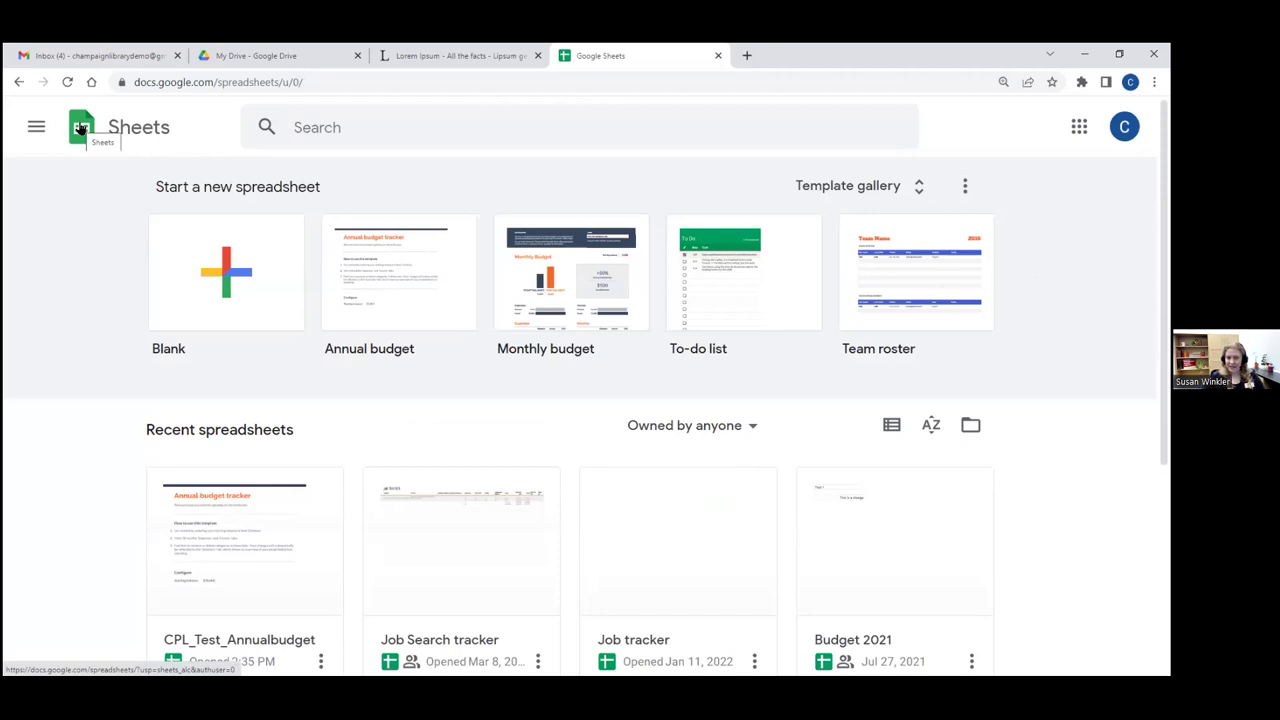
Step: From My Drive, create a Google Sheets blank spreadsheet through the New menu
{"action": "left_click", "coordinate": [287, 55]}
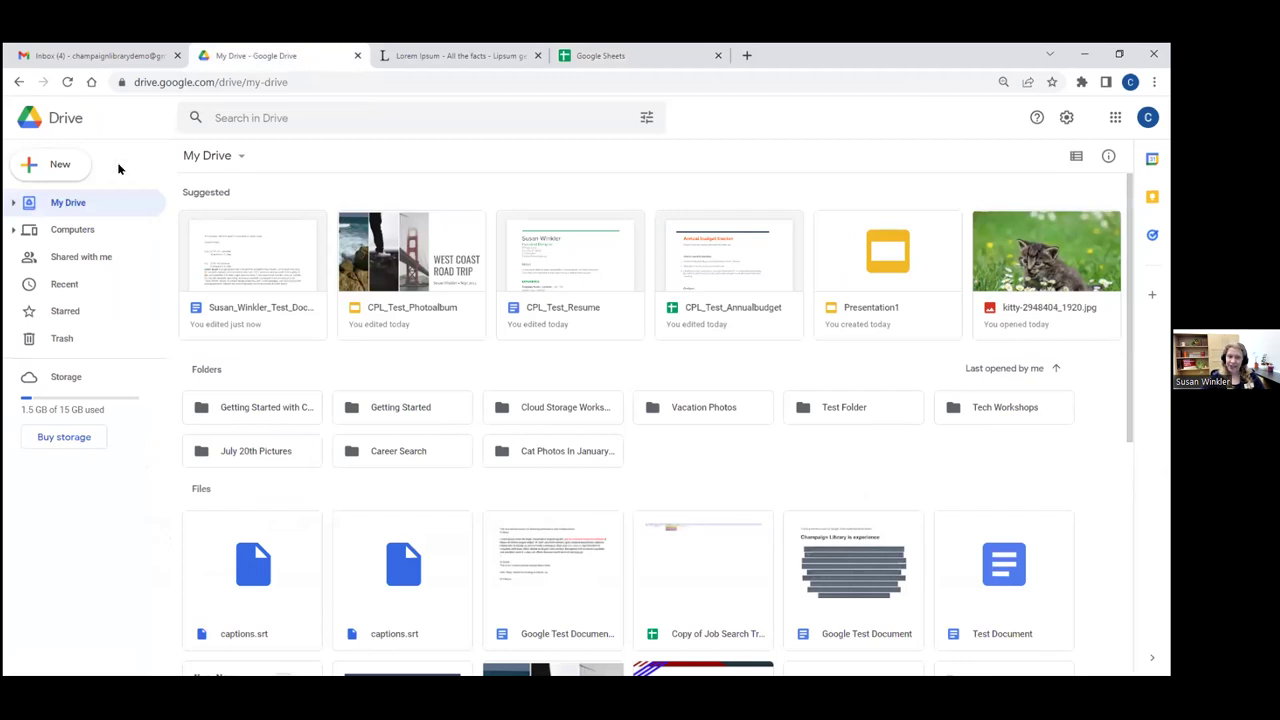
{"action": "left_click", "coordinate": [66, 167]}
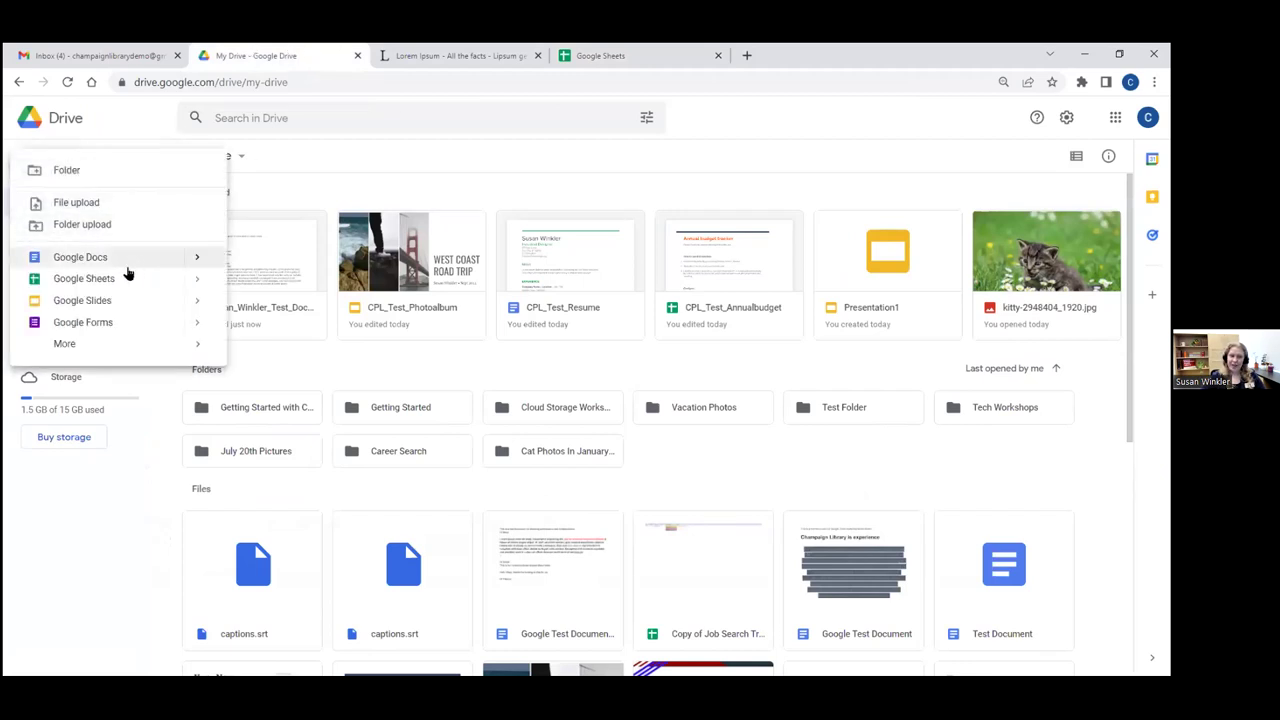
{"action": "mouse_move", "coordinate": [196, 285]}
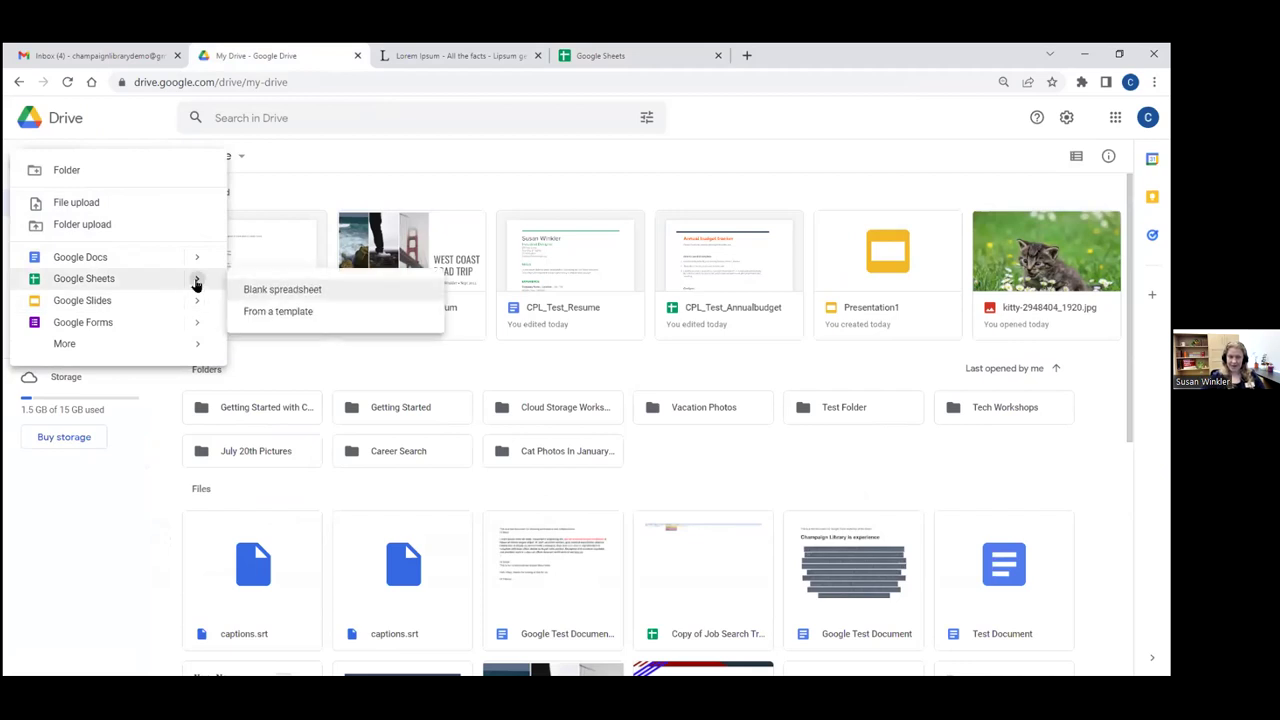
{"action": "left_click", "coordinate": [317, 289]}
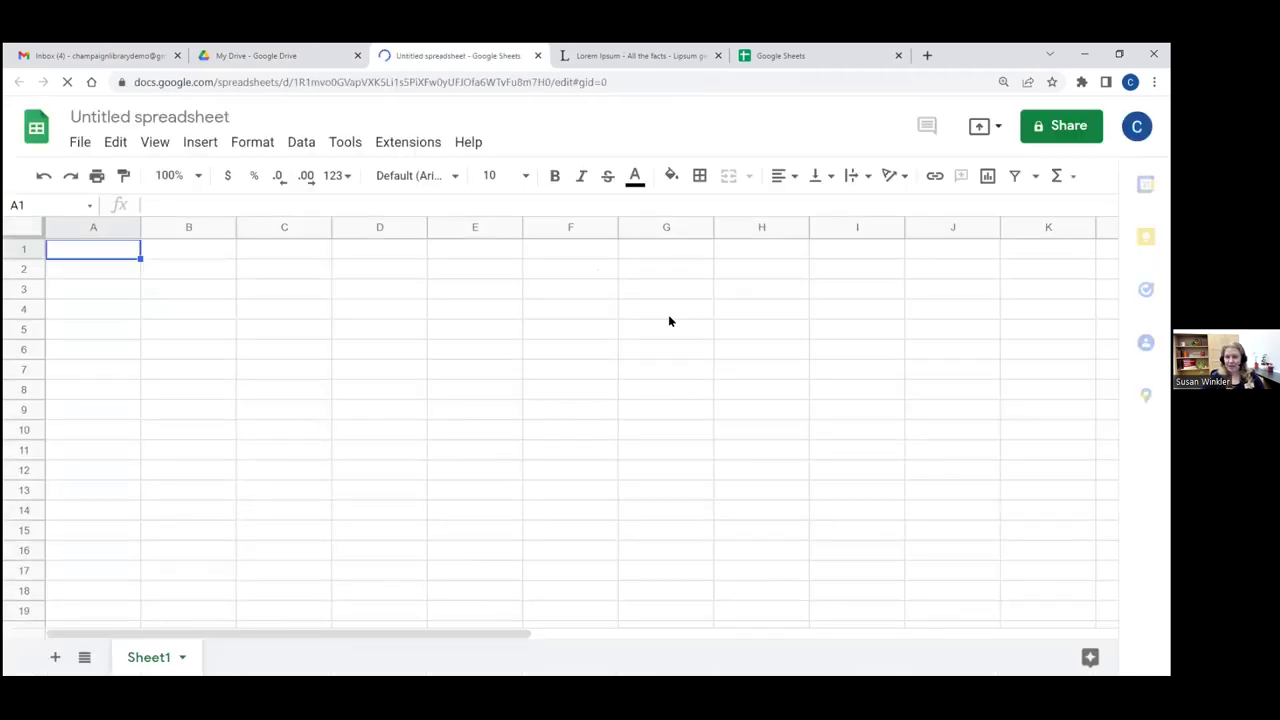
Step: Rename the untitled spreadsheet to the presenter's name followed by '_Testspreadsheet'
{"action": "left_click", "coordinate": [191, 121]}
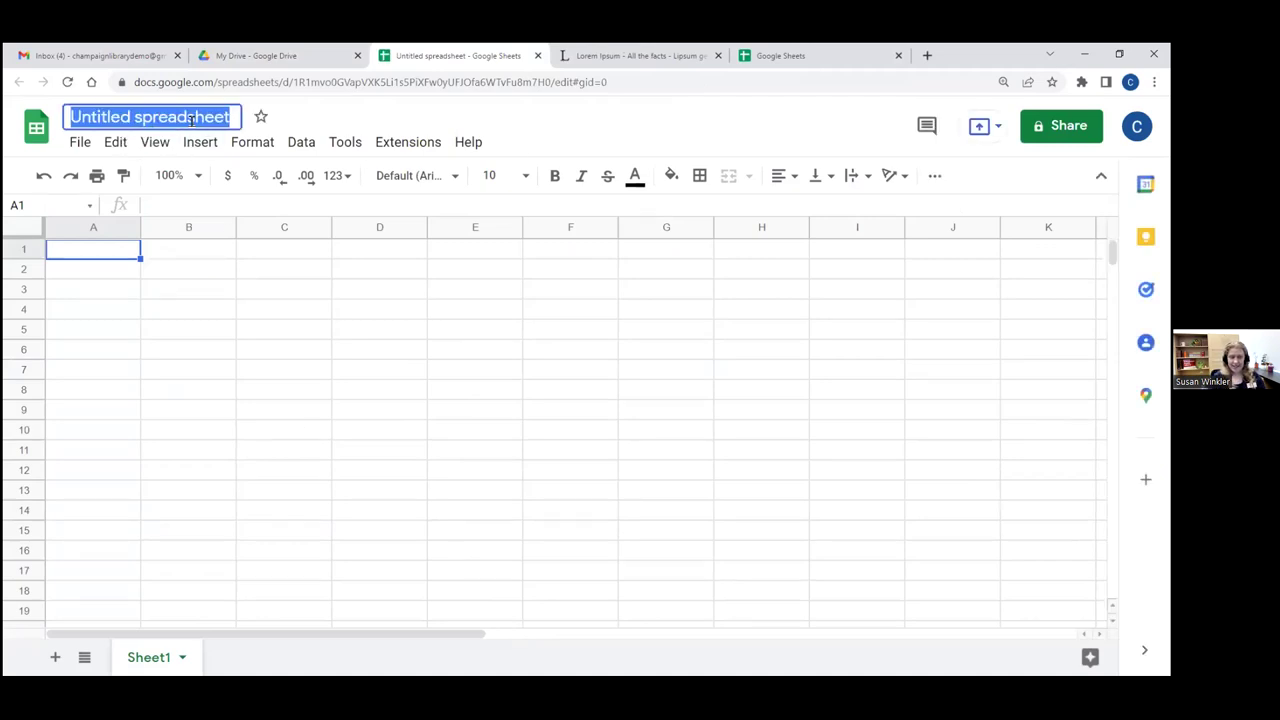
{"action": "type", "text": "Susan"}
{"action": "key", "text": "BackSpace"}
{"action": "key", "text": "BackSpace"}
{"action": "type", "text": "an_Winkler_Testspreadsheet"}
{"action": "left_click", "coordinate": [296, 314]}
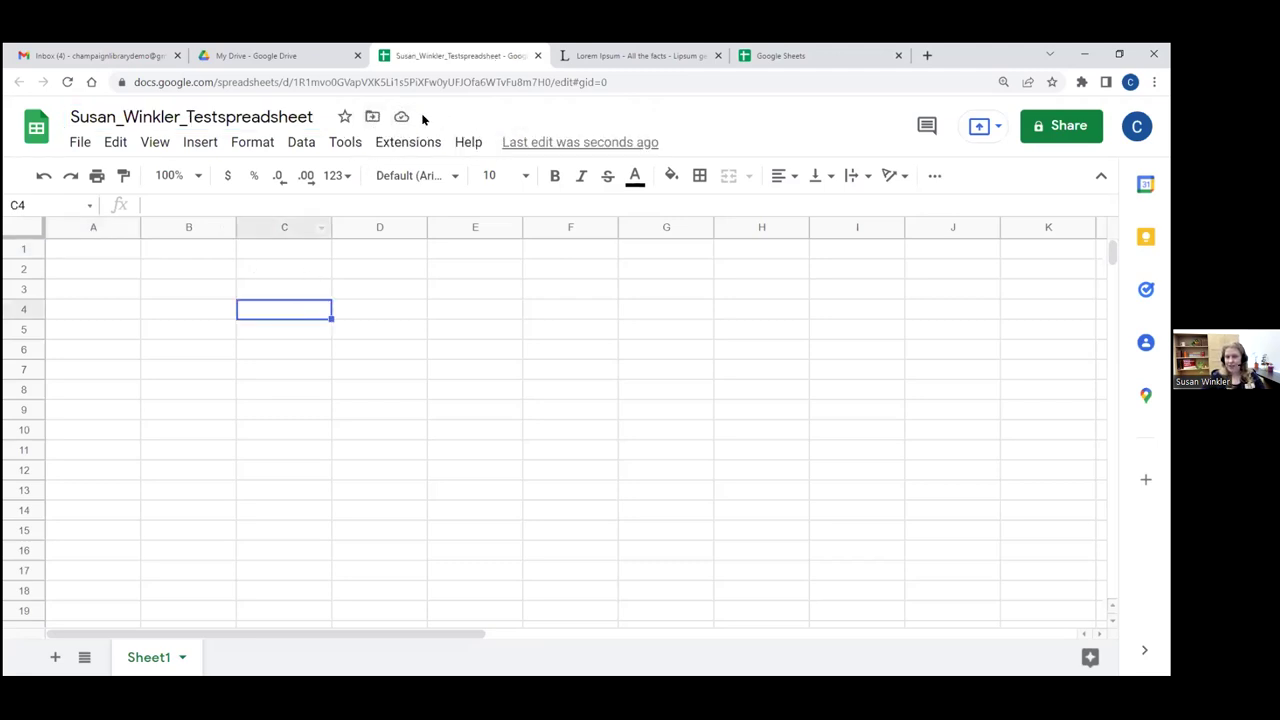
{"action": "left_click", "coordinate": [372, 117]}
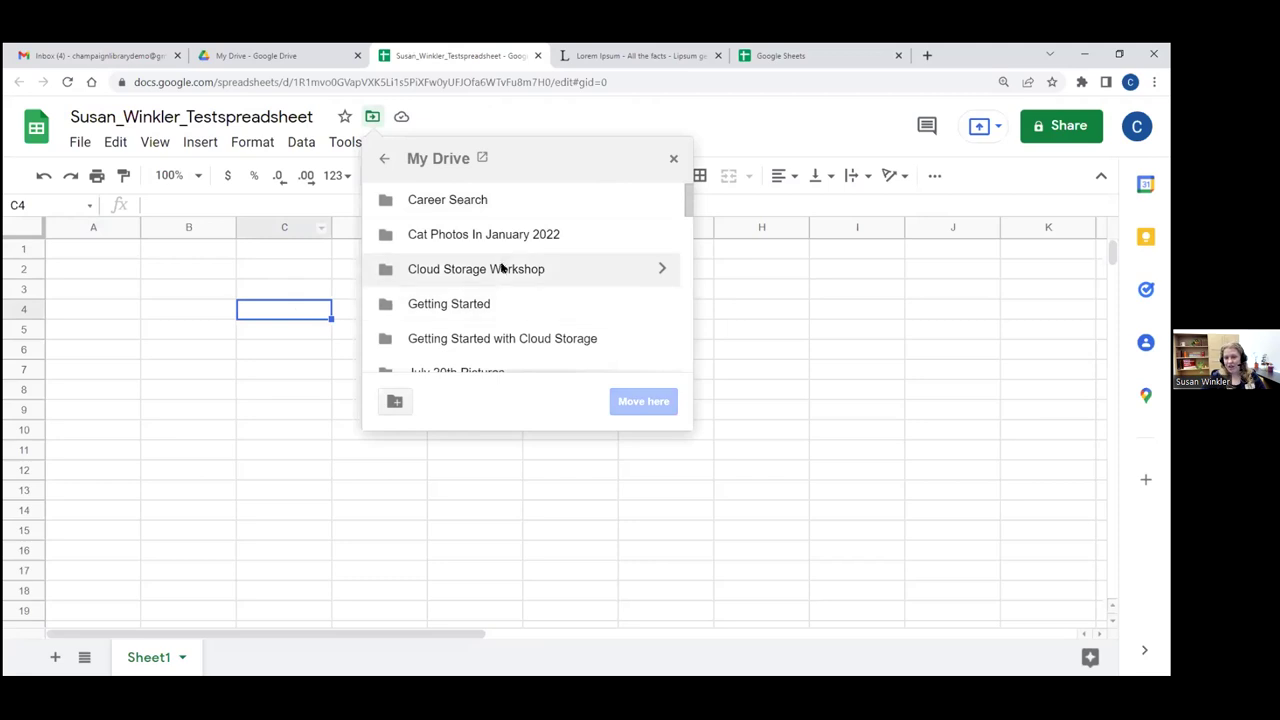
{"action": "scroll", "coordinate": [500, 275], "scroll_direction": "down", "scroll_amount": 3}
{"action": "scroll", "coordinate": [500, 283], "scroll_direction": "up", "scroll_amount": 3}
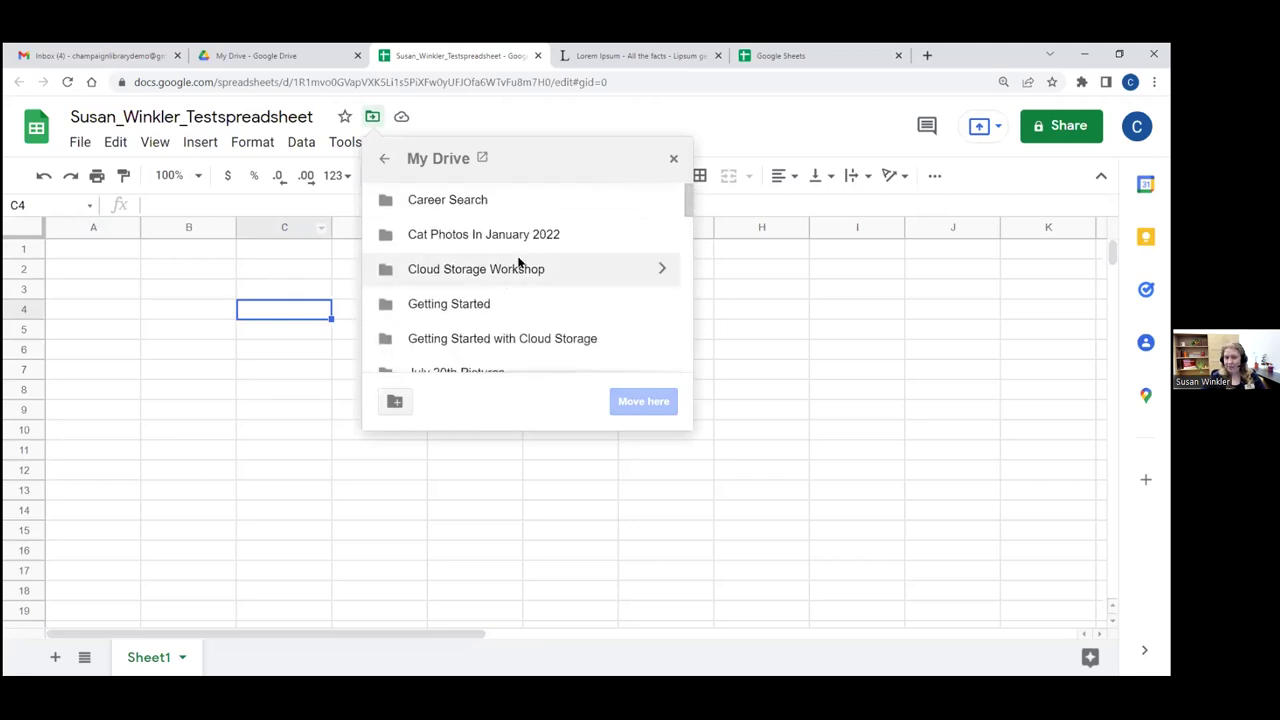
{"action": "left_click", "coordinate": [673, 158]}
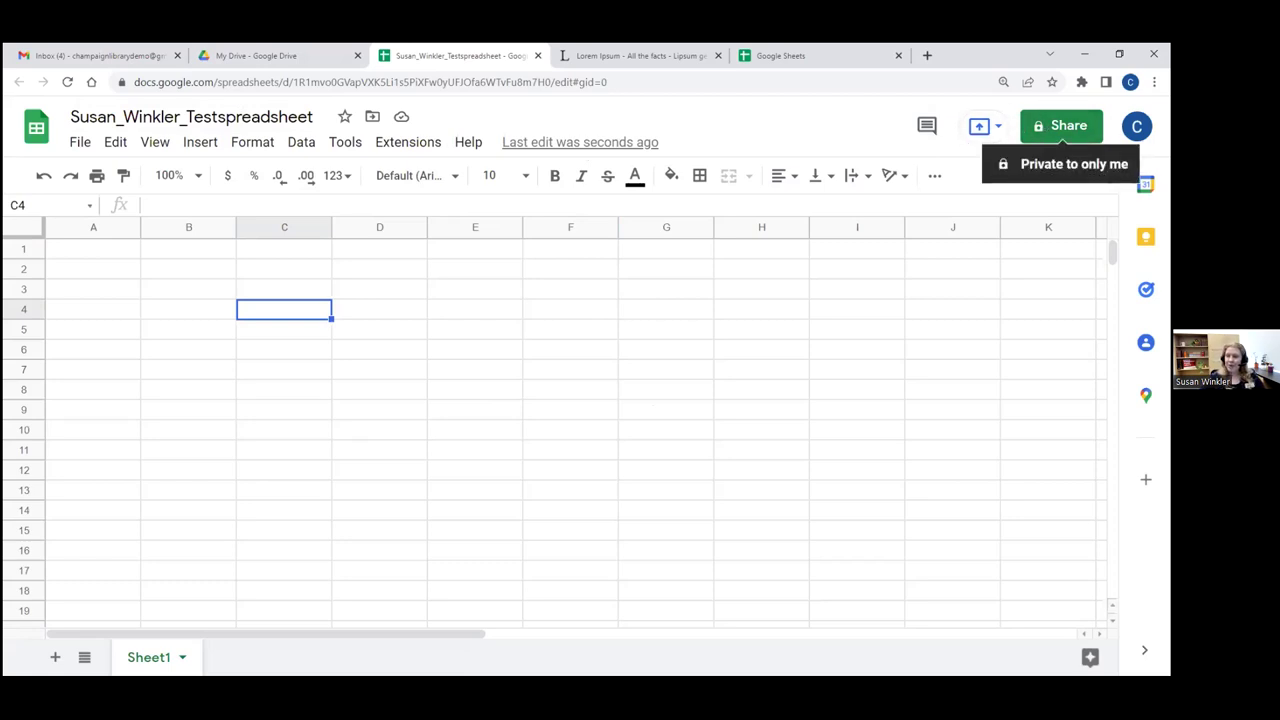
{"action": "left_click", "coordinate": [1062, 125]}
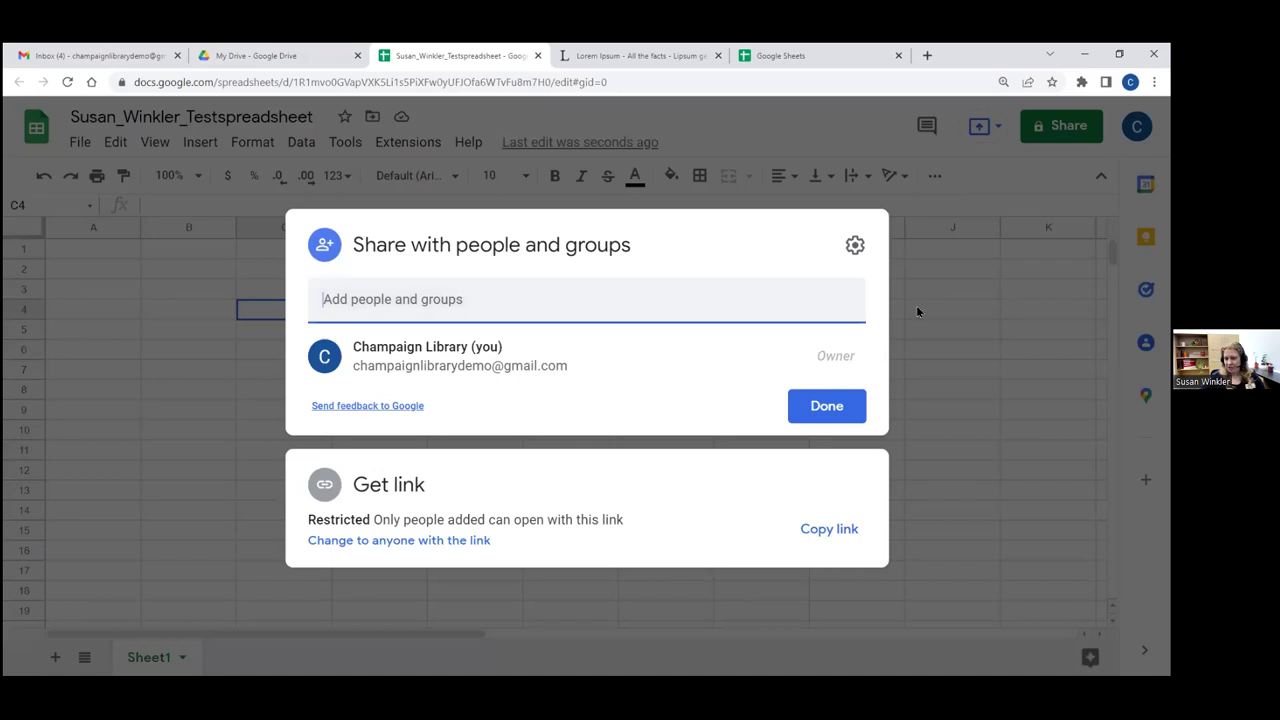
{"action": "left_click", "coordinate": [936, 263]}
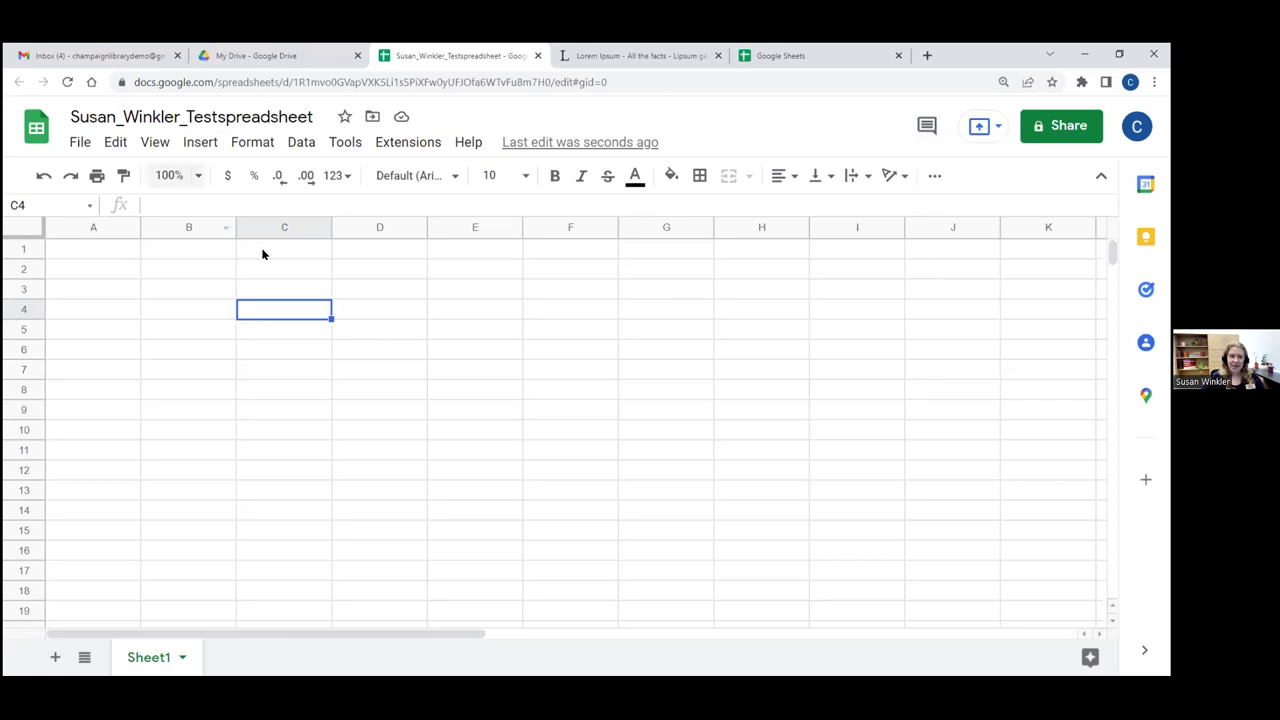
Step: Enter 2, 2, 3 and 5 into cells A2 through A5
{"action": "left_click", "coordinate": [124, 277]}
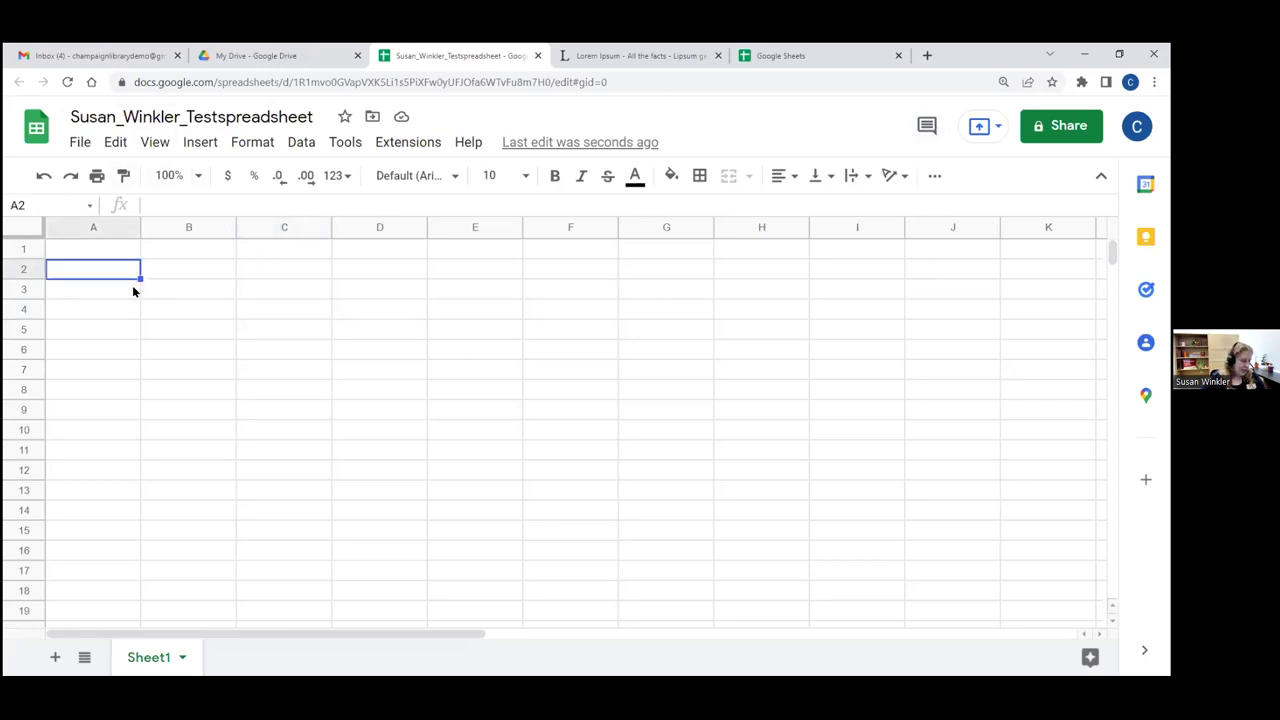
{"action": "type", "text": "2"}
{"action": "key", "text": "Return"}
{"action": "type", "text": "2"}
{"action": "key", "text": "Return"}
{"action": "type", "text": "3"}
{"action": "key", "text": "Return"}
{"action": "type", "text": "5"}
{"action": "key", "text": "Return"}
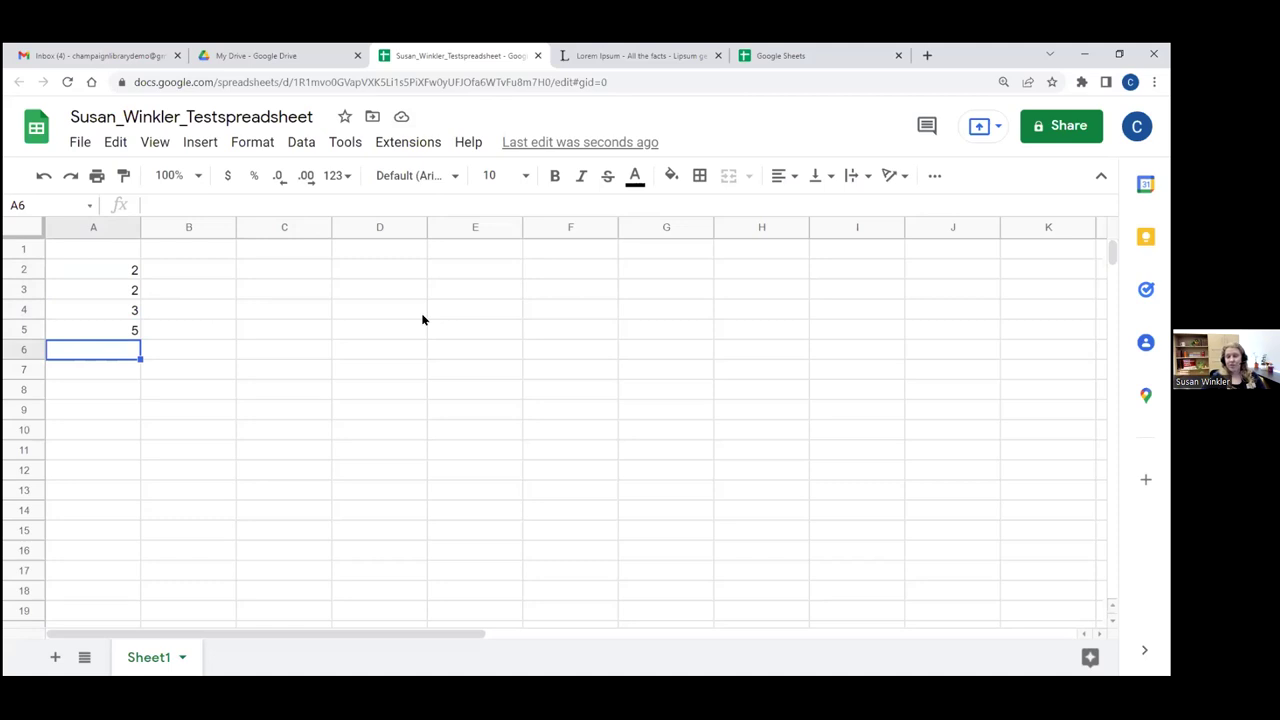
Step: Select the first Lorem Ipsum paragraph on the lipsum.com page
{"action": "left_click", "coordinate": [116, 264]}
{"action": "left_click", "coordinate": [567, 57]}
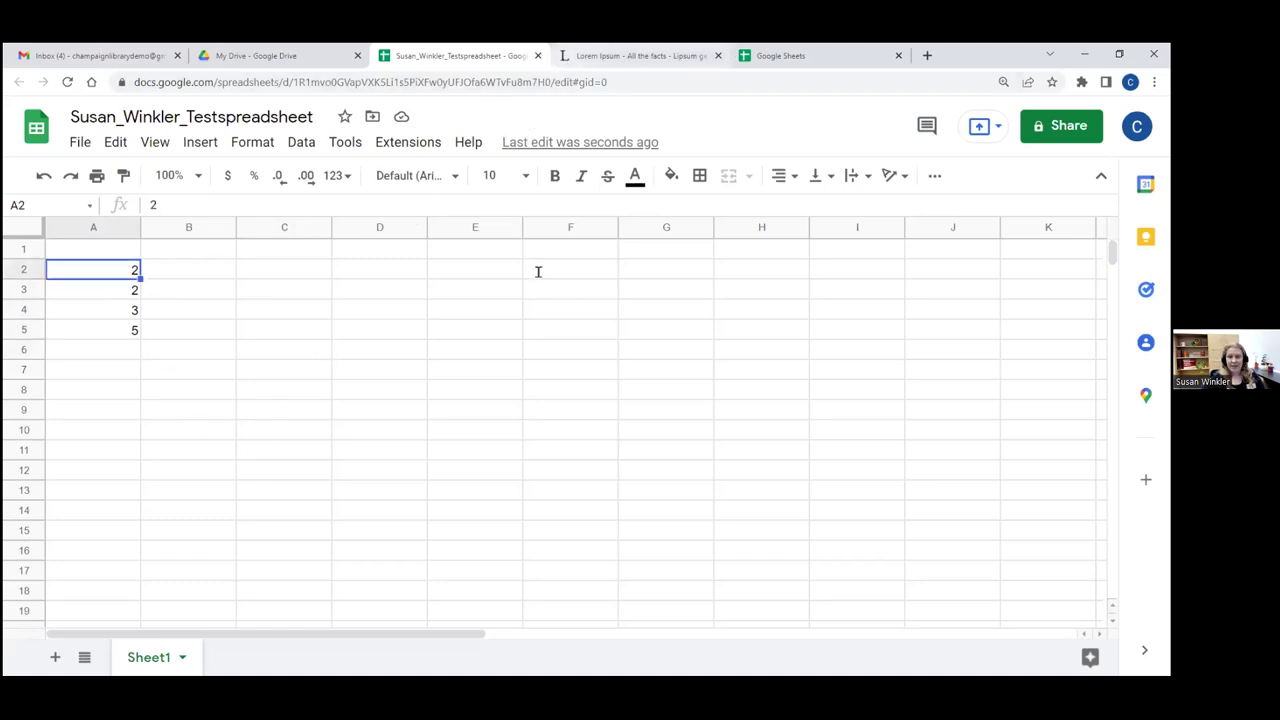
{"action": "left_click", "coordinate": [268, 319]}
{"action": "left_click_drag", "start_coordinate": [352, 274], "coordinate": [240, 272]}
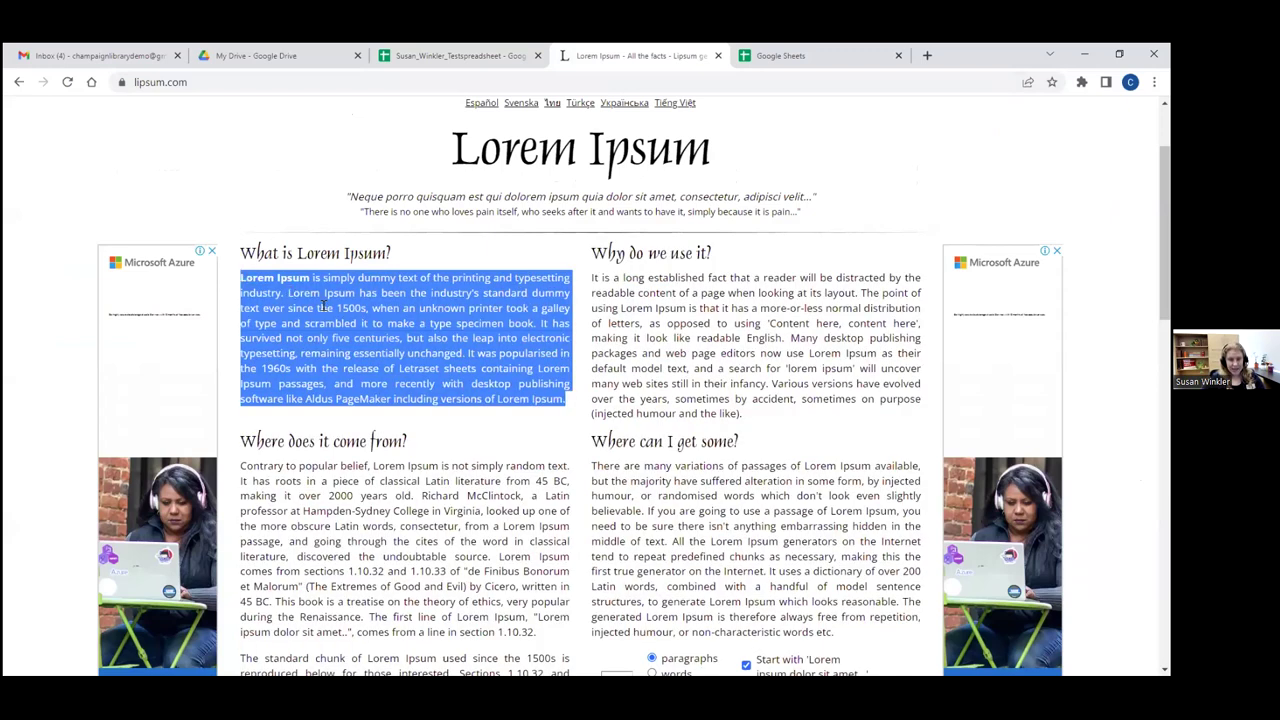
Step: Paste the Lorem Ipsum paragraph into B8 and autofit column B to the text
{"action": "left_click", "coordinate": [455, 55]}
{"action": "left_click", "coordinate": [214, 393]}
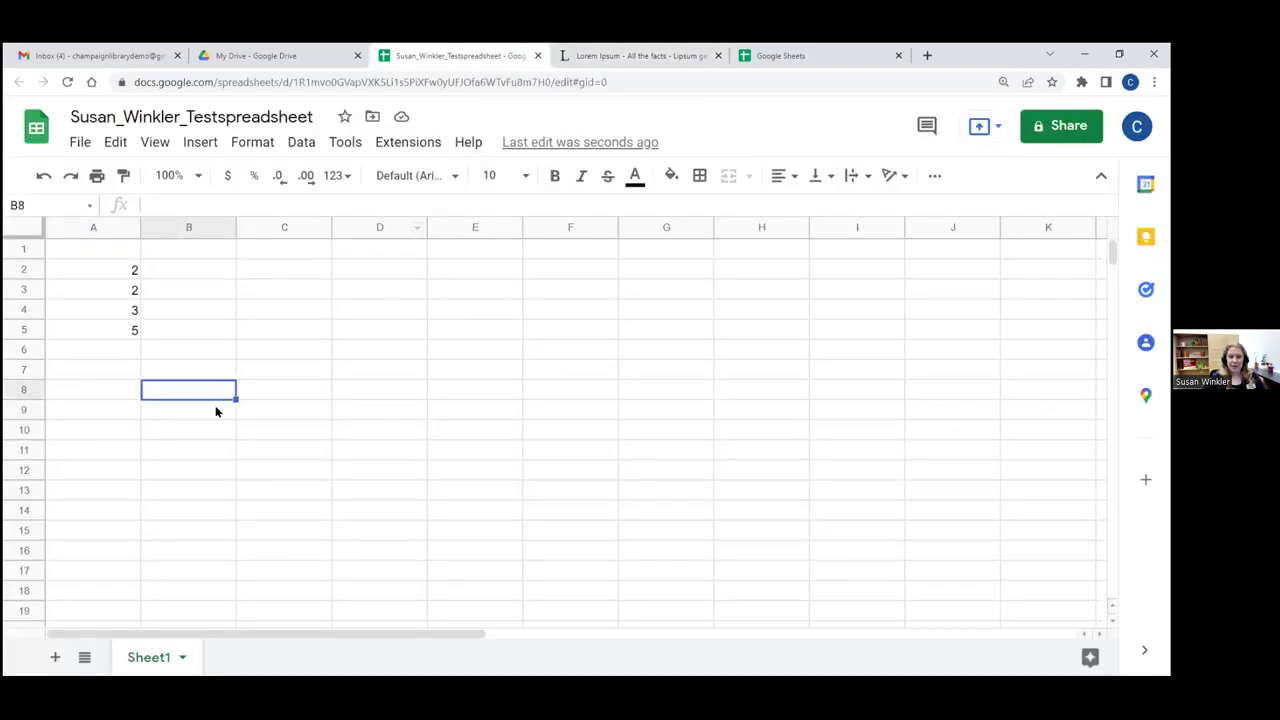
{"action": "key", "text": "ctrl+v"}
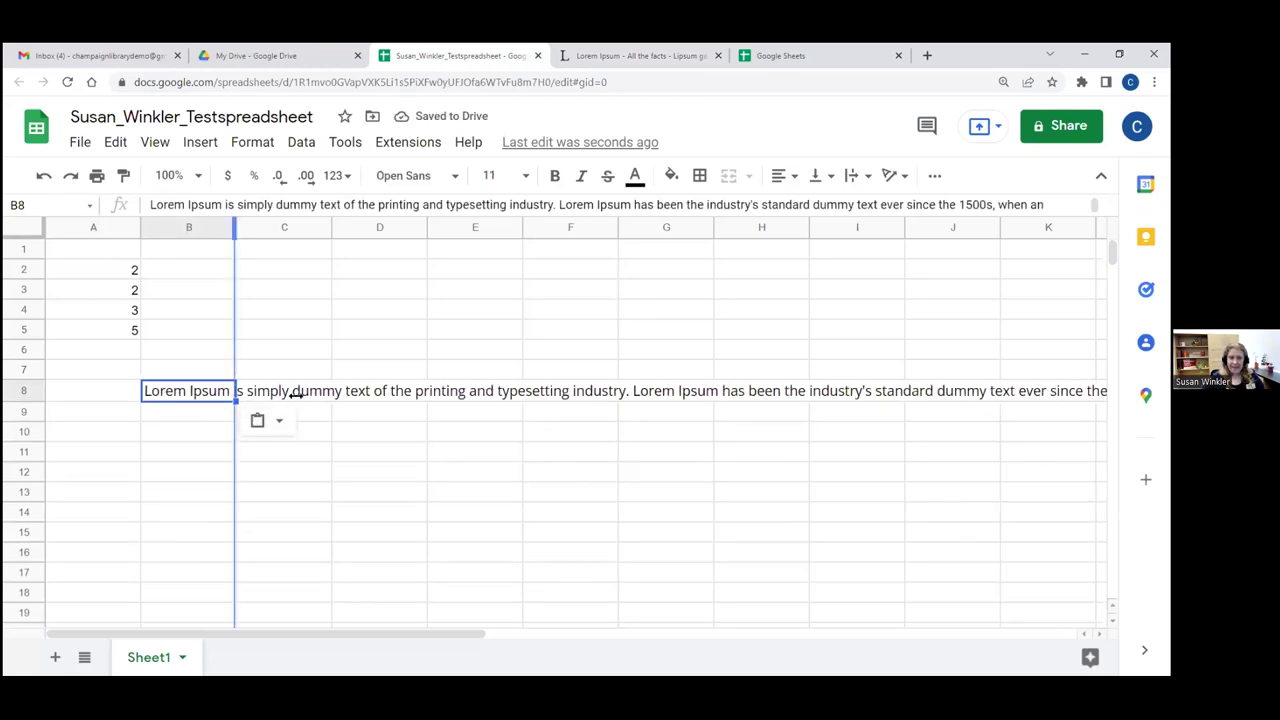
{"action": "double_click", "coordinate": [236, 227]}
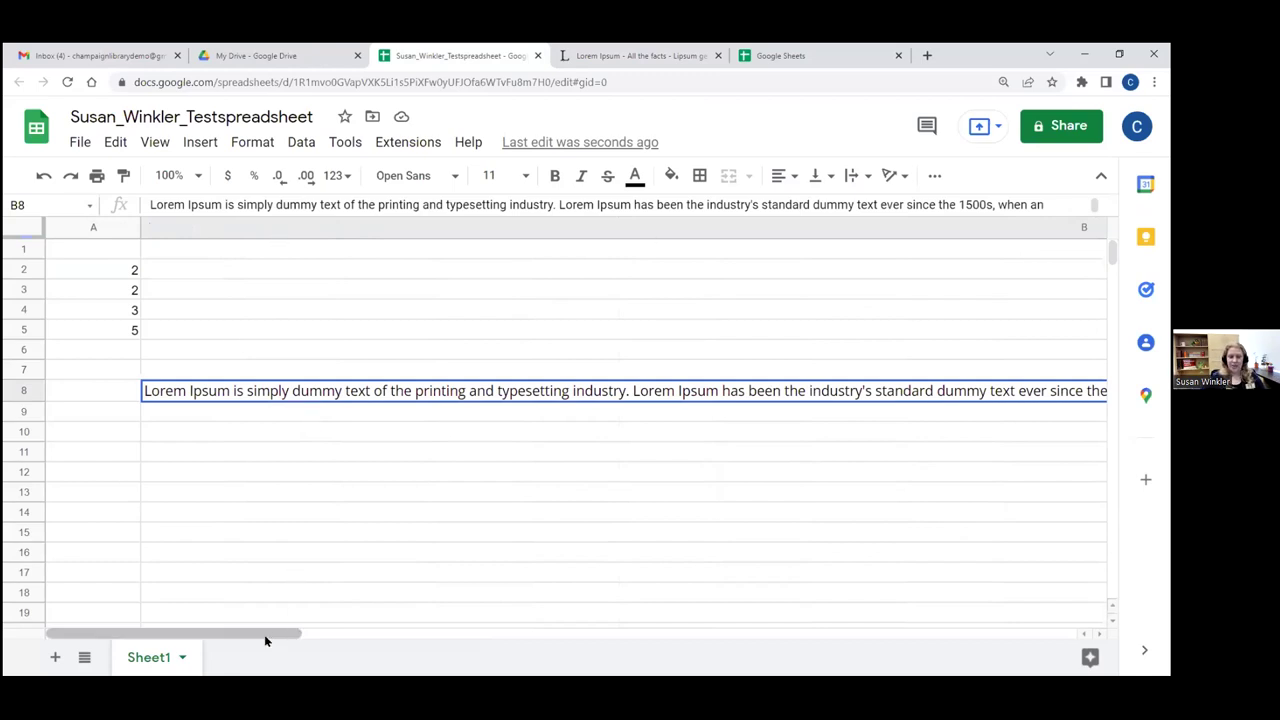
{"action": "left_click_drag", "start_coordinate": [286, 634], "coordinate": [230, 592]}
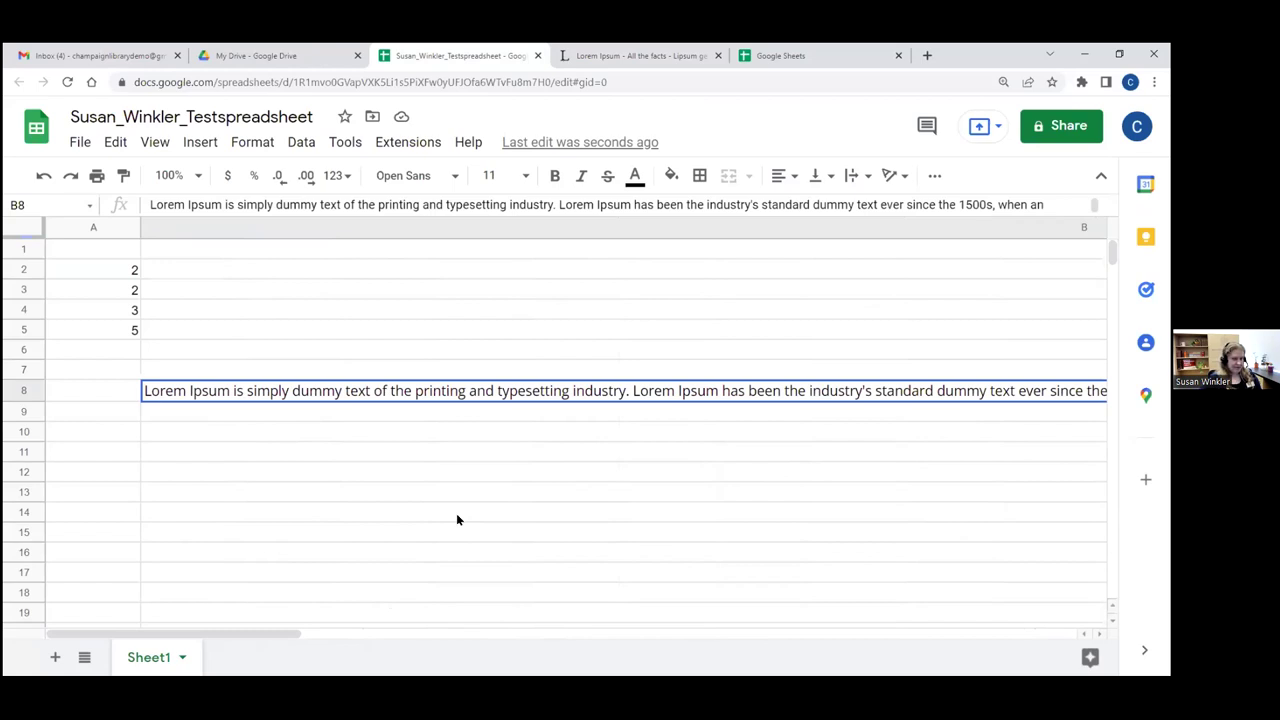
Step: Copy the paragraph from B8 into B13
{"action": "left_click", "coordinate": [268, 370]}
{"action": "left_click", "coordinate": [282, 392]}
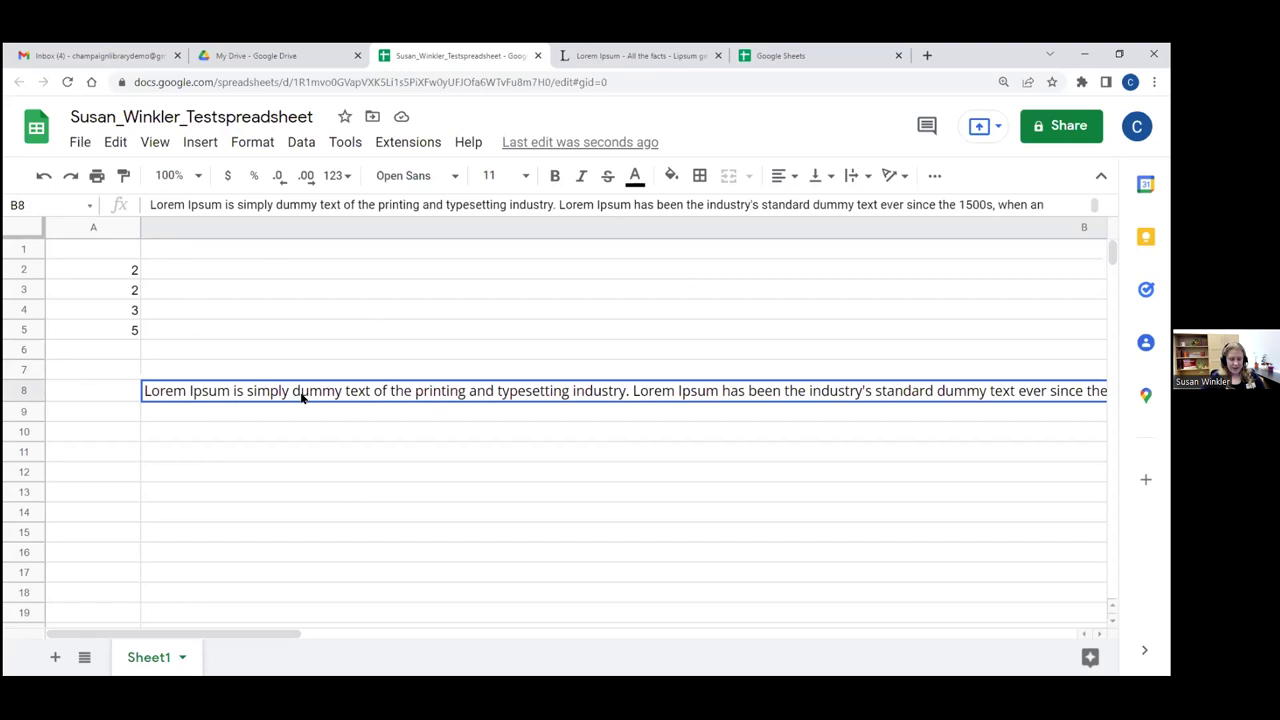
{"action": "key", "text": "ctrl+c"}
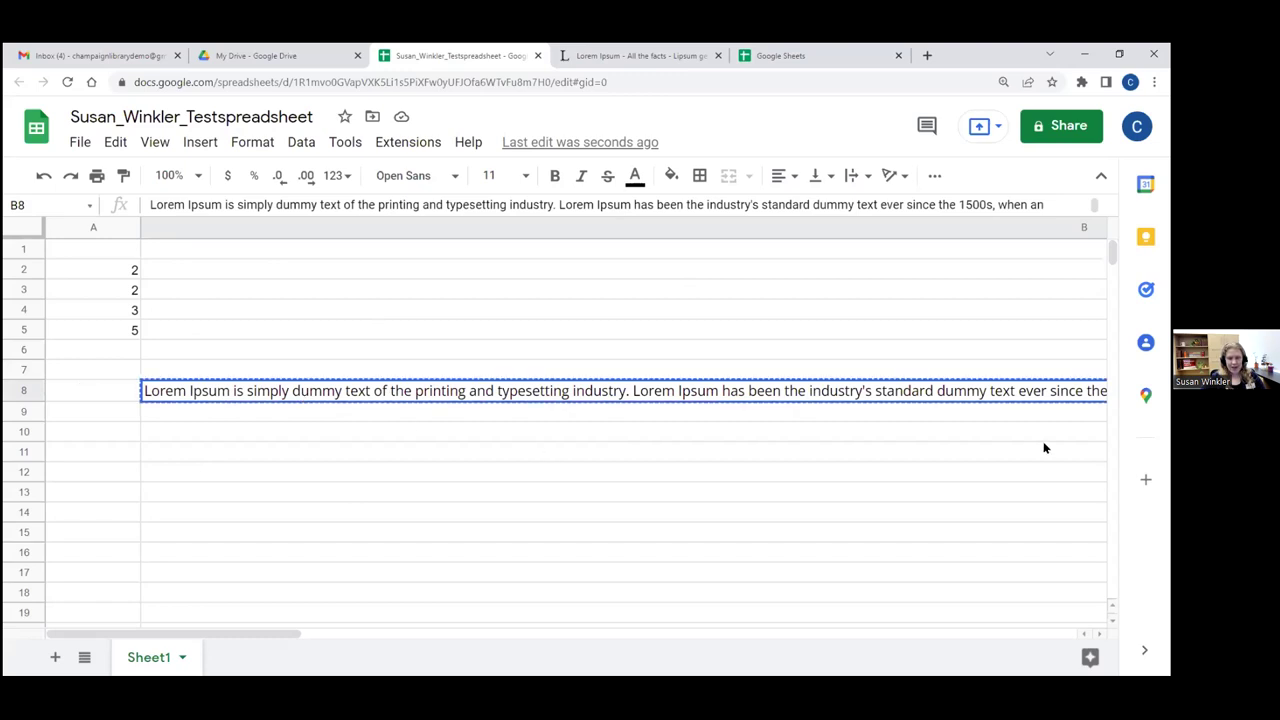
{"action": "left_click", "coordinate": [173, 497]}
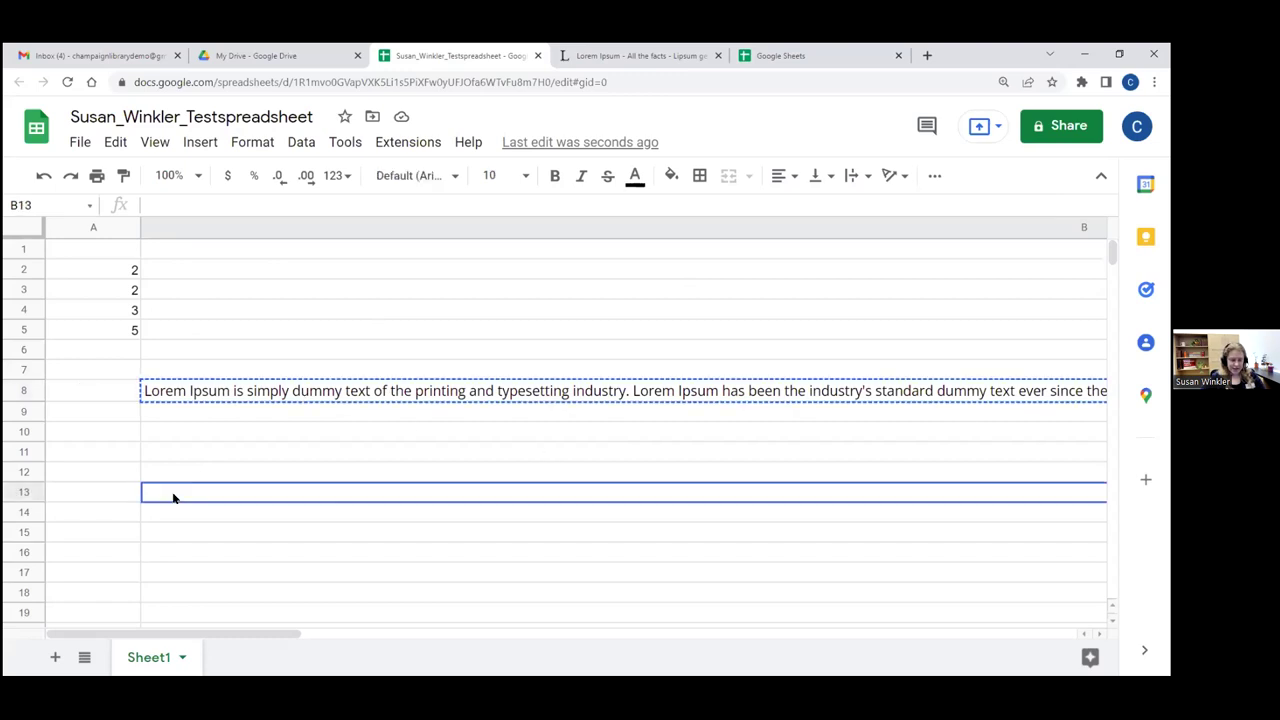
{"action": "key", "text": "ctrl+v"}
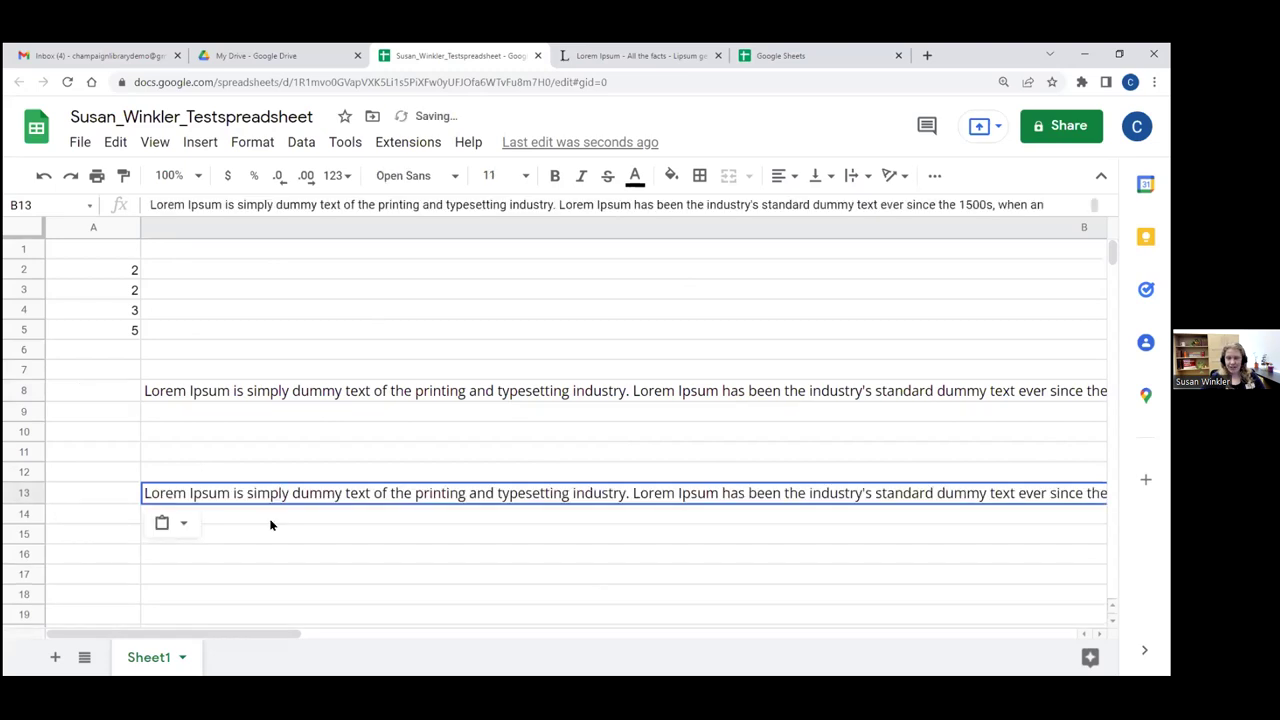
Step: Move the B8 paragraph into B10, then reselect B10
{"action": "left_click", "coordinate": [236, 393]}
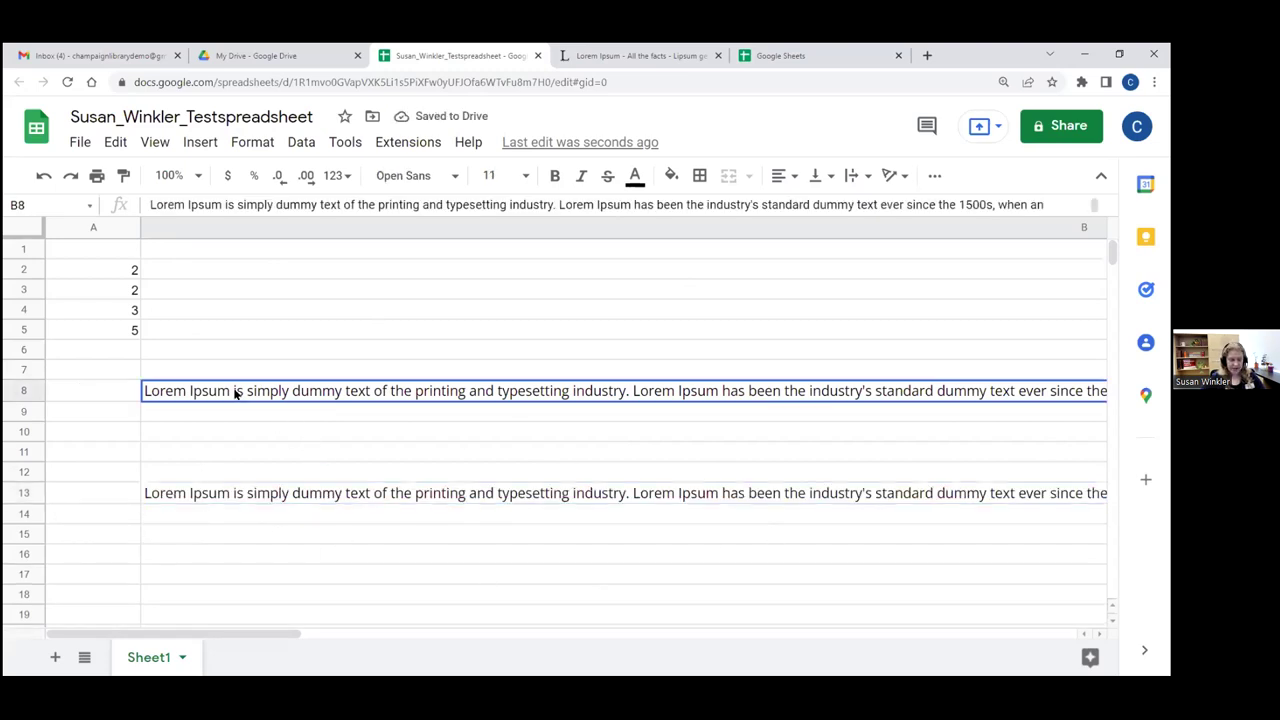
{"action": "key", "text": "ctrl+c"}
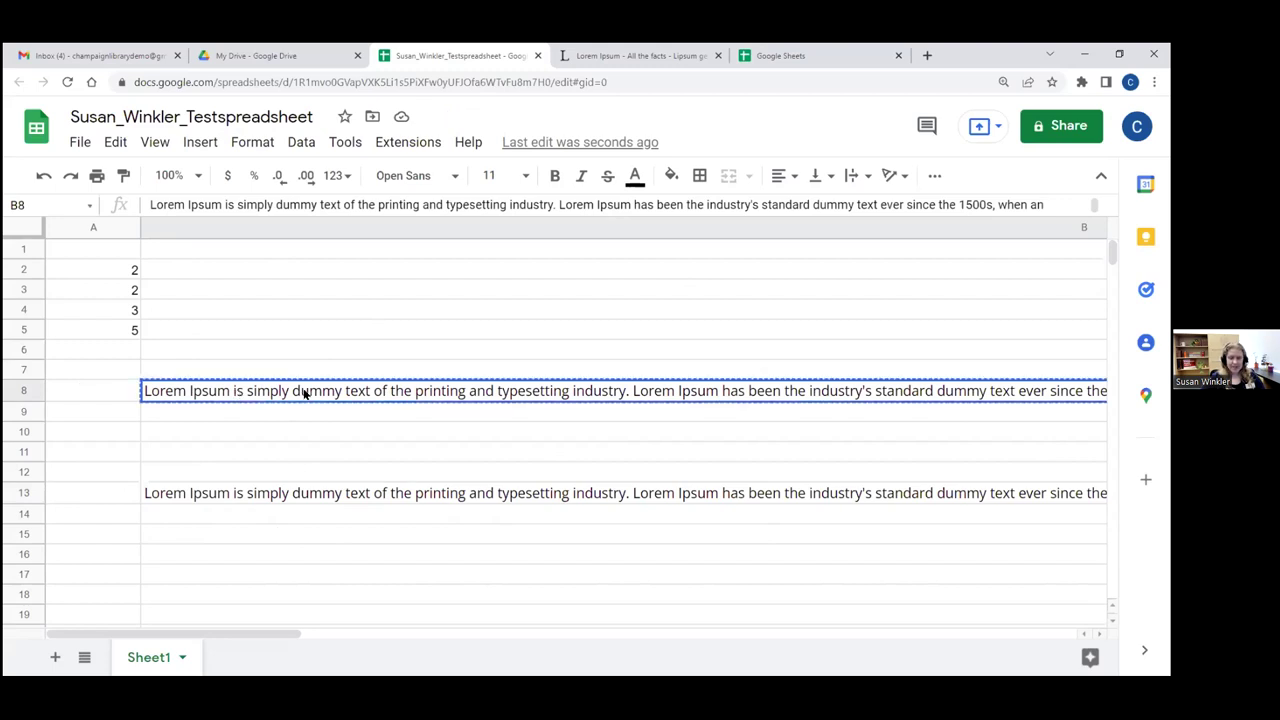
{"action": "left_click", "coordinate": [289, 436]}
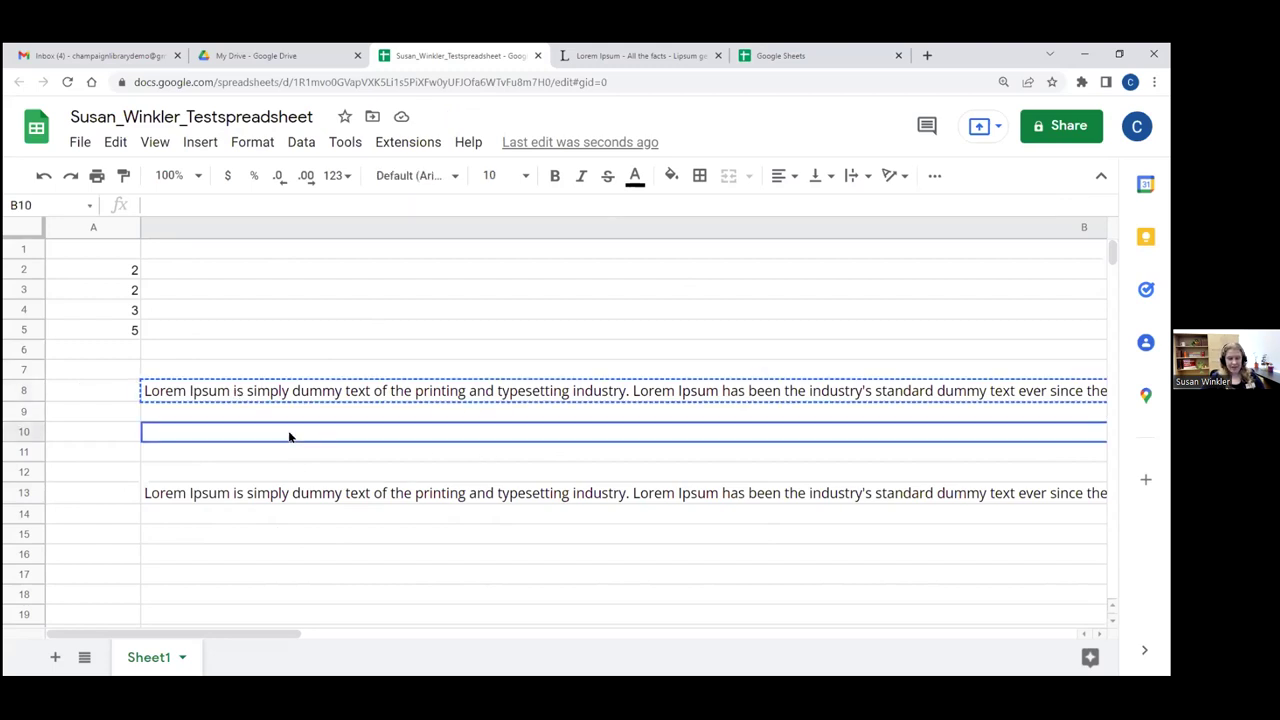
{"action": "key", "text": "ctrl+v"}
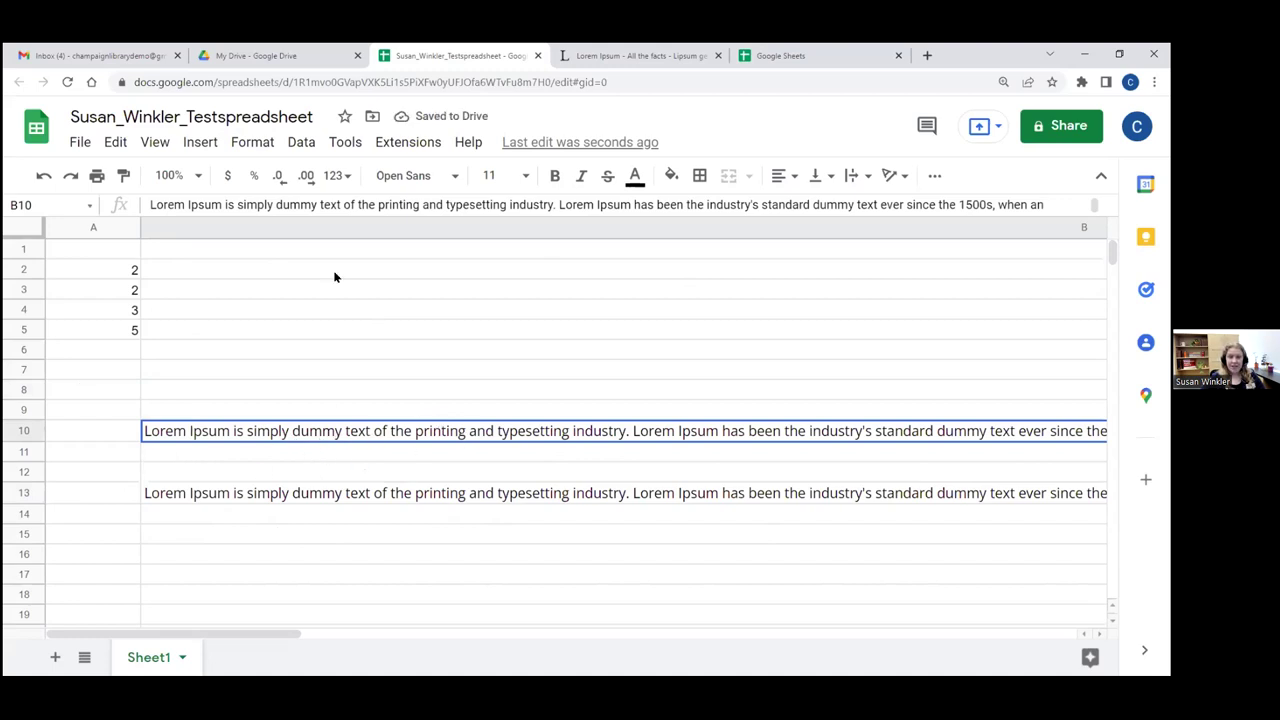
{"action": "left_click", "coordinate": [115, 145]}
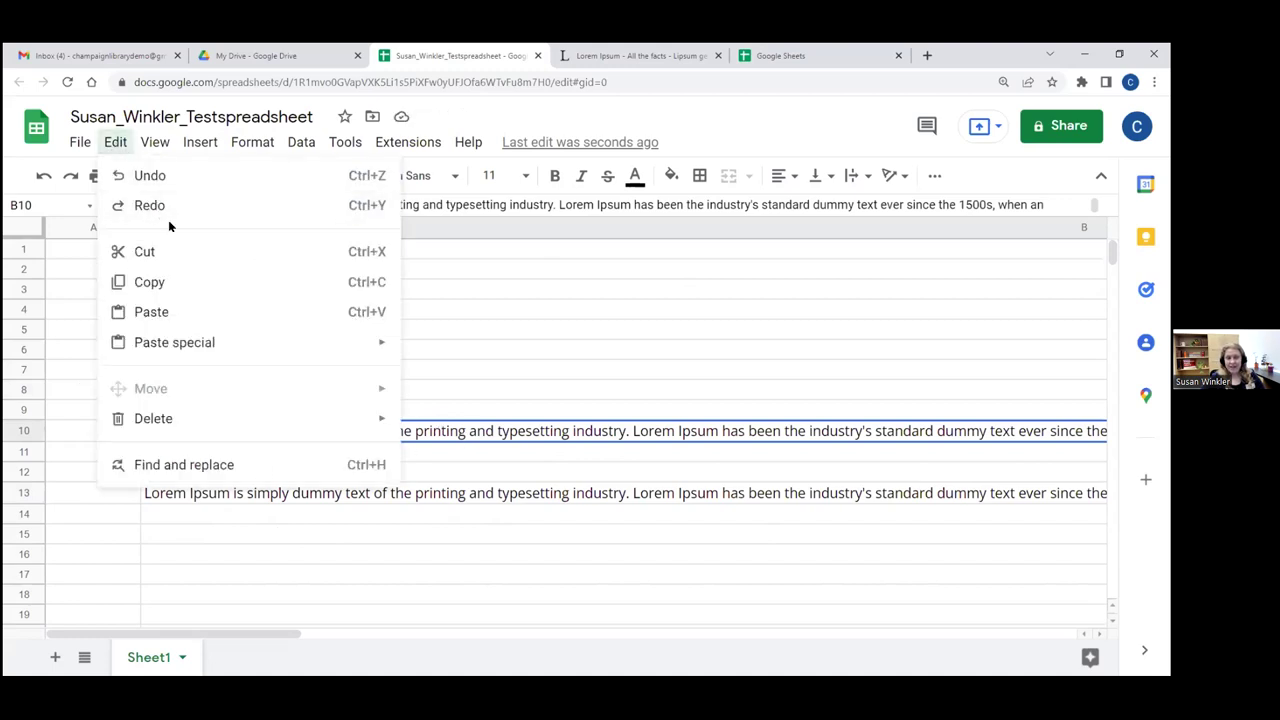
{"action": "left_click", "coordinate": [499, 438]}
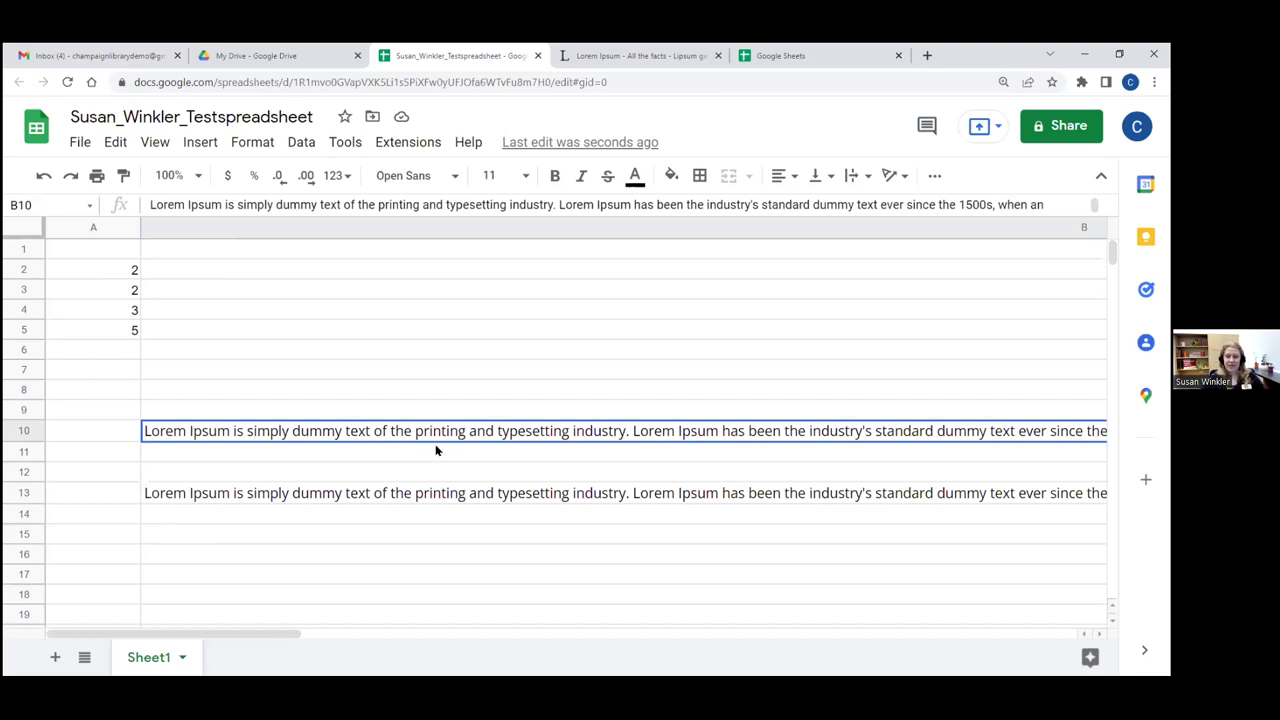
{"action": "right_click", "coordinate": [440, 435]}
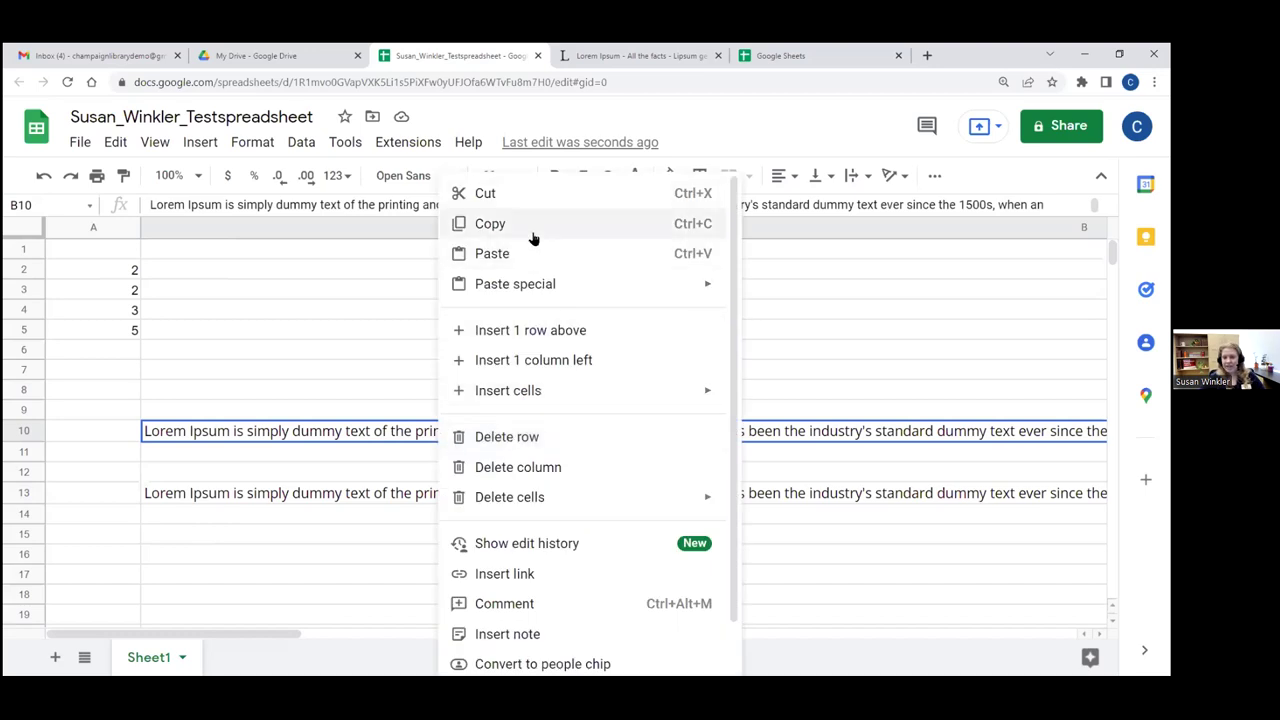
{"action": "left_click", "coordinate": [264, 464]}
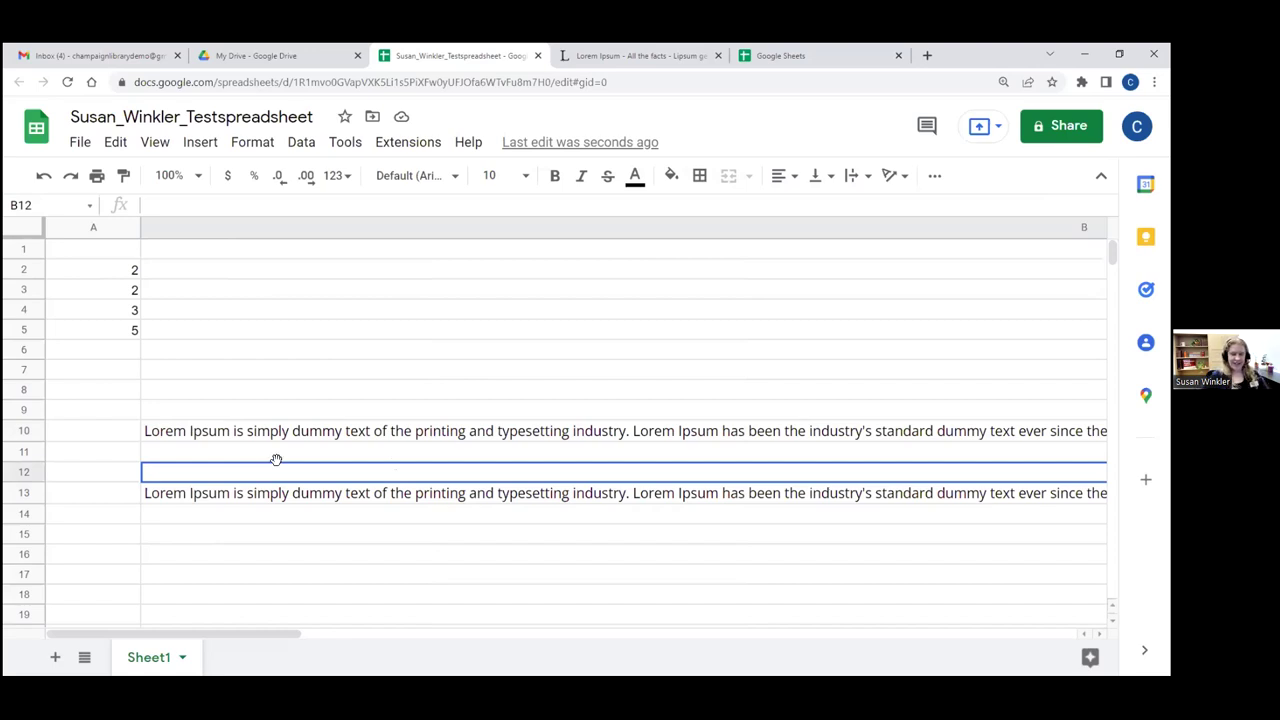
{"action": "left_click", "coordinate": [321, 432]}
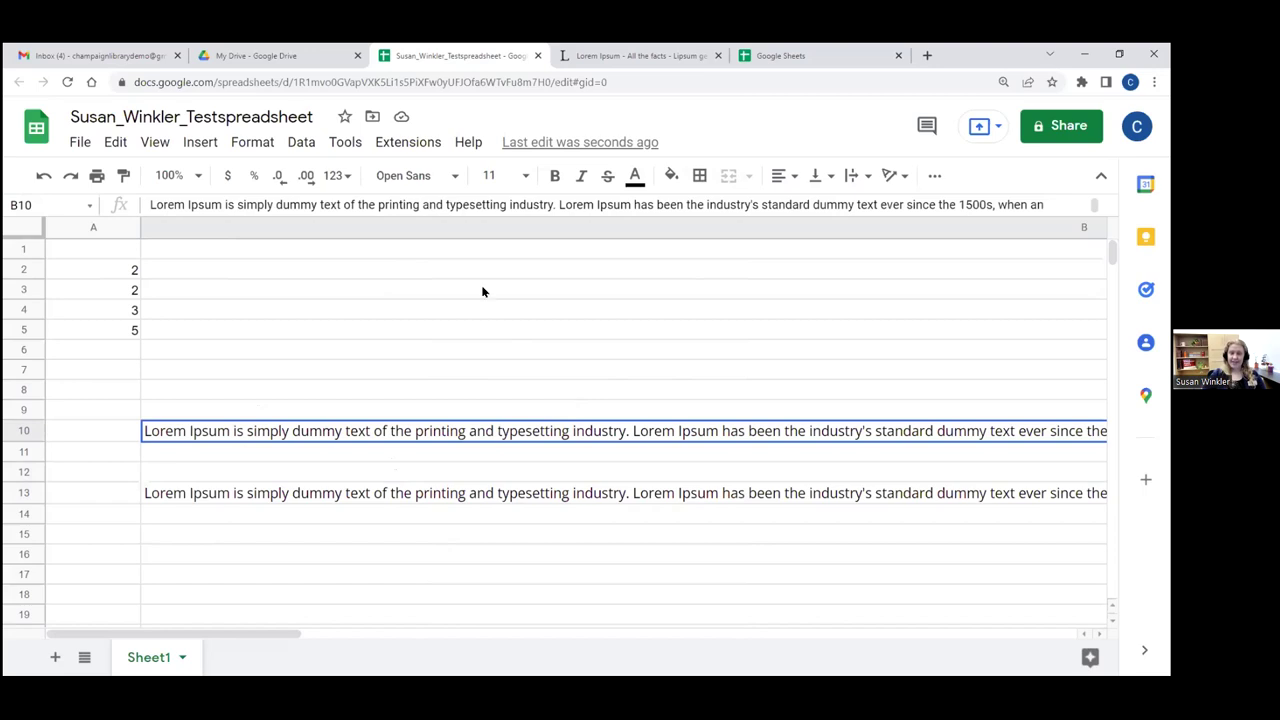
Step: Run the sheet's spell check from Tools, then close the suggestions panel
{"action": "left_click", "coordinate": [345, 143]}
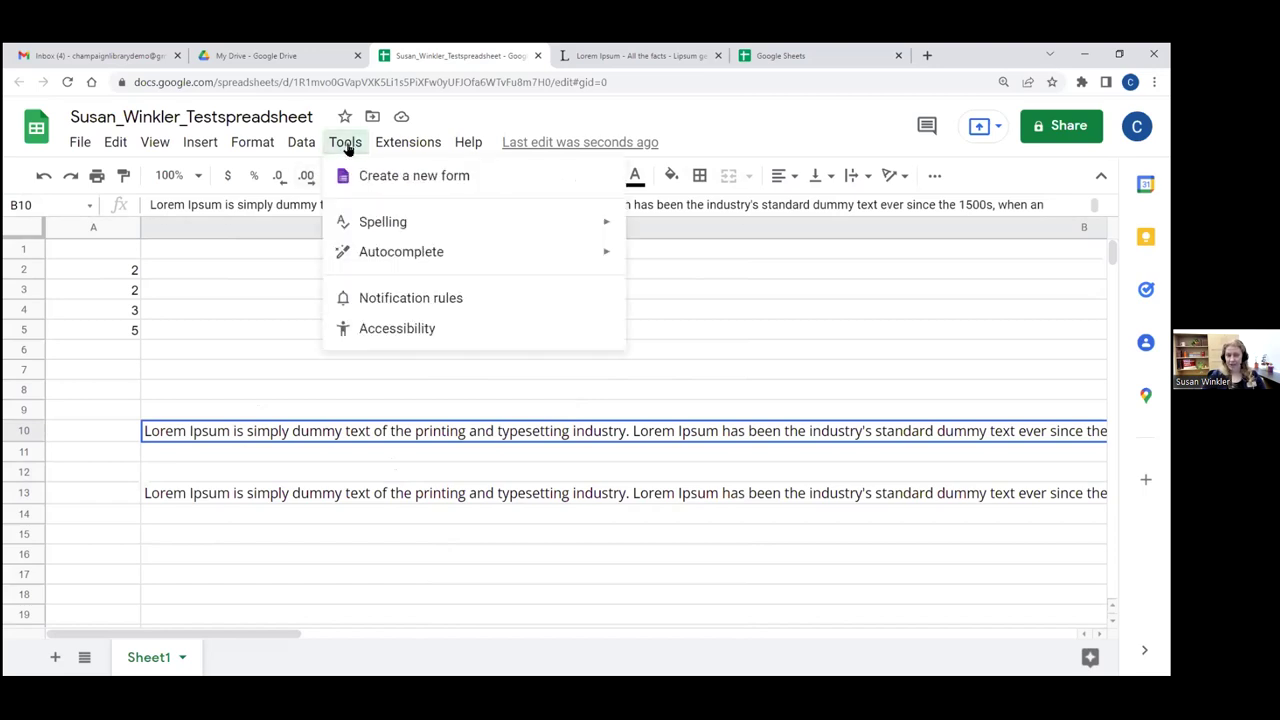
{"action": "mouse_move", "coordinate": [397, 221]}
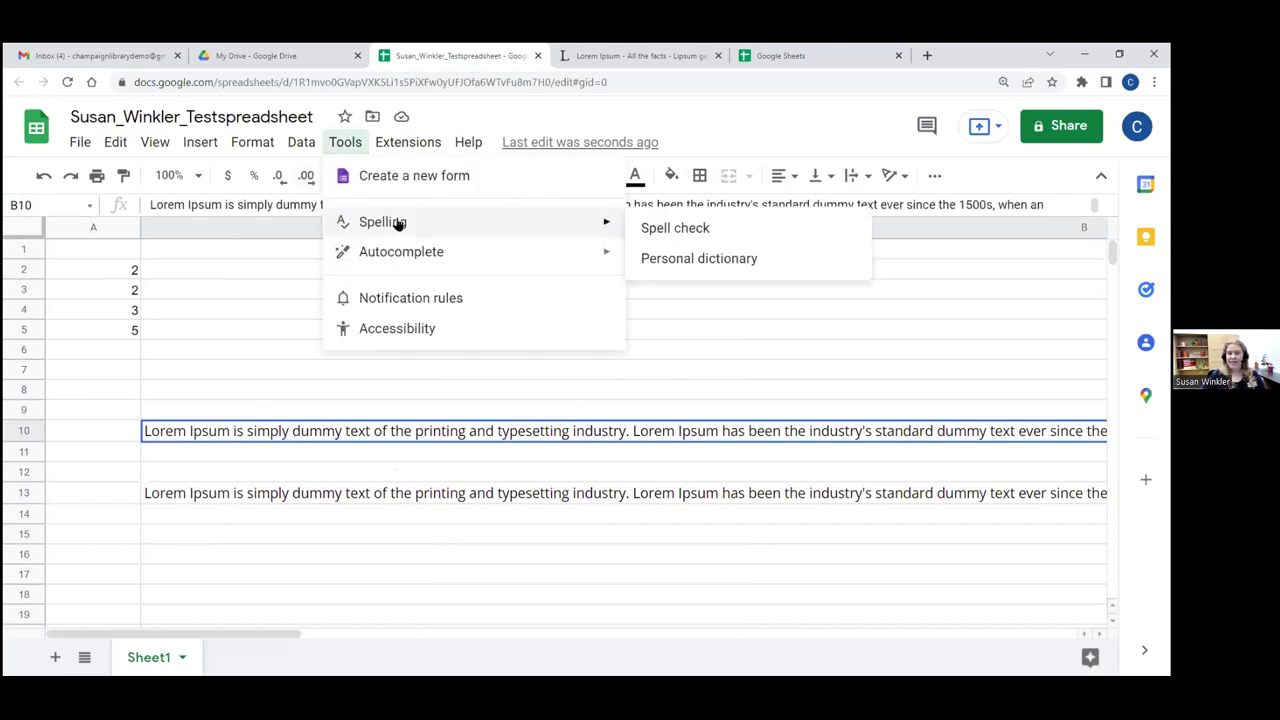
{"action": "left_click", "coordinate": [655, 227]}
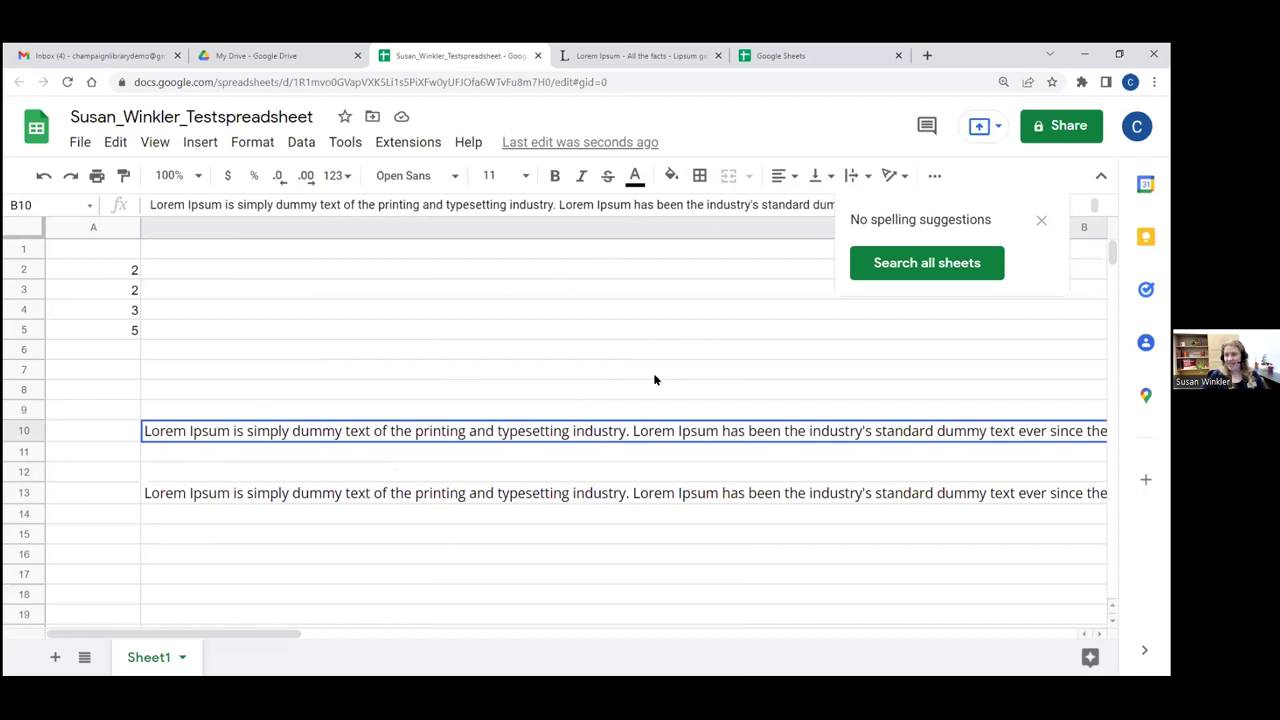
{"action": "left_click", "coordinate": [1040, 222]}
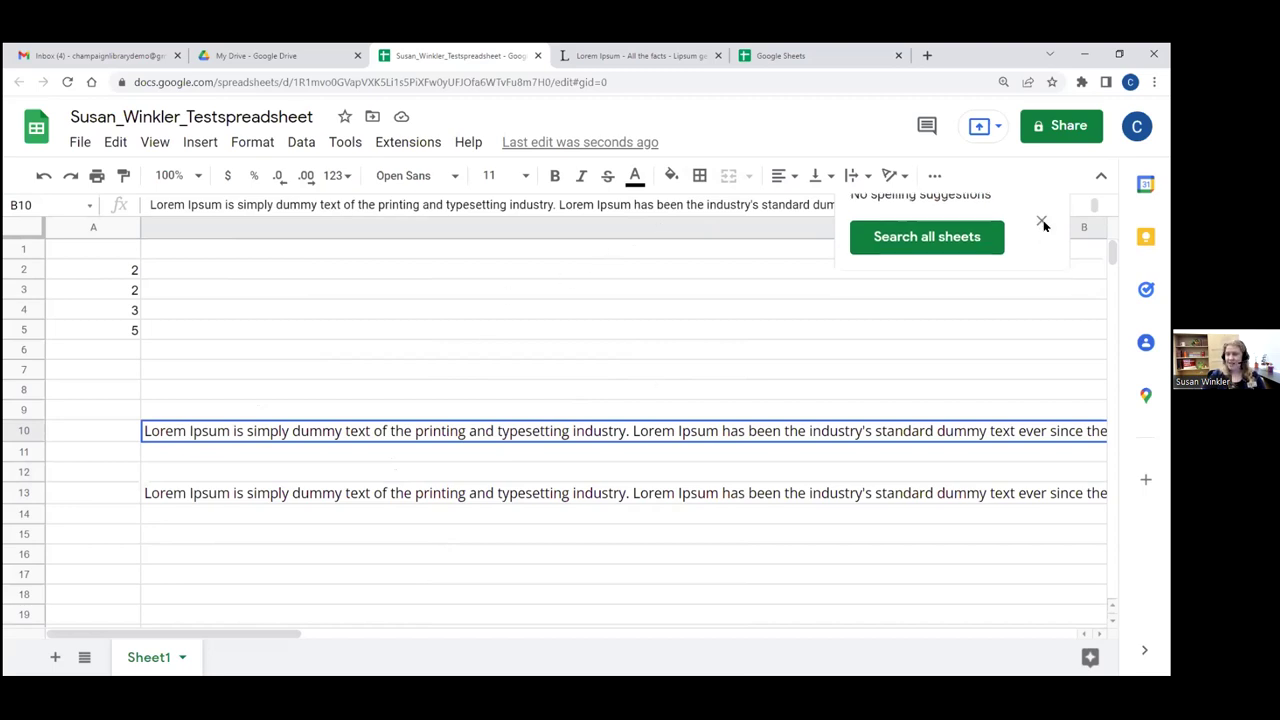
Step: Inspect the words 'popularised', 'was' and 'specmen' in B10, then leave the cell
{"action": "left_click", "coordinate": [818, 204]}
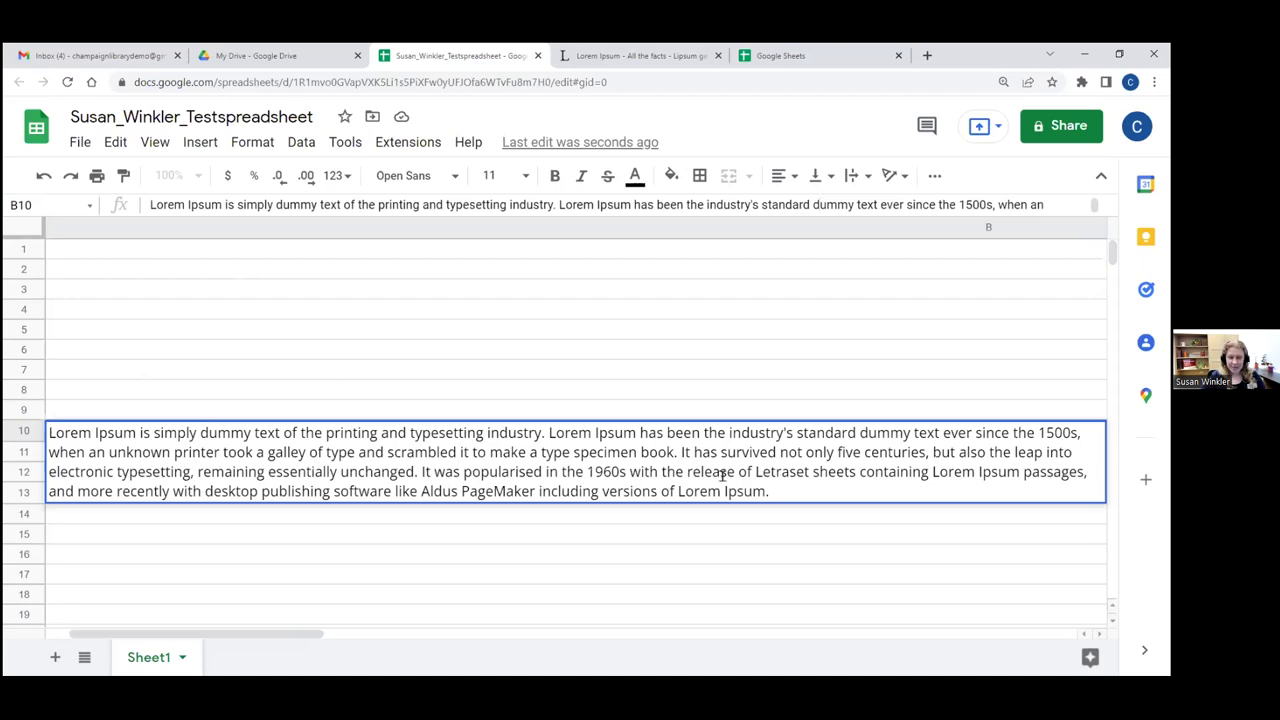
{"action": "left_click", "coordinate": [752, 471]}
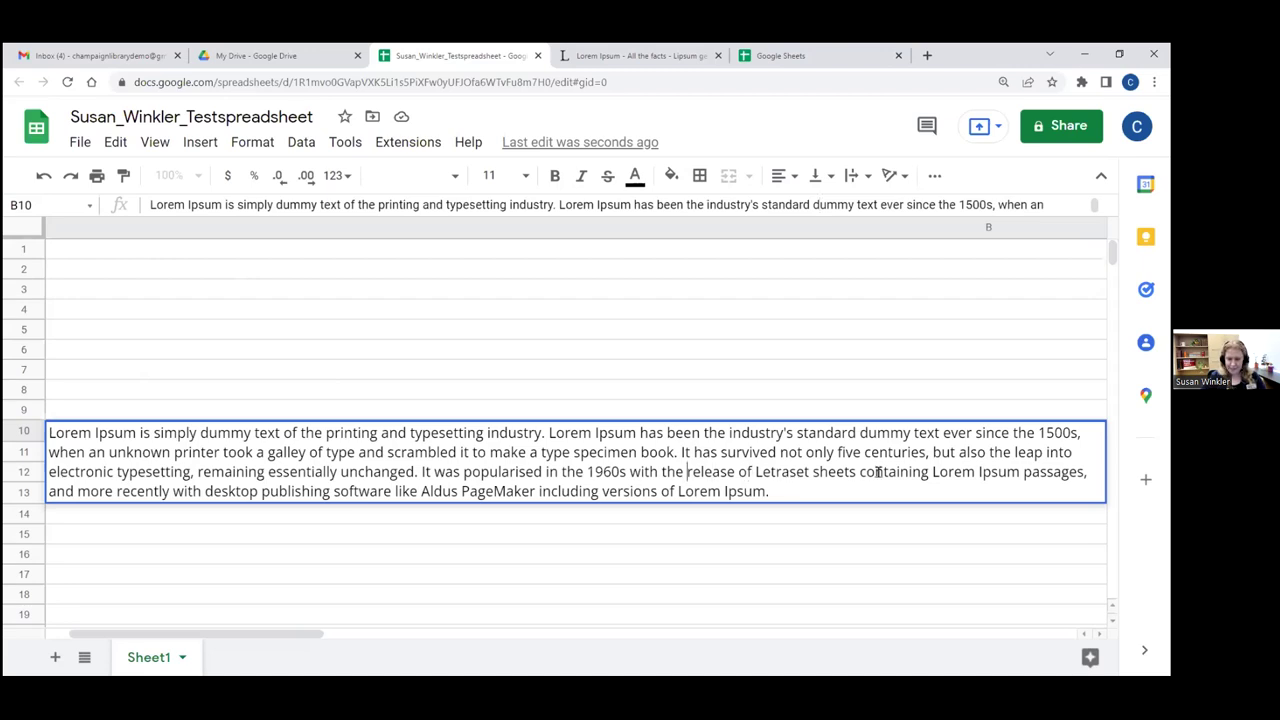
{"action": "key", "text": "Left"}
{"action": "key", "text": "Left"}
{"action": "key", "text": "Left"}
{"action": "key", "text": "Left"}
{"action": "key", "text": "Left"}
{"action": "key", "text": "Left"}
{"action": "key", "text": "Left"}
{"action": "key", "text": "Left"}
{"action": "key", "text": "Left"}
{"action": "key", "text": "Left"}
{"action": "key", "text": "Left"}
{"action": "key", "text": "Left"}
{"action": "key", "text": "Left"}
{"action": "key", "text": "Left"}
{"action": "key", "text": "Left"}
{"action": "key", "text": "Left"}
{"action": "key", "text": "Left"}
{"action": "key", "text": "Left"}
{"action": "key", "text": "Left"}
{"action": "key", "text": "Left"}
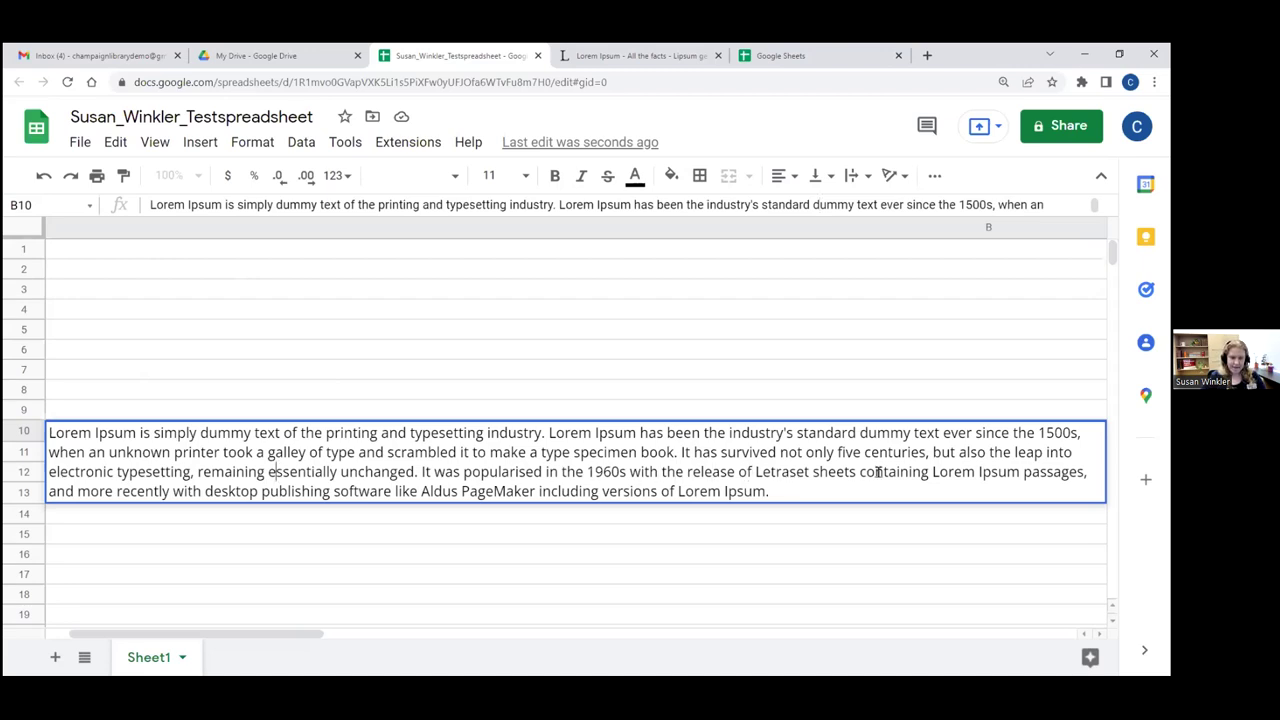
{"action": "key", "text": "Left"}
{"action": "key", "text": "Left"}
{"action": "key", "text": "Left"}
{"action": "key", "text": "Left"}
{"action": "key", "text": "Left"}
{"action": "key", "text": "Left"}
{"action": "key", "text": "Left"}
{"action": "key", "text": "Left"}
{"action": "key", "text": "Left"}
{"action": "key", "text": "Left"}
{"action": "key", "text": "Left"}
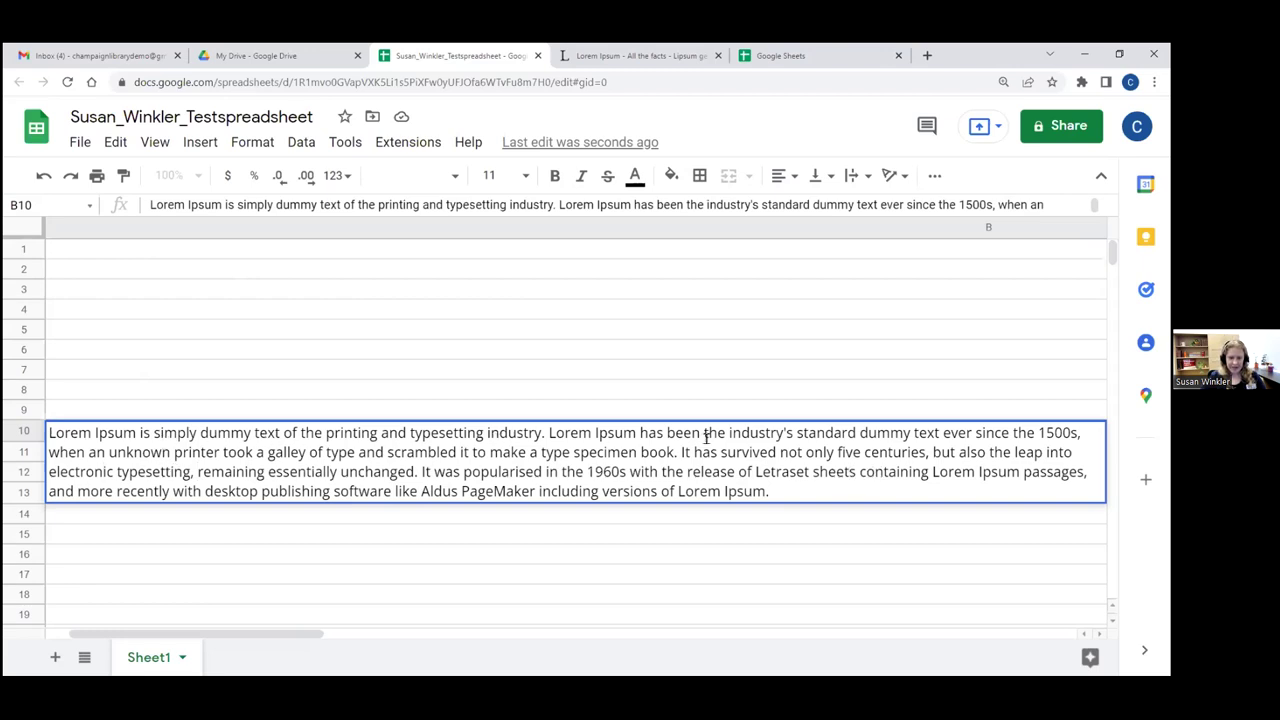
{"action": "double_click", "coordinate": [510, 470]}
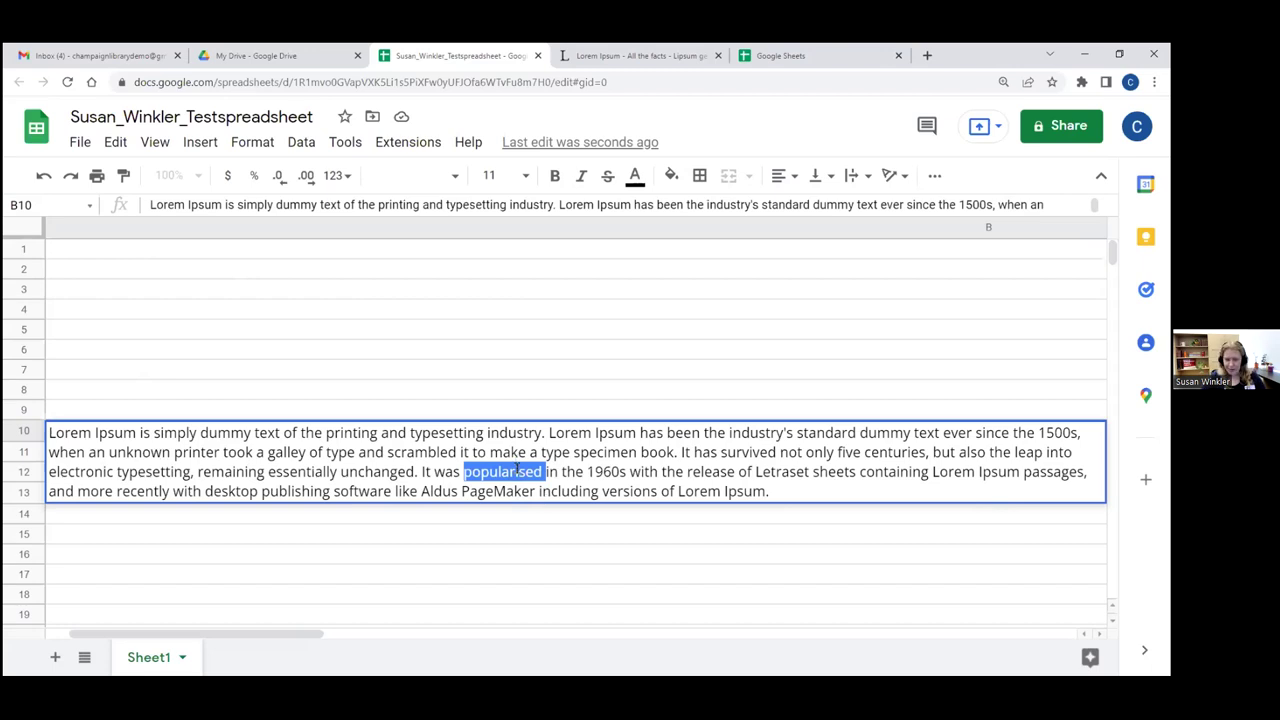
{"action": "left_click", "coordinate": [518, 468]}
{"action": "double_click", "coordinate": [447, 471]}
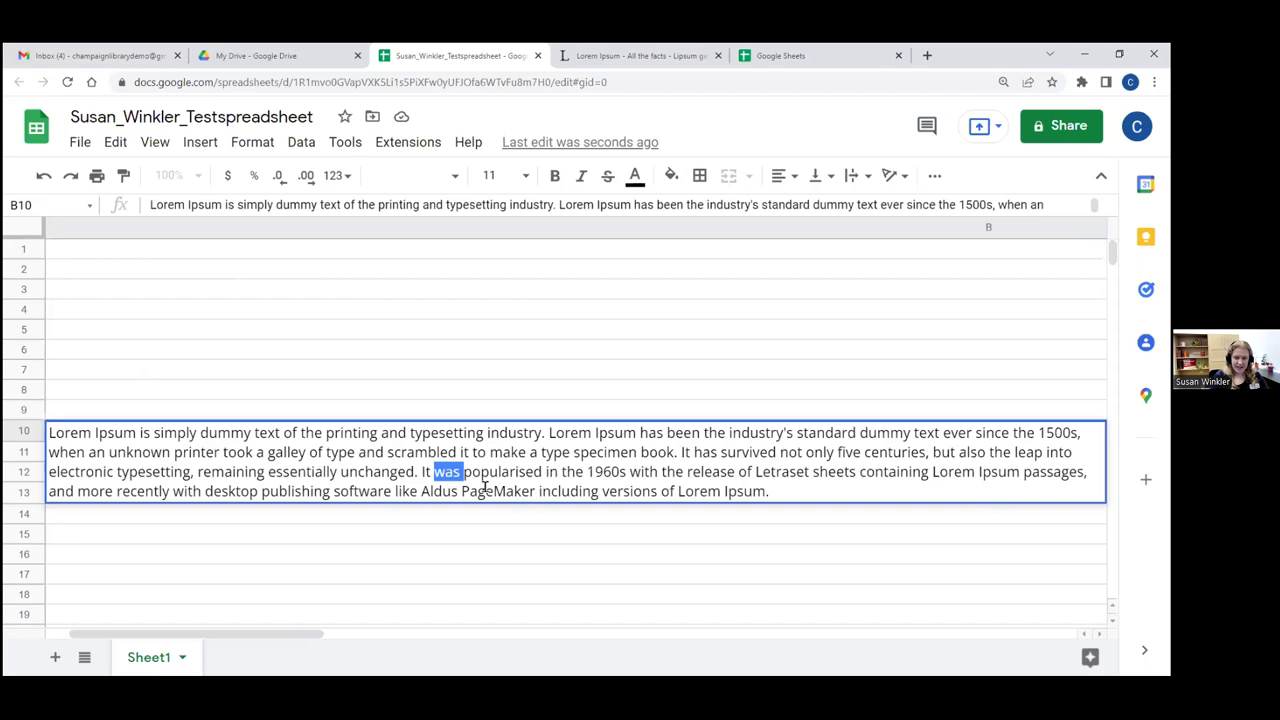
{"action": "double_click", "coordinate": [604, 455]}
{"action": "left_click", "coordinate": [604, 455]}
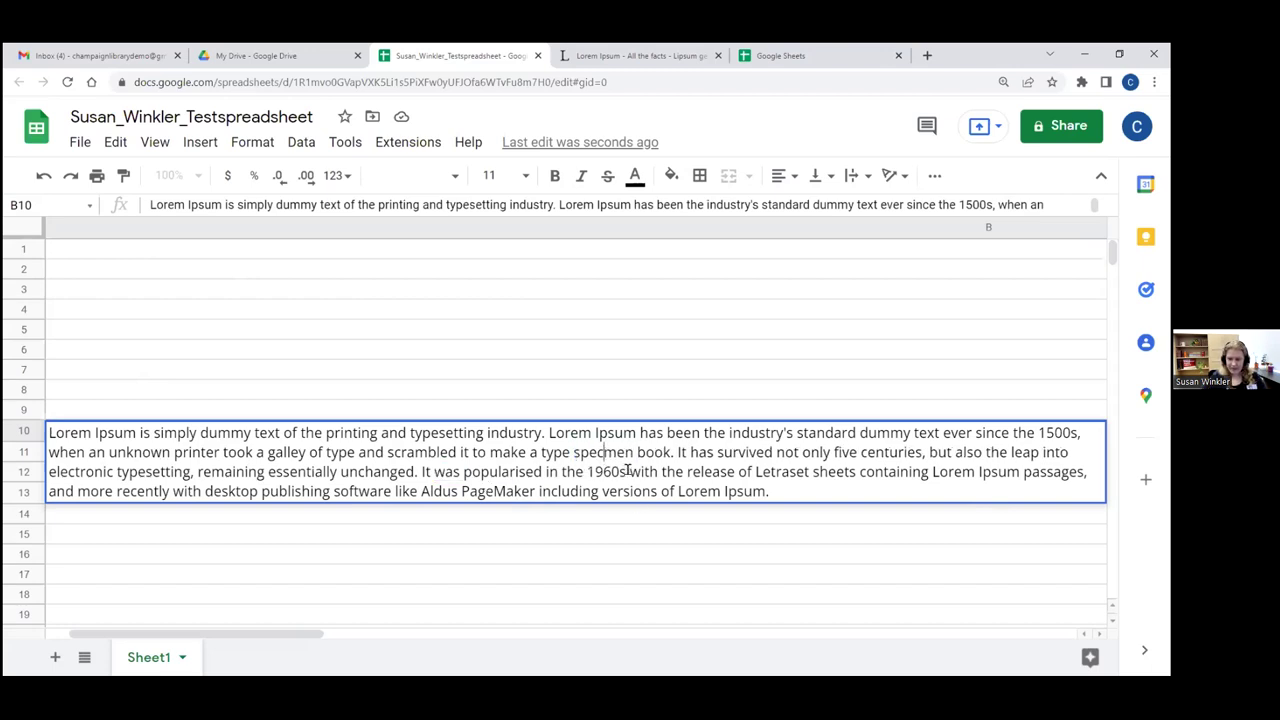
{"action": "left_click", "coordinate": [616, 552]}
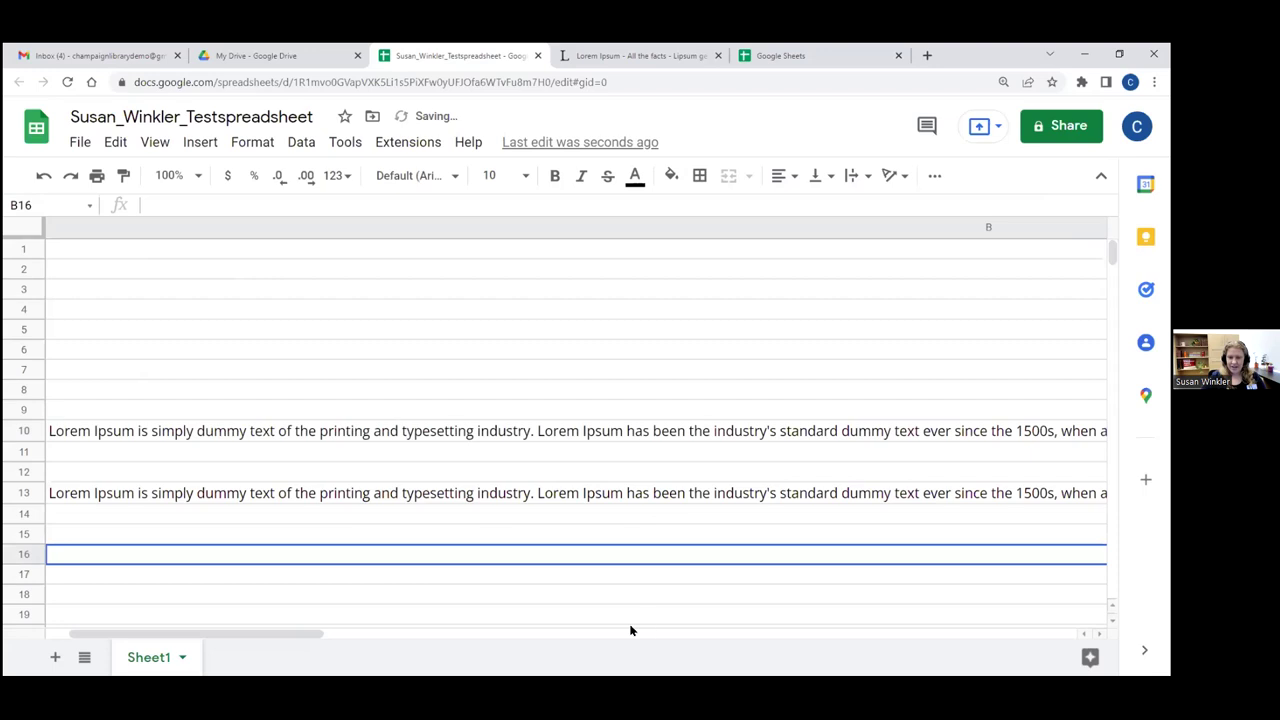
Step: Spell-check the paragraph in B10, replacing 'specmen' with 'specimen'
{"action": "left_click", "coordinate": [639, 436]}
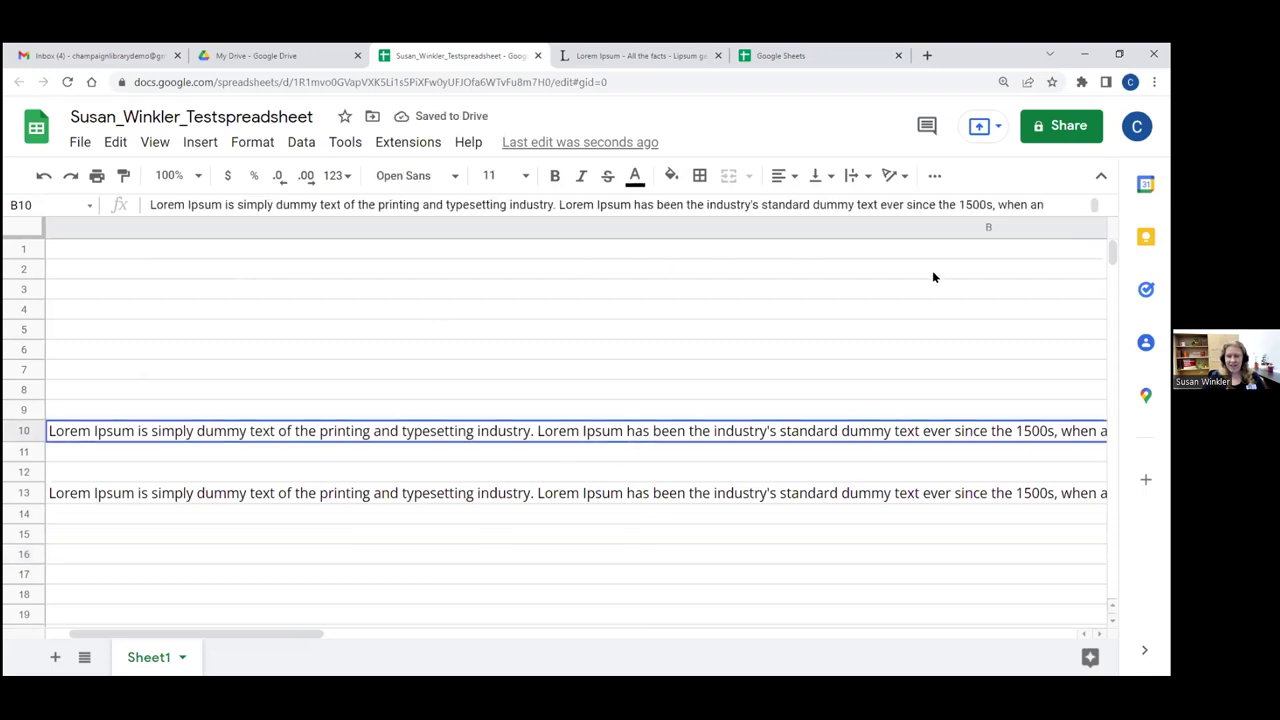
{"action": "left_click", "coordinate": [345, 143]}
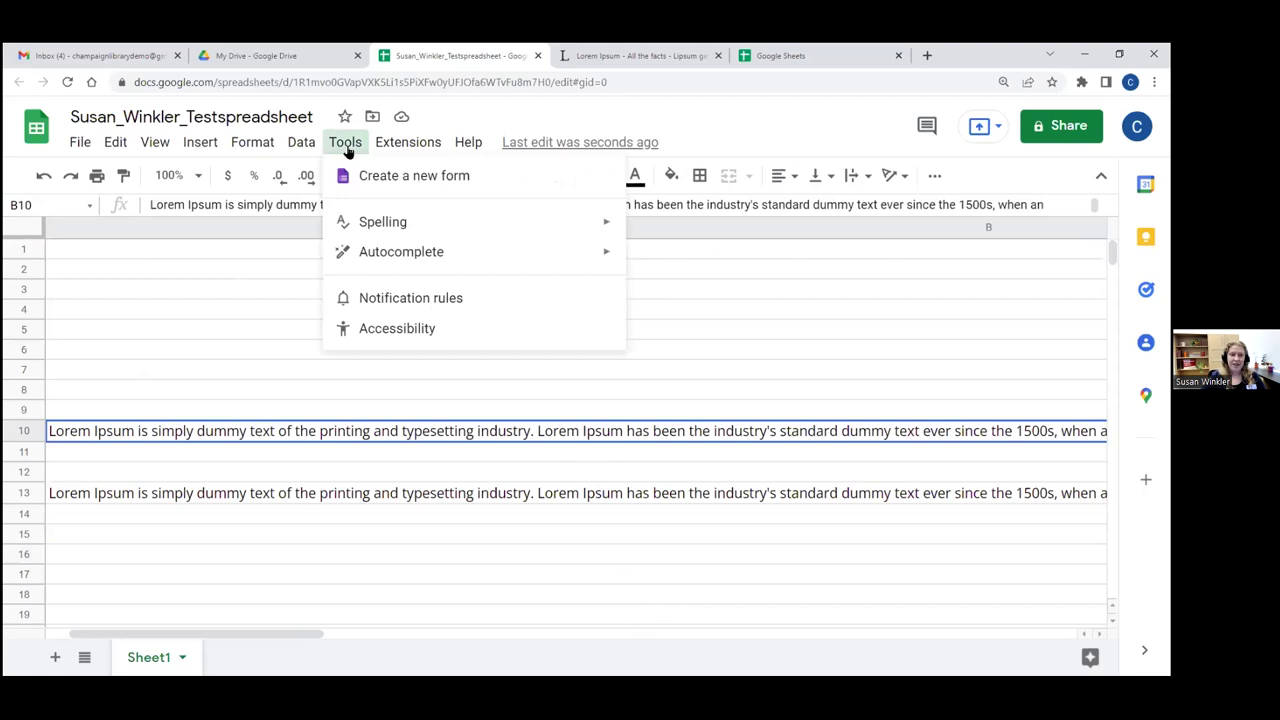
{"action": "mouse_move", "coordinate": [405, 226]}
{"action": "left_click", "coordinate": [688, 228]}
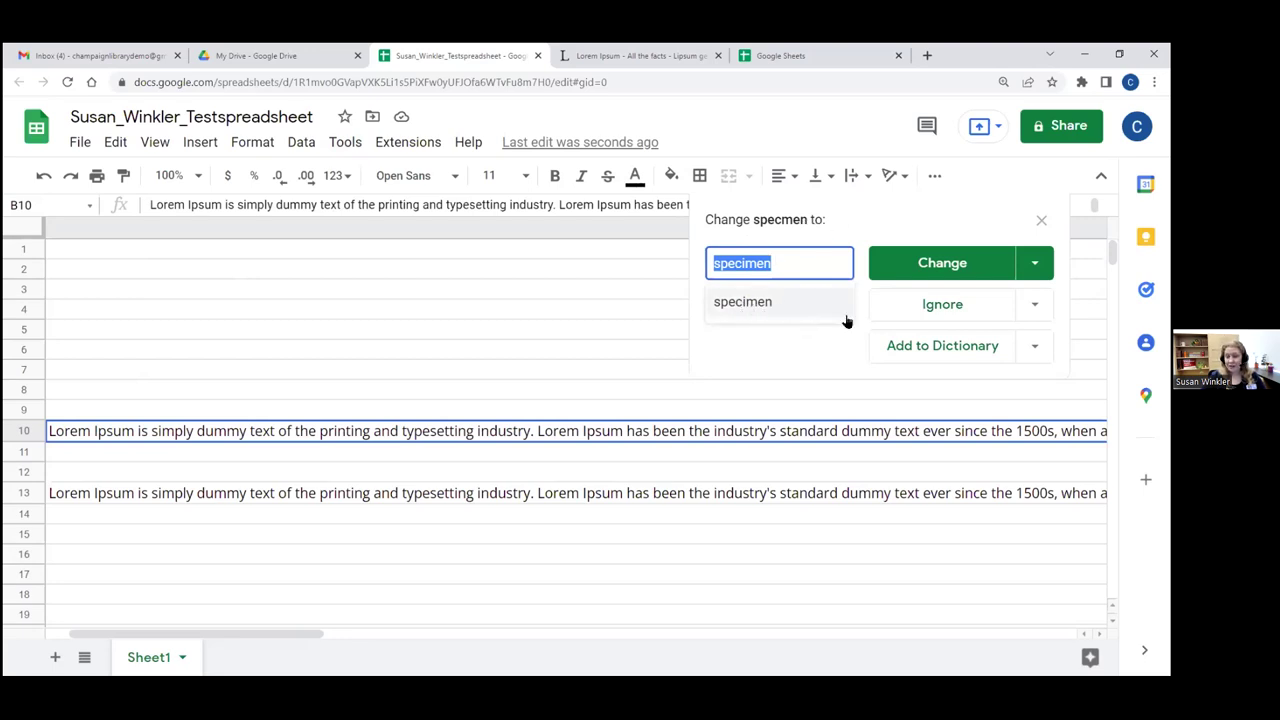
{"action": "left_click", "coordinate": [959, 264]}
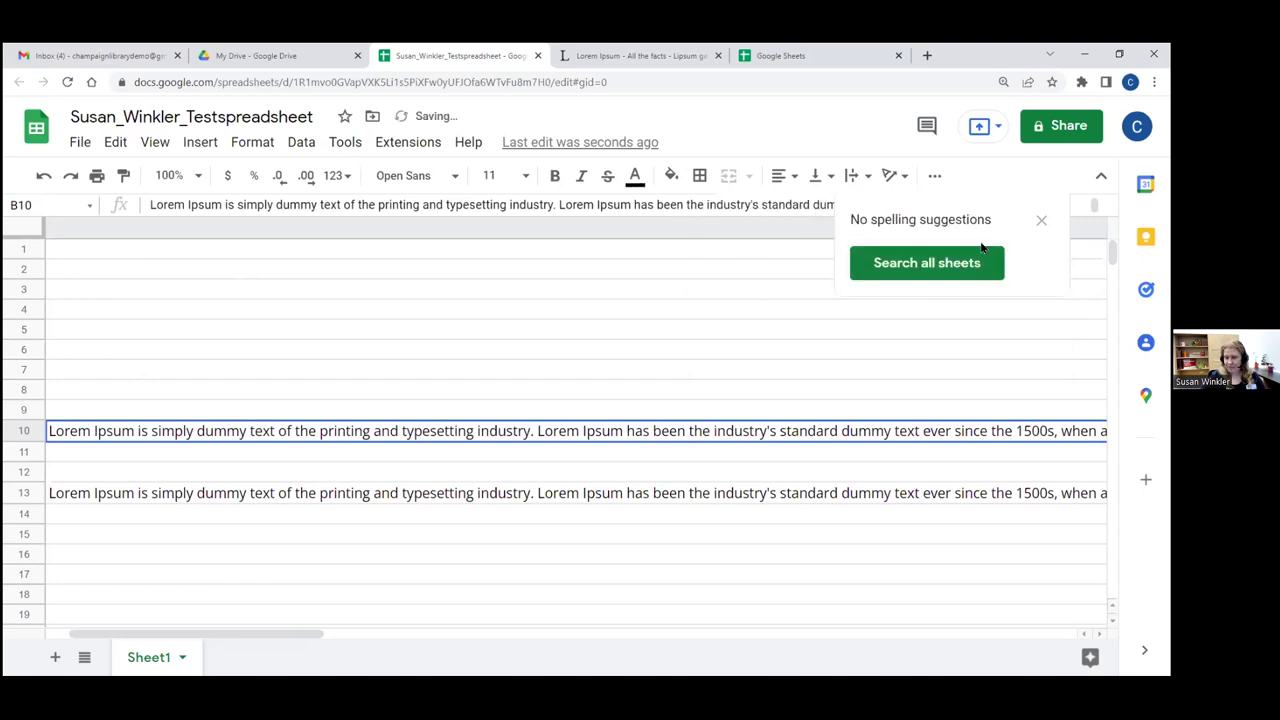
{"action": "left_click", "coordinate": [1040, 221]}
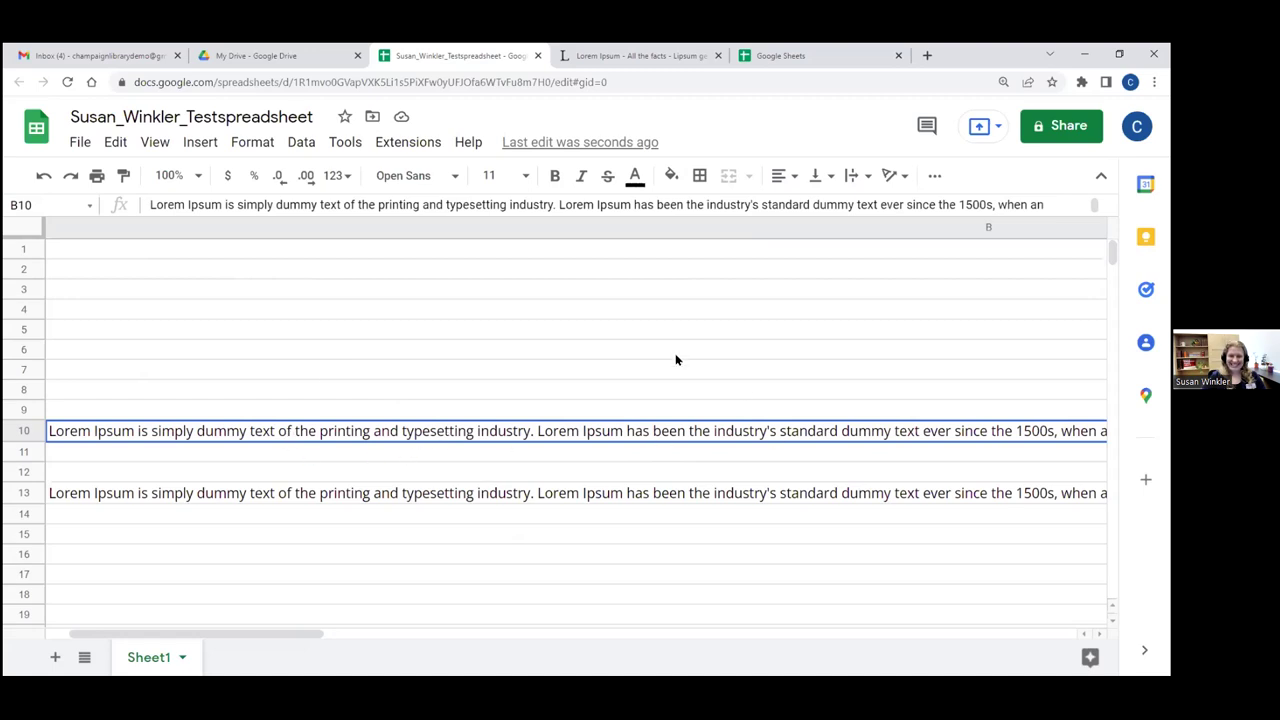
Step: Close the test spreadsheet, reload My Drive, and scroll through the listed files
{"action": "left_click", "coordinate": [538, 56]}
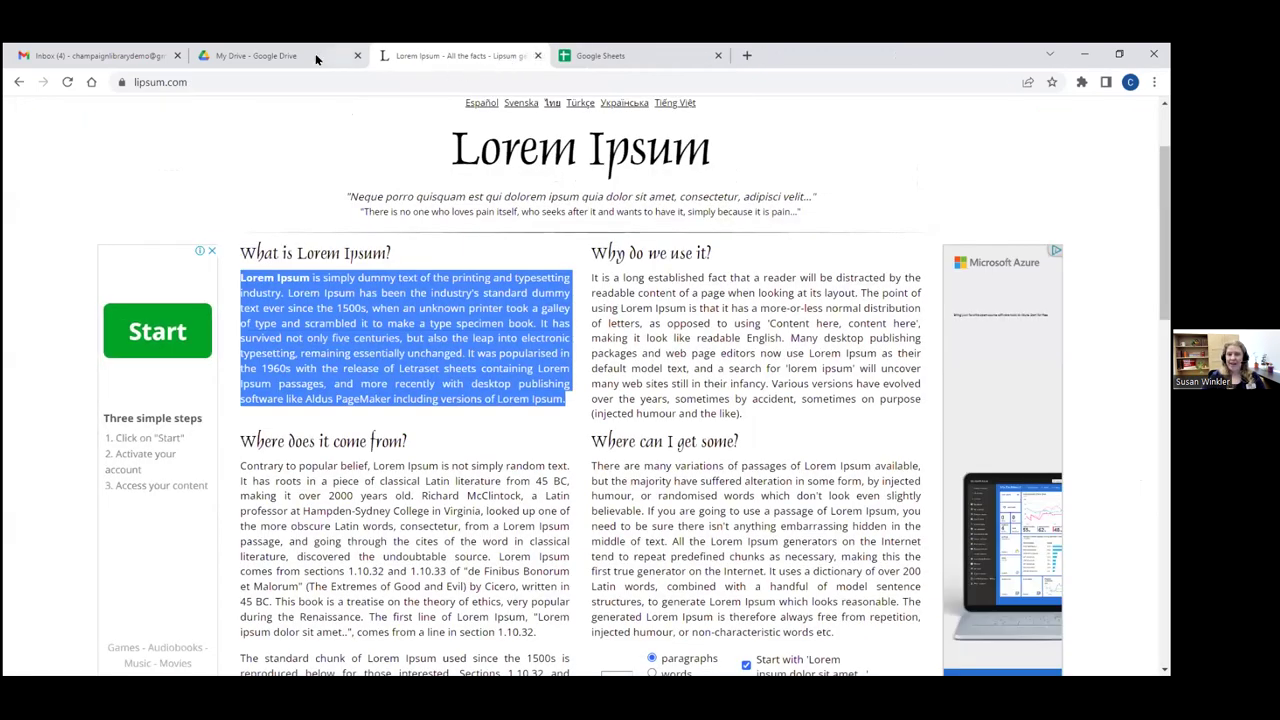
{"action": "left_click", "coordinate": [270, 56]}
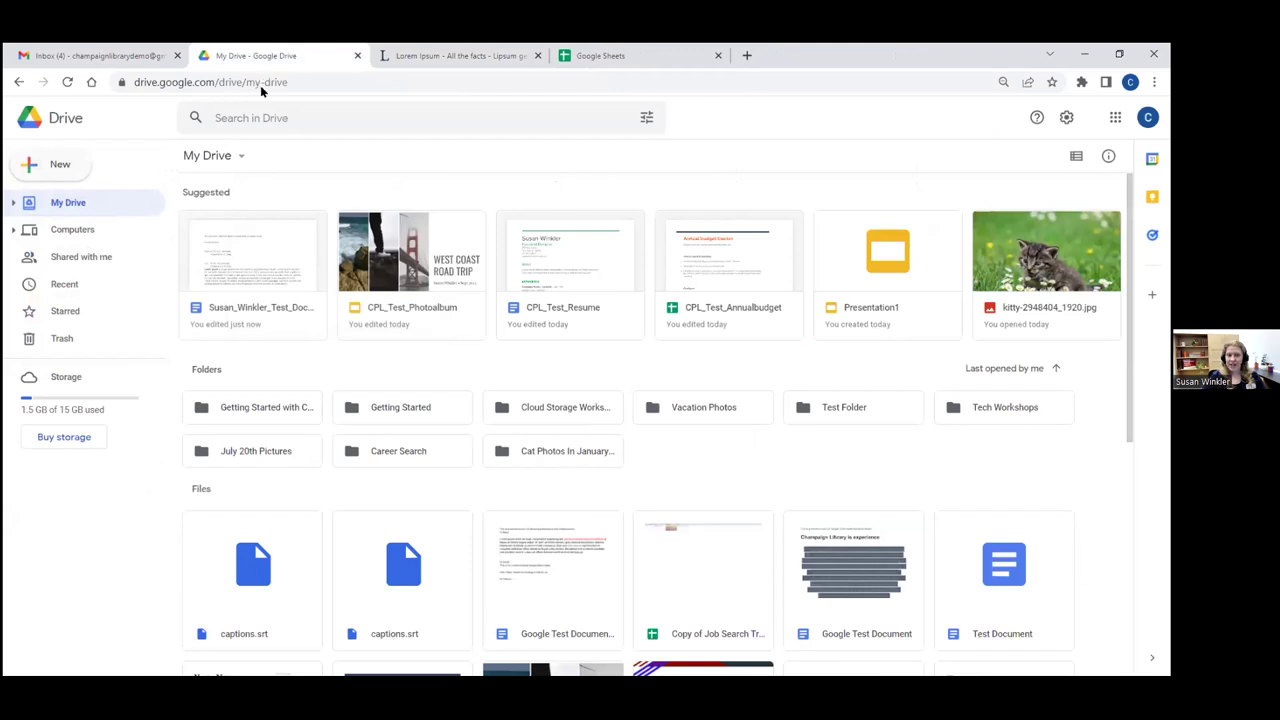
{"action": "left_click", "coordinate": [66, 83]}
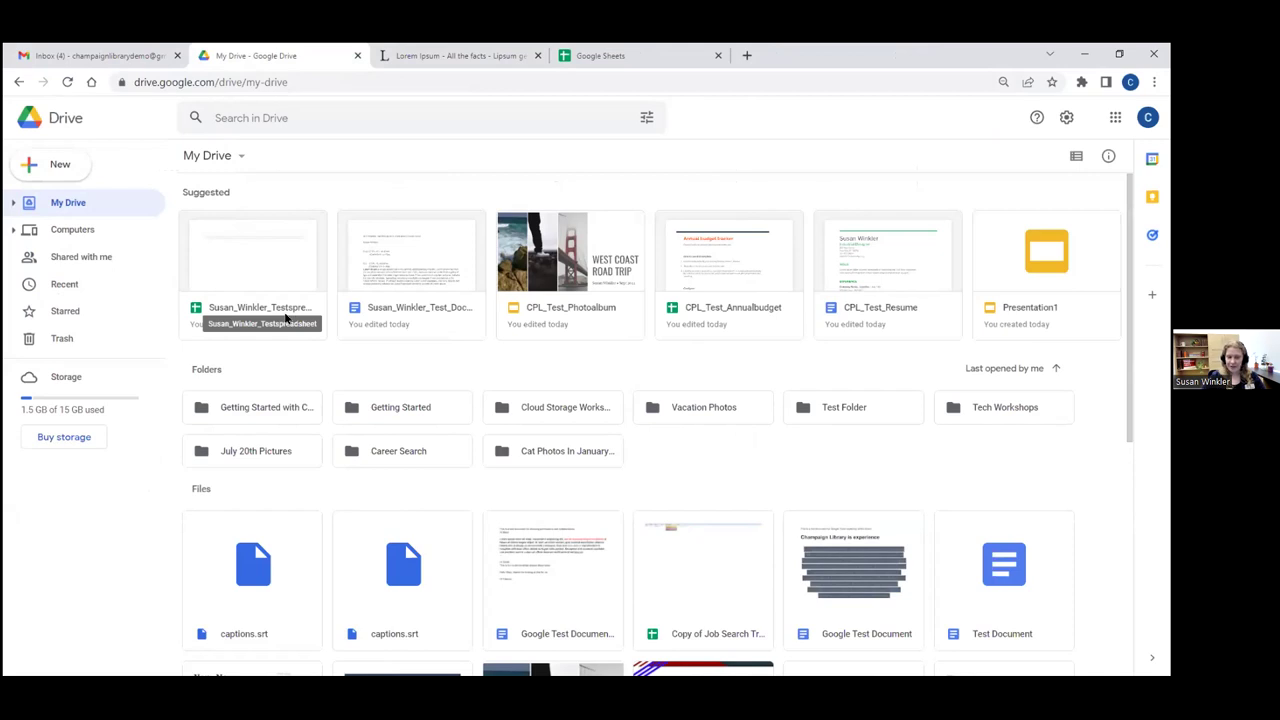
{"action": "scroll", "coordinate": [303, 352], "scroll_direction": "down", "scroll_amount": 2}
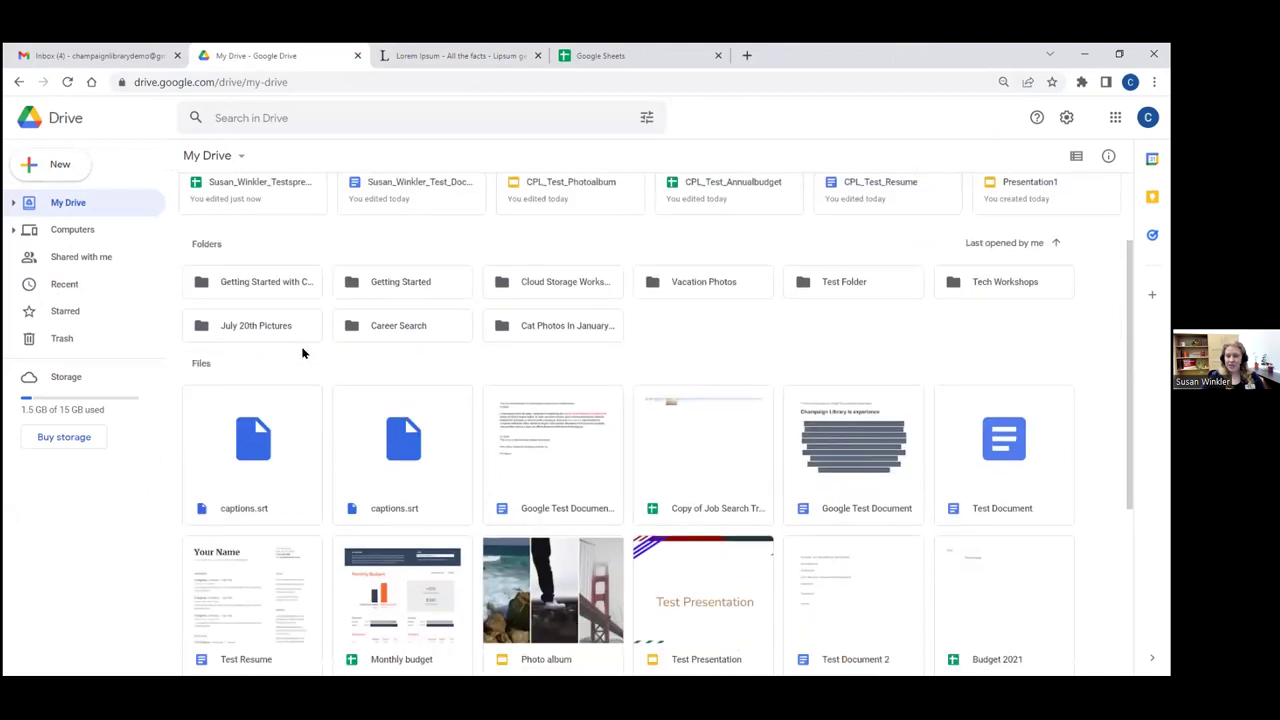
{"action": "scroll", "coordinate": [291, 368], "scroll_direction": "down", "scroll_amount": 2}
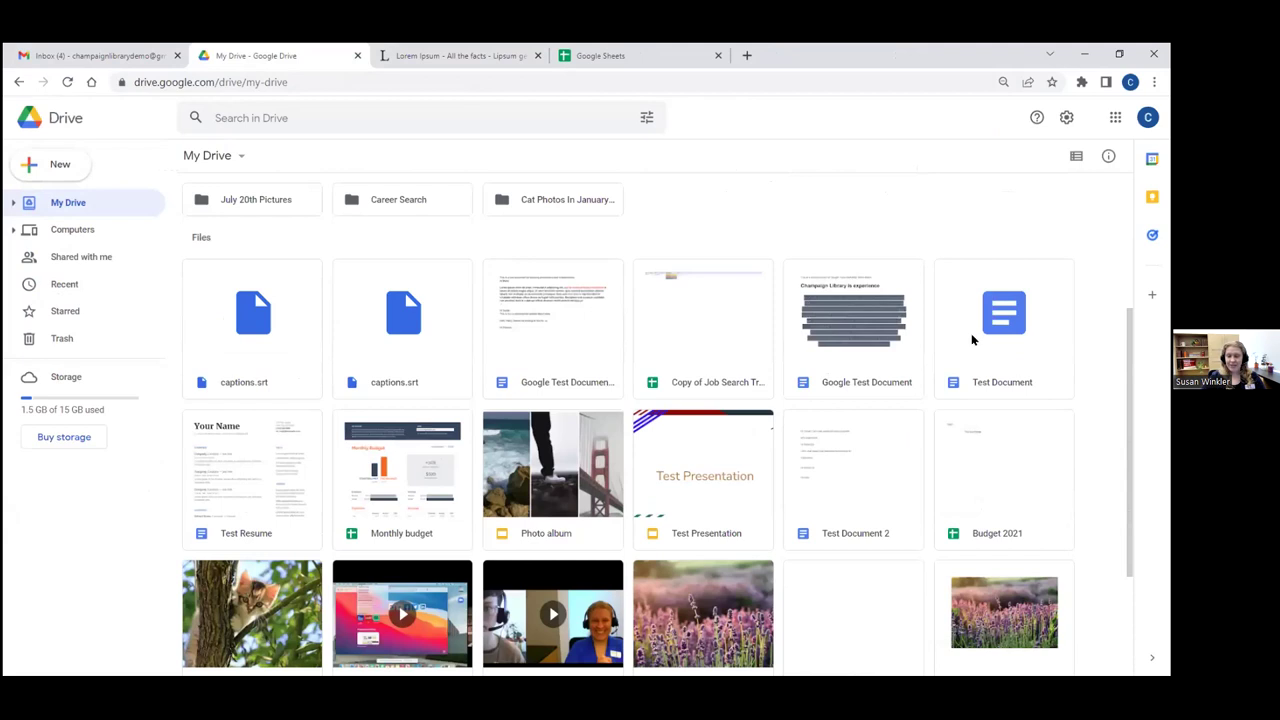
{"action": "scroll", "coordinate": [815, 428], "scroll_direction": "down", "scroll_amount": 3}
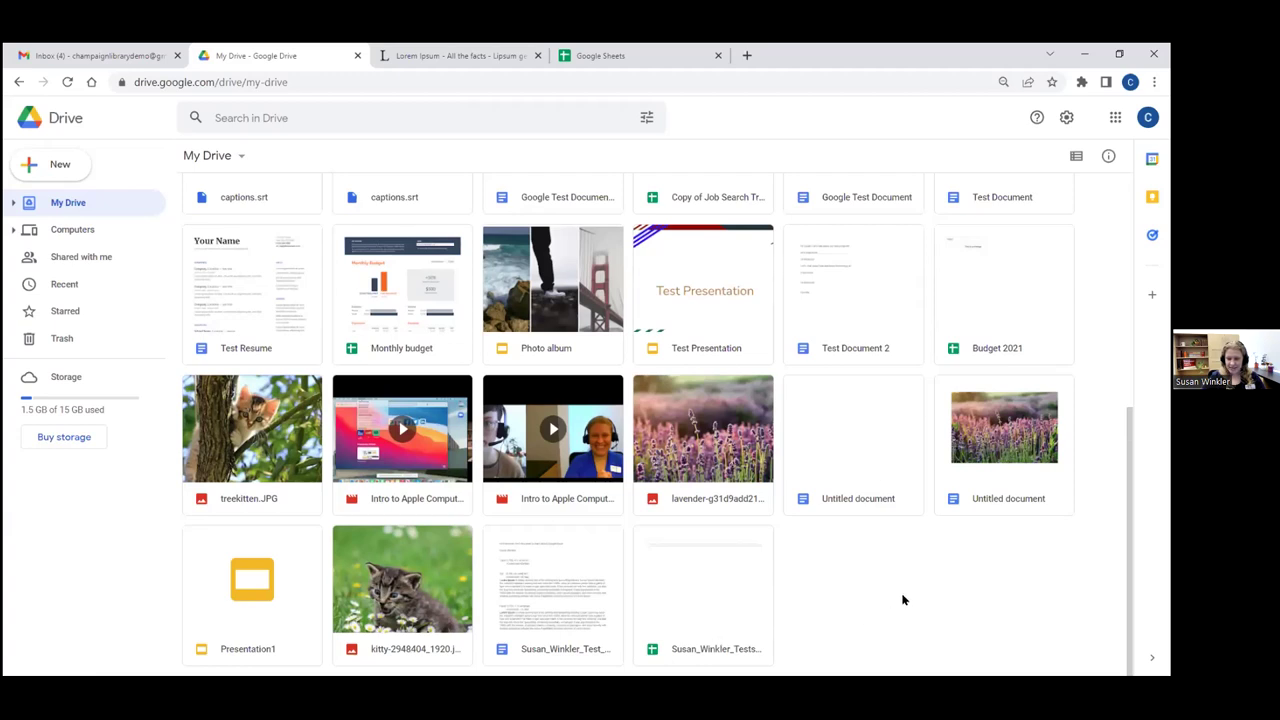
{"action": "scroll", "coordinate": [940, 560], "scroll_direction": "up", "scroll_amount": 5}
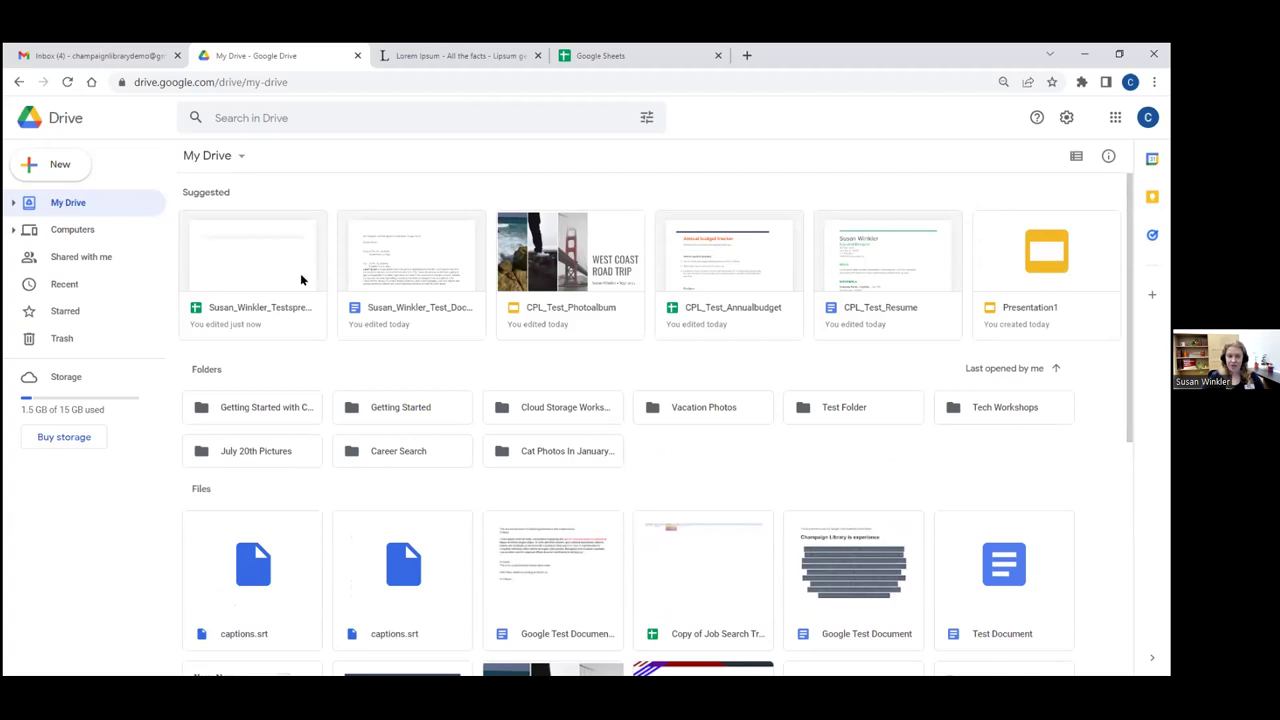
{"action": "scroll", "coordinate": [914, 486], "scroll_direction": "down", "scroll_amount": 1}
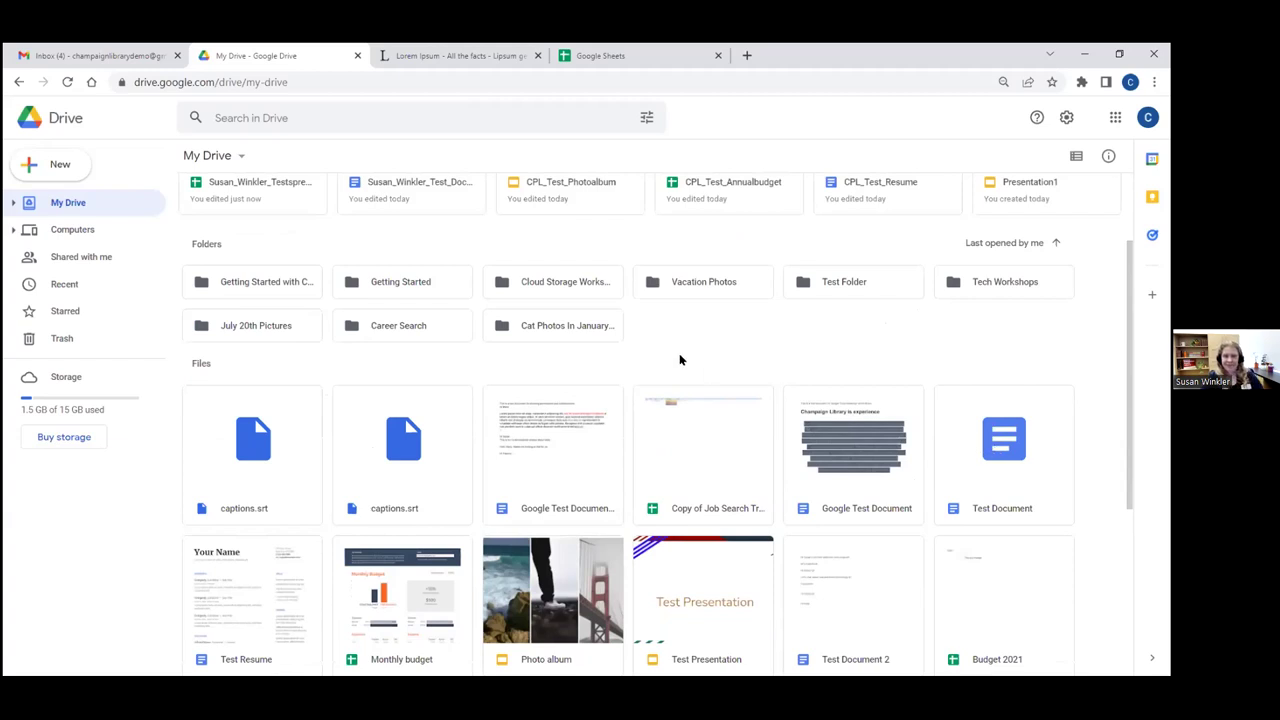
{"action": "left_click", "coordinate": [396, 329]}
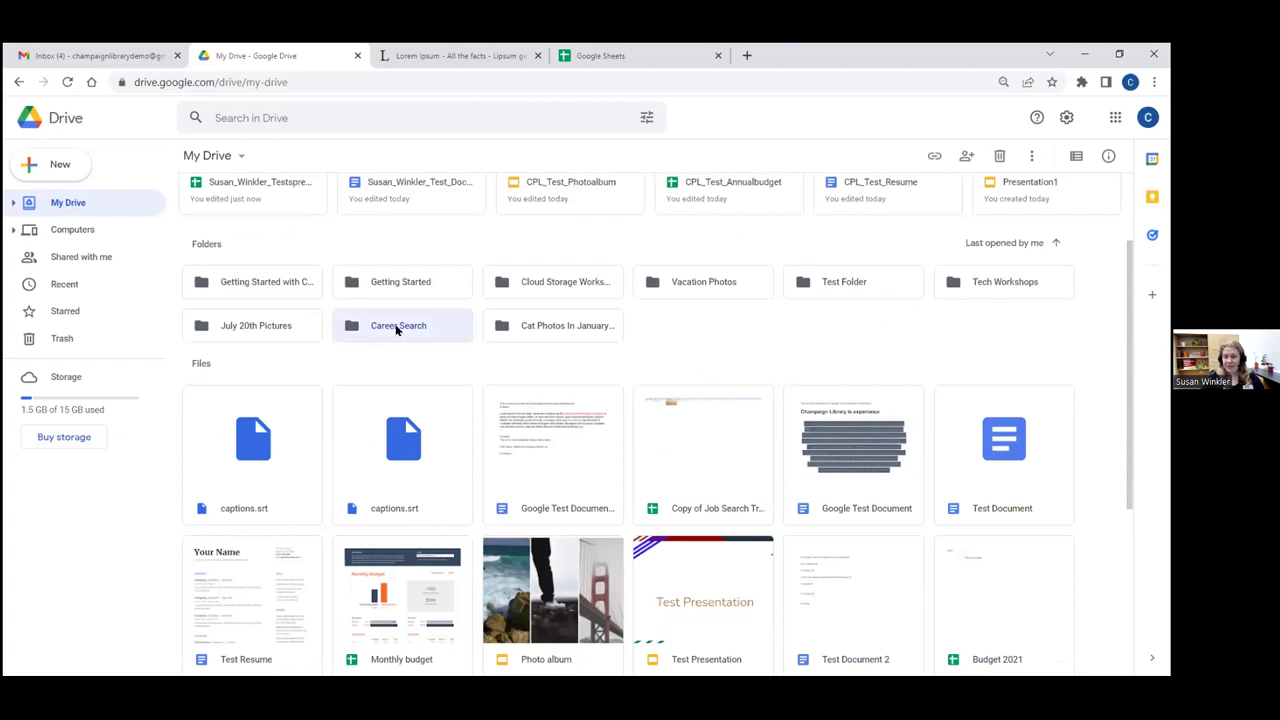
{"action": "double_click", "coordinate": [396, 329]}
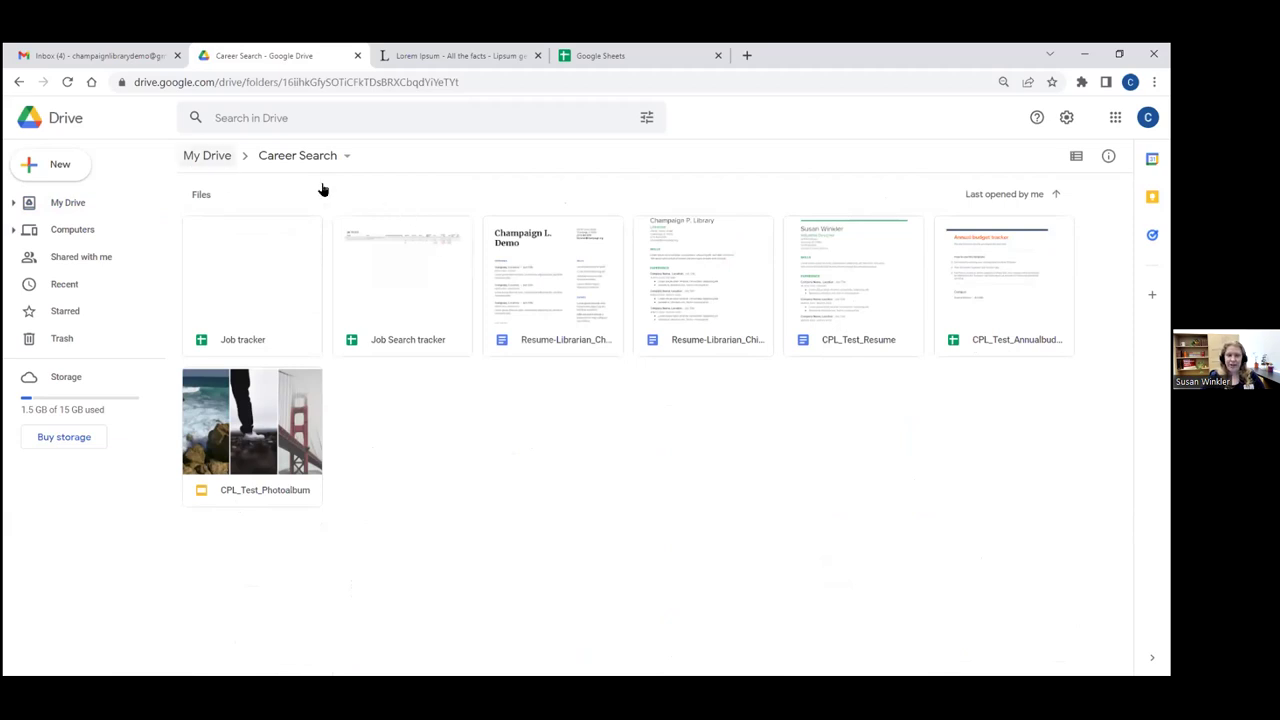
{"action": "left_click", "coordinate": [210, 157]}
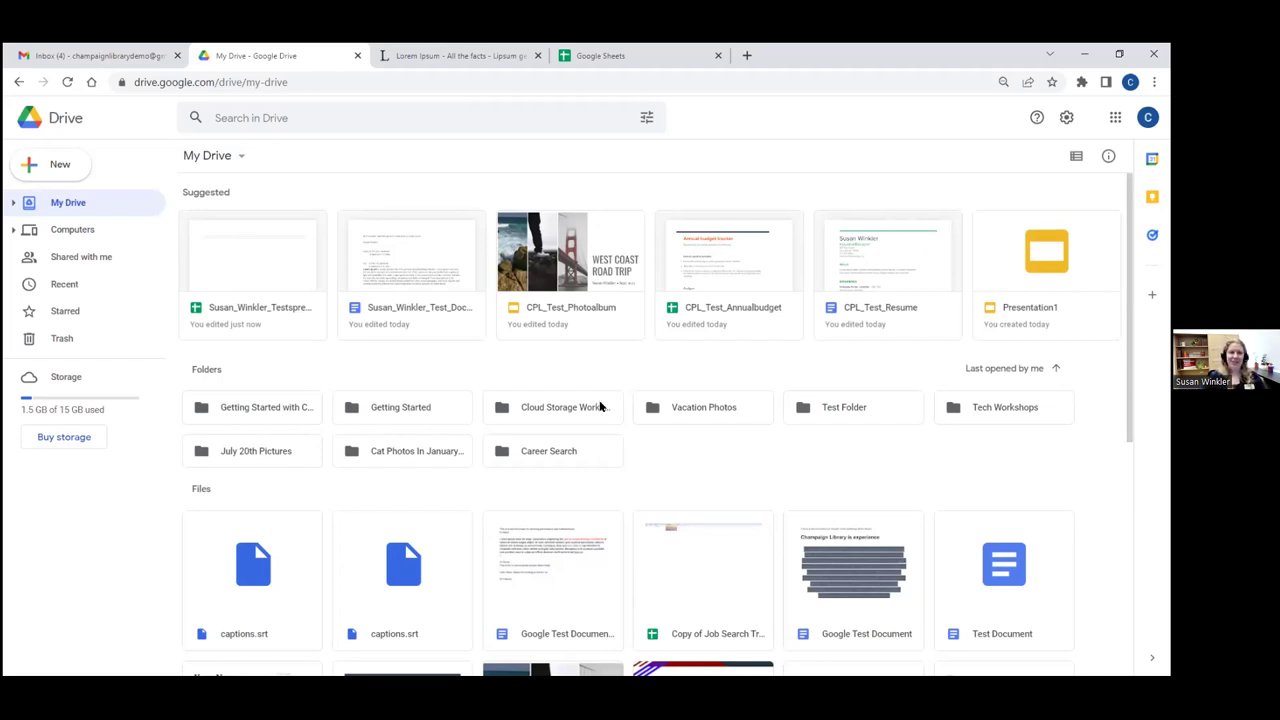
Step: Create a blank Google Slides presentation from the Drive template gallery
{"action": "left_click", "coordinate": [58, 164]}
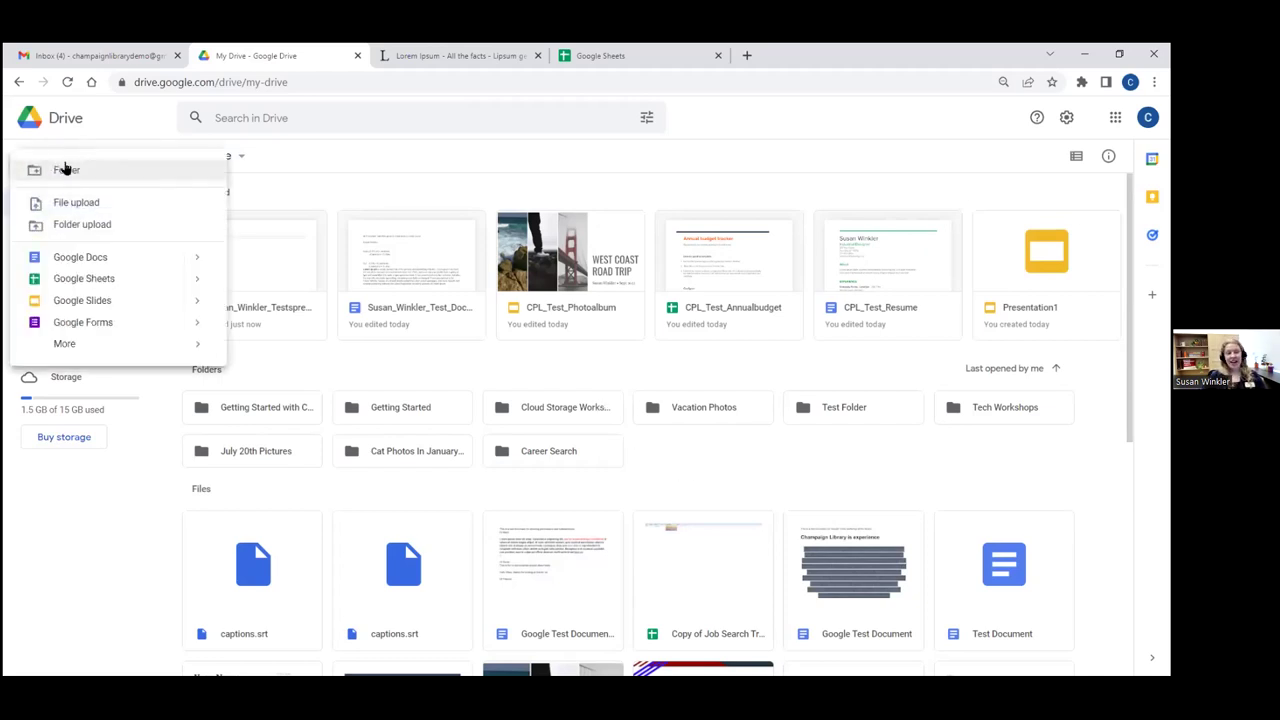
{"action": "mouse_move", "coordinate": [194, 300]}
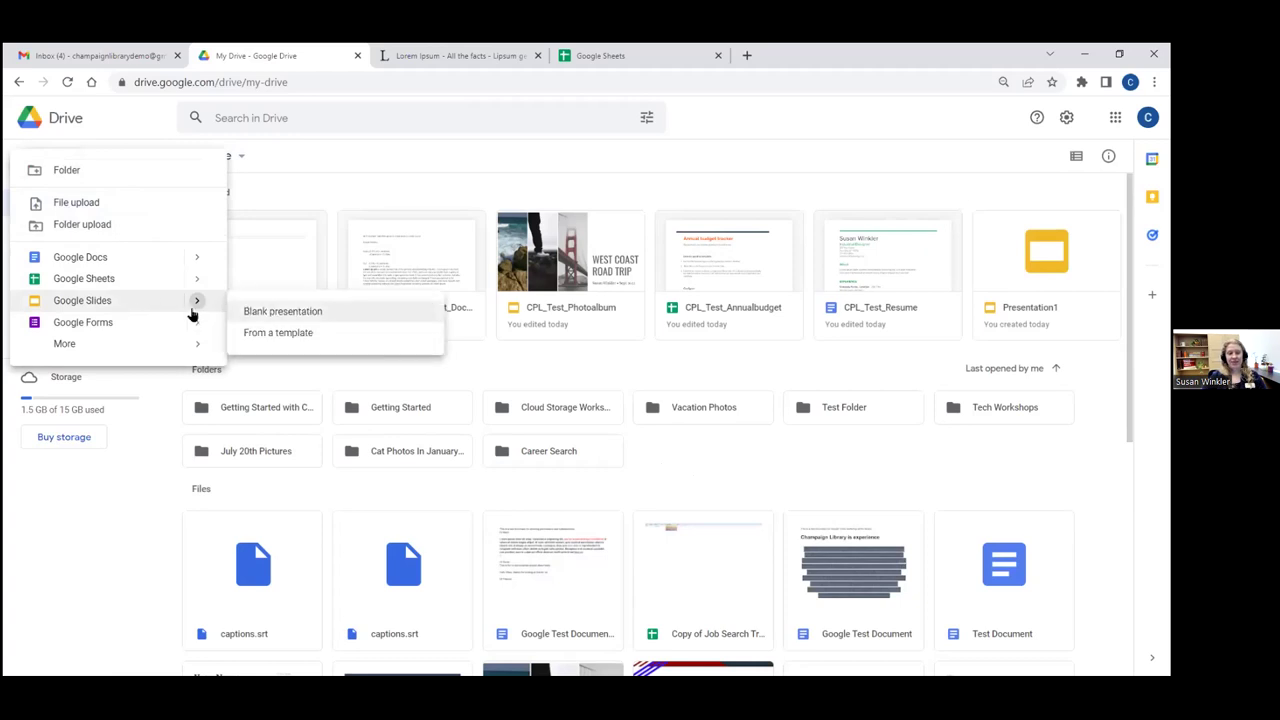
{"action": "left_click", "coordinate": [277, 336]}
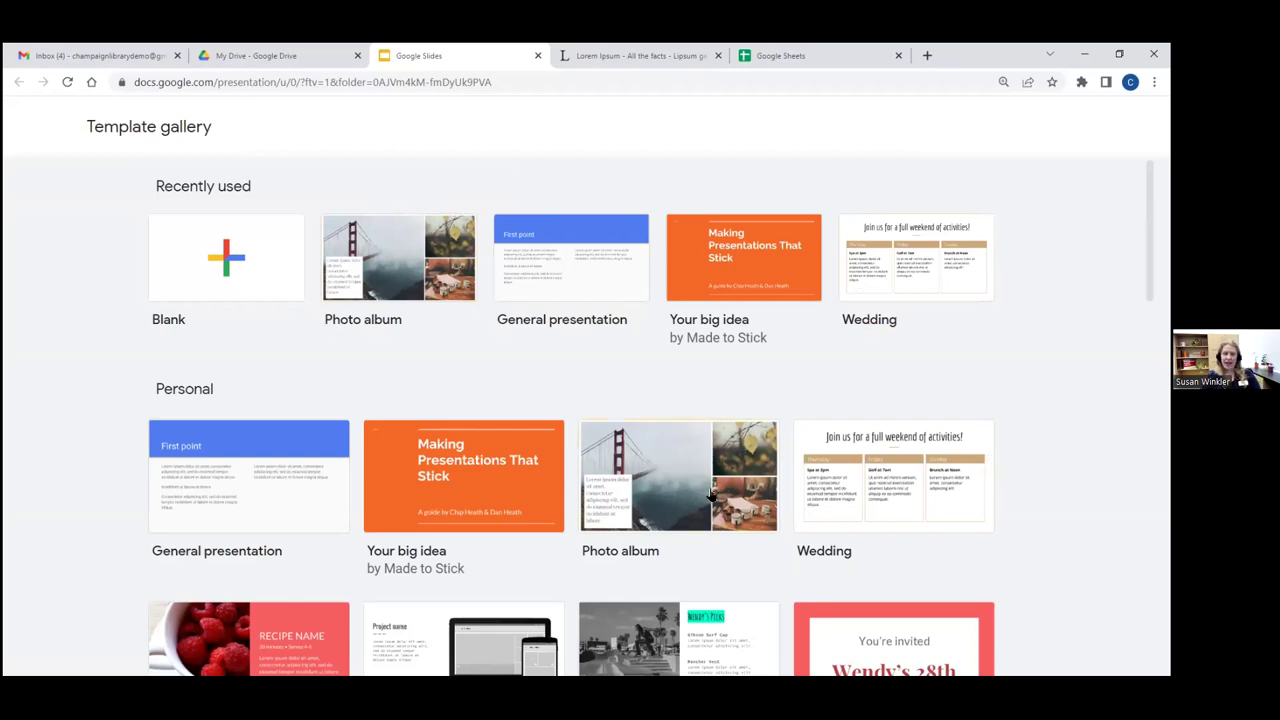
{"action": "scroll", "coordinate": [709, 494], "scroll_direction": "down", "scroll_amount": 5}
{"action": "scroll", "coordinate": [802, 515], "scroll_direction": "down", "scroll_amount": 6}
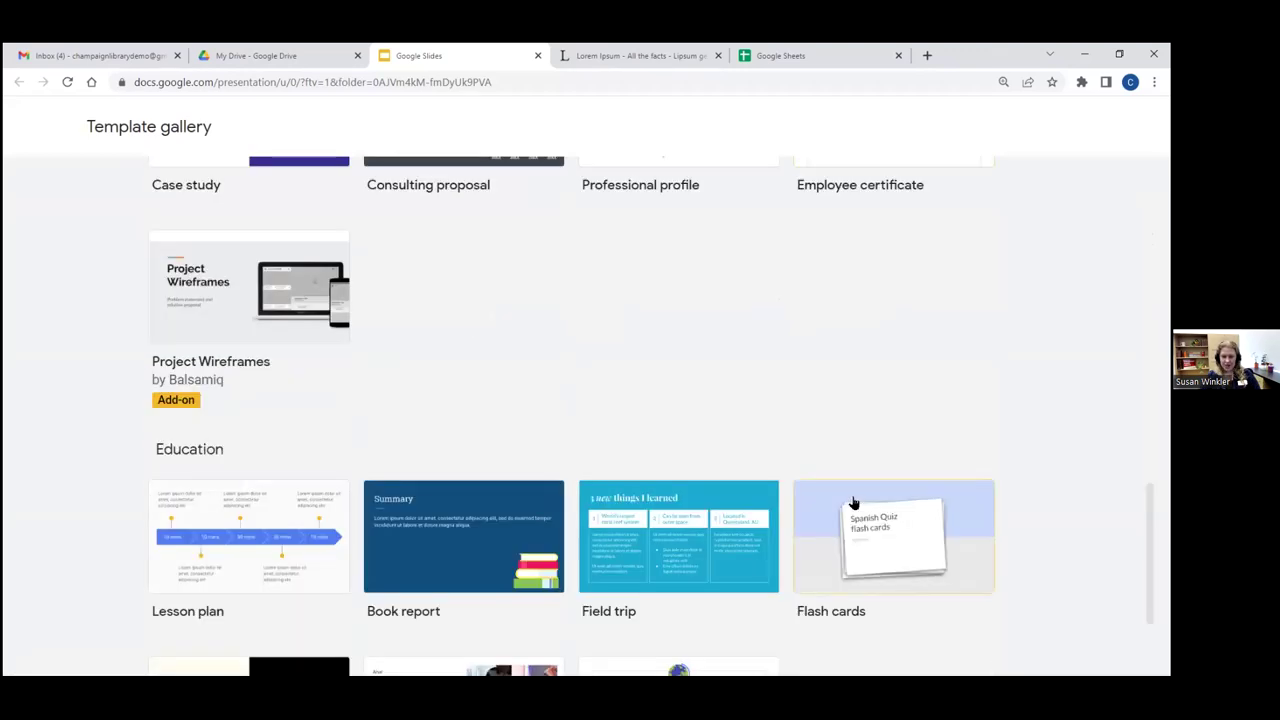
{"action": "scroll", "coordinate": [850, 500], "scroll_direction": "up", "scroll_amount": 12}
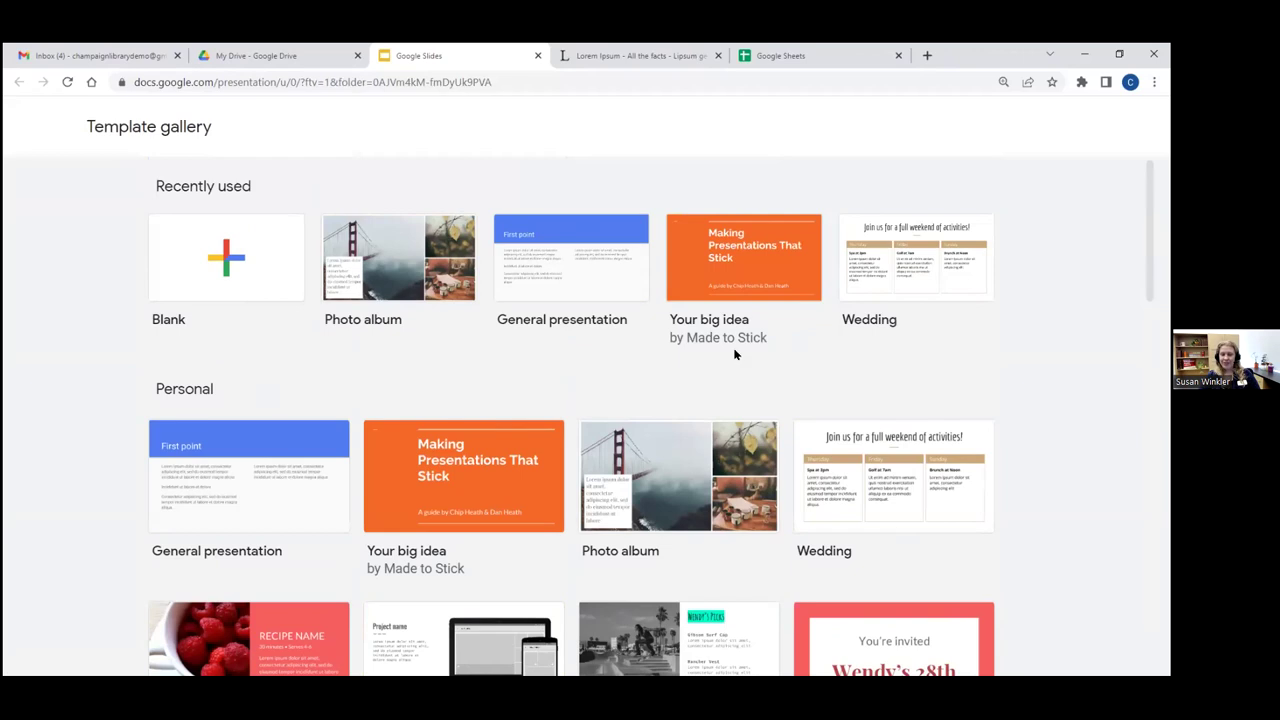
{"action": "left_click", "coordinate": [228, 261]}
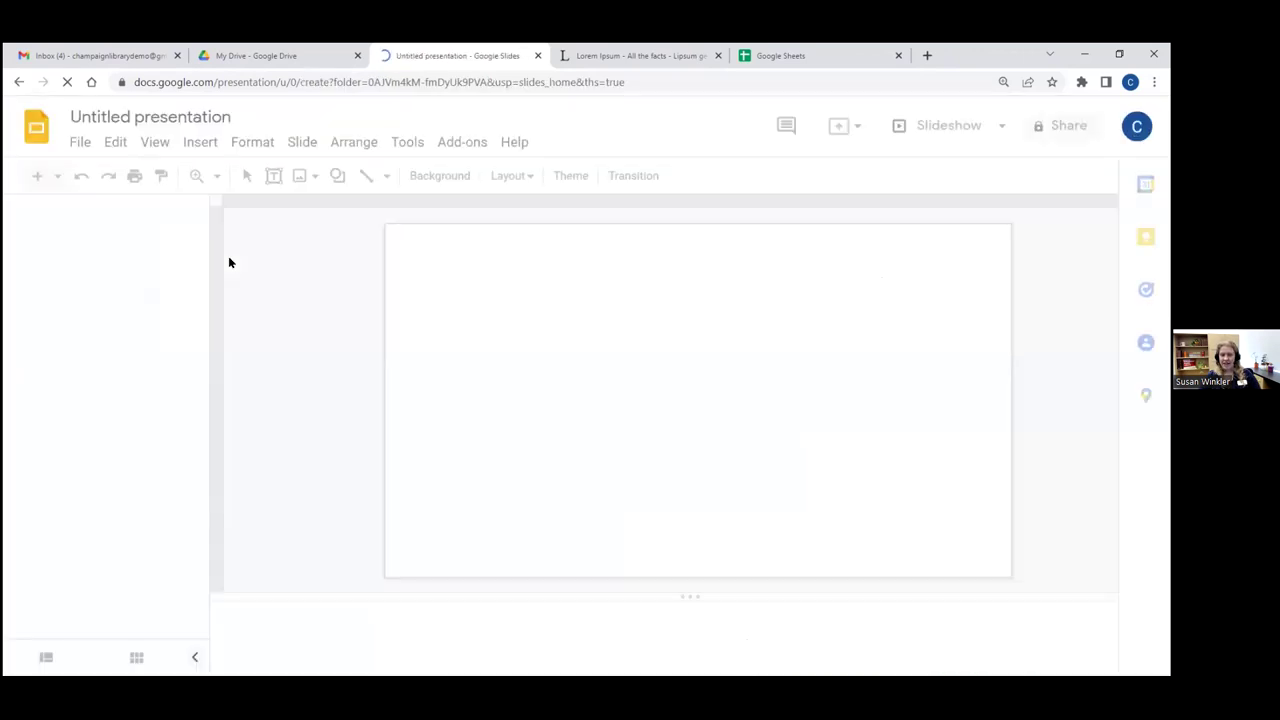
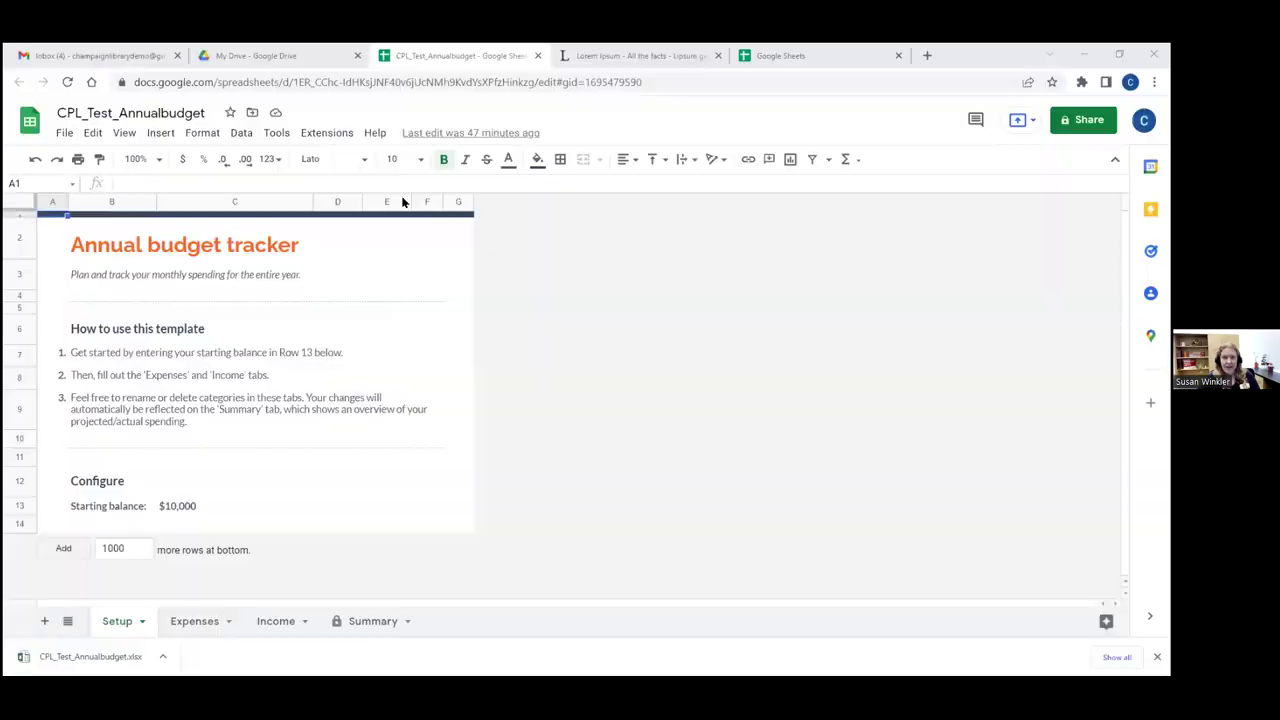
Step: Close the annual budget spreadsheet and look inside the Getting Started and Vacation Photos folders
{"action": "left_click", "coordinate": [537, 55]}
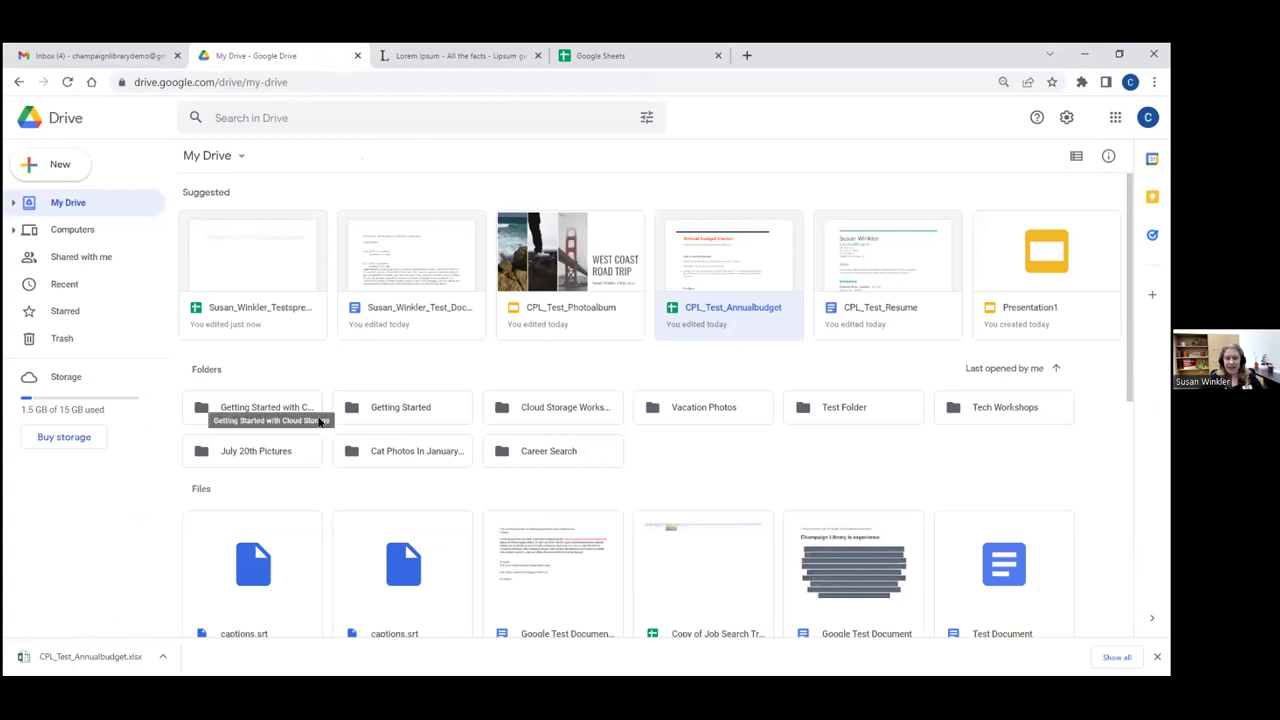
{"action": "left_click", "coordinate": [409, 412]}
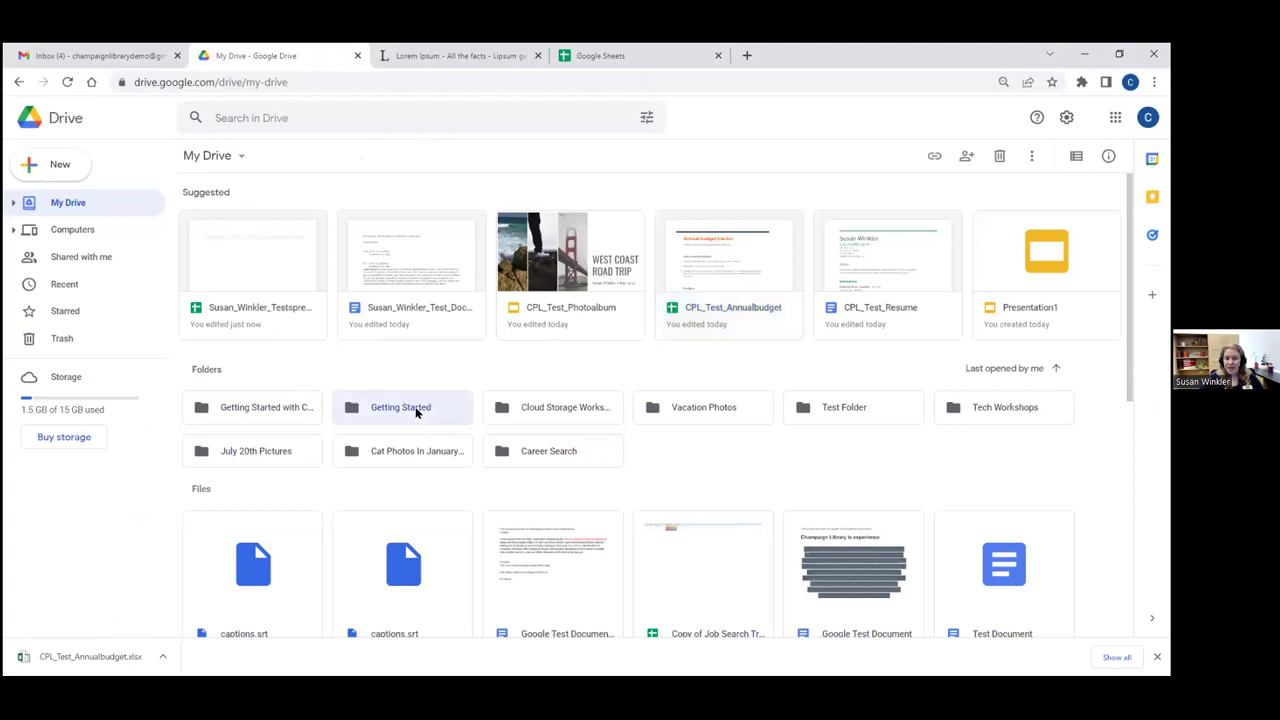
{"action": "double_click", "coordinate": [408, 412]}
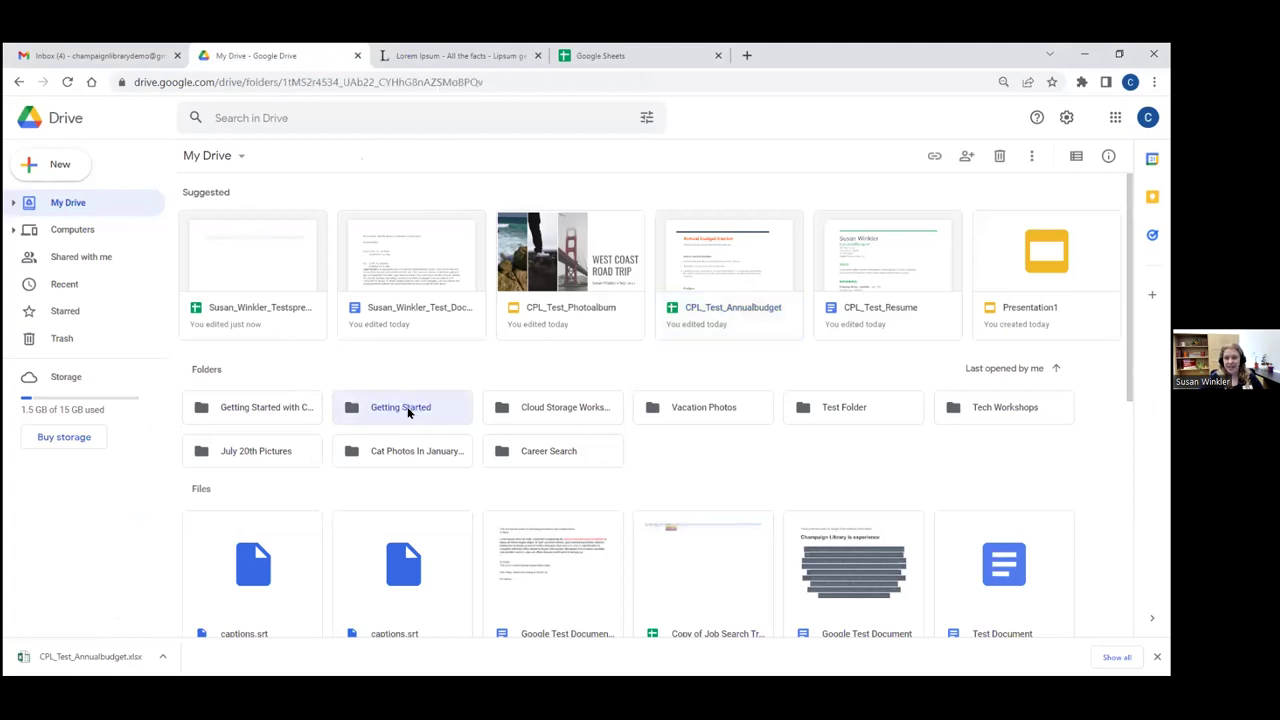
{"action": "left_click", "coordinate": [210, 157]}
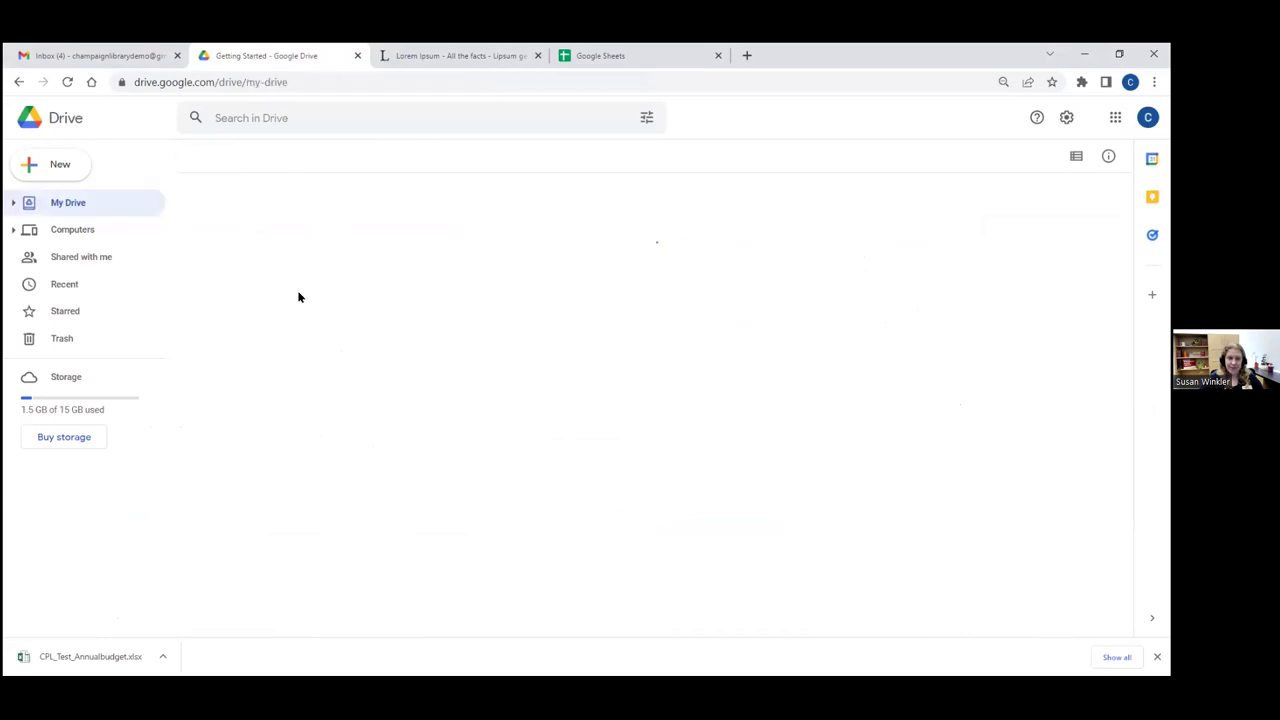
{"action": "double_click", "coordinate": [590, 404]}
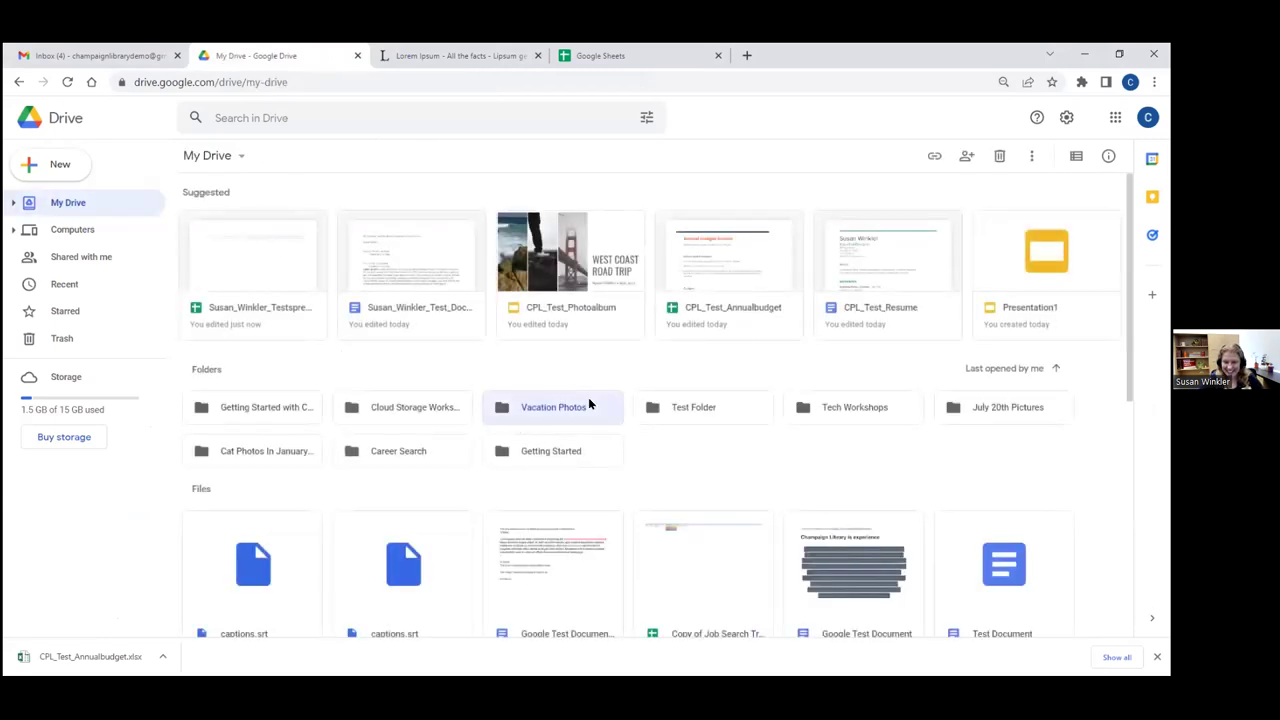
{"action": "left_click", "coordinate": [206, 156]}
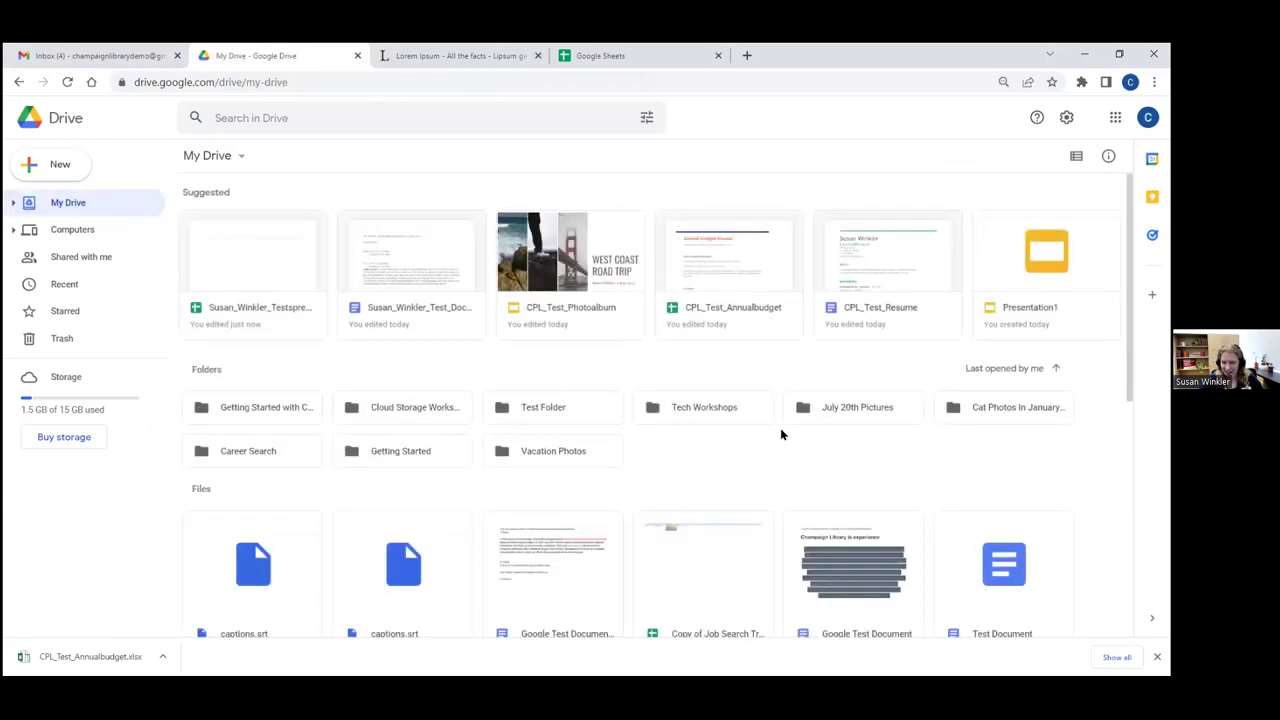
Step: Look inside Tech Workshops, then go back and open the Career Search folder
{"action": "left_click", "coordinate": [708, 421]}
{"action": "double_click", "coordinate": [708, 416]}
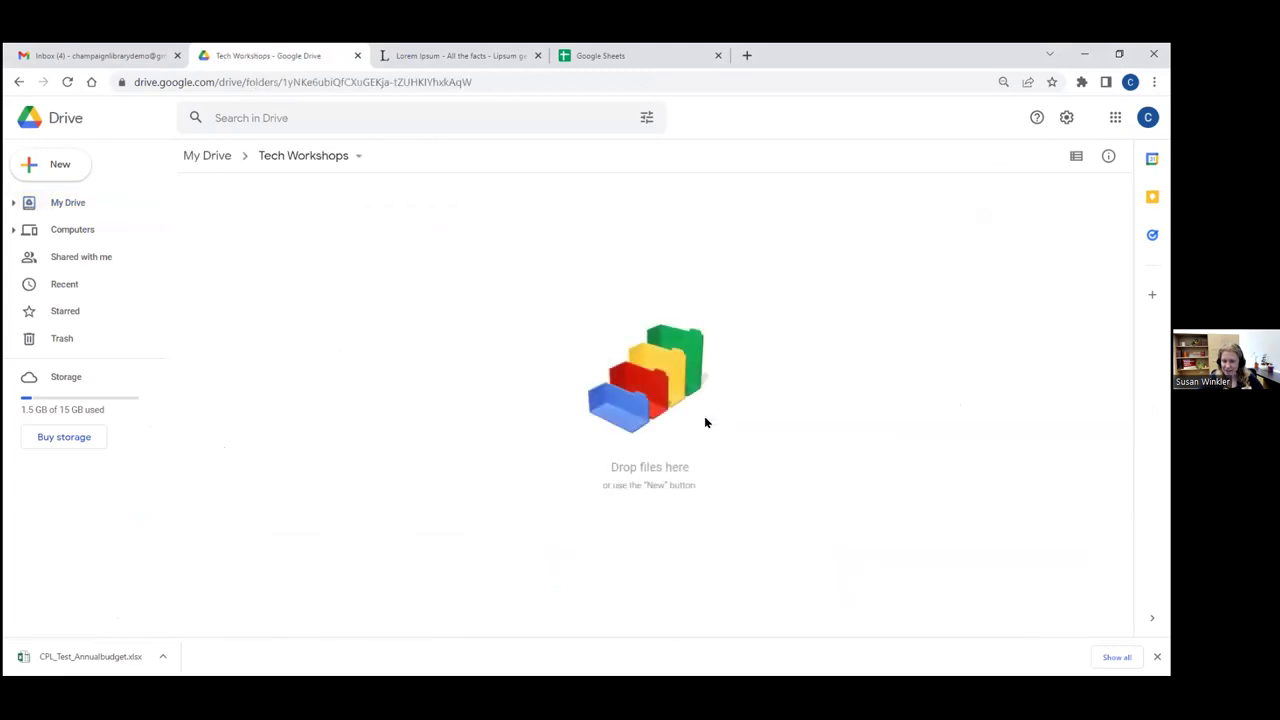
{"action": "left_click", "coordinate": [200, 157]}
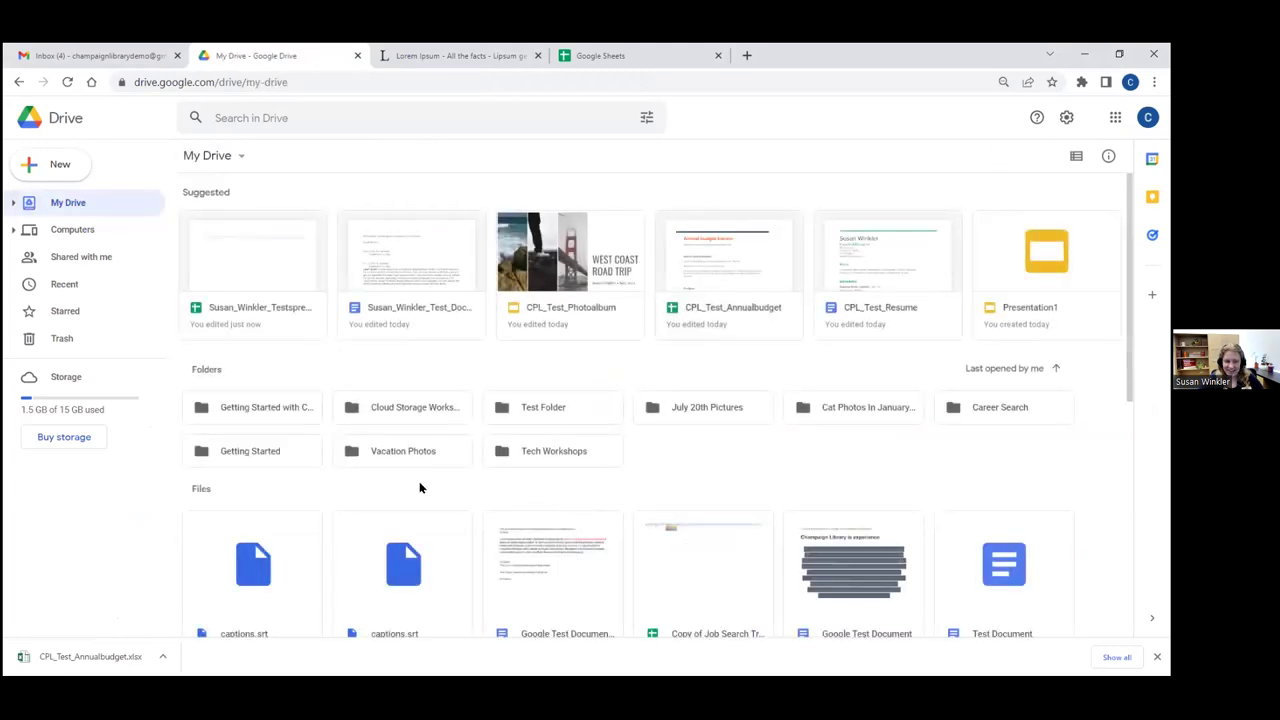
{"action": "left_click", "coordinate": [979, 418]}
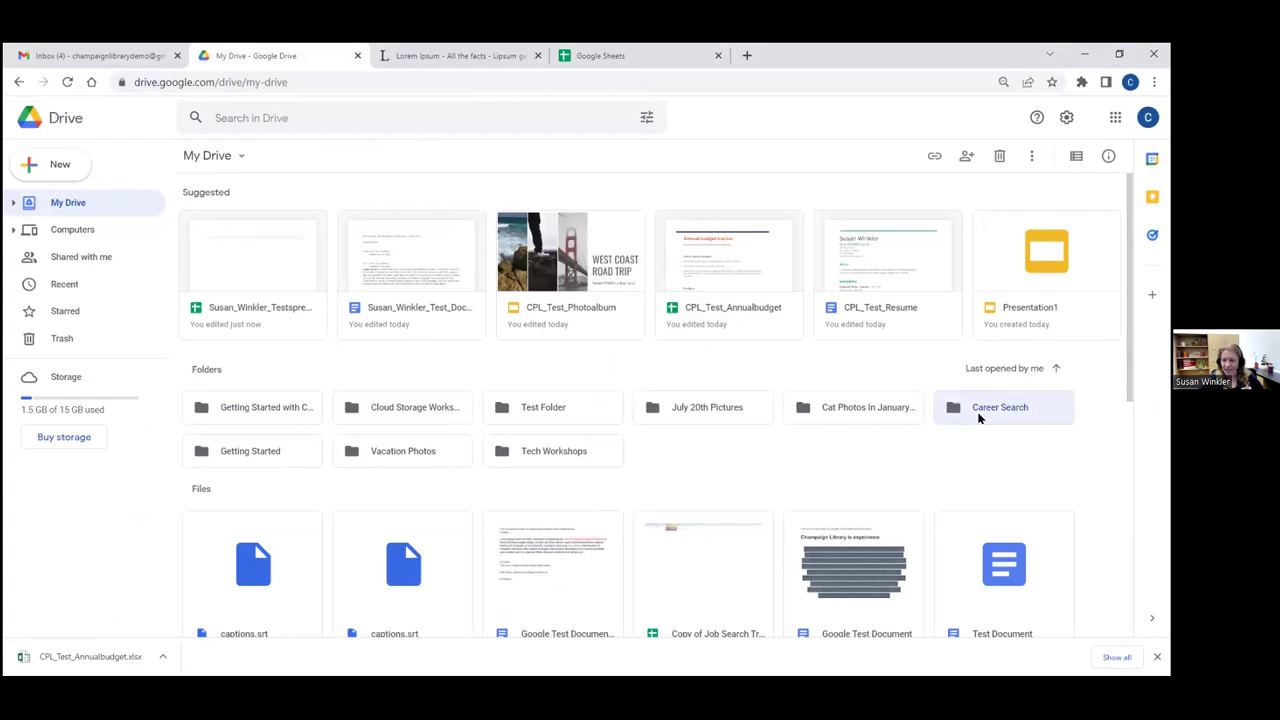
{"action": "double_click", "coordinate": [972, 409]}
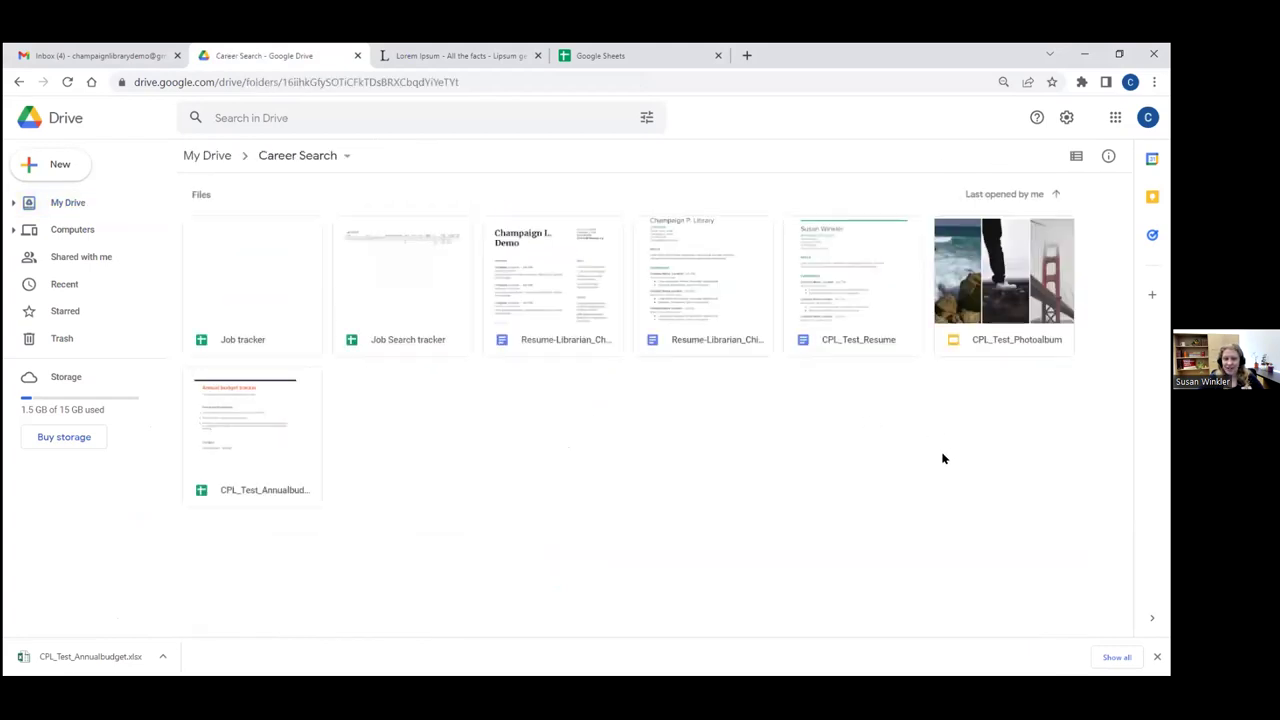
Step: Select both job trackers and the two librarian resumes together, then clear the selection
{"action": "left_click", "coordinate": [278, 261]}
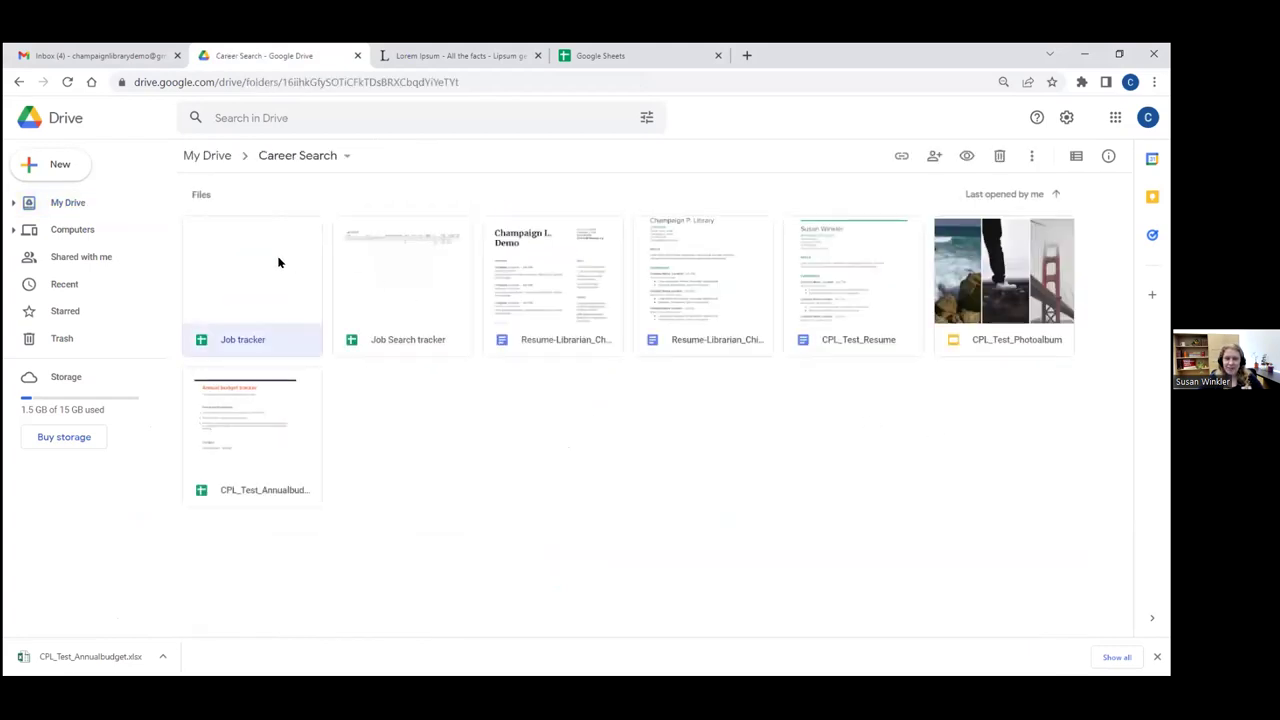
{"action": "left_click", "coordinate": [423, 277], "text": "ctrl"}
{"action": "left_click", "coordinate": [578, 293], "text": "ctrl"}
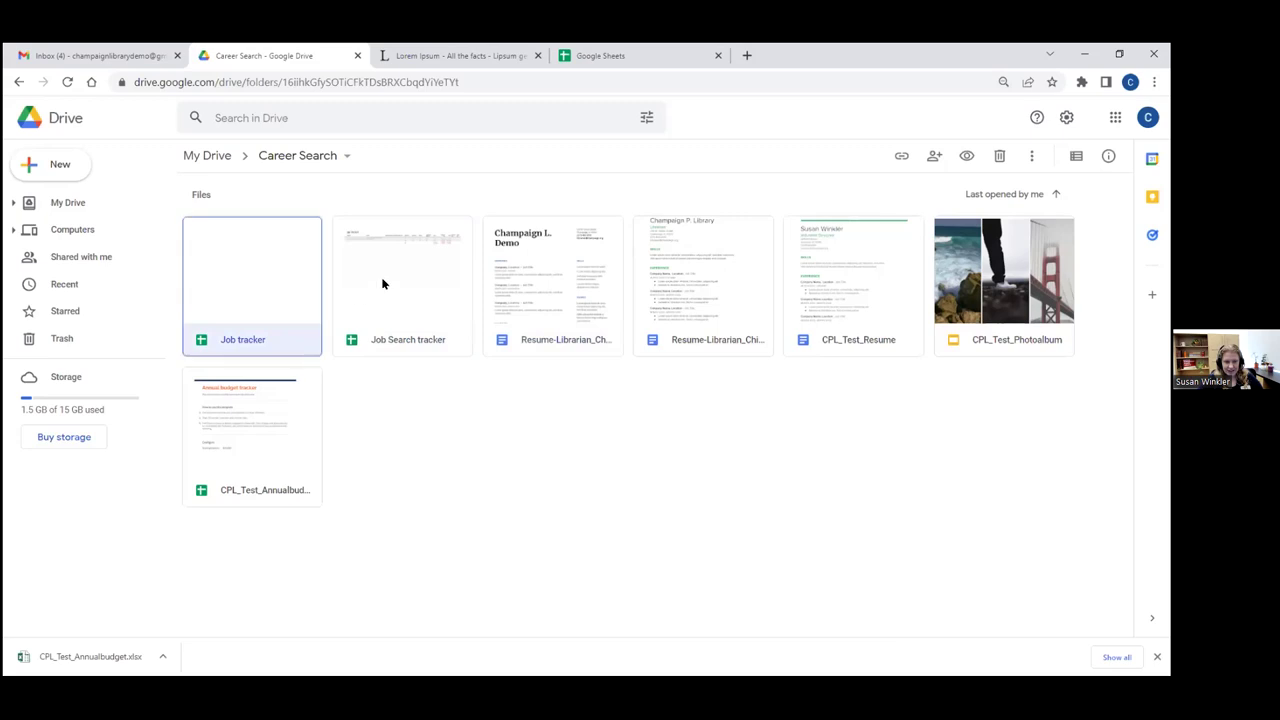
{"action": "left_click", "coordinate": [743, 294], "text": "ctrl"}
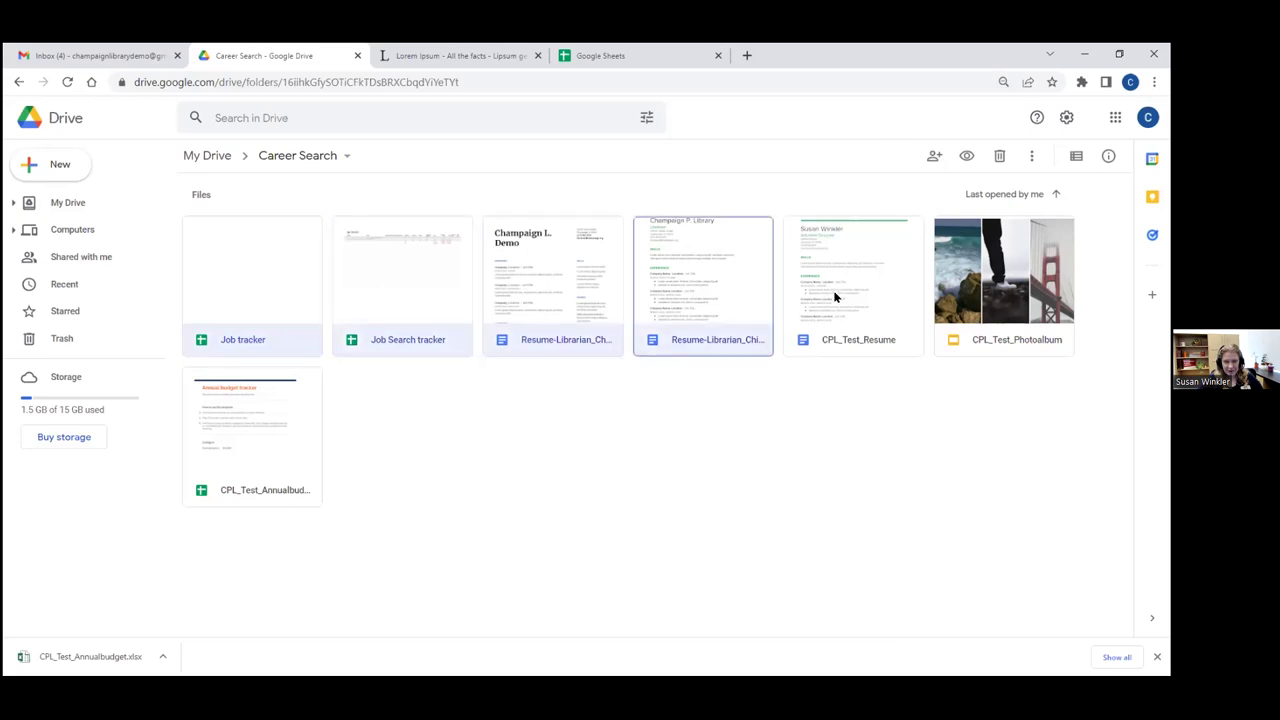
{"action": "left_click", "coordinate": [479, 460]}
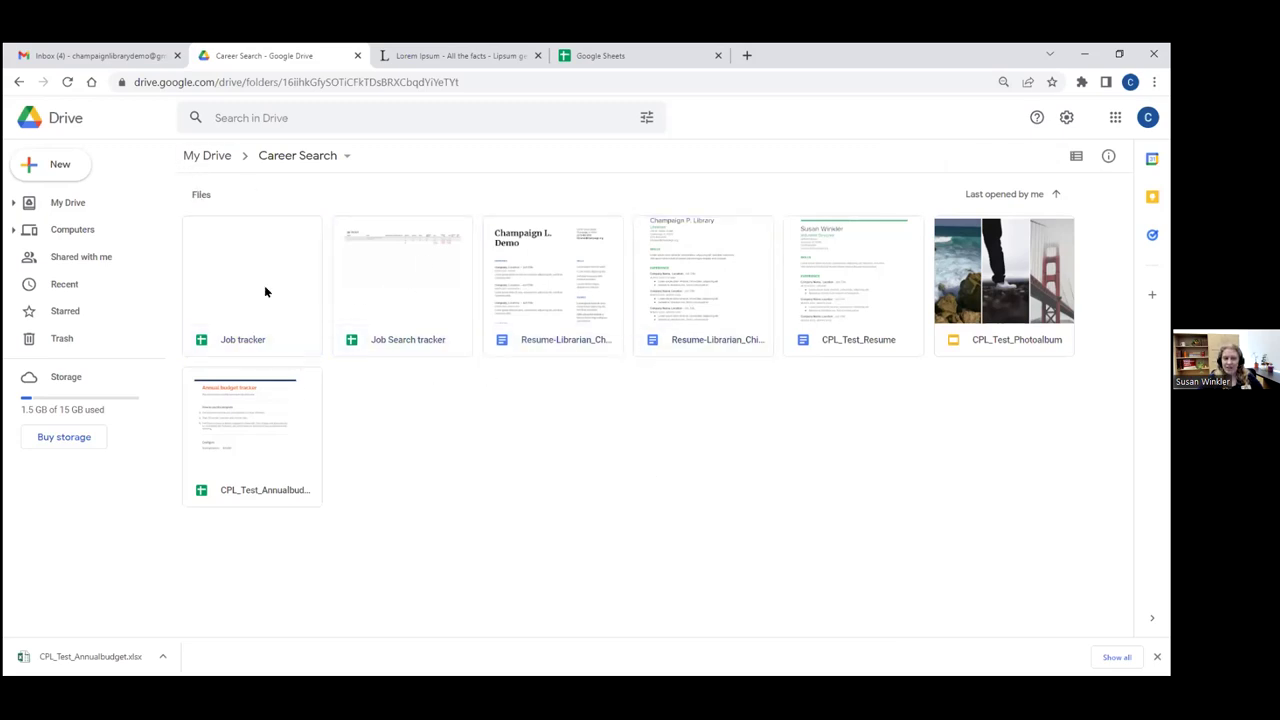
Step: Show the Career Search folder's actions menu from the breadcrumb
{"action": "left_click", "coordinate": [347, 157]}
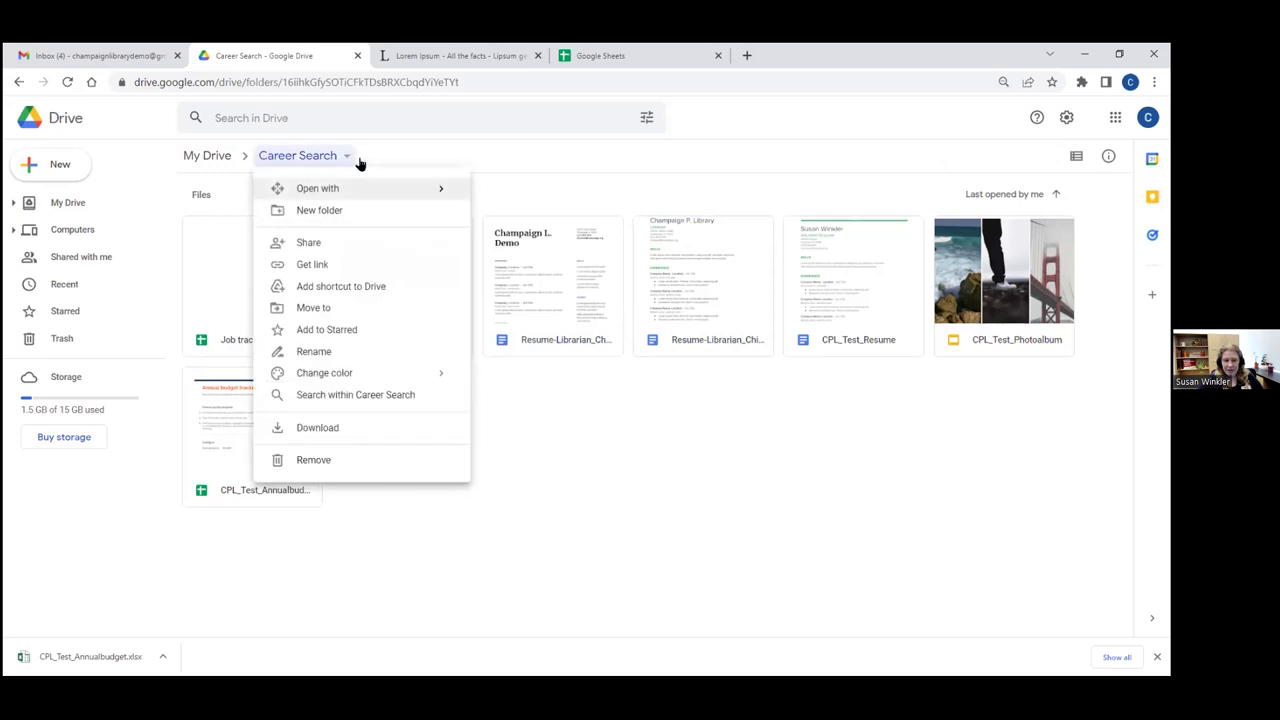
{"action": "left_click", "coordinate": [273, 147]}
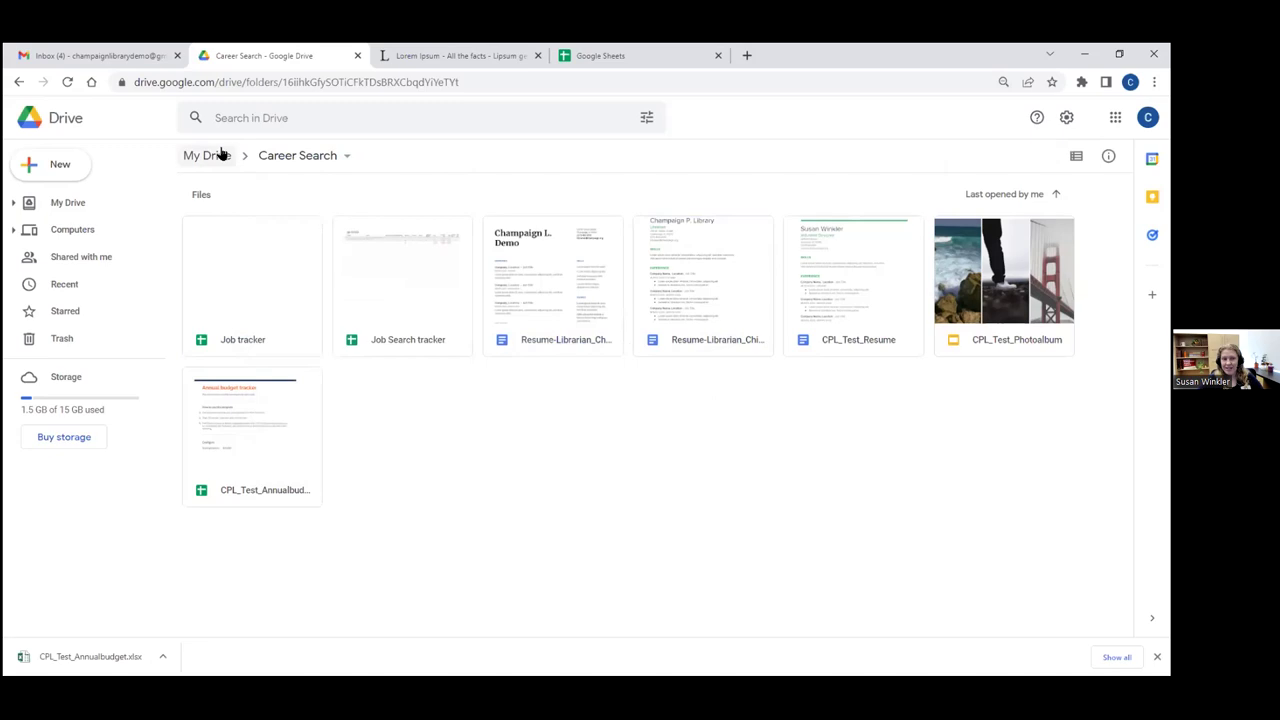
{"action": "left_click", "coordinate": [348, 159]}
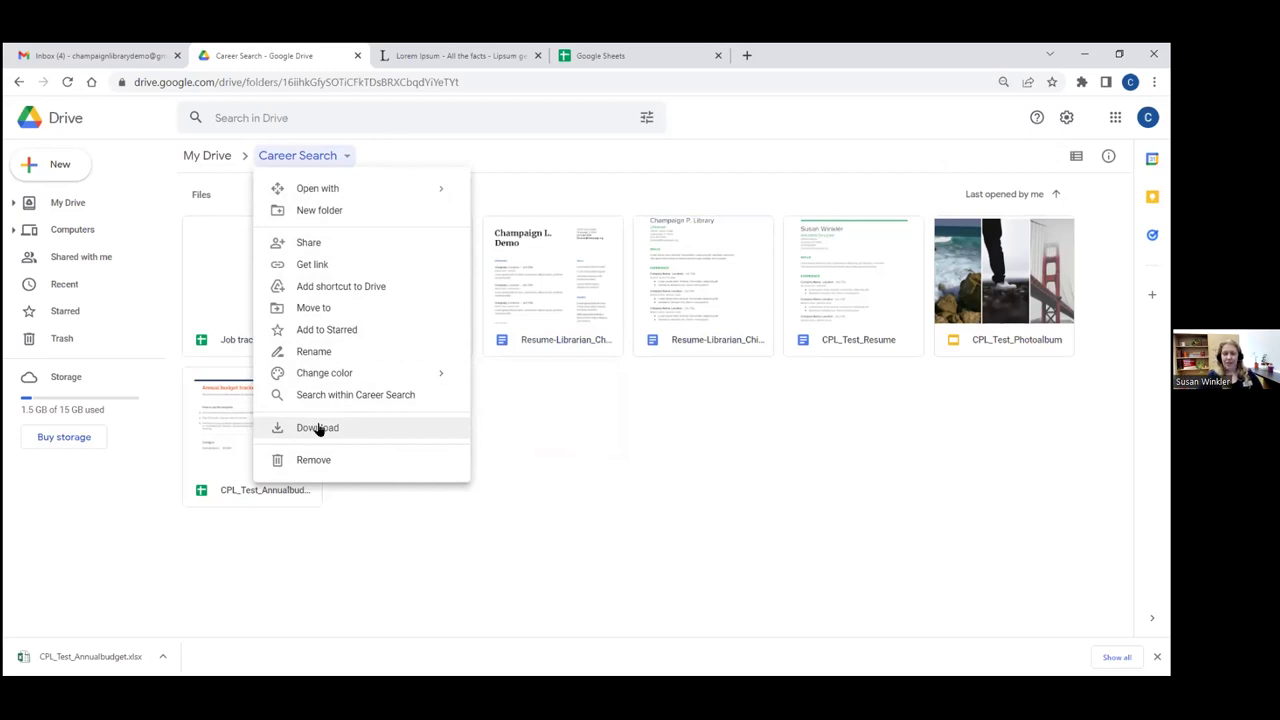
Step: Download the whole Career Search folder with its seven files as one zip
{"action": "left_click", "coordinate": [318, 428]}
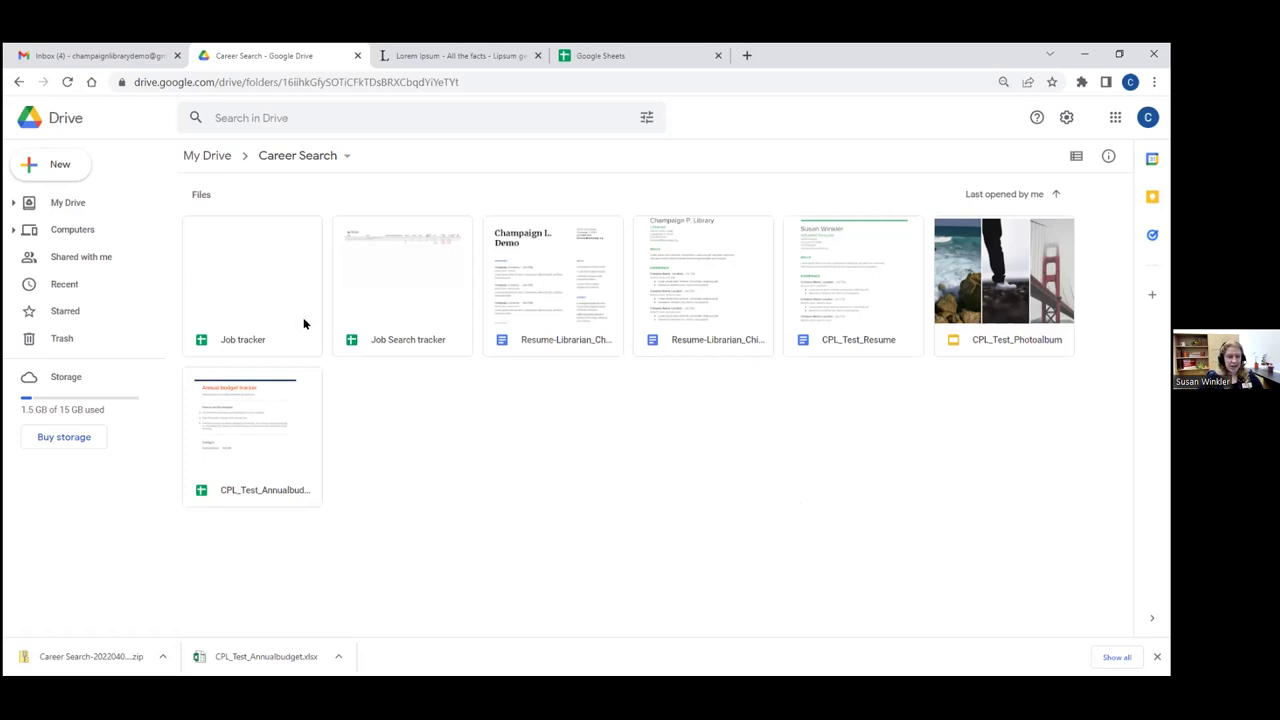
{"action": "left_click", "coordinate": [279, 286]}
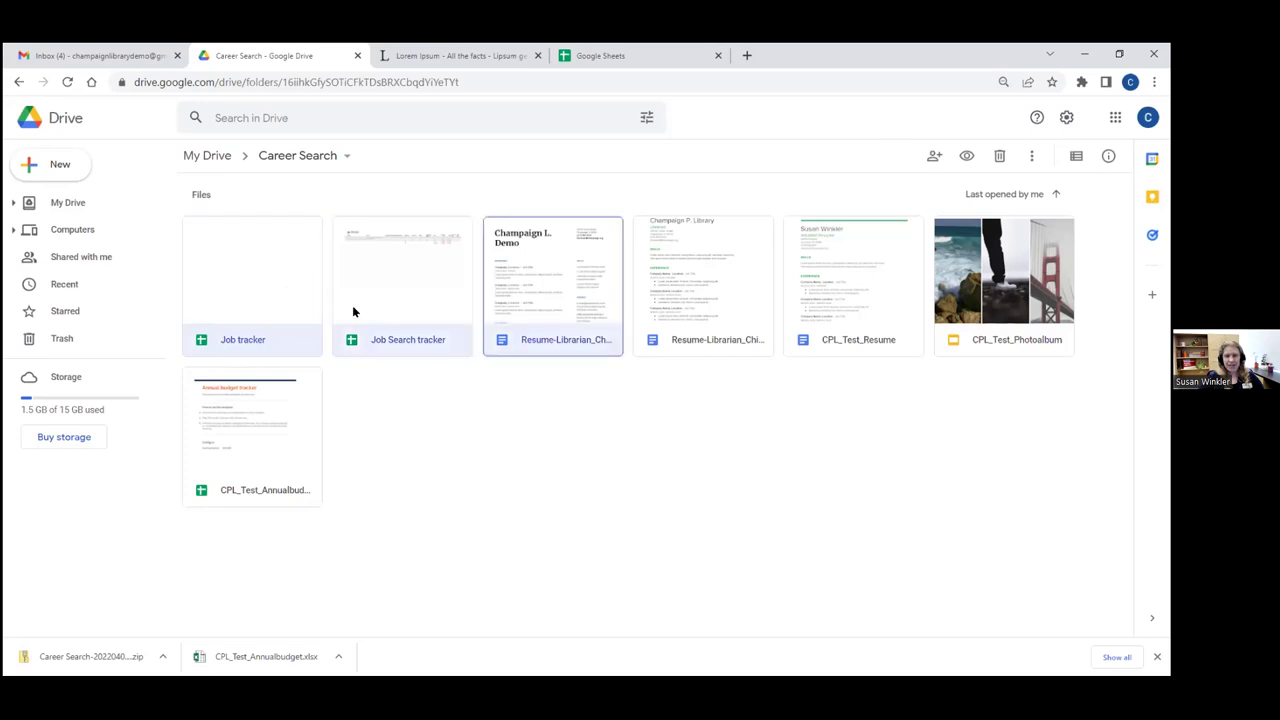
{"action": "left_click", "coordinate": [426, 397]}
{"action": "left_click", "coordinate": [257, 291]}
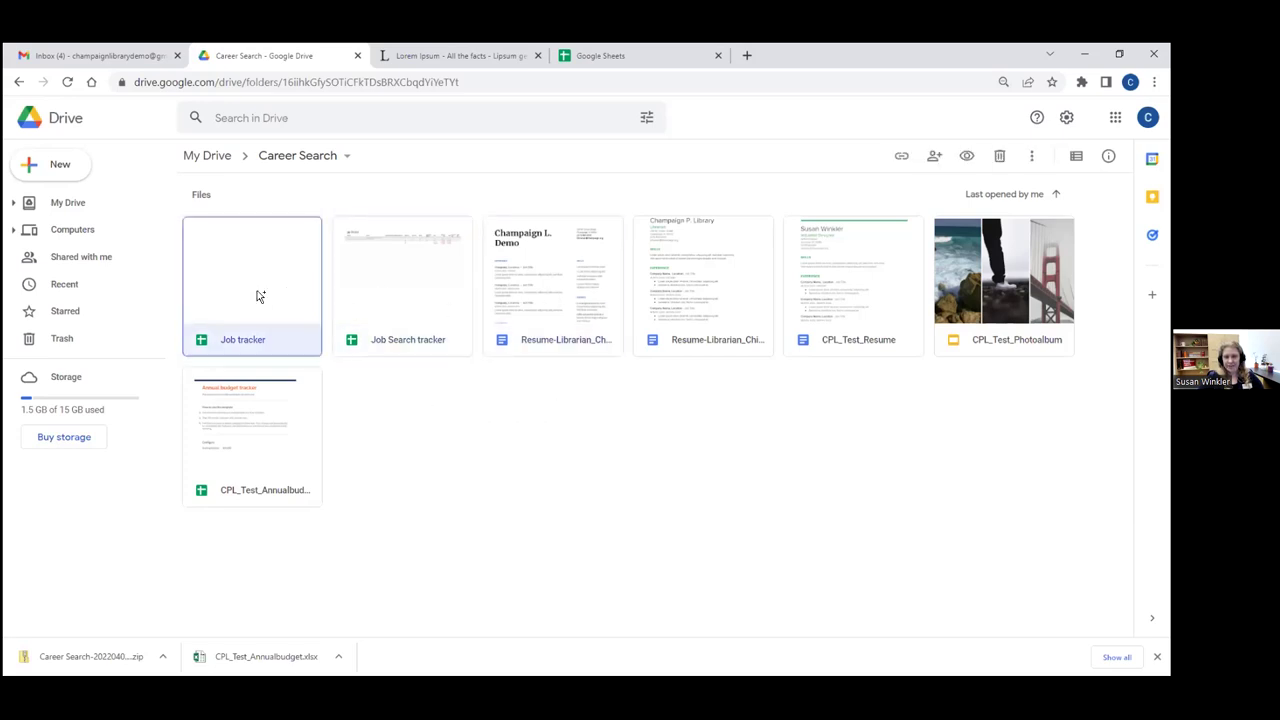
{"action": "left_click", "coordinate": [460, 434]}
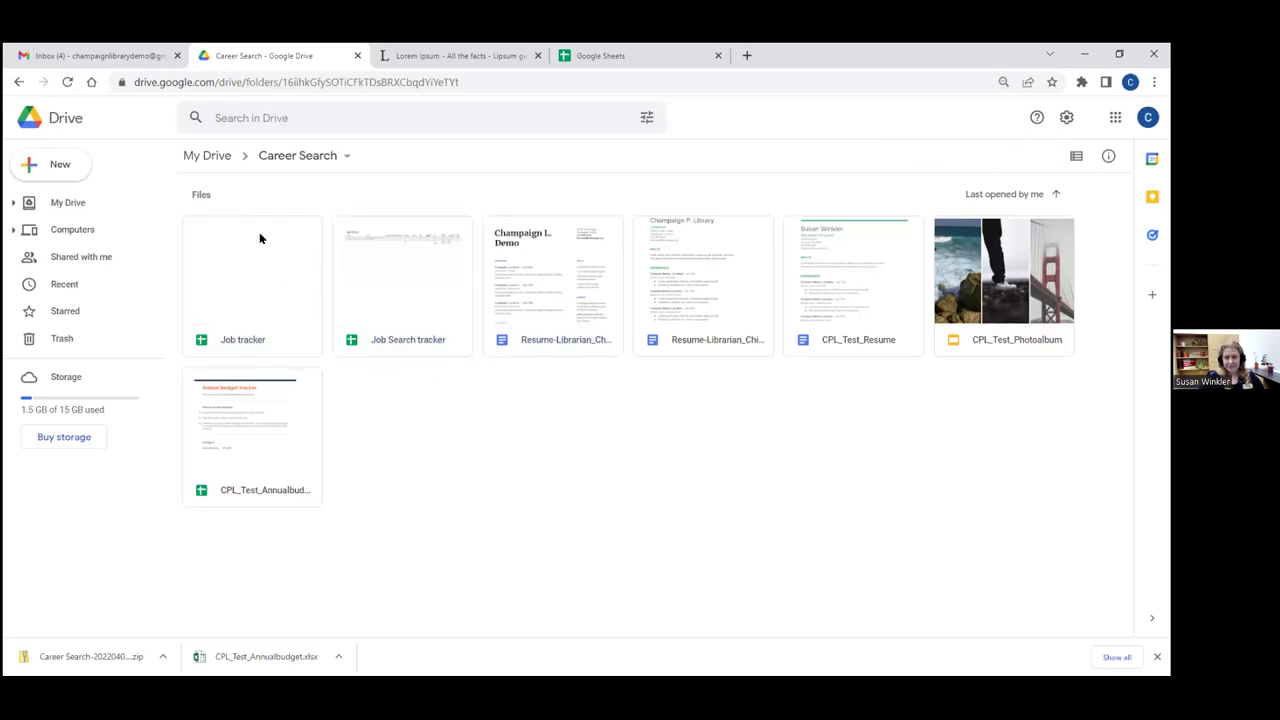
{"action": "left_click", "coordinate": [207, 155]}
{"action": "scroll", "coordinate": [276, 552], "scroll_direction": "down", "scroll_amount": 1}
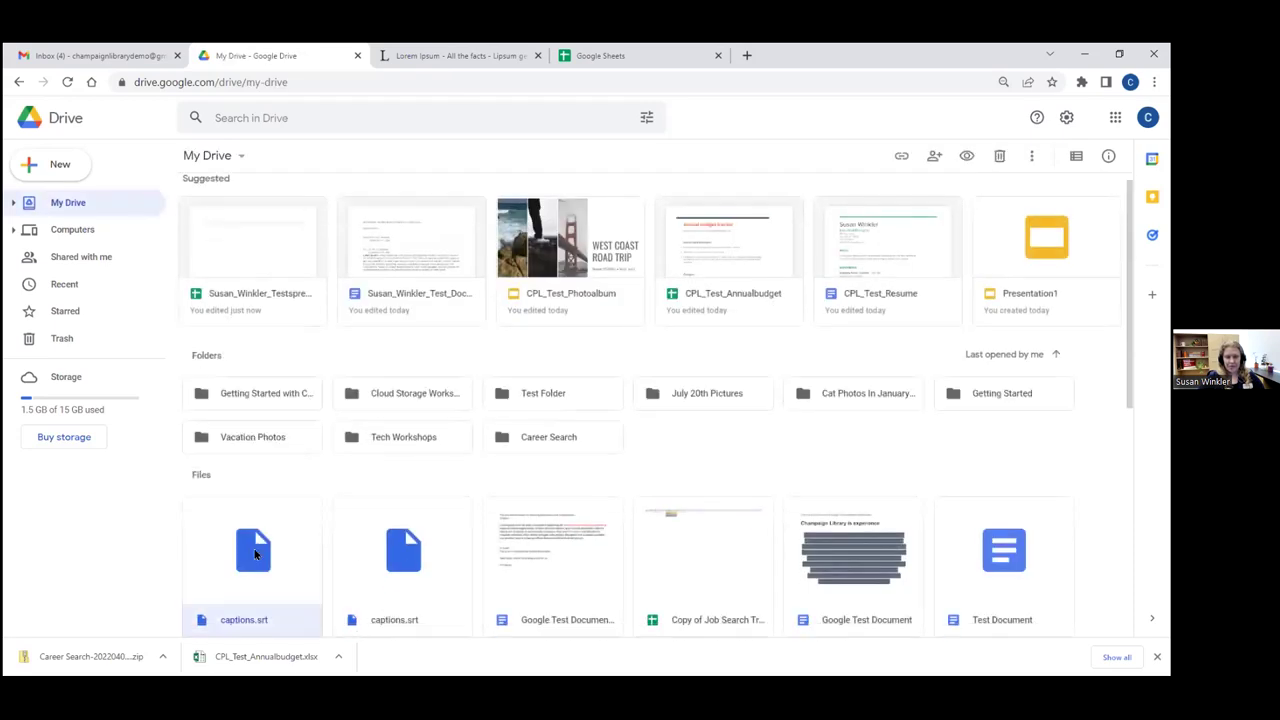
{"action": "left_click", "coordinate": [294, 557]}
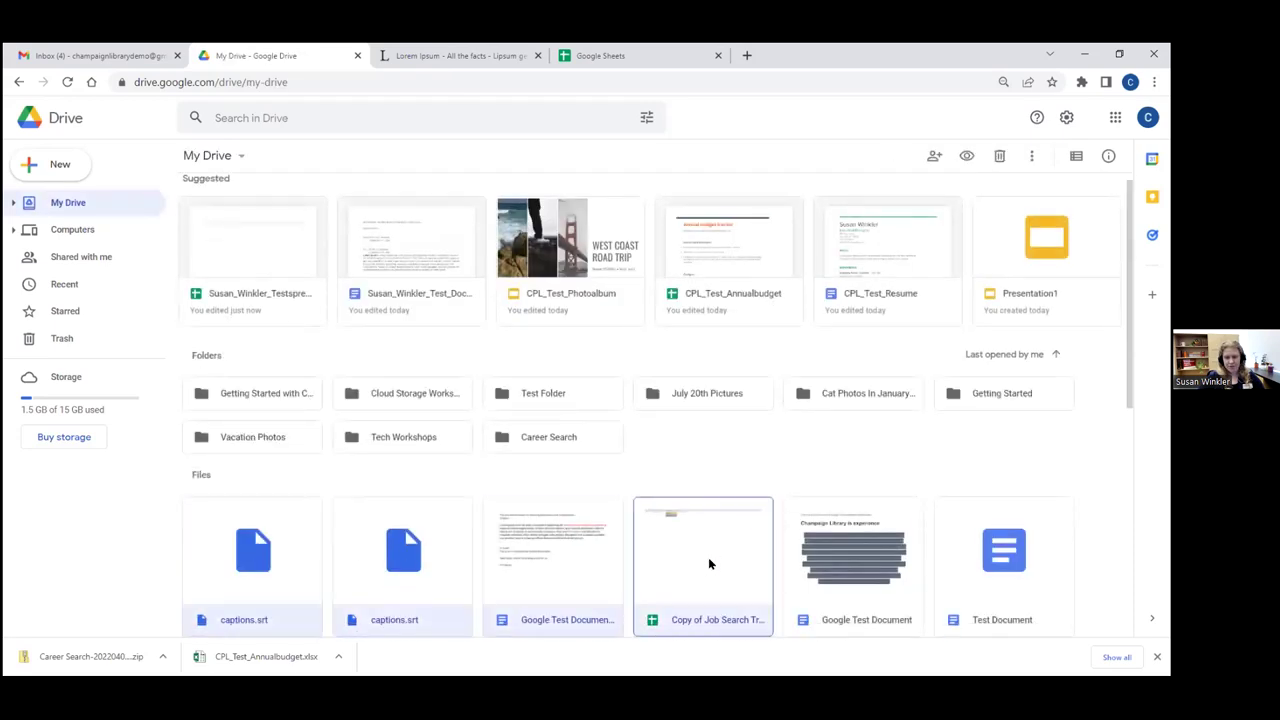
{"action": "scroll", "coordinate": [716, 447], "scroll_direction": "down", "scroll_amount": 3}
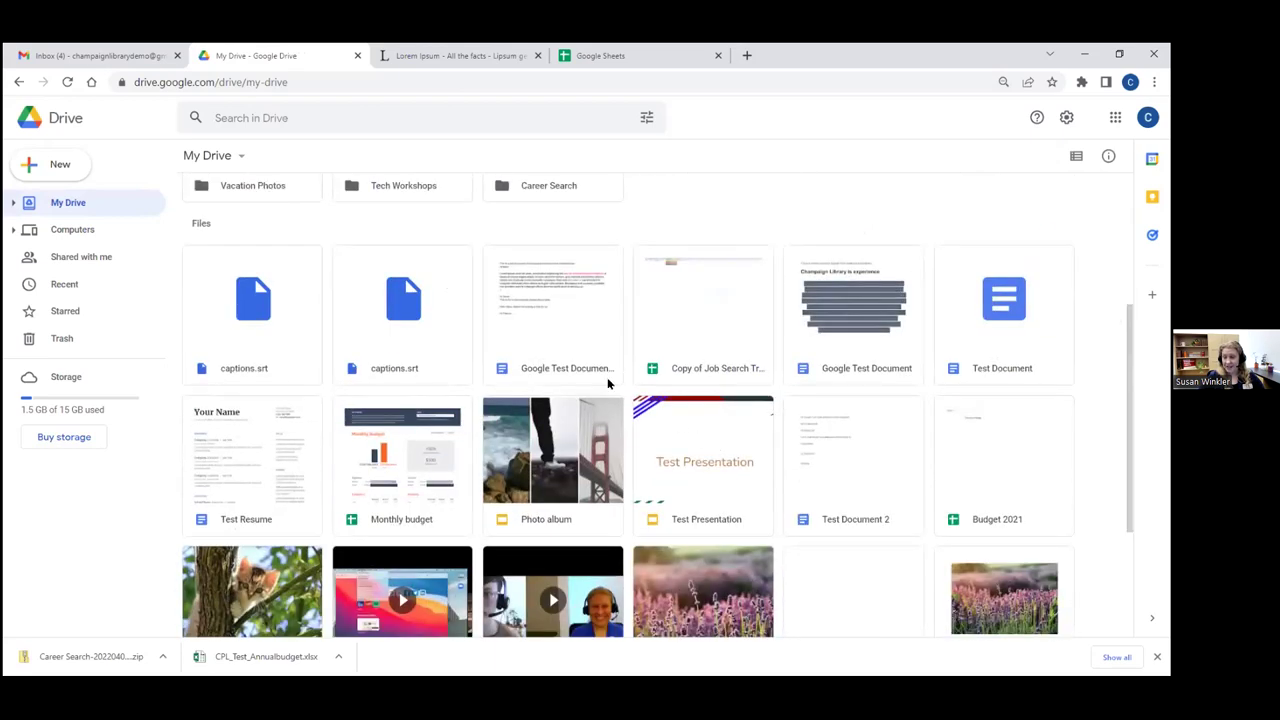
{"action": "left_click", "coordinate": [288, 321]}
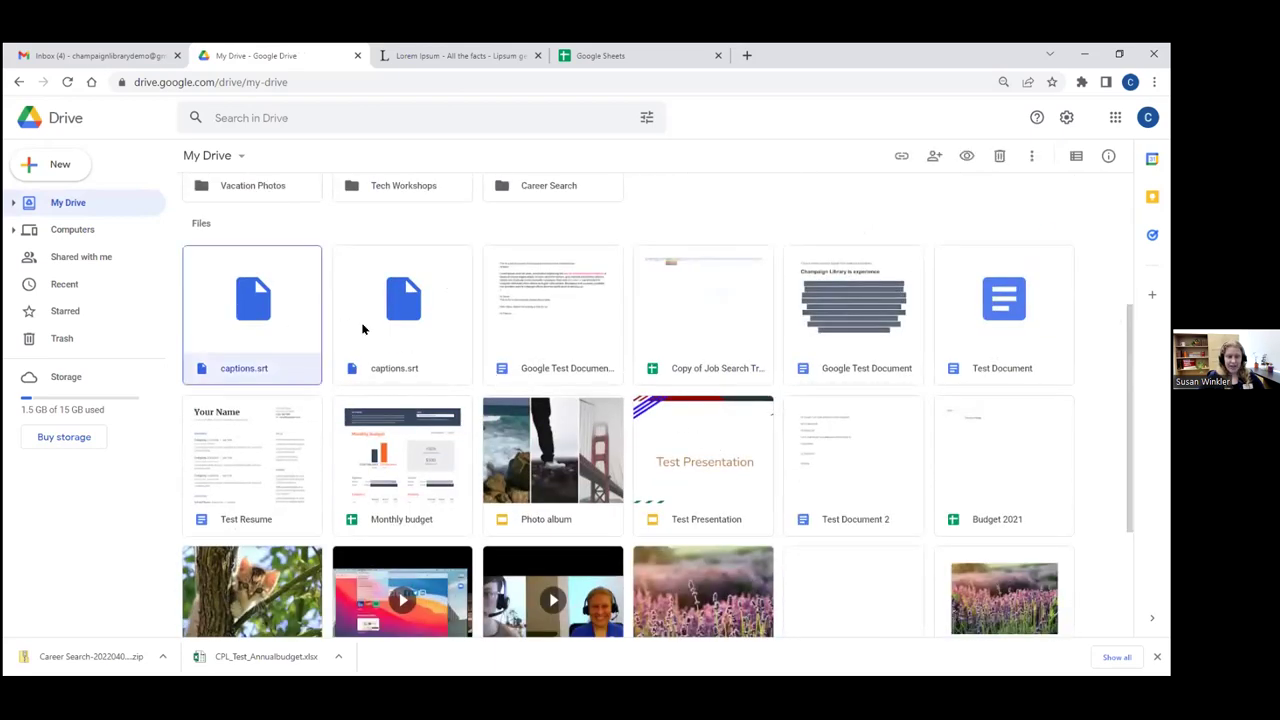
{"action": "left_click", "coordinate": [910, 313], "text": "shift"}
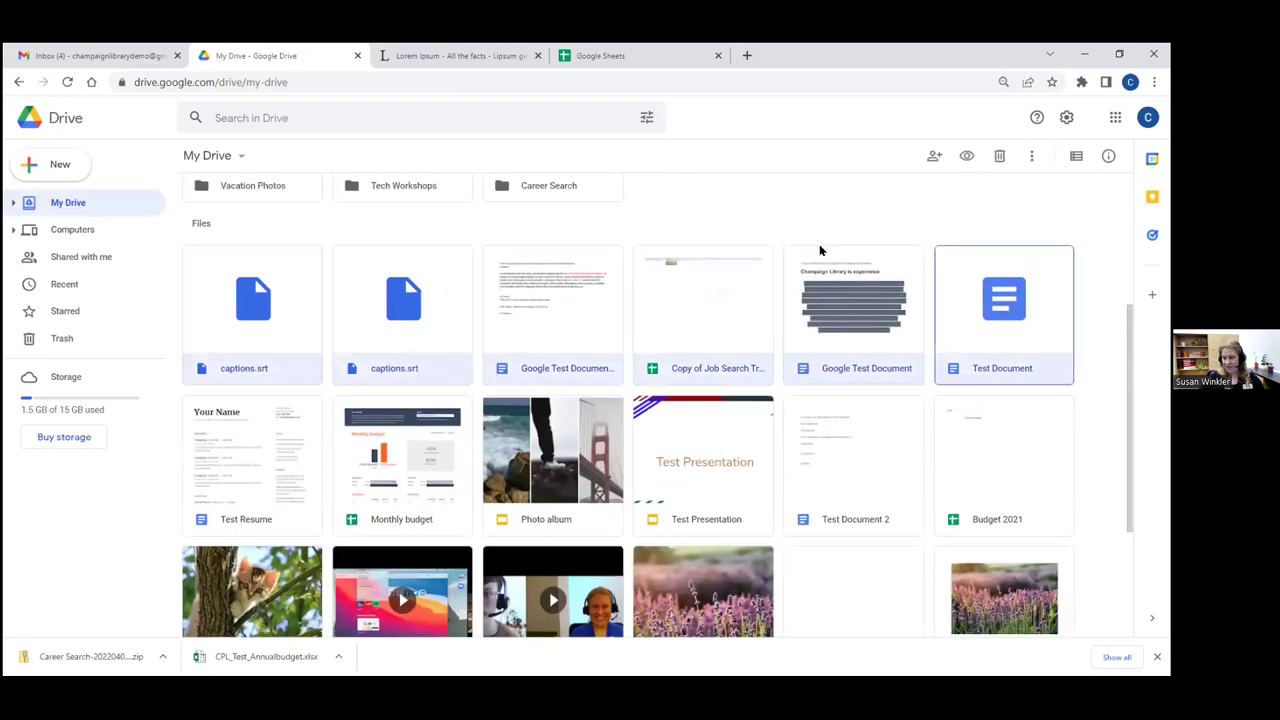
{"action": "left_click", "coordinate": [747, 210]}
{"action": "scroll", "coordinate": [684, 341], "scroll_direction": "down", "scroll_amount": 2}
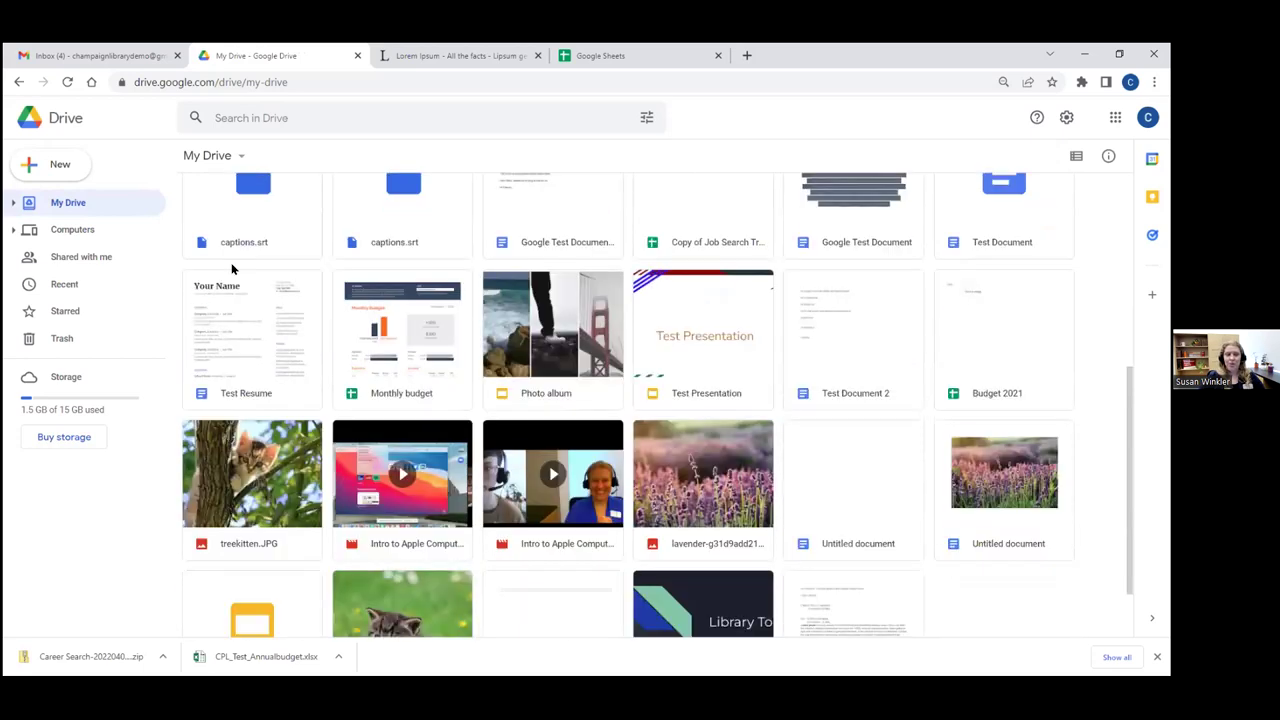
{"action": "scroll", "coordinate": [245, 310], "scroll_direction": "up", "scroll_amount": 3}
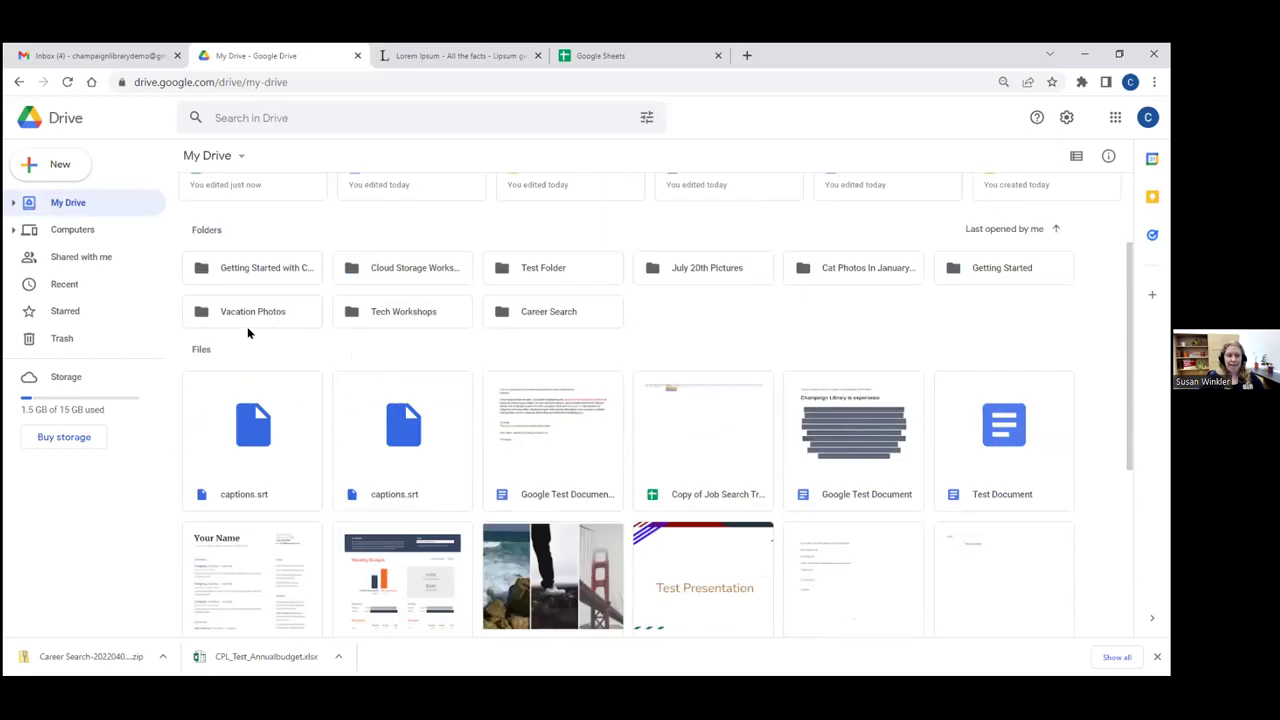
Step: Show the first captions.srt file's actions, dismiss them, and scroll through My Drive
{"action": "right_click", "coordinate": [277, 400]}
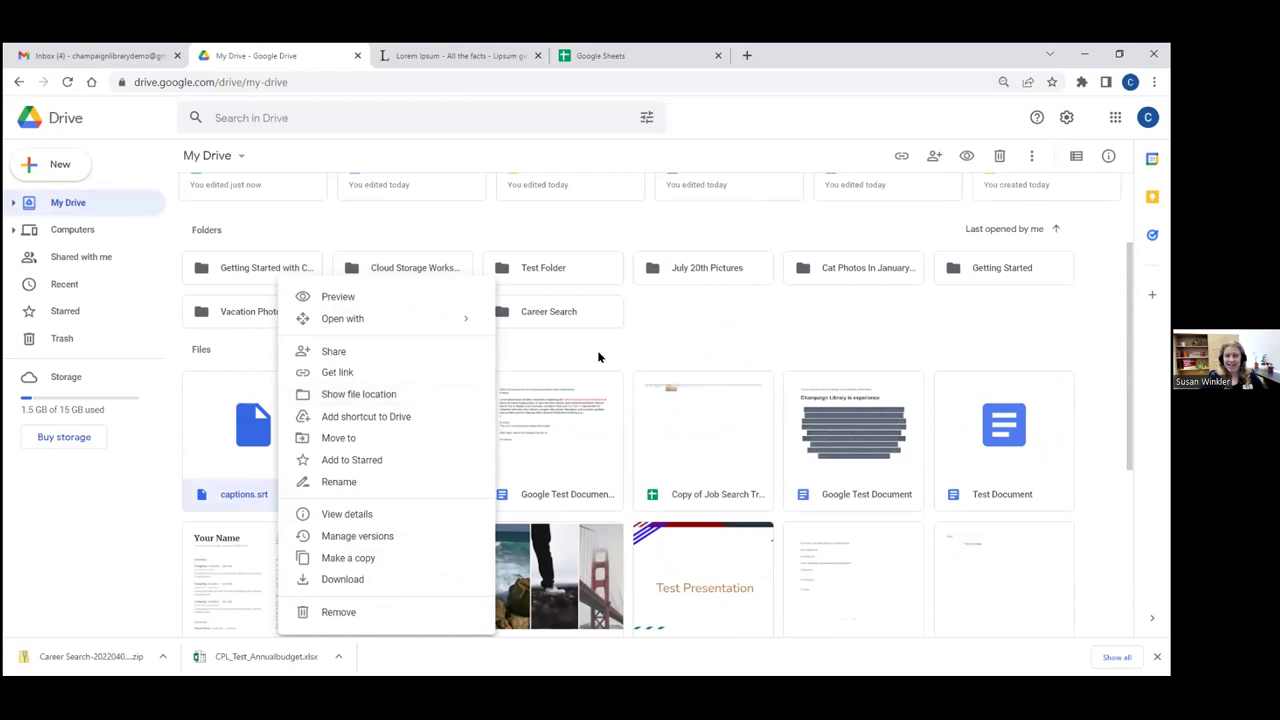
{"action": "left_click", "coordinate": [703, 341]}
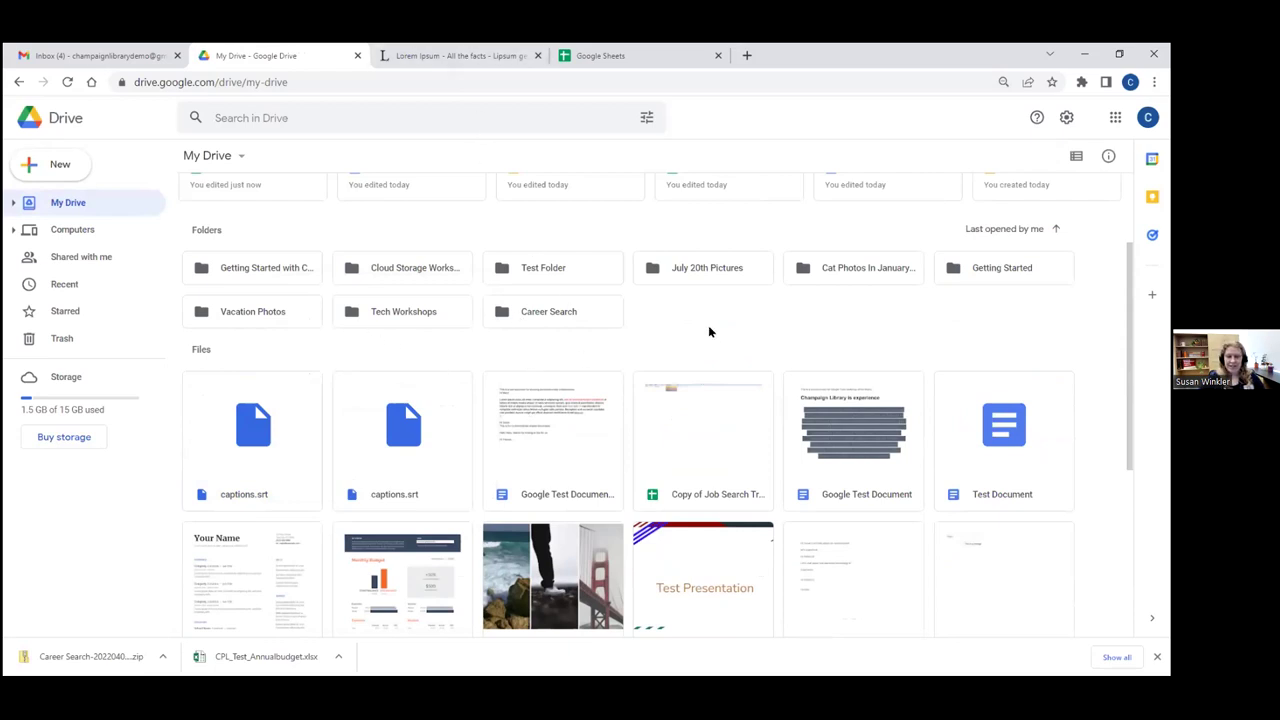
{"action": "scroll", "coordinate": [697, 329], "scroll_direction": "down", "scroll_amount": 3}
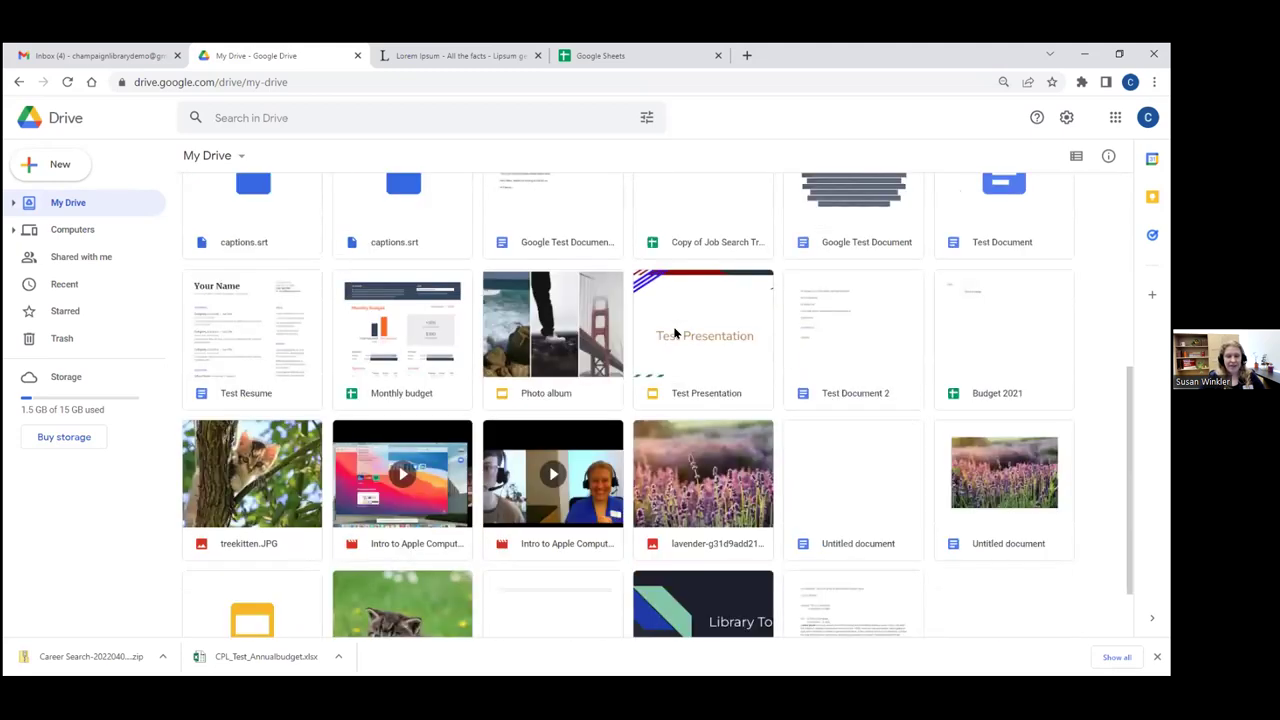
{"action": "scroll", "coordinate": [660, 350], "scroll_direction": "up", "scroll_amount": 3}
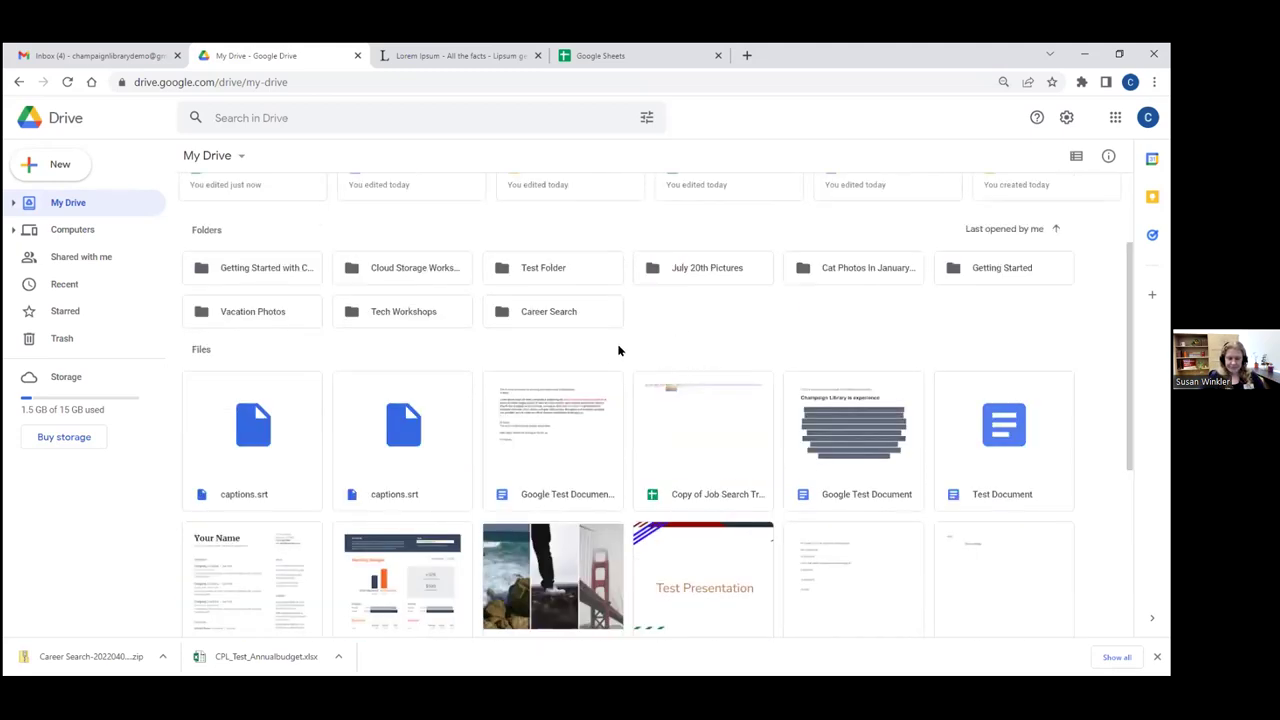
Step: Select both captions.srt files, clear the selection, then begin a three-file range selection
{"action": "left_click", "coordinate": [285, 409]}
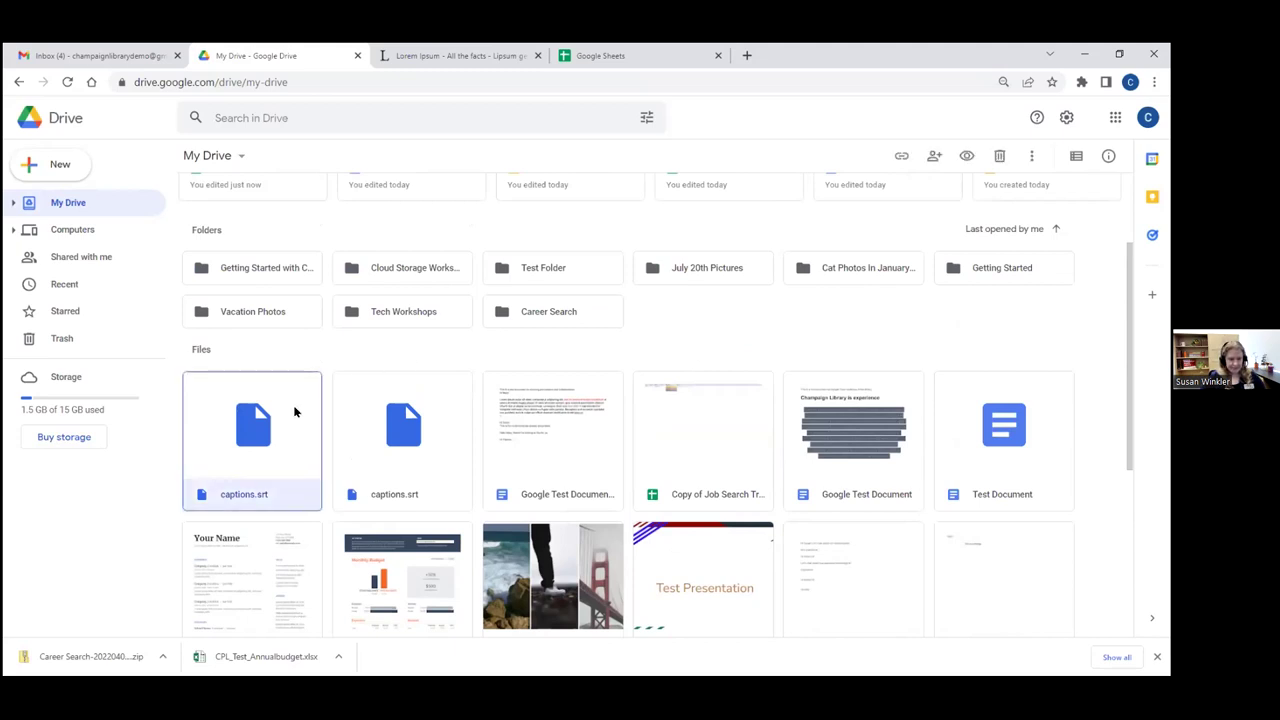
{"action": "left_click", "coordinate": [352, 416], "text": "ctrl"}
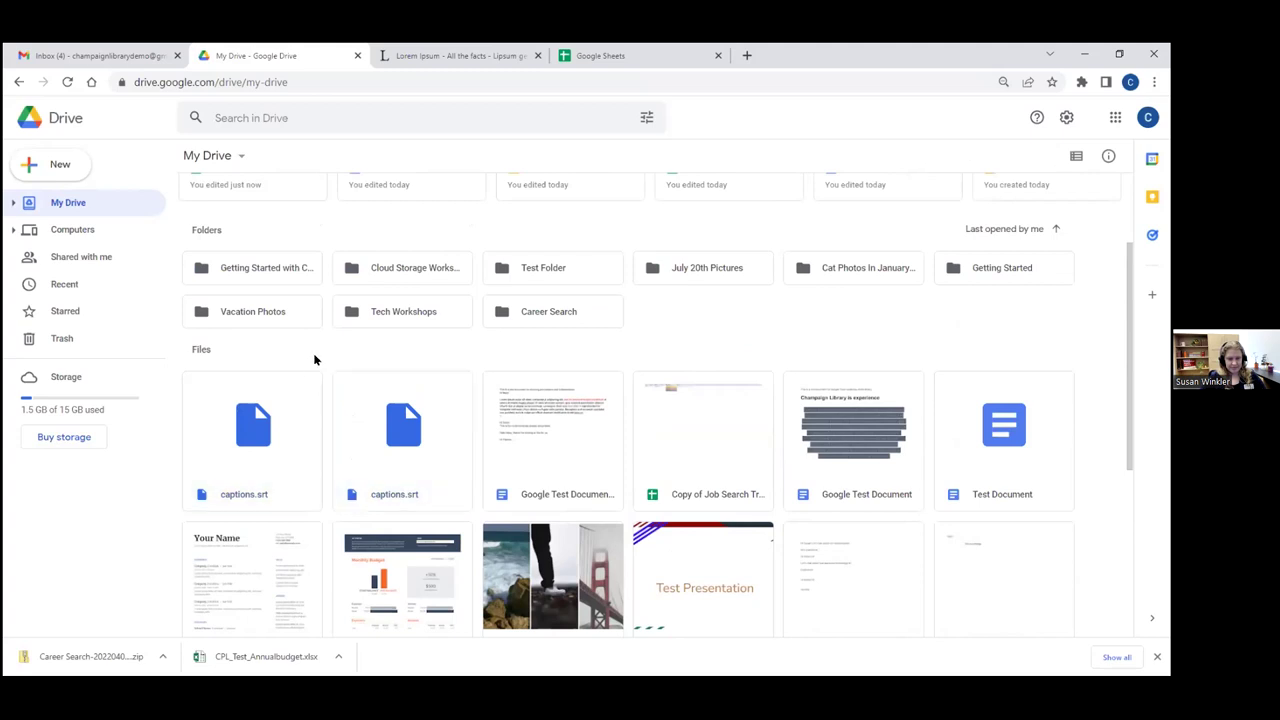
{"action": "key", "text": "ctrl+Right"}
{"action": "key", "text": "ctrl+Right"}
{"action": "key", "text": "ctrl+Right"}
{"action": "key", "text": "ctrl+Right"}
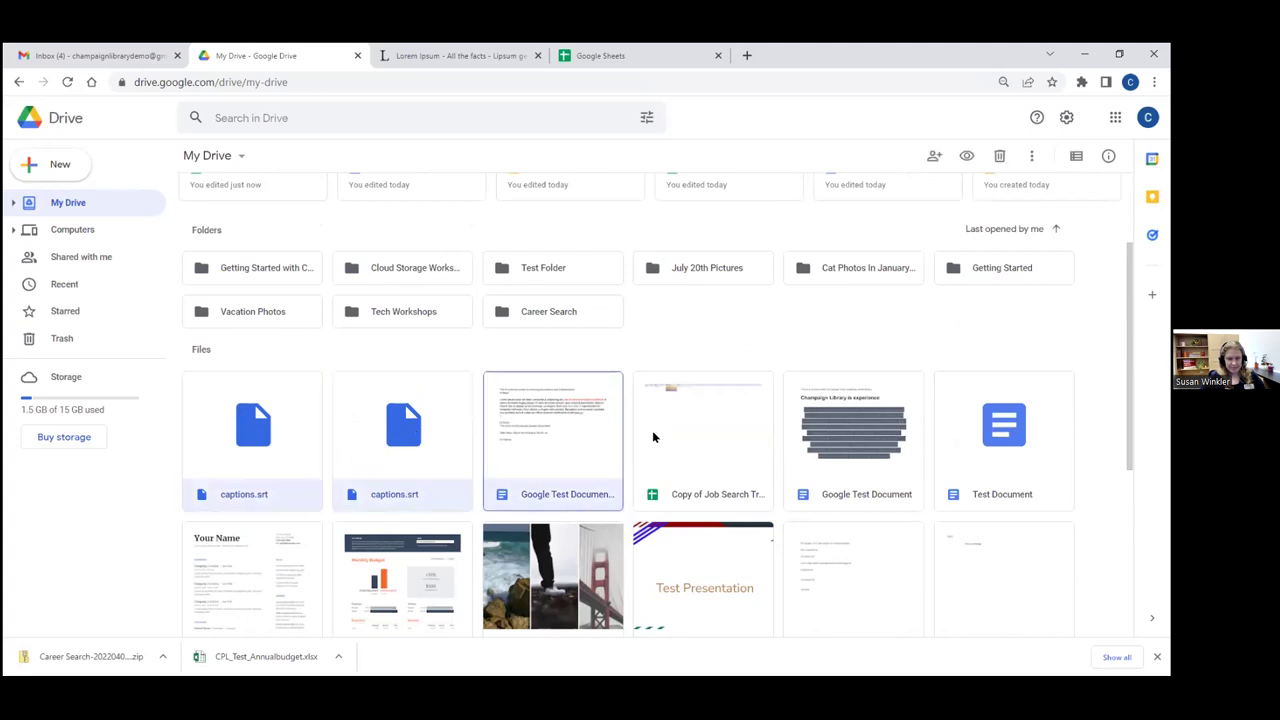
{"action": "key", "text": "Escape"}
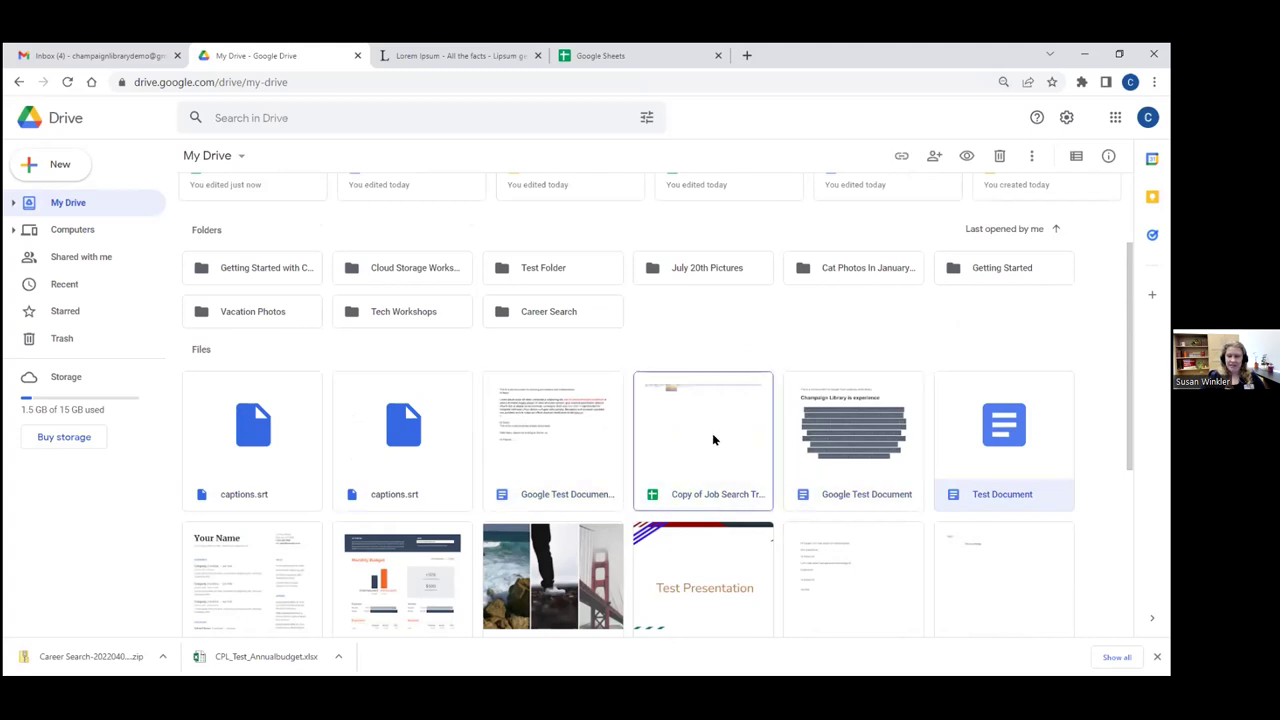
{"action": "left_click", "coordinate": [536, 422]}
Step: Select a range of three files, clear it, then select four files and clear again
{"action": "left_click", "coordinate": [888, 422], "text": "shift"}
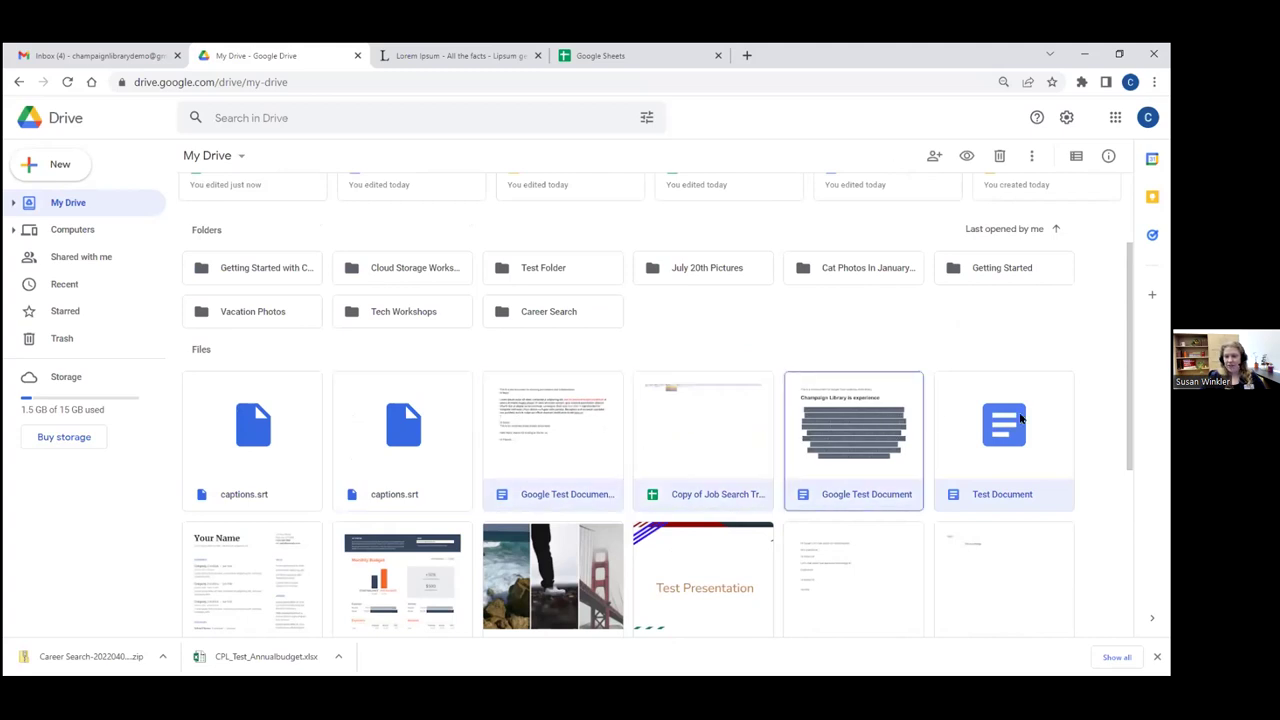
{"action": "key", "text": "Escape"}
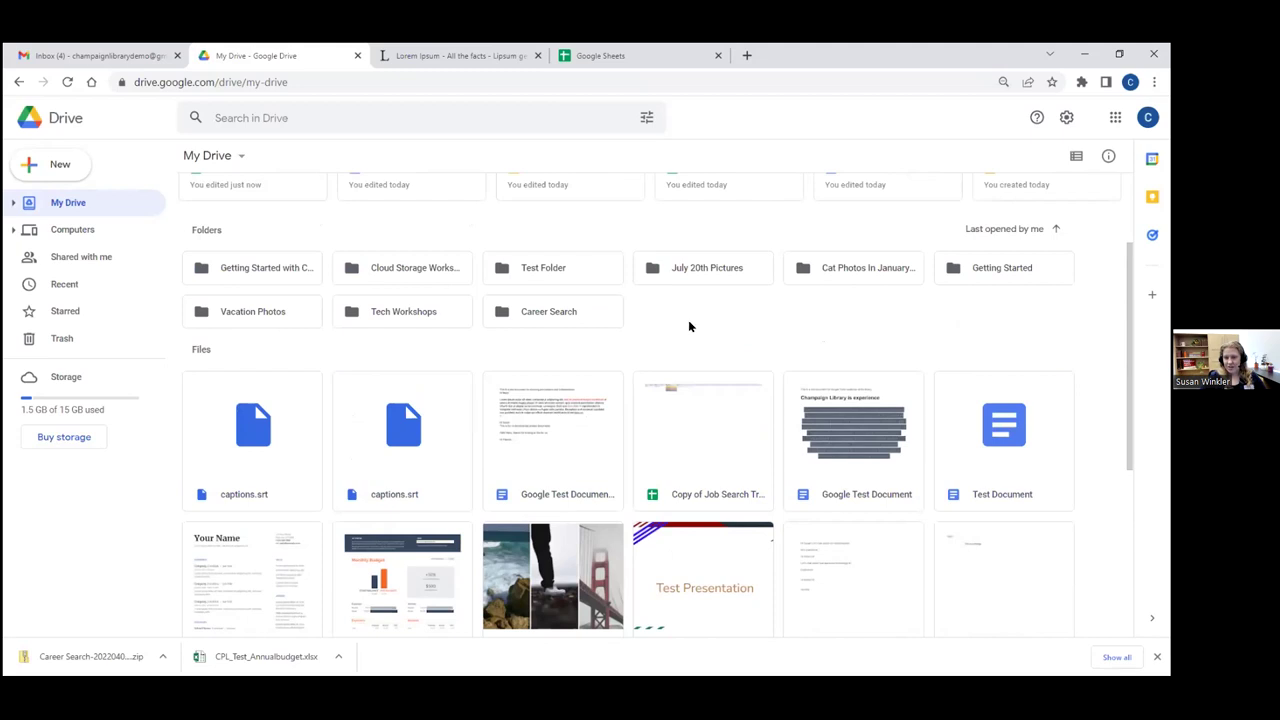
{"action": "scroll", "coordinate": [688, 326], "scroll_direction": "down", "scroll_amount": 2}
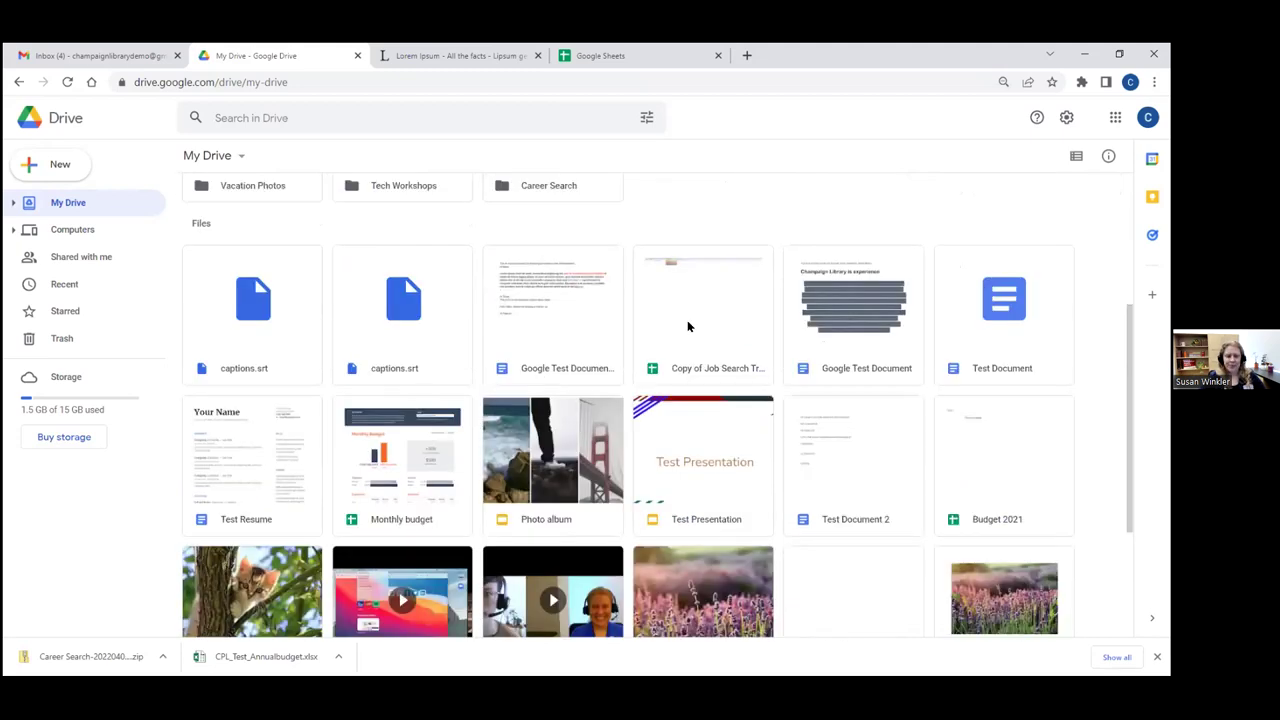
{"action": "left_click", "coordinate": [256, 317]}
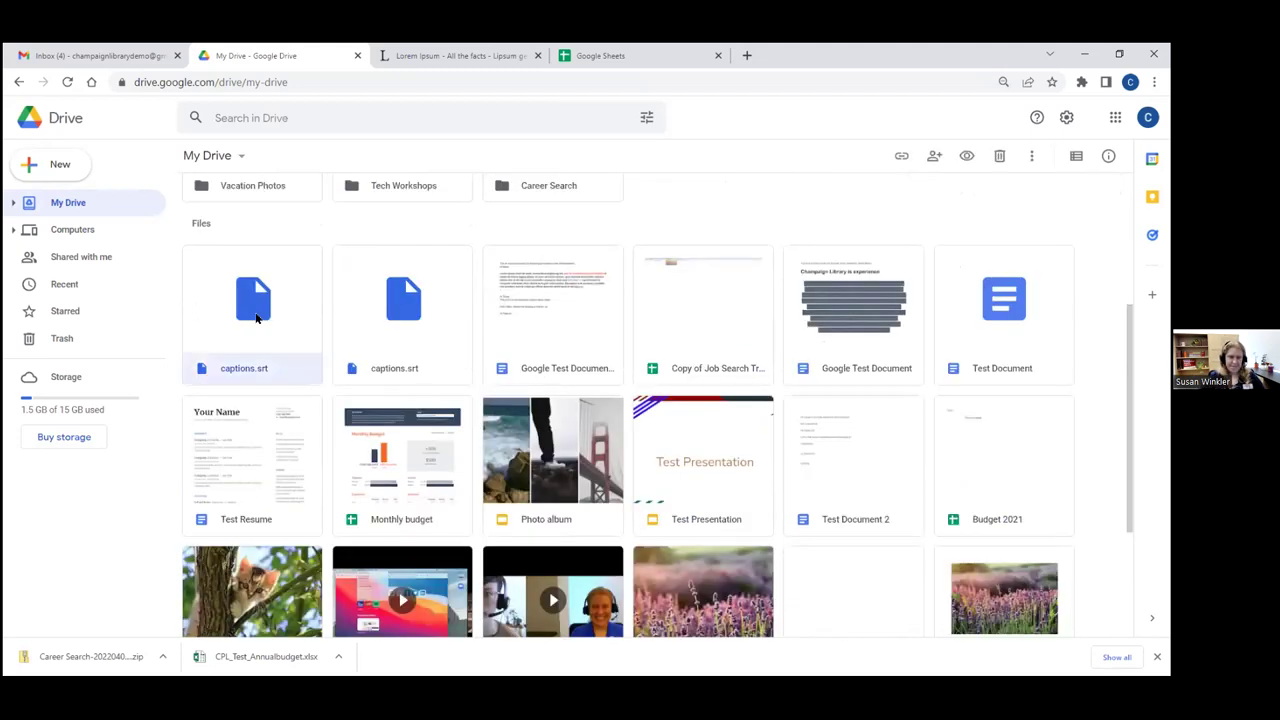
{"action": "left_click", "coordinate": [423, 322], "text": "ctrl"}
{"action": "left_click", "coordinate": [578, 330], "text": "ctrl"}
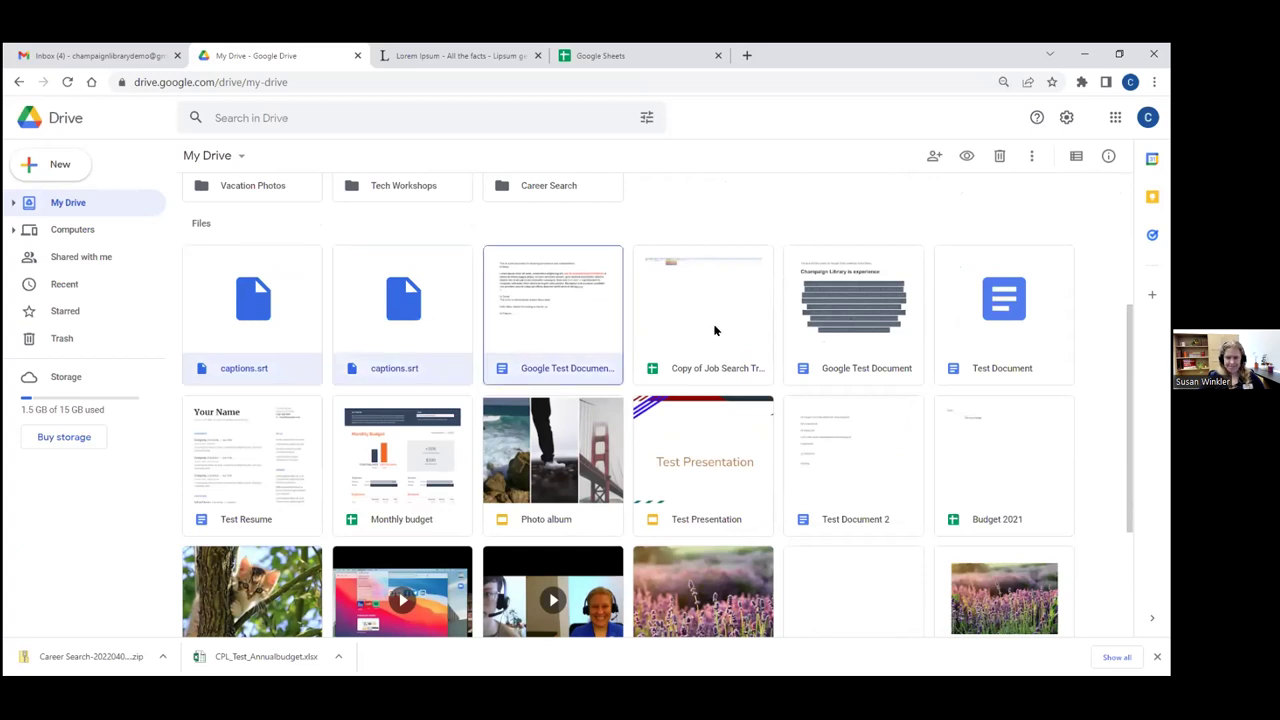
{"action": "left_click", "coordinate": [716, 330], "text": "ctrl"}
{"action": "left_click_drag", "start_coordinate": [265, 330], "coordinate": [265, 330]}
{"action": "key", "text": "Escape"}
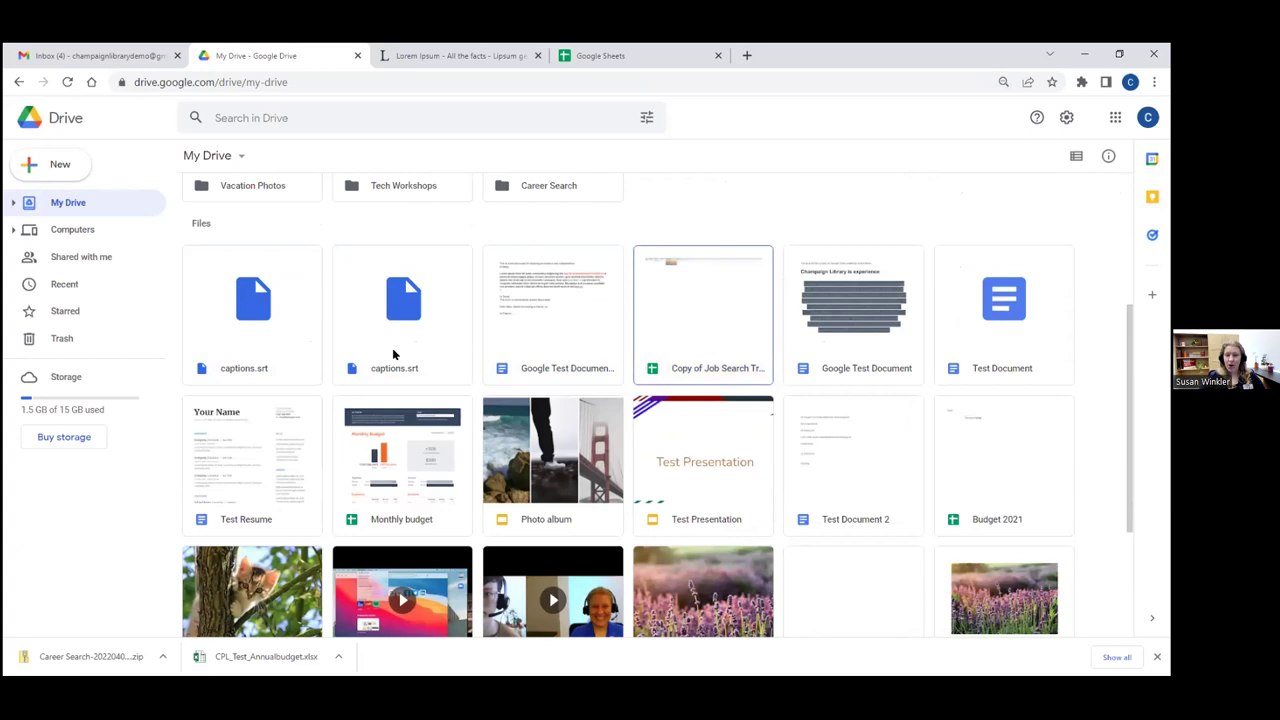
Step: Select the five files starting with the captions.srt files and download them as one zip
{"action": "left_click", "coordinate": [272, 330]}
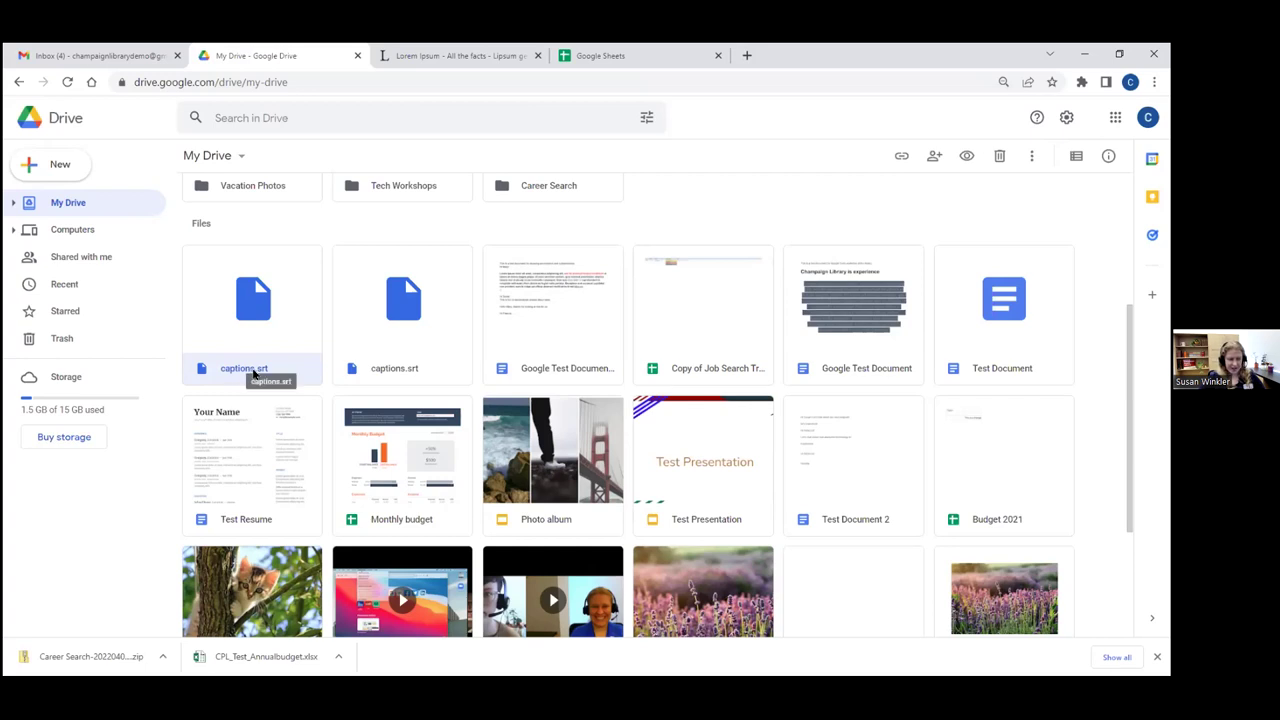
{"action": "left_click", "coordinate": [346, 378], "text": "ctrl"}
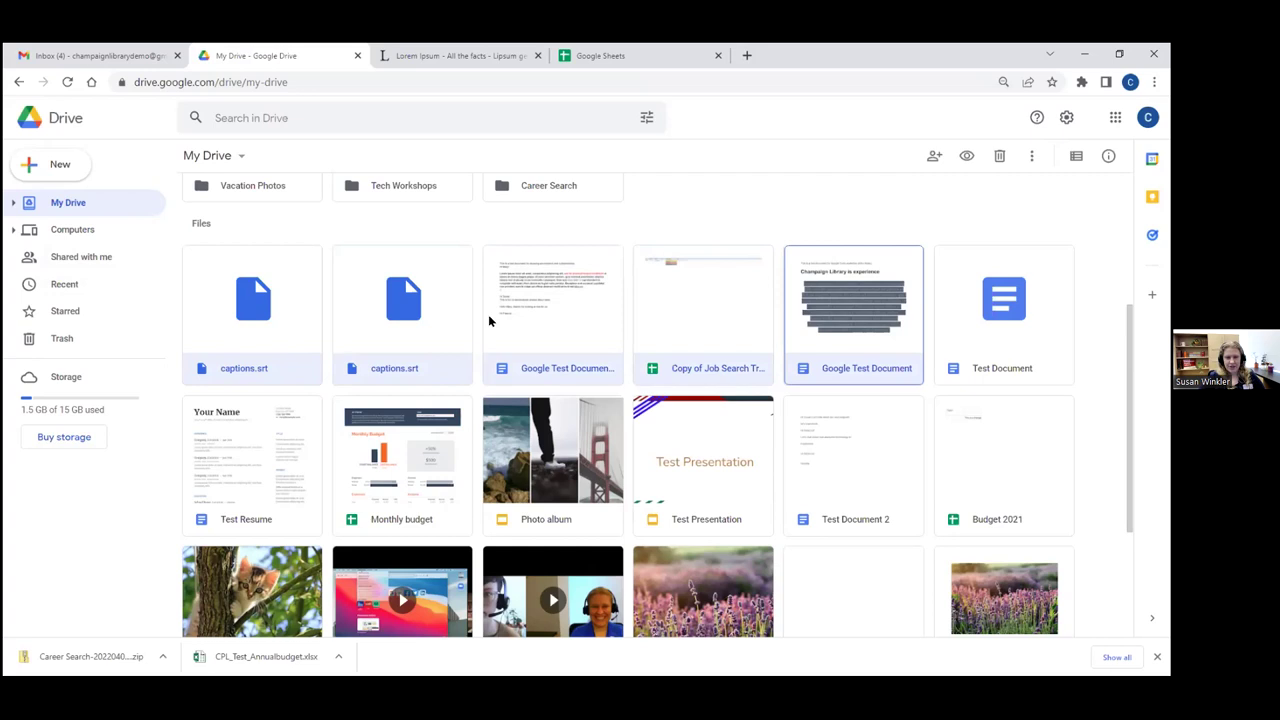
{"action": "right_click", "coordinate": [896, 313]}
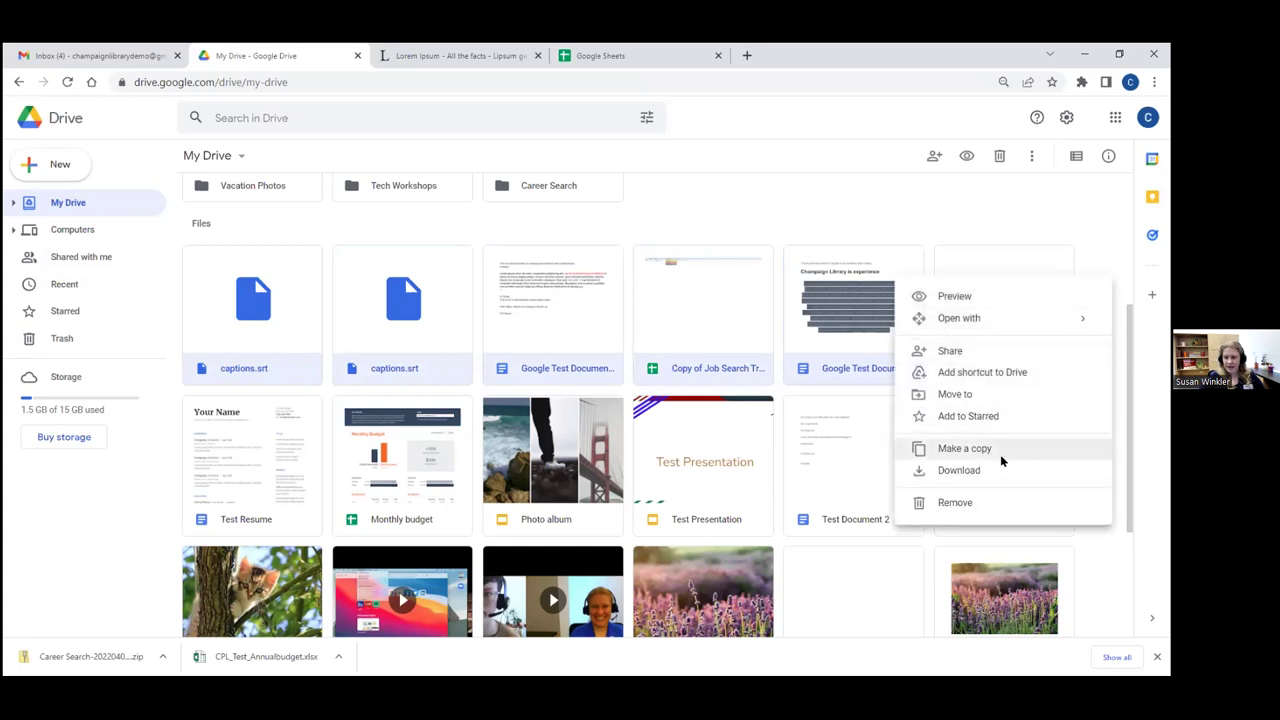
{"action": "left_click", "coordinate": [962, 470]}
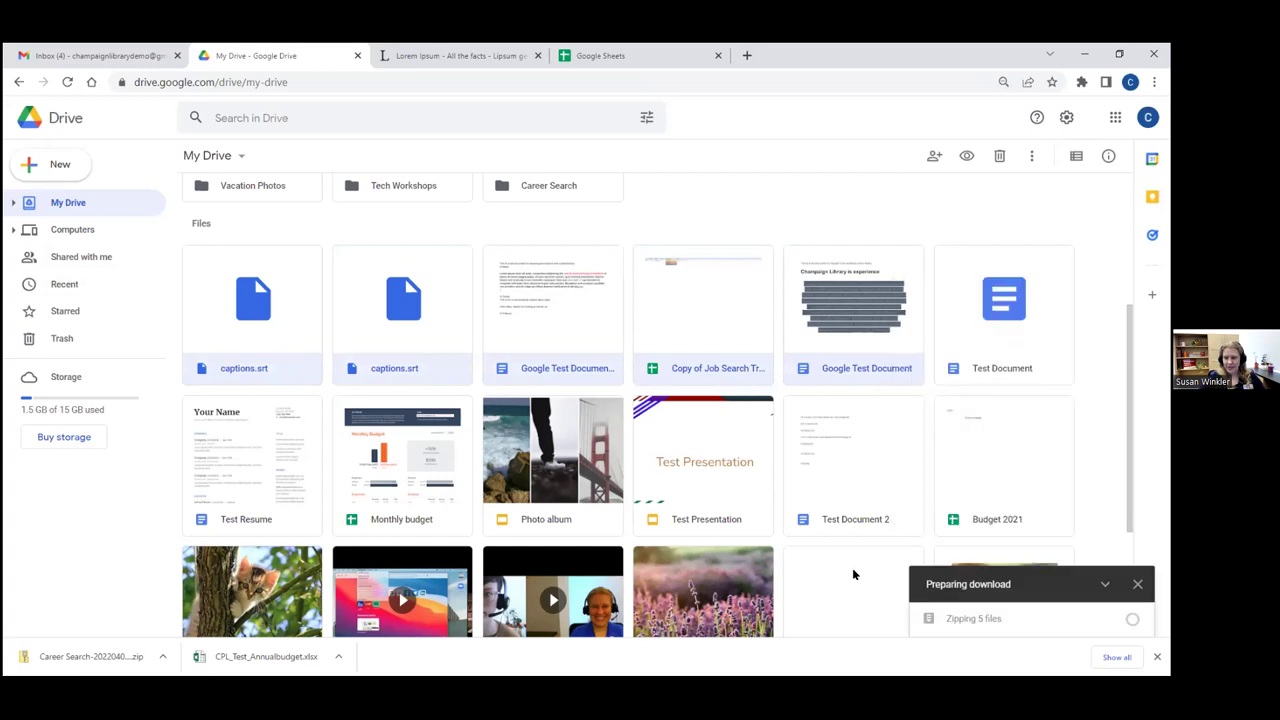
{"action": "mouse_move", "coordinate": [1039, 619]}
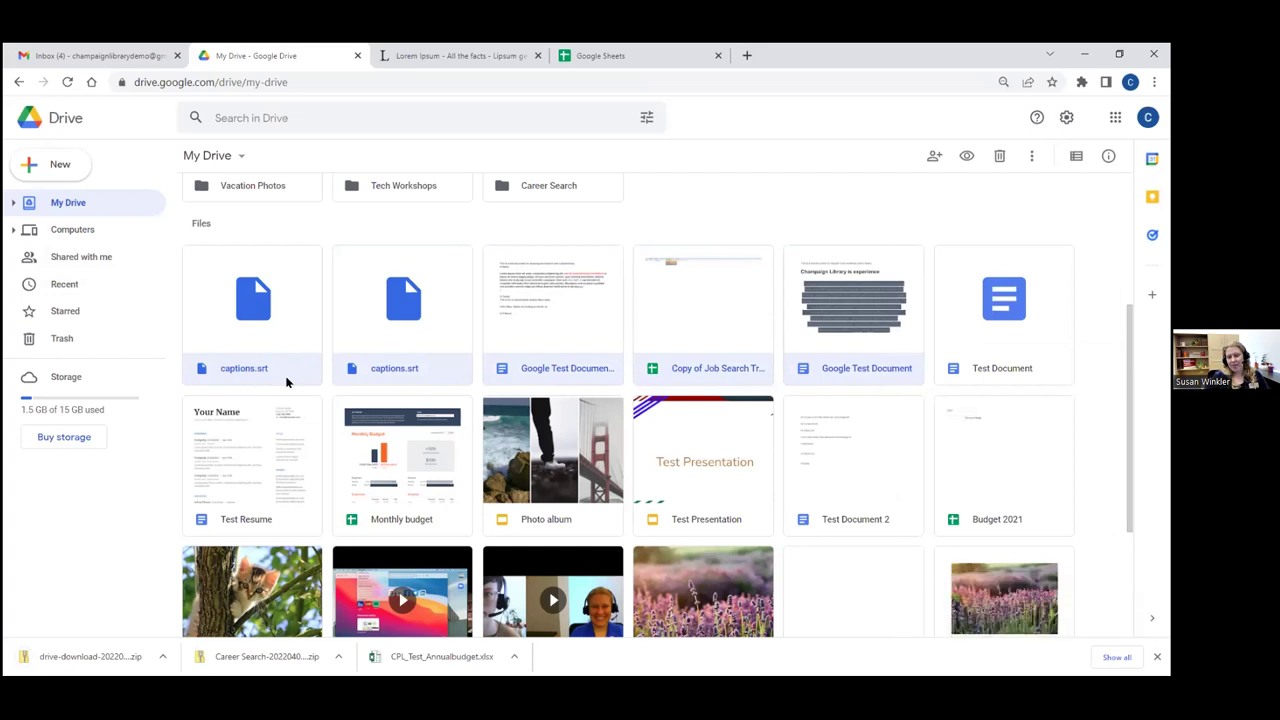
{"action": "left_click", "coordinate": [813, 230]}
{"action": "left_click", "coordinate": [273, 294]}
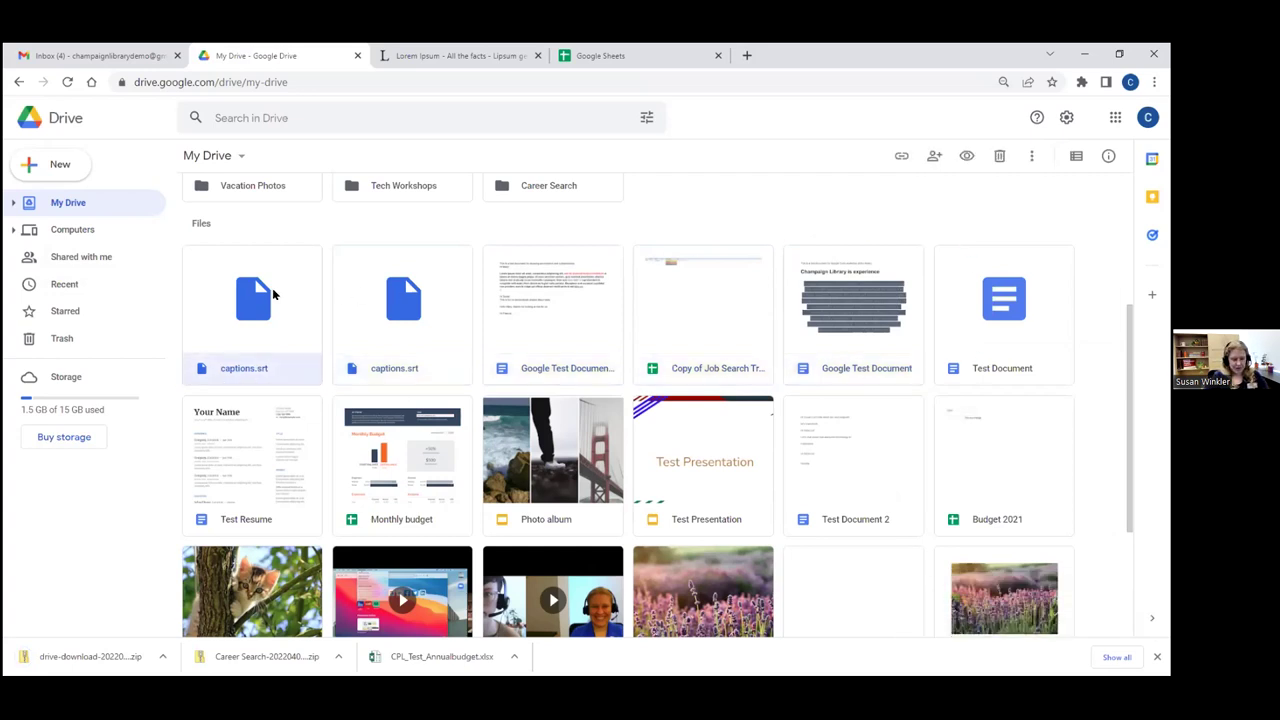
{"action": "left_click", "coordinate": [357, 337], "text": "ctrl"}
{"action": "left_click", "coordinate": [535, 350], "text": "ctrl"}
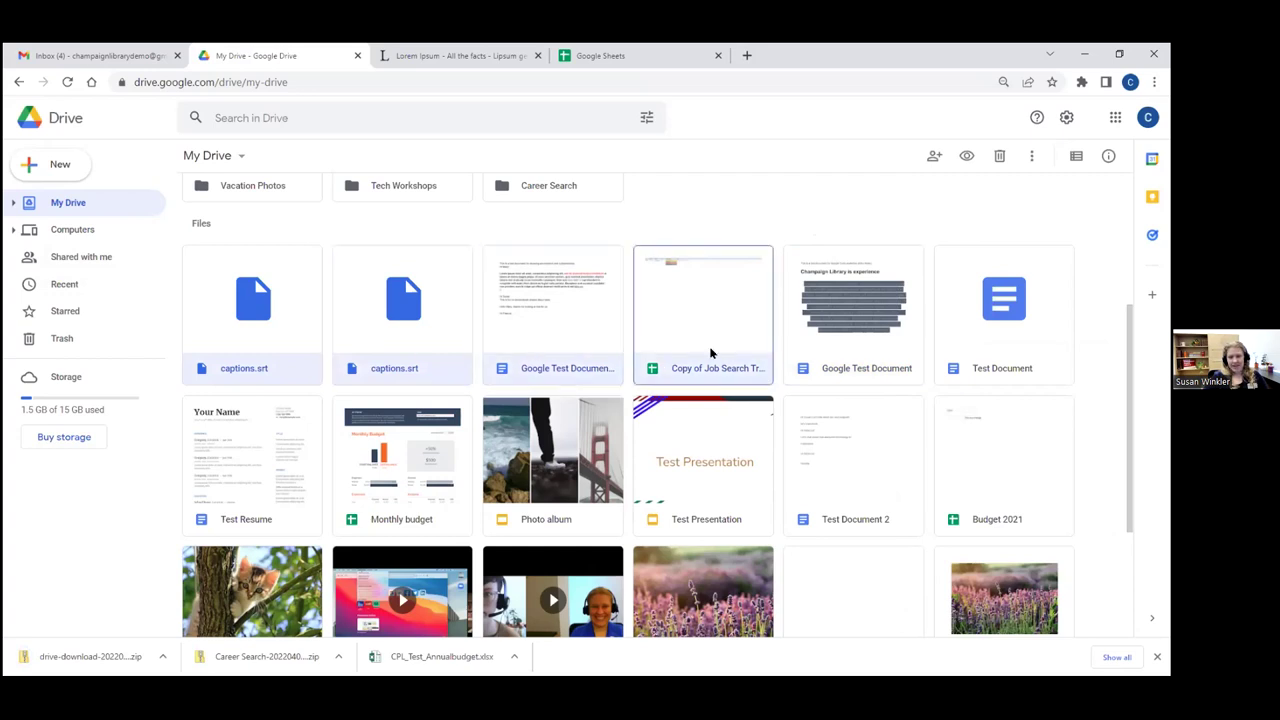
{"action": "right_click", "coordinate": [867, 309]}
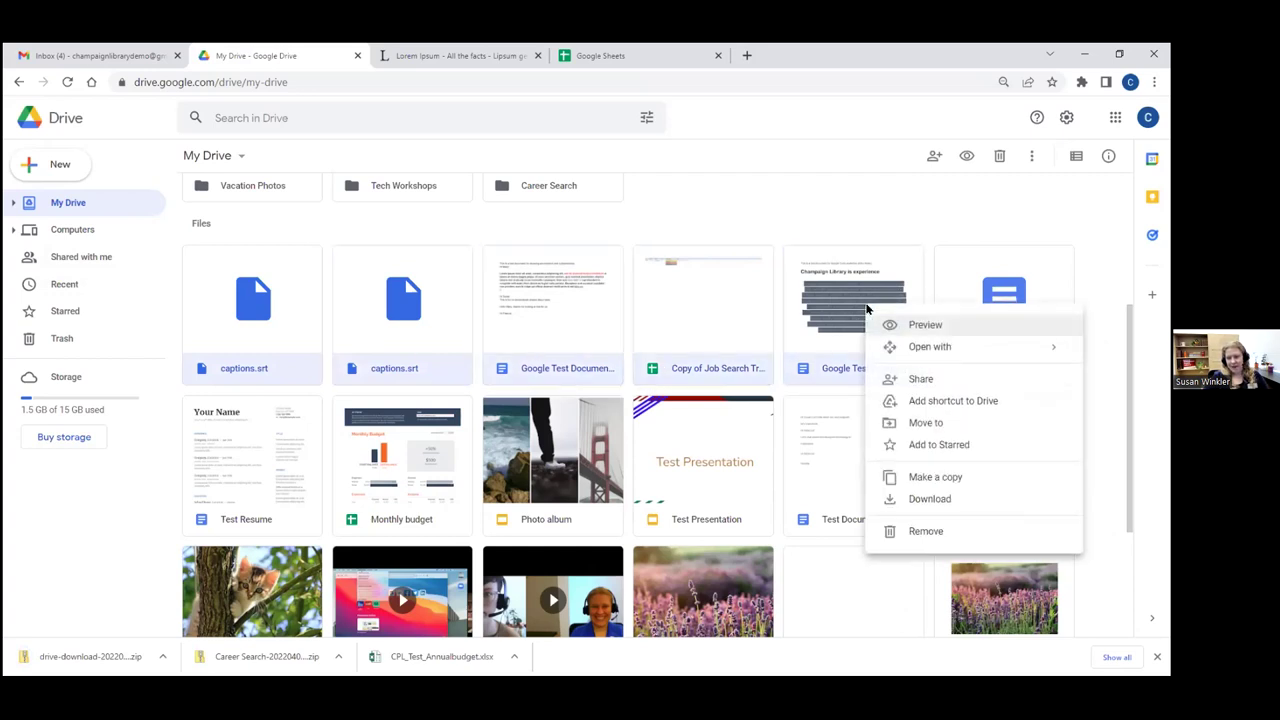
{"action": "left_click", "coordinate": [840, 205]}
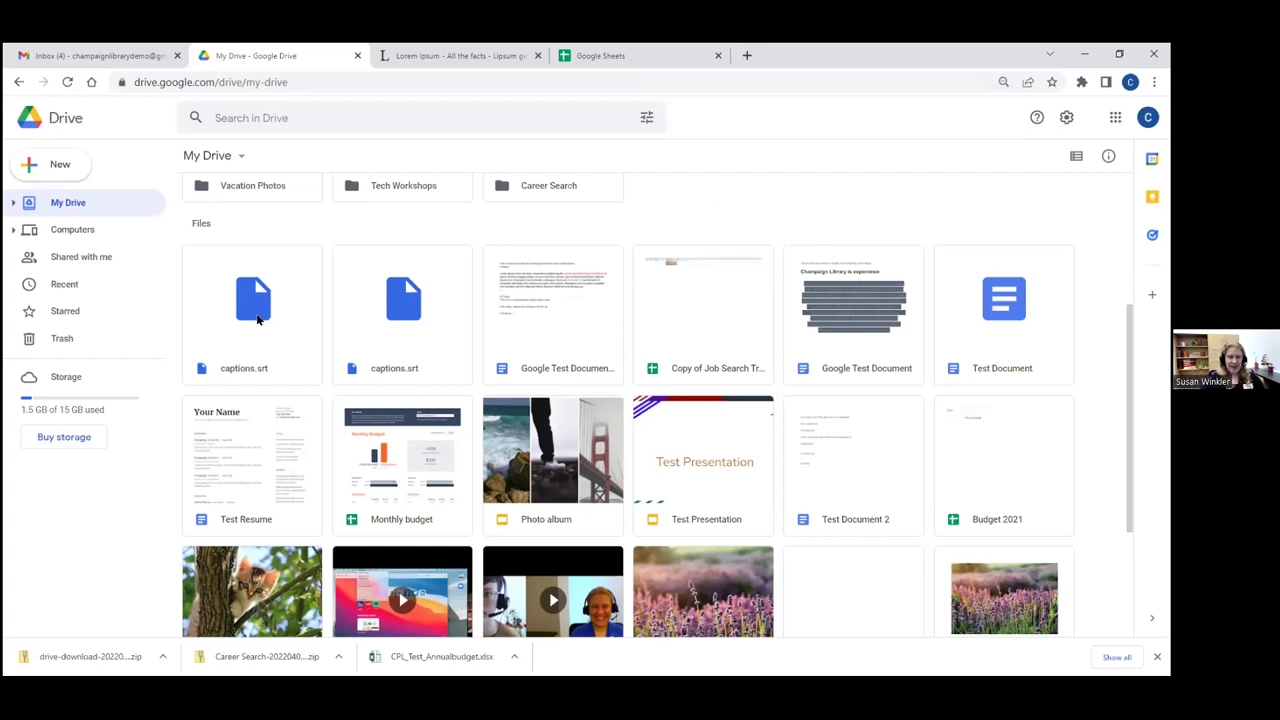
Step: Select the lavender image among My Drive files and download the selection as a zip
{"action": "left_click", "coordinate": [284, 300]}
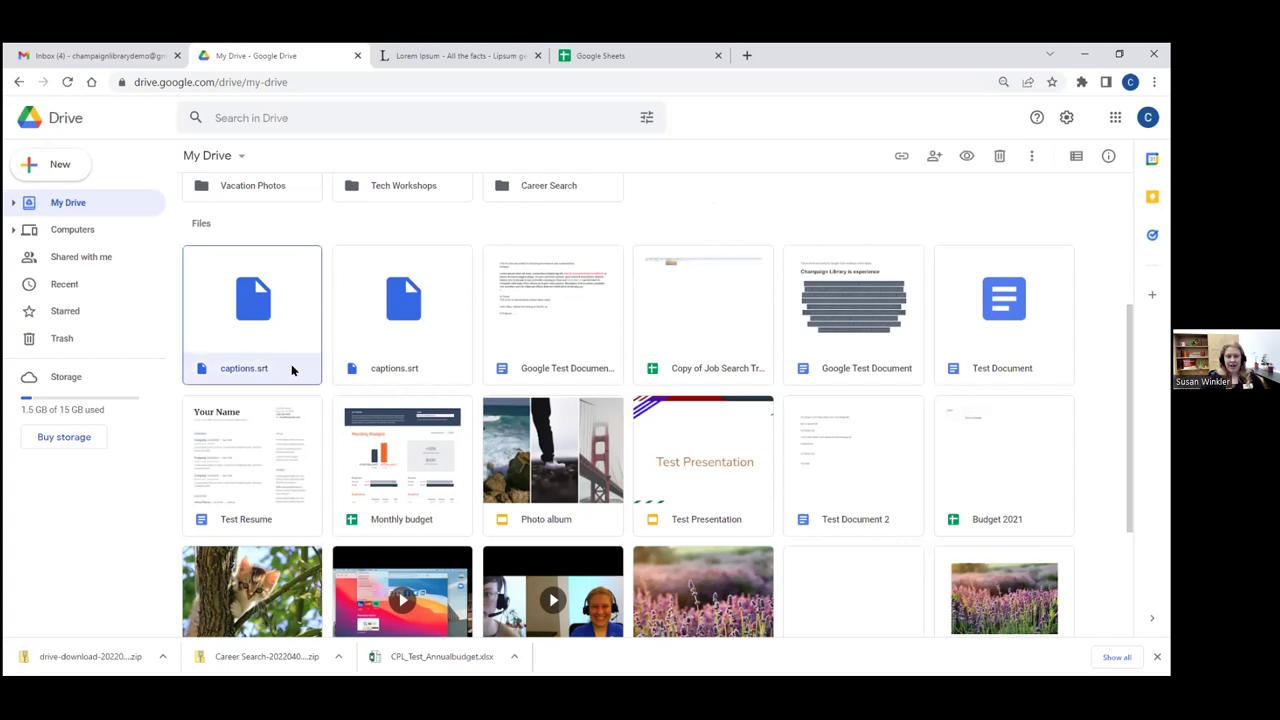
{"action": "left_click", "coordinate": [558, 456]}
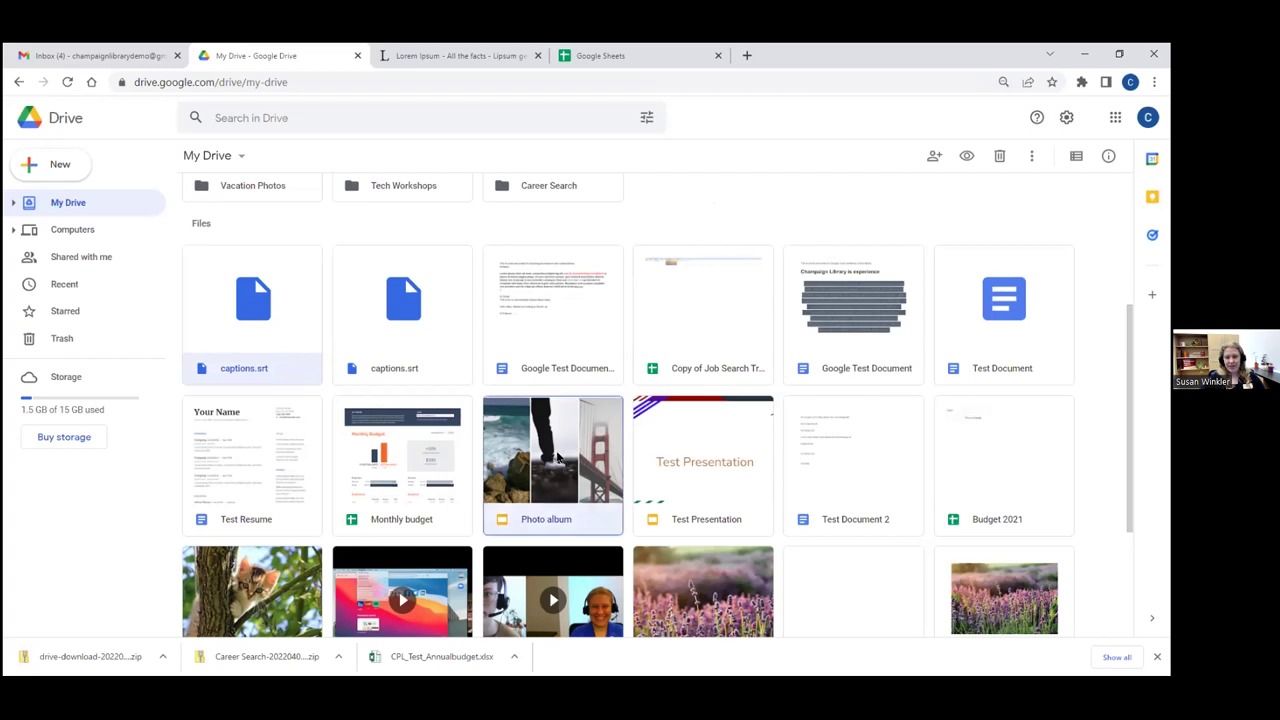
{"action": "left_click", "coordinate": [979, 496]}
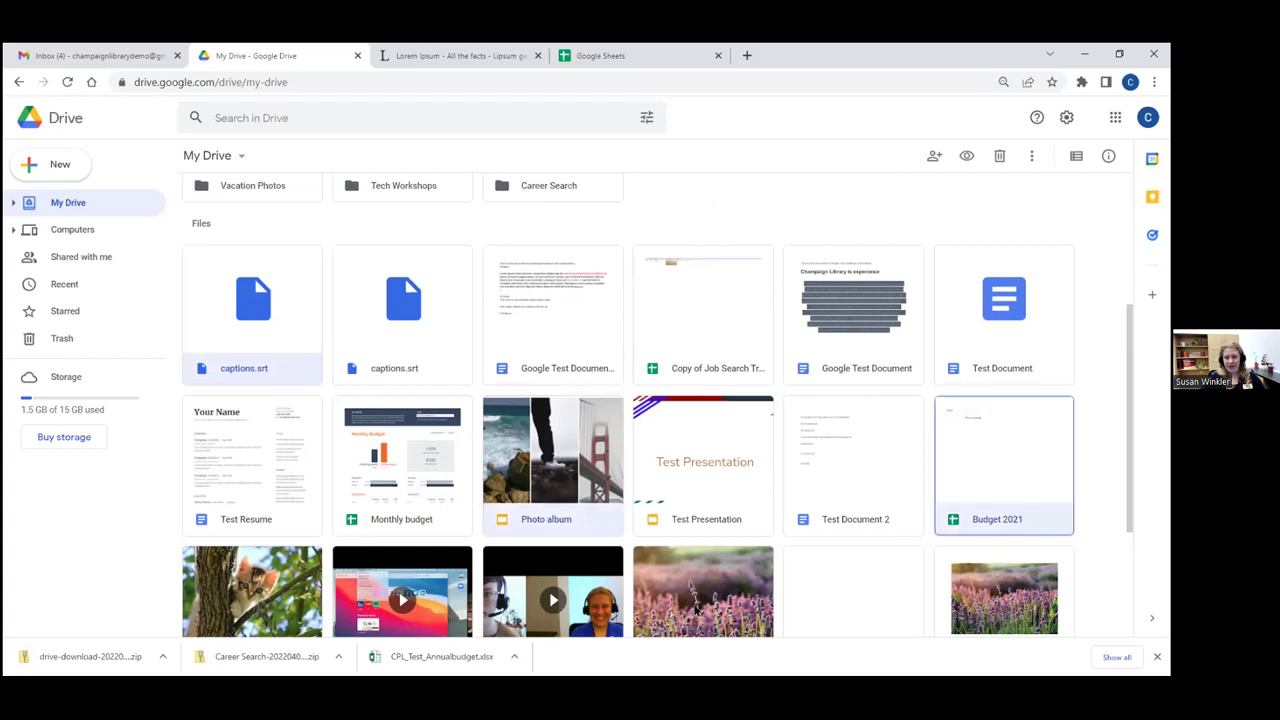
{"action": "left_click", "coordinate": [697, 610]}
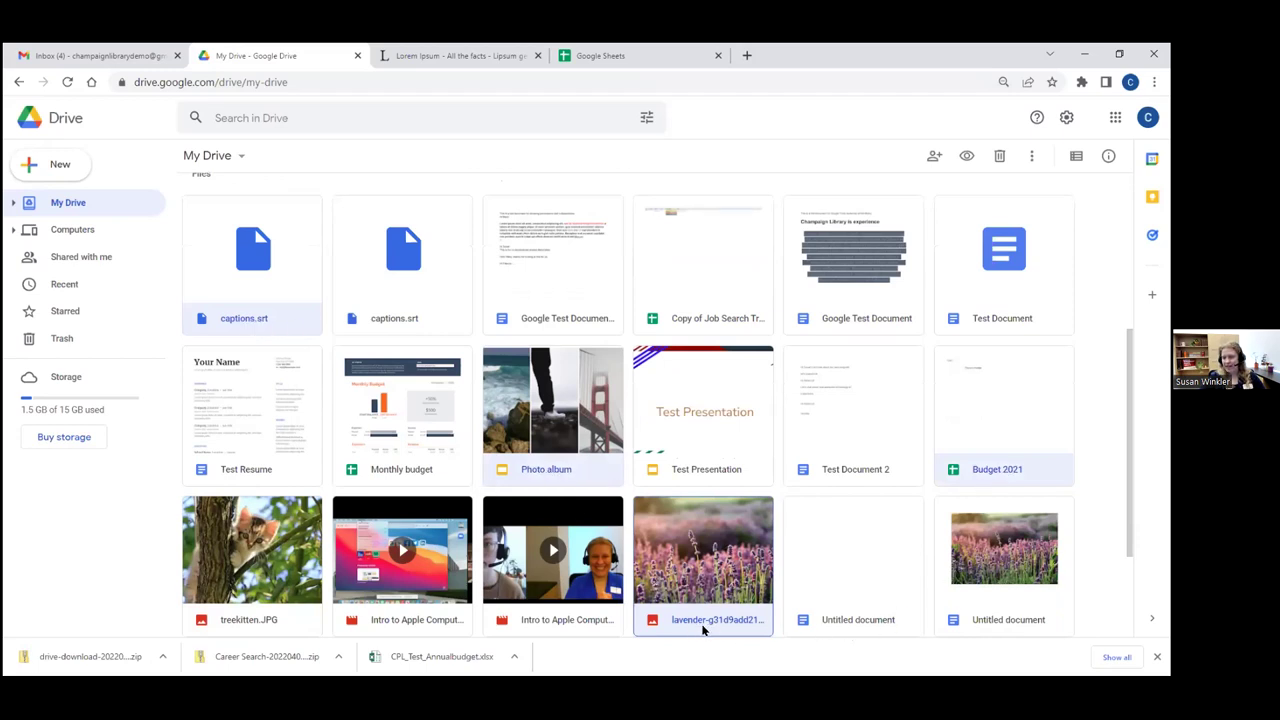
{"action": "right_click", "coordinate": [658, 546]}
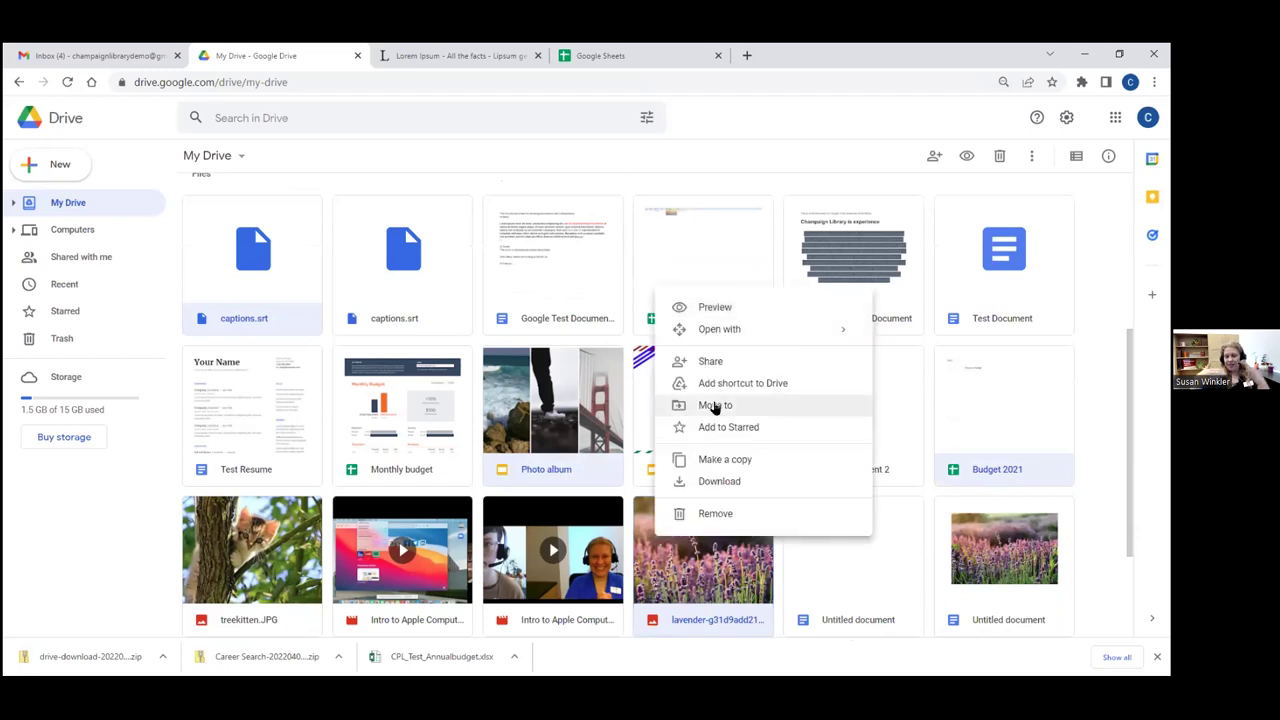
{"action": "left_click", "coordinate": [737, 480]}
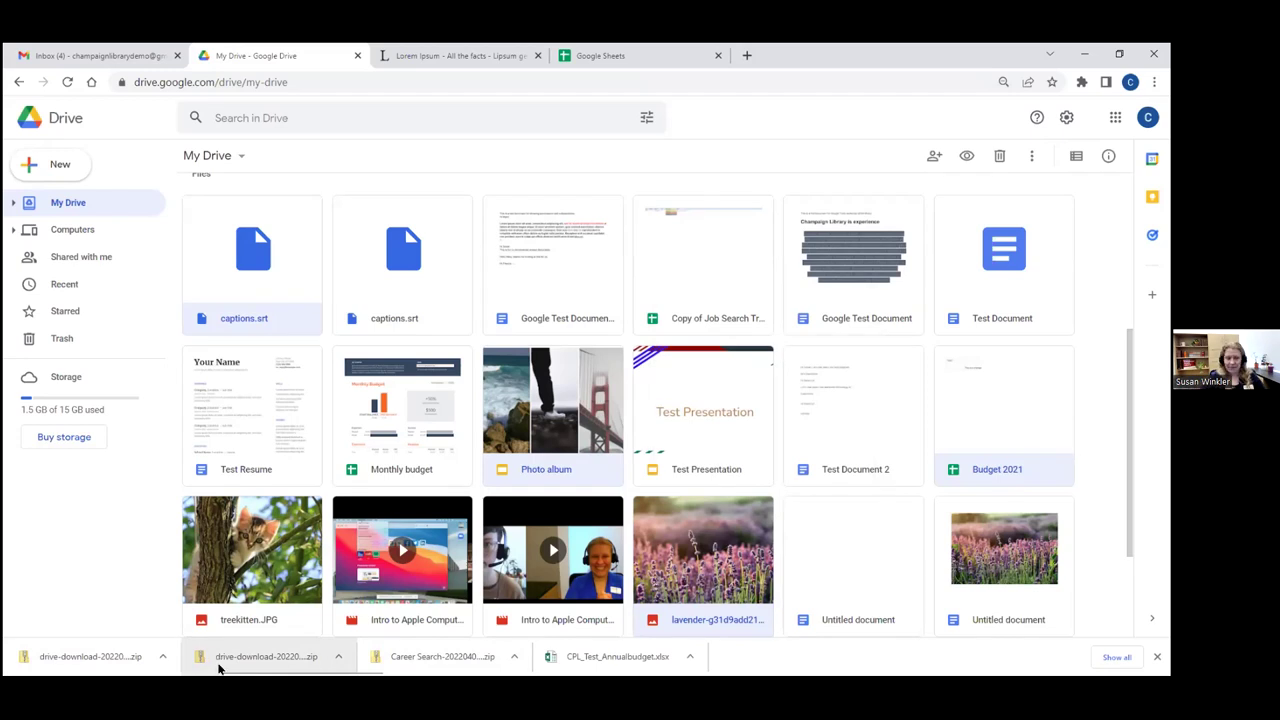
{"action": "scroll", "coordinate": [802, 410], "scroll_direction": "up", "scroll_amount": 3}
Step: Open CPL_Test_Resume from Suggested files and place the cursor after Industrial Designer
{"action": "left_click", "coordinate": [671, 486]}
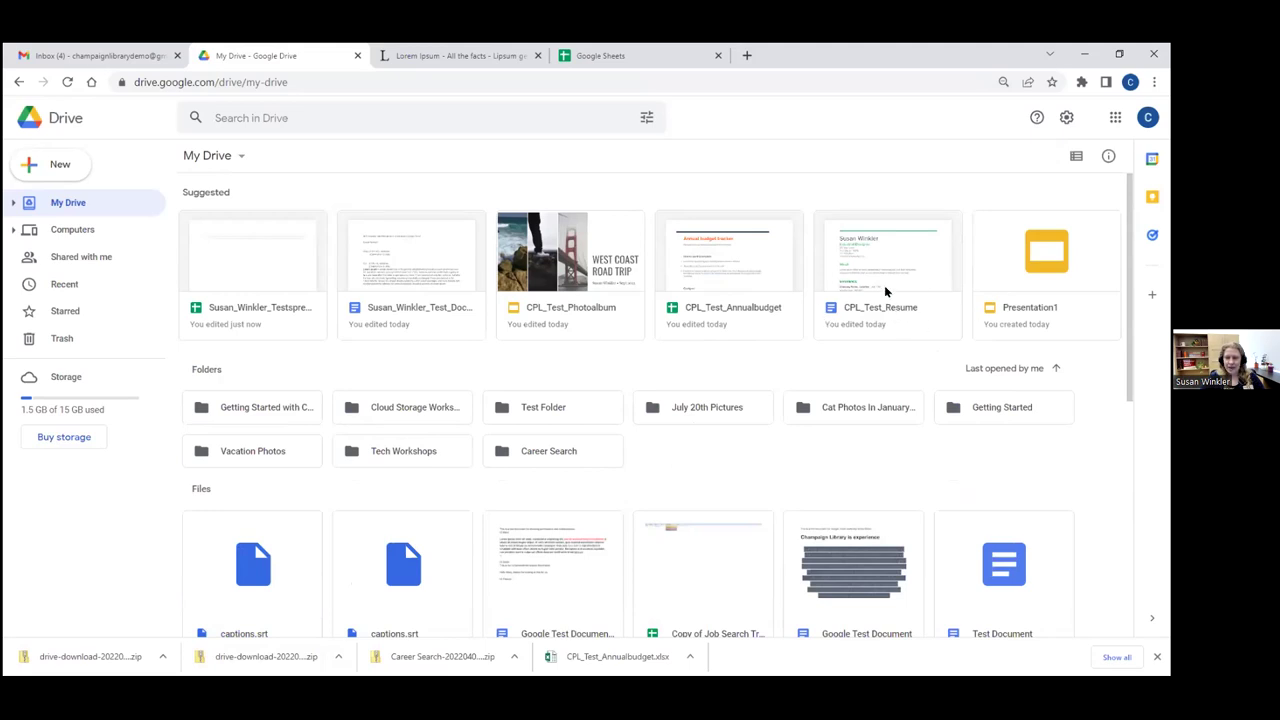
{"action": "left_click", "coordinate": [884, 285]}
{"action": "double_click", "coordinate": [870, 313]}
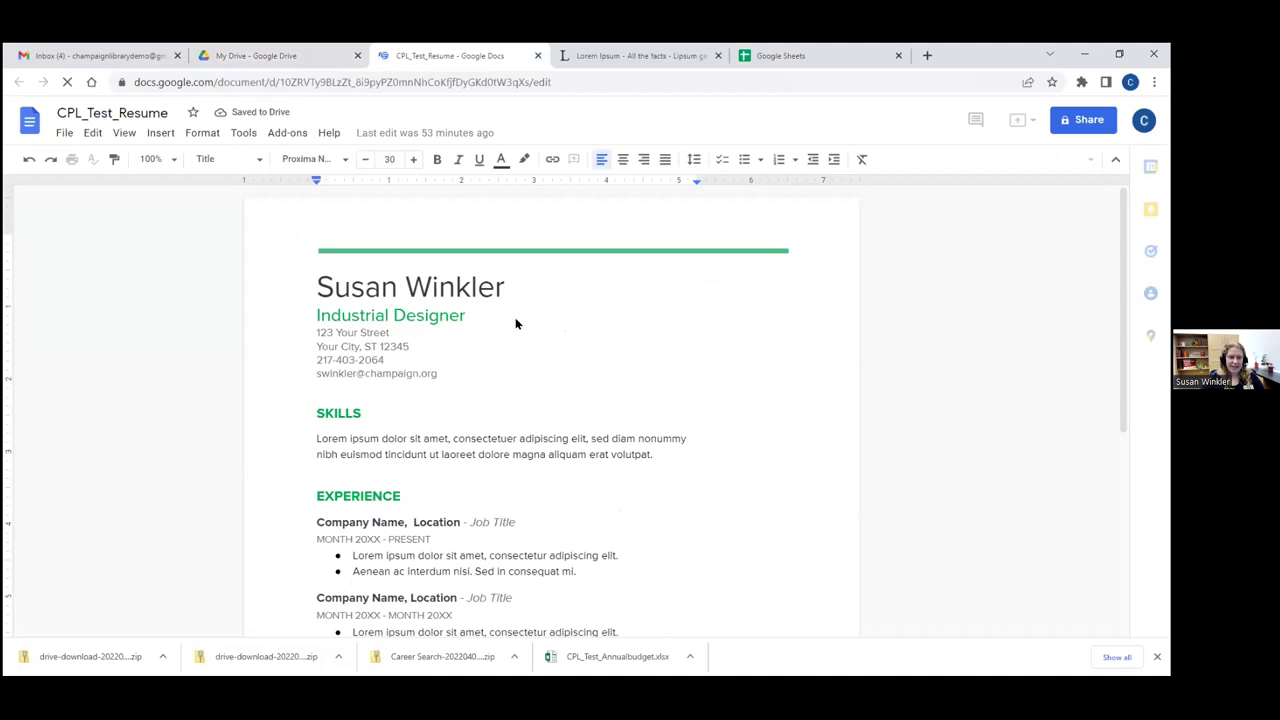
{"action": "left_click", "coordinate": [515, 317]}
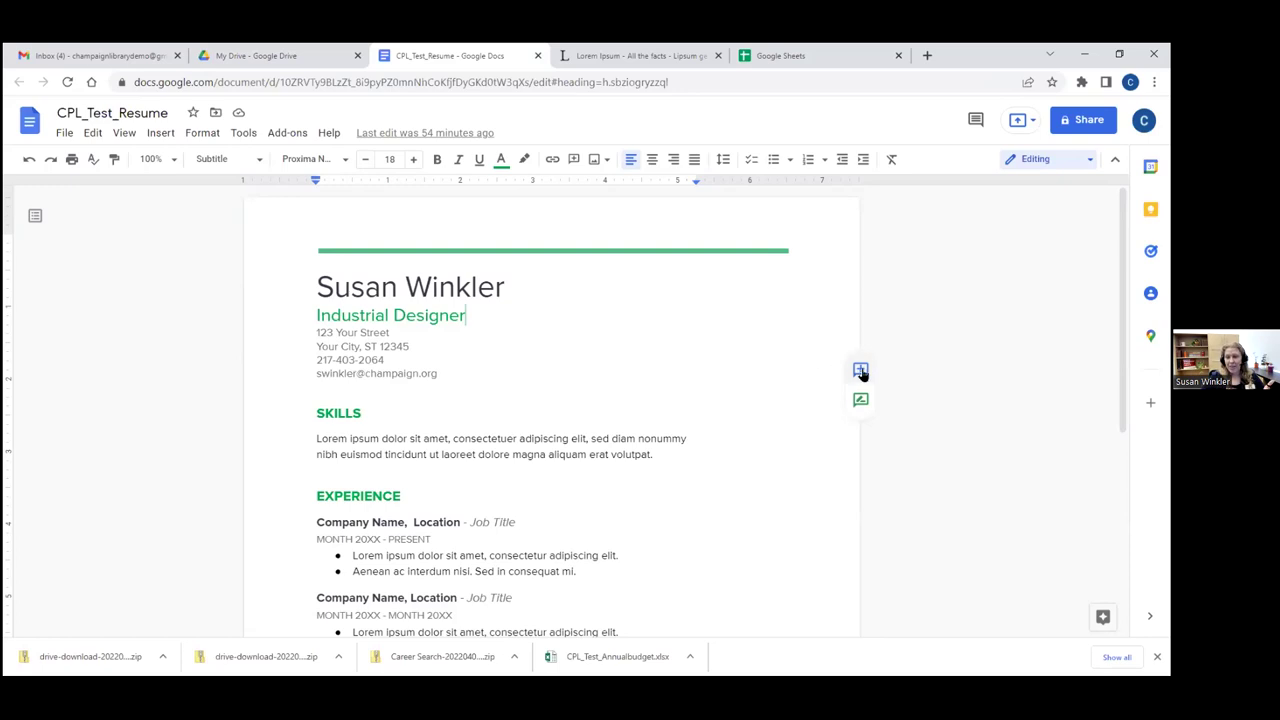
{"action": "left_click", "coordinate": [803, 393]}
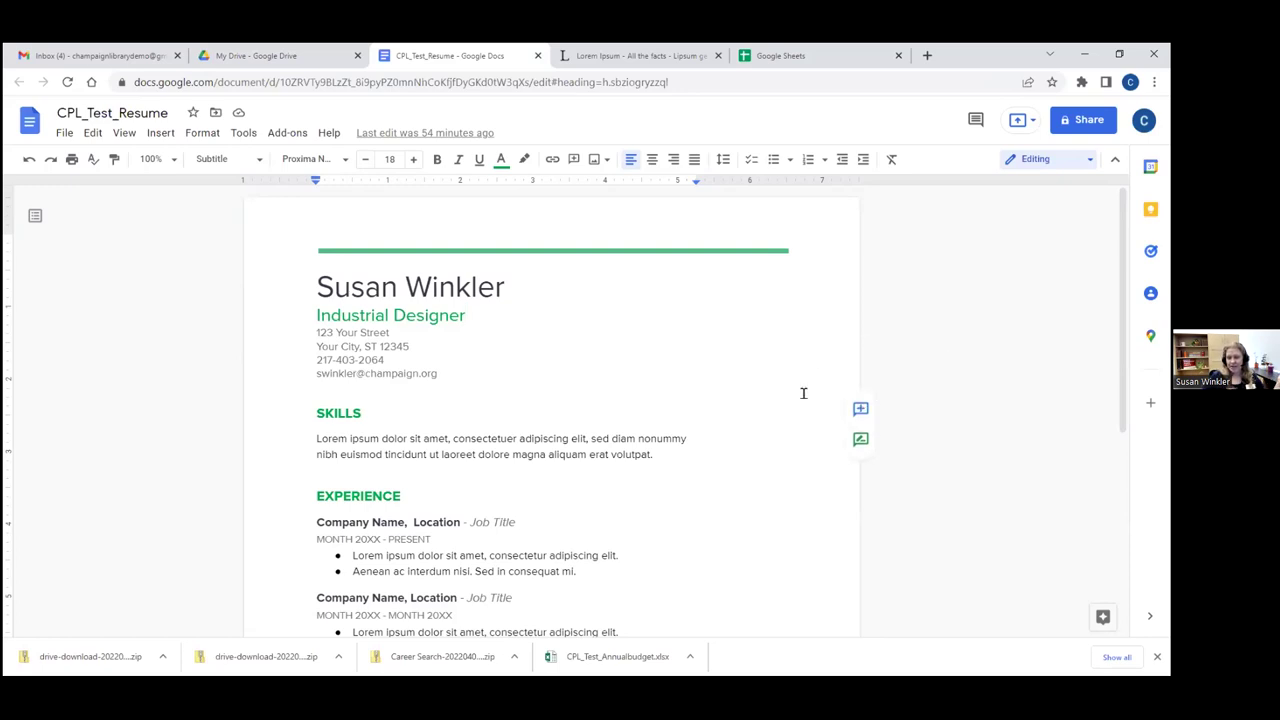
{"action": "left_click", "coordinate": [854, 360]}
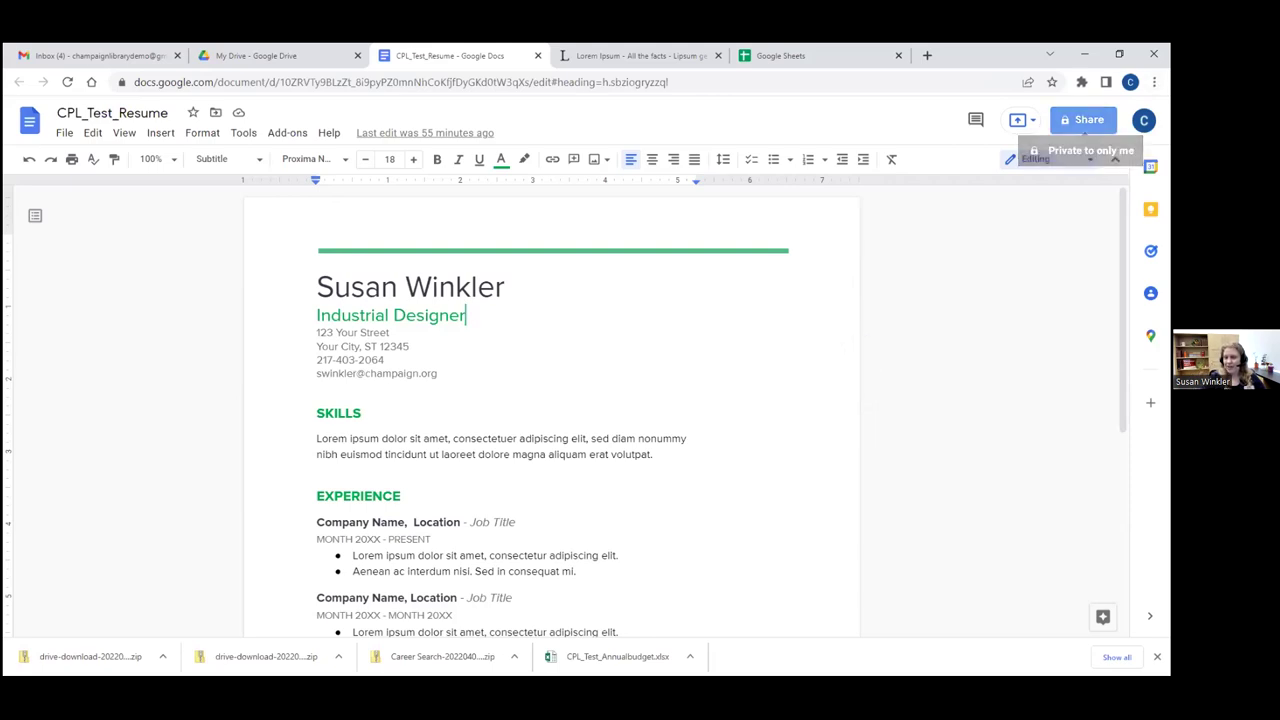
Step: Add the library collaborator account to the resume's sharing with Editor access
{"action": "left_click", "coordinate": [1085, 120]}
{"action": "left_click", "coordinate": [468, 297]}
{"action": "type", "text": "champaign"}
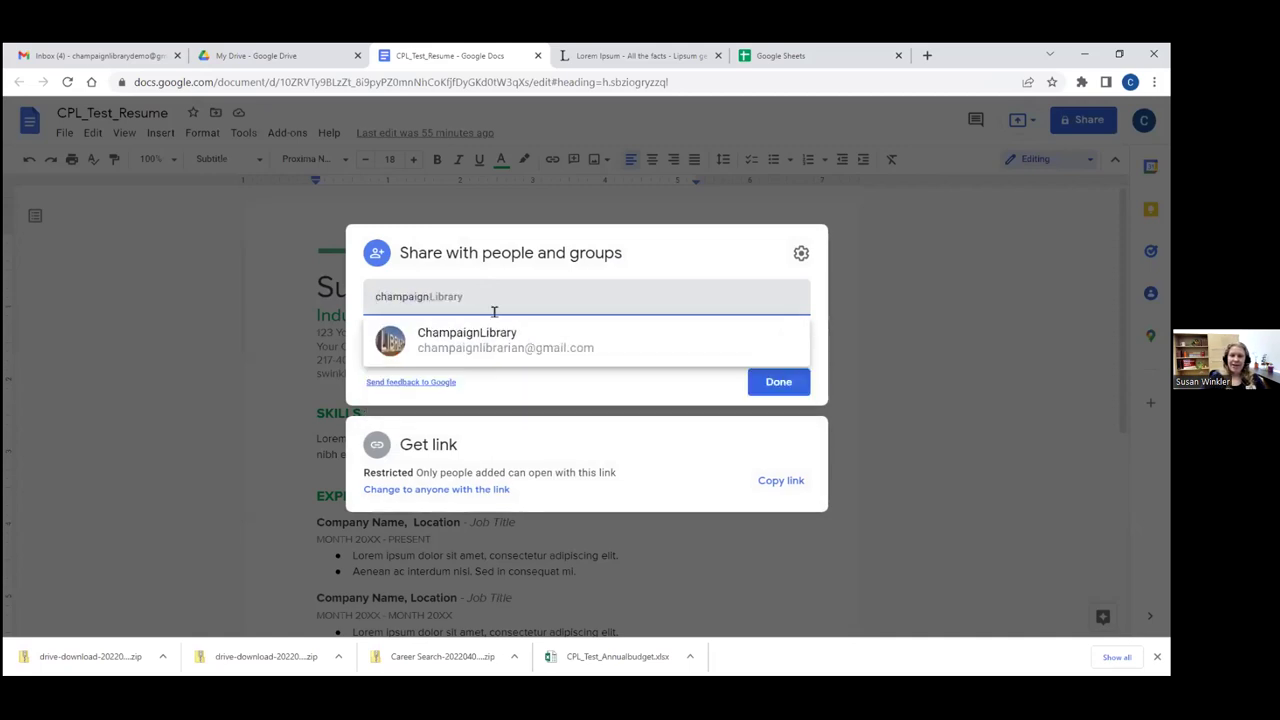
{"action": "left_click", "coordinate": [526, 349]}
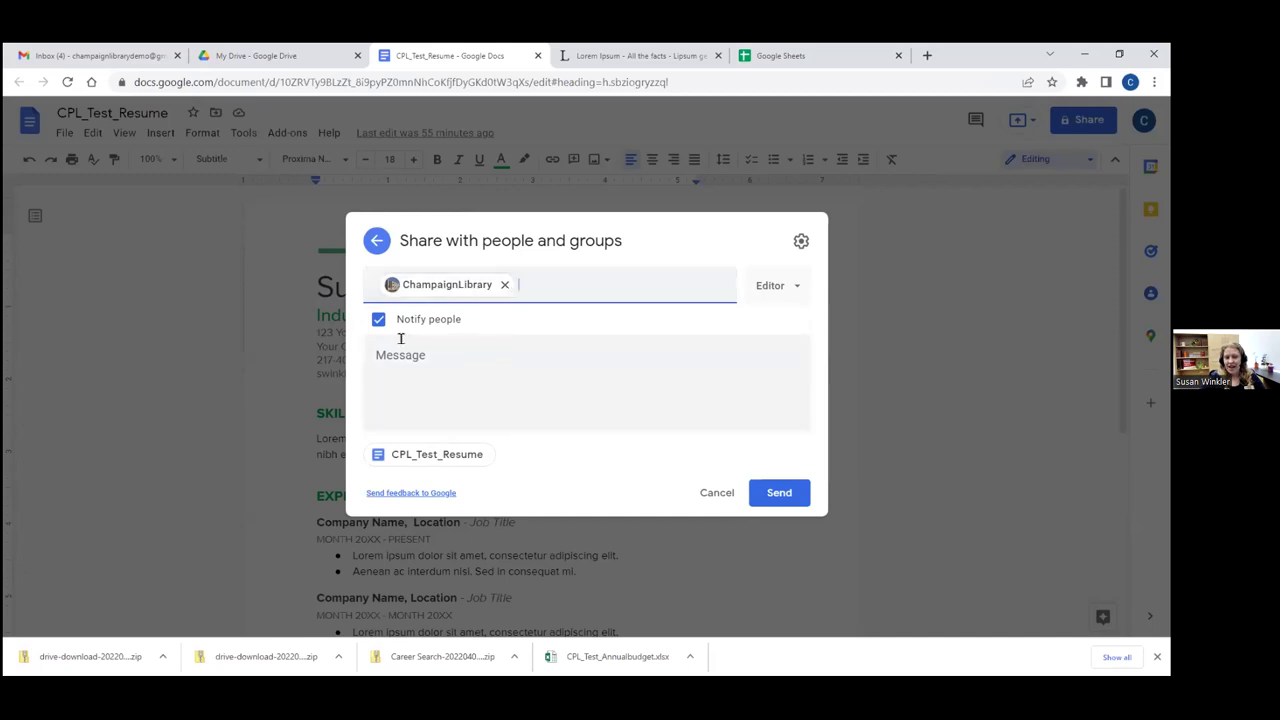
{"action": "left_click", "coordinate": [775, 287]}
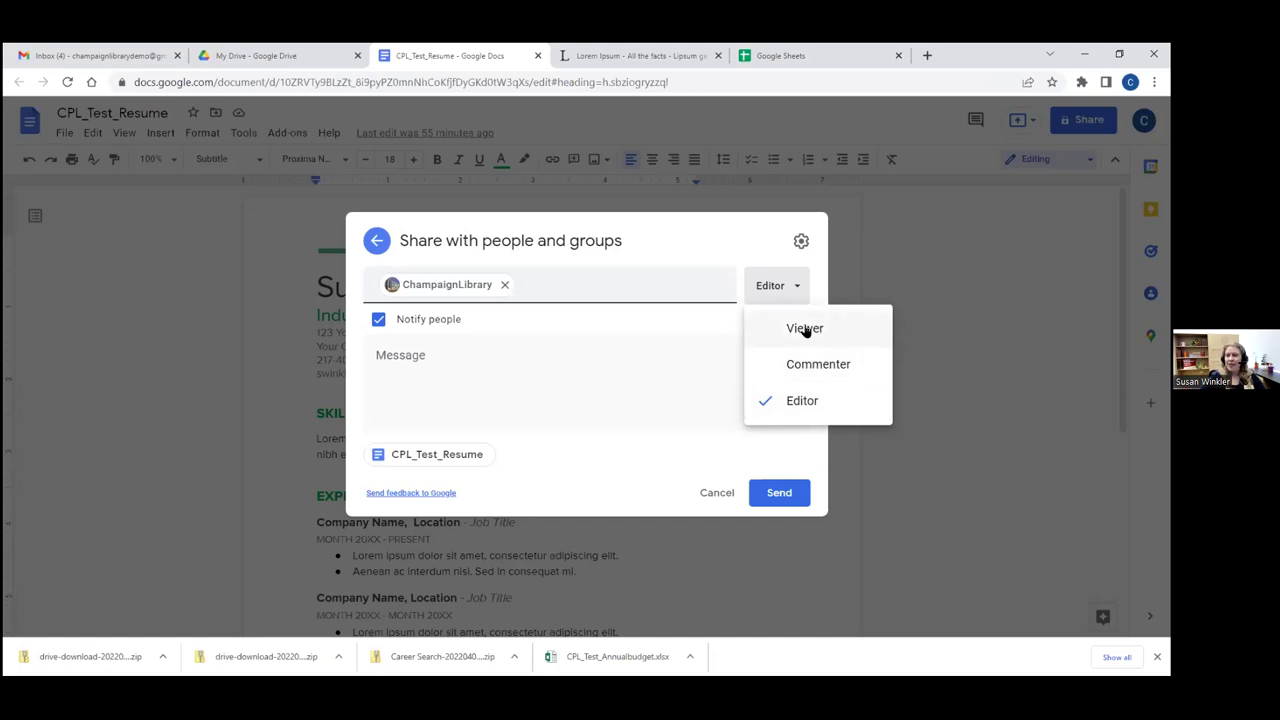
Step: Send the invitation with the message 'Hey please help me with my resume. Thanks'
{"action": "left_click", "coordinate": [566, 366]}
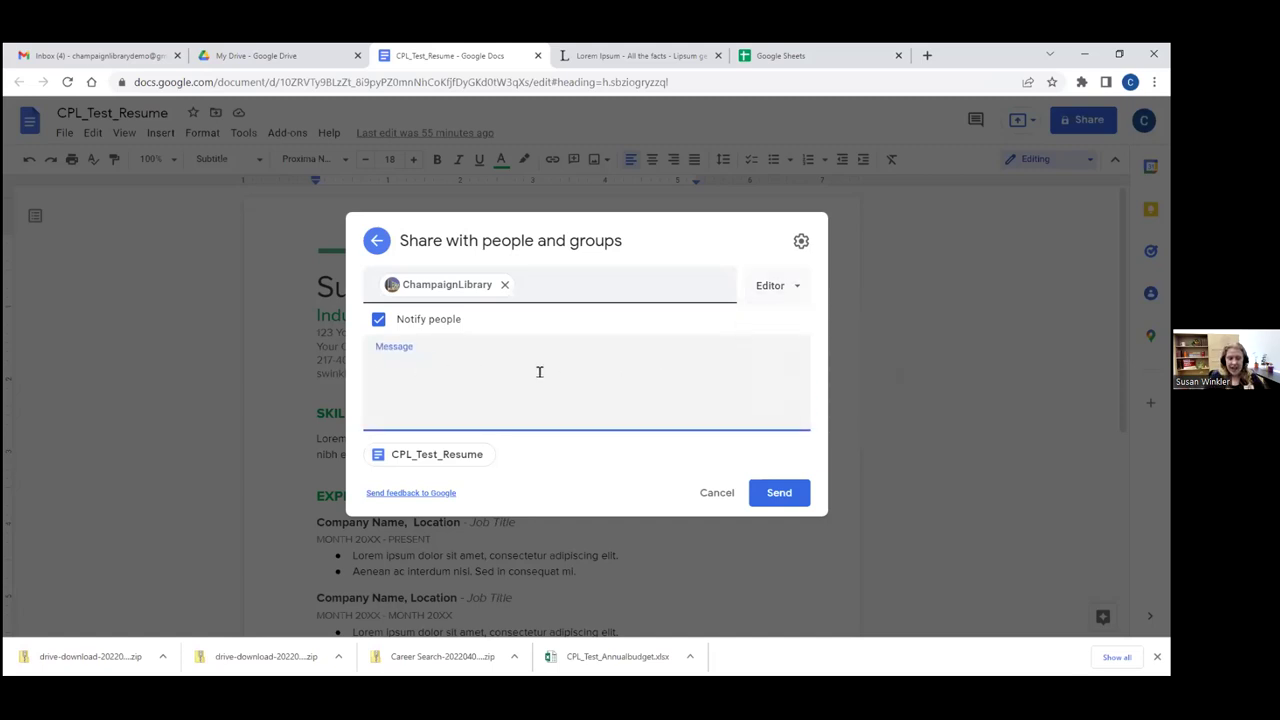
{"action": "type", "text": "Hey plea"}
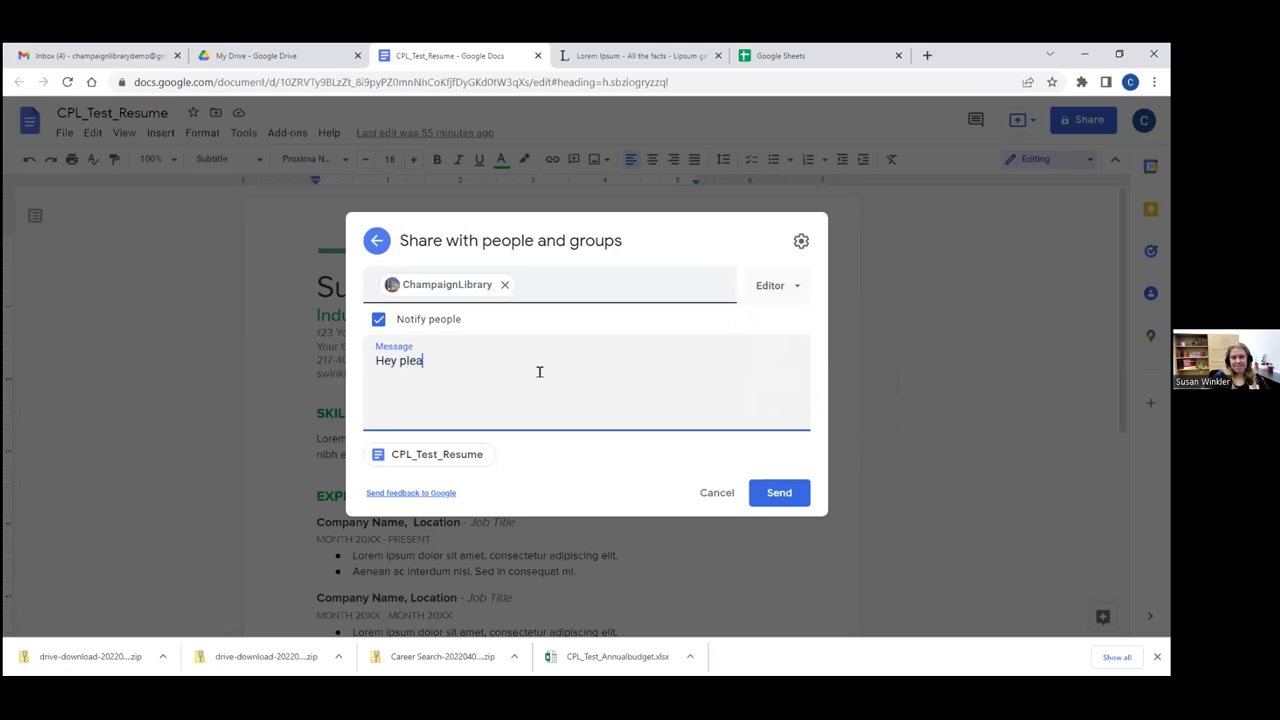
{"action": "type", "text": "se help me with my resume.  Thanks!"}
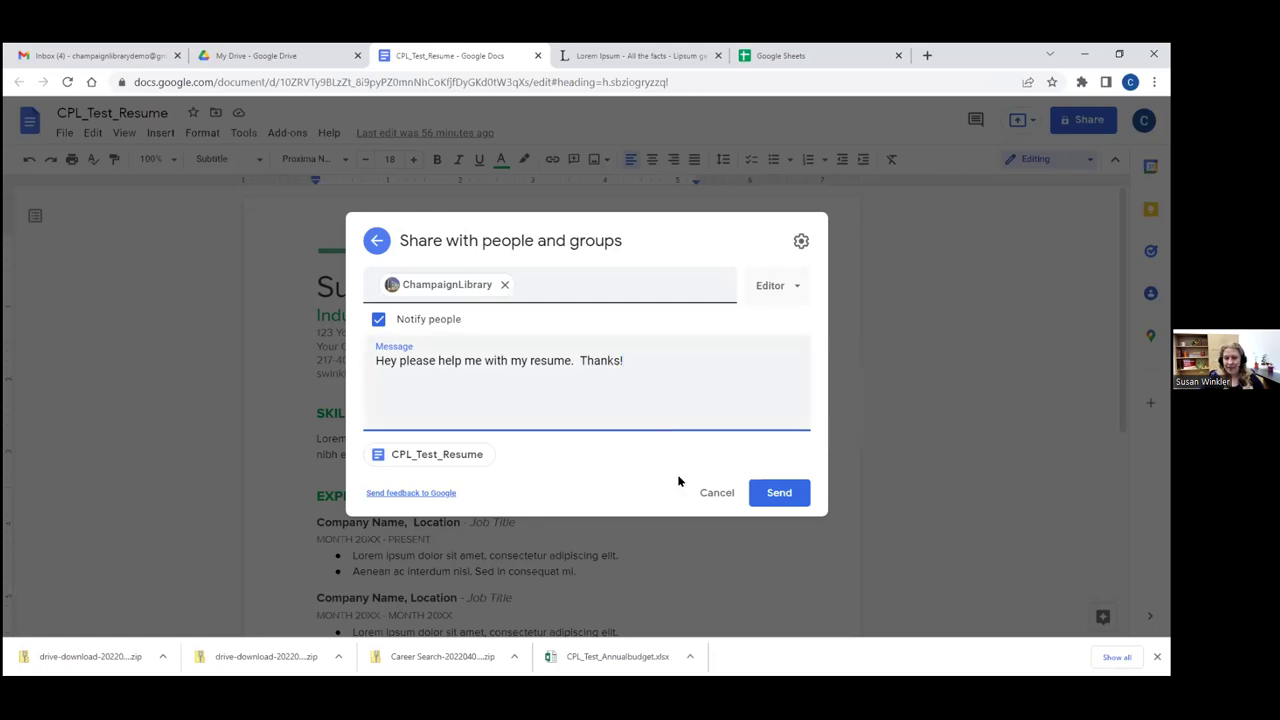
{"action": "left_click", "coordinate": [781, 494]}
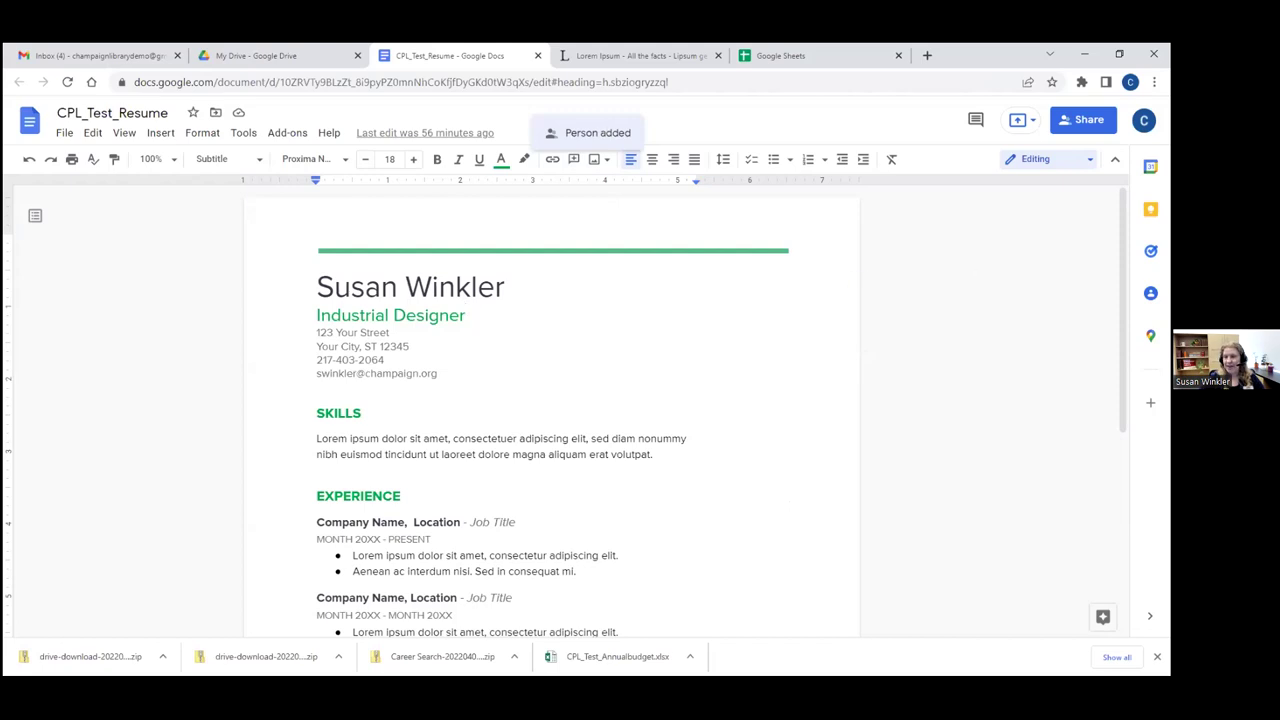
{"action": "left_click", "coordinate": [1085, 120]}
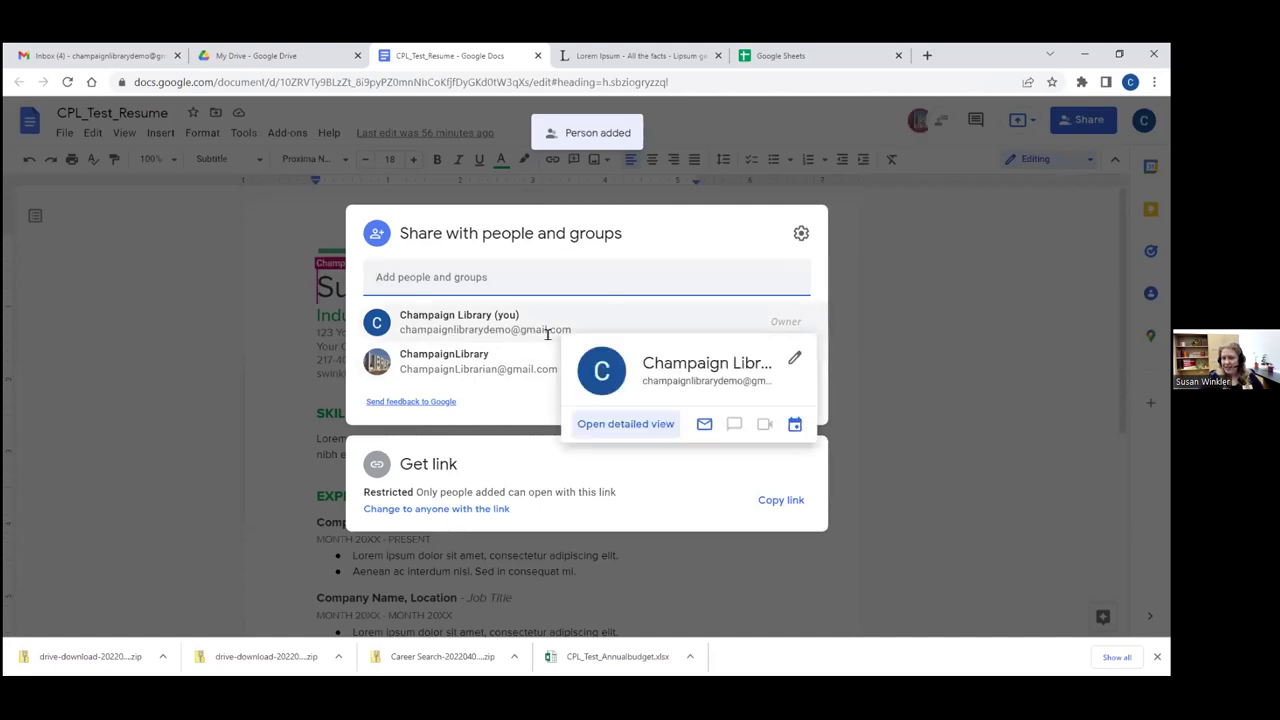
{"action": "mouse_move", "coordinate": [460, 362]}
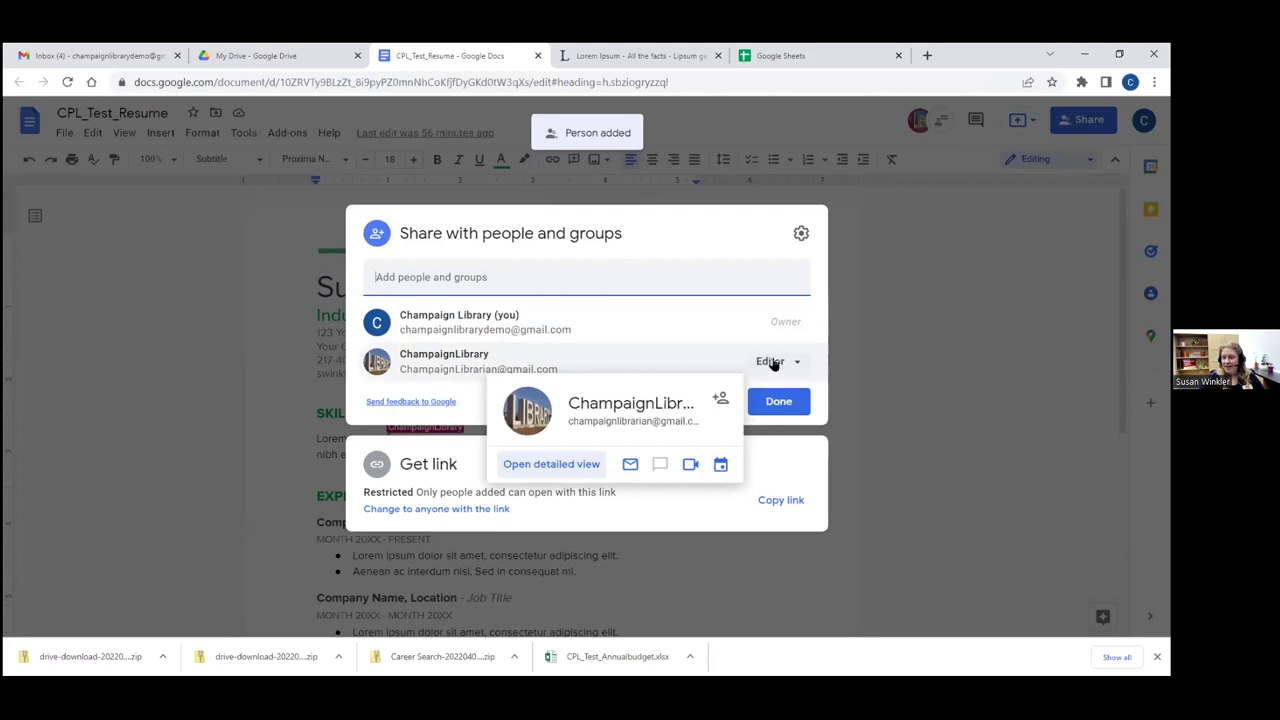
{"action": "left_click", "coordinate": [778, 401]}
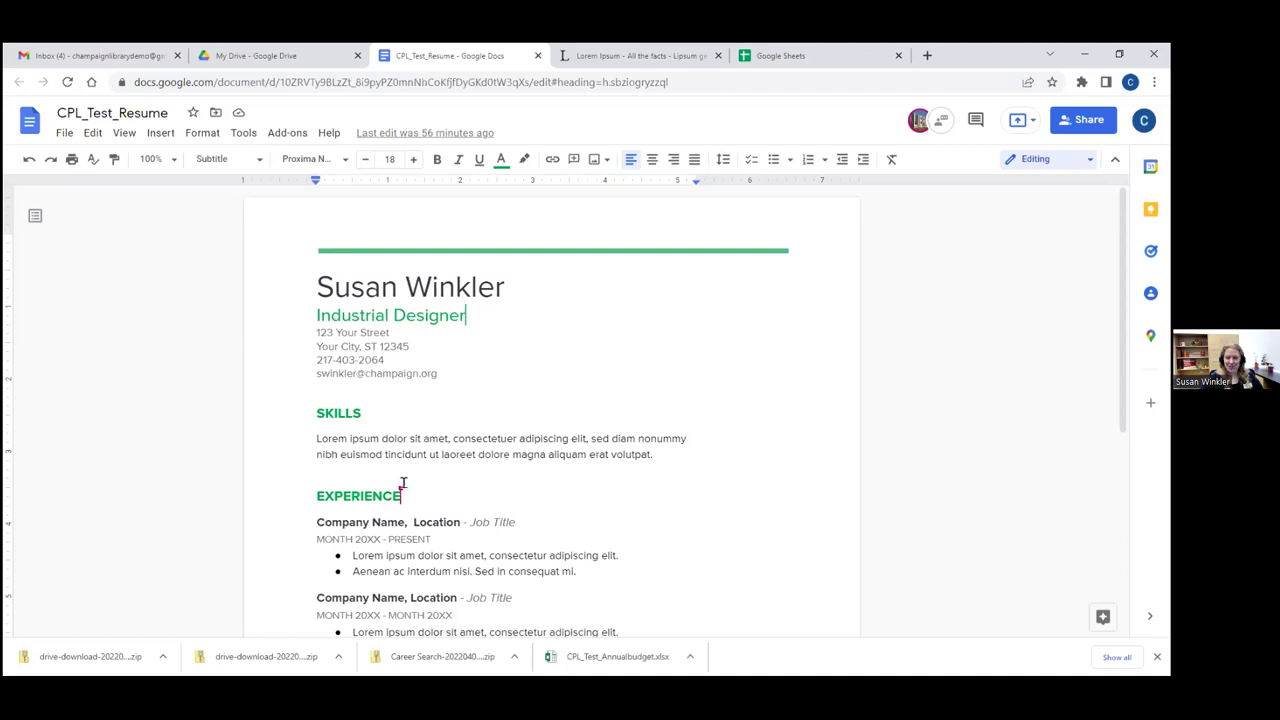
{"action": "mouse_move", "coordinate": [404, 505]}
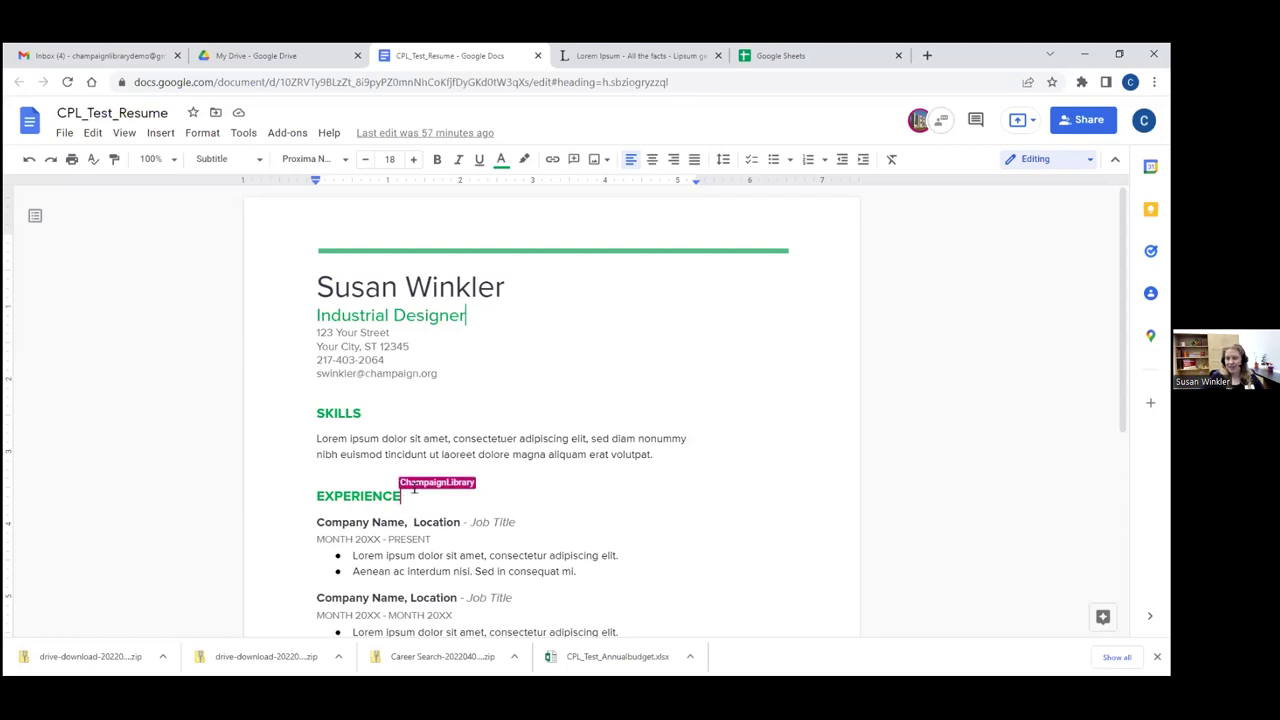
Step: Type stray letters into the skills paragraph and delete them again
{"action": "left_click", "coordinate": [379, 437]}
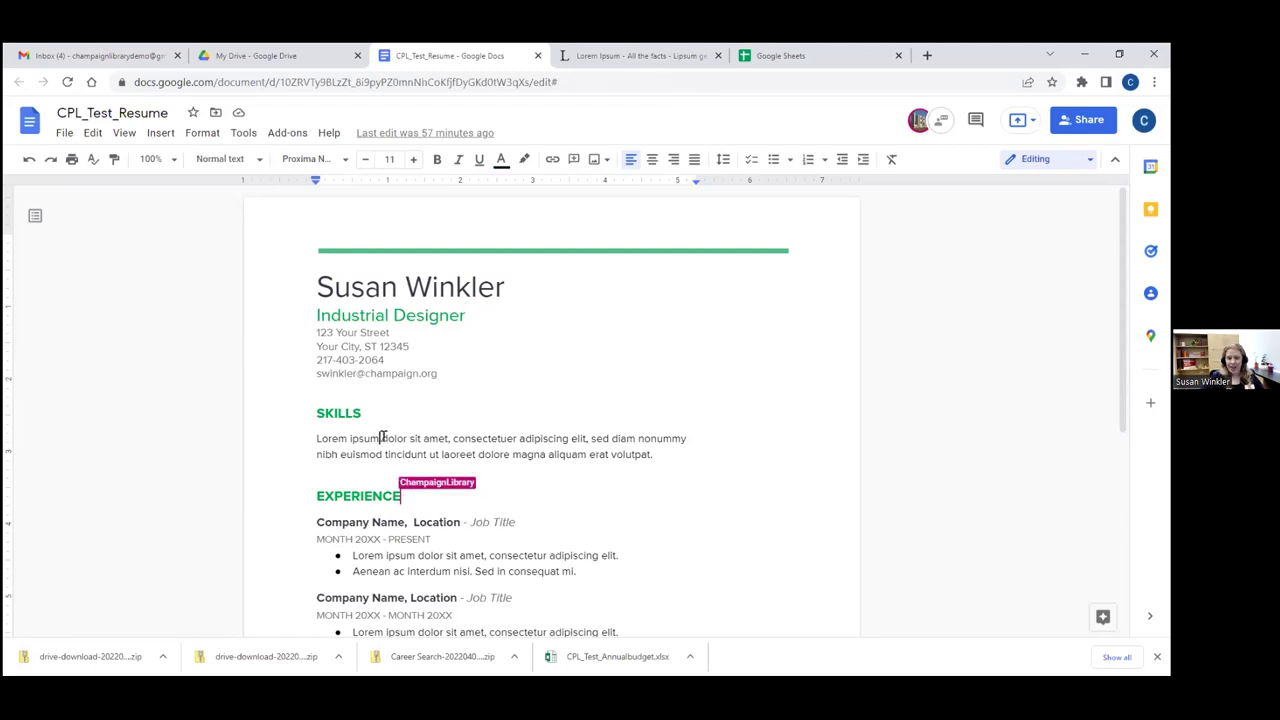
{"action": "type", "text": "adsdajsdf"}
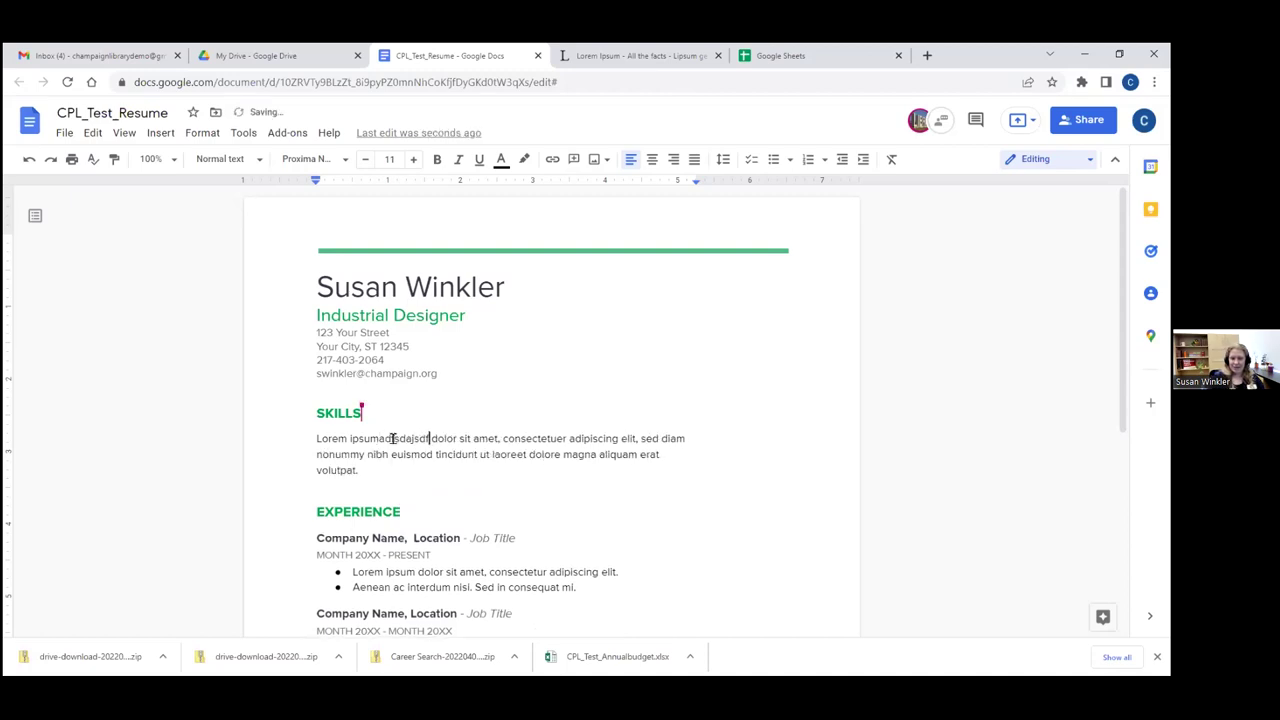
{"action": "key", "text": "BackSpace"}
{"action": "key", "text": "BackSpace"}
{"action": "key", "text": "BackSpace"}
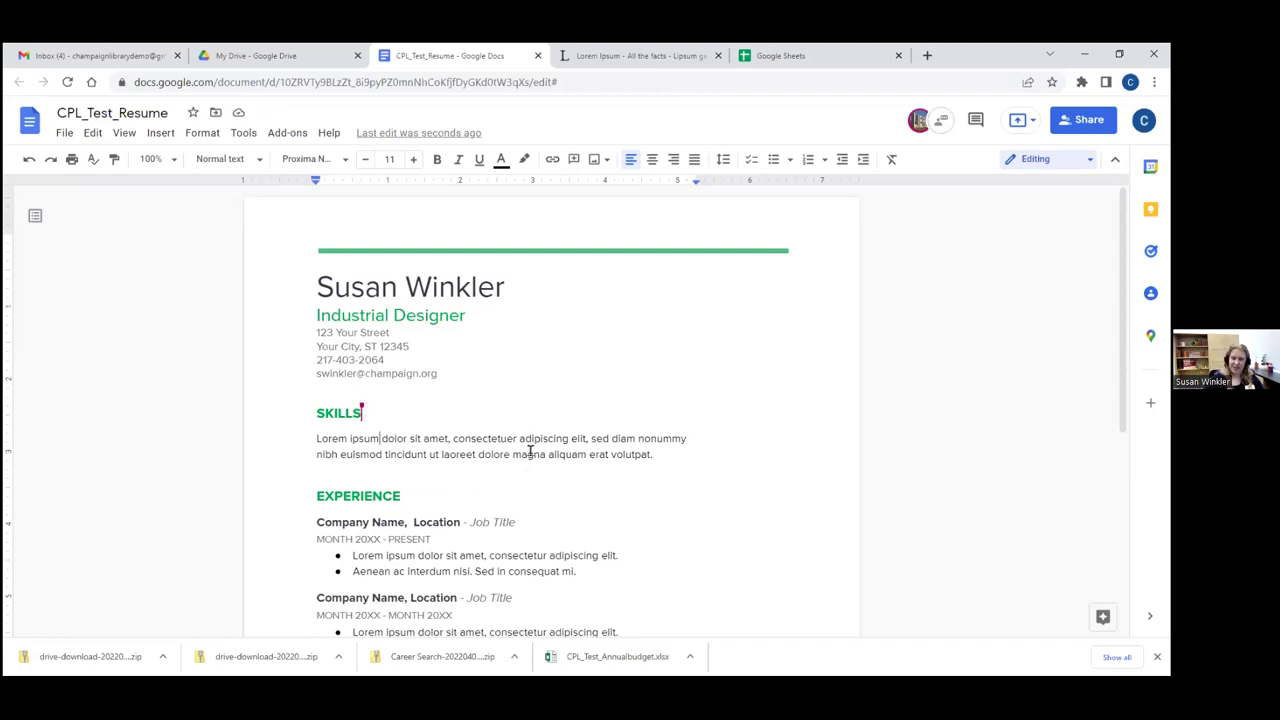
Step: Replace 'Industrial Designer' in the subtitle with 'Technology Librarian'
{"action": "double_click", "coordinate": [328, 317]}
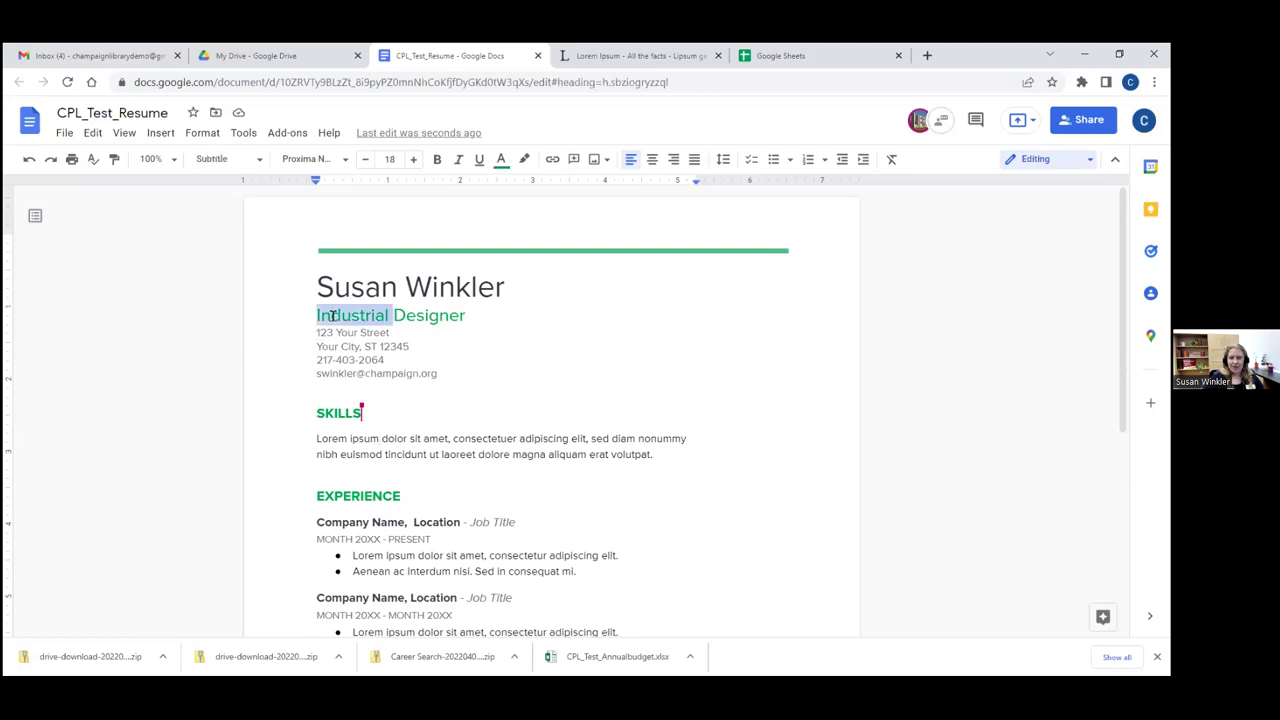
{"action": "type", "text": "Technol"}
{"action": "type", "text": "ogy Librarian"}
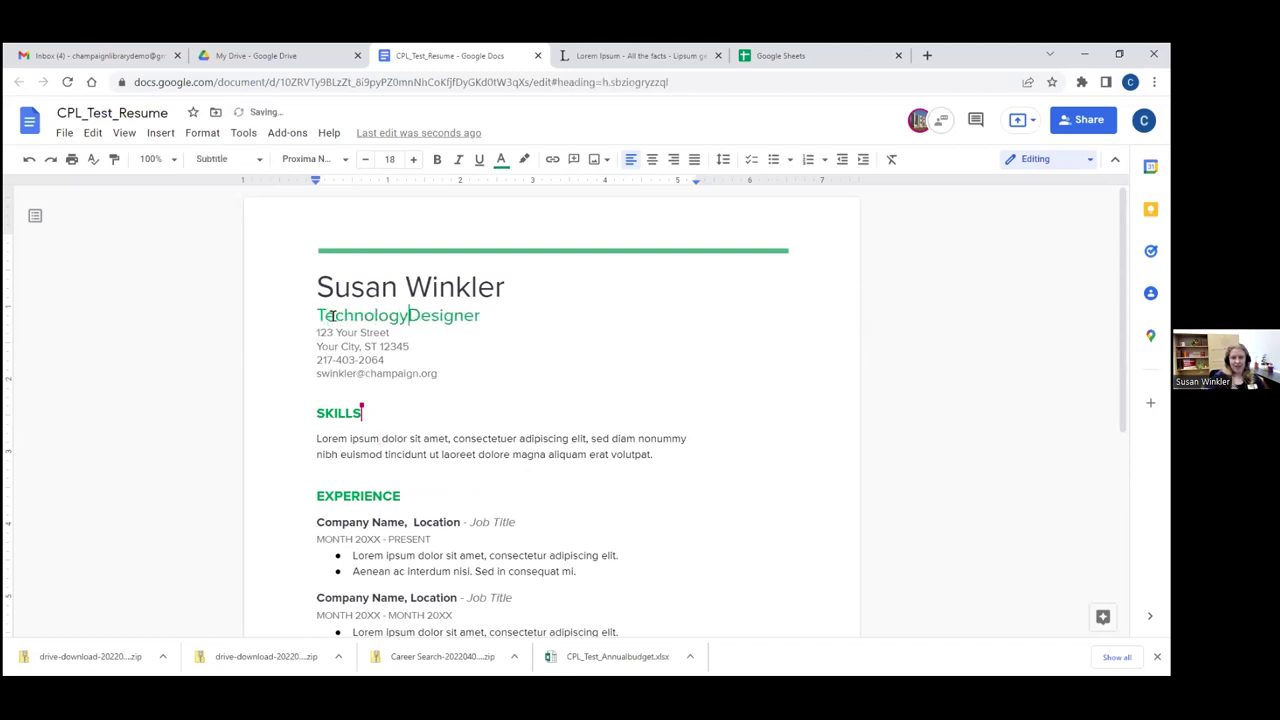
{"action": "key", "text": "Delete"}
{"action": "key", "text": "Delete"}
{"action": "key", "text": "Delete"}
{"action": "key", "text": "Delete"}
{"action": "key", "text": "Delete"}
{"action": "key", "text": "Delete"}
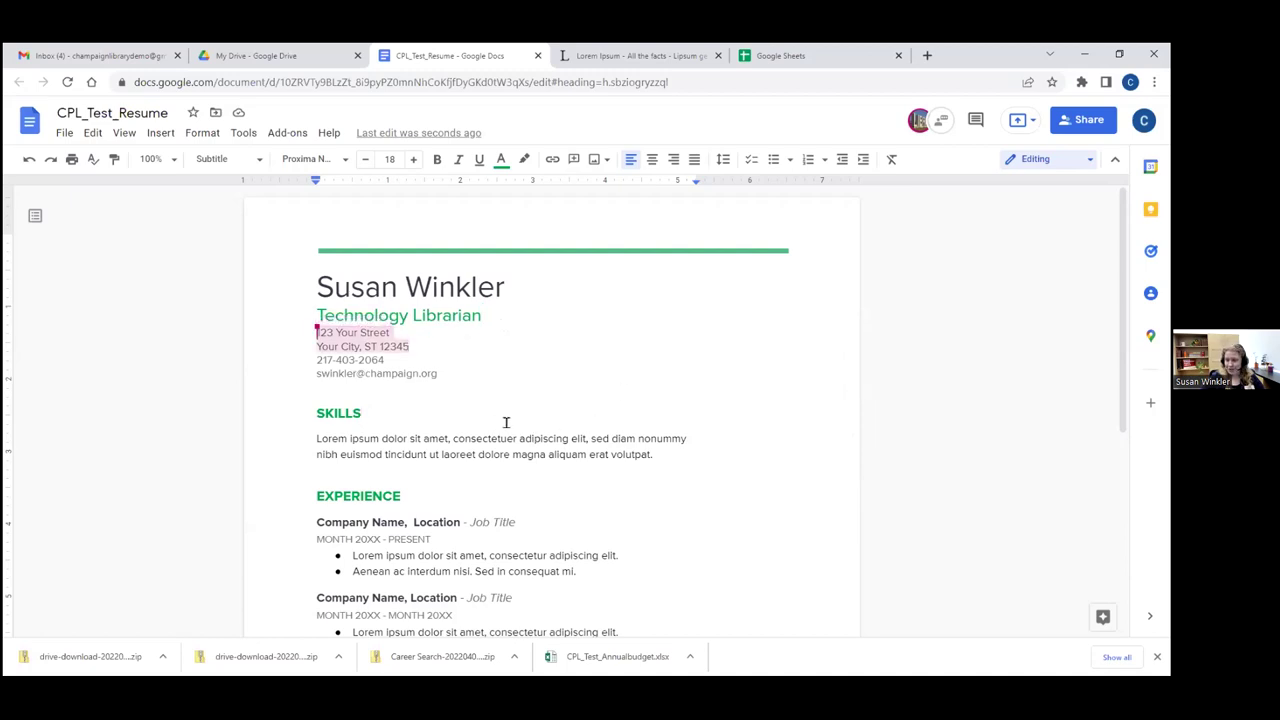
{"action": "scroll", "coordinate": [600, 444], "scroll_direction": "down", "scroll_amount": 2}
{"action": "scroll", "coordinate": [560, 442], "scroll_direction": "up", "scroll_amount": 2}
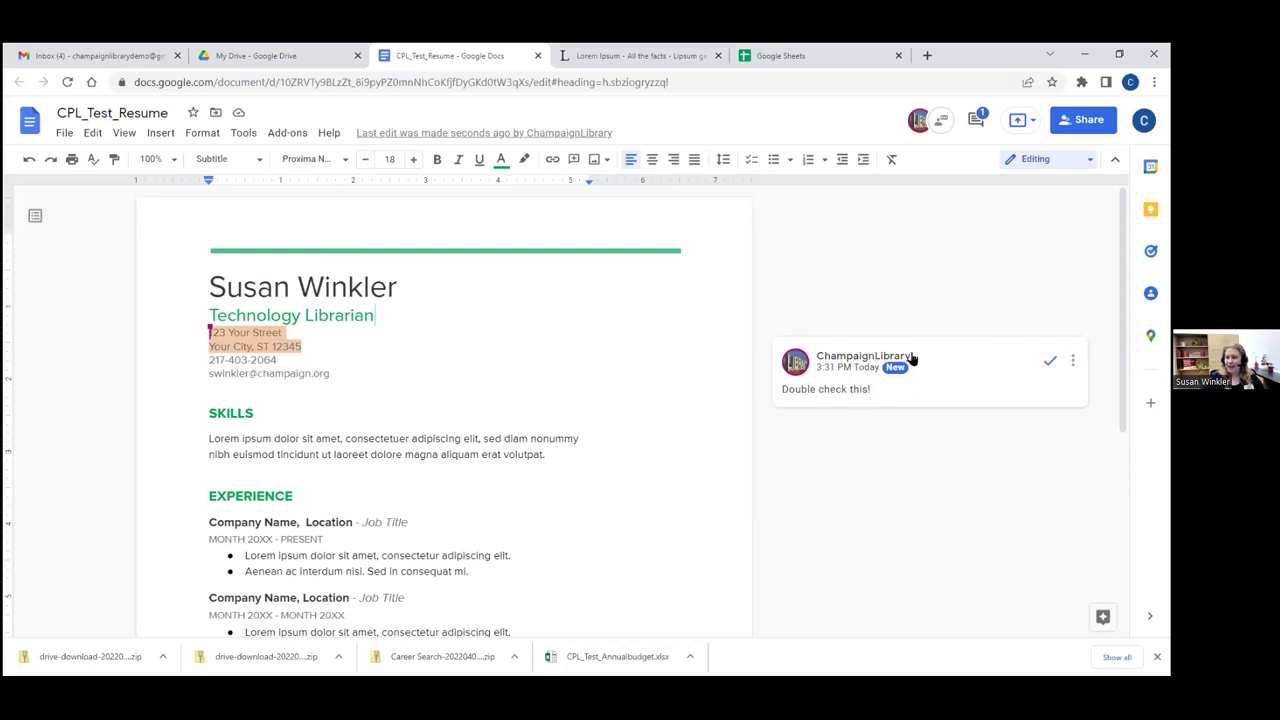
Step: Reply 'Oh thanks, I'll fix this' to the 'Double check this!' comment, then close comments
{"action": "mouse_move", "coordinate": [903, 377]}
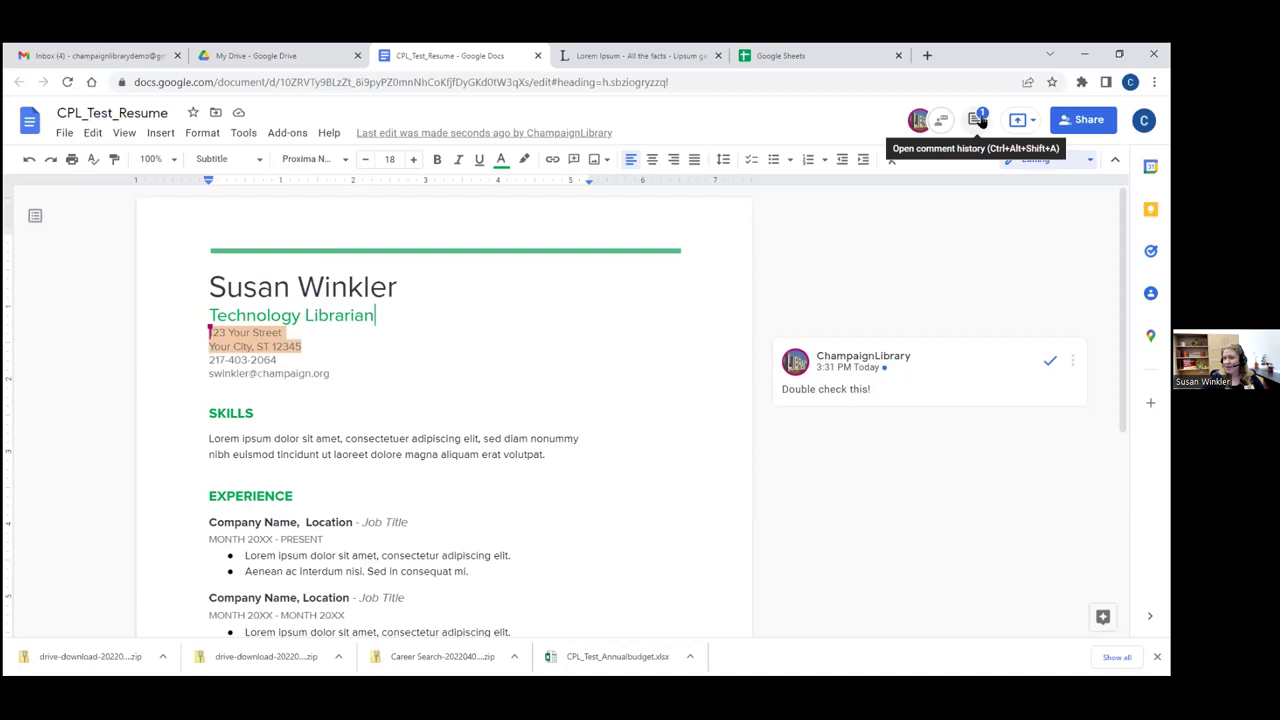
{"action": "left_click", "coordinate": [980, 120]}
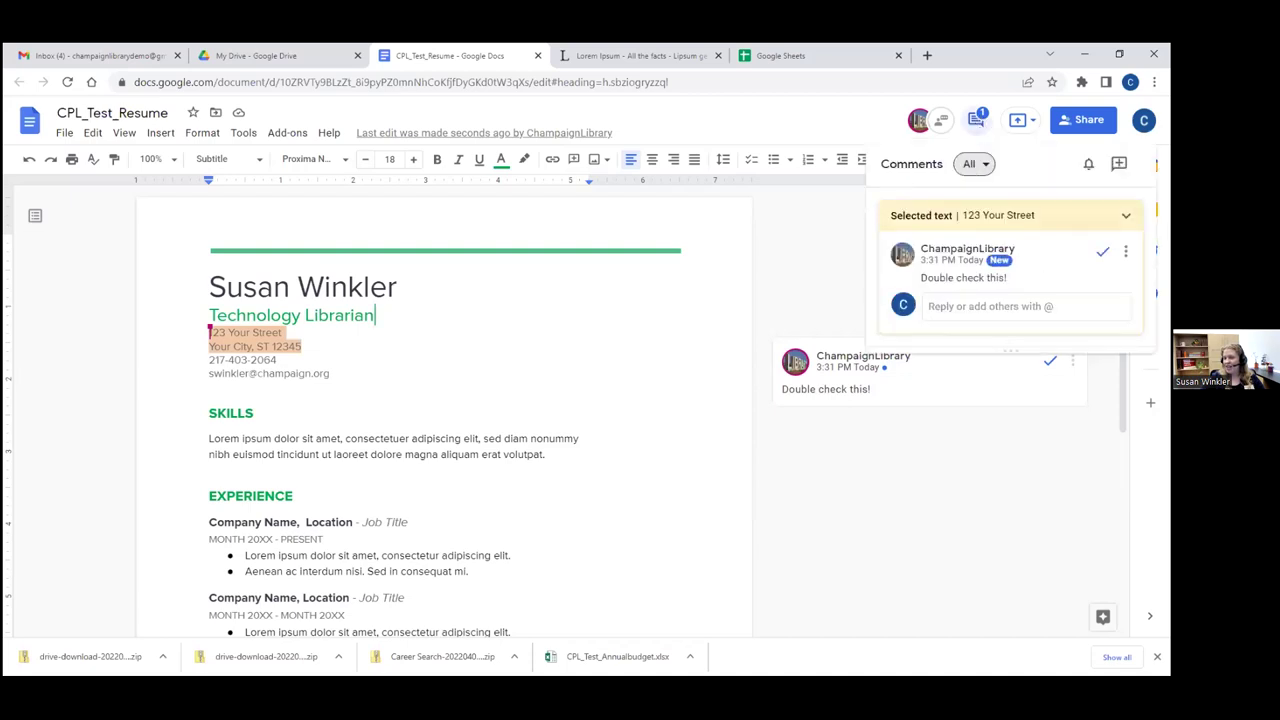
{"action": "left_click", "coordinate": [1050, 305]}
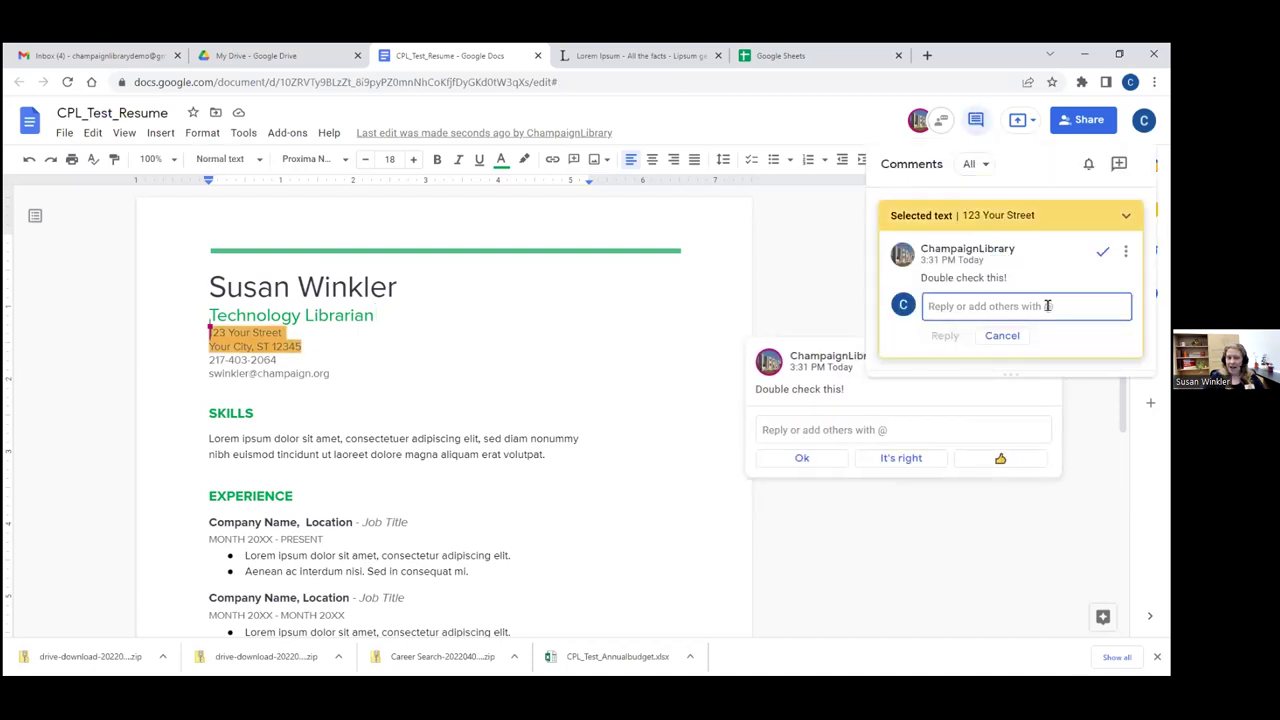
{"action": "type", "text": "Oh thanks, I"}
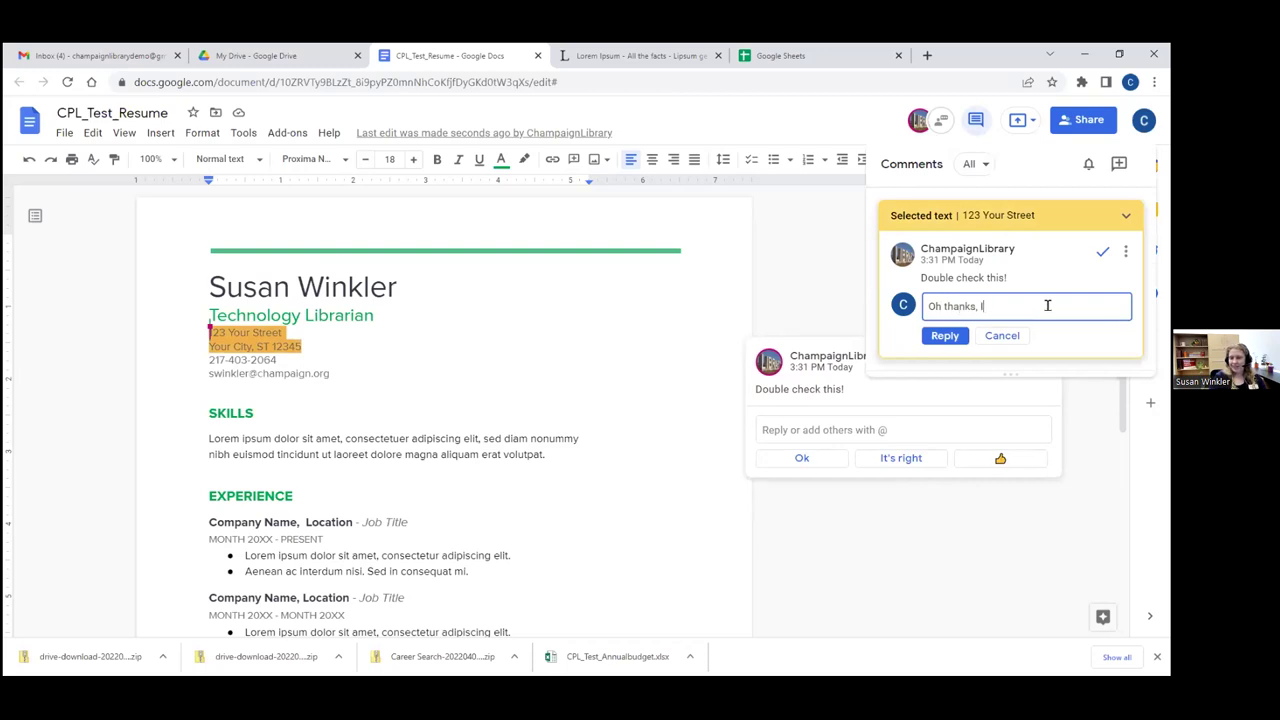
{"action": "type", "text": "'ll fix this."}
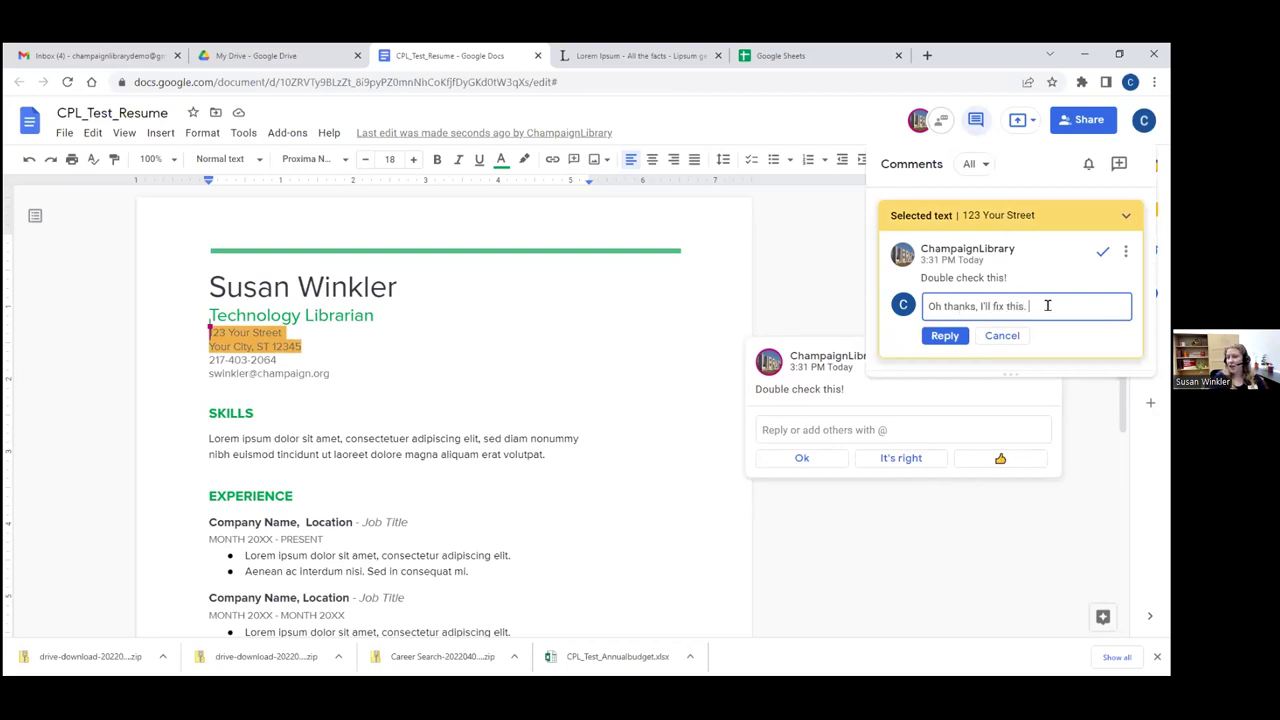
{"action": "left_click", "coordinate": [945, 336]}
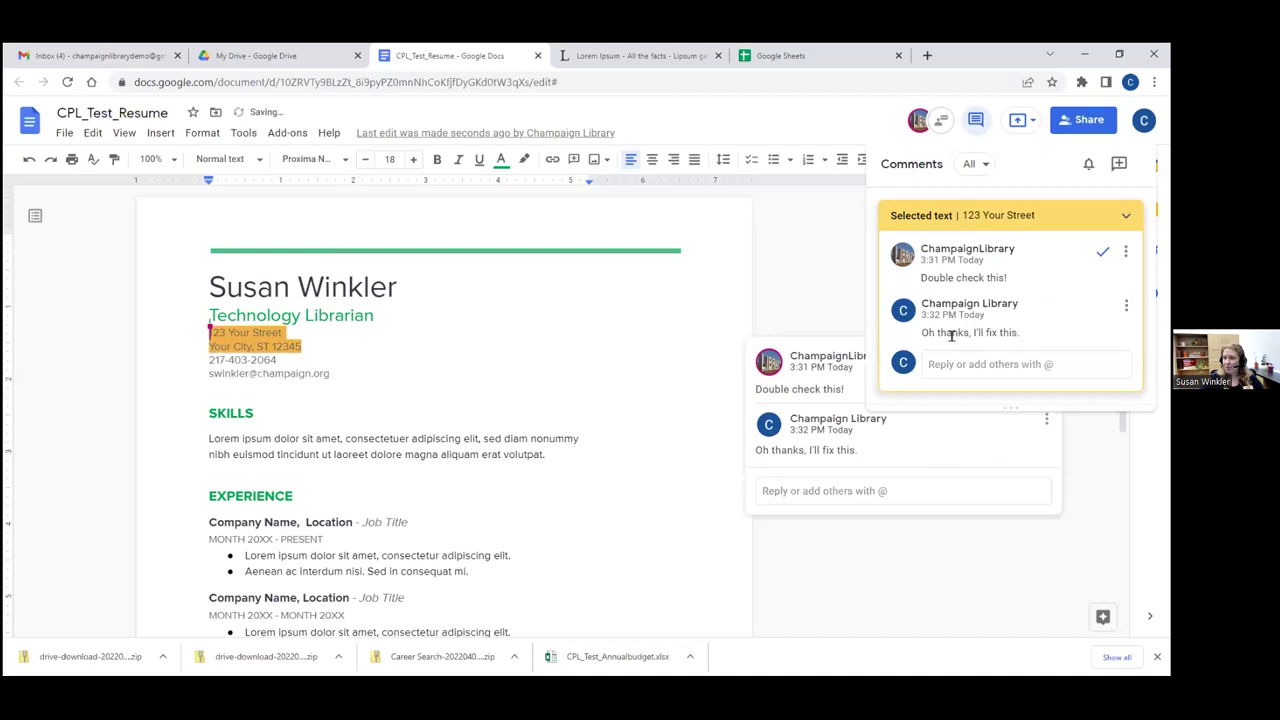
{"action": "left_click", "coordinate": [289, 342]}
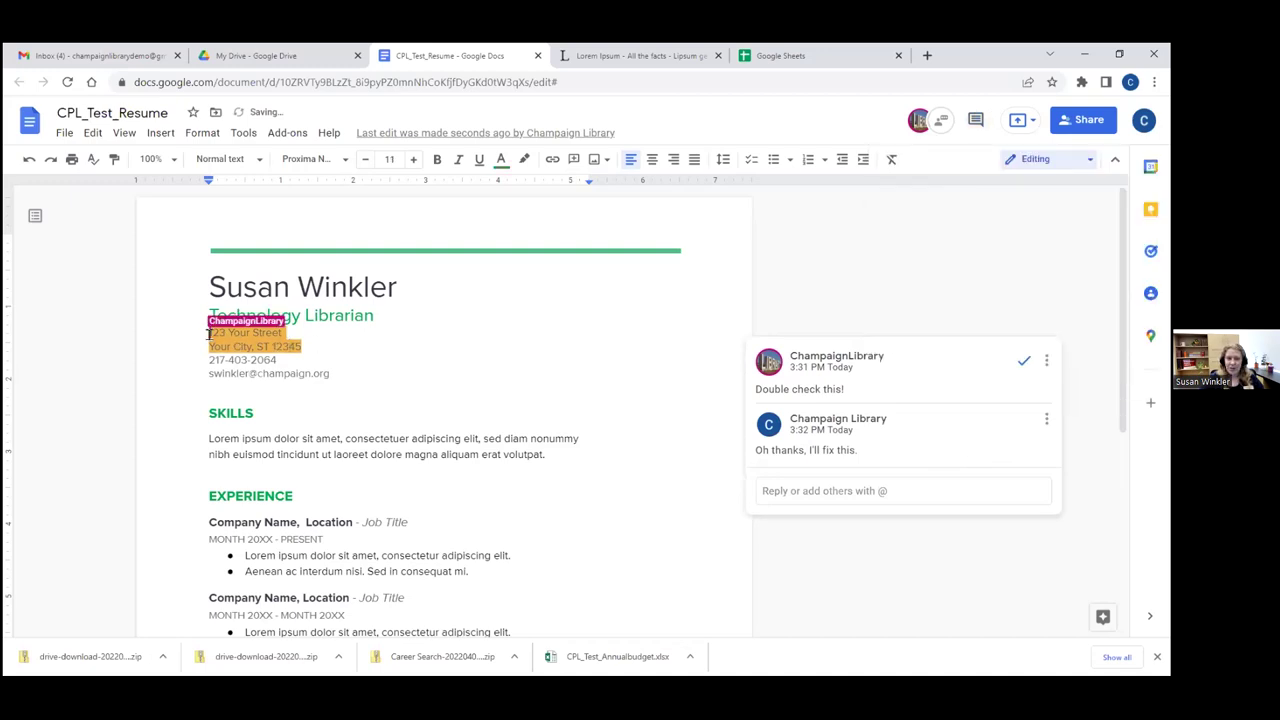
Step: Replace the two-line placeholder address with 200 W. Green Street / Champaign, IL 61822
{"action": "left_click_drag", "start_coordinate": [265, 340], "coordinate": [303, 343]}
{"action": "type", "text": "200 "}
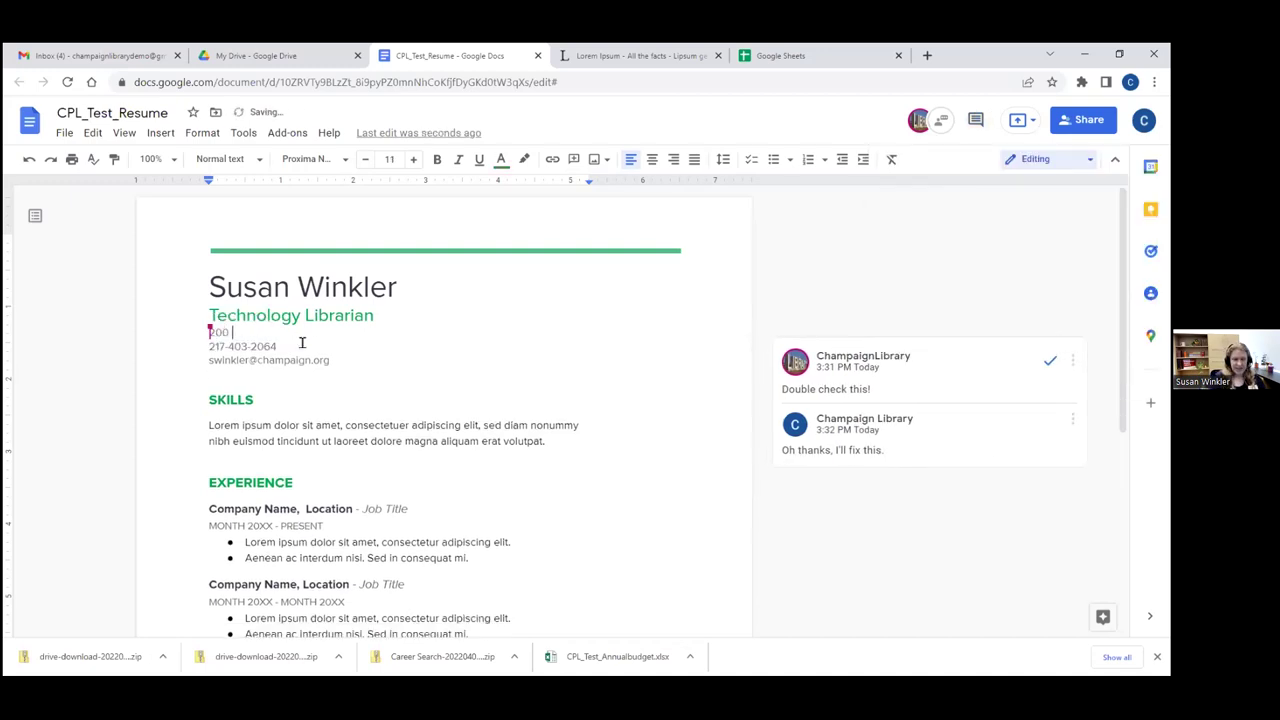
{"action": "type", "text": "W. Green Stre"}
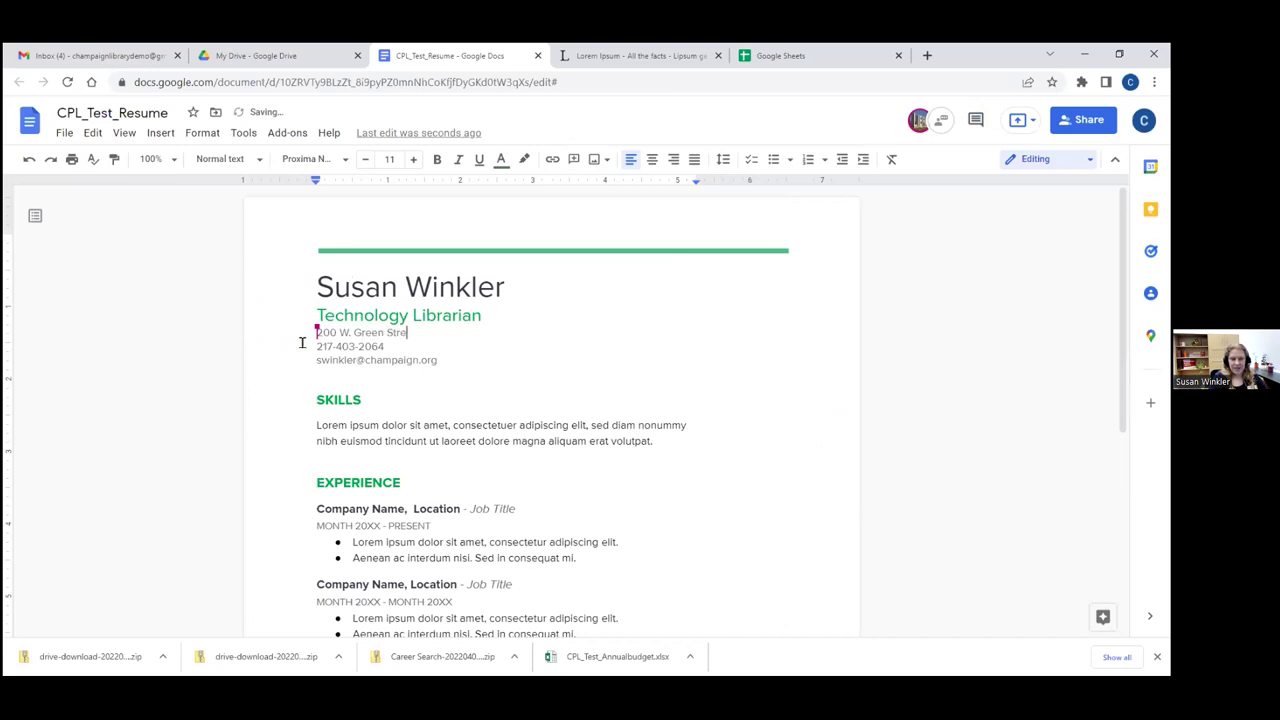
{"action": "type", "text": "et"}
{"action": "key", "text": "Return"}
{"action": "type", "text": "Champaign, IL 61822"}
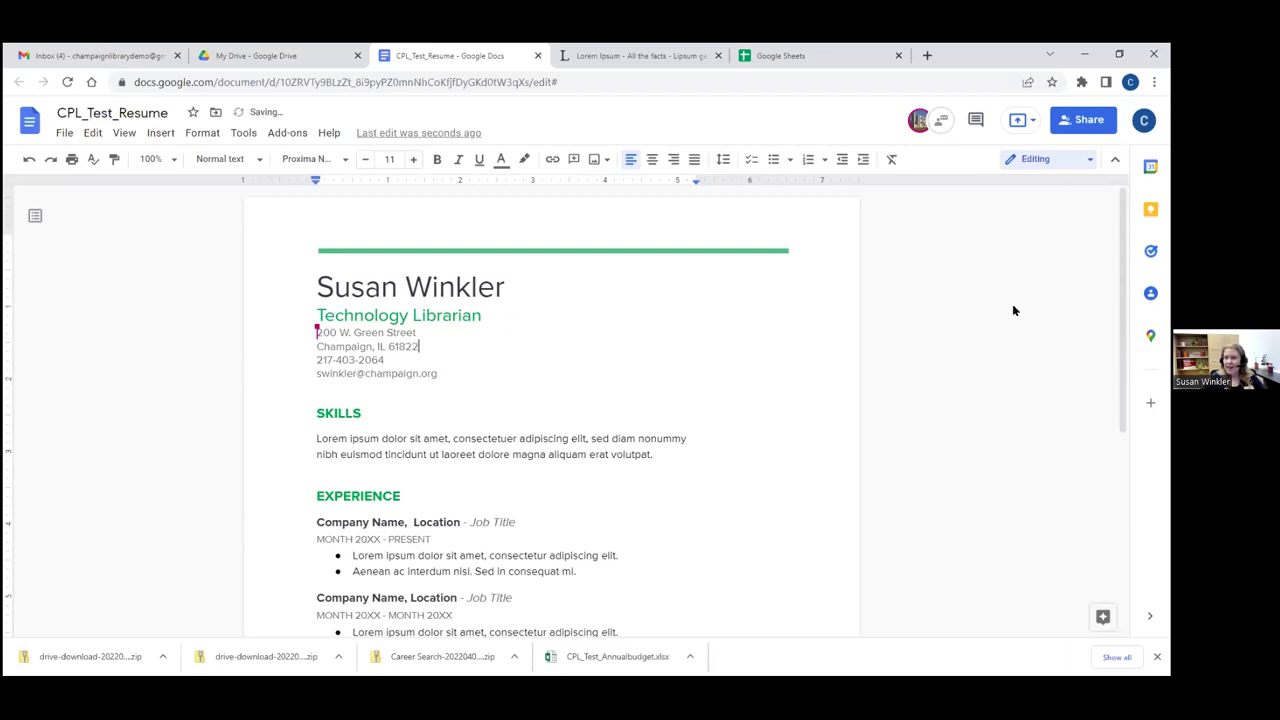
Step: Resolve the 'Double check this!' comment on the address
{"action": "left_click", "coordinate": [975, 120]}
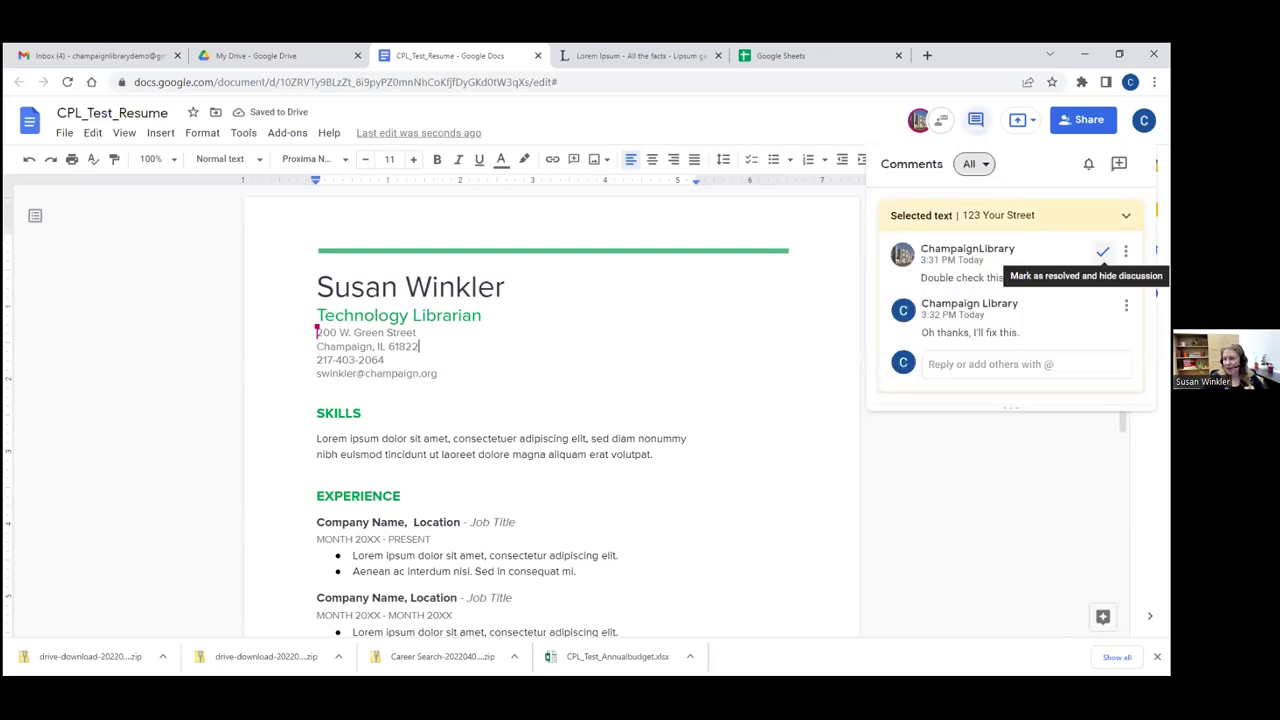
{"action": "left_click", "coordinate": [975, 120]}
{"action": "left_click", "coordinate": [975, 120]}
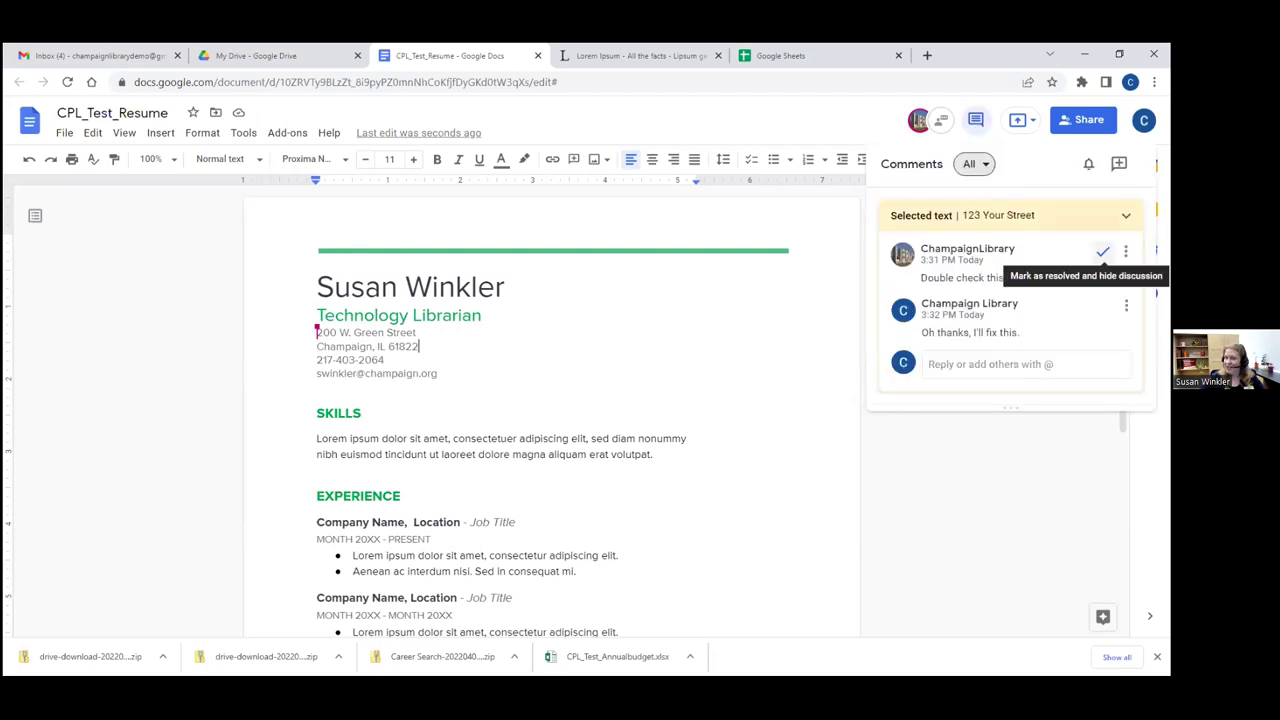
{"action": "left_click", "coordinate": [1102, 252]}
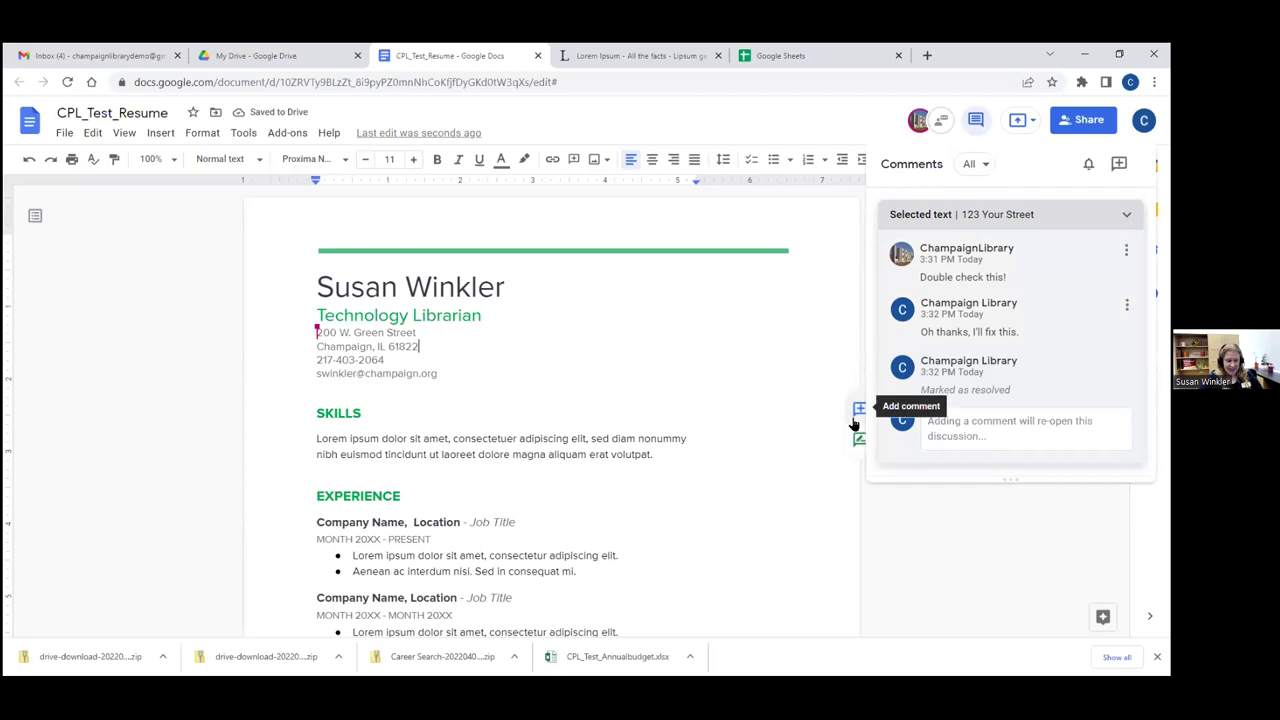
Step: Zoom the page to 125% and close the Comments panel so the résumé fills the window
{"action": "key", "text": "ctrl+plus"}
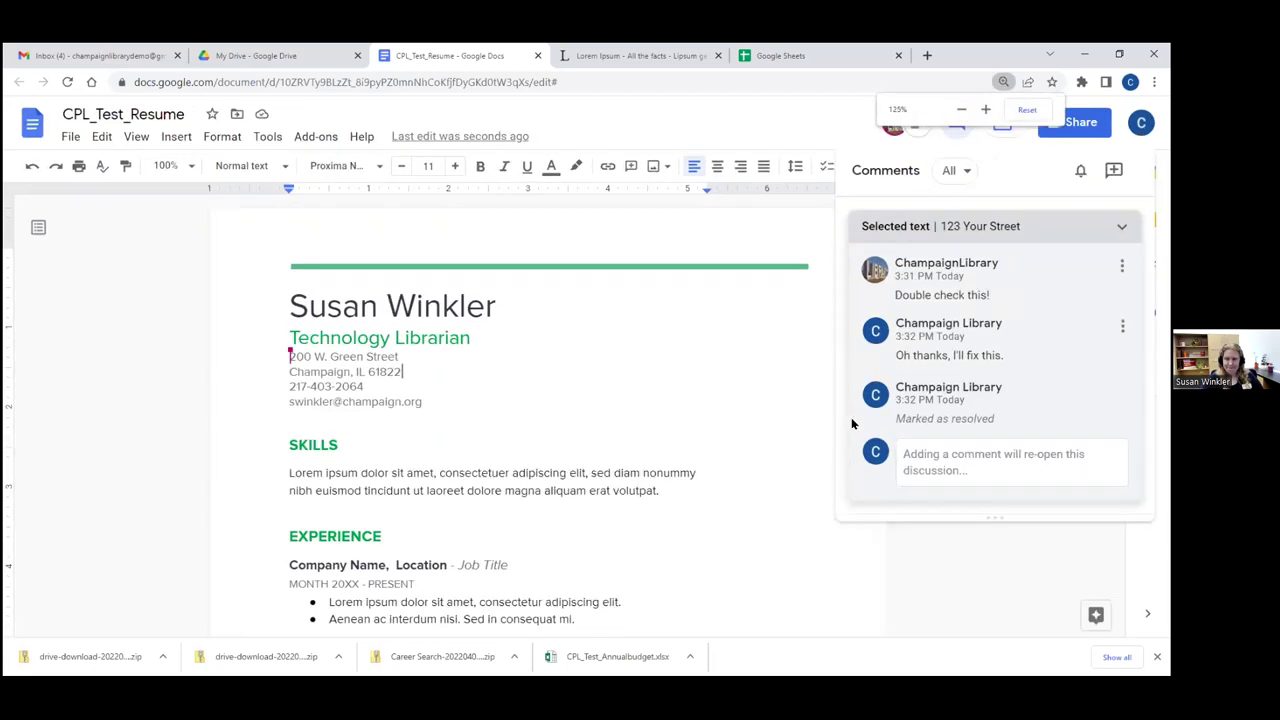
{"action": "key", "text": "ctrl+plus"}
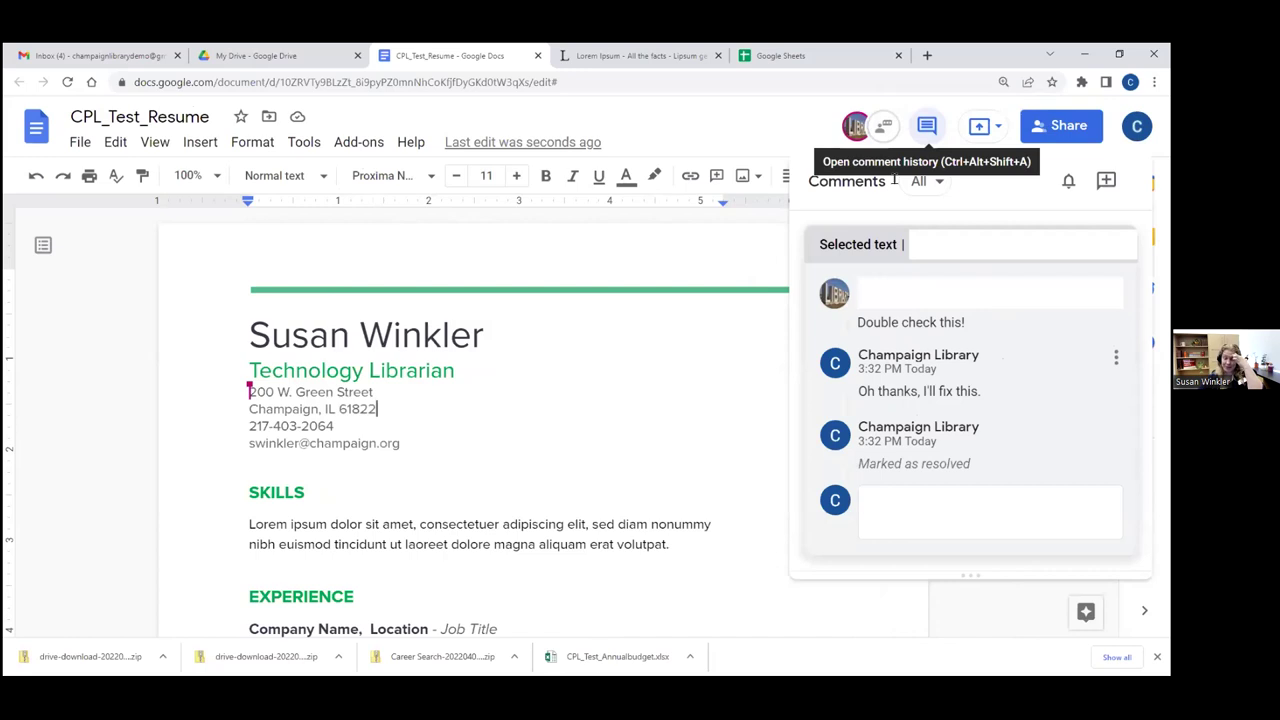
{"action": "left_click", "coordinate": [764, 366]}
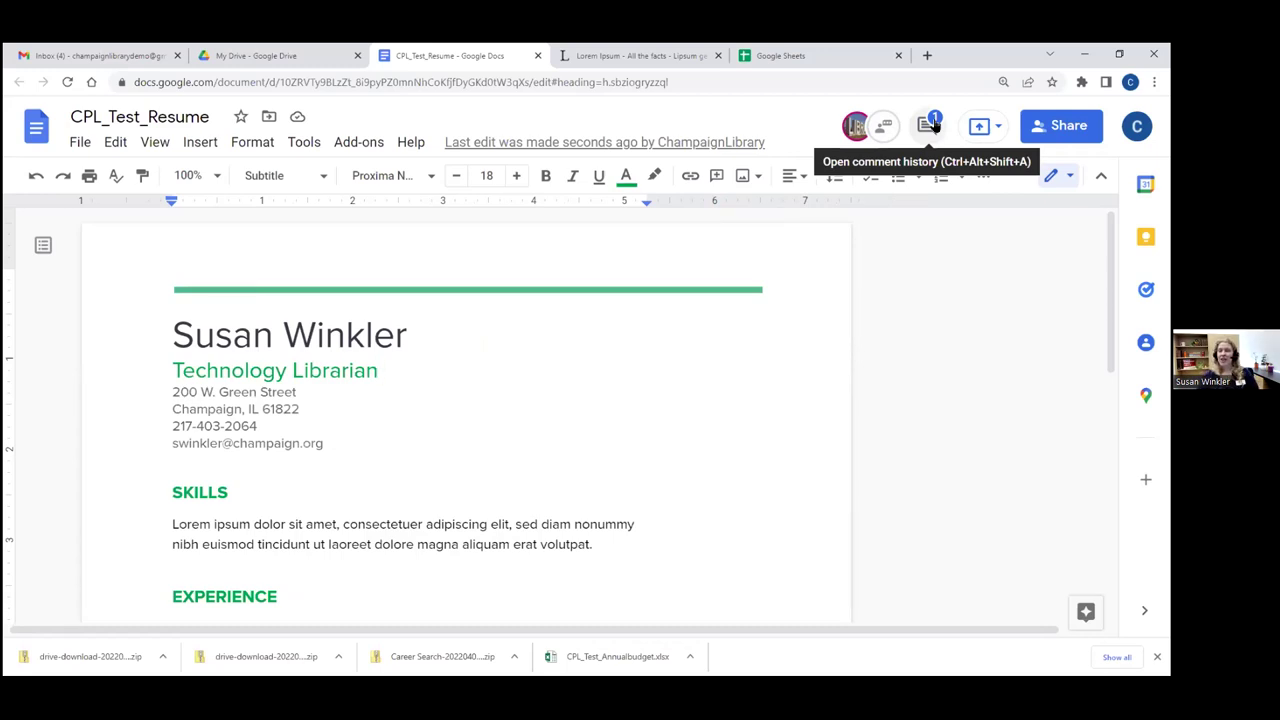
Step: Reply 'Thanks!' to the new start-date comment
{"action": "left_click", "coordinate": [932, 124]}
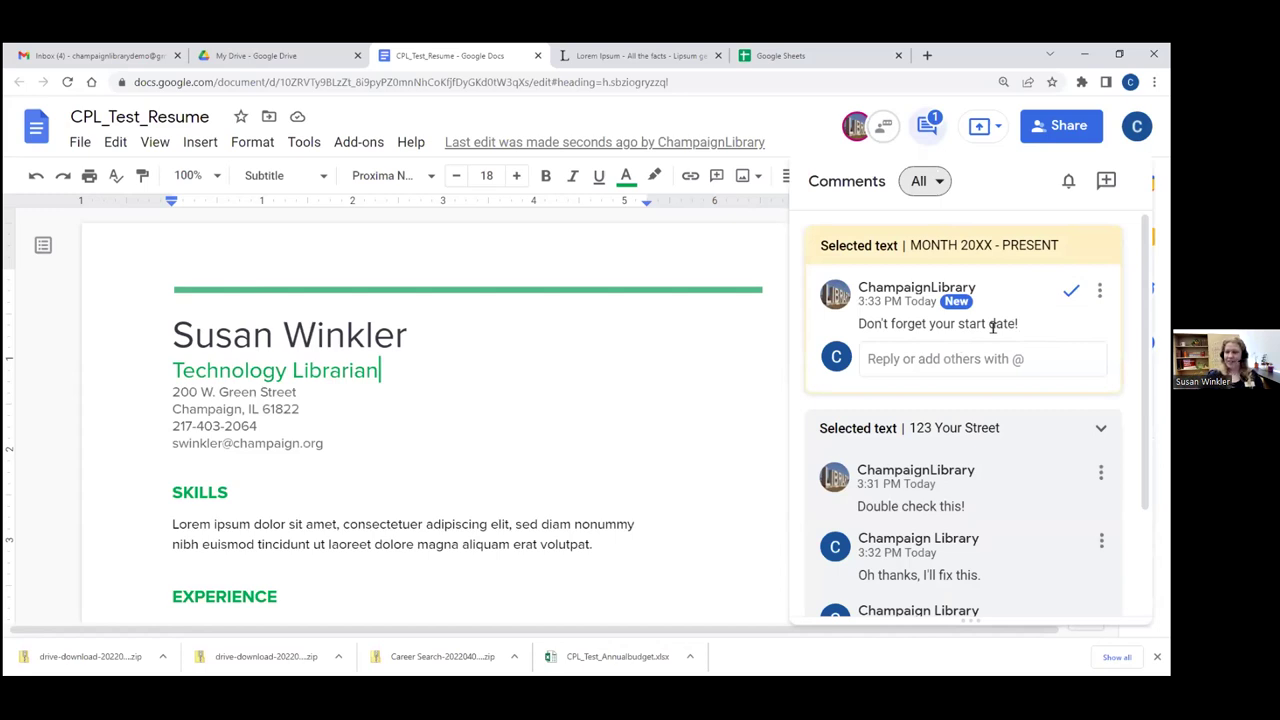
{"action": "left_click", "coordinate": [947, 360]}
{"action": "type", "text": "Thanks!"}
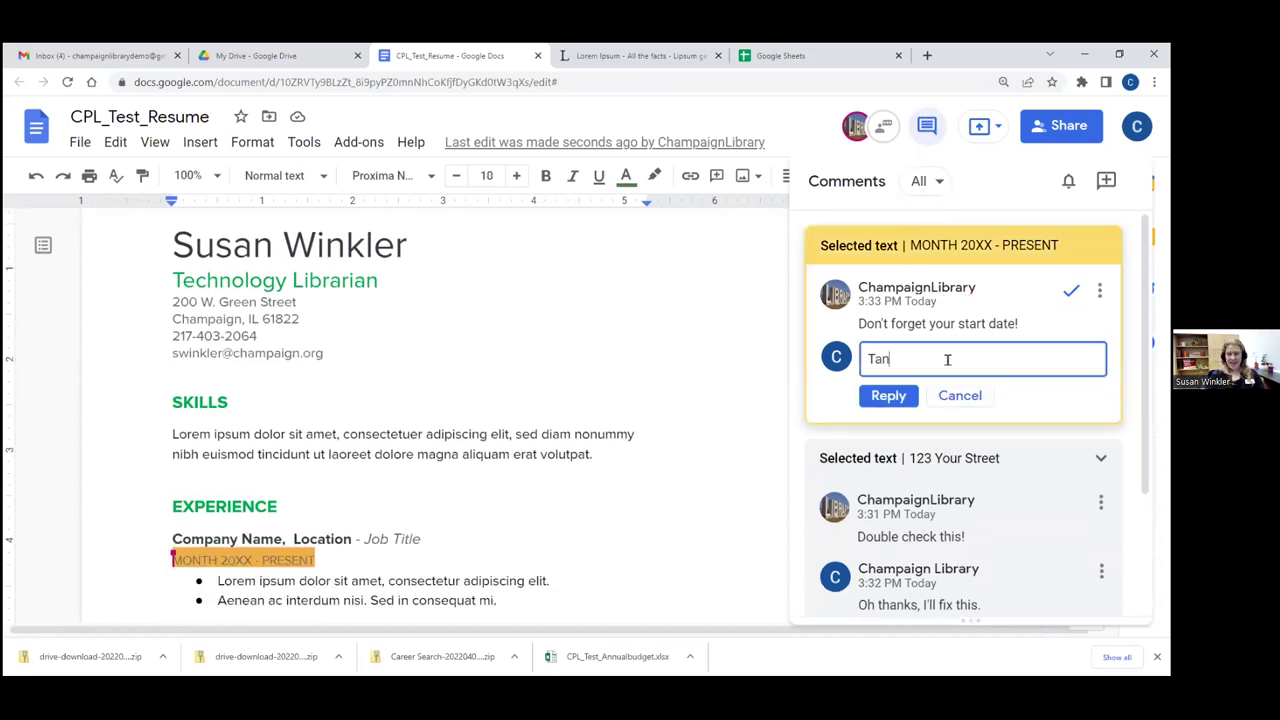
{"action": "left_click", "coordinate": [888, 396]}
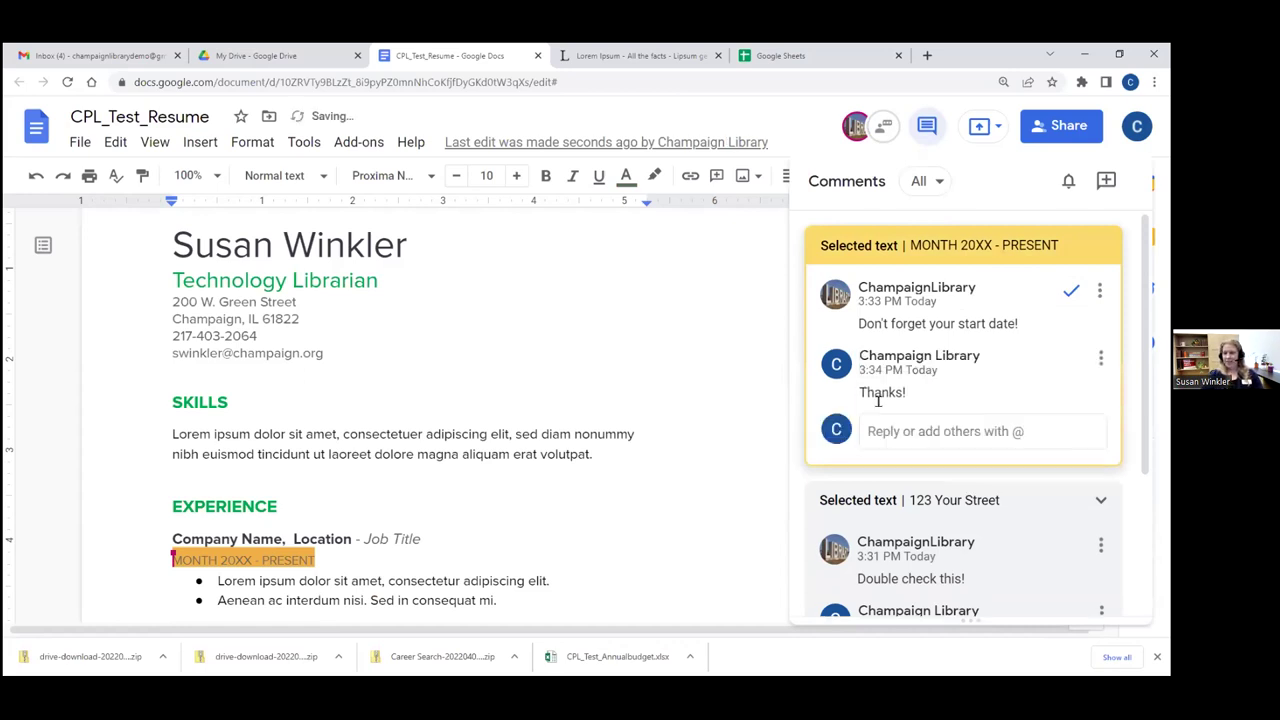
{"action": "left_click", "coordinate": [316, 559]}
Step: Change the first job's dates from MONTH 20XX - PRESENT to April 2022- PRESENT
{"action": "key", "text": "Delete"}
{"action": "key", "text": "Delete"}
{"action": "key", "text": "Delete"}
{"action": "key", "text": "Delete"}
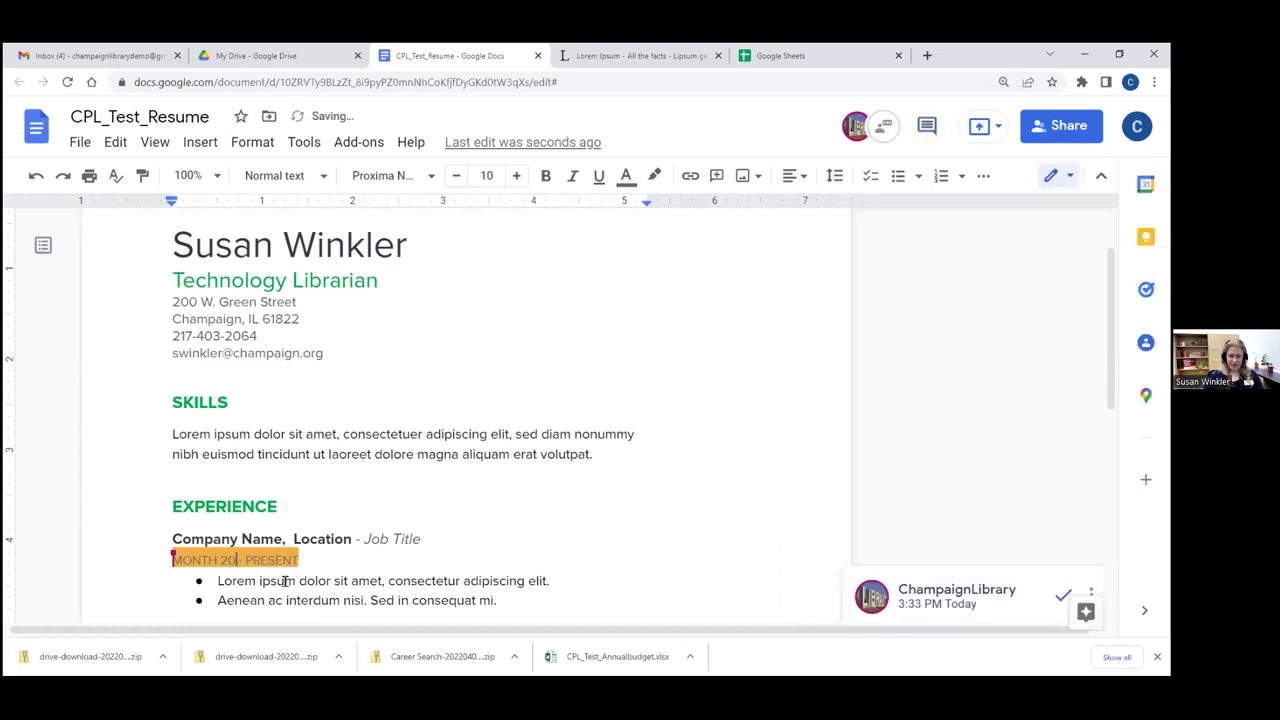
{"action": "type", "text": "22"}
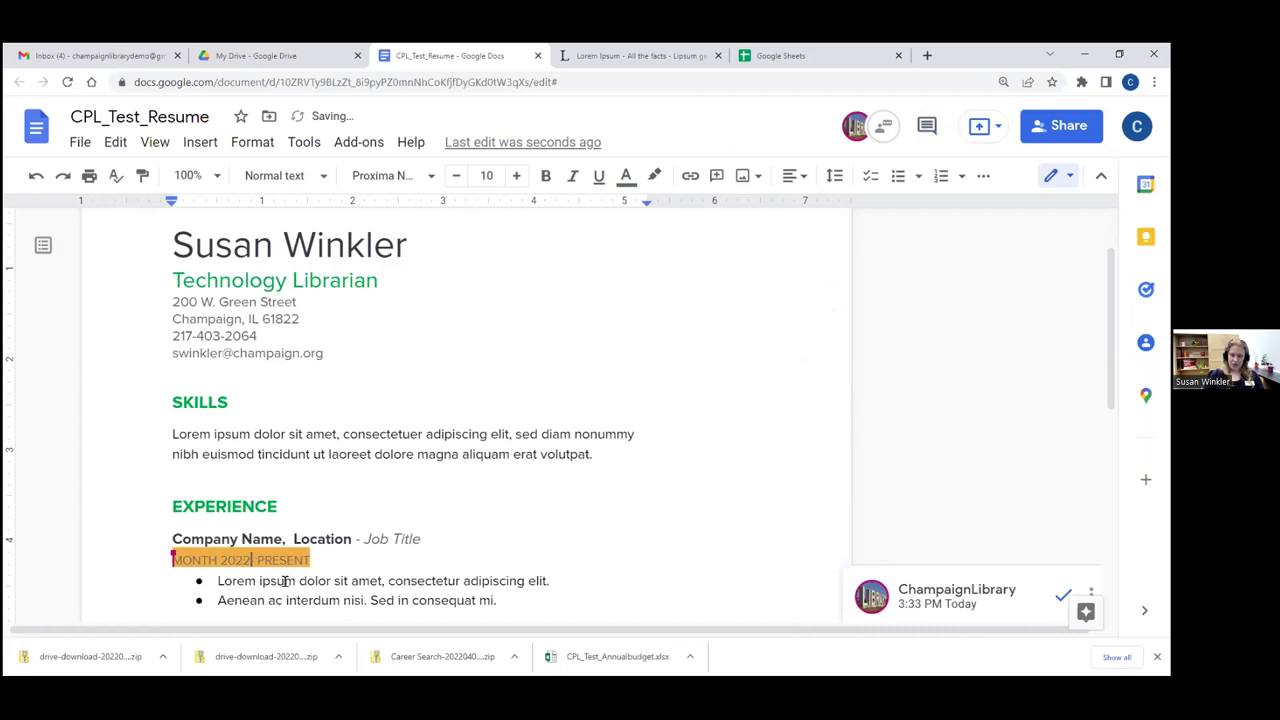
{"action": "key", "text": "BackSpace"}
{"action": "key", "text": "BackSpace"}
{"action": "key", "text": "BackSpace"}
{"action": "key", "text": "BackSpace"}
{"action": "key", "text": "BackSpace"}
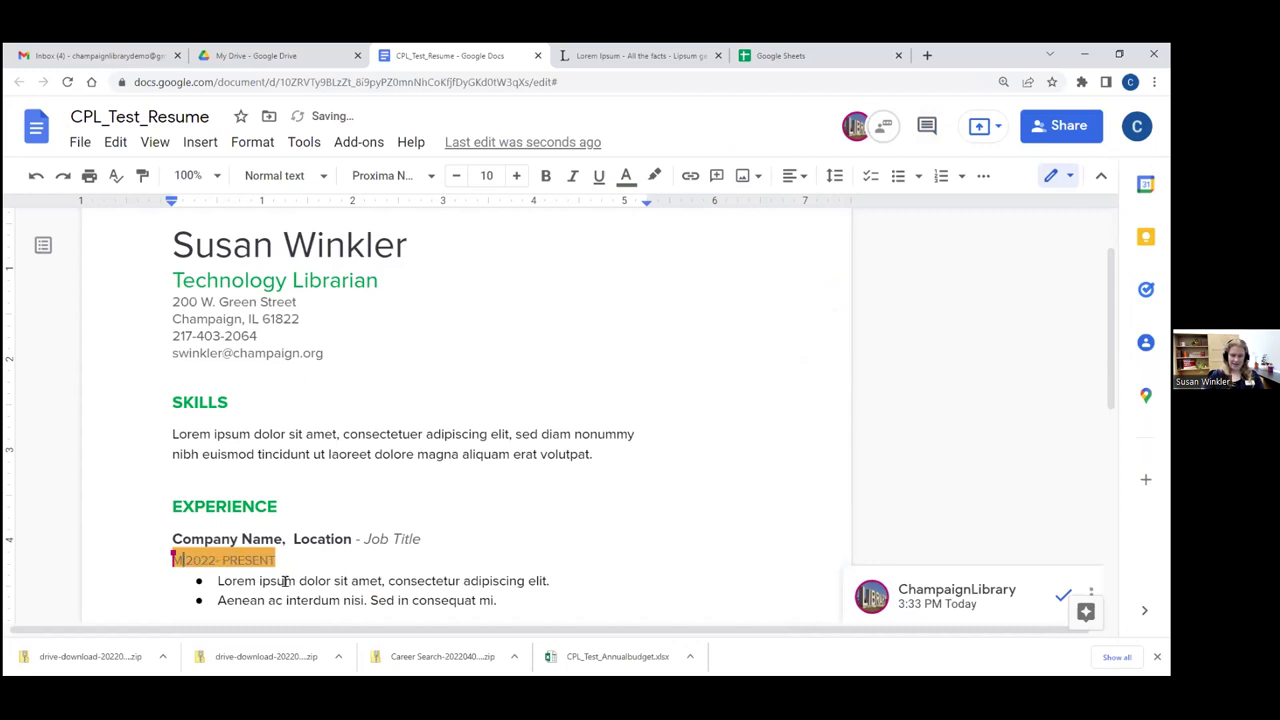
{"action": "type", "text": "April"}
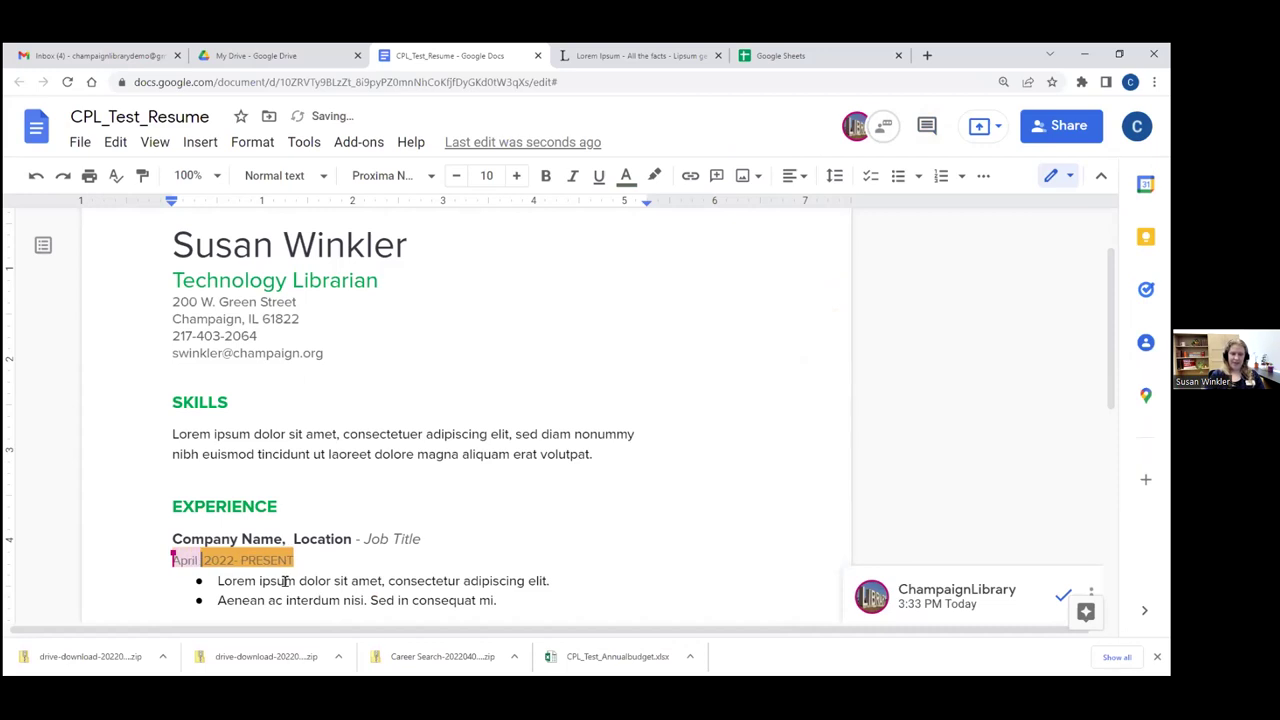
{"action": "key", "text": "End"}
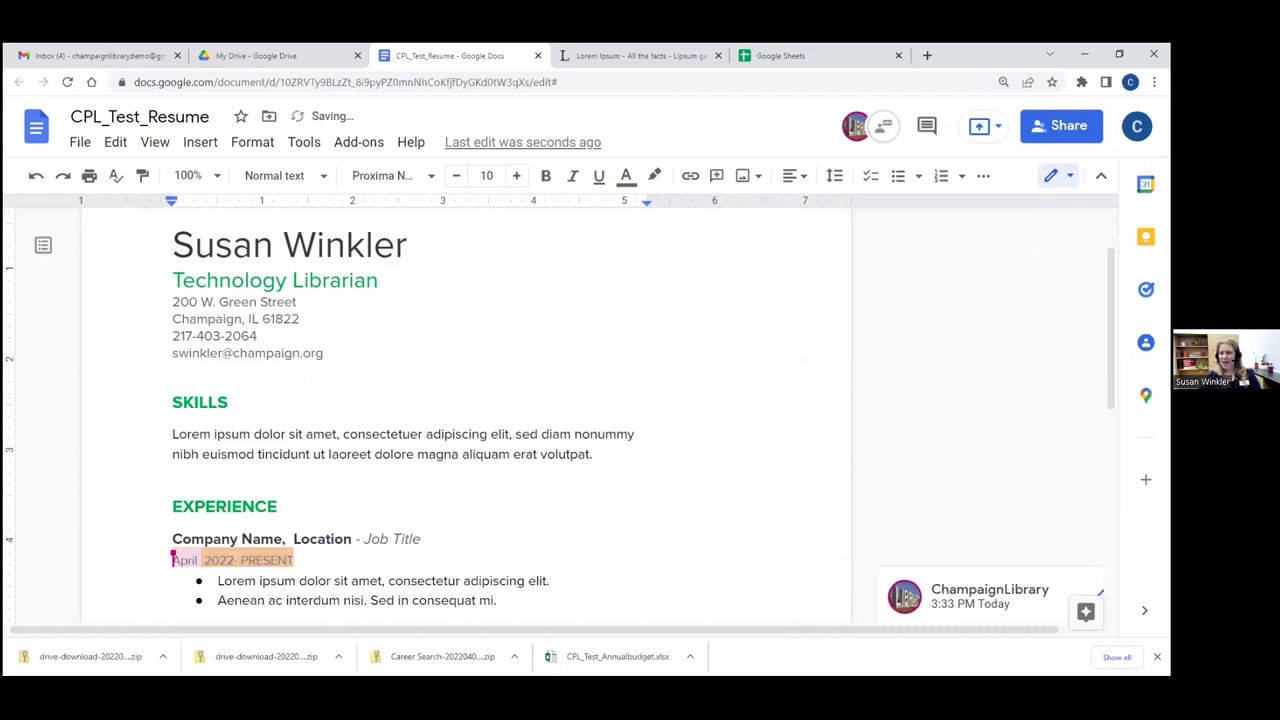
{"action": "left_click", "coordinate": [927, 126]}
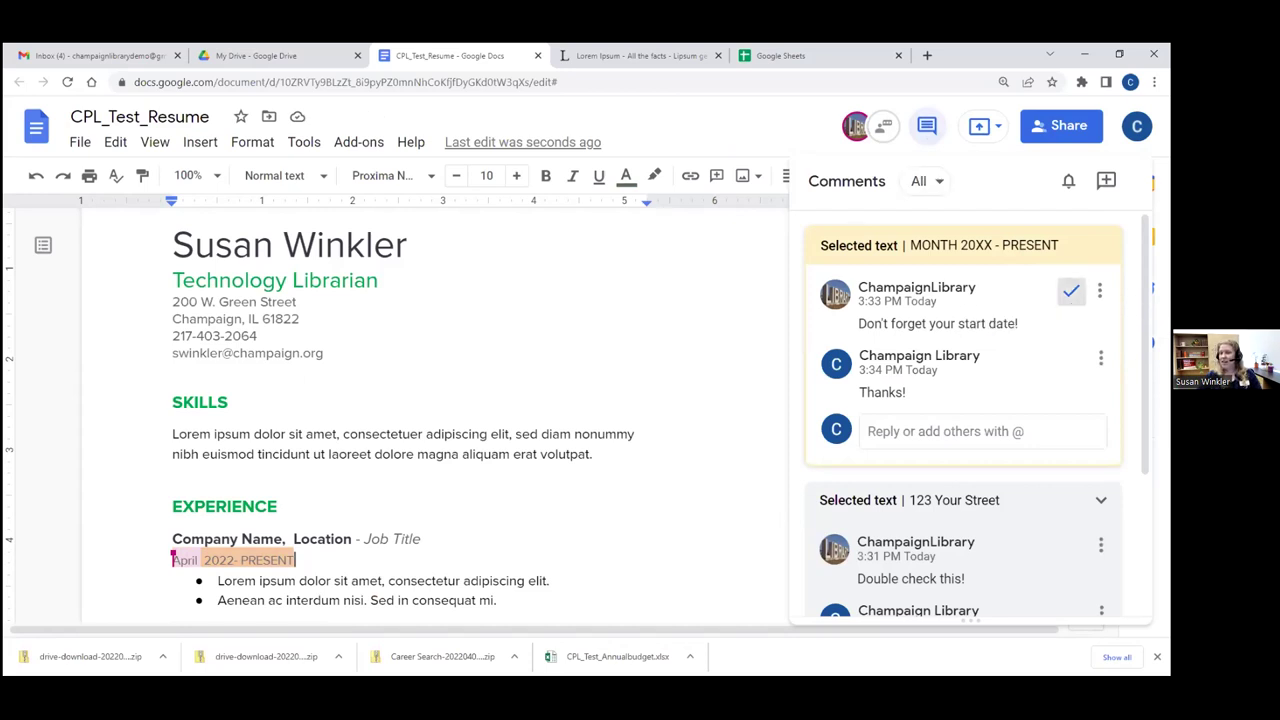
Step: Resolve the start-date comment, close the panel, and scroll through the résumé to review it
{"action": "left_click", "coordinate": [1071, 290]}
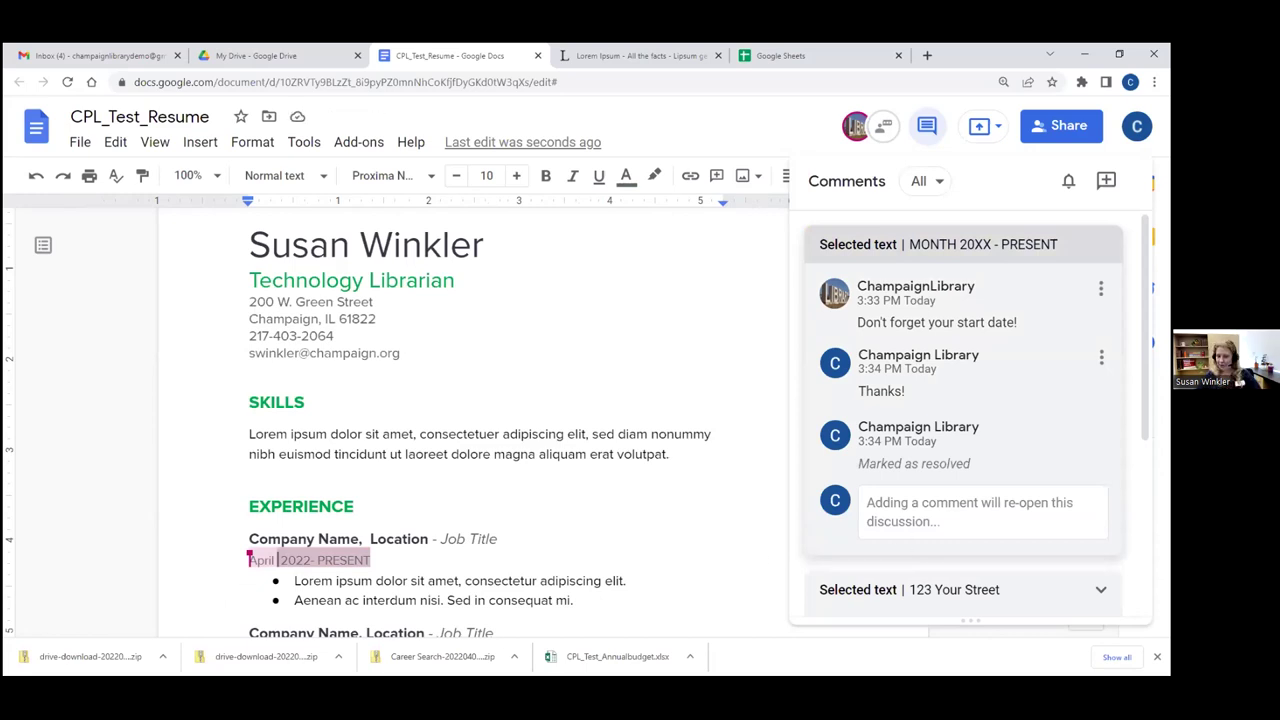
{"action": "left_click", "coordinate": [695, 401]}
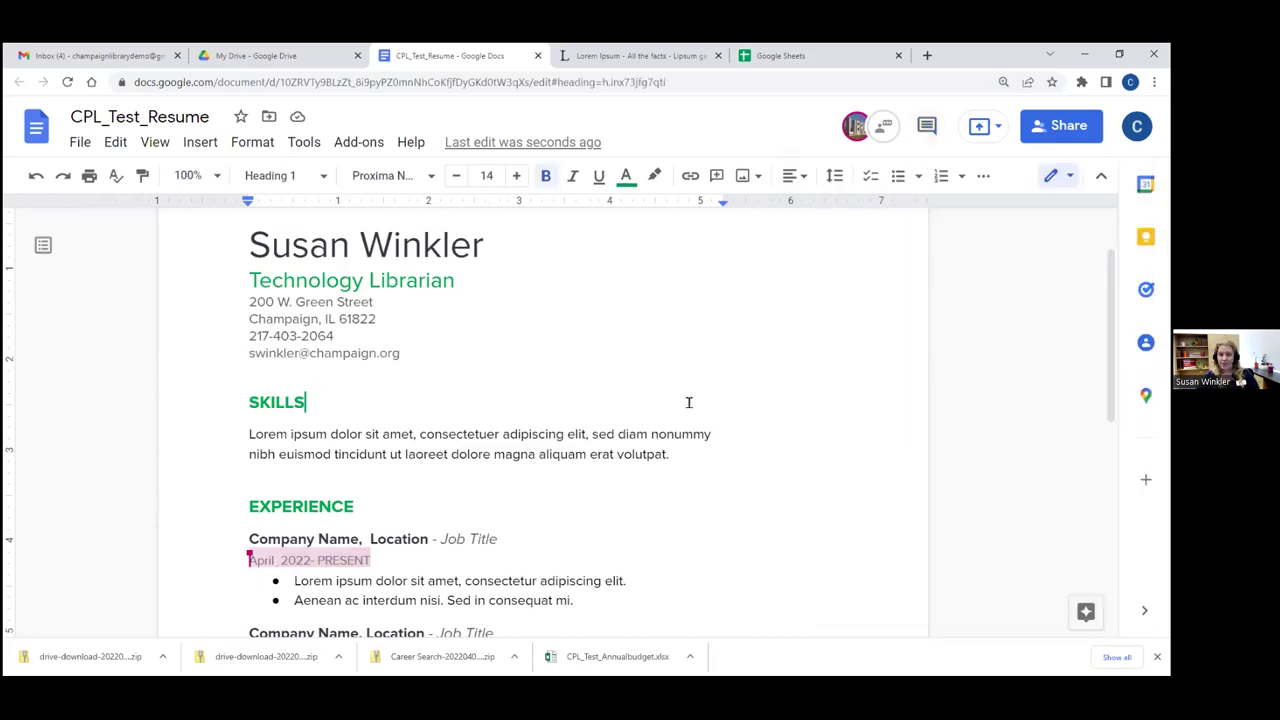
{"action": "left_click", "coordinate": [545, 521]}
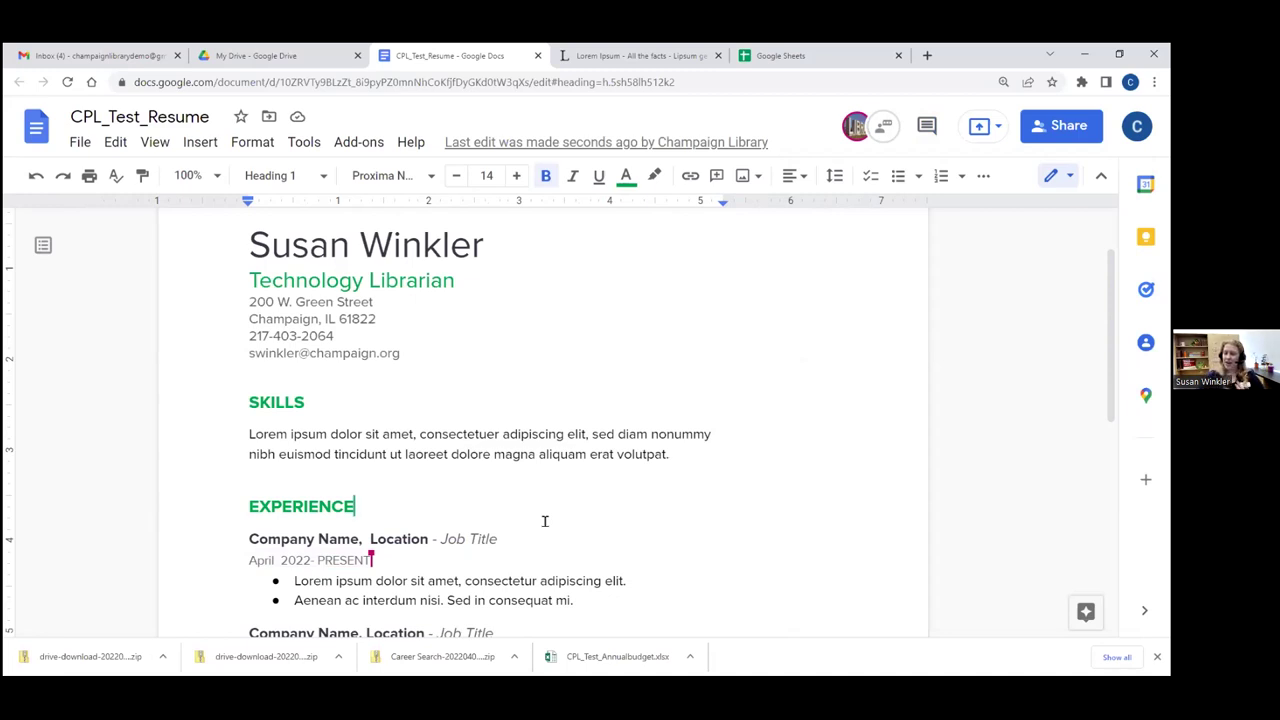
{"action": "scroll", "coordinate": [707, 438], "scroll_direction": "down", "scroll_amount": 5}
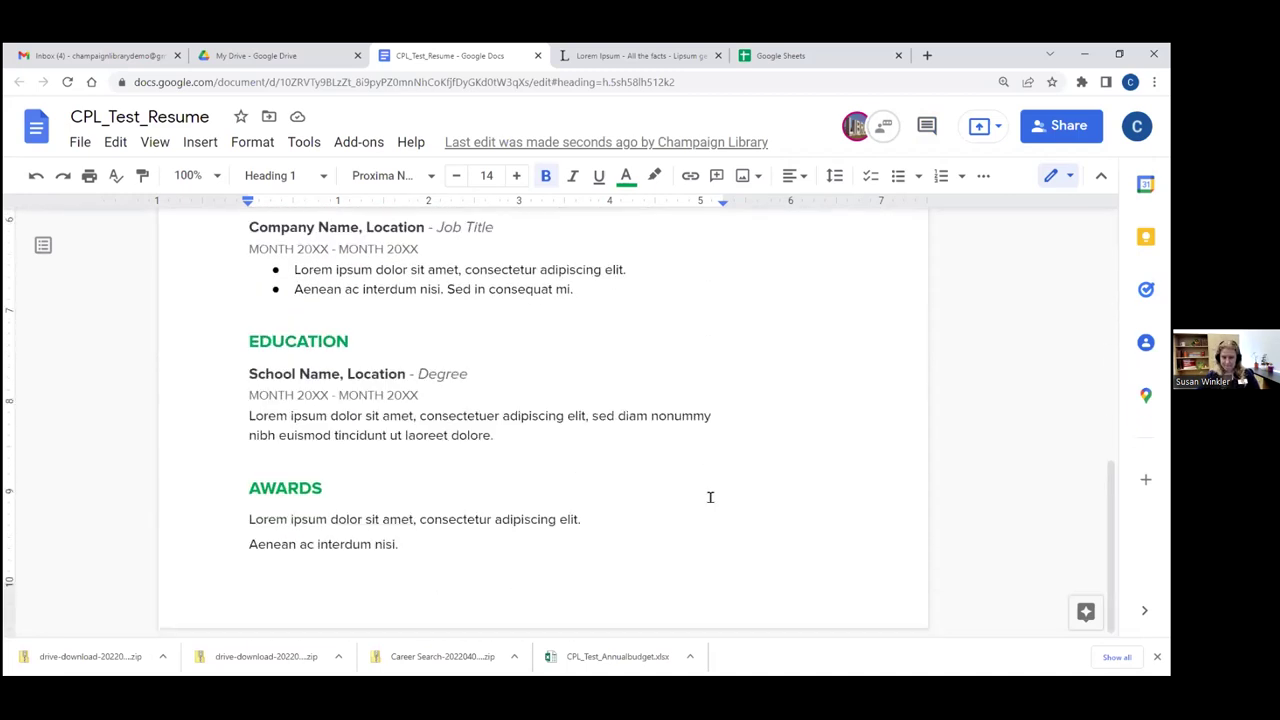
{"action": "scroll", "coordinate": [708, 443], "scroll_direction": "up", "scroll_amount": 3}
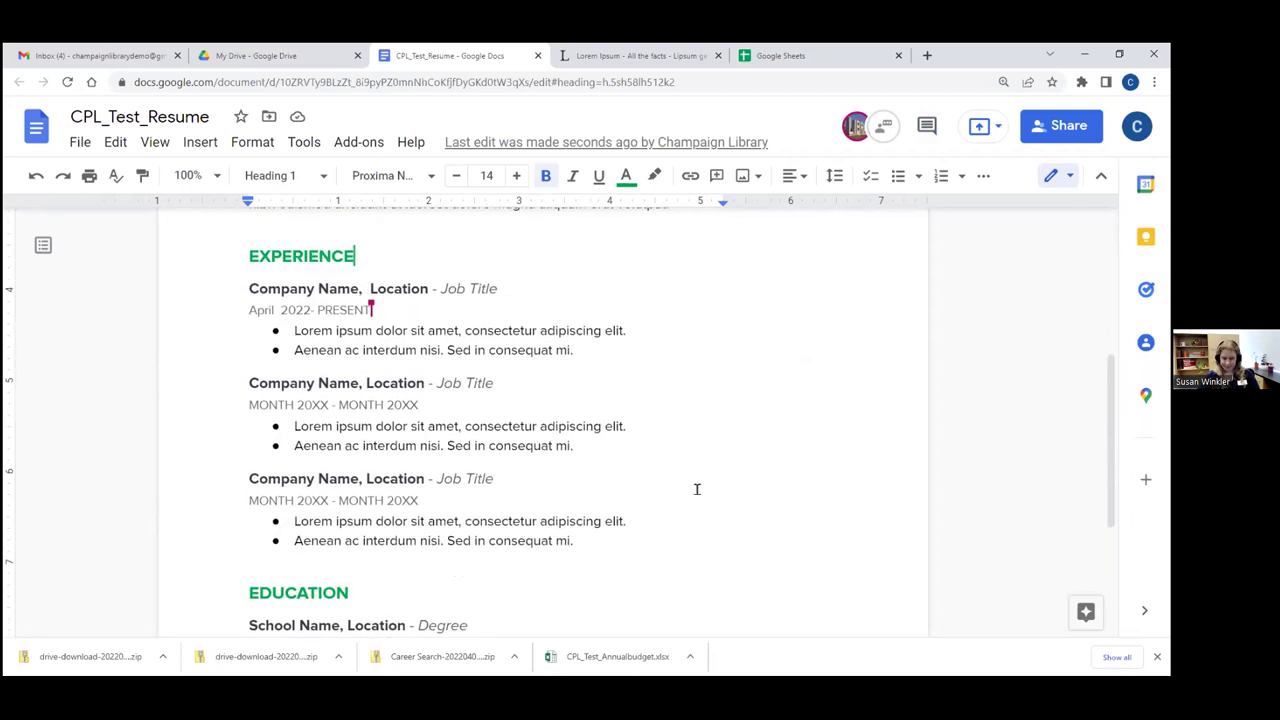
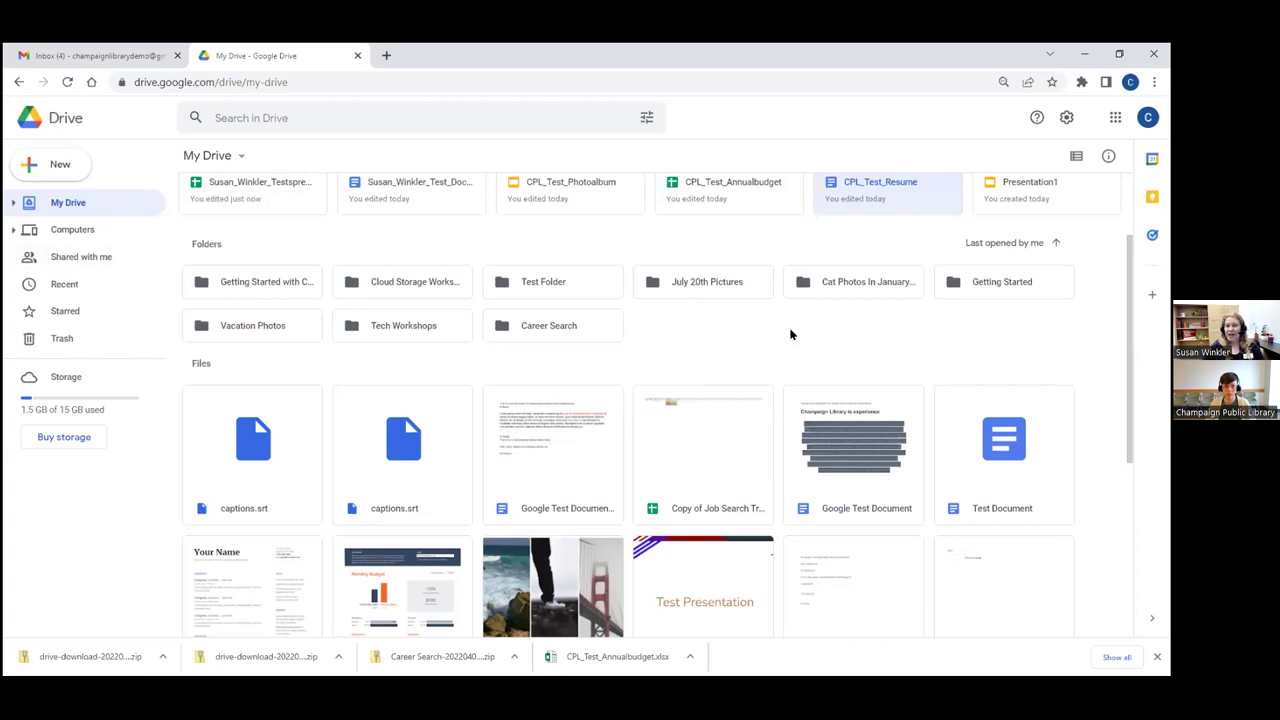
{"action": "left_click", "coordinate": [718, 285]}
{"action": "double_click", "coordinate": [716, 280]}
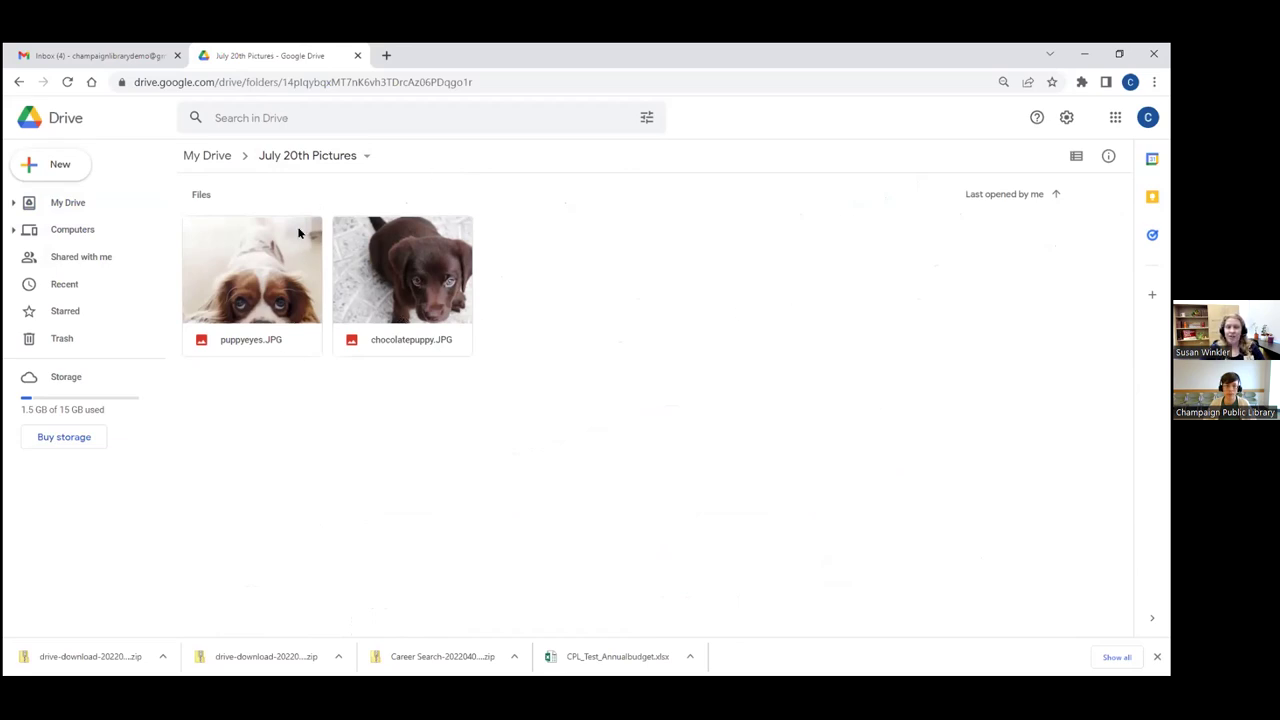
{"action": "left_click", "coordinate": [229, 160]}
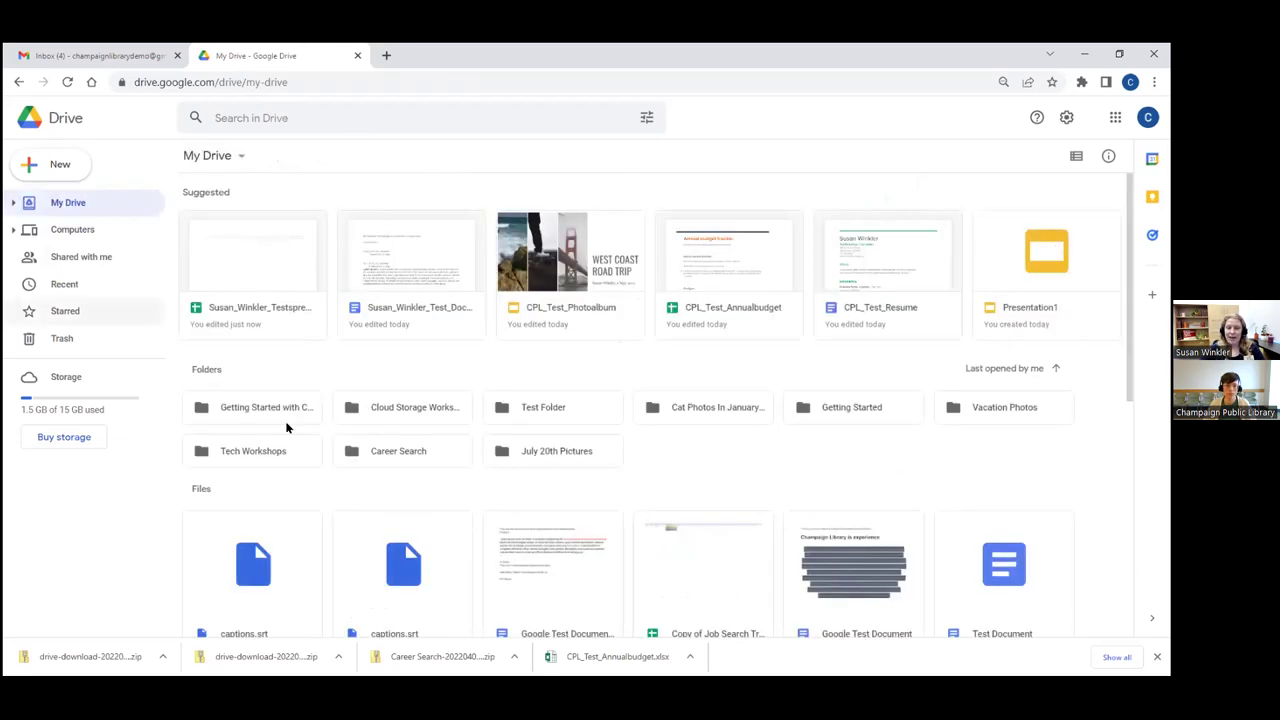
{"action": "left_click", "coordinate": [559, 455]}
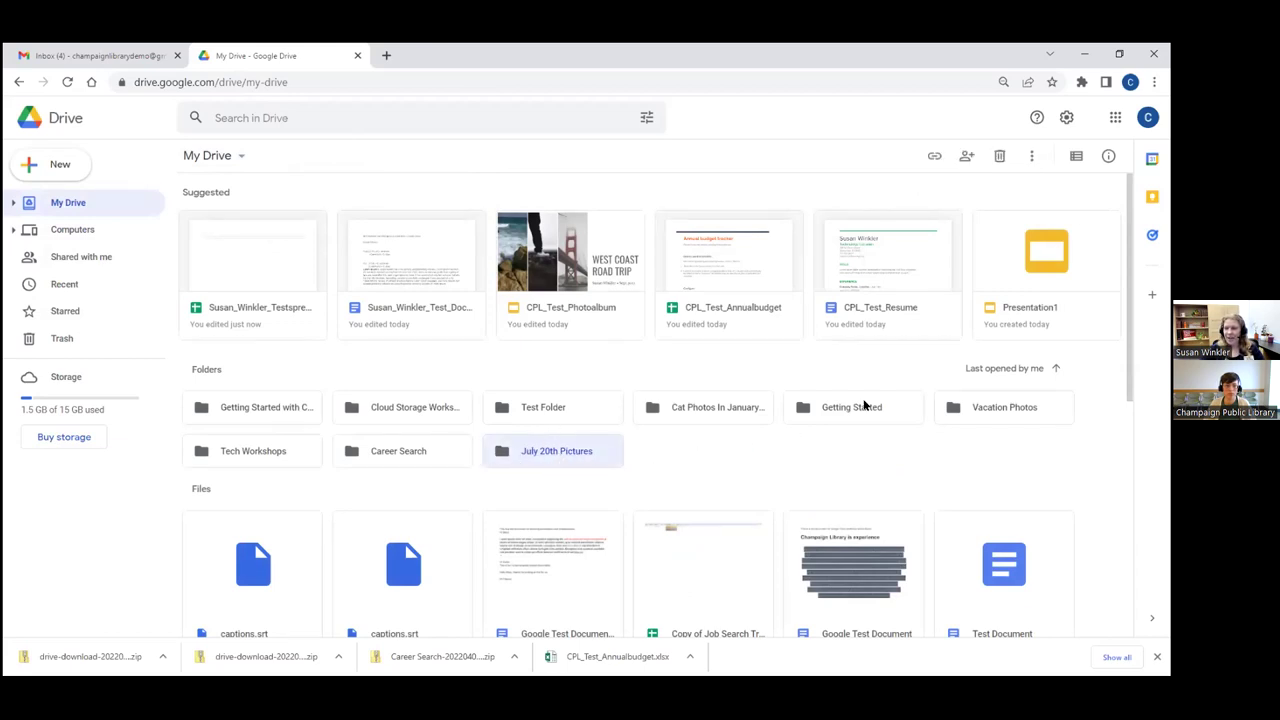
Step: Share the July 20th Pictures folder with the library contact as an Editor, then dismiss the confirmation
{"action": "left_click", "coordinate": [966, 156]}
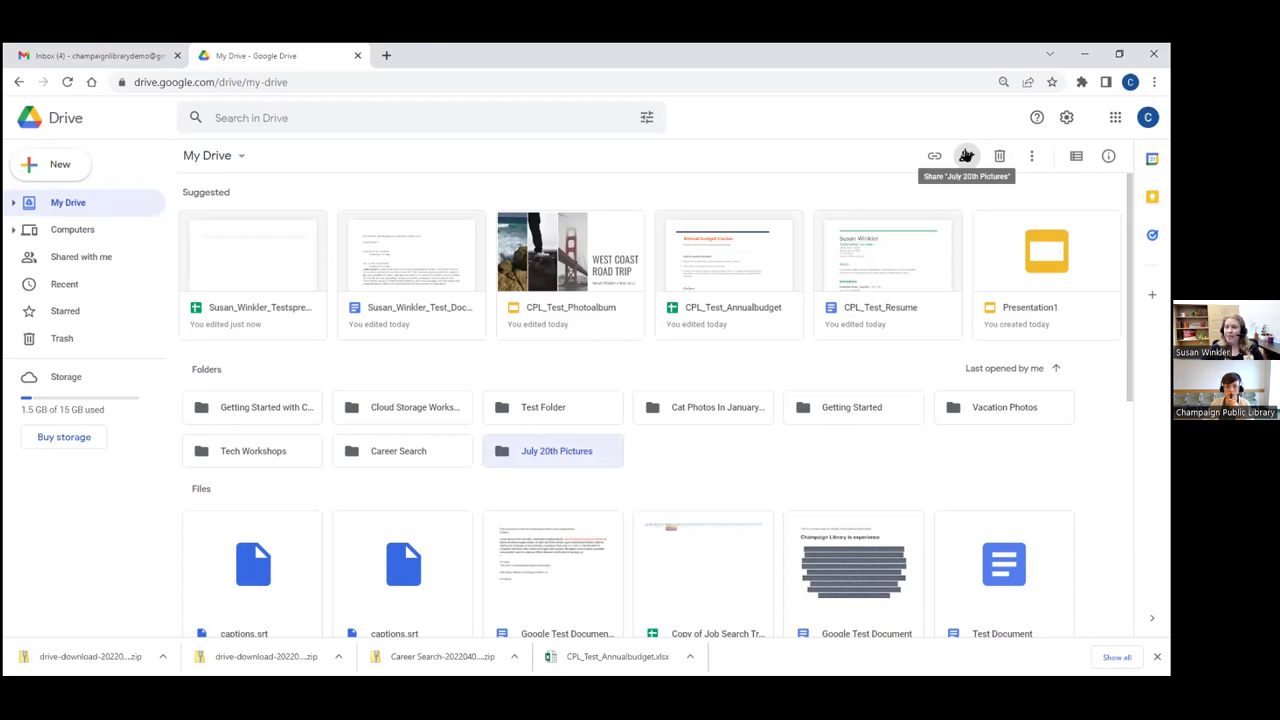
{"action": "left_click", "coordinate": [966, 157]}
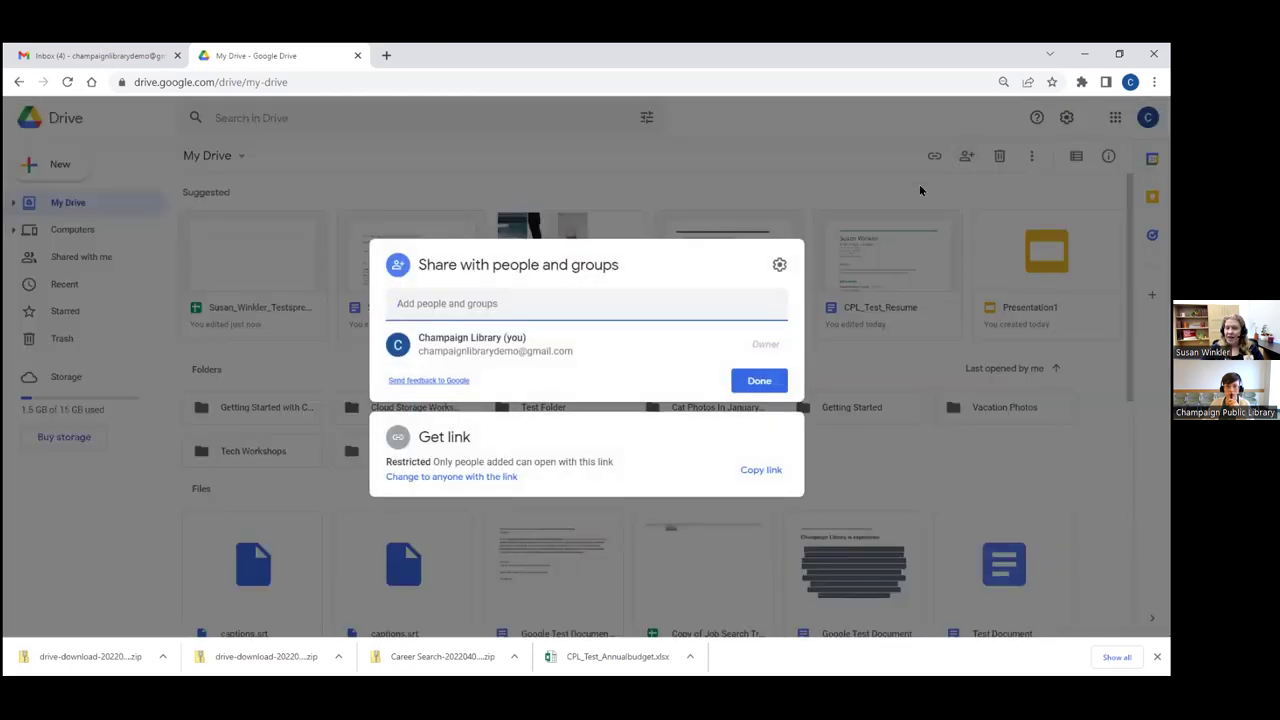
{"action": "type", "text": "champaignLibrarychampa"}
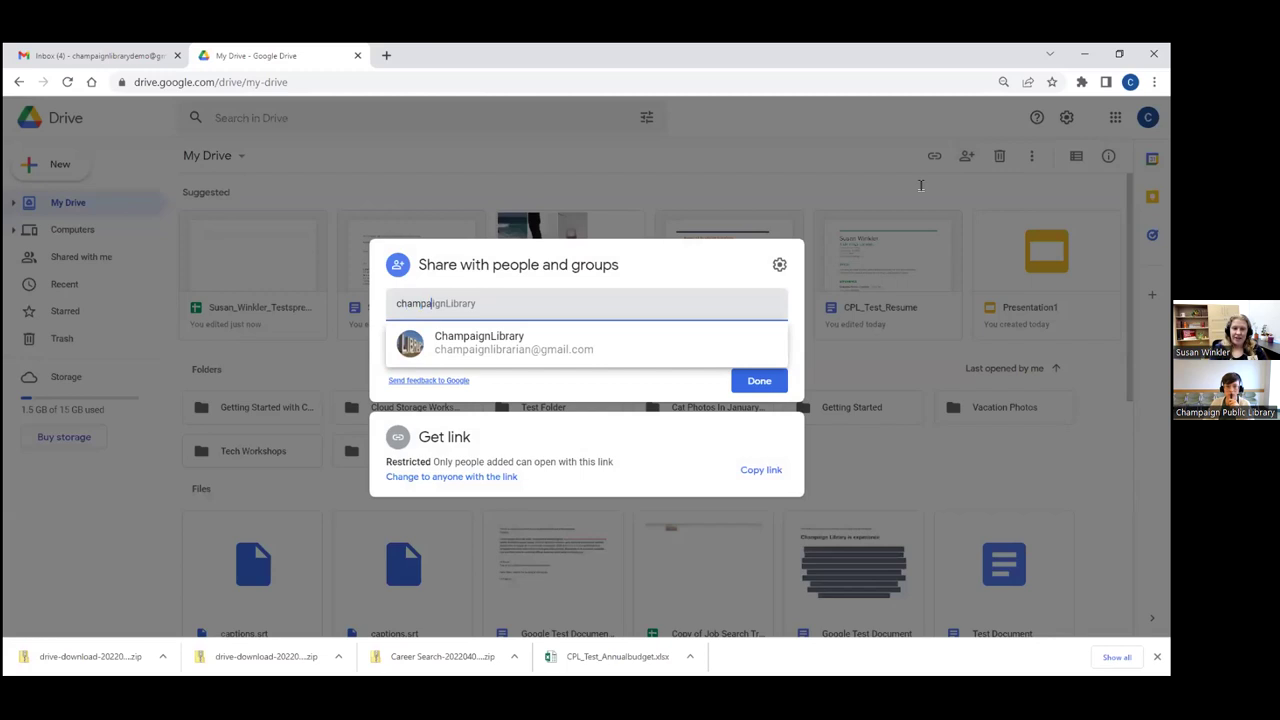
{"action": "type", "text": "ignlibrary"}
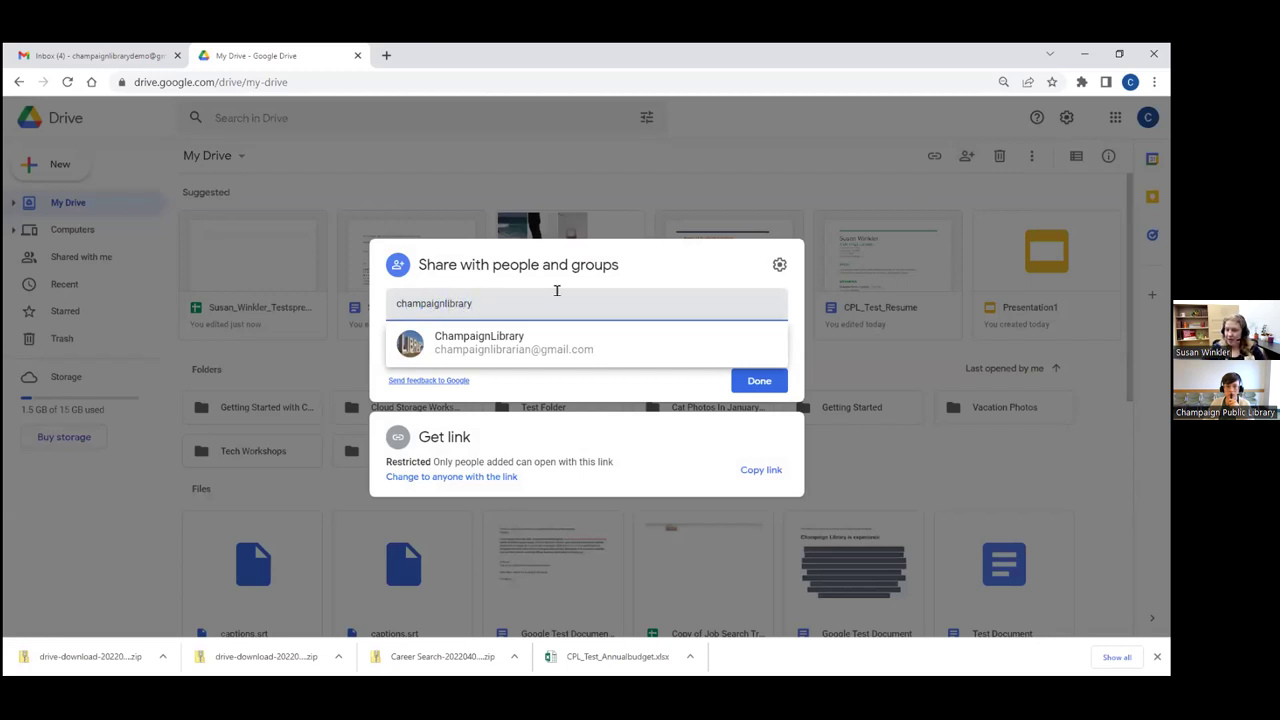
{"action": "left_click", "coordinate": [557, 349]}
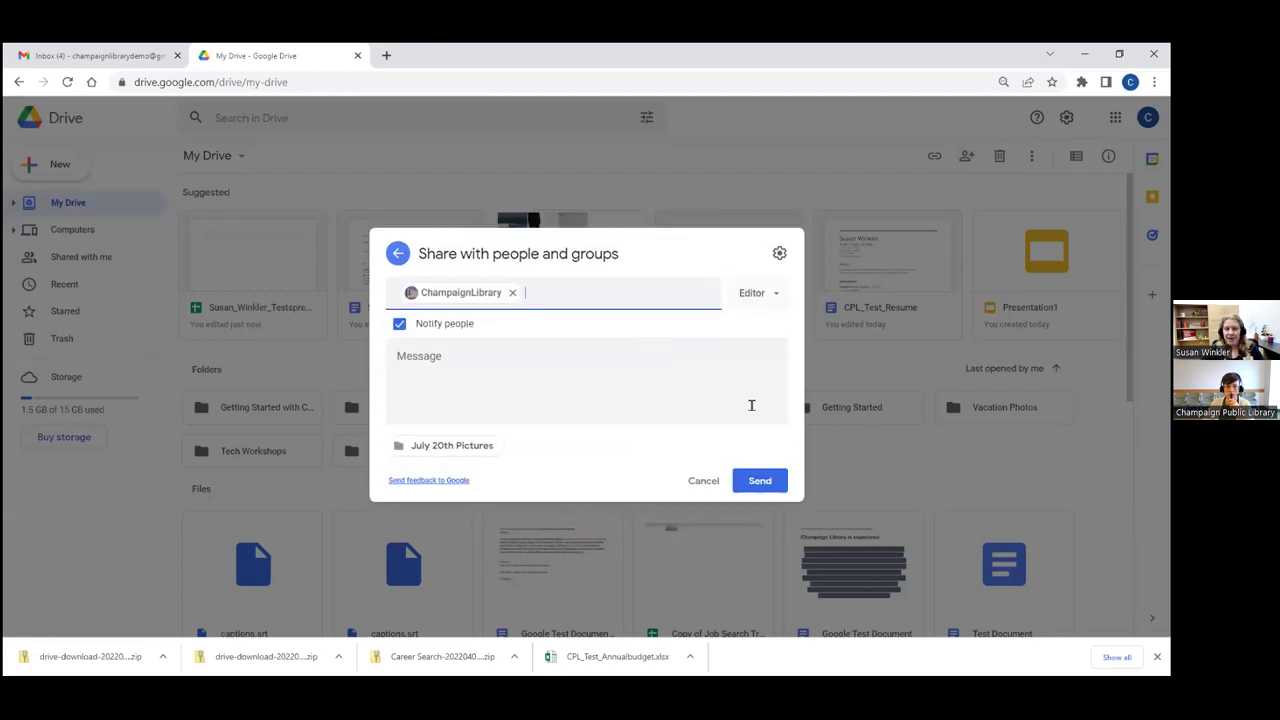
{"action": "left_click", "coordinate": [766, 300]}
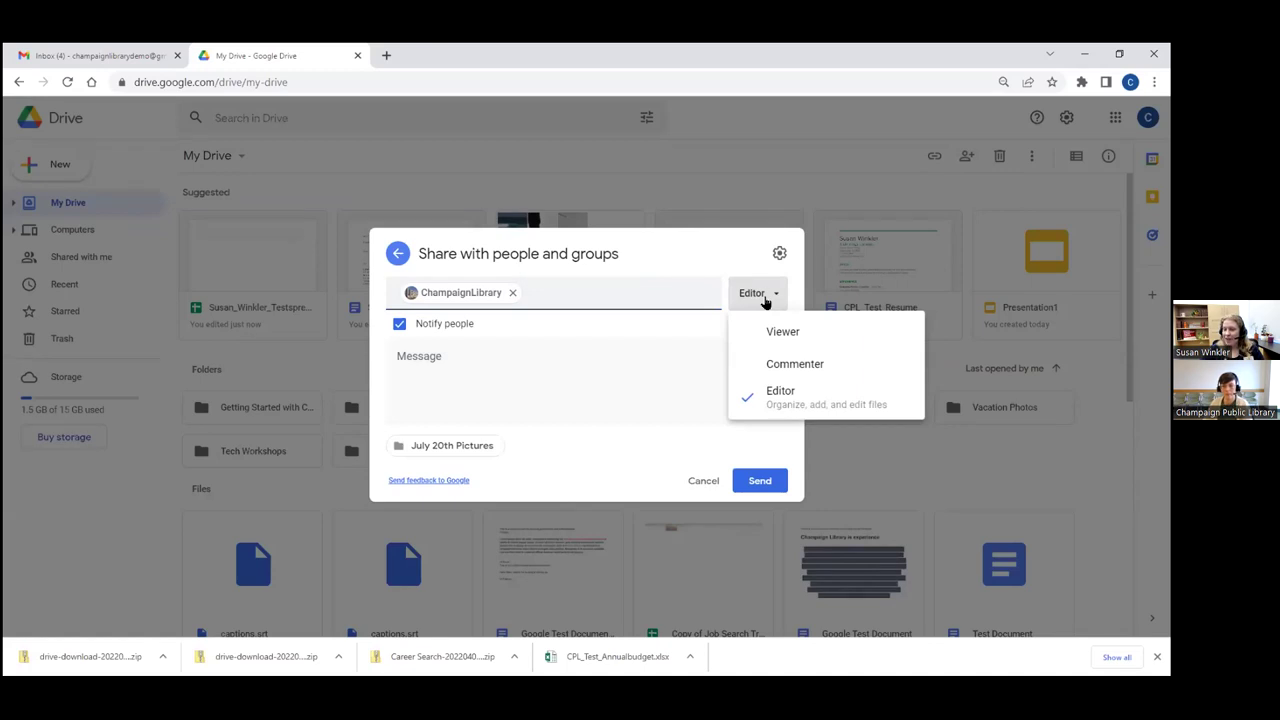
{"action": "left_click", "coordinate": [766, 300]}
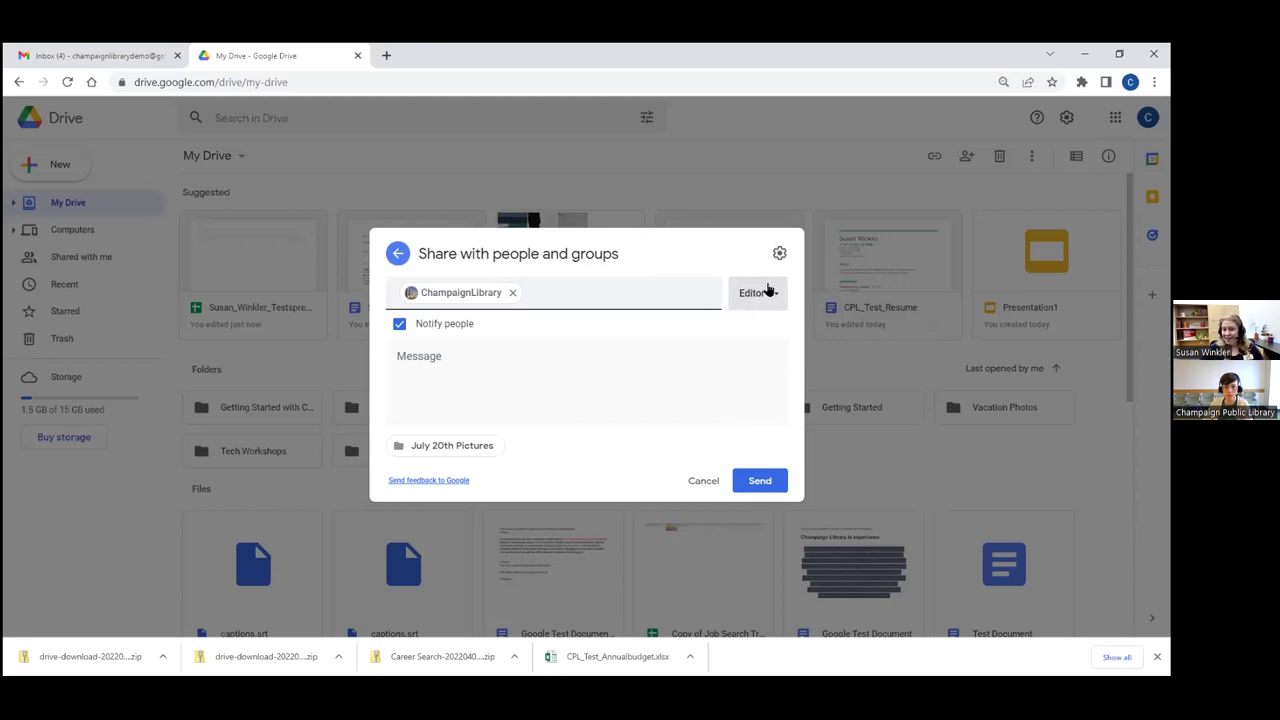
{"action": "left_click", "coordinate": [775, 484]}
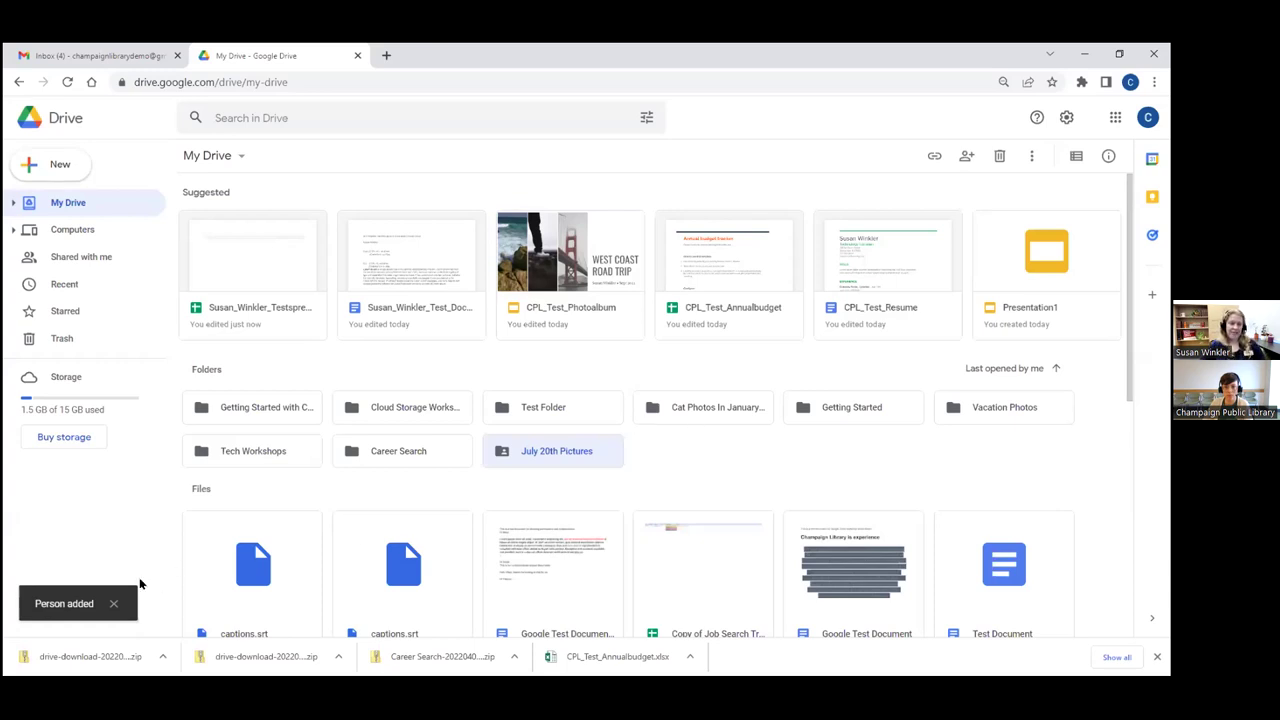
{"action": "left_click", "coordinate": [113, 603]}
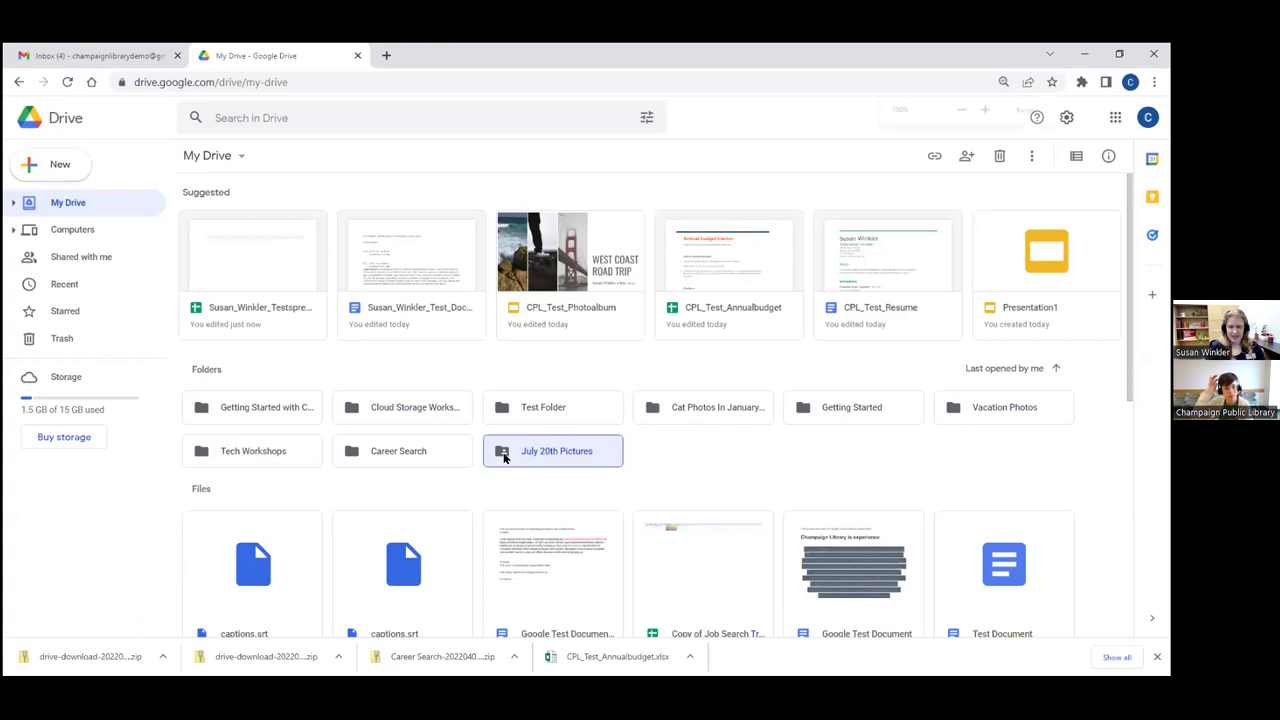
Step: Zoom in on the Drive page and launch Google Photos from the Google apps grid
{"action": "key", "text": "ctrl+plus"}
{"action": "key", "text": "ctrl+plus"}
{"action": "scroll", "coordinate": [805, 446], "scroll_direction": "down", "scroll_amount": 2}
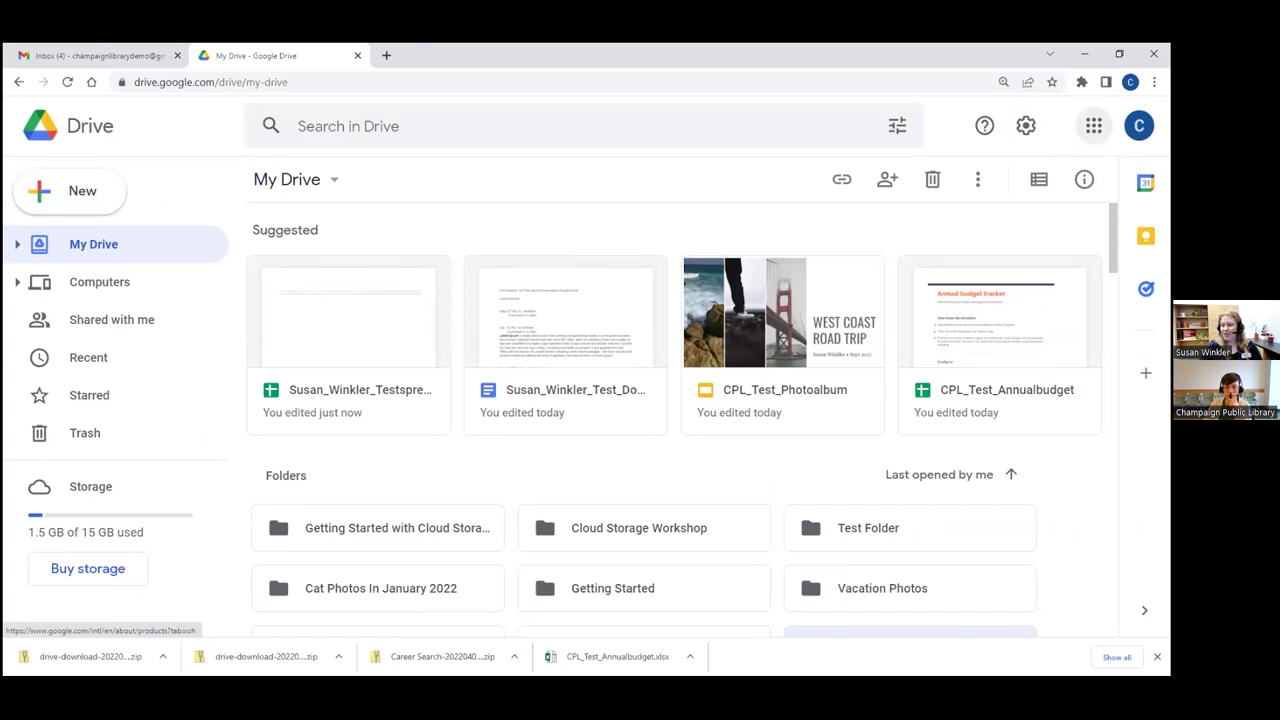
{"action": "left_click", "coordinate": [1094, 125]}
{"action": "left_click", "coordinate": [1024, 450]}
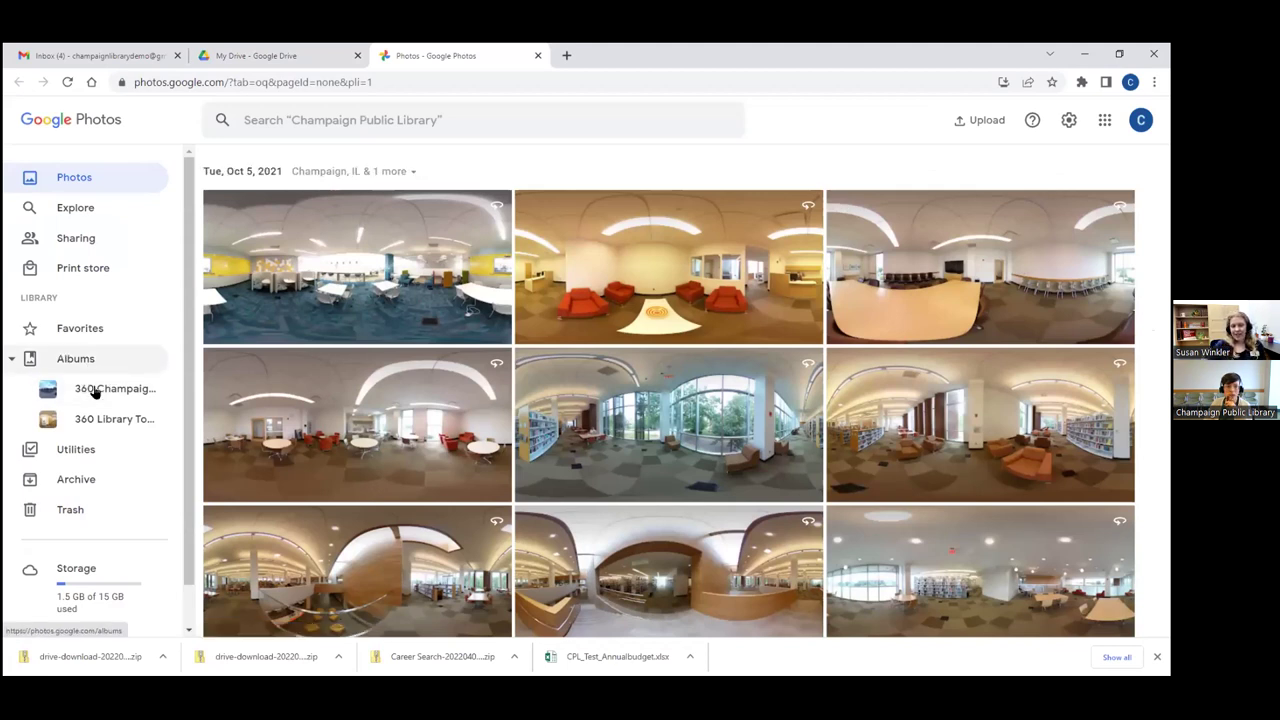
Step: Open the 360 Champaign Library Tour album and dismiss the 'See who's joined' tip
{"action": "left_click", "coordinate": [123, 393]}
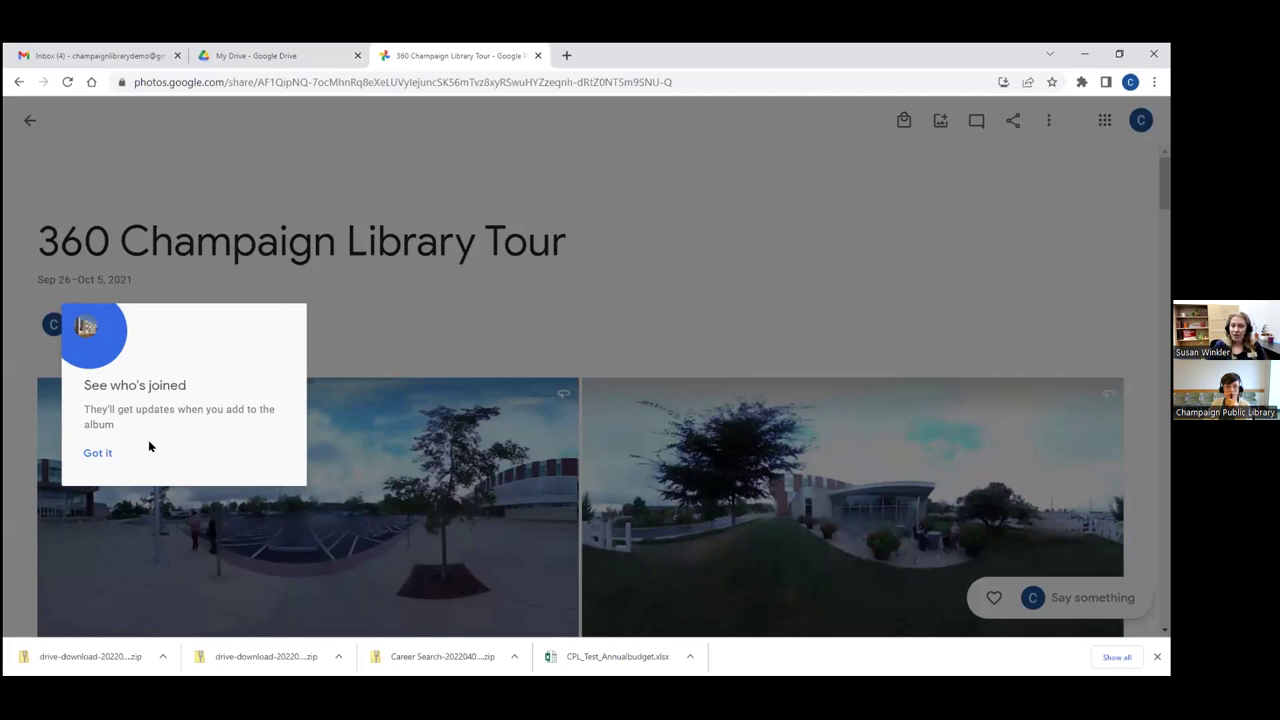
{"action": "left_click", "coordinate": [98, 455]}
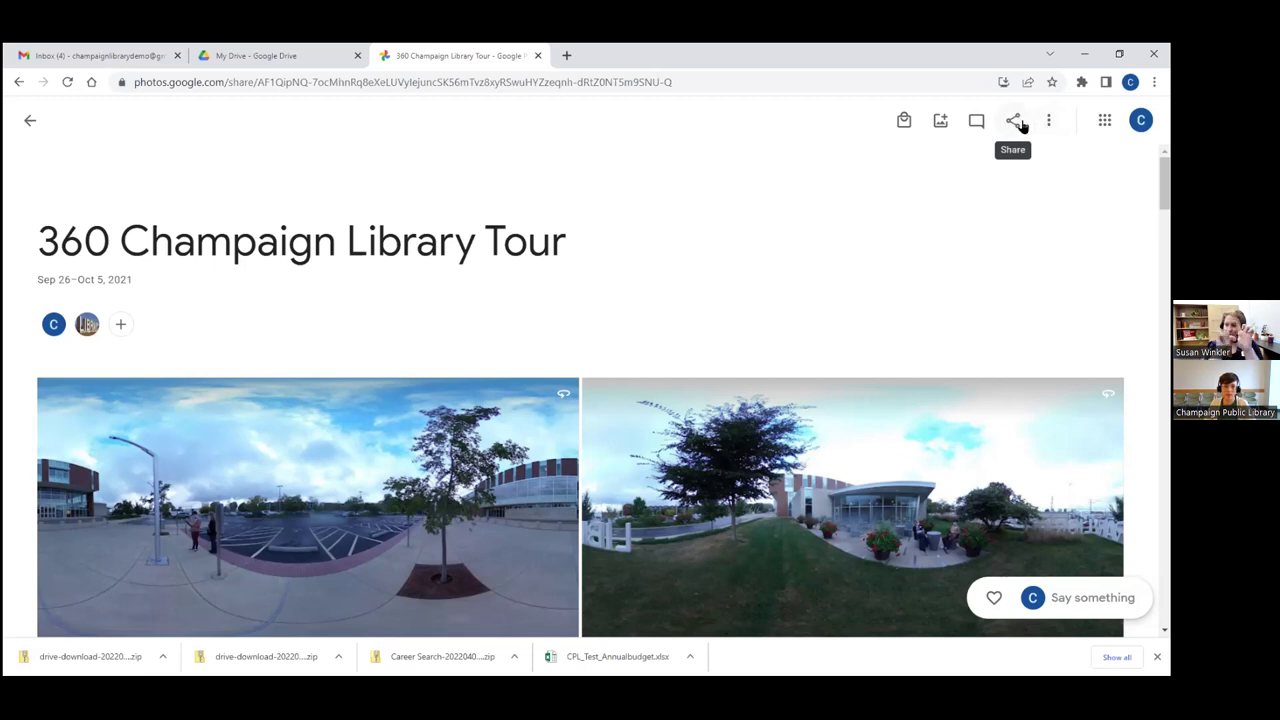
Step: Start an album invite and type the library's name as the recipient, fixing typos
{"action": "left_click", "coordinate": [1018, 120]}
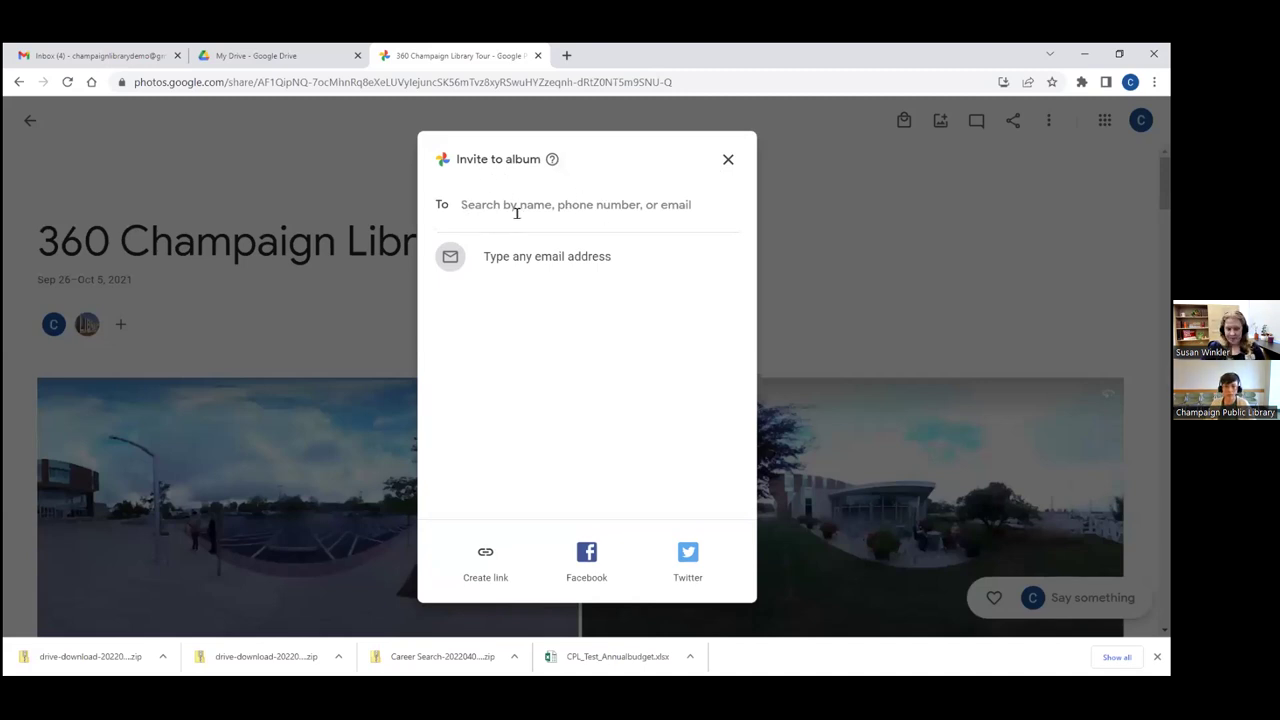
{"action": "type", "text": "chamnpa"}
{"action": "key", "text": "BackSpace"}
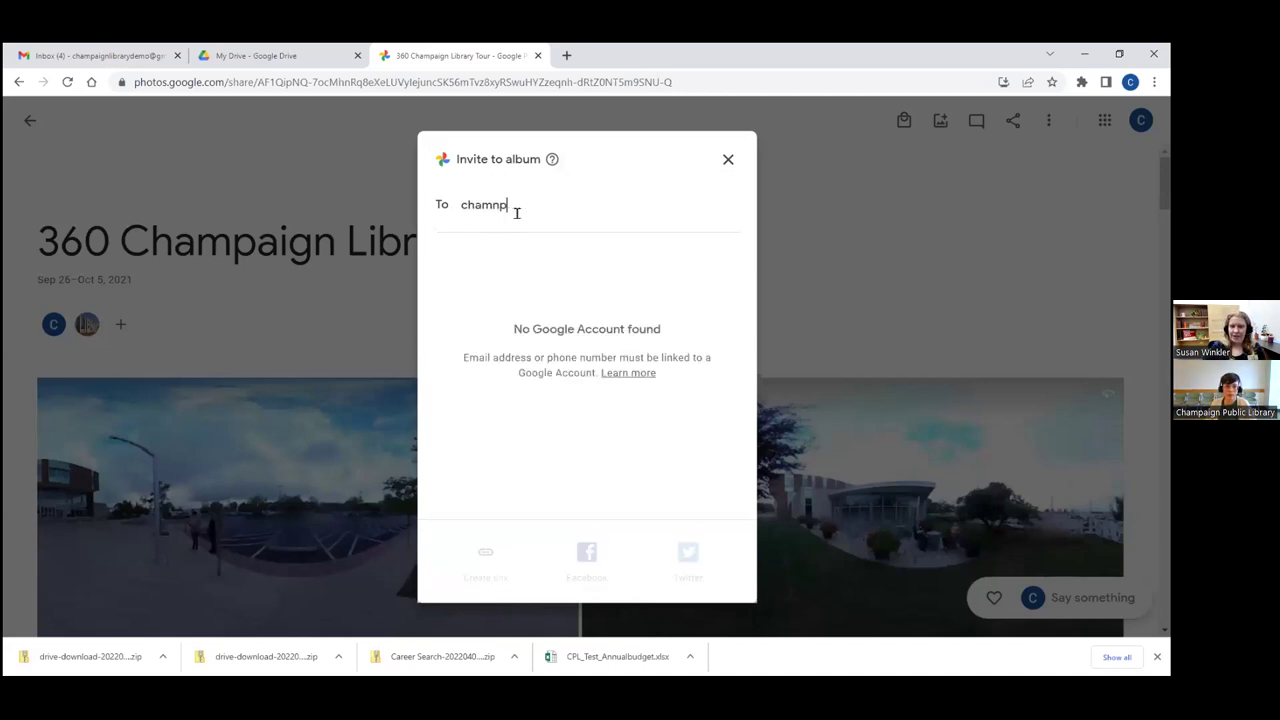
{"action": "key", "text": "BackSpace"}
{"action": "key", "text": "BackSpace"}
{"action": "type", "text": "p"}
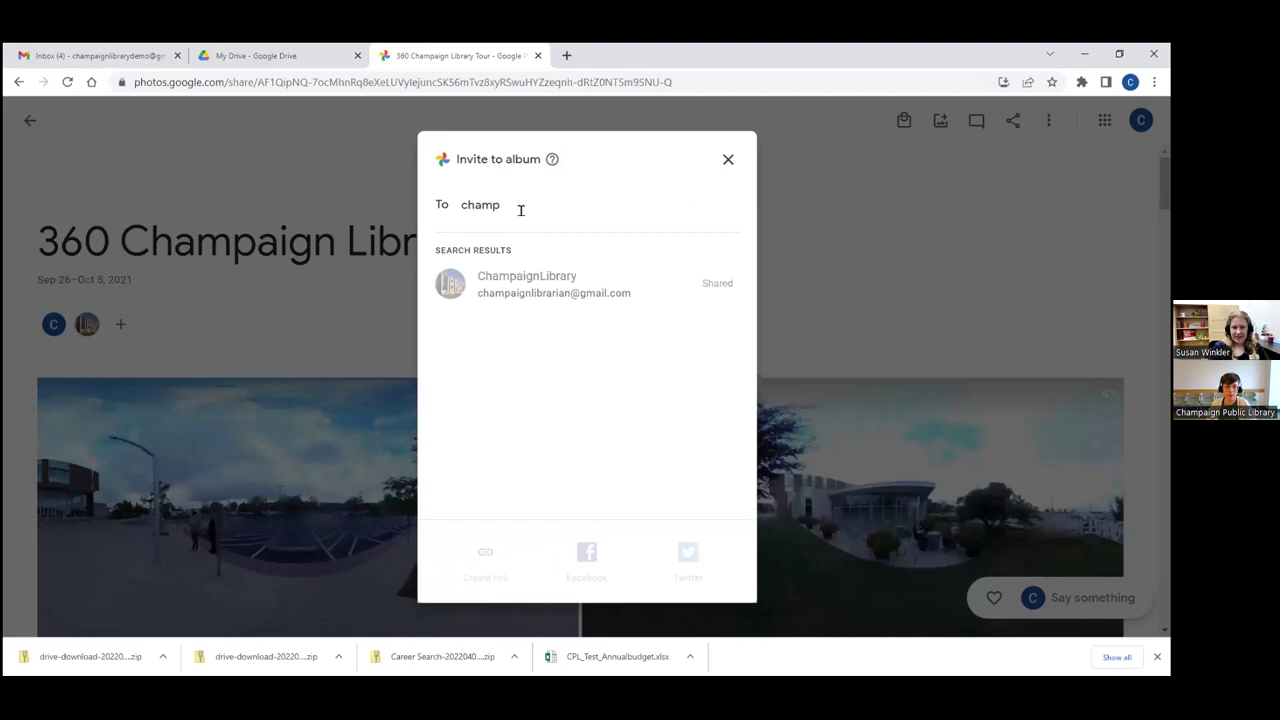
{"action": "type", "text": "a"}
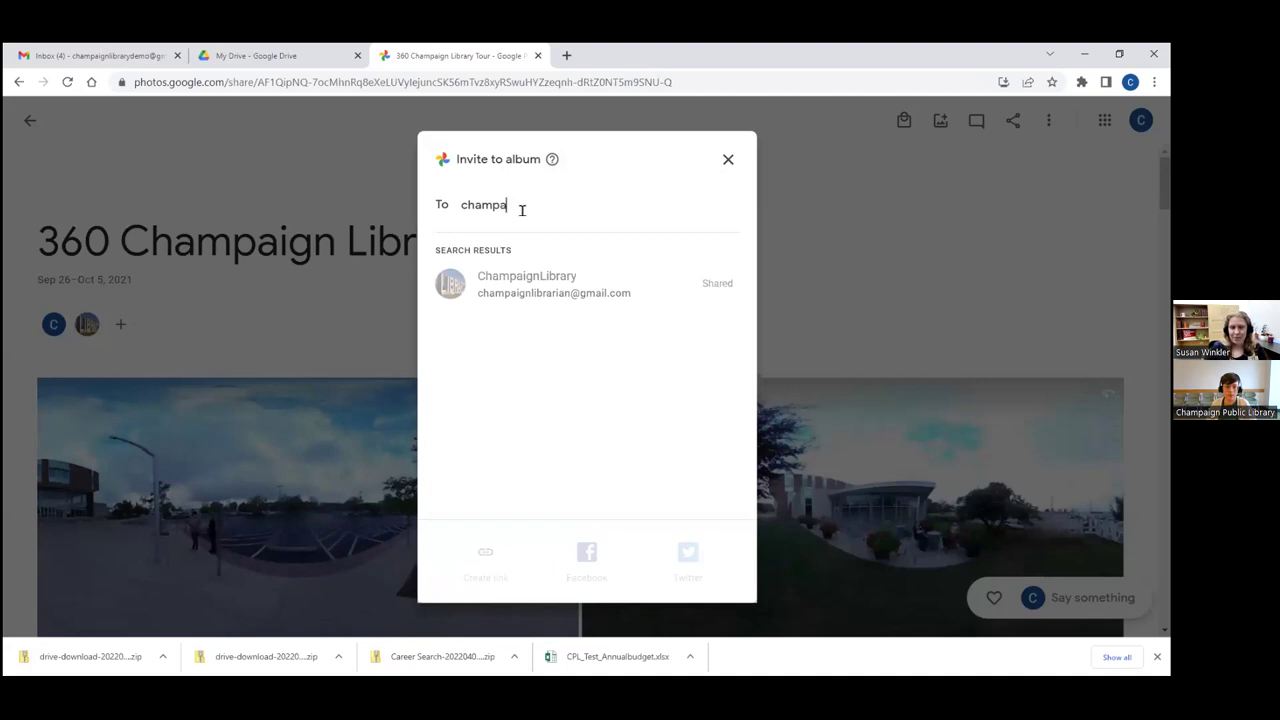
{"action": "type", "text": "ign"}
{"action": "left_click_drag", "start_coordinate": [525, 206], "coordinate": [470, 206]}
{"action": "key", "text": "BackSpace"}
{"action": "key", "text": "BackSpace"}
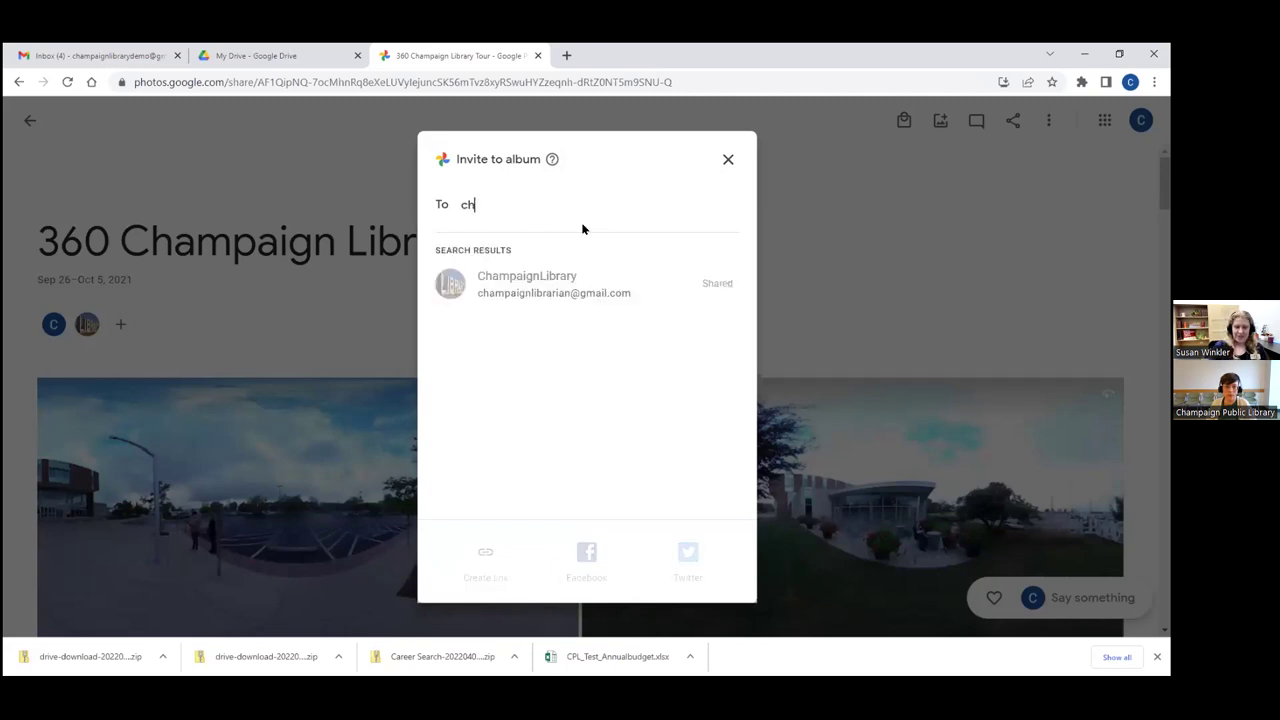
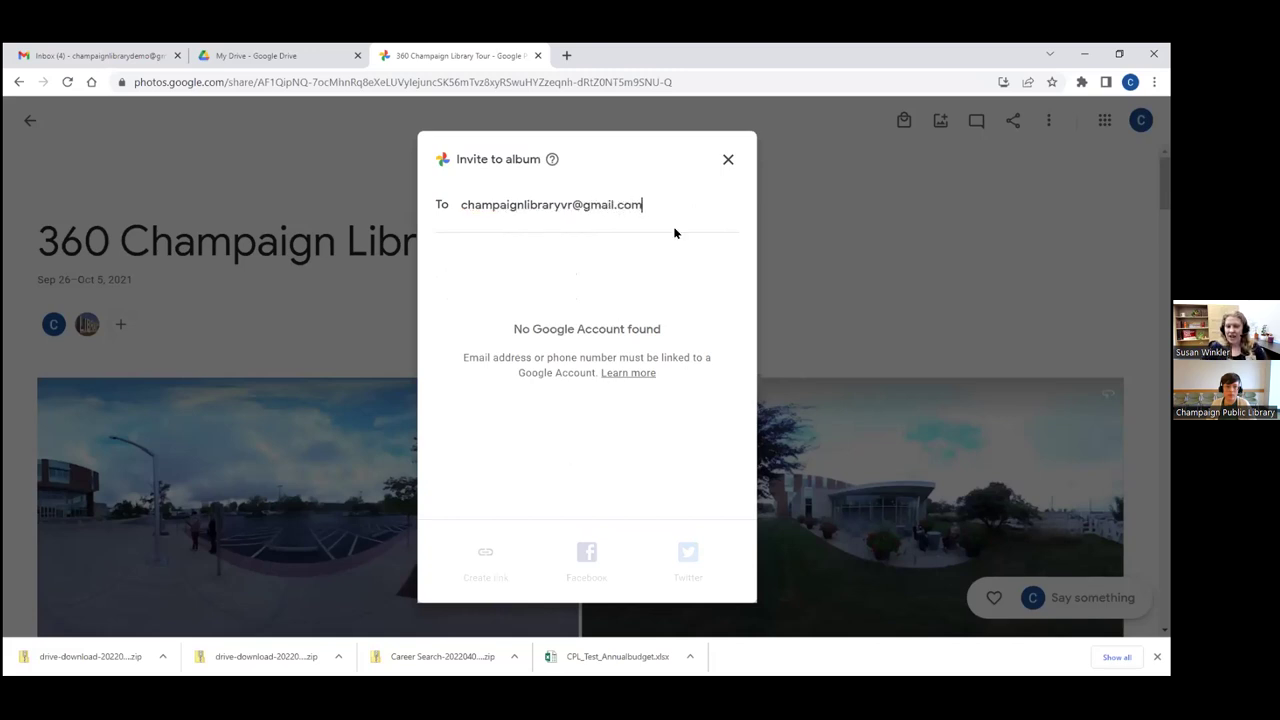
Step: Enter the library's e-mail address, add it as recipient, and send the album invitation
{"action": "left_click_drag", "start_coordinate": [648, 205], "coordinate": [444, 203]}
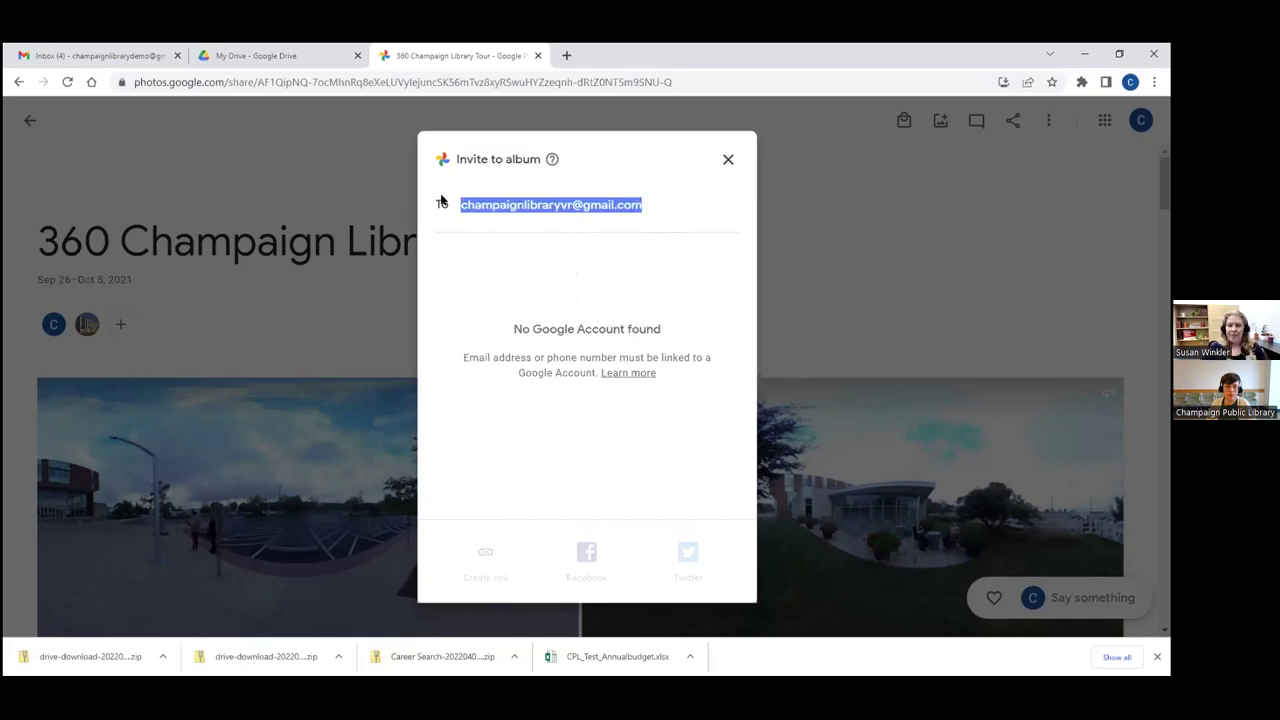
{"action": "left_click", "coordinate": [524, 205]}
{"action": "type", "text": "public"}
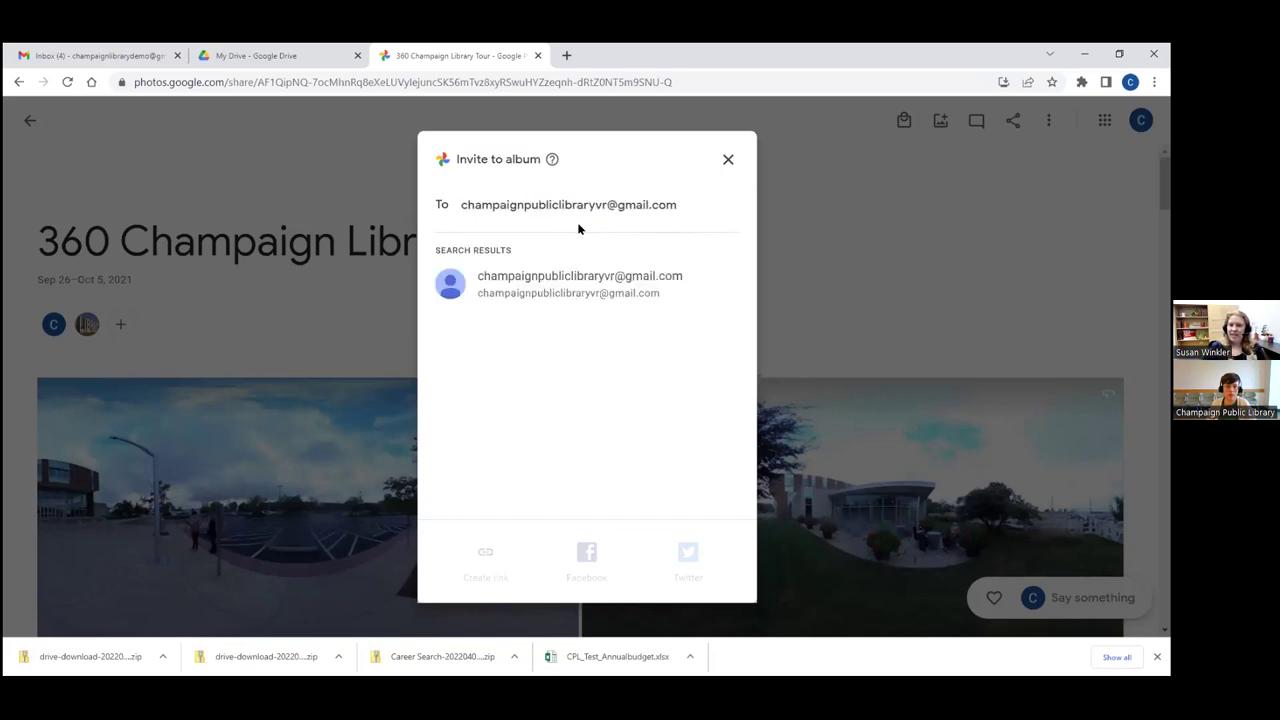
{"action": "left_click", "coordinate": [607, 284]}
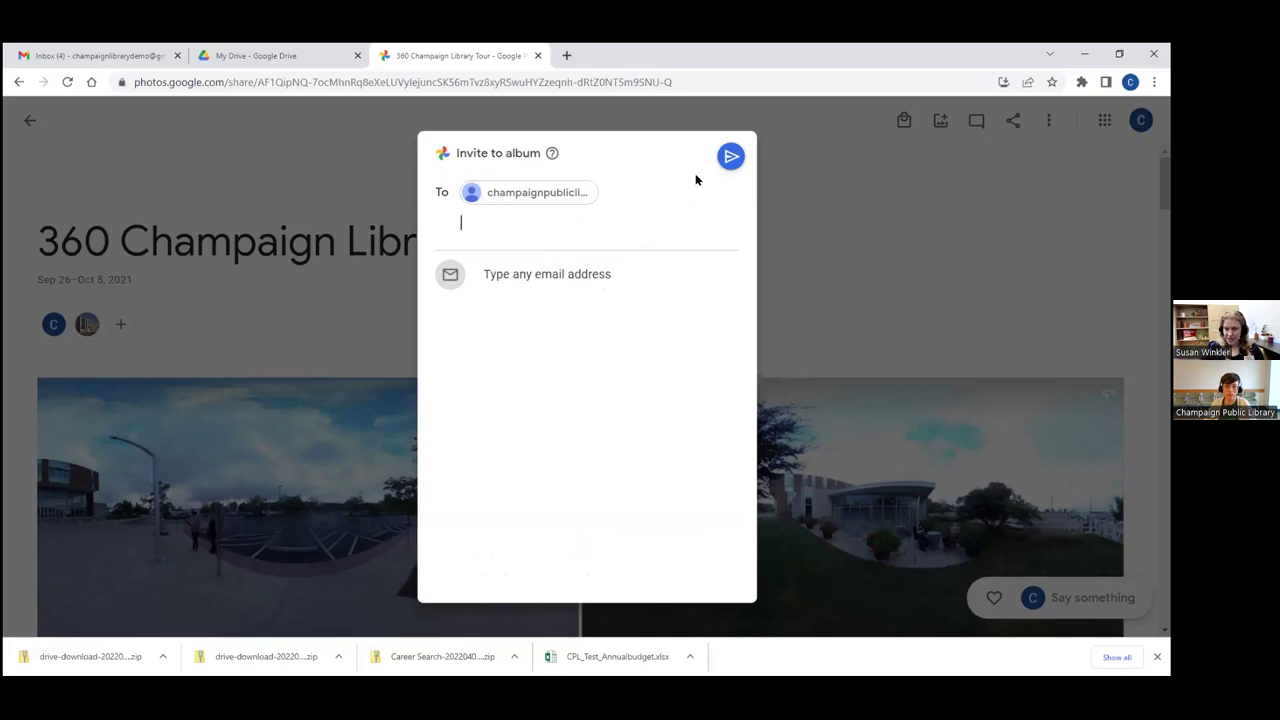
{"action": "left_click", "coordinate": [731, 158]}
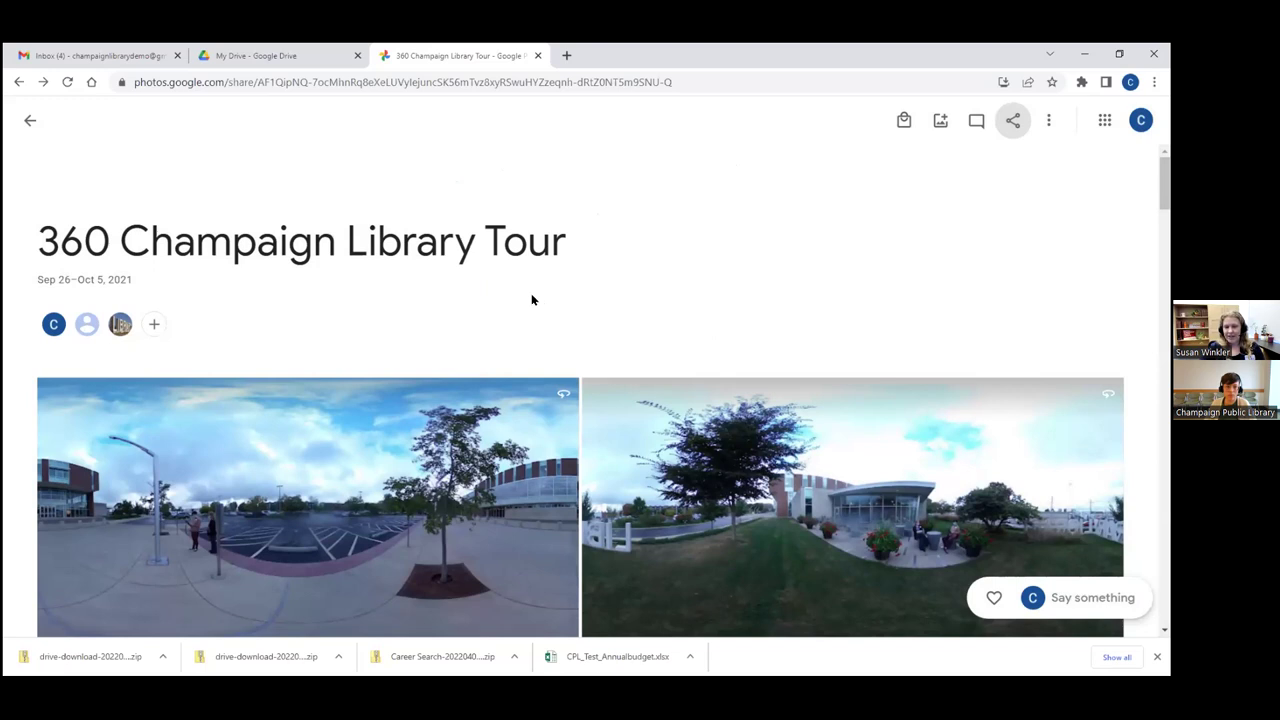
{"action": "scroll", "coordinate": [531, 299], "scroll_direction": "down", "scroll_amount": 3}
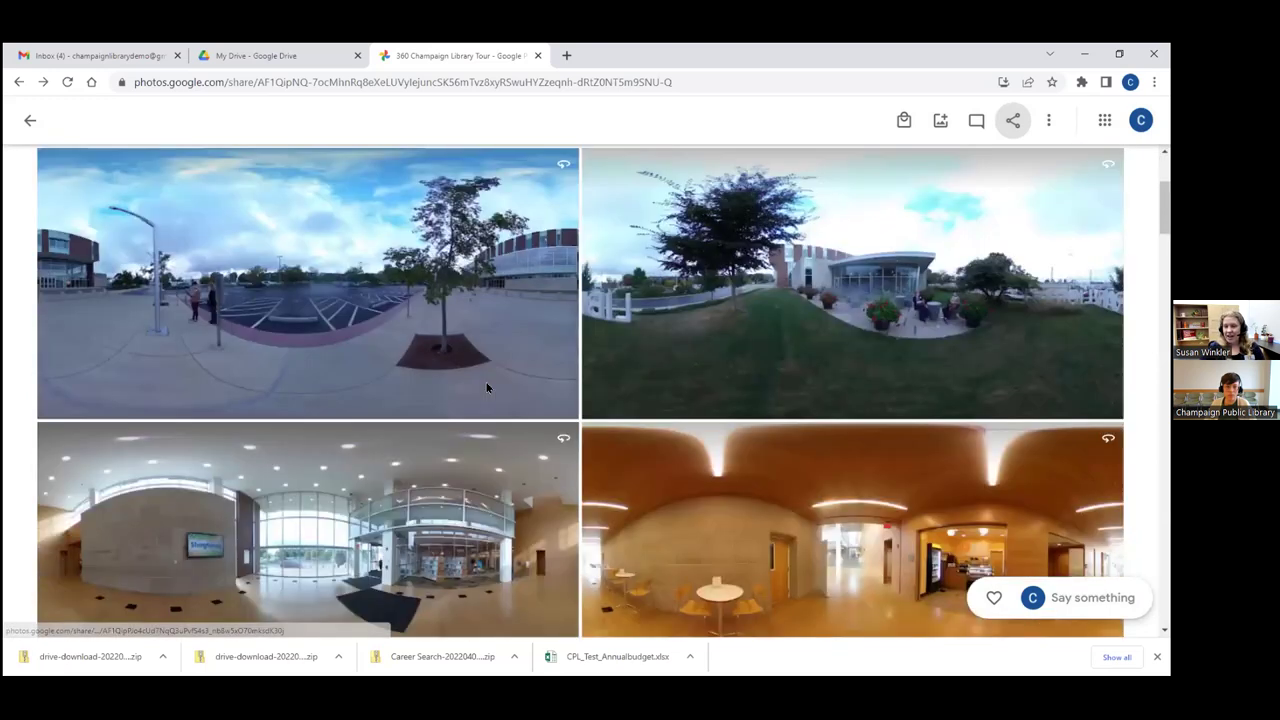
{"action": "scroll", "coordinate": [487, 388], "scroll_direction": "up", "scroll_amount": 3}
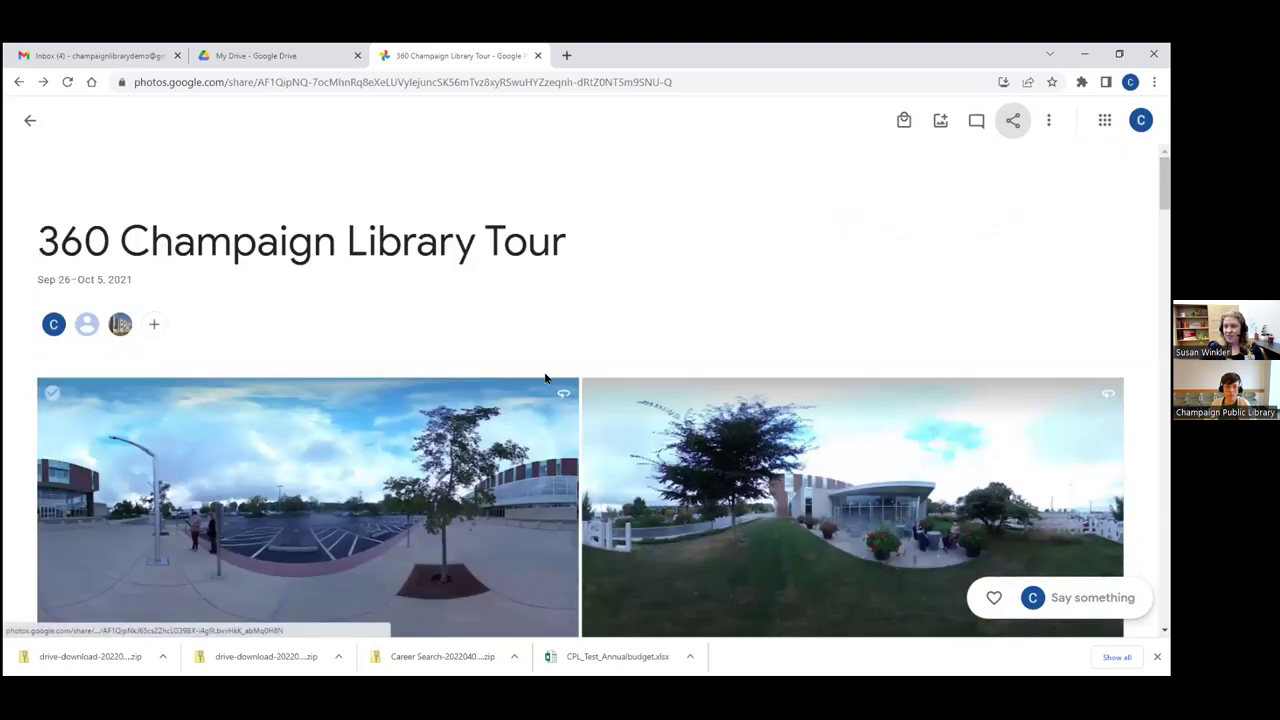
{"action": "left_click", "coordinate": [1049, 120]}
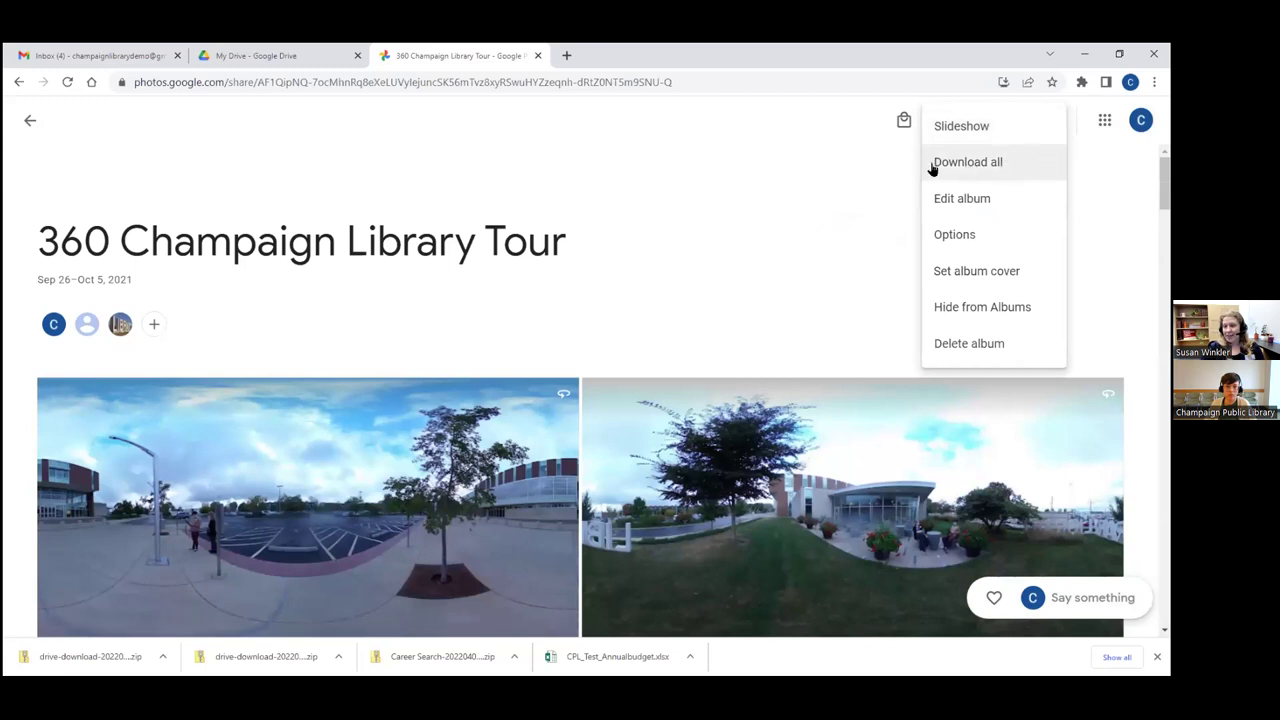
{"action": "left_click", "coordinate": [1040, 160]}
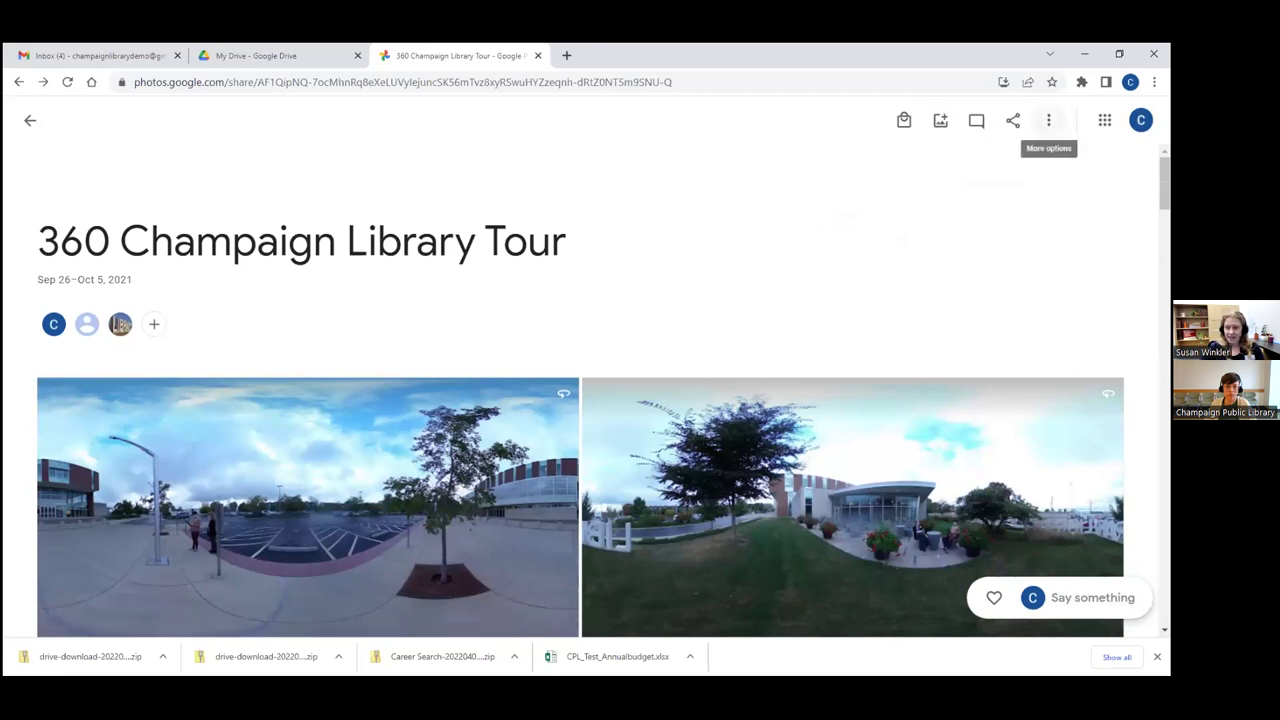
{"action": "left_click", "coordinate": [1049, 120]}
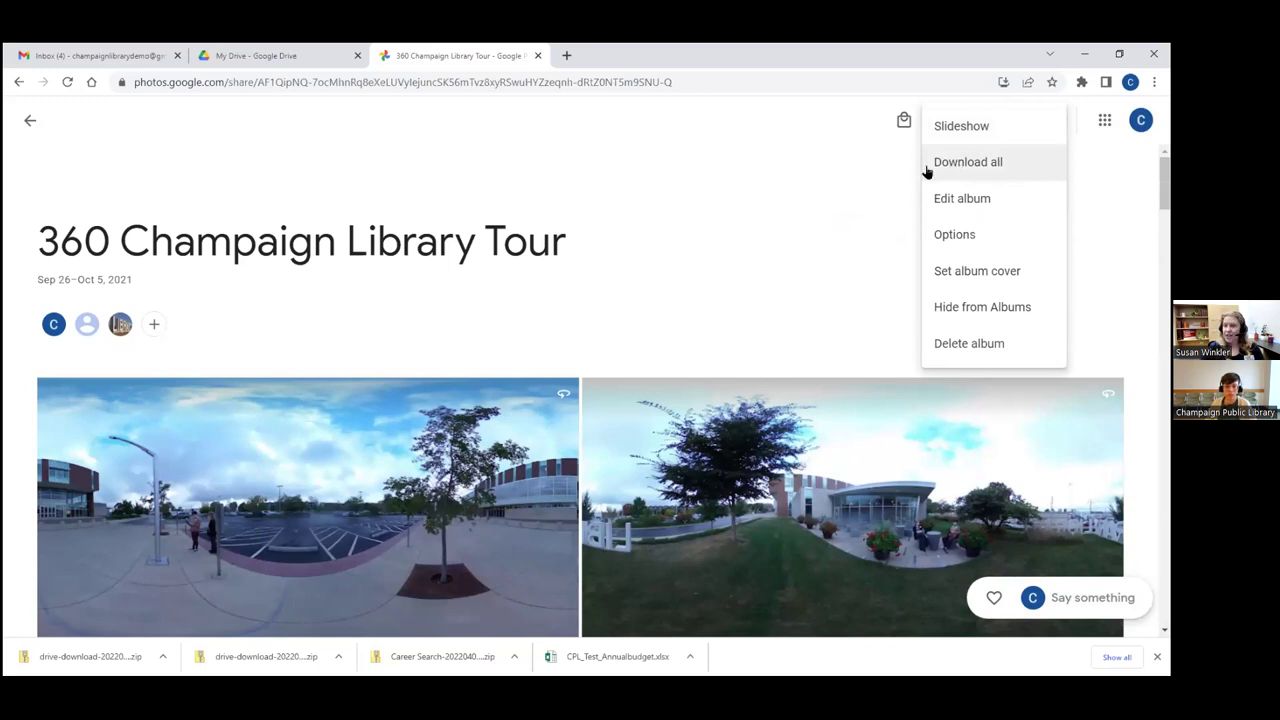
{"action": "left_click", "coordinate": [543, 350]}
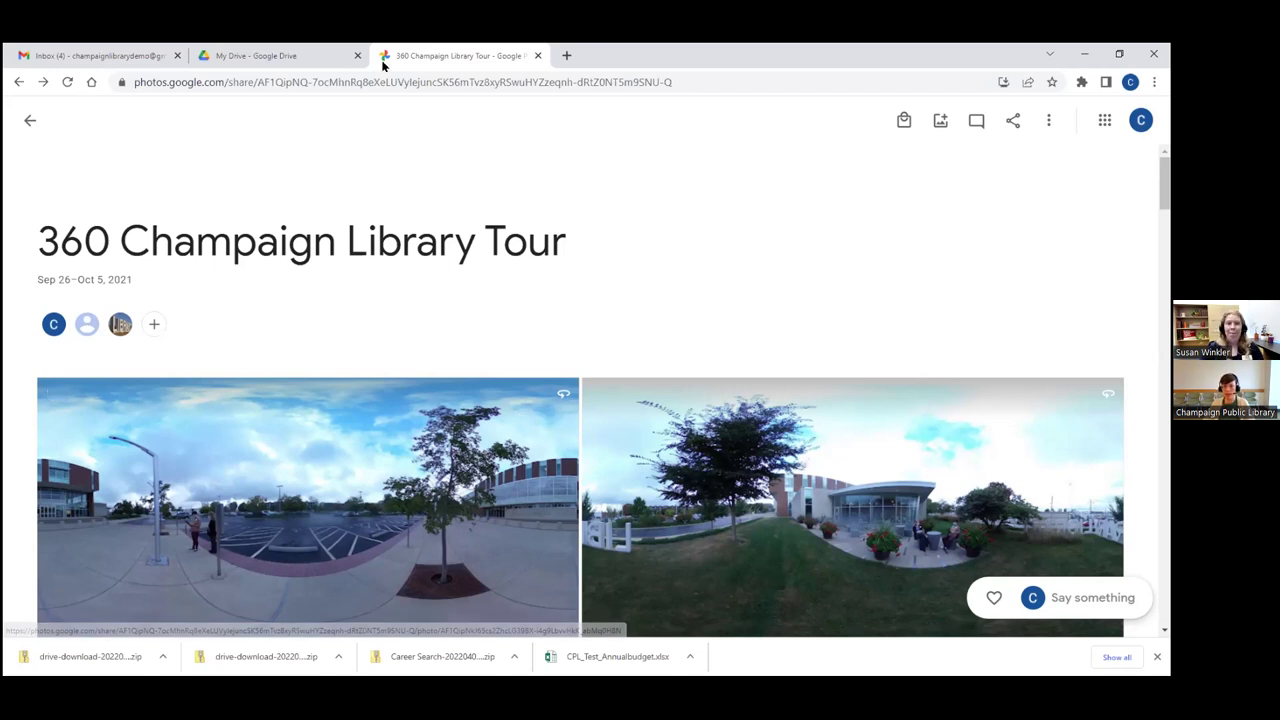
{"action": "left_click", "coordinate": [311, 56]}
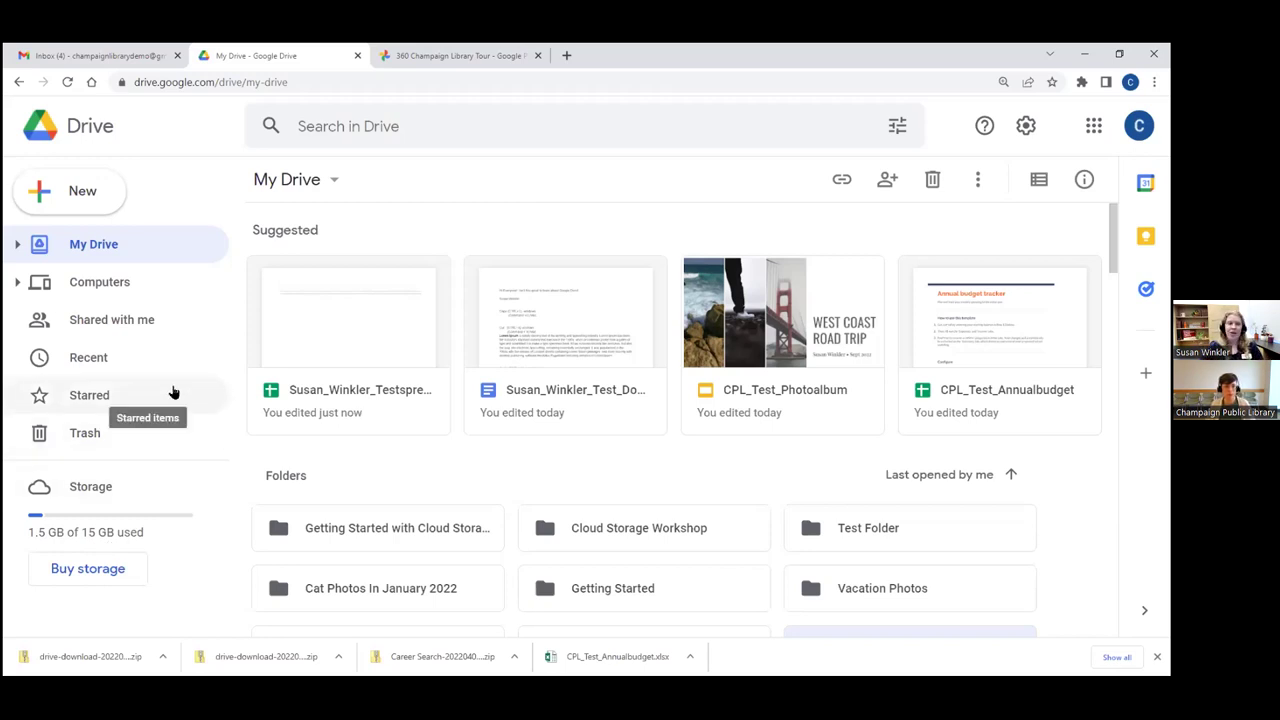
Step: Open the Google Sheets template gallery from New in My Drive
{"action": "left_click", "coordinate": [86, 191]}
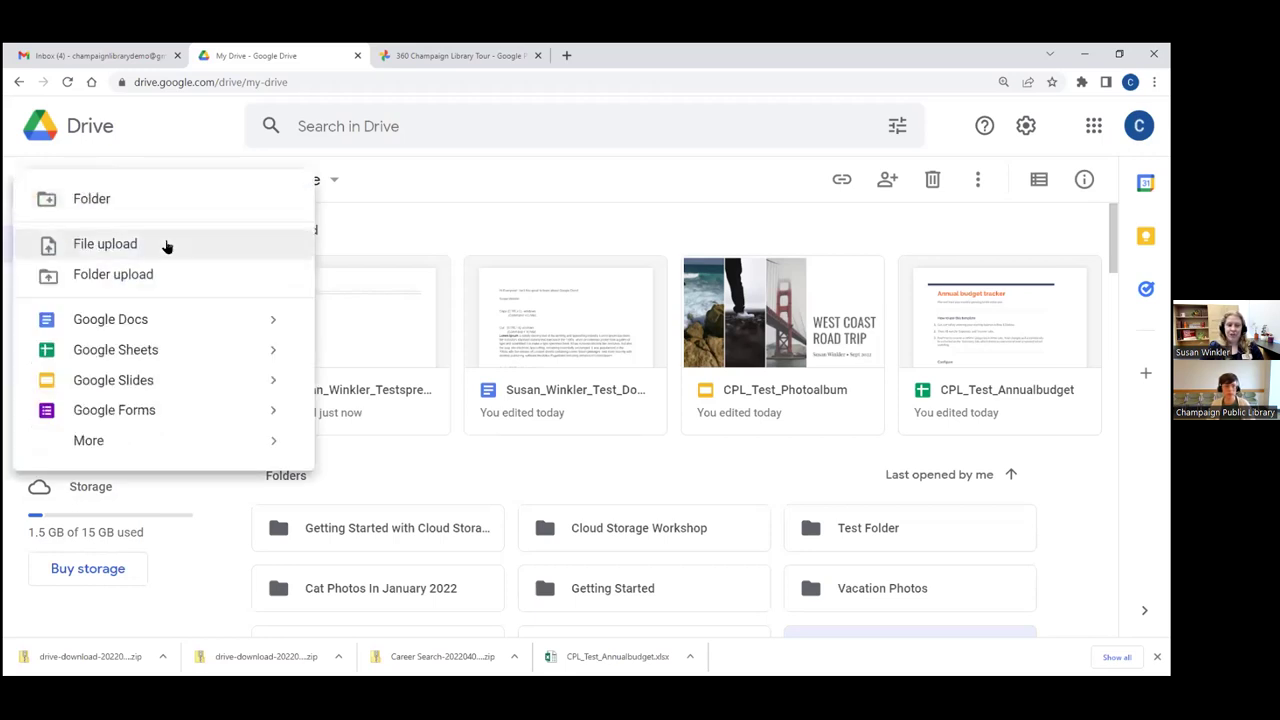
{"action": "mouse_move", "coordinate": [271, 351]}
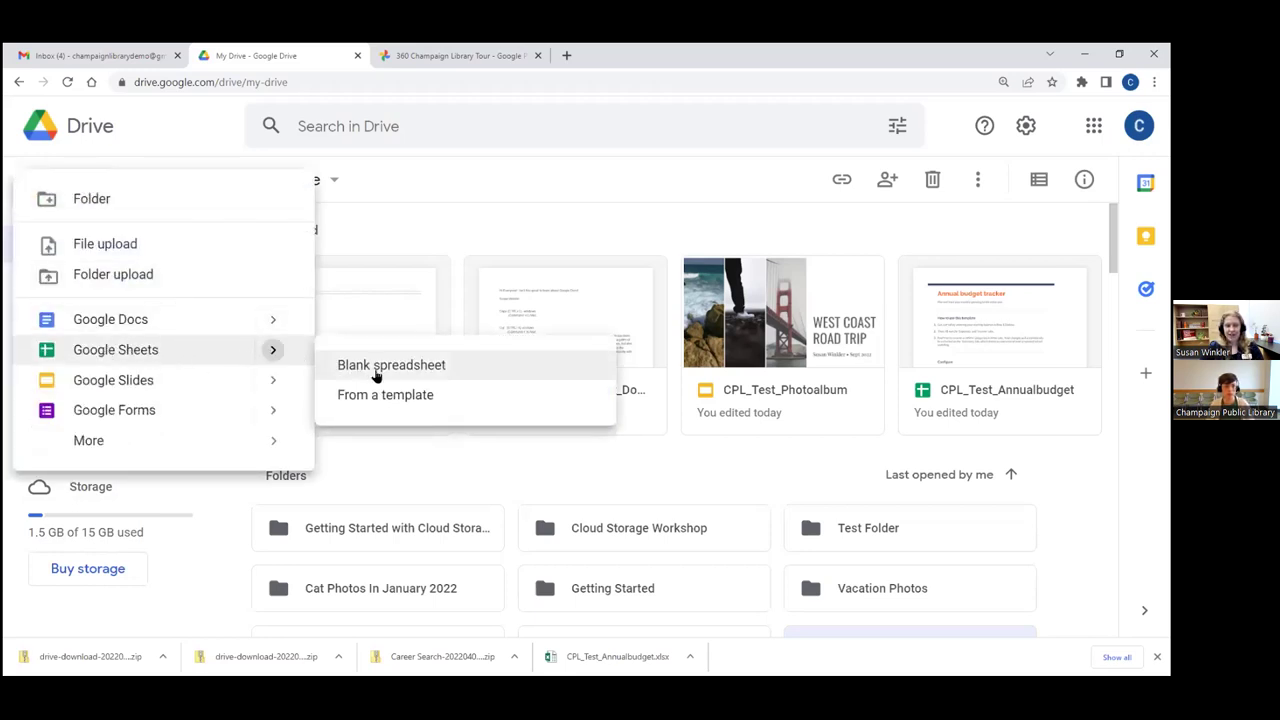
{"action": "left_click", "coordinate": [395, 398]}
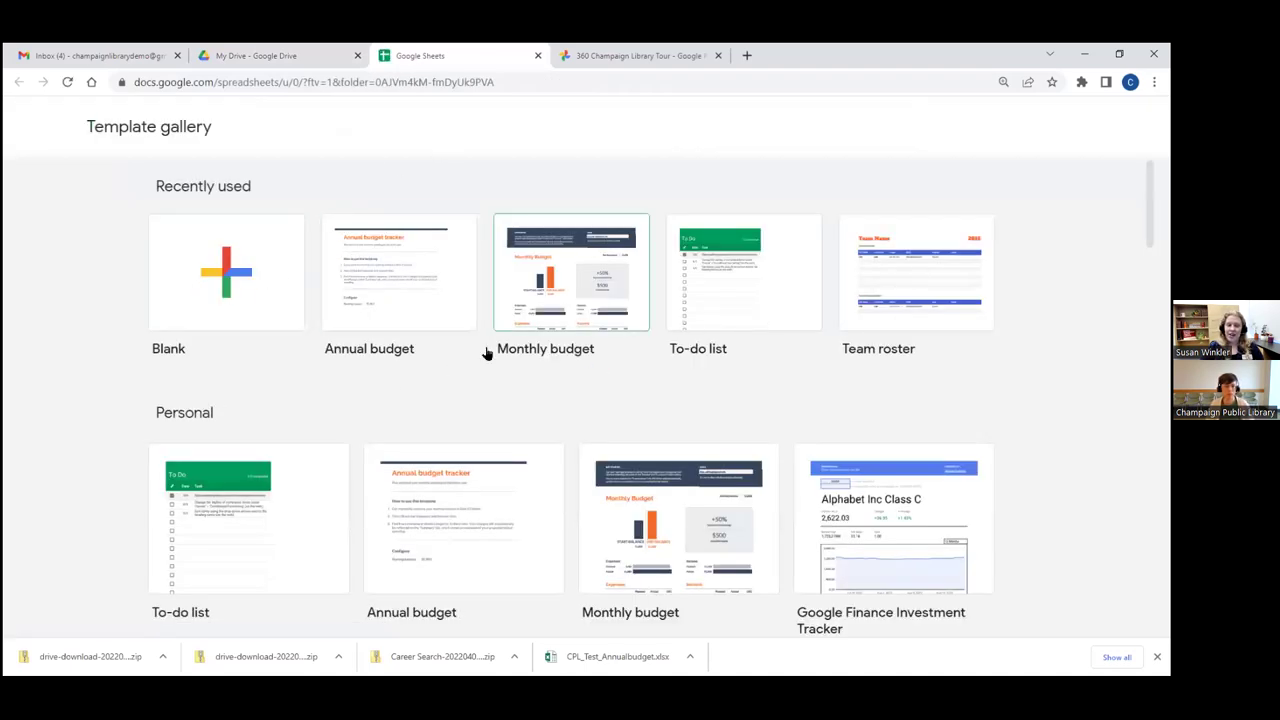
{"action": "scroll", "coordinate": [961, 388], "scroll_direction": "down", "scroll_amount": 4}
{"action": "scroll", "coordinate": [771, 363], "scroll_direction": "down", "scroll_amount": 4}
{"action": "scroll", "coordinate": [737, 377], "scroll_direction": "up", "scroll_amount": 8}
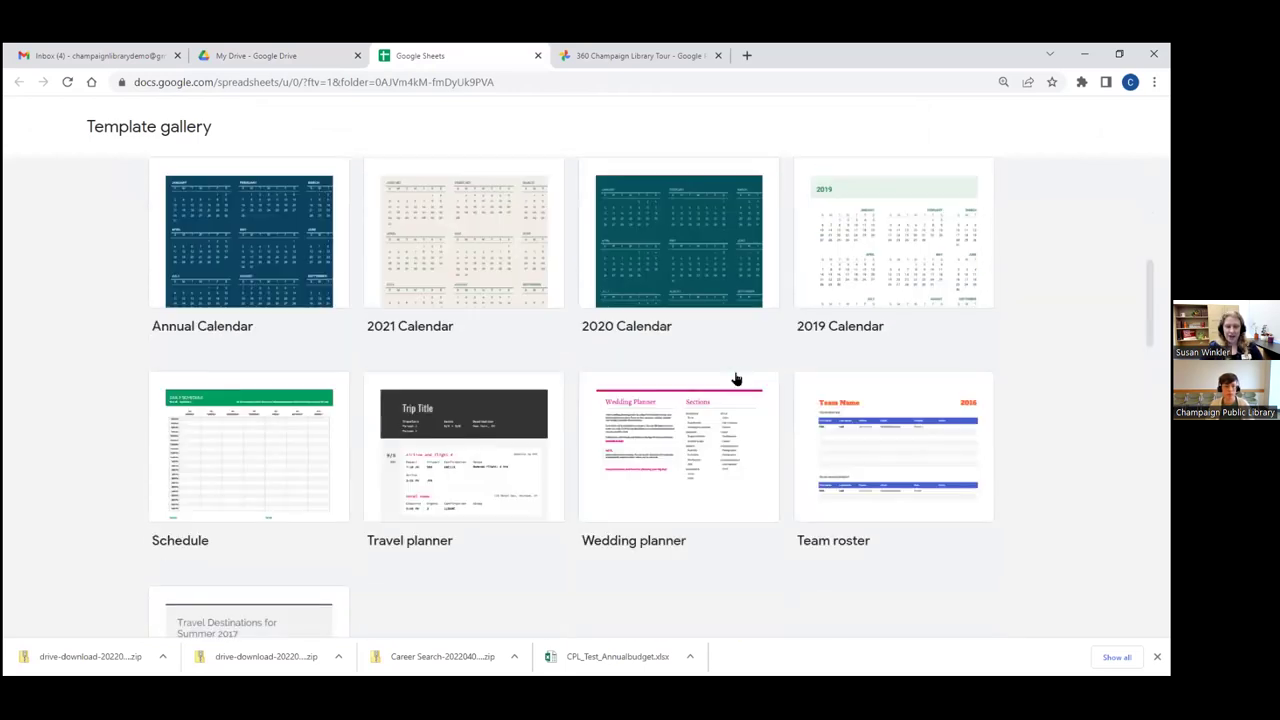
Step: Search the gallery for 'invoice' and create a spreadsheet from the Invoice template
{"action": "key", "text": "ctrl+f"}
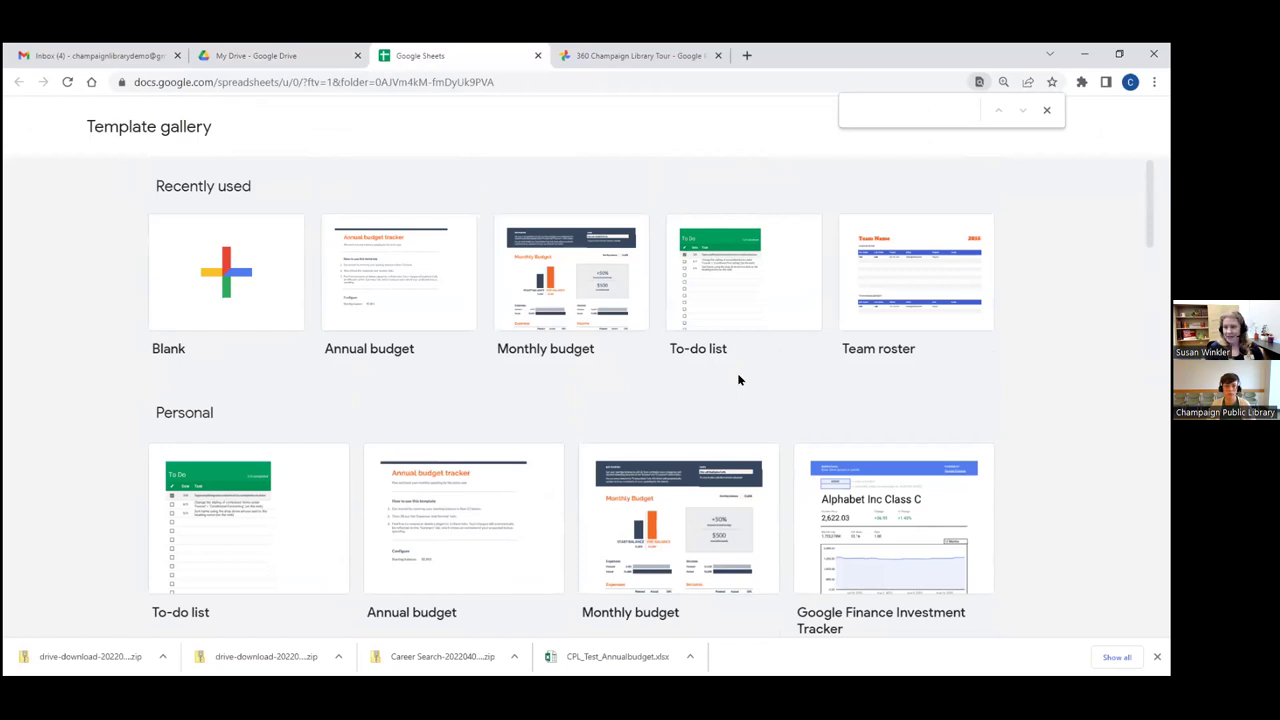
{"action": "type", "text": "invoice"}
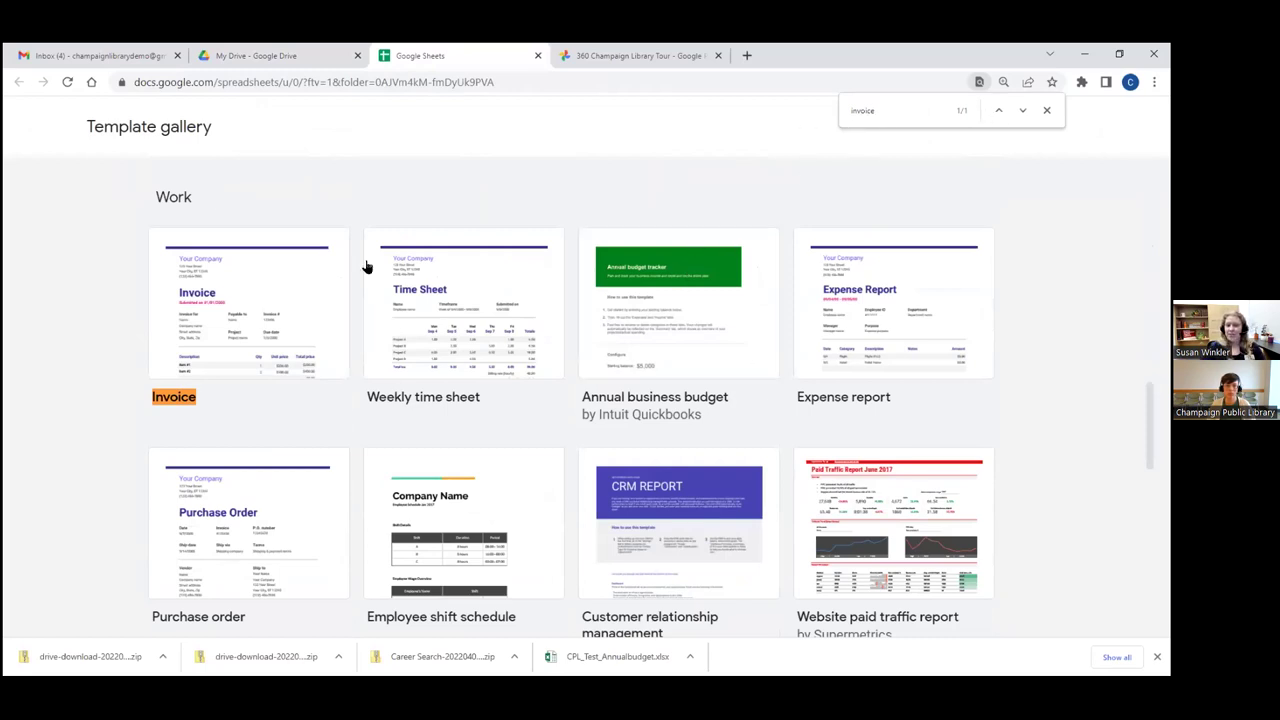
{"action": "left_click", "coordinate": [243, 332]}
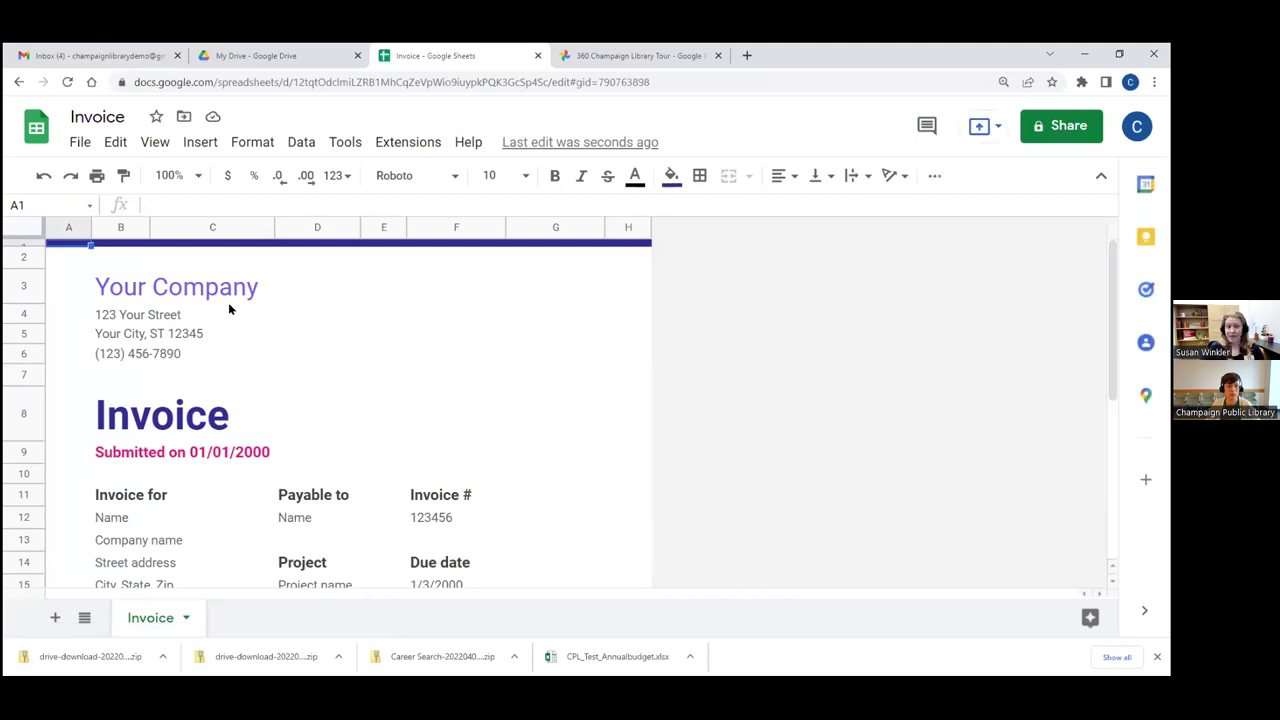
Step: Scroll through the Invoice sheet's sample line items, $600.00 subtotal and $500.00 total
{"action": "scroll", "coordinate": [314, 360], "scroll_direction": "down", "scroll_amount": 4}
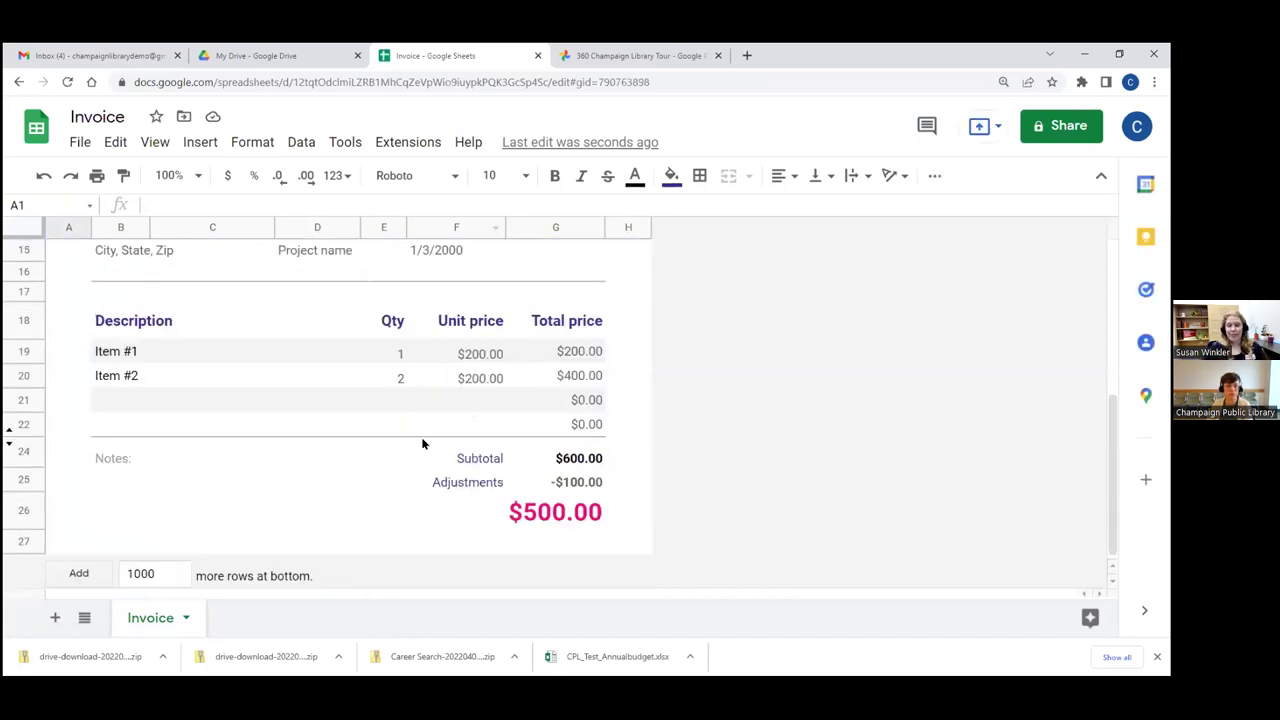
{"action": "scroll", "coordinate": [425, 434], "scroll_direction": "up", "scroll_amount": 4}
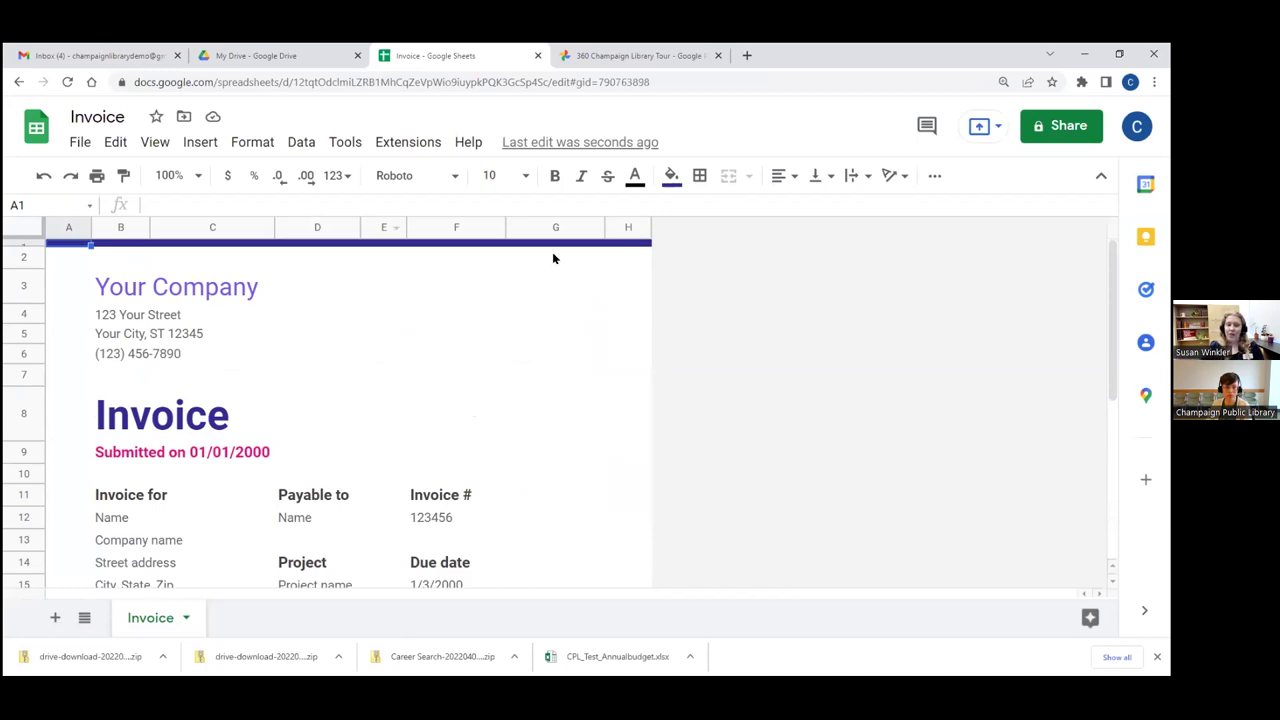
{"action": "scroll", "coordinate": [404, 440], "scroll_direction": "down", "scroll_amount": 2}
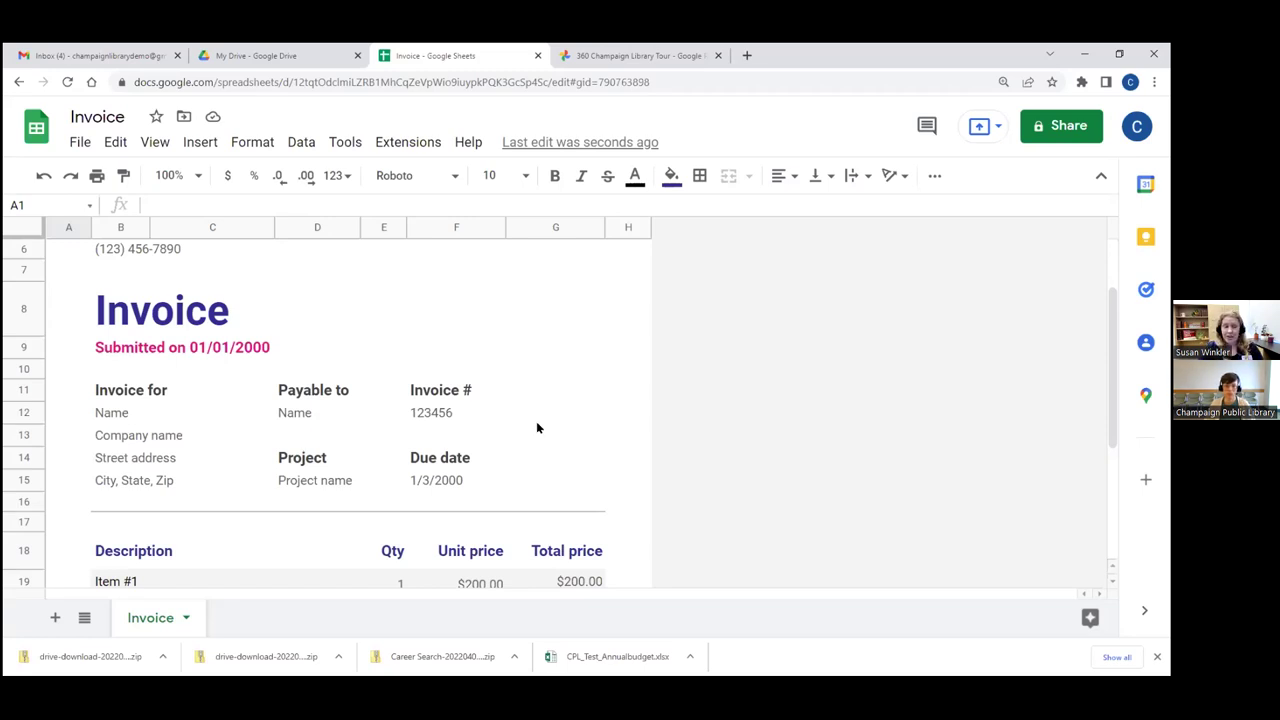
{"action": "scroll", "coordinate": [533, 428], "scroll_direction": "up", "scroll_amount": 1}
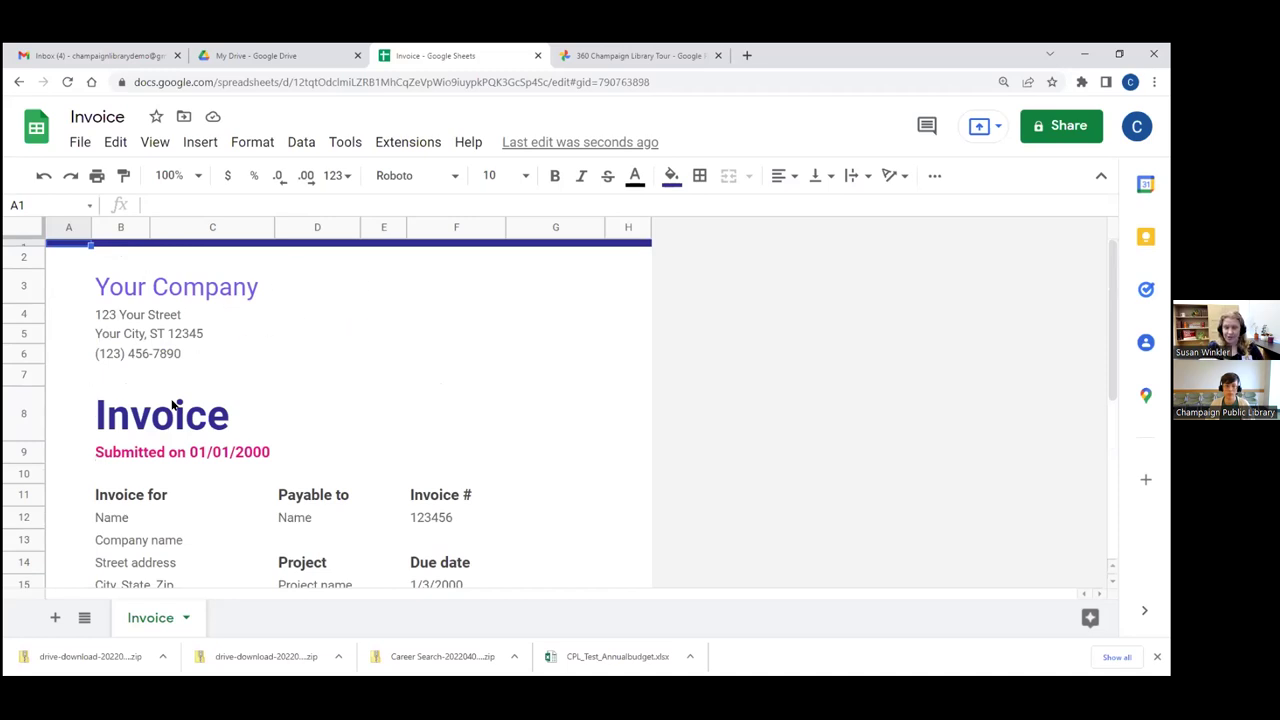
{"action": "scroll", "coordinate": [451, 461], "scroll_direction": "down", "scroll_amount": 5}
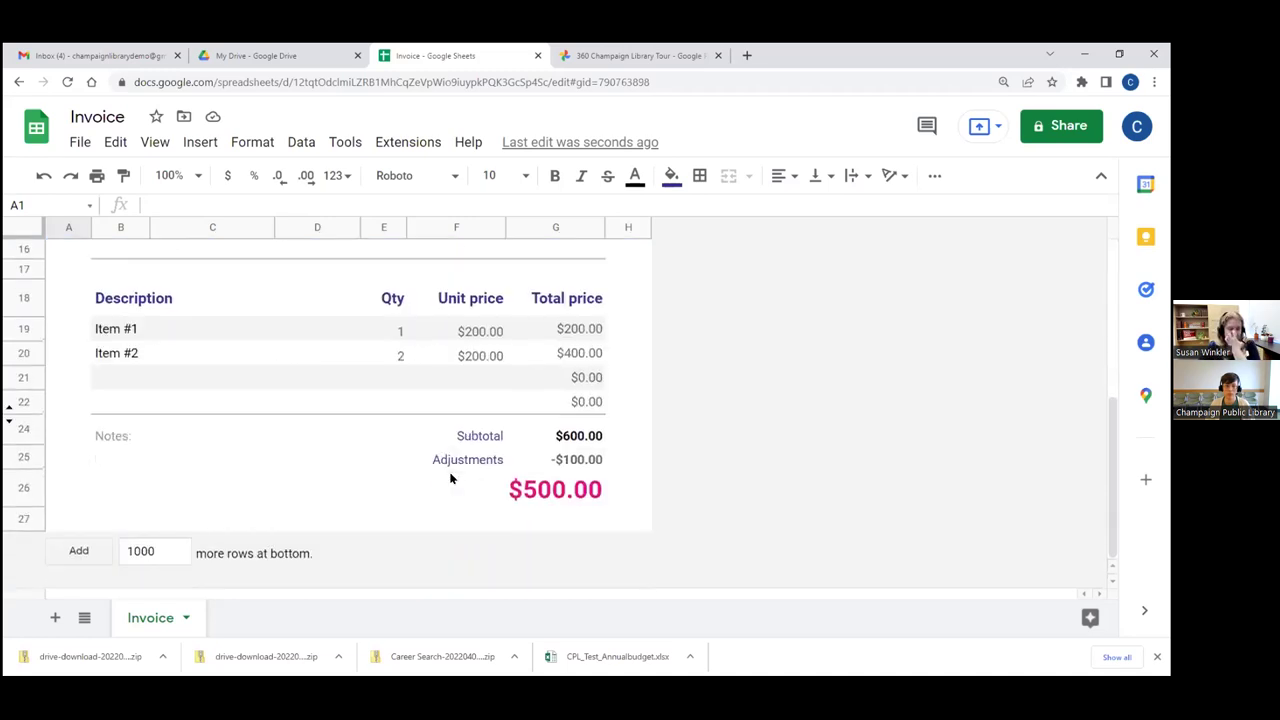
{"action": "scroll", "coordinate": [450, 479], "scroll_direction": "up", "scroll_amount": 5}
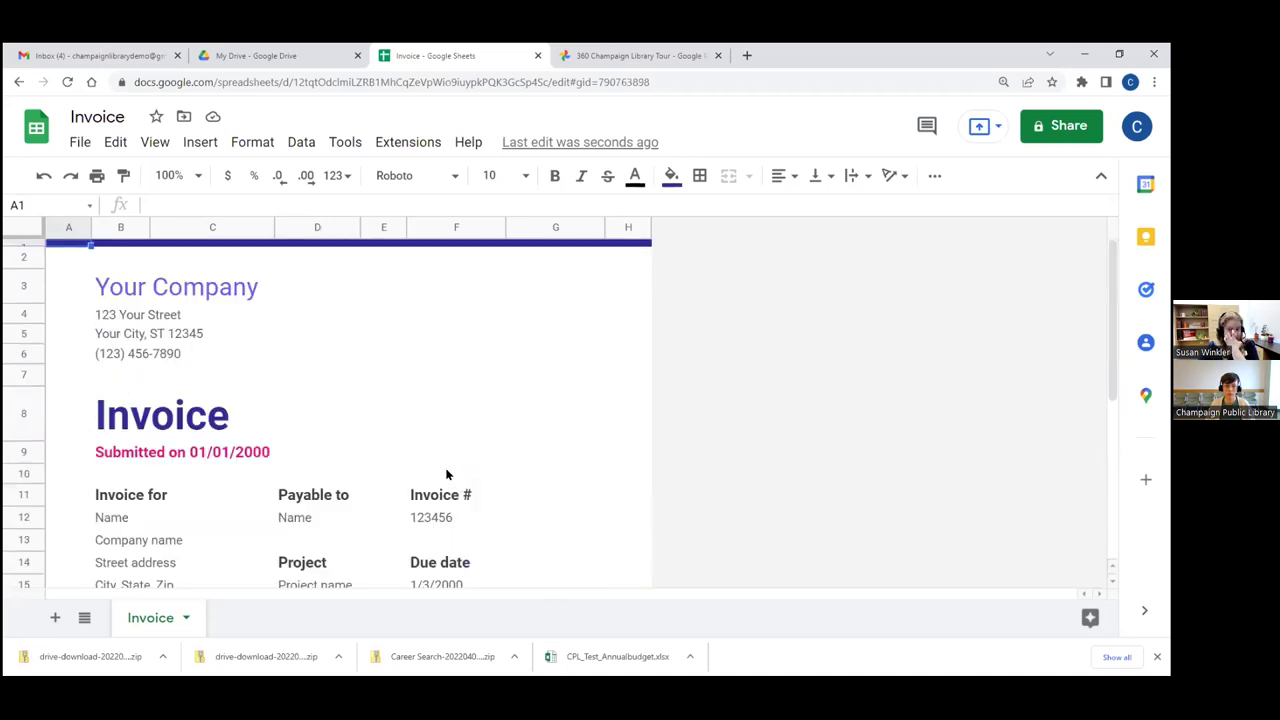
Step: Close the Invoice spreadsheet and reopen the Sheets template gallery from My Drive
{"action": "left_click", "coordinate": [538, 56]}
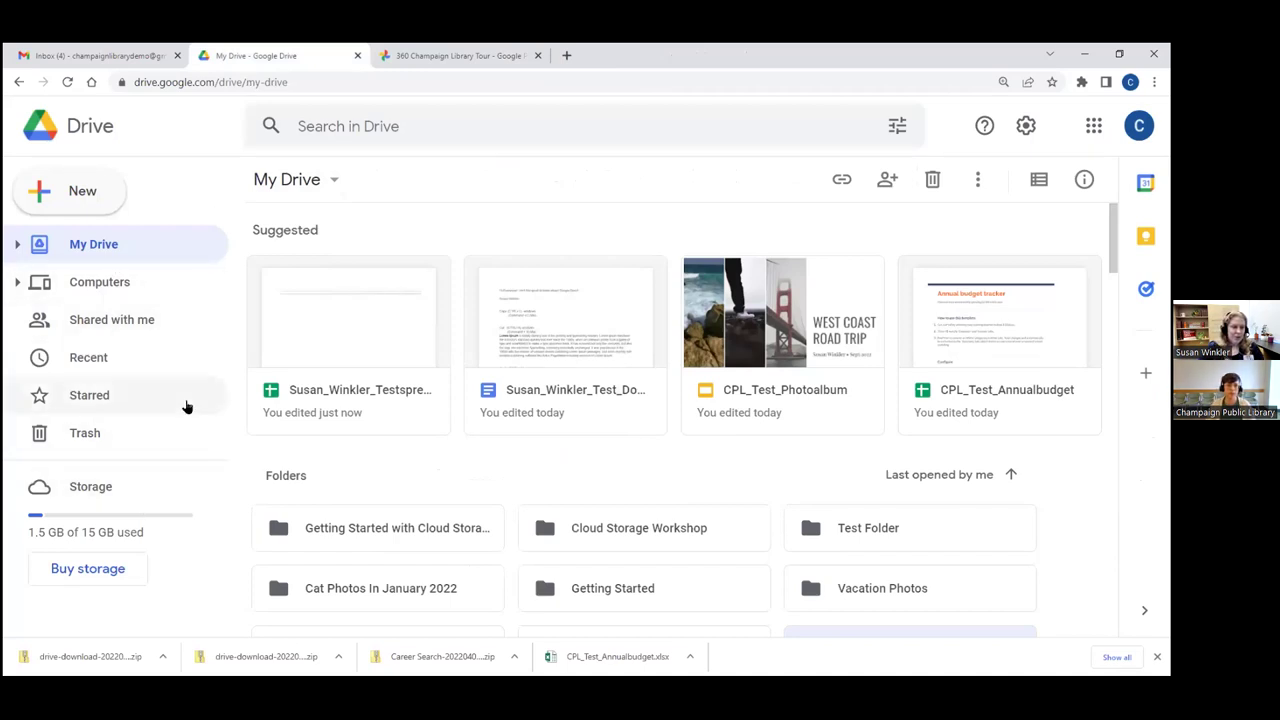
{"action": "left_click", "coordinate": [106, 202]}
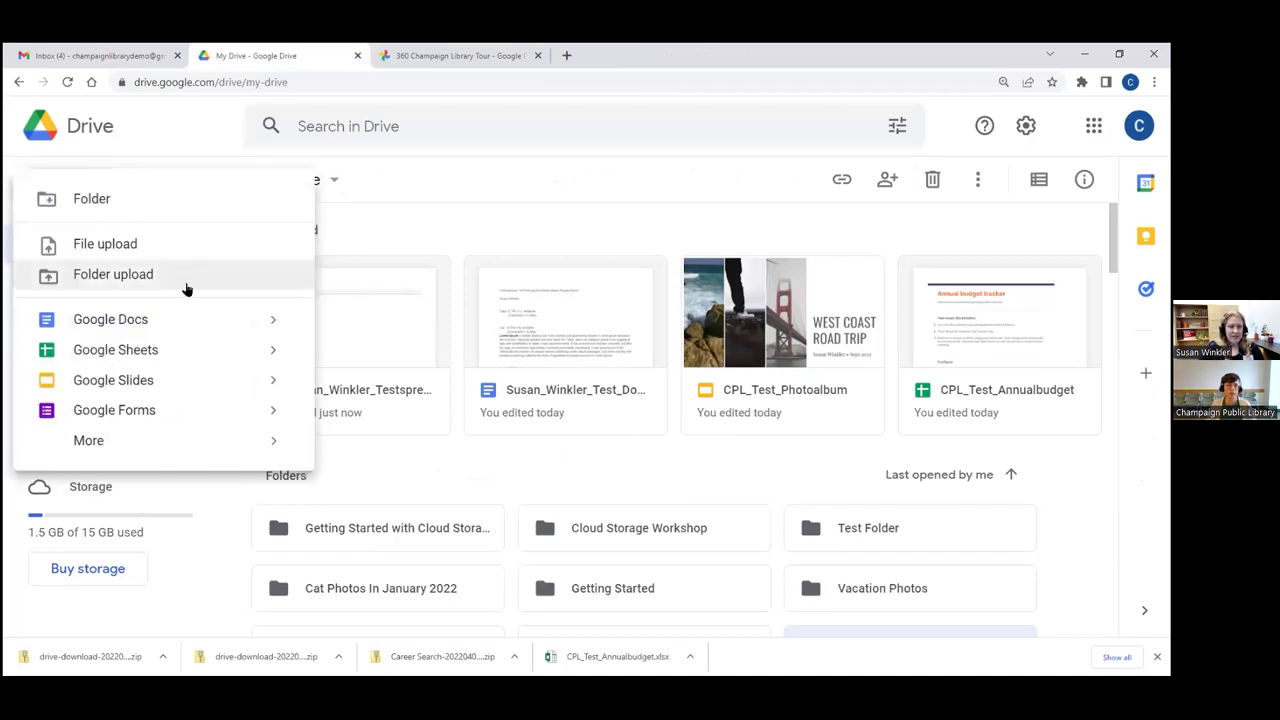
{"action": "mouse_move", "coordinate": [274, 349]}
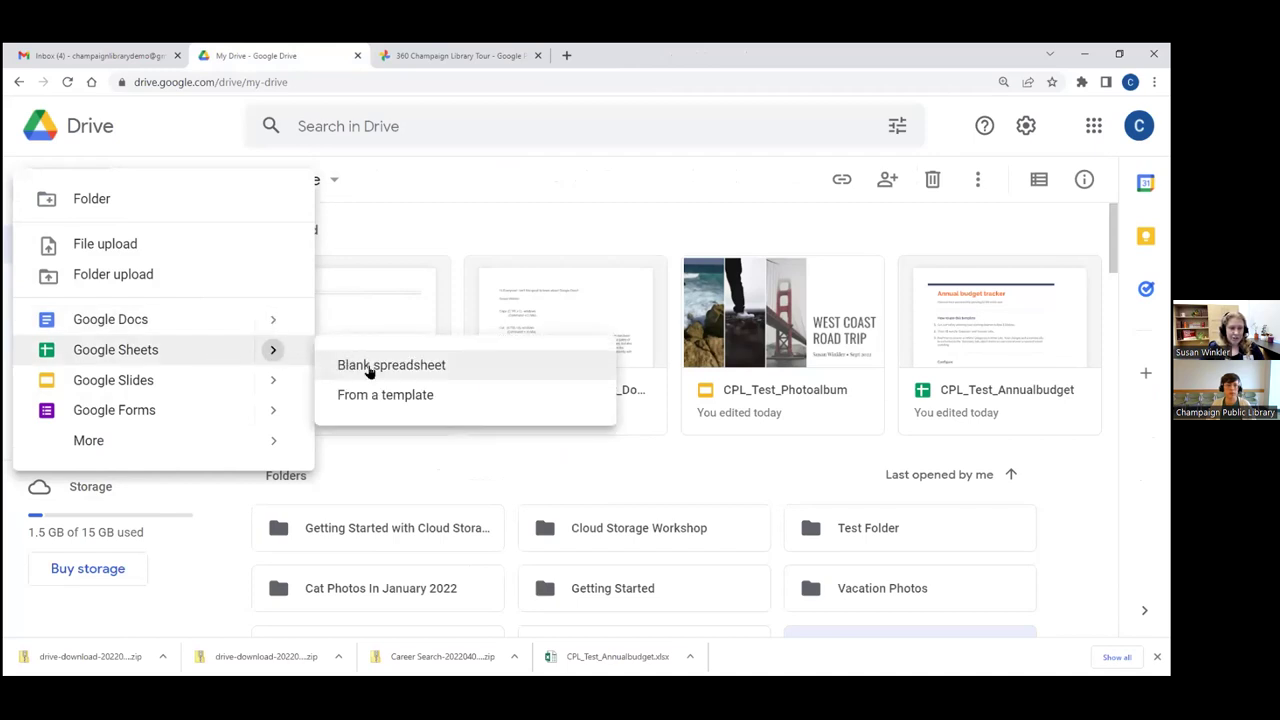
{"action": "left_click", "coordinate": [400, 398]}
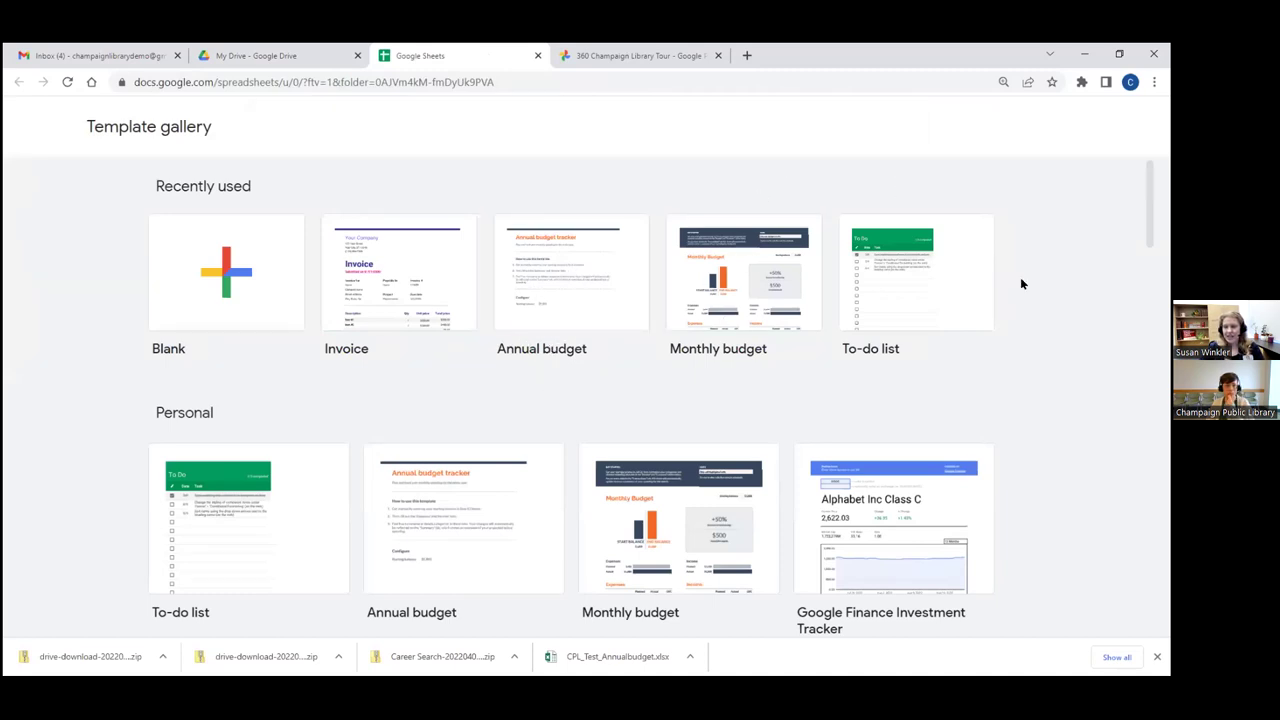
Step: Scroll down past Personal and the calendars to the Work templates
{"action": "scroll", "coordinate": [869, 487], "scroll_direction": "down", "scroll_amount": 2}
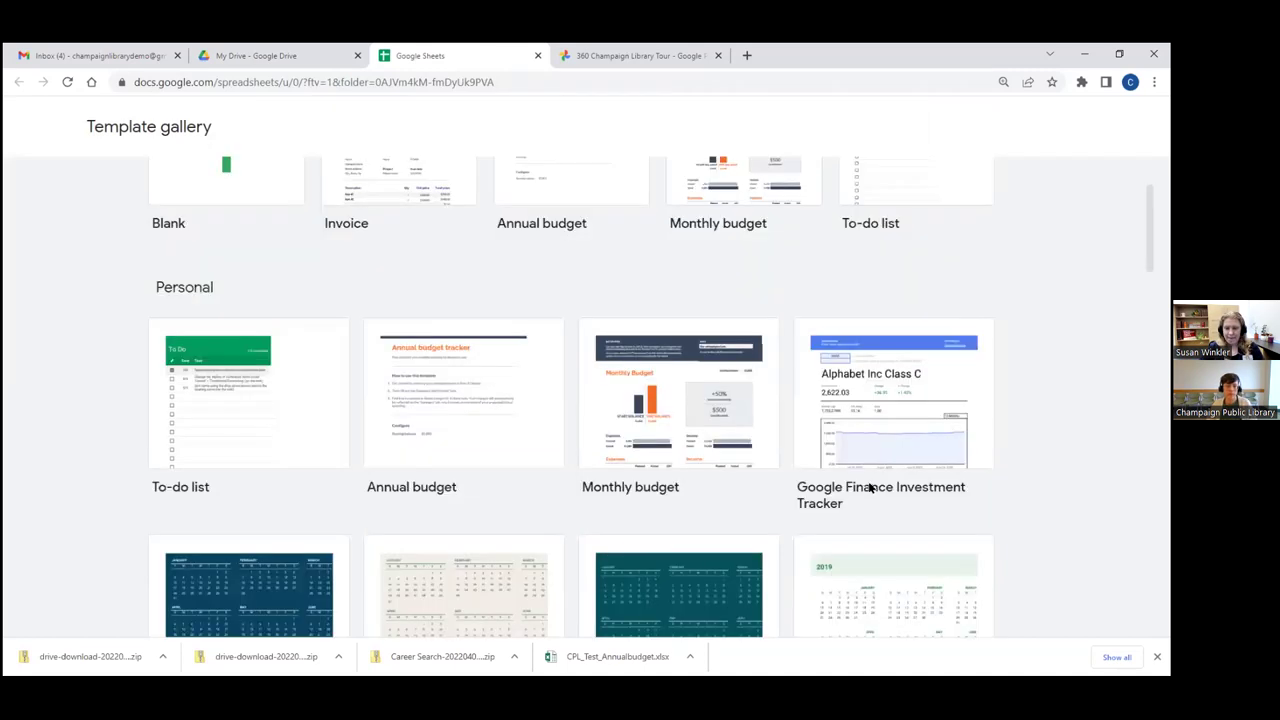
{"action": "scroll", "coordinate": [869, 487], "scroll_direction": "down", "scroll_amount": 2}
{"action": "scroll", "coordinate": [860, 433], "scroll_direction": "down", "scroll_amount": 4}
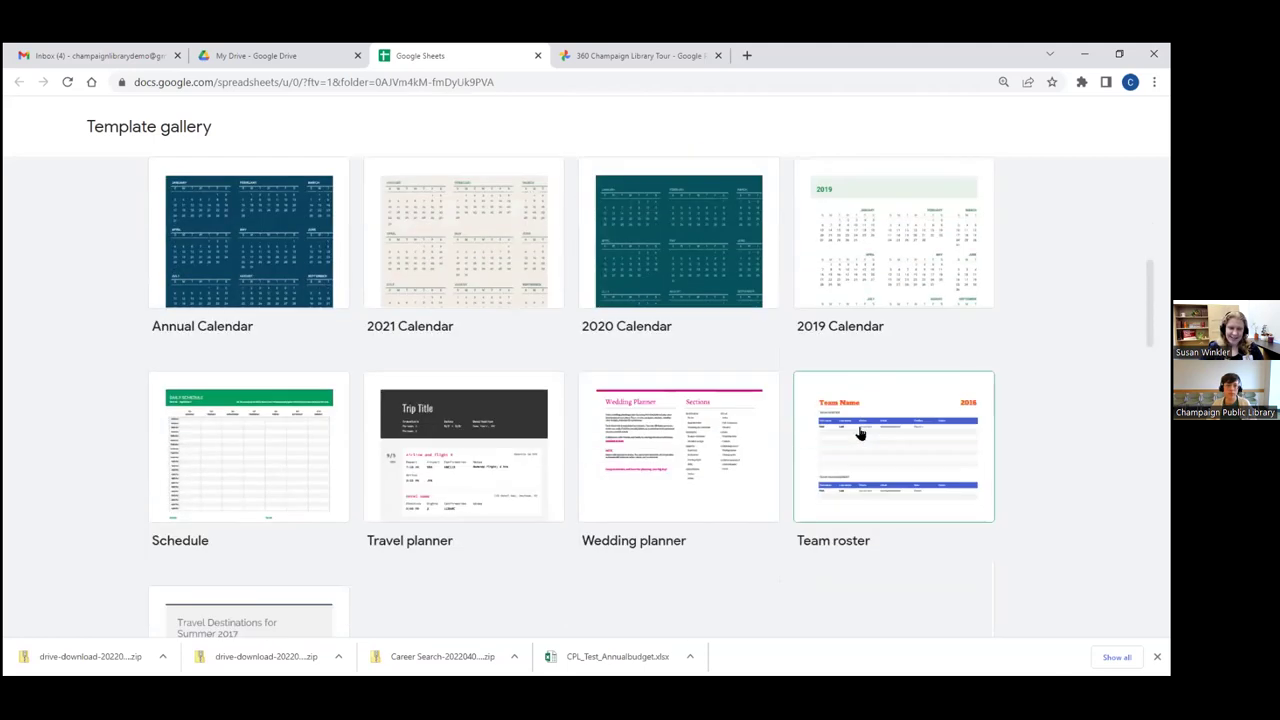
{"action": "scroll", "coordinate": [860, 433], "scroll_direction": "down", "scroll_amount": 2}
{"action": "scroll", "coordinate": [851, 431], "scroll_direction": "down", "scroll_amount": 2}
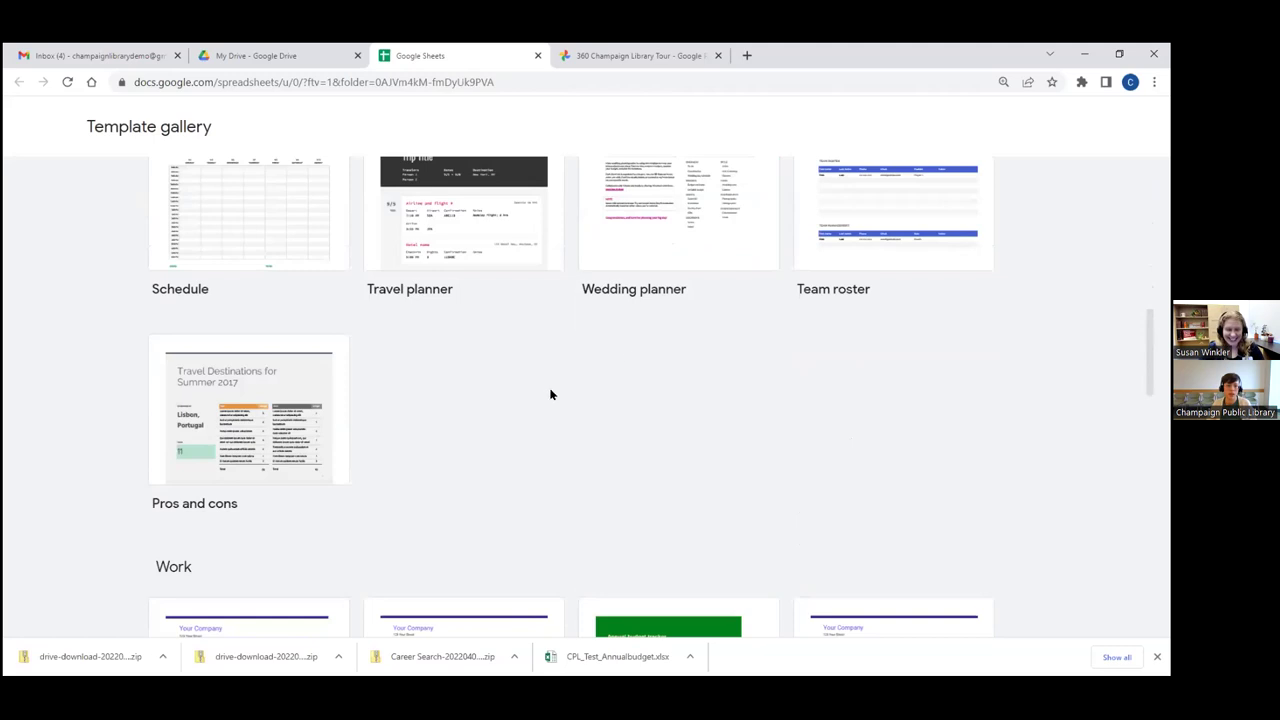
{"action": "scroll", "coordinate": [550, 394], "scroll_direction": "down", "scroll_amount": 2}
{"action": "scroll", "coordinate": [742, 492], "scroll_direction": "down", "scroll_amount": 1}
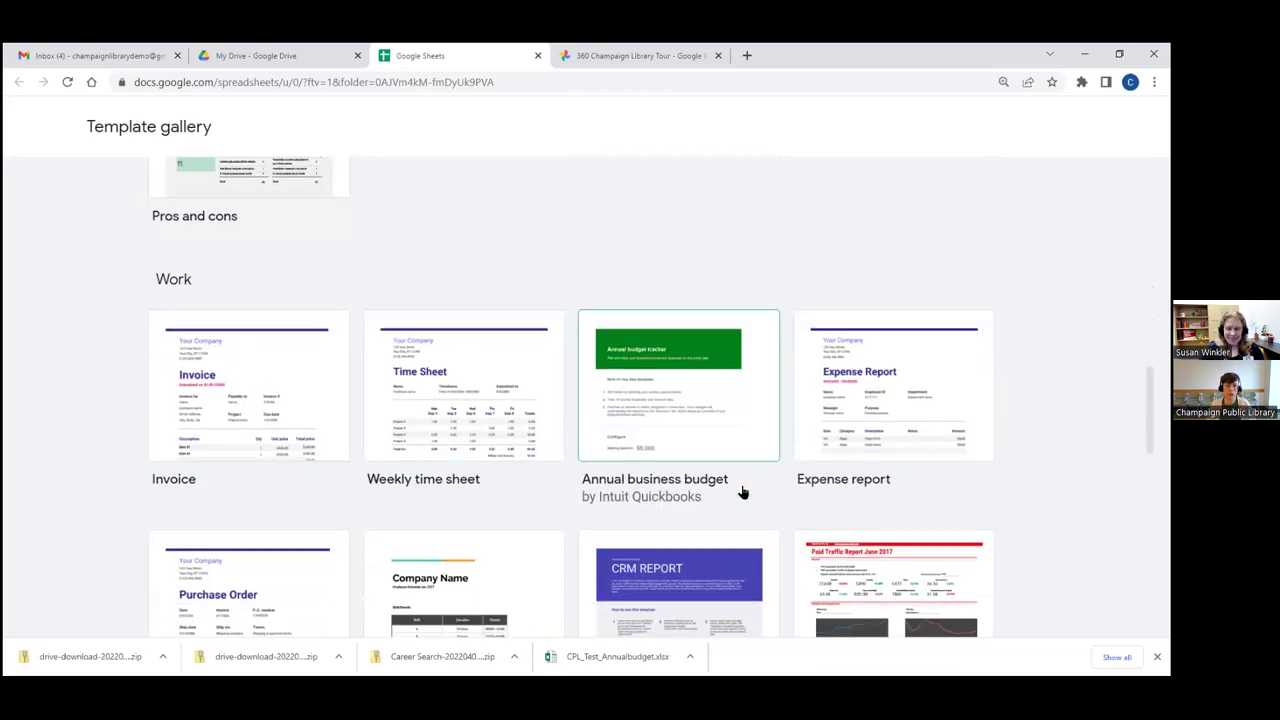
{"action": "scroll", "coordinate": [742, 492], "scroll_direction": "down", "scroll_amount": 1}
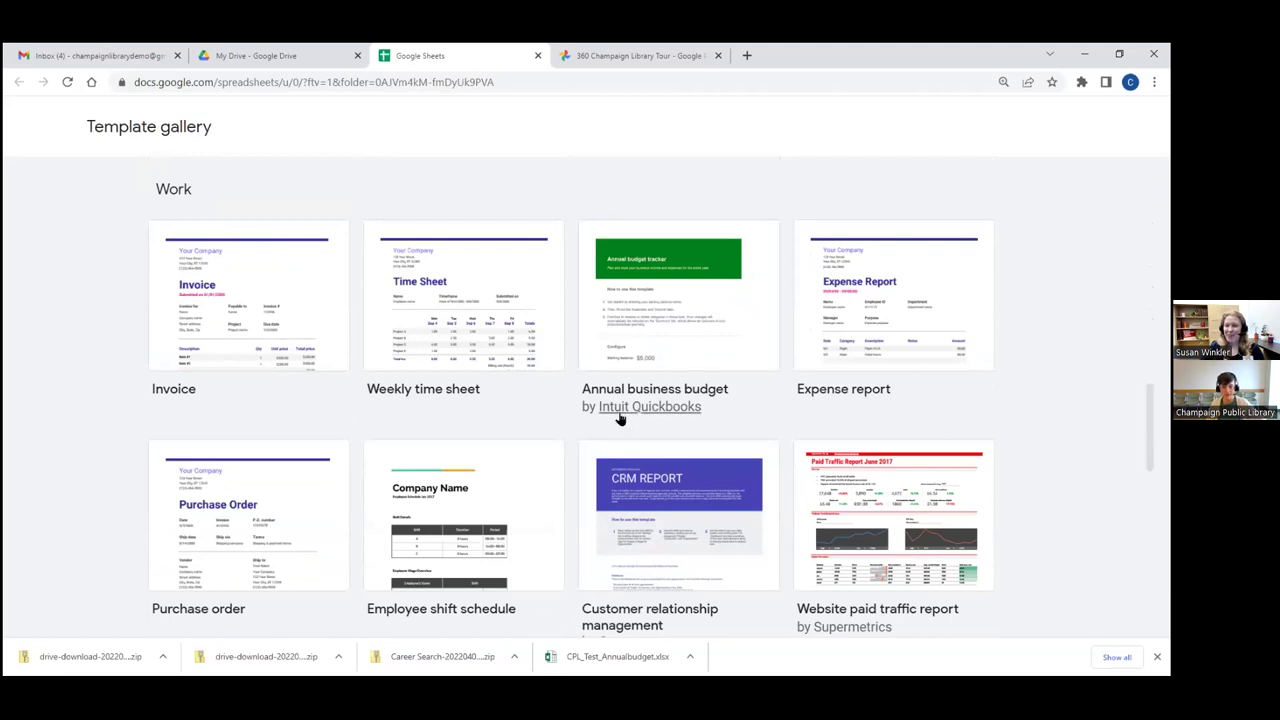
Step: Create the Annual business budget spreadsheet and scroll its Setup sheet showing the $5,000 starting balance
{"action": "left_click", "coordinate": [672, 317]}
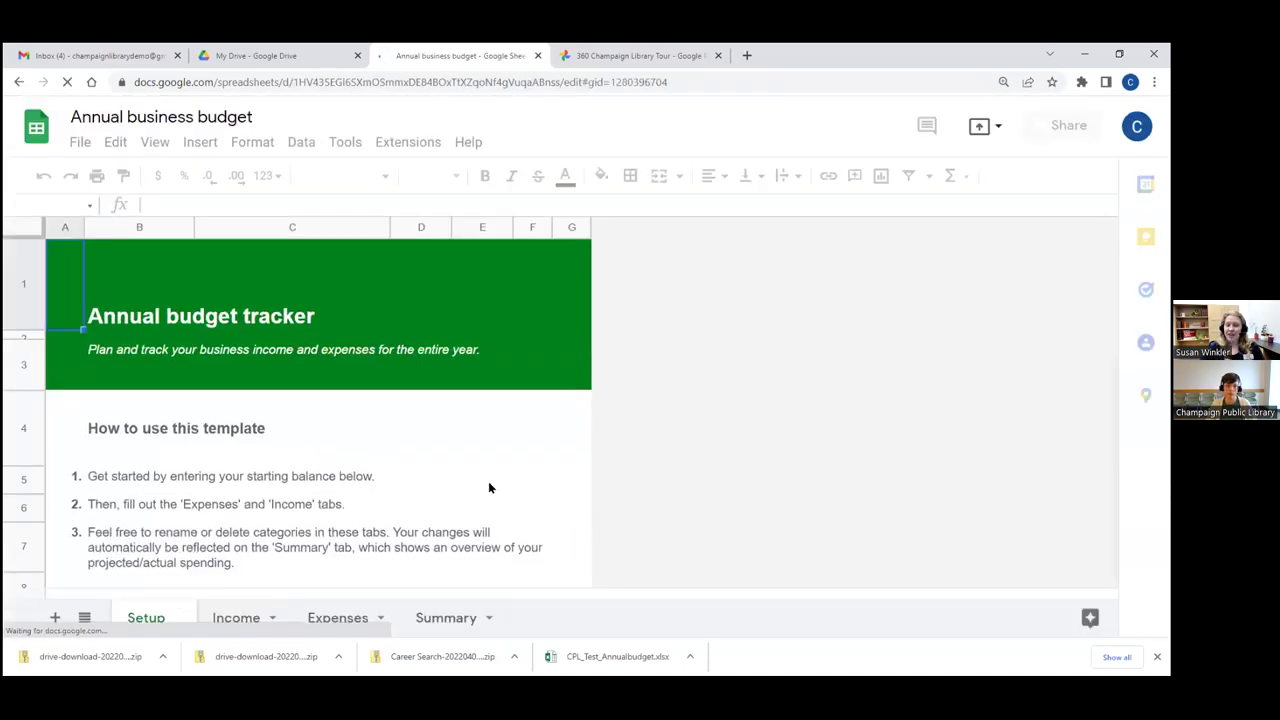
{"action": "scroll", "coordinate": [489, 487], "scroll_direction": "down", "scroll_amount": 3}
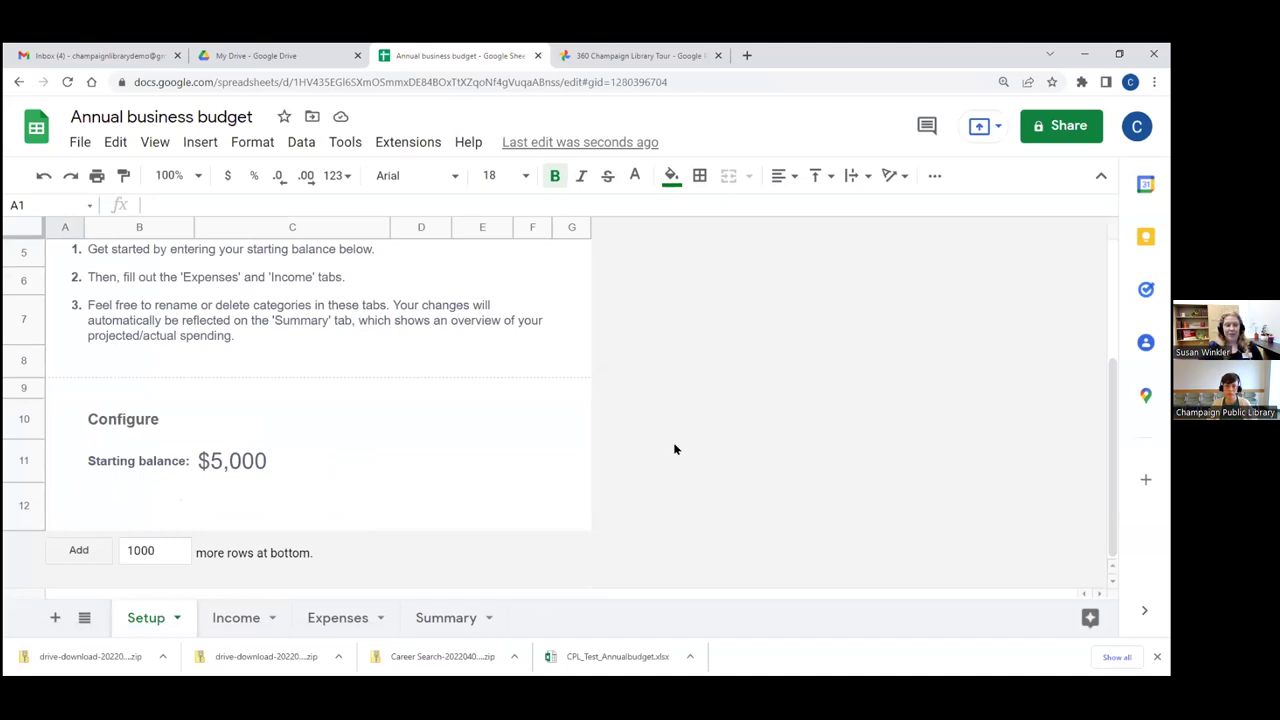
{"action": "scroll", "coordinate": [674, 449], "scroll_direction": "up", "scroll_amount": 3}
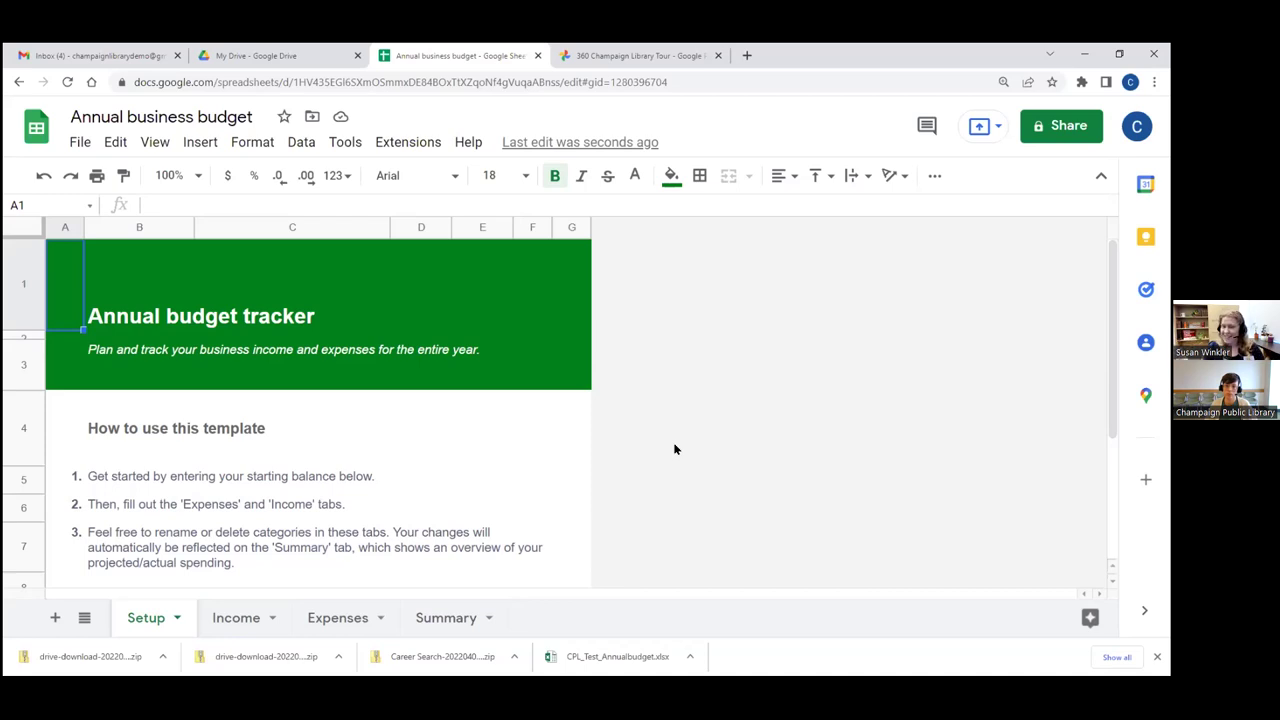
{"action": "scroll", "coordinate": [762, 405], "scroll_direction": "down", "scroll_amount": 3}
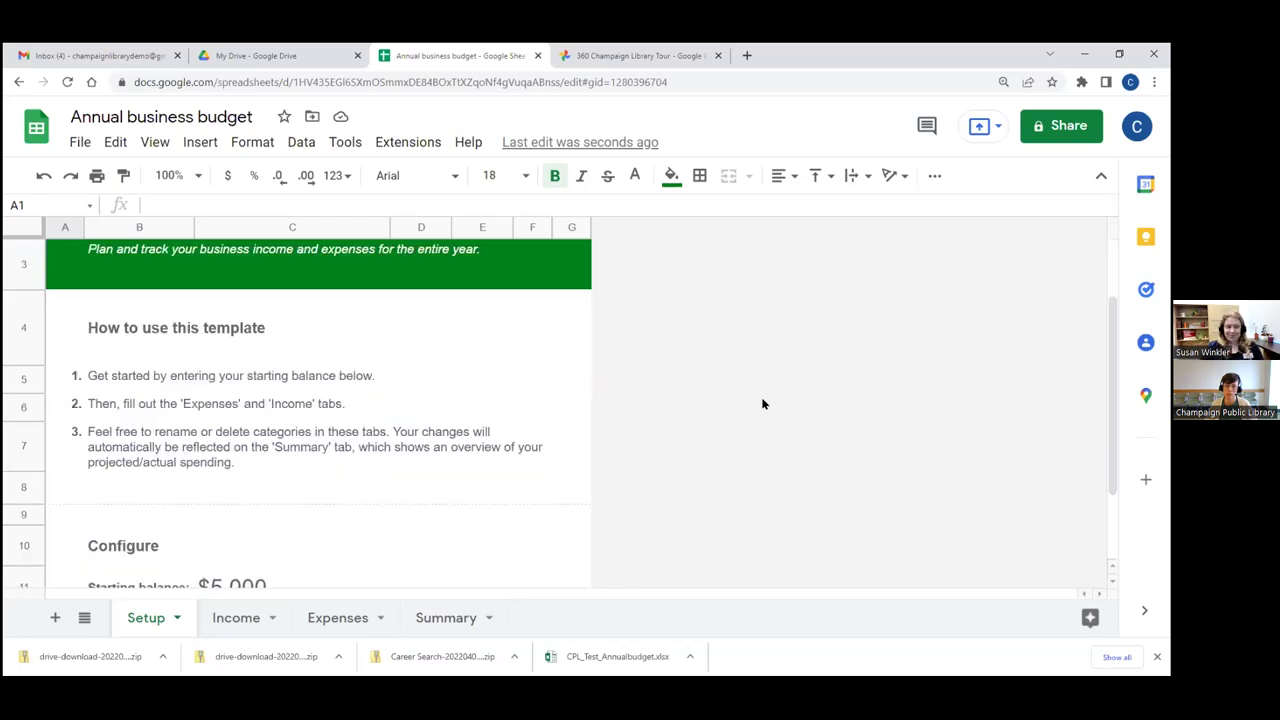
{"action": "scroll", "coordinate": [728, 450], "scroll_direction": "up", "scroll_amount": 3}
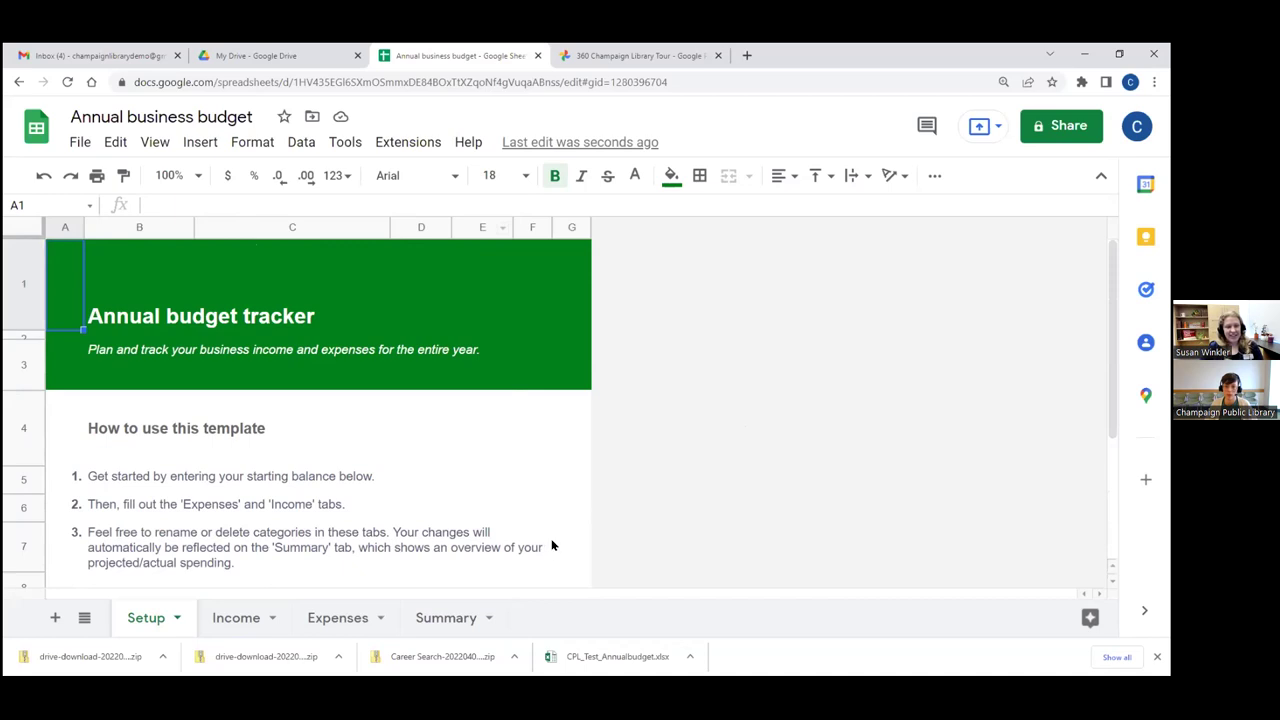
{"action": "scroll", "coordinate": [551, 545], "scroll_direction": "down", "scroll_amount": 3}
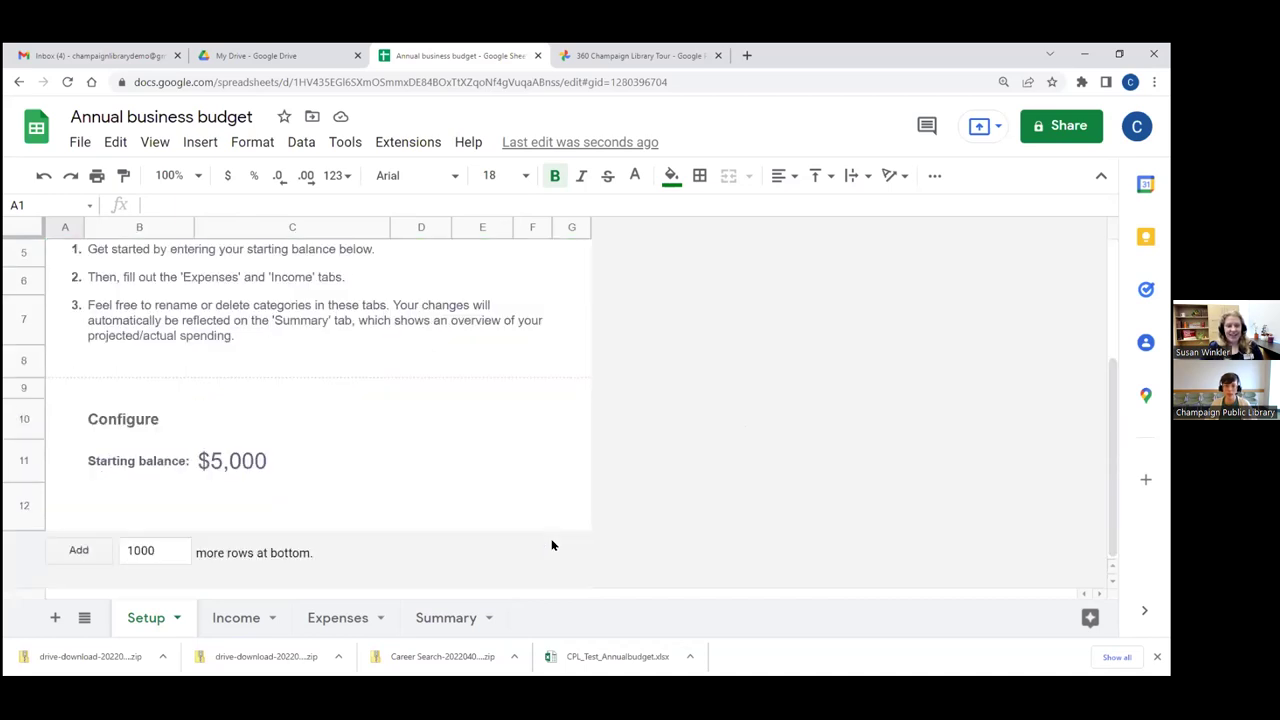
Step: Switch back and forth among the Setup, Income, Expenses and Summary sheets
{"action": "left_click", "coordinate": [238, 618]}
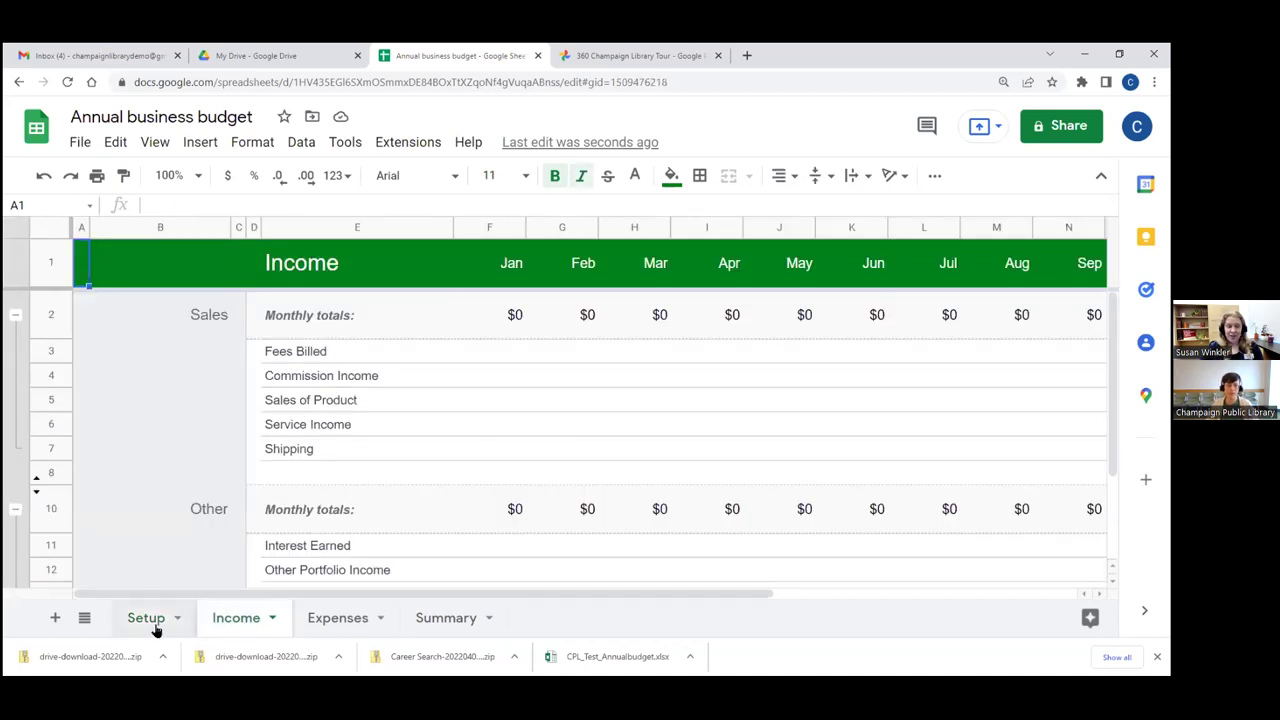
{"action": "left_click", "coordinate": [152, 620]}
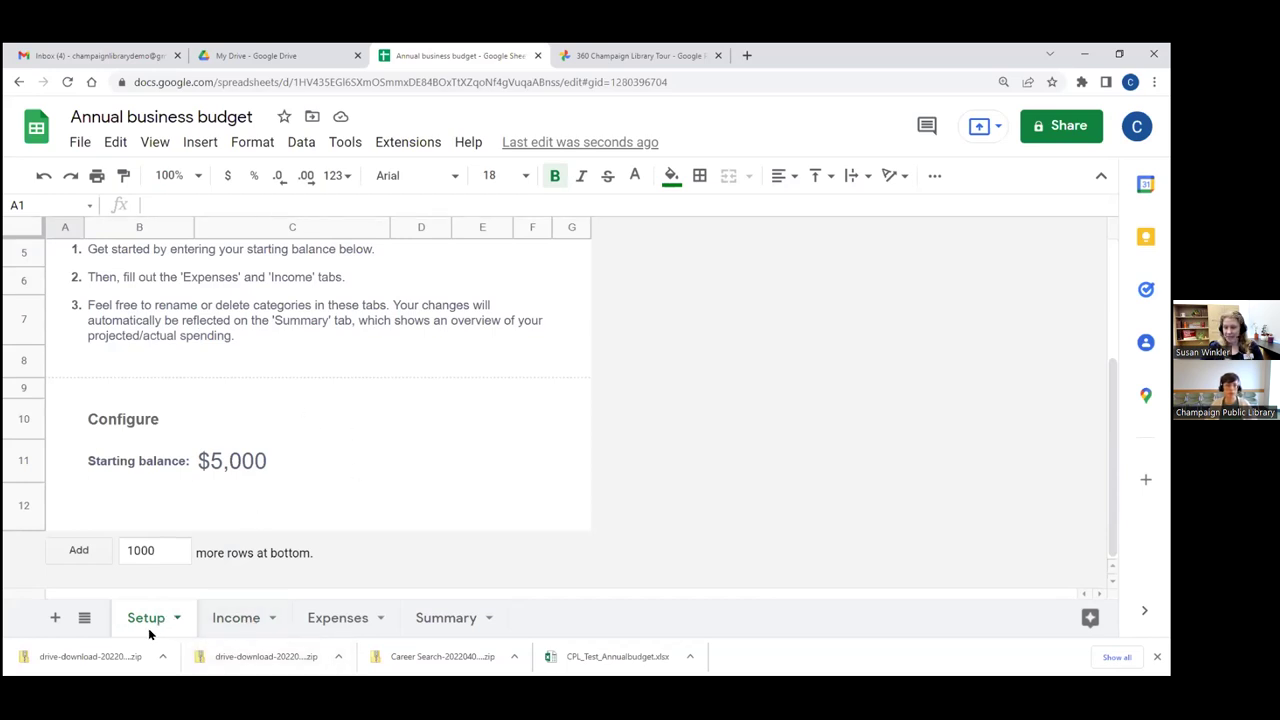
{"action": "left_click", "coordinate": [238, 622]}
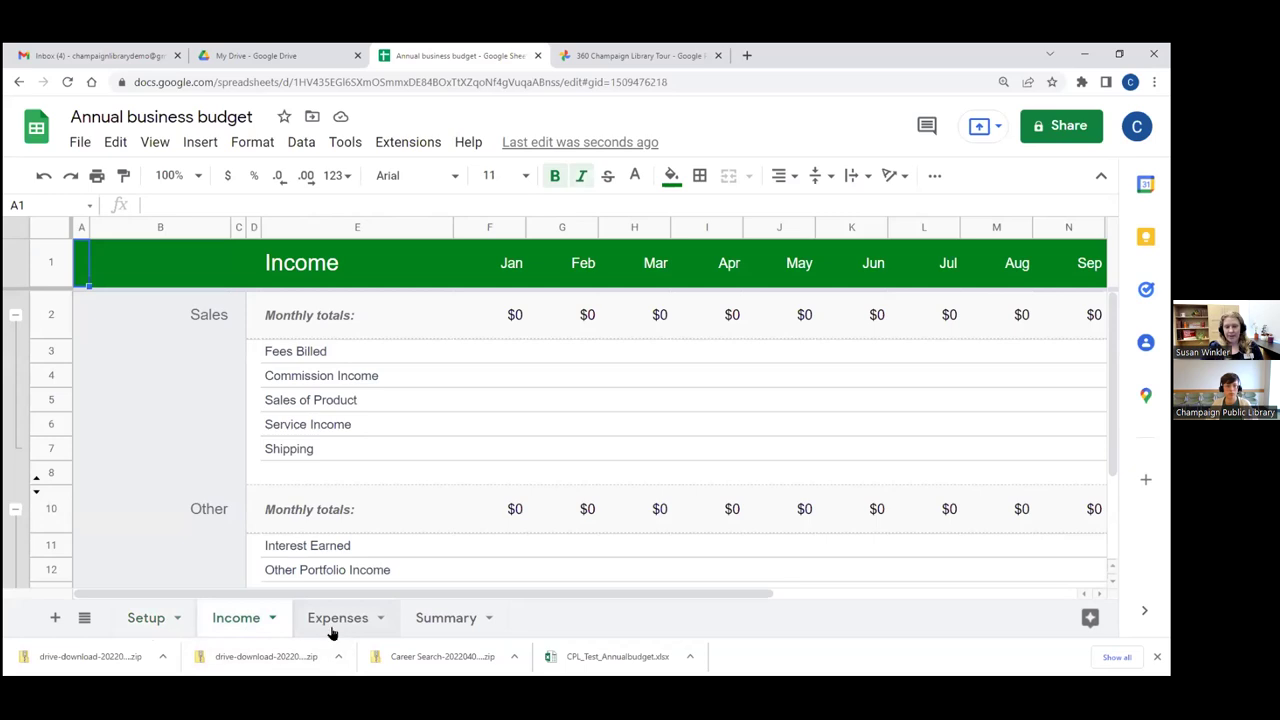
{"action": "left_click", "coordinate": [337, 630]}
{"action": "left_click", "coordinate": [436, 628]}
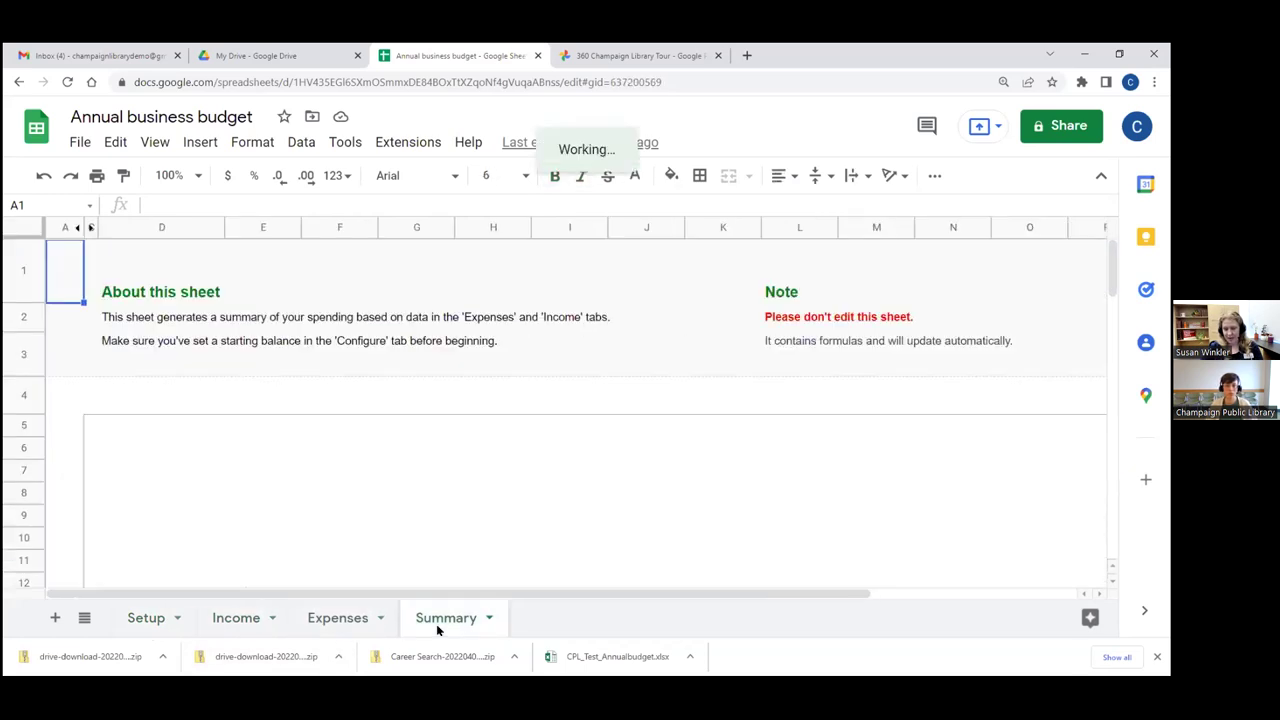
{"action": "left_click", "coordinate": [363, 620]}
{"action": "left_click", "coordinate": [251, 616]}
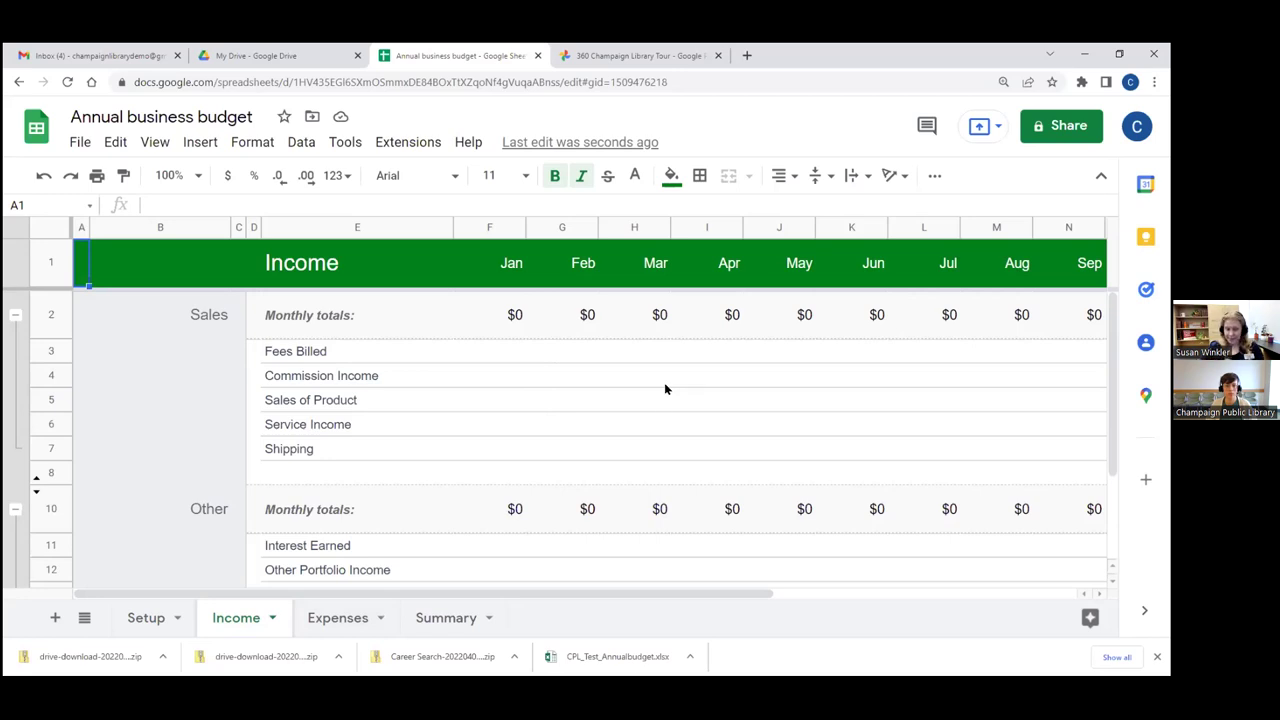
{"action": "left_click", "coordinate": [343, 616]}
{"action": "left_click", "coordinate": [430, 617]}
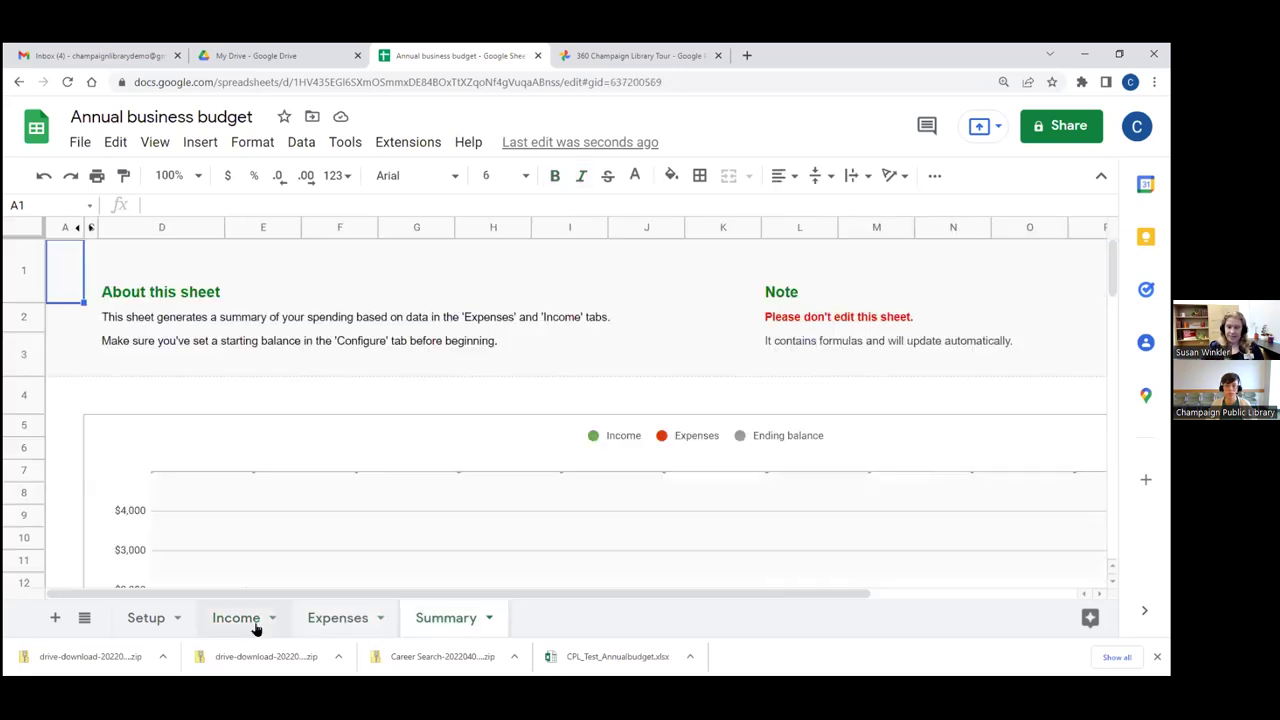
{"action": "left_click", "coordinate": [143, 620]}
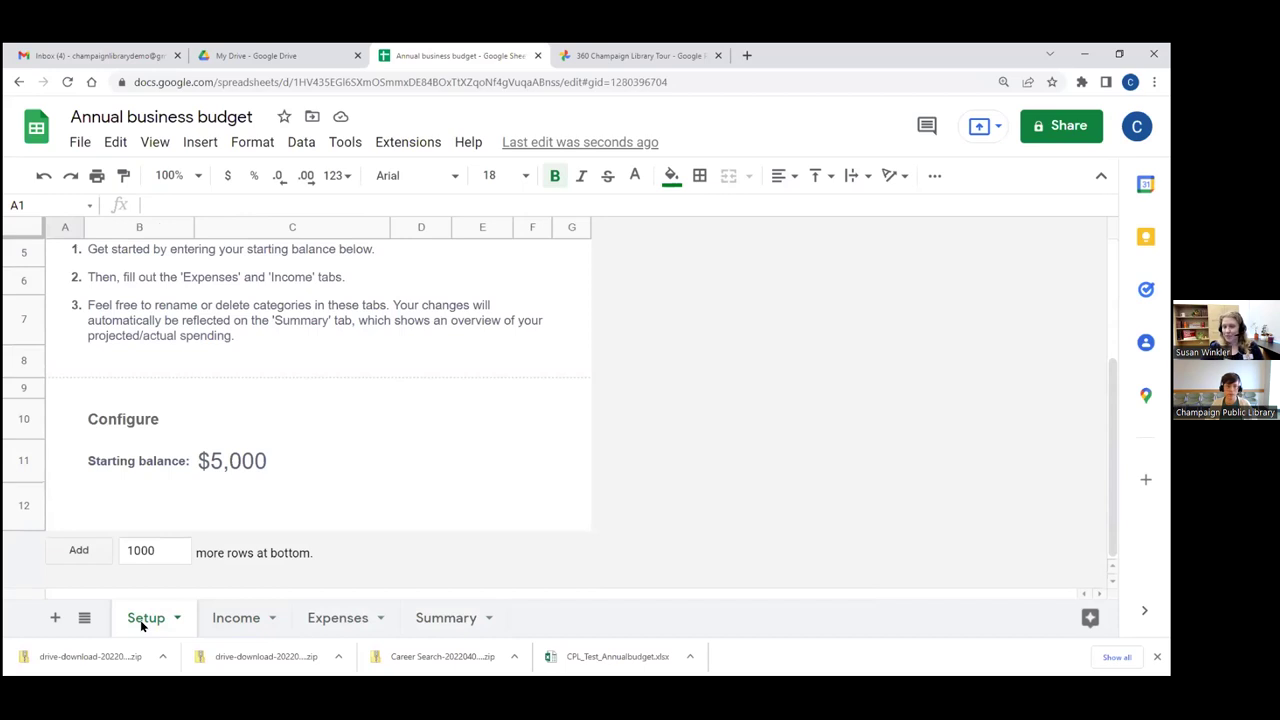
Step: Step through Income and Expenses again, ending on Summary with its $5,000 monthly ending balance
{"action": "scroll", "coordinate": [171, 300], "scroll_direction": "up", "scroll_amount": 2}
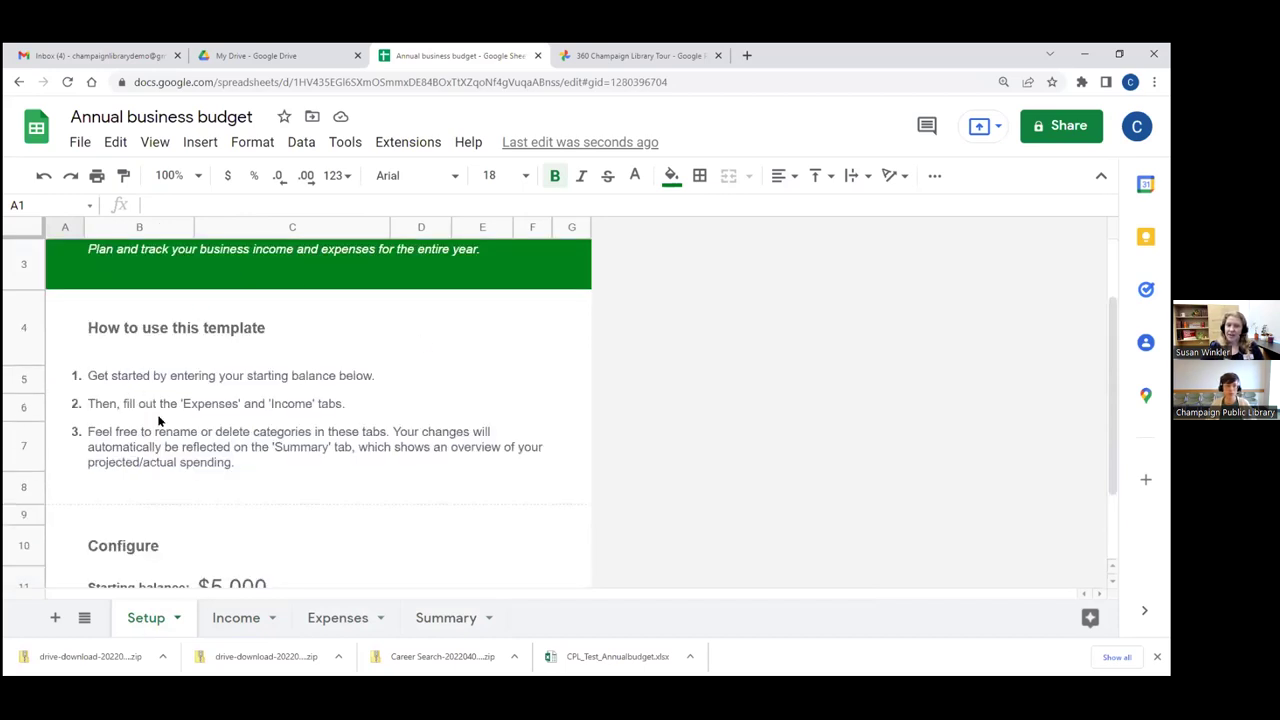
{"action": "left_click", "coordinate": [222, 617]}
{"action": "left_click", "coordinate": [333, 620]}
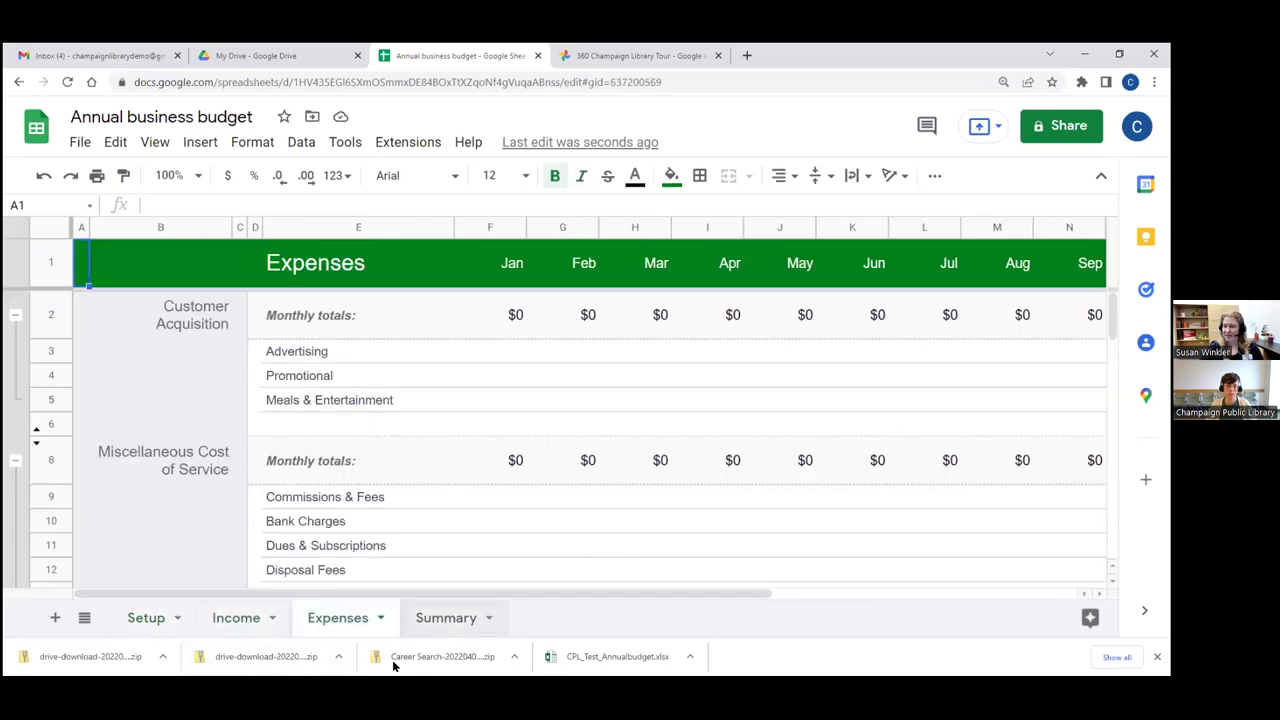
{"action": "left_click", "coordinate": [445, 620]}
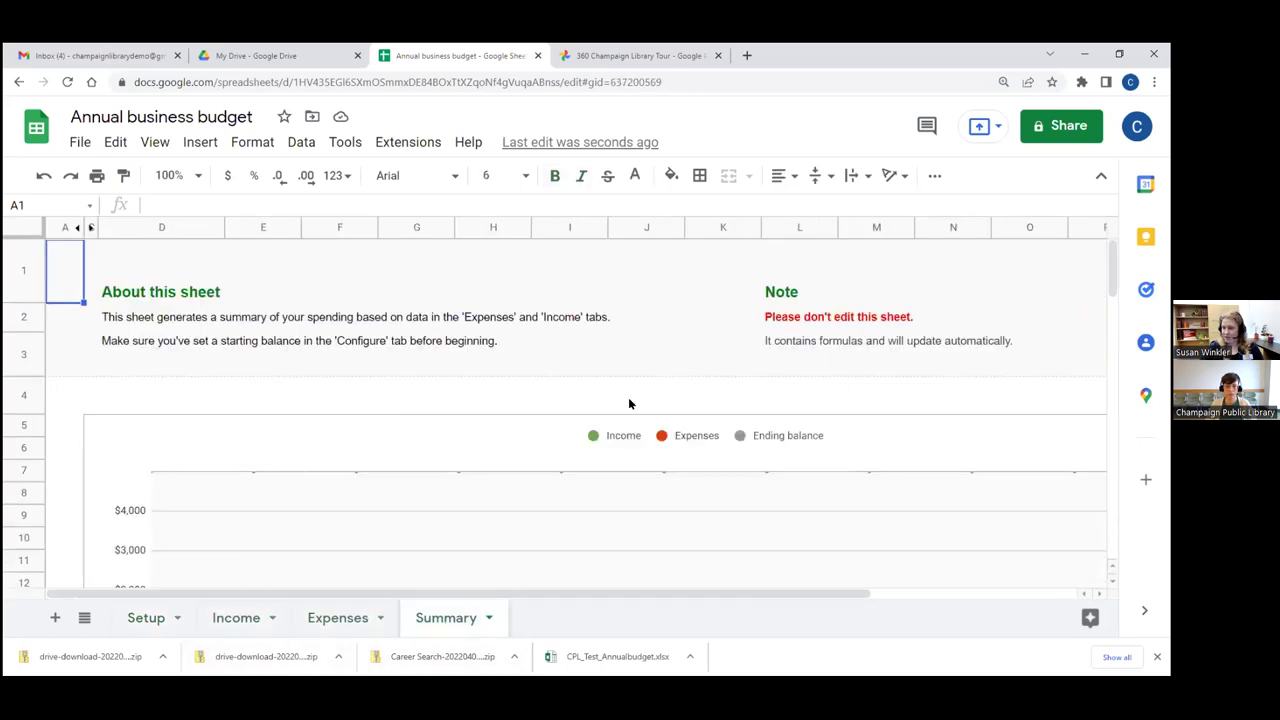
{"action": "scroll", "coordinate": [628, 400], "scroll_direction": "down", "scroll_amount": 10}
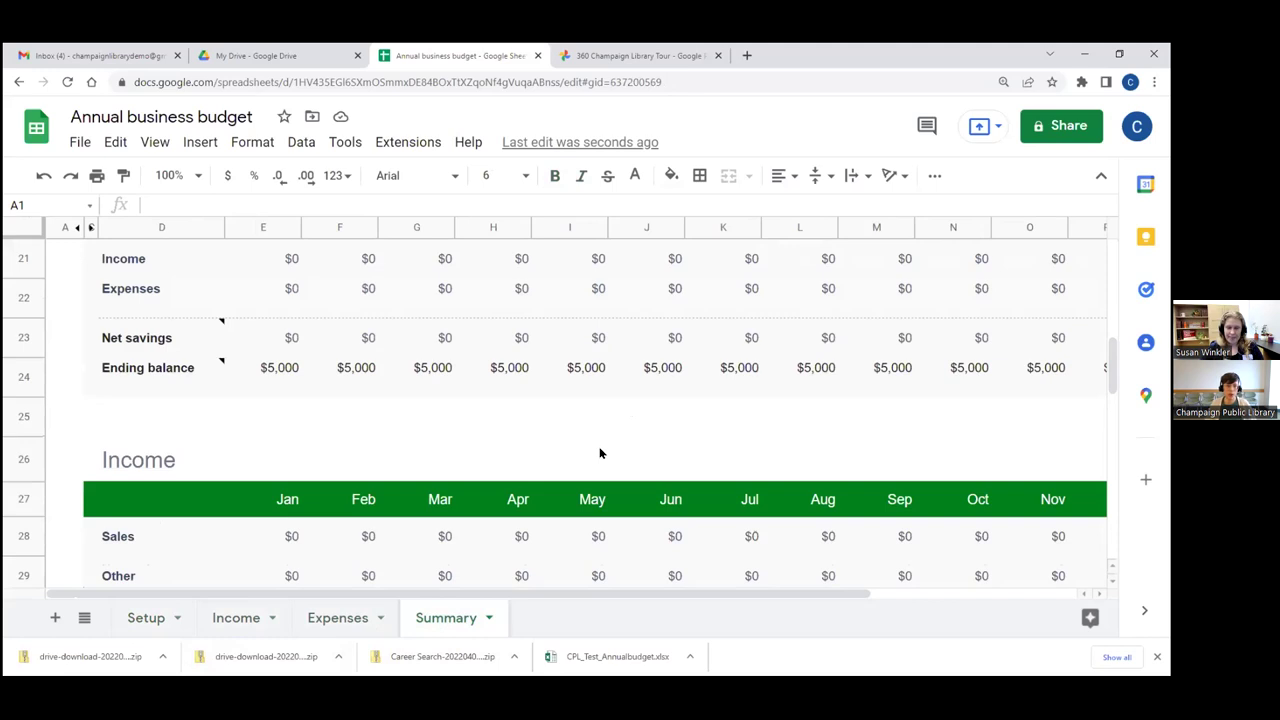
{"action": "scroll", "coordinate": [600, 453], "scroll_direction": "up", "scroll_amount": 10}
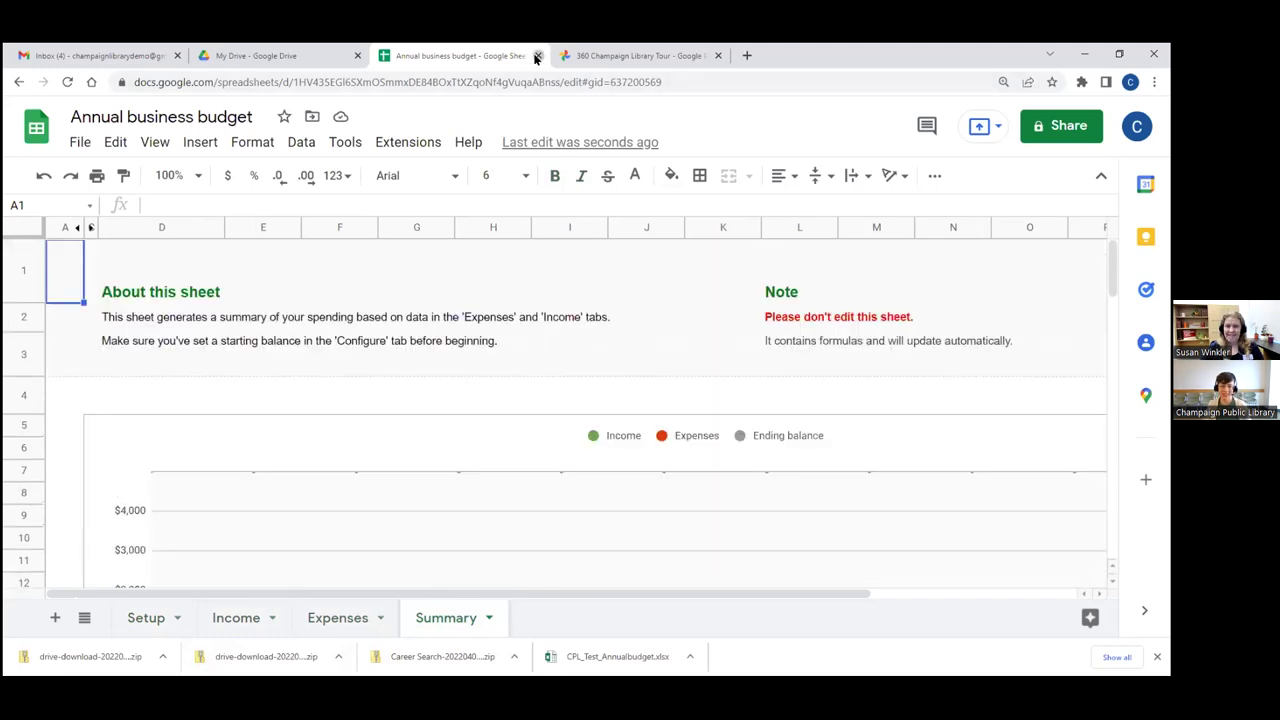
Step: Close the budget tab, return to the 360 Champaign Library Tour album, and show account details
{"action": "left_click", "coordinate": [537, 55]}
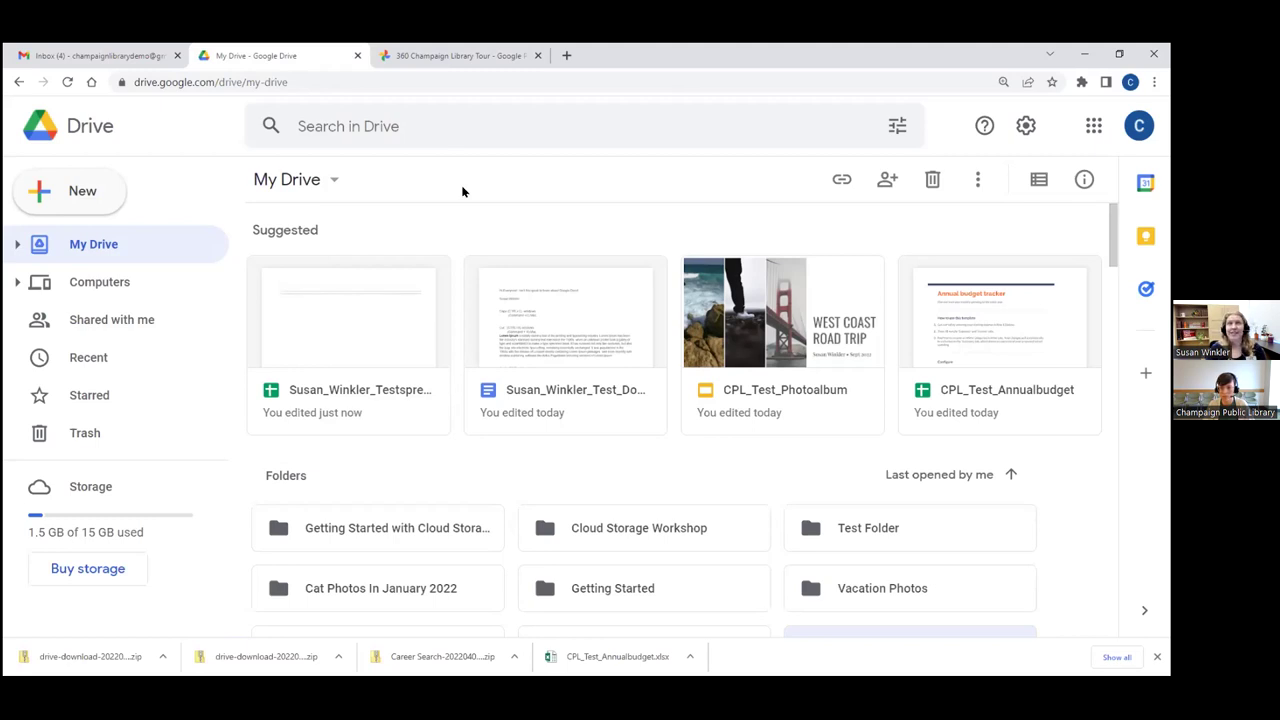
{"action": "left_click", "coordinate": [512, 57]}
{"action": "left_click", "coordinate": [1141, 120]}
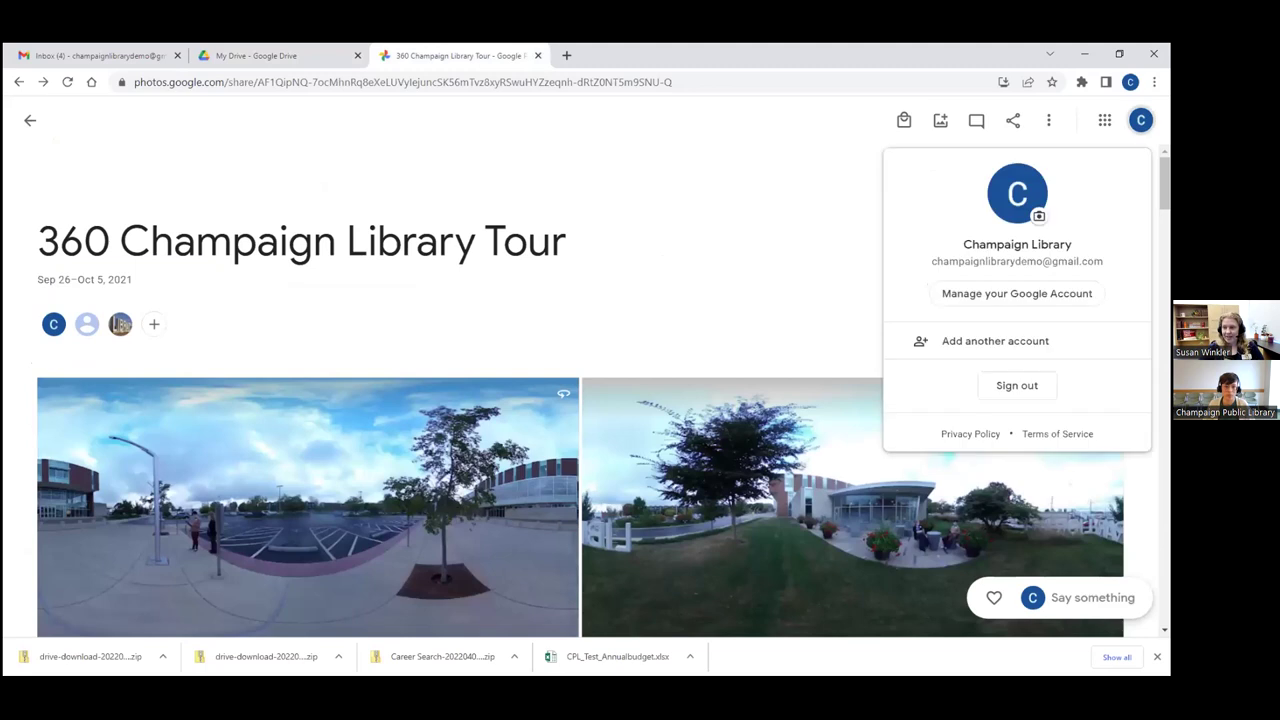